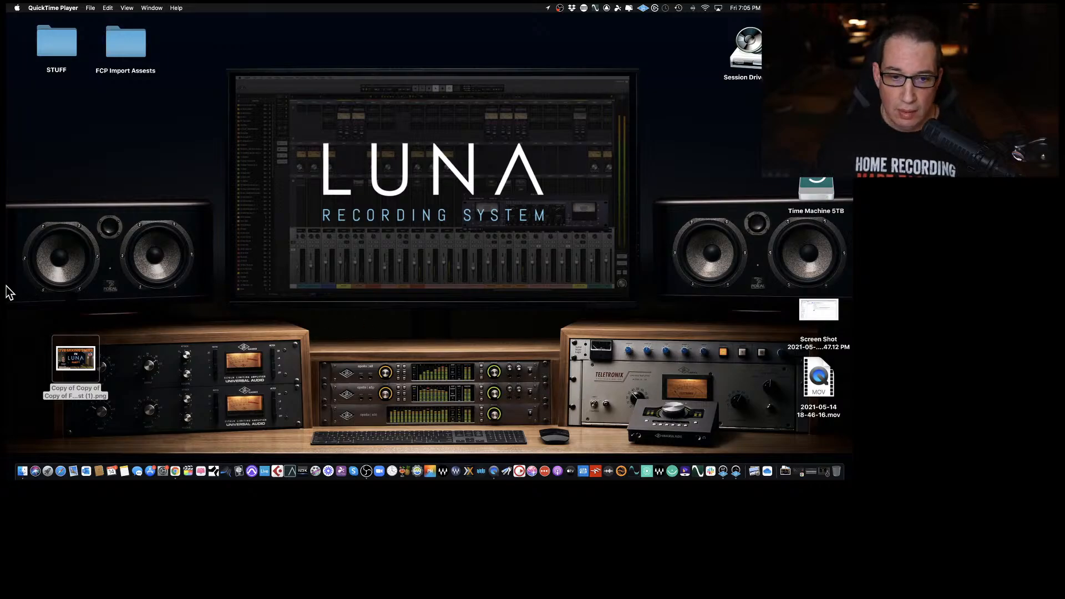
# Move the desktop image "Copy of Copy of Copy of Friday February 12th - 700pm est (1).png" to the Trash.
pyautogui.rightClick(66, 368)
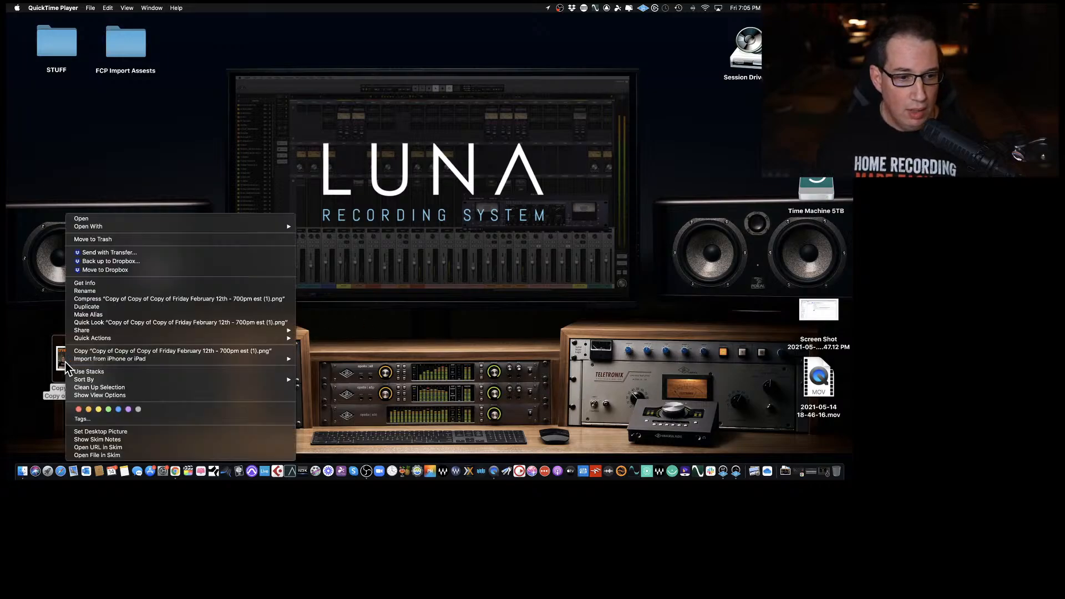
pyautogui.click(92, 240)
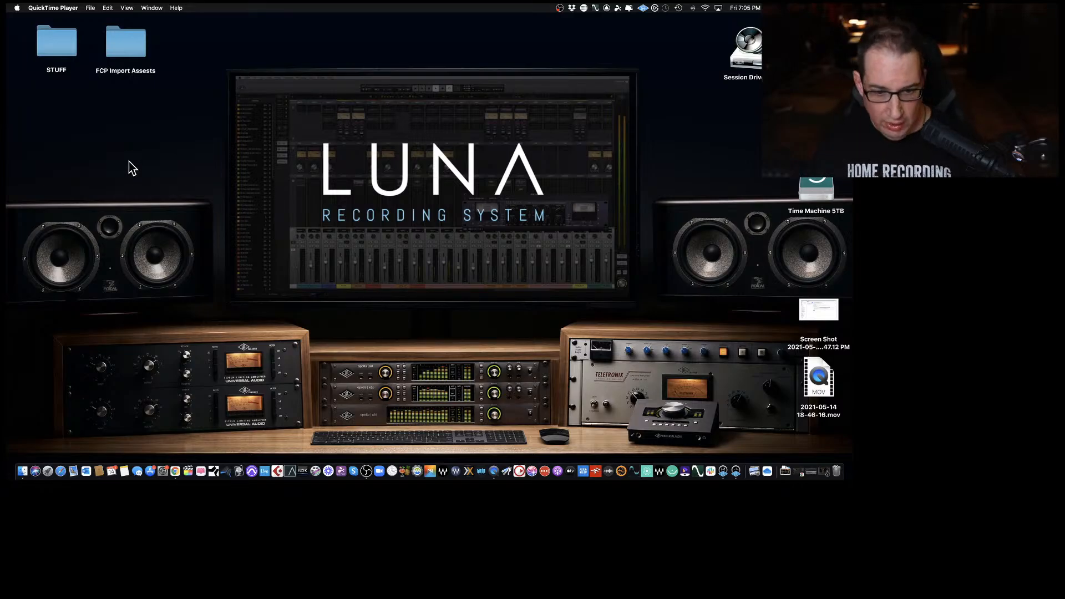
# Launch LUNA and wait for its session start page.
pyautogui.click(291, 471)
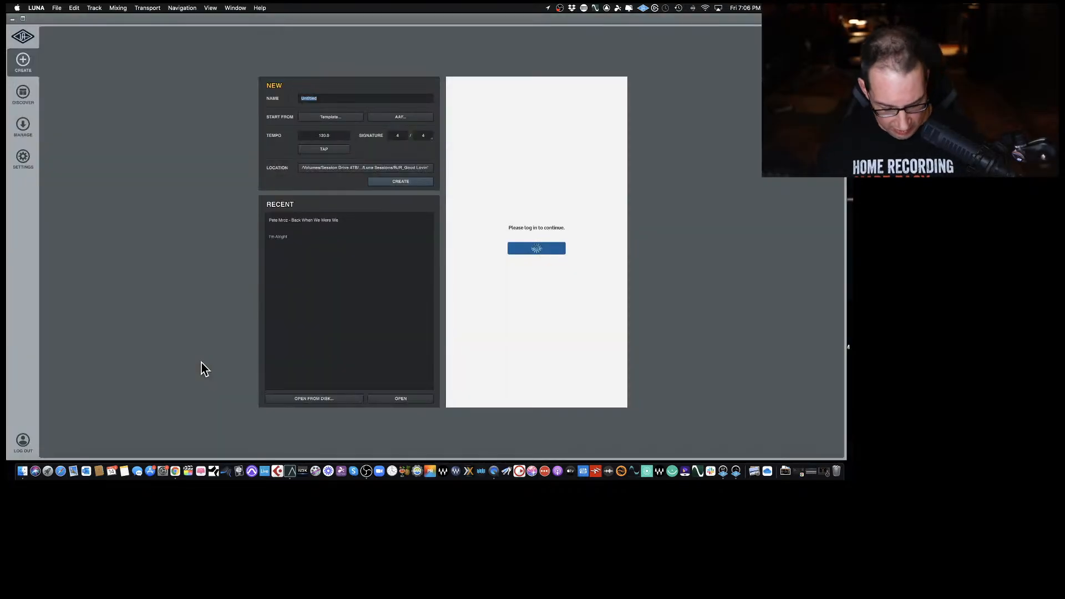
pyautogui.press('F2')
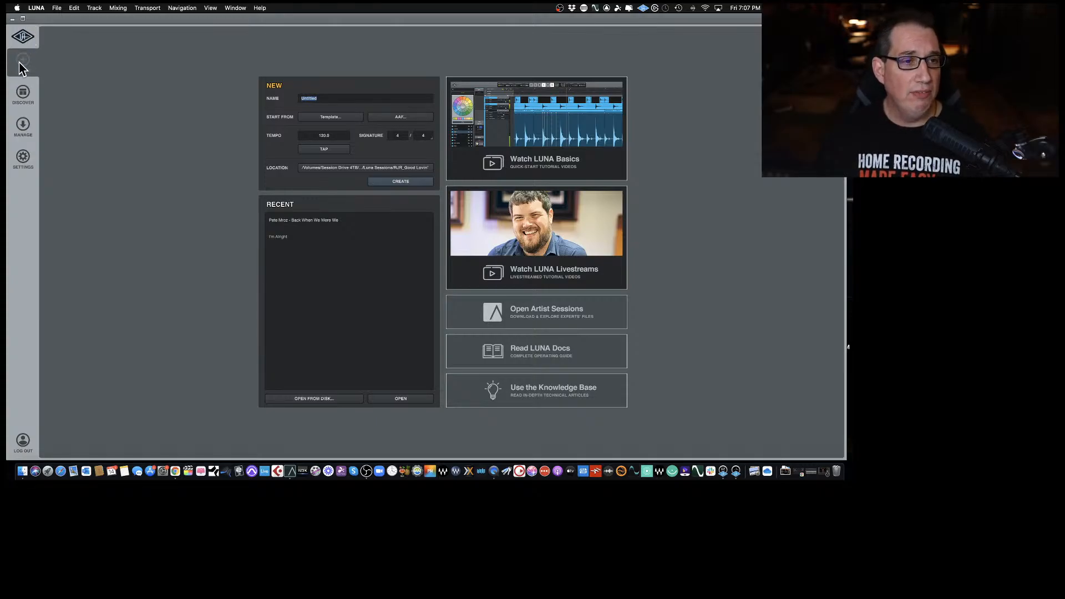
# Examine the Discover page's dashboard, including its offers and the full list of downloadable LUNA Sessions.
pyautogui.click(22, 96)
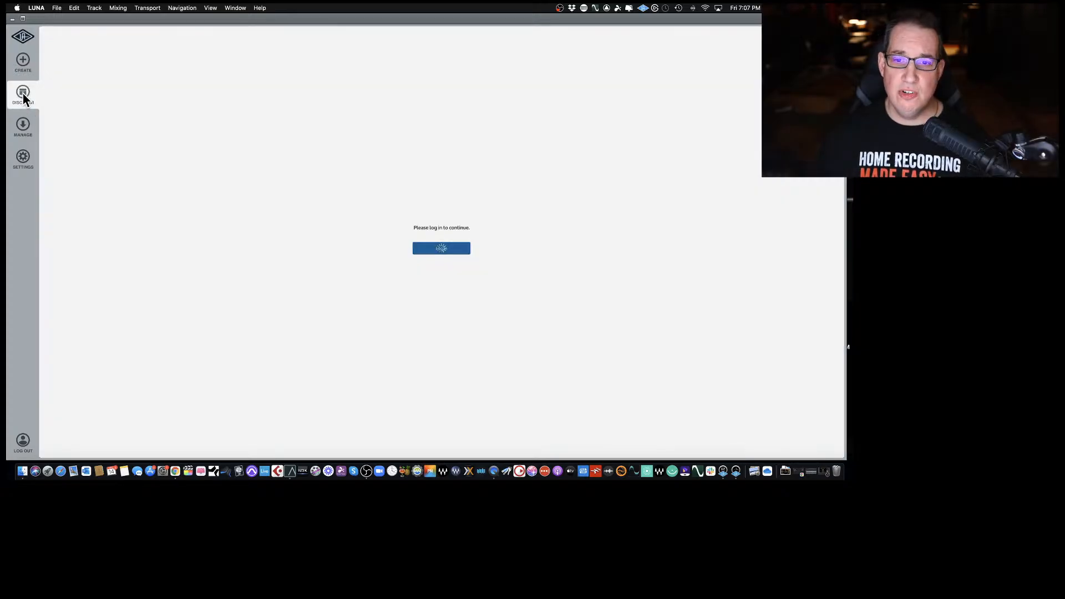
pyautogui.press('F1')
pyautogui.press('F1')
pyautogui.press('F1')
pyautogui.press('F1')
pyautogui.press('F1')
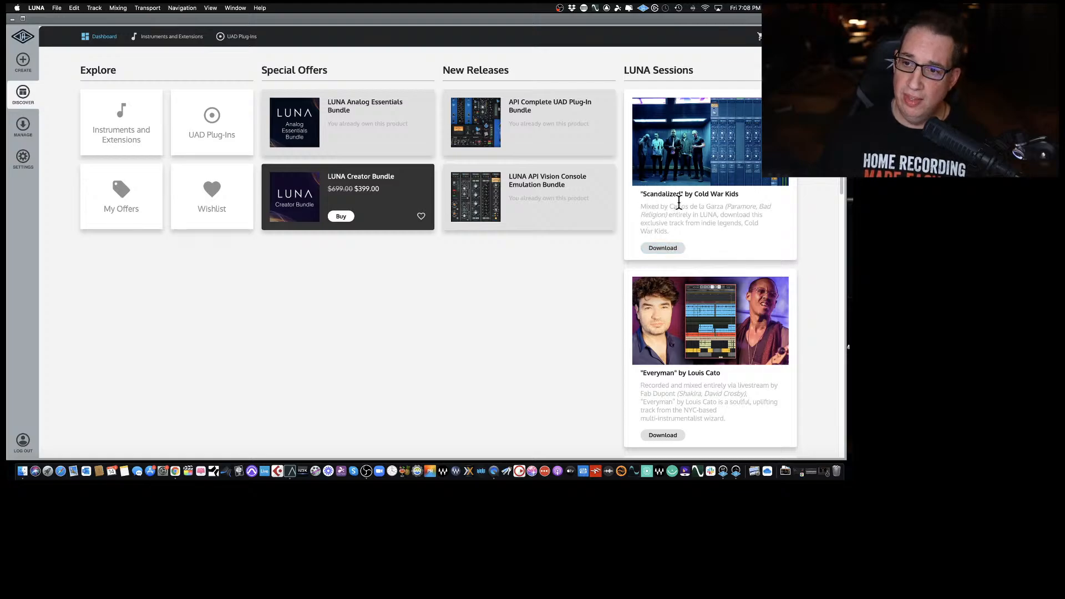
pyautogui.click(676, 249)
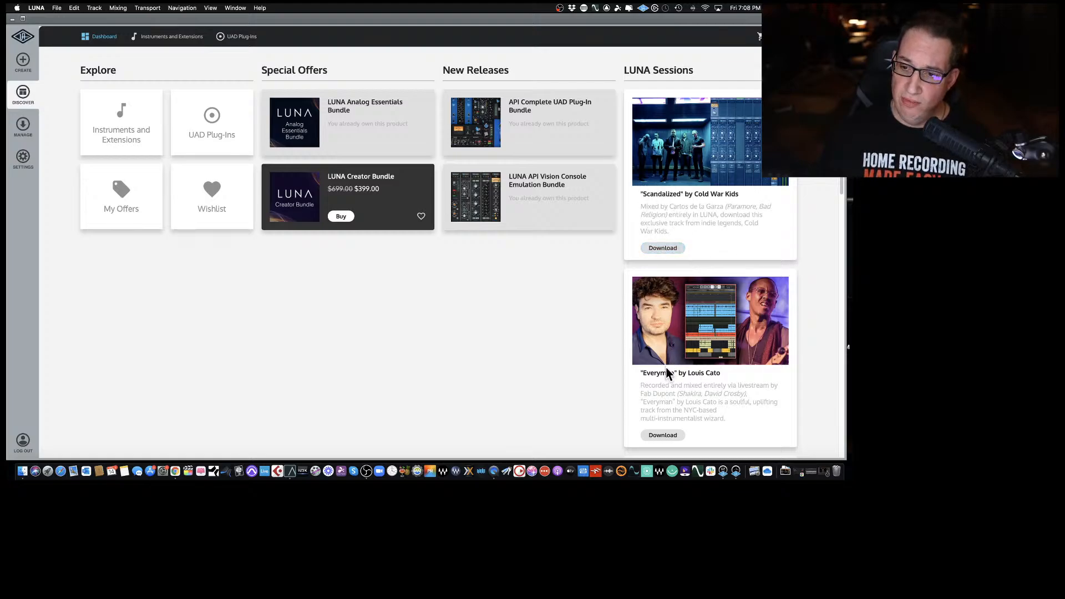
pyautogui.scroll(-5, 675, 377)
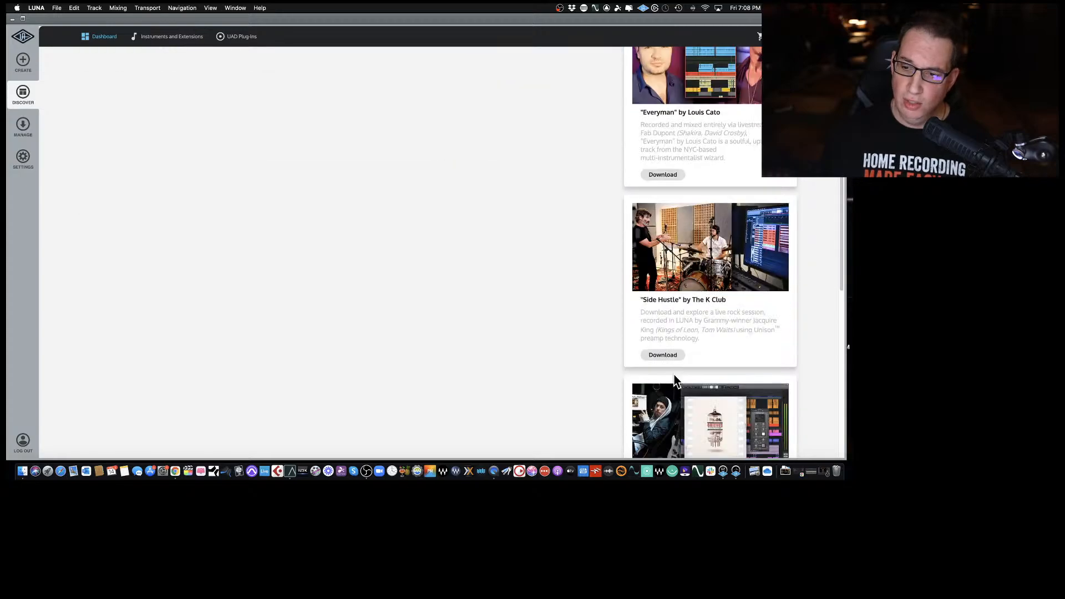
pyautogui.scroll(-2, 674, 375)
pyautogui.scroll(-6, 675, 382)
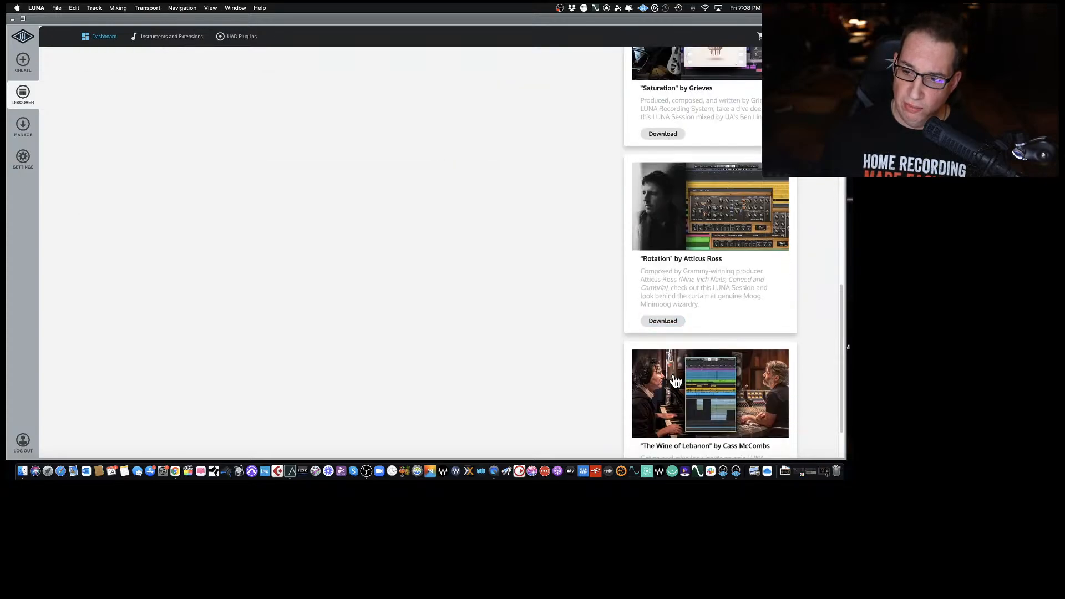
pyautogui.scroll(-2, 675, 377)
pyautogui.scroll(15, 674, 375)
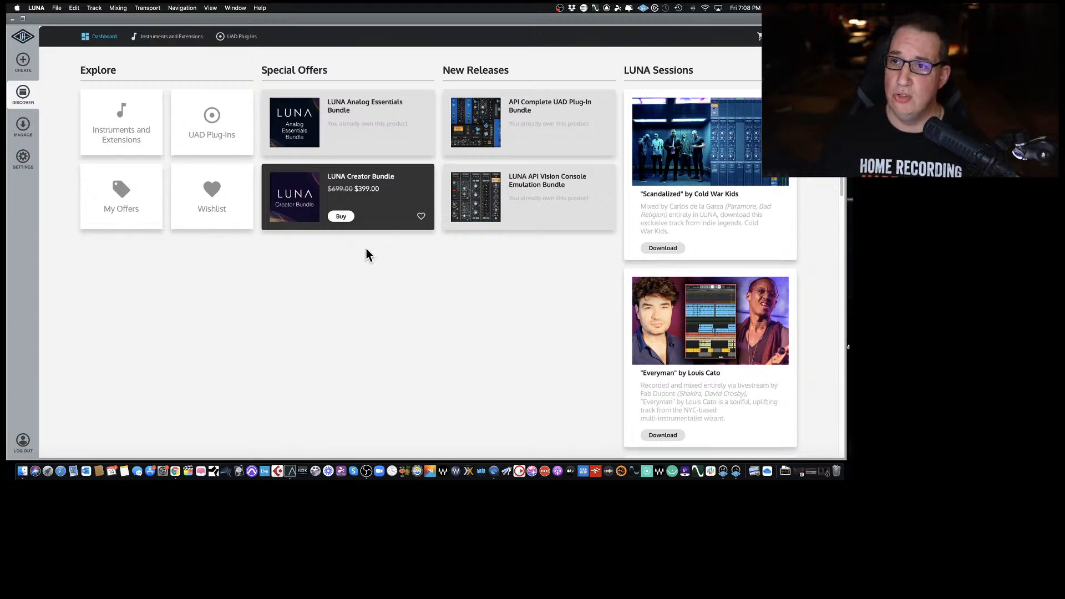
# Review the owned and installed LUNA products, and look at the display and editing options in the settings.
pyautogui.click(24, 128)
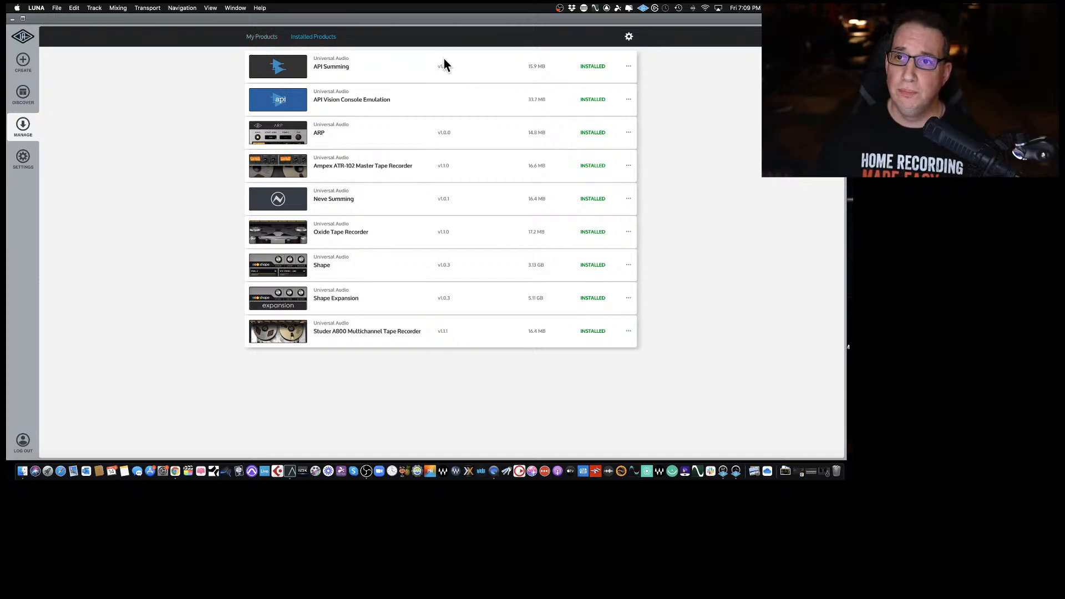
pyautogui.click(258, 37)
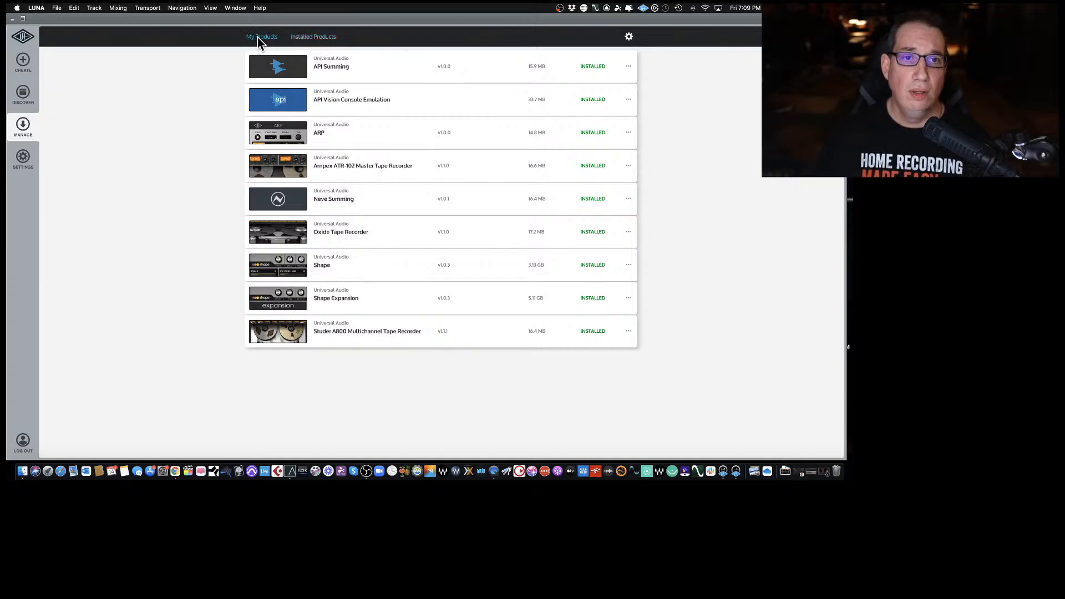
pyautogui.click(302, 39)
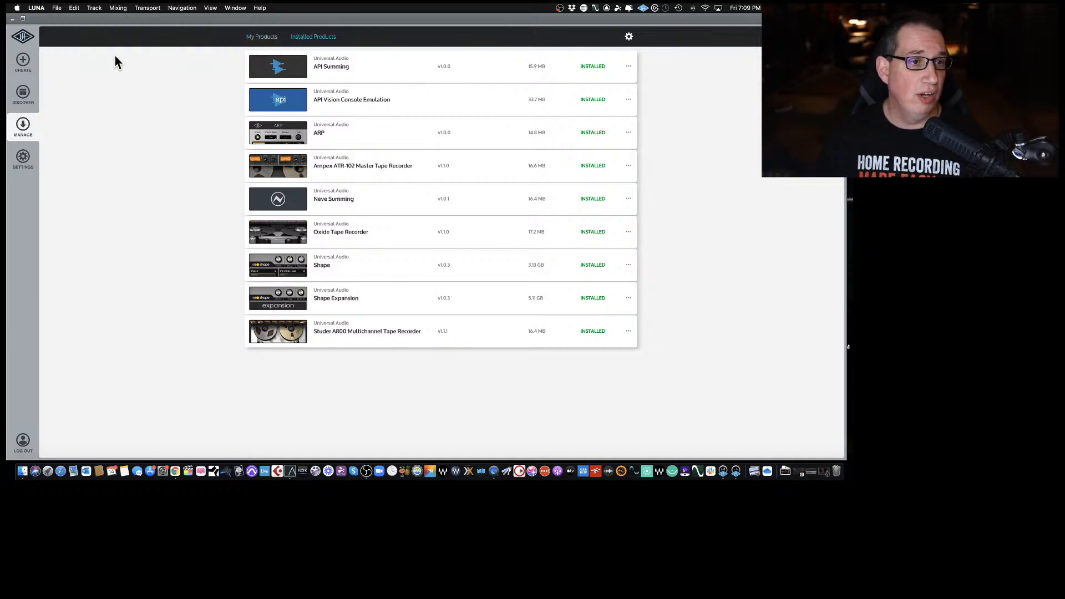
pyautogui.click(23, 160)
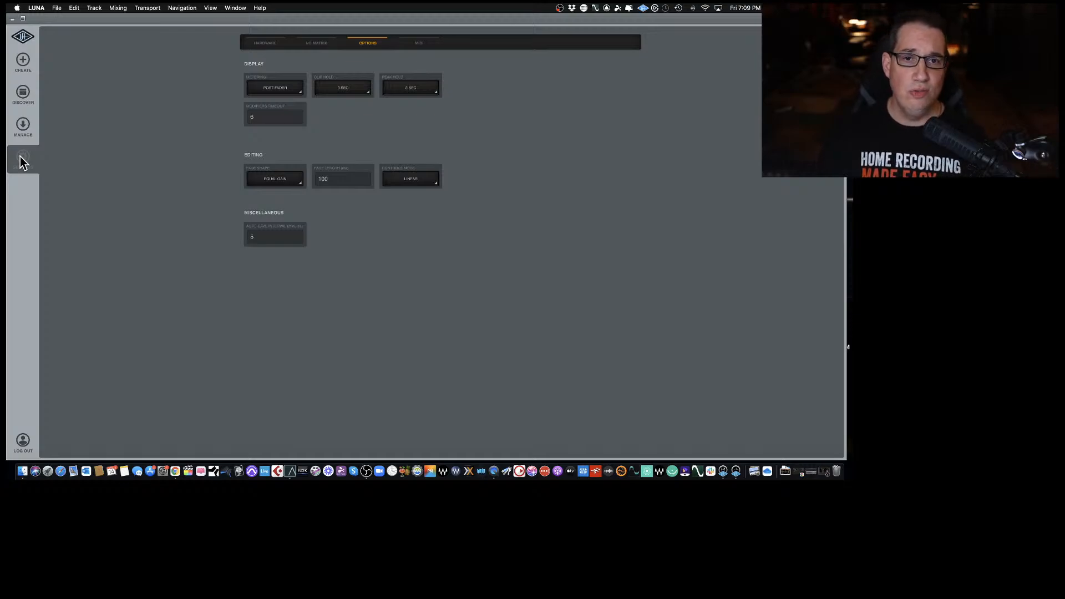
# Return to the session creation page and name the new session "Robert Jon & The Wreck - Good Lovin'".
pyautogui.click(24, 62)
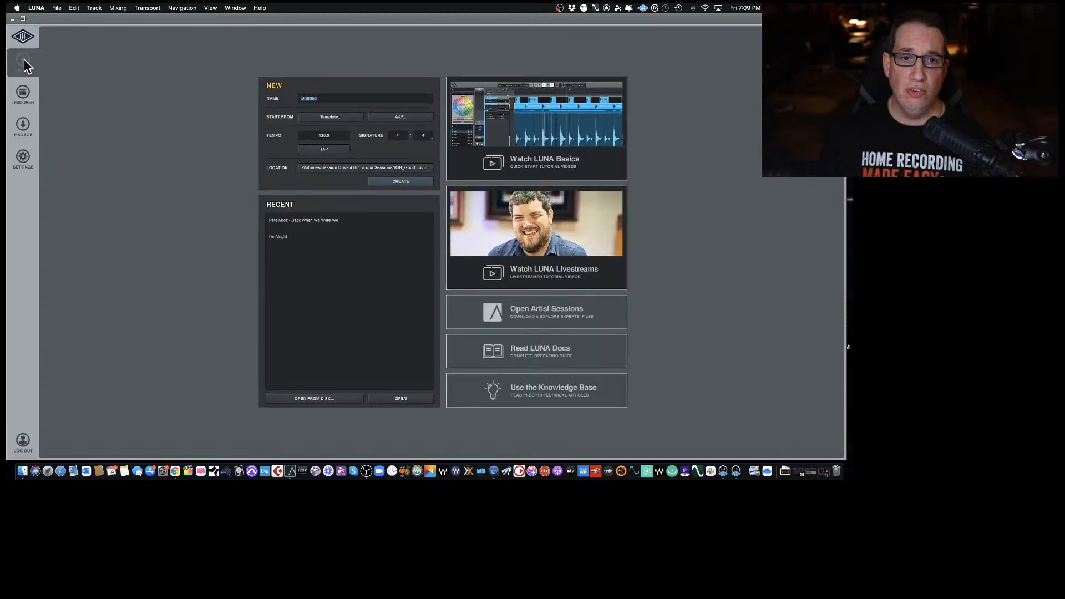
pyautogui.press('XF86MonBrightnessUp')
pyautogui.press('XF86MonBrightnessUp')
pyautogui.press('XF86MonBrightnessUp')
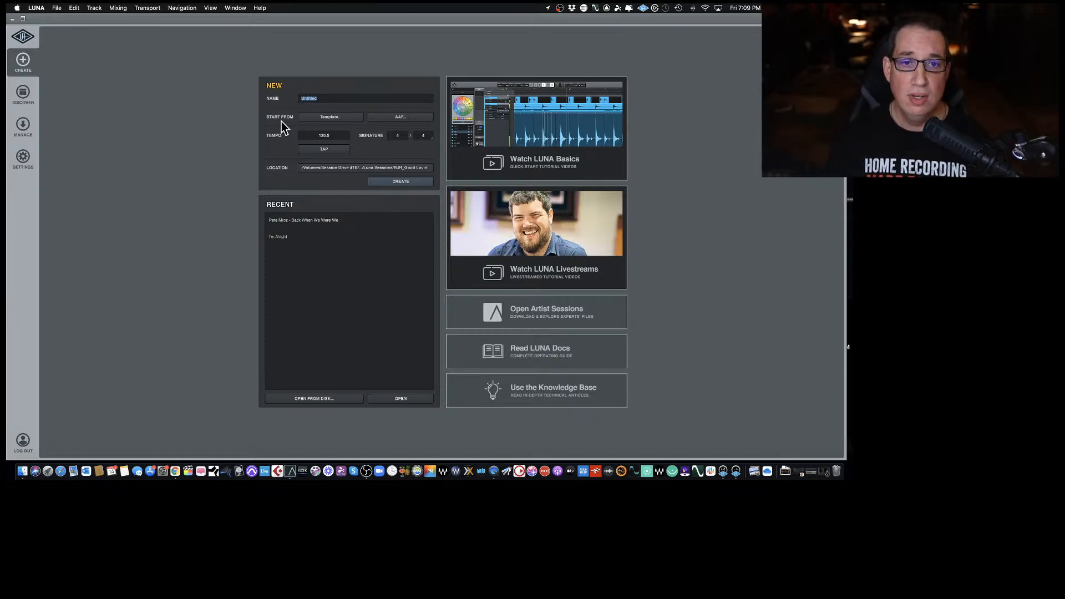
pyautogui.press('BackSpace')
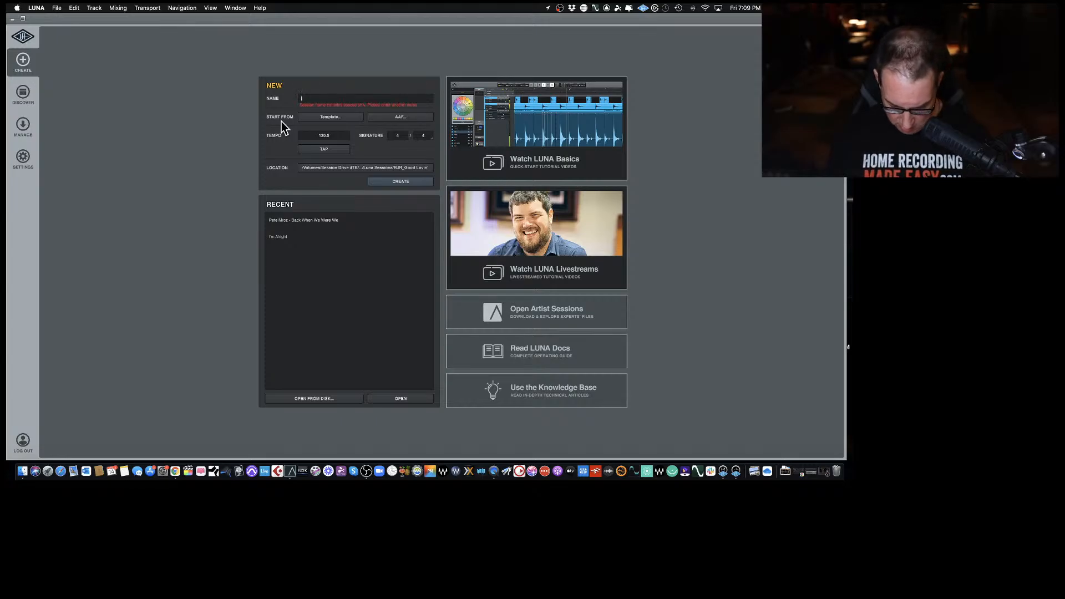
pyautogui.write('Robert Jon &')
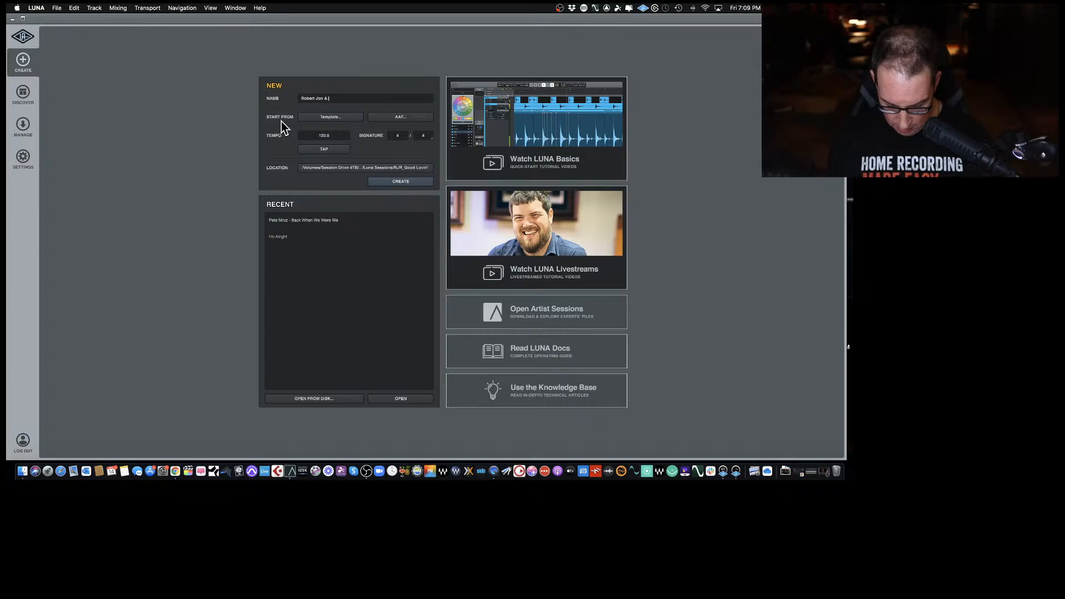
pyautogui.write('The Wre')
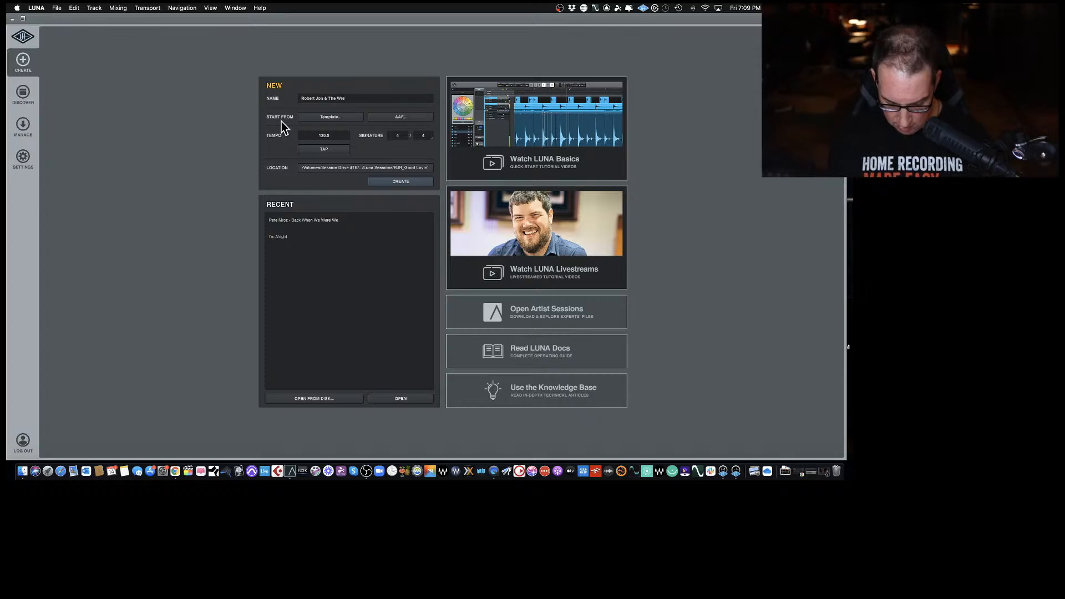
pyautogui.write('ck - Good Lovin')
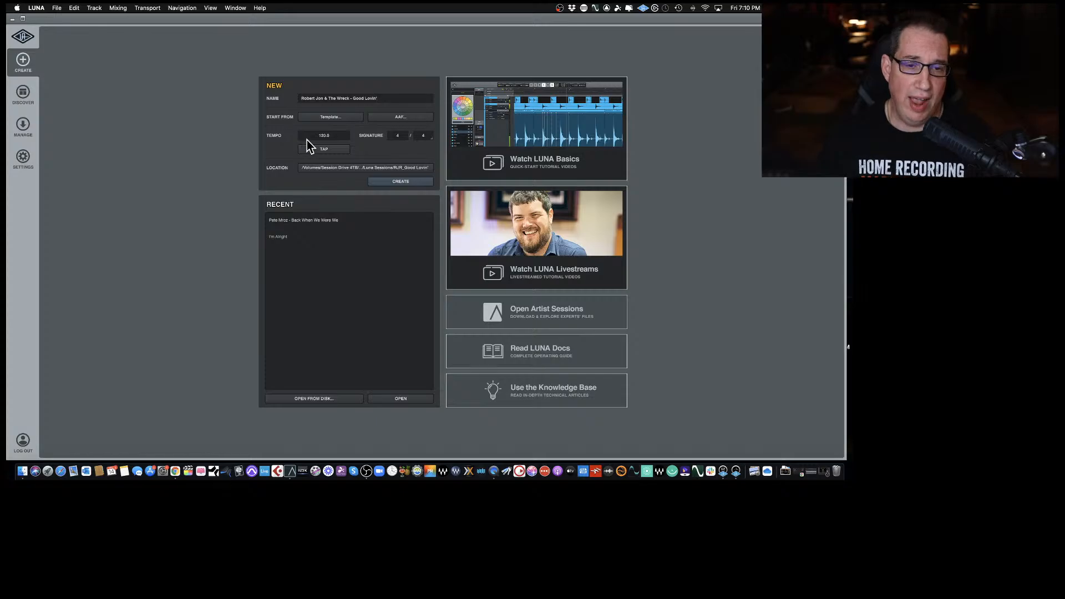
# Choose the "RJR_Good Lovin'" folder as the session location and create the session.
pyautogui.click(333, 168)
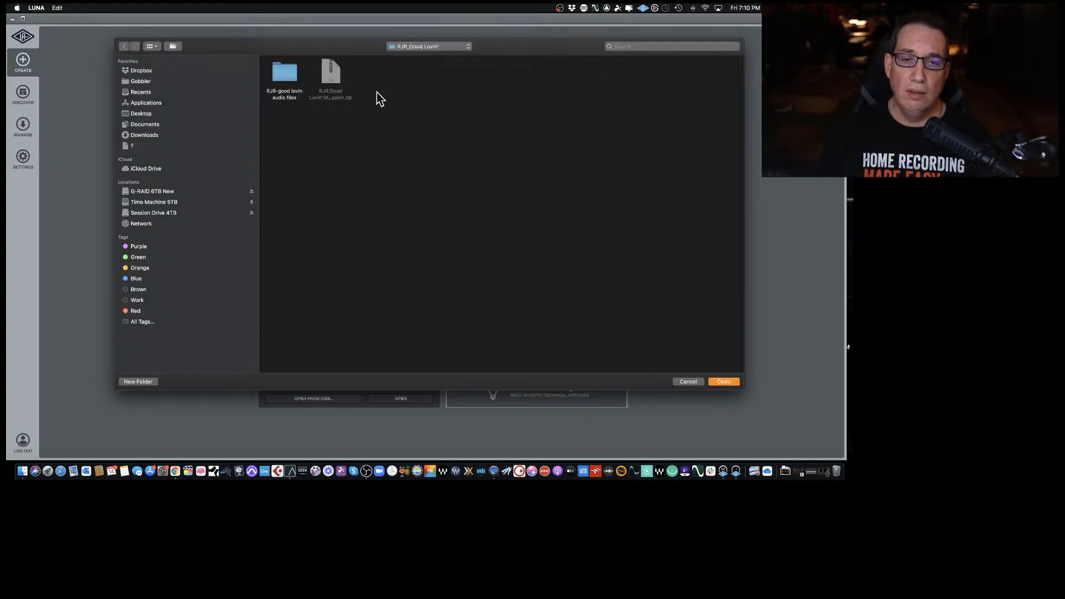
pyautogui.click(422, 46)
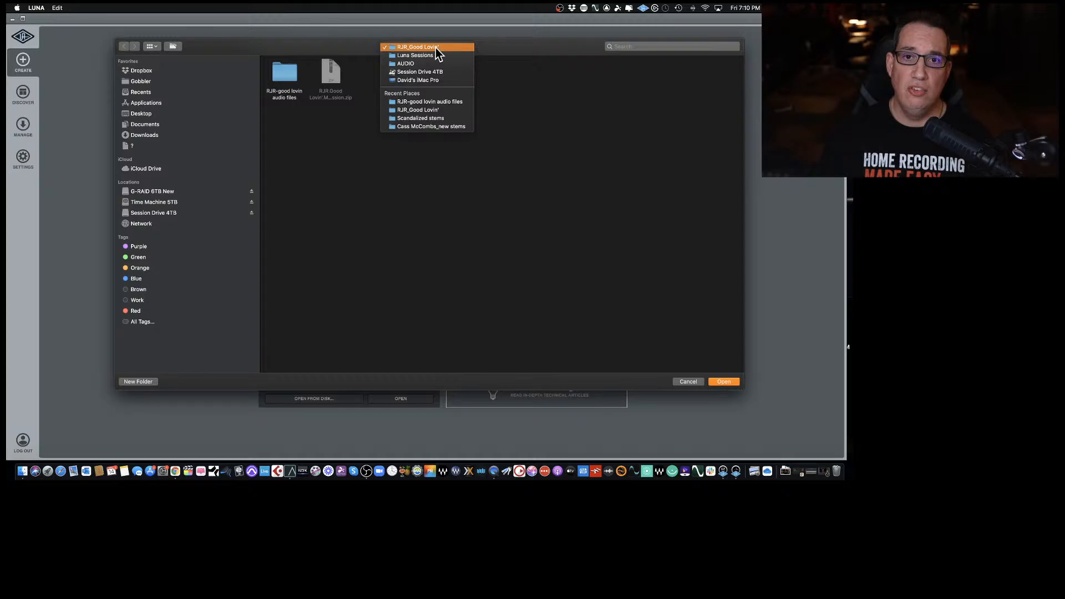
pyautogui.click(257, 133)
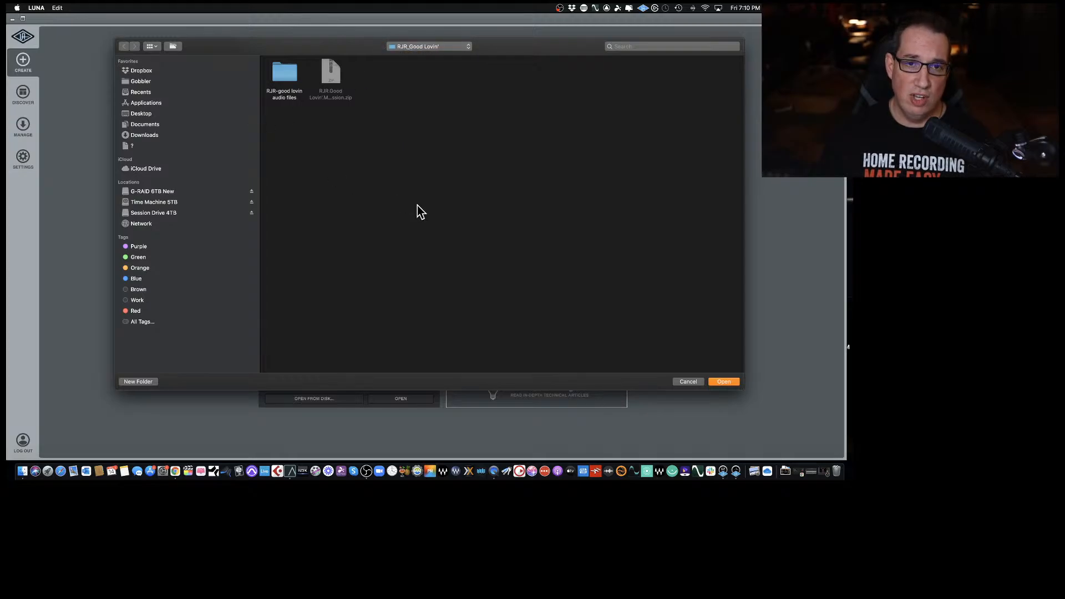
pyautogui.click(724, 381)
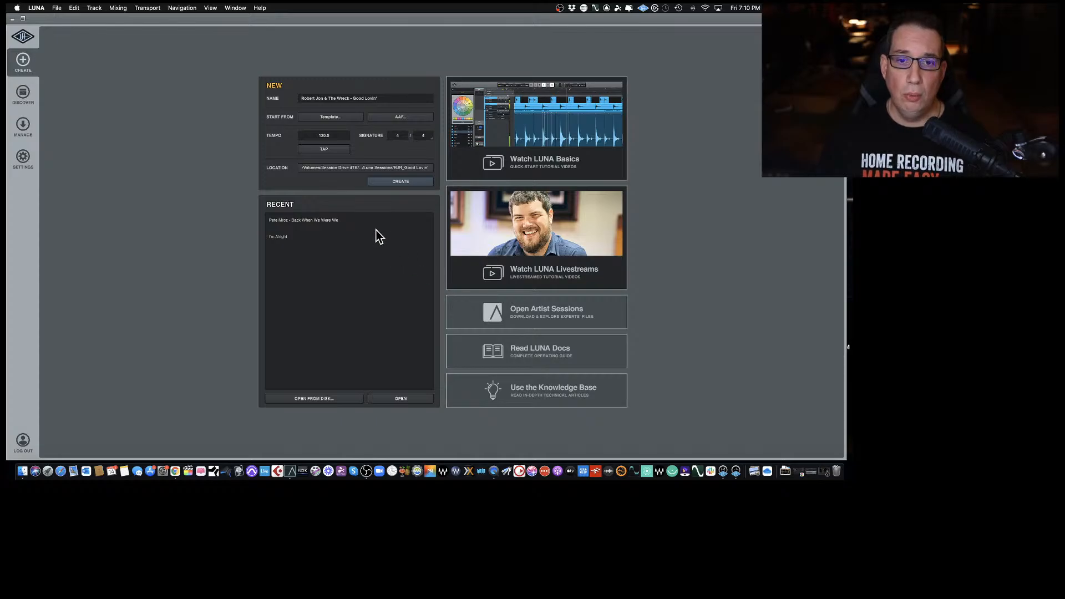
pyautogui.click(397, 182)
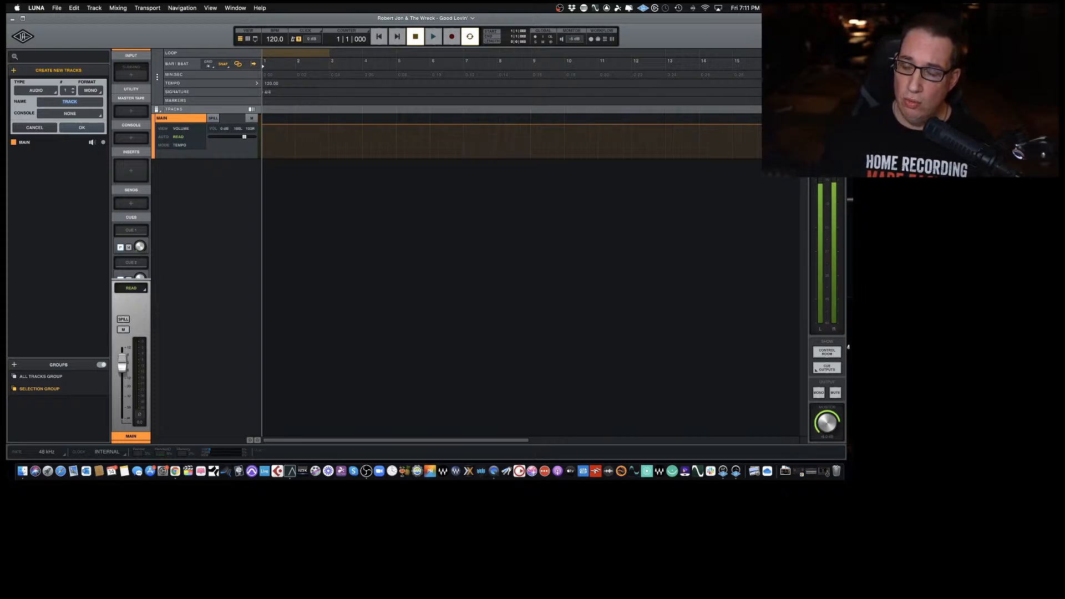
# Look over the Report Feedback form and close it without sending anything.
pyautogui.press('shift+super+f')
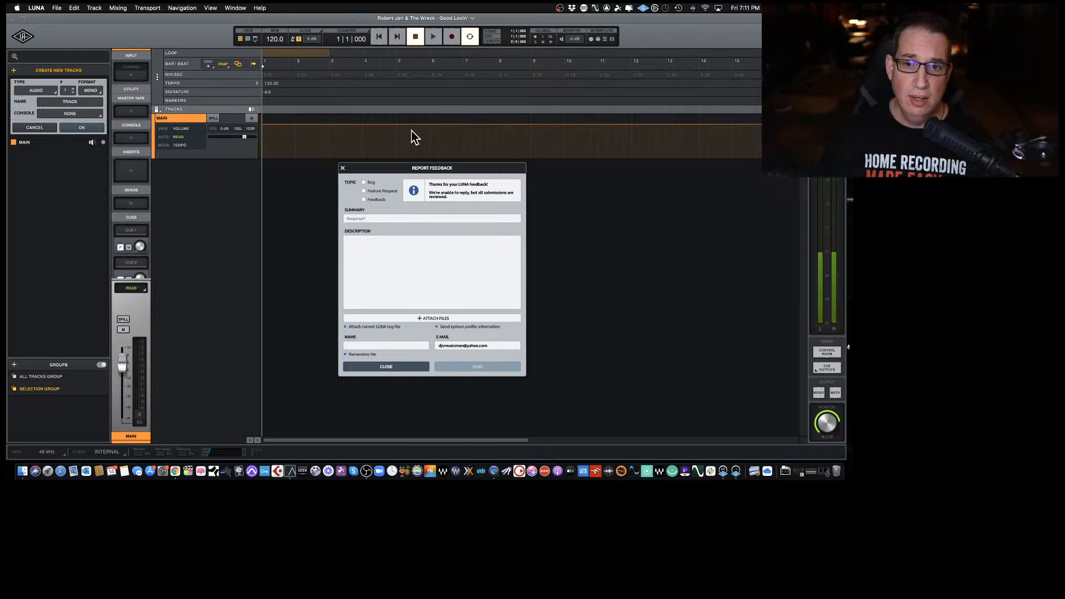
pyautogui.moveTo(377, 166); pyautogui.dragTo(366, 172)
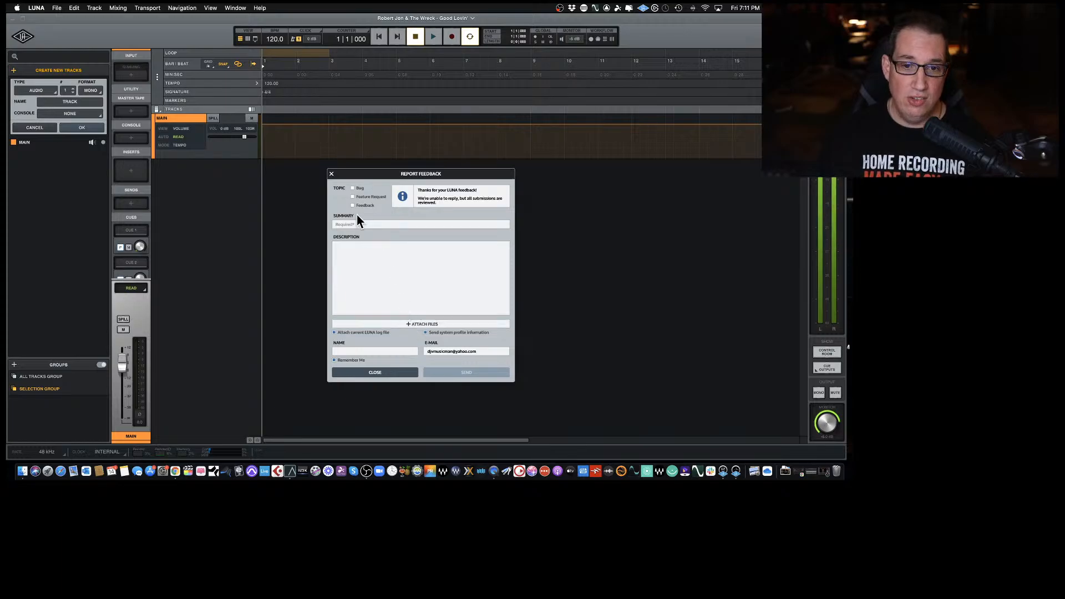
pyautogui.click(331, 174)
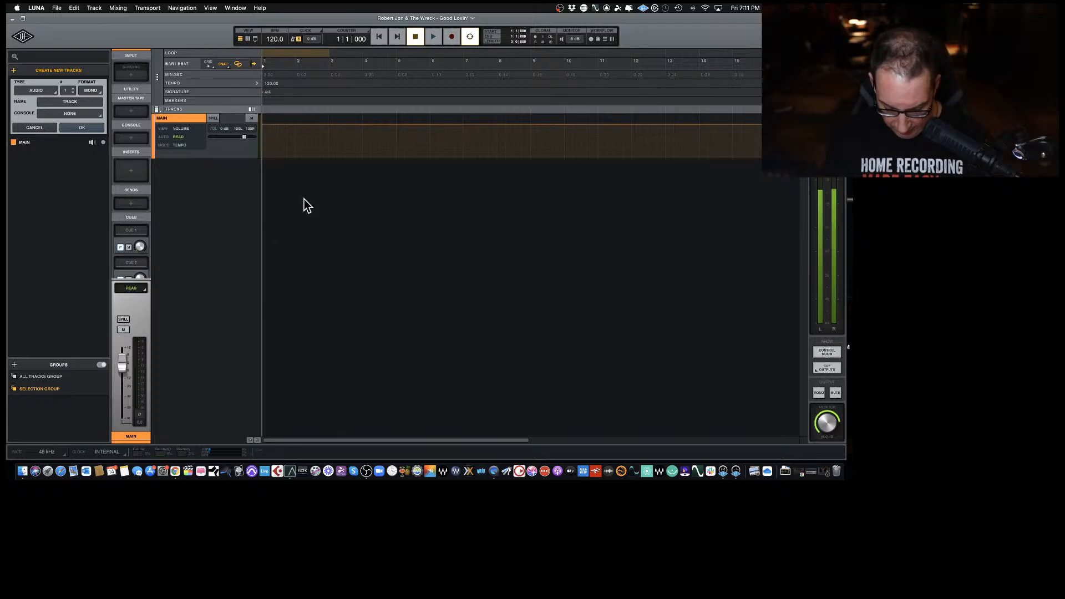
# Look at the mixer view and return to the timeline view.
pyautogui.press('super+equal')
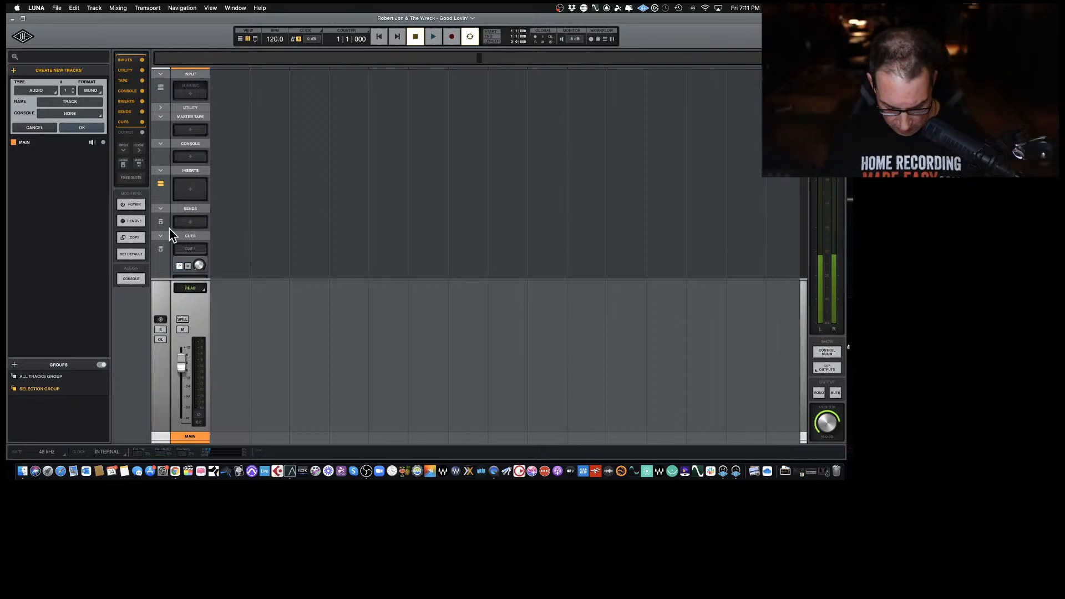
pyautogui.press('super+equal')
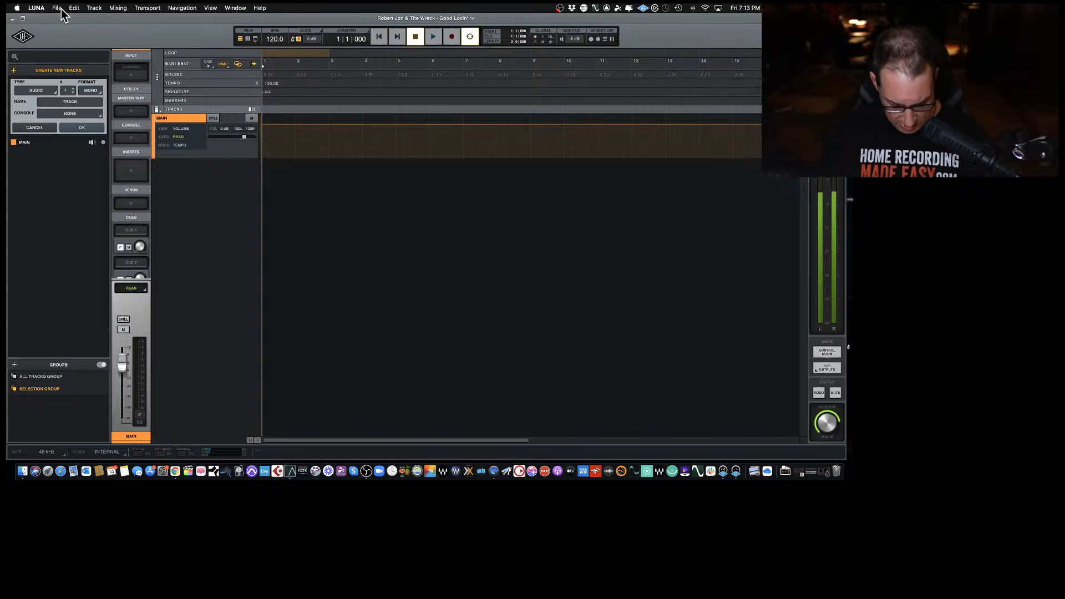
# Import all the WAV files from the "RJR-good lovin audio files" folder into the session.
pyautogui.press('shift+super+i')
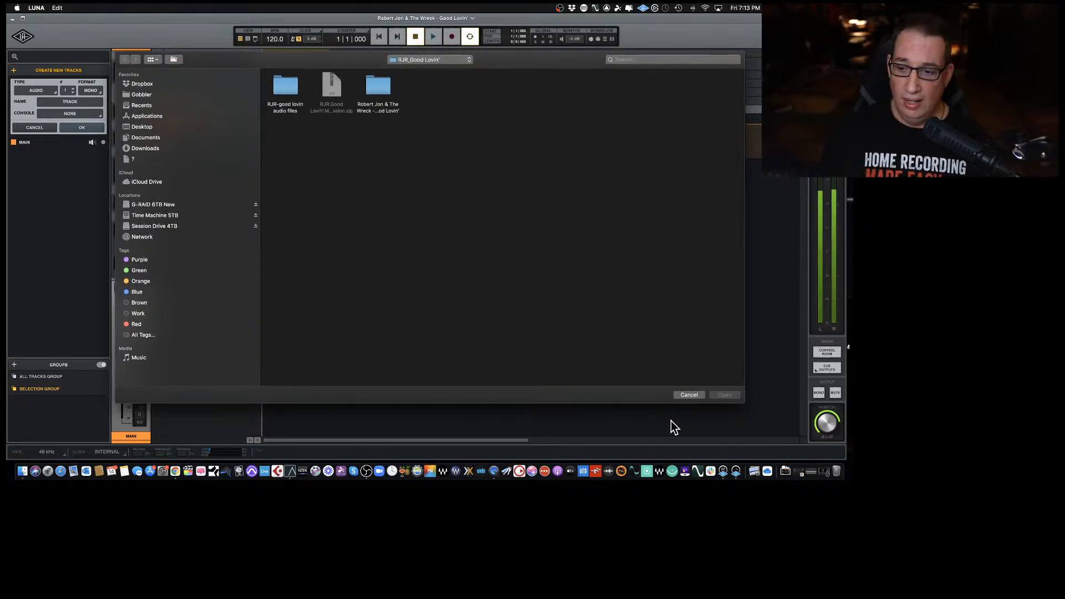
pyautogui.click(689, 395)
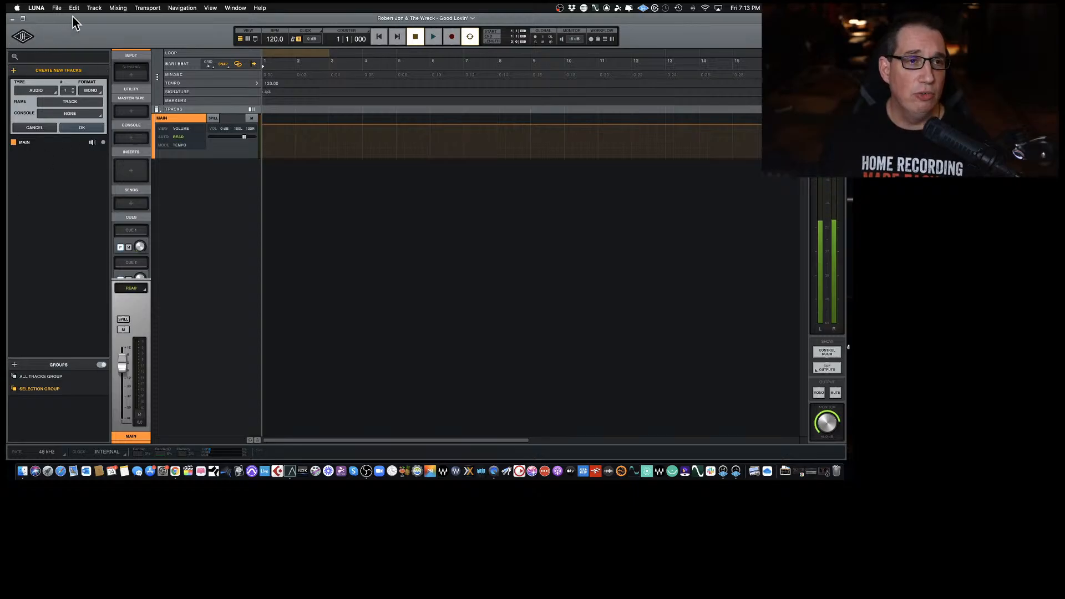
pyautogui.click(57, 8)
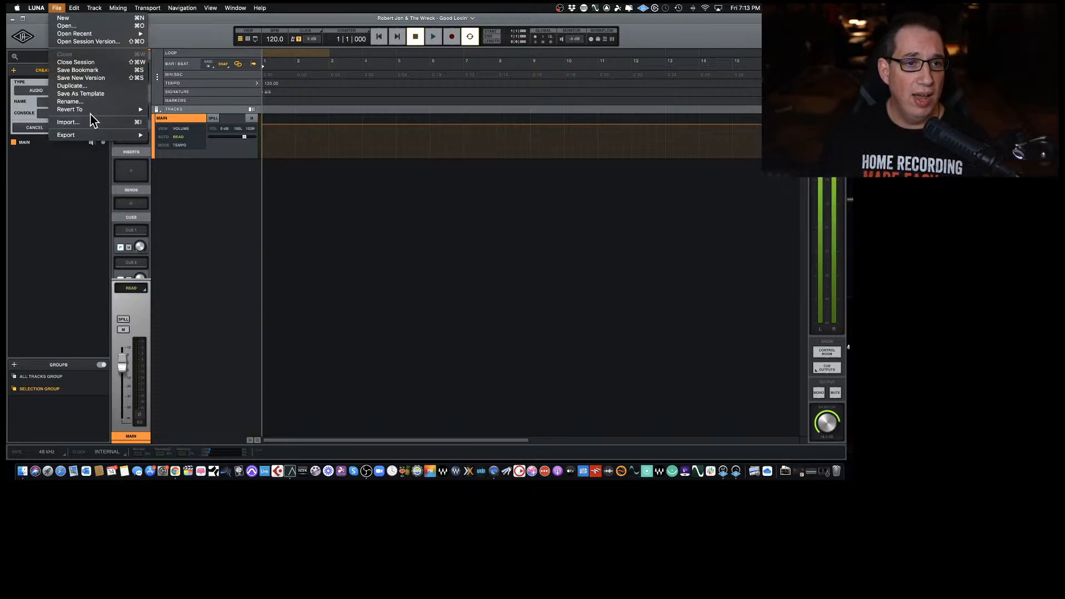
pyautogui.click(105, 122)
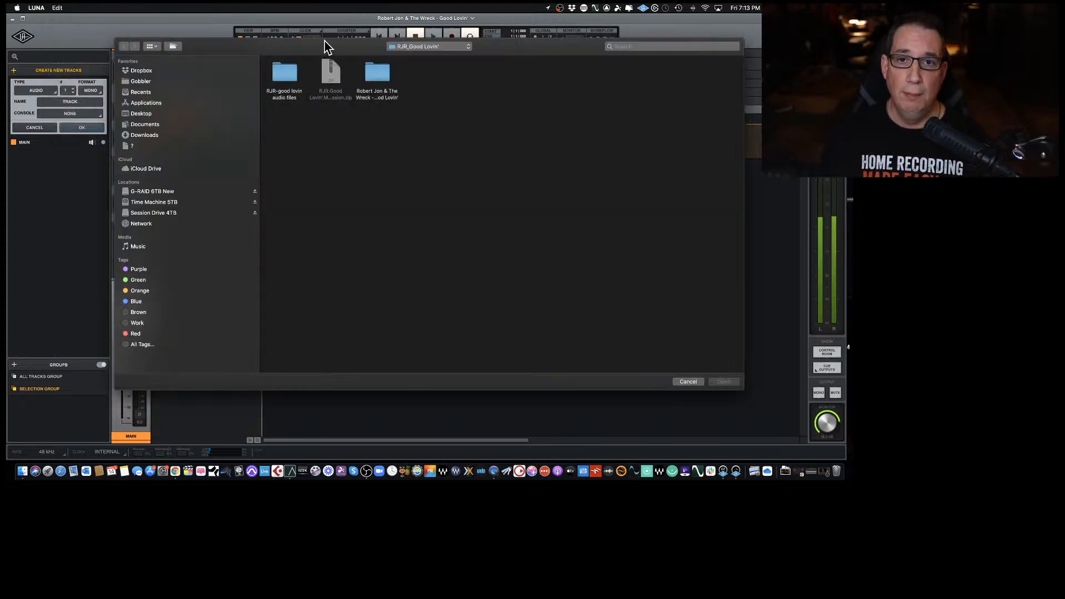
pyautogui.moveTo(324, 41); pyautogui.dragTo(357, 67)
pyautogui.doubleClick(314, 103)
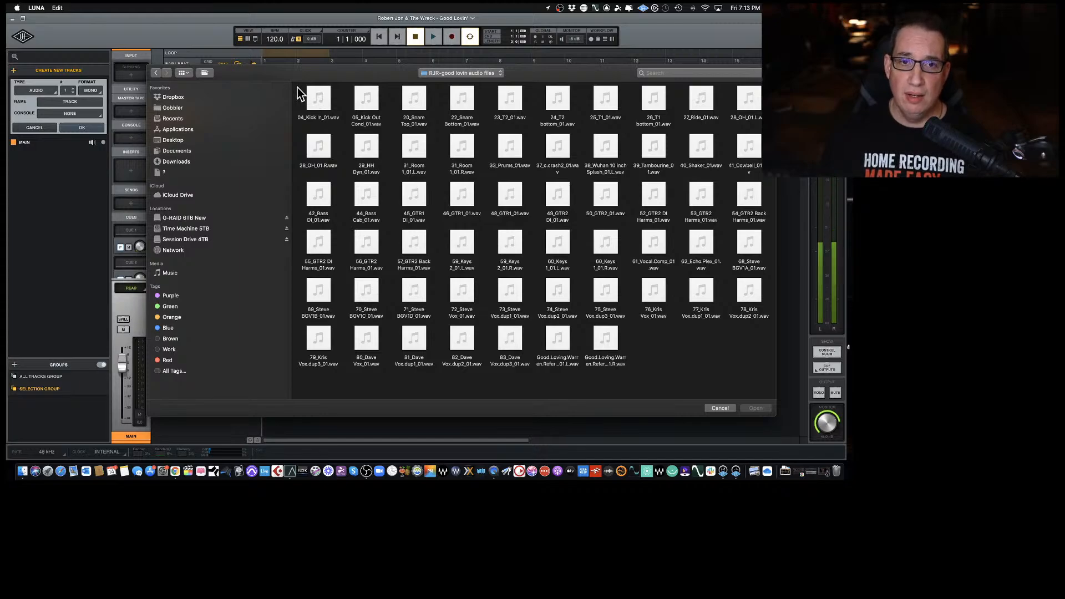
pyautogui.moveTo(298, 88); pyautogui.dragTo(767, 380)
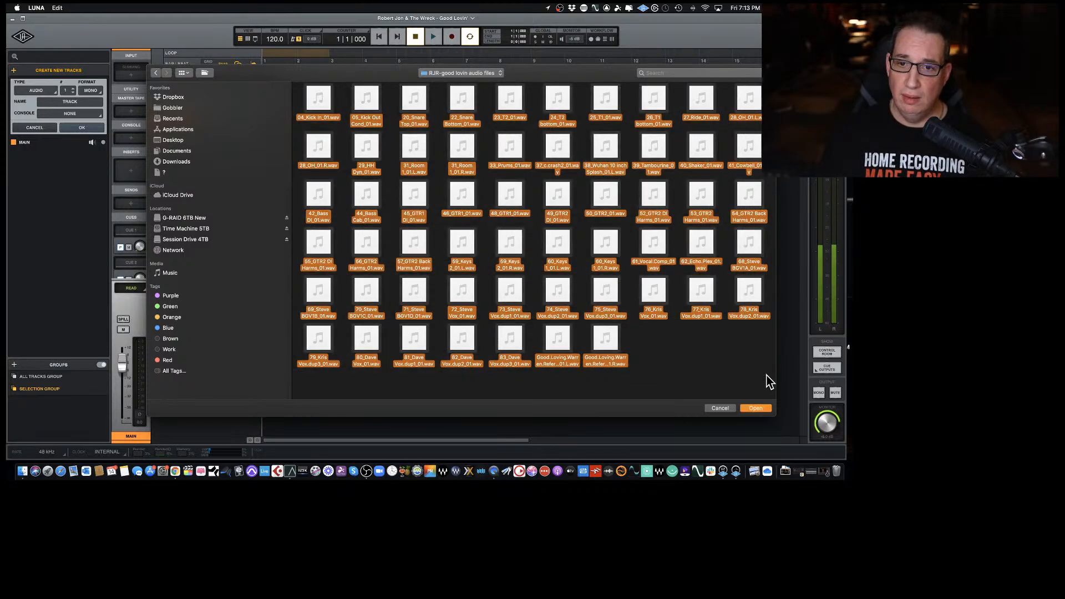
pyautogui.click(757, 408)
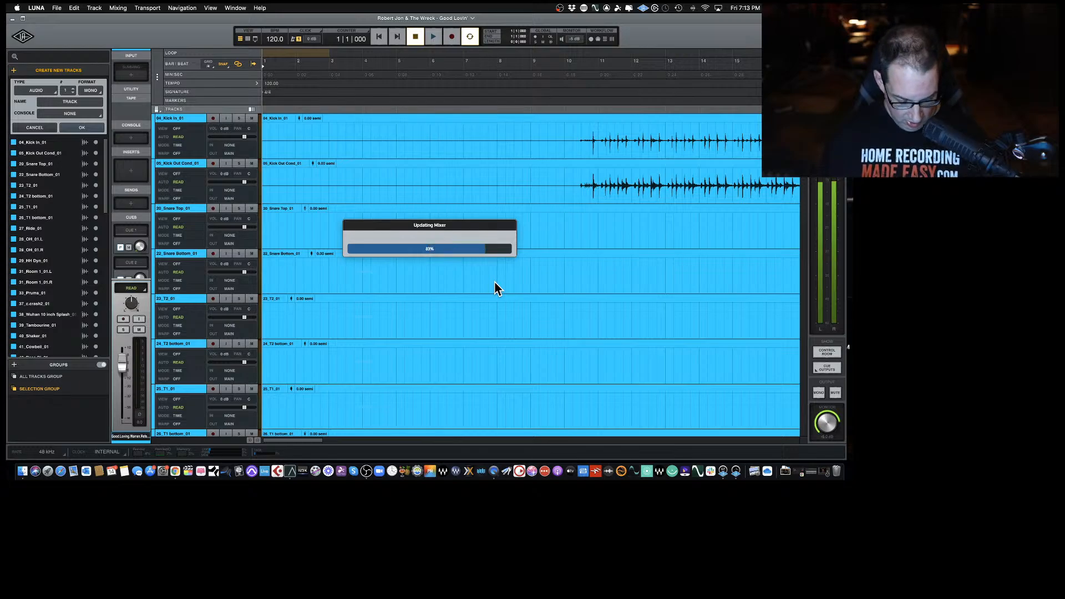
# Look over the imported tracks' channel strips in the mixer view and return to the timeline view.
pyautogui.press('F1')
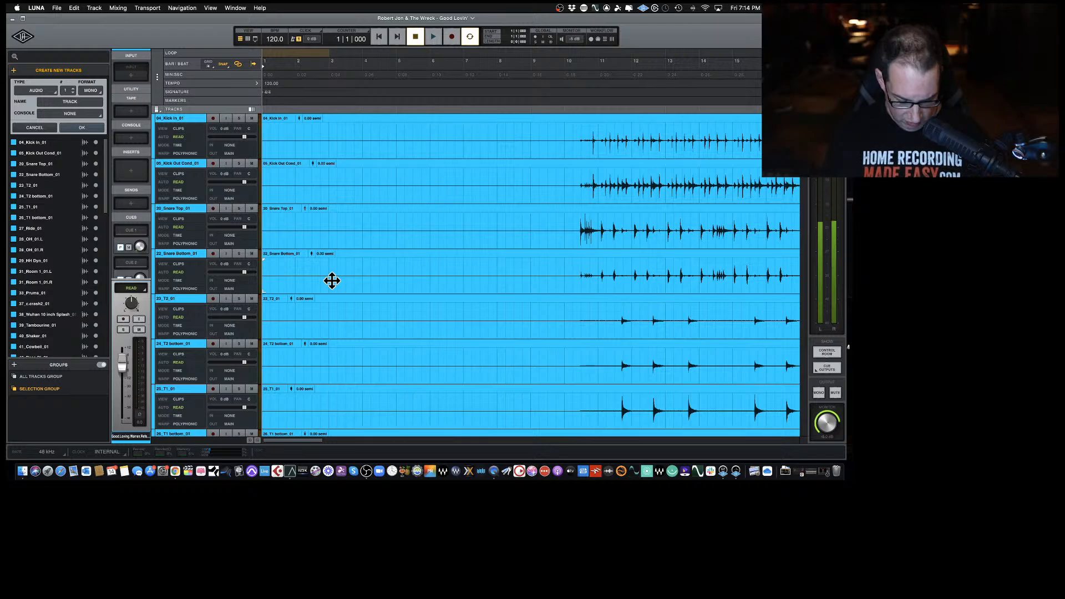
pyautogui.press('super+equal')
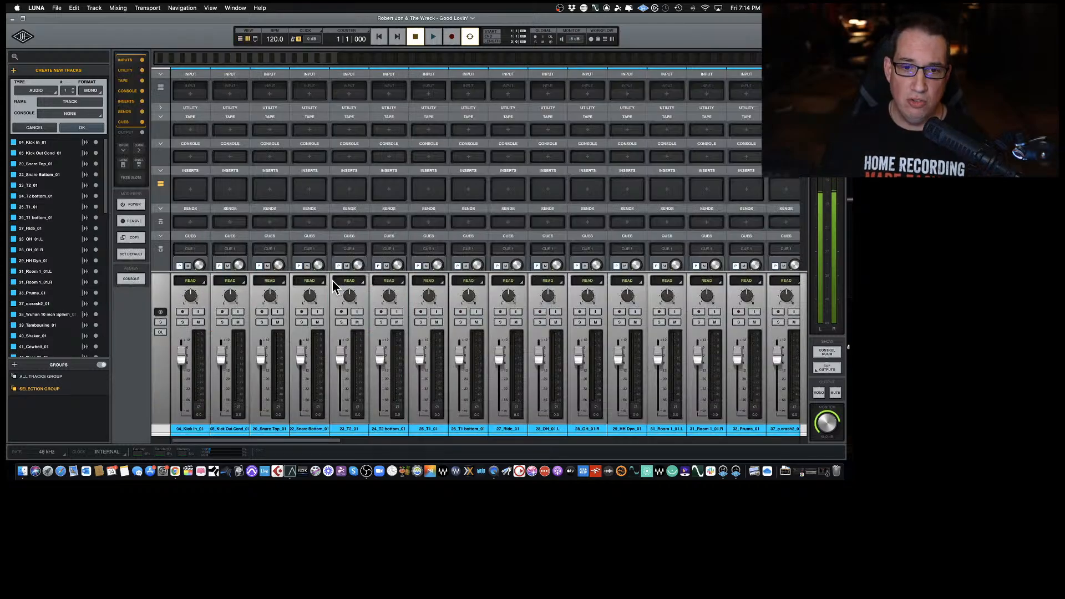
pyautogui.moveTo(265, 440); pyautogui.dragTo(224, 454)
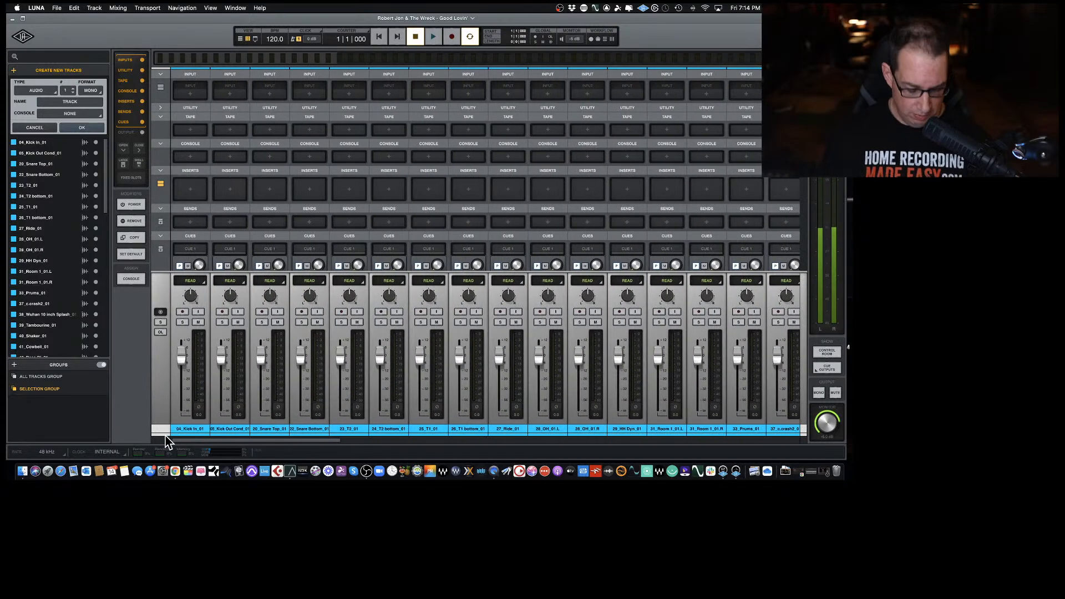
pyautogui.press('super+equal')
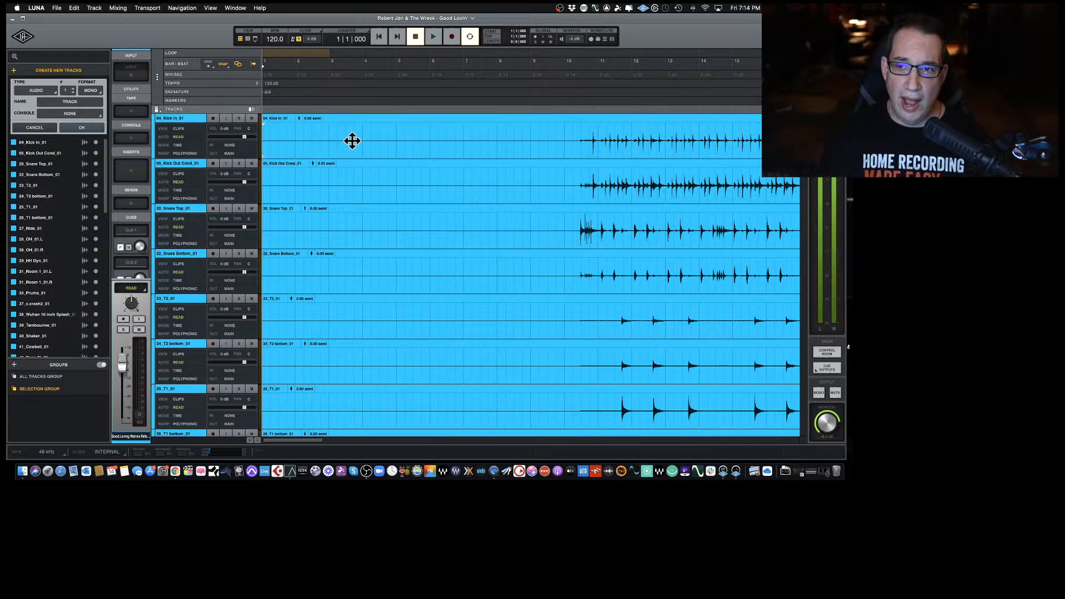
# Adjust the horizontal zoom of the timeline so the clips fit across the window for the whole song.
pyautogui.press('super+bracketright')
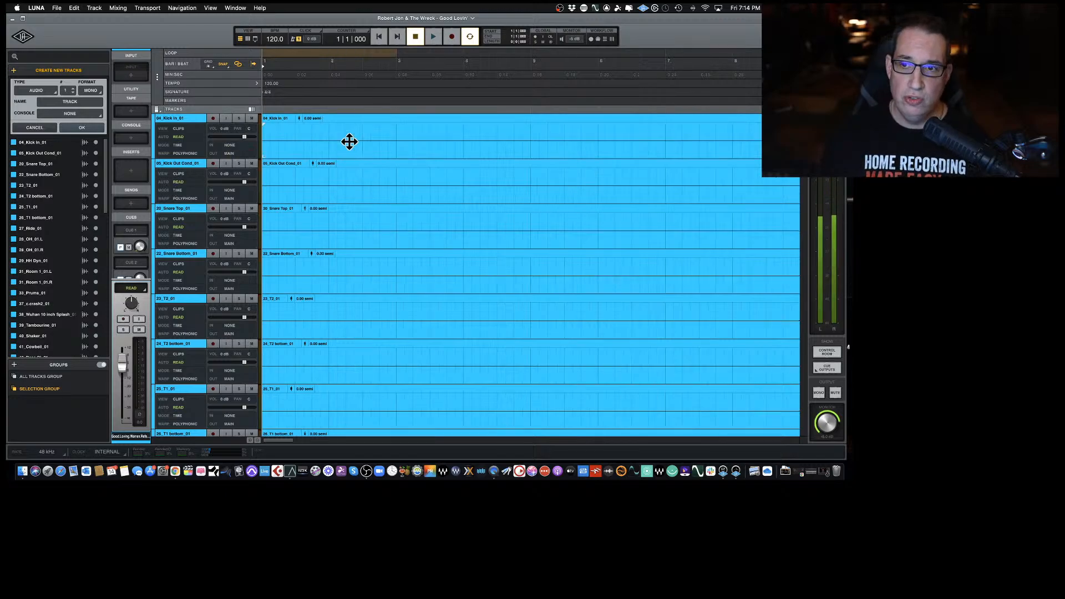
pyautogui.press('super+bracketleft')
pyautogui.press('super+bracketleft')
pyautogui.press('super+bracketleft')
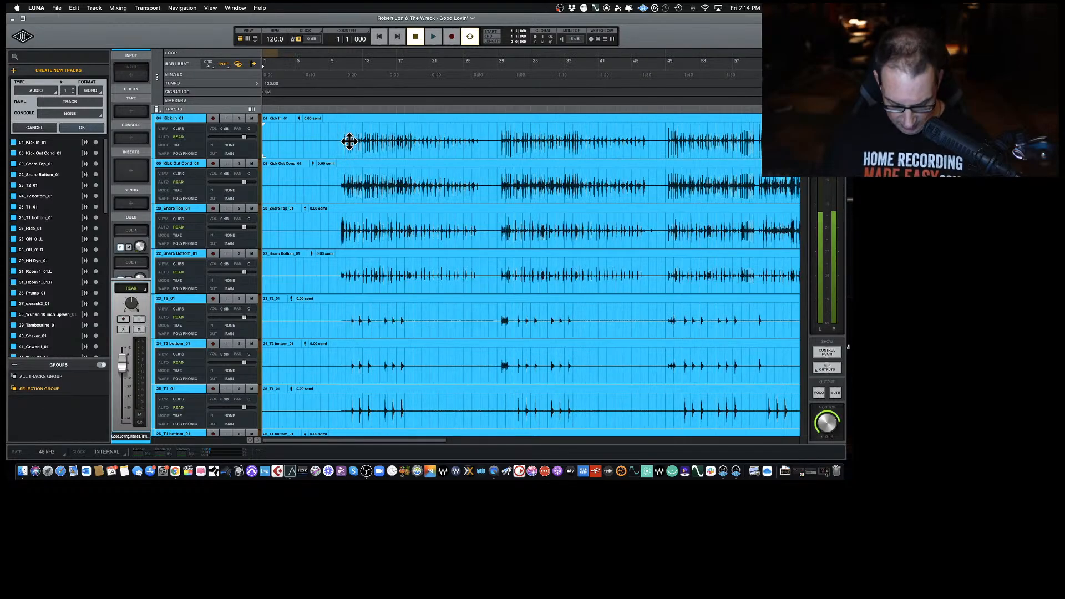
pyautogui.press('super+bracketleft')
pyautogui.press('super+bracketright')
pyautogui.press('super+bracketleft')
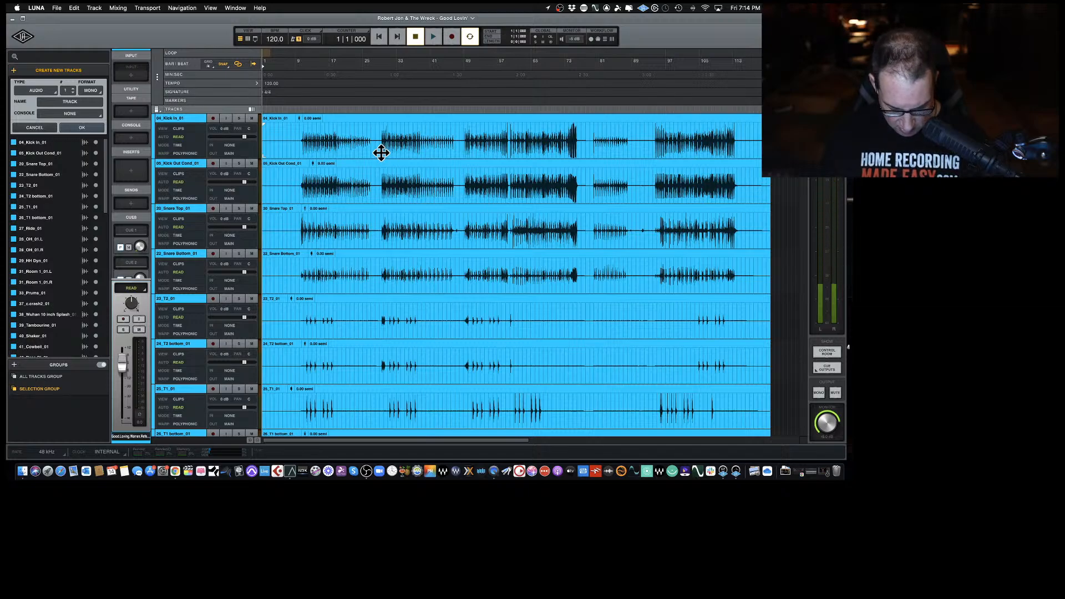
# Try larger and smaller waveform heights and leave the waveforms in all clips vertically reduced.
pyautogui.press('alt+super+]')
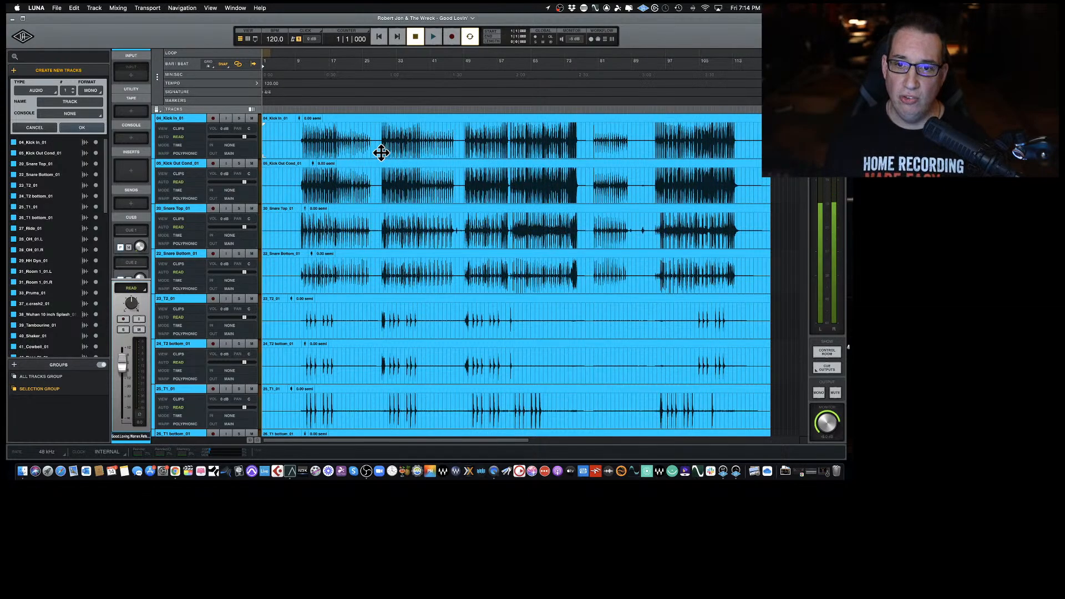
pyautogui.press('alt+super+[')
pyautogui.press('alt+super+[')
pyautogui.press('alt+super+]')
pyautogui.press('alt+super+]')
pyautogui.press('alt+super+[')
pyautogui.press('alt+super+[')
pyautogui.press('alt+super+]')
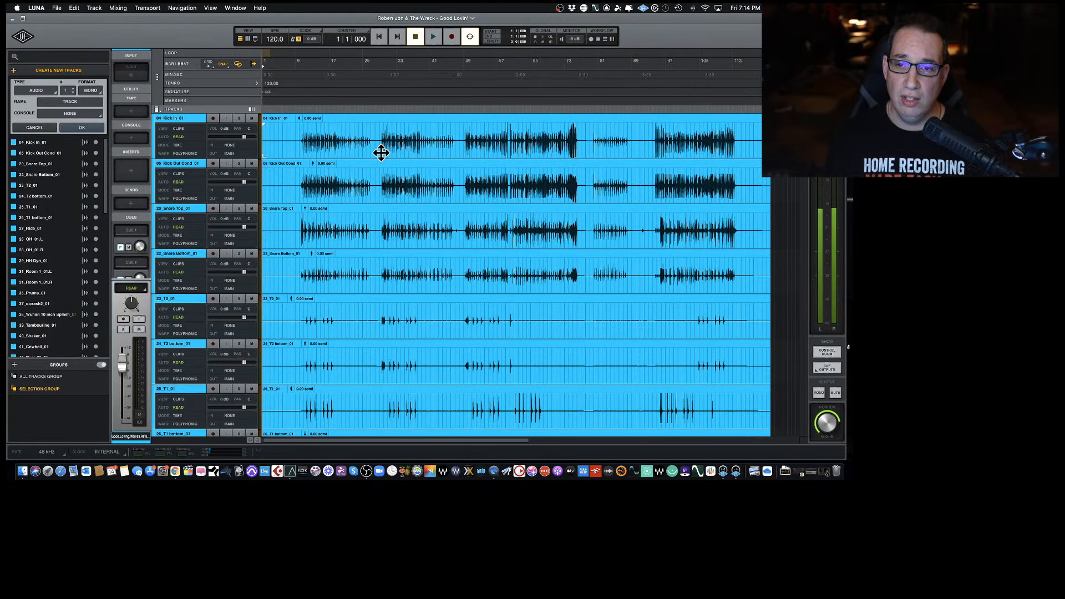
pyautogui.press('alt+super+[')
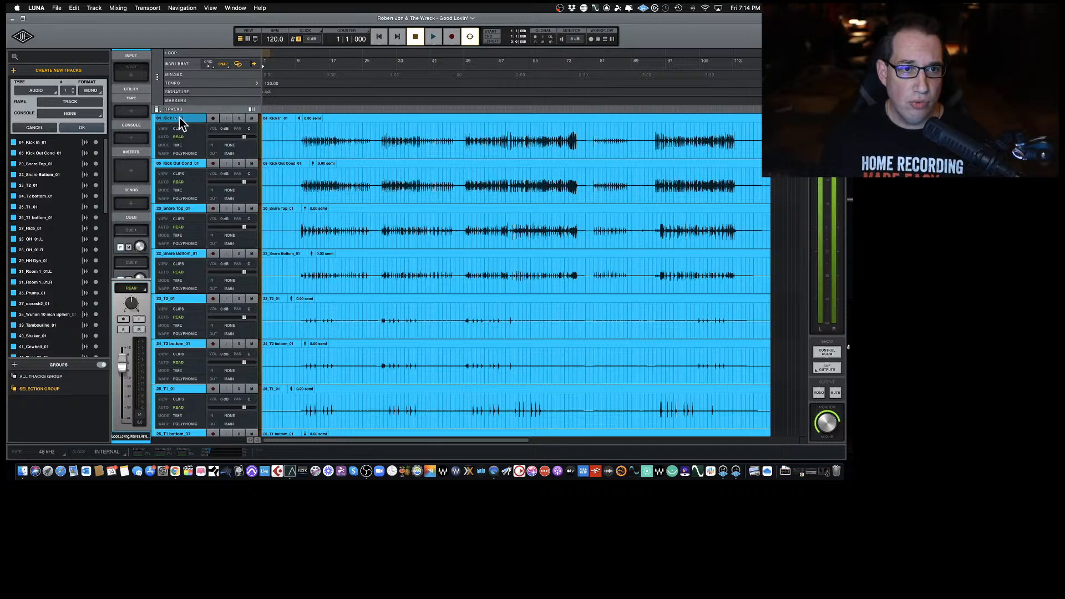
# Try the Pico track height and set all tracks to the Micro height instead.
pyautogui.click(157, 110)
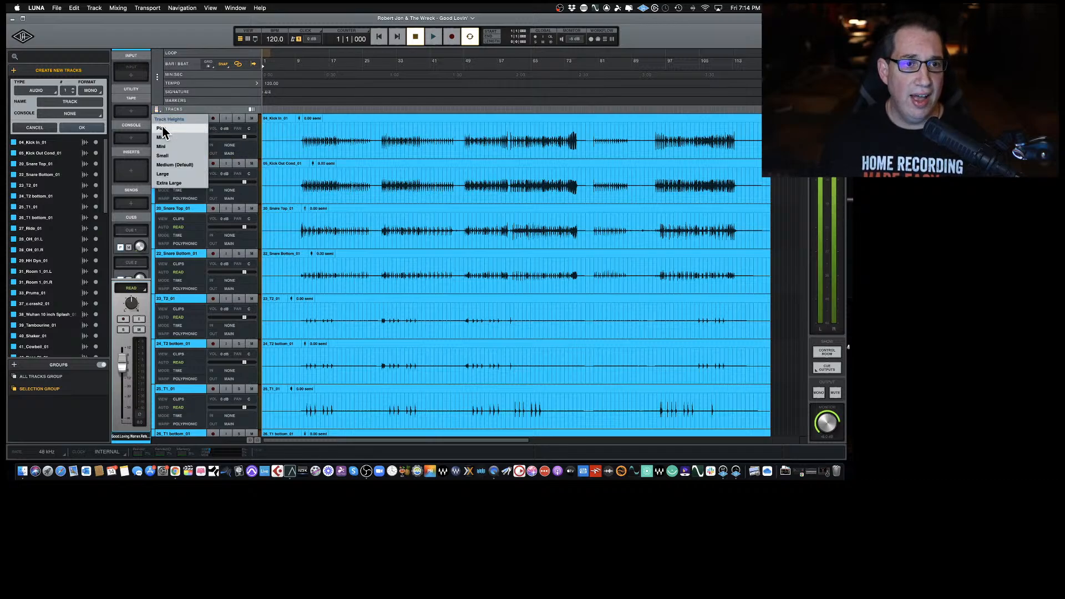
pyautogui.click(164, 132)
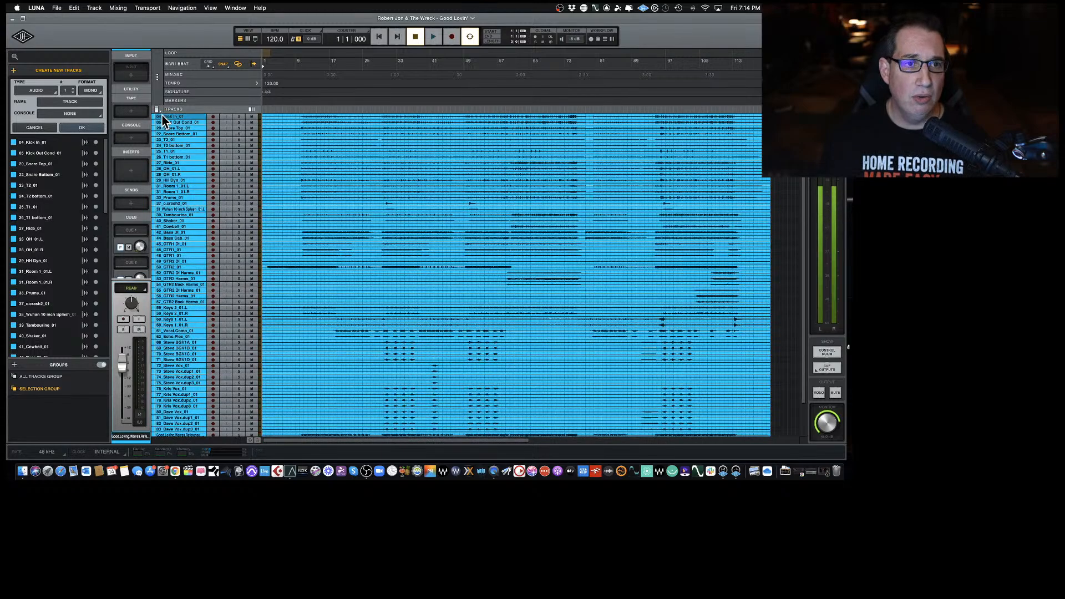
pyautogui.click(158, 110)
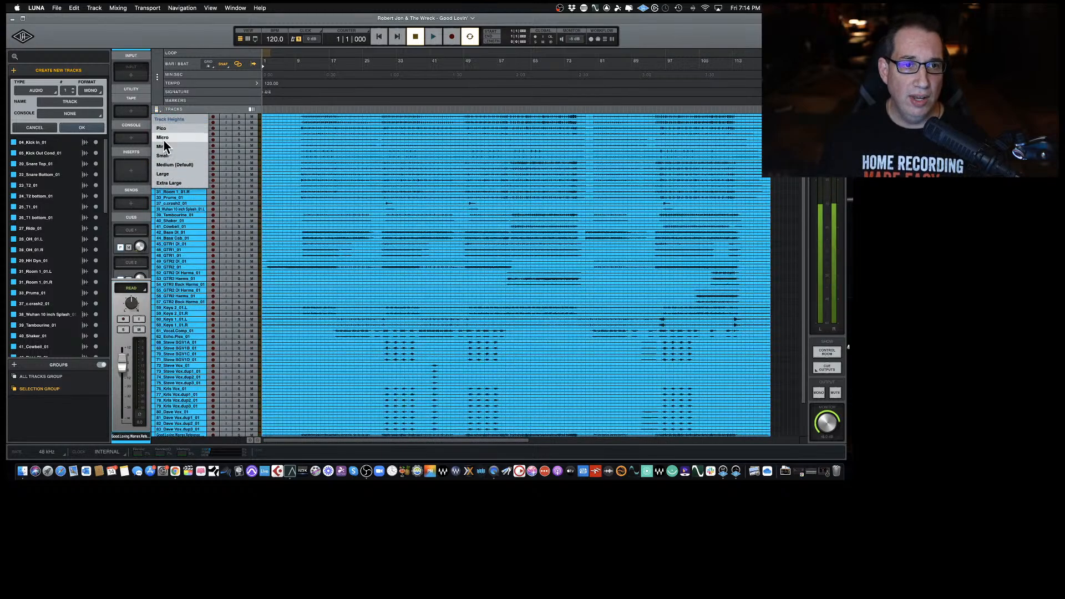
pyautogui.click(164, 145)
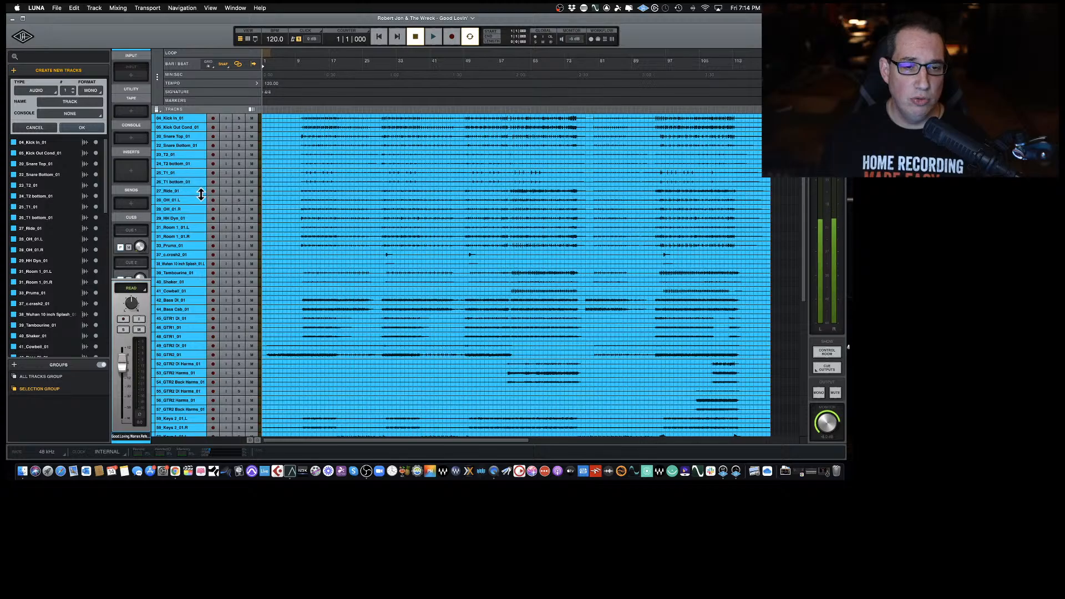
# Delete the left and right reference mix tracks located just above the MAIN track.
pyautogui.scroll(-10, 200, 195)
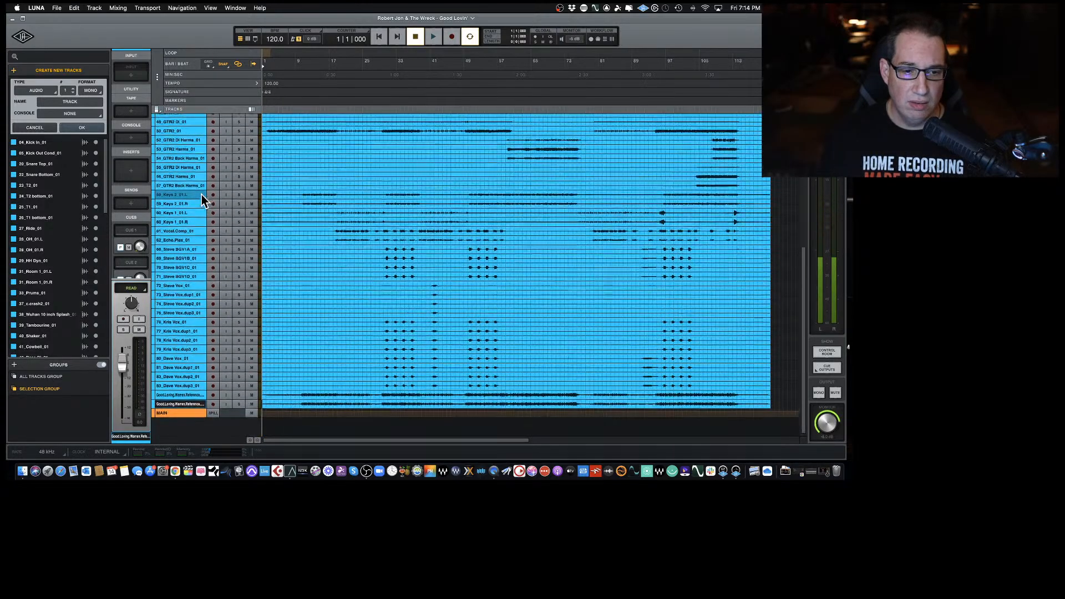
pyautogui.scroll(1, 202, 195)
pyautogui.scroll(-1, 202, 195)
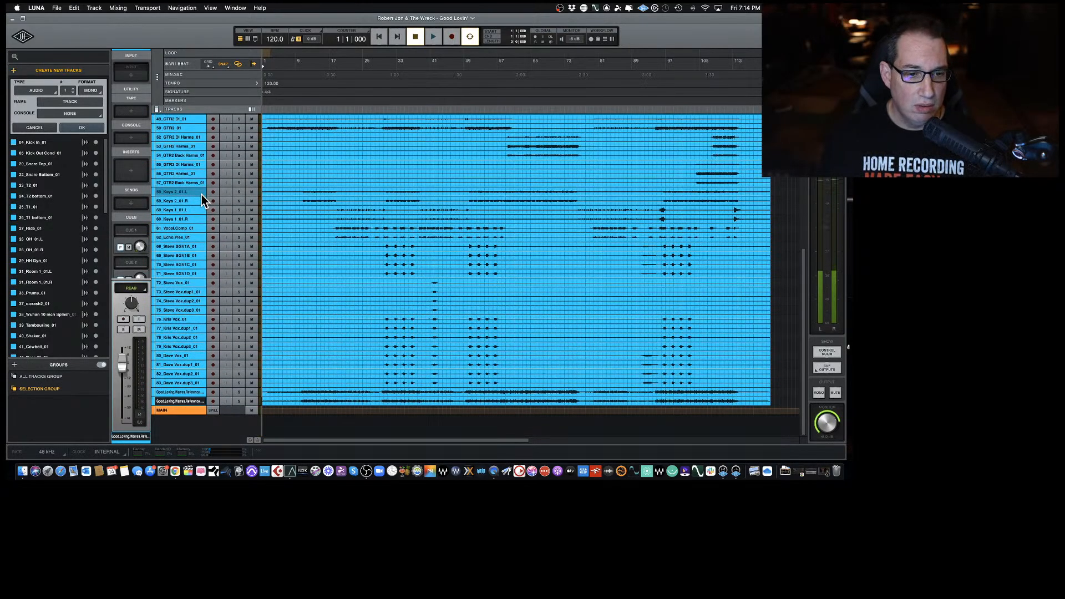
pyautogui.rightClick(188, 401)
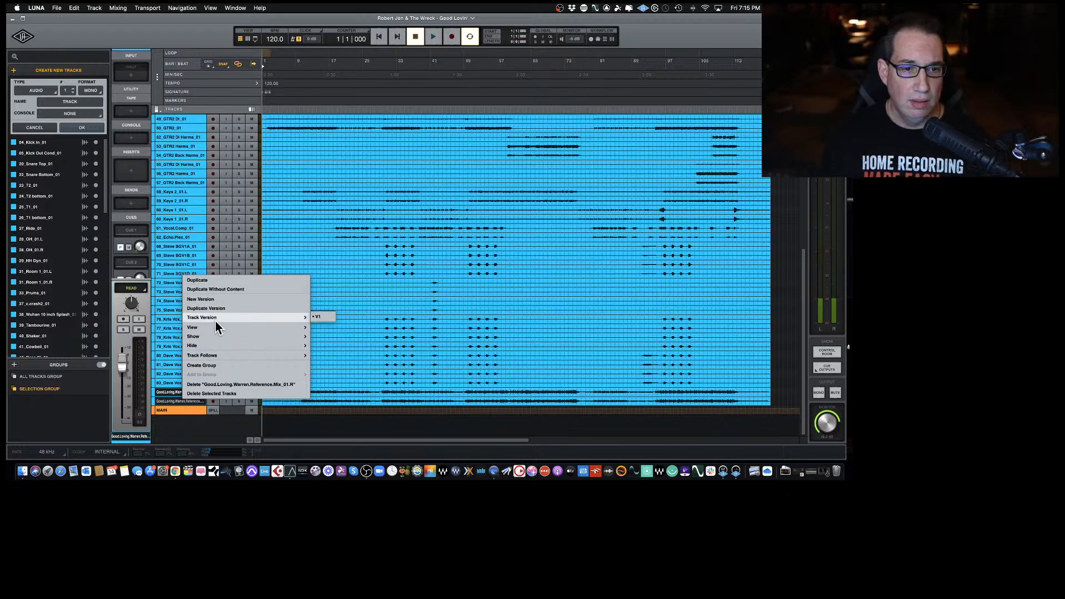
pyautogui.click(221, 394)
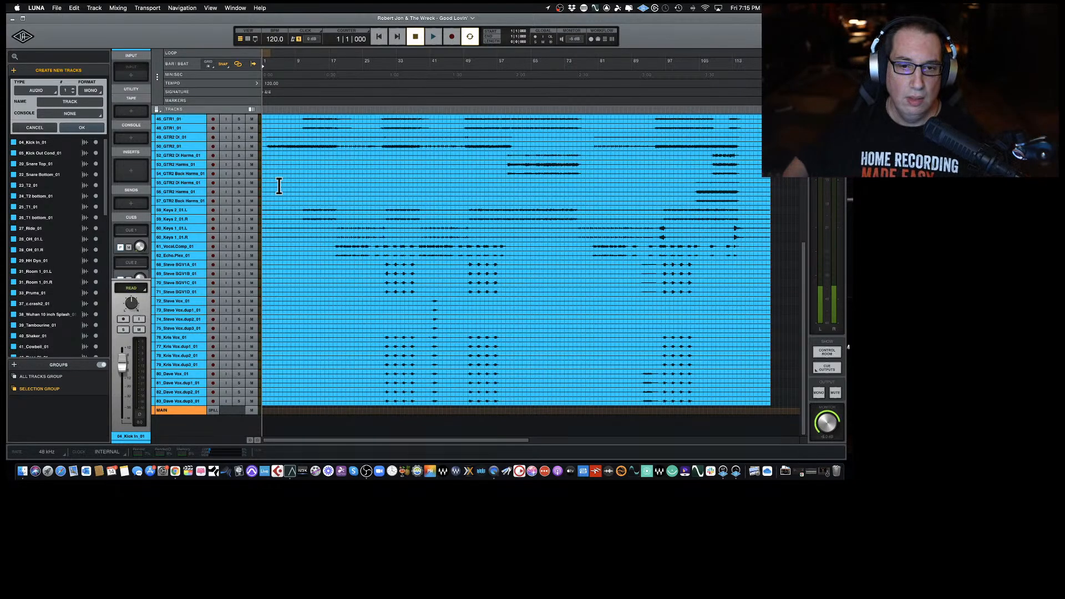
# Select every mixer channel from 04_Kick In_01 through the last vocal track before MAIN and lower their faders together.
pyautogui.press('super+equal')
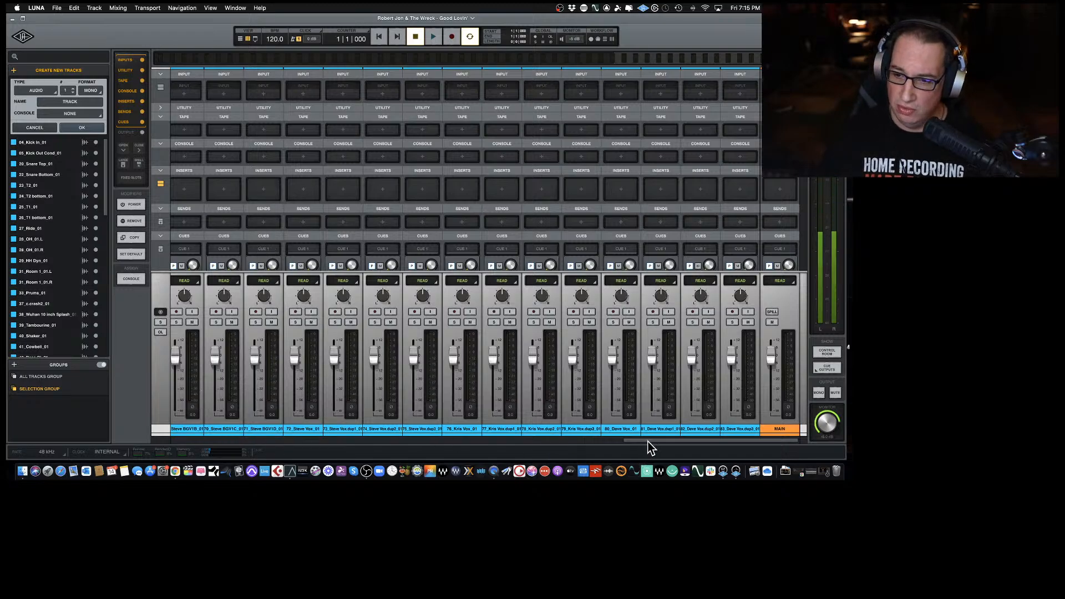
pyautogui.moveTo(648, 441); pyautogui.dragTo(81, 444)
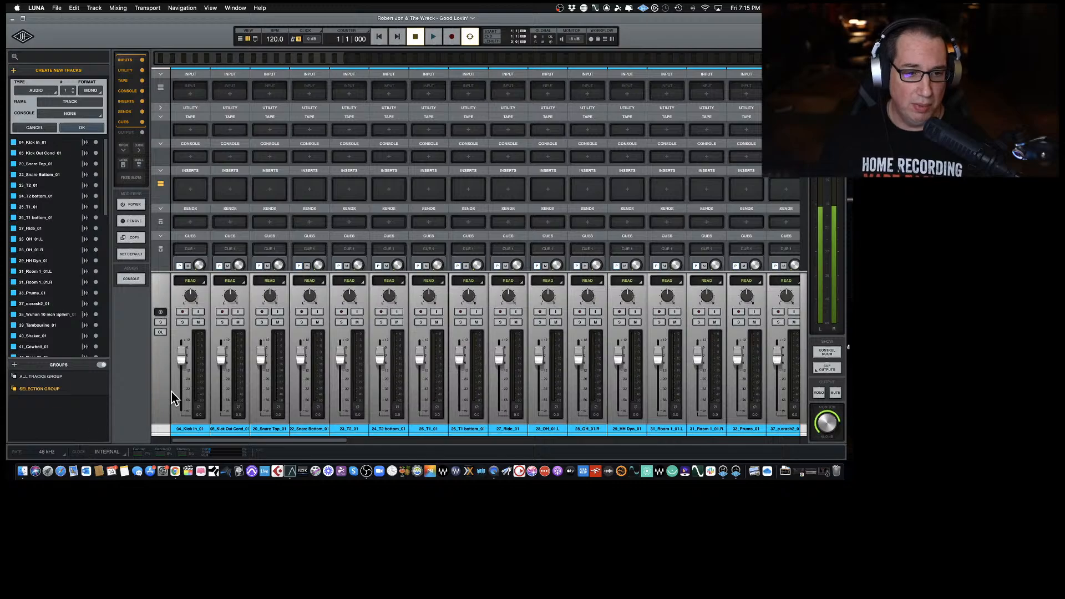
pyautogui.click(180, 428)
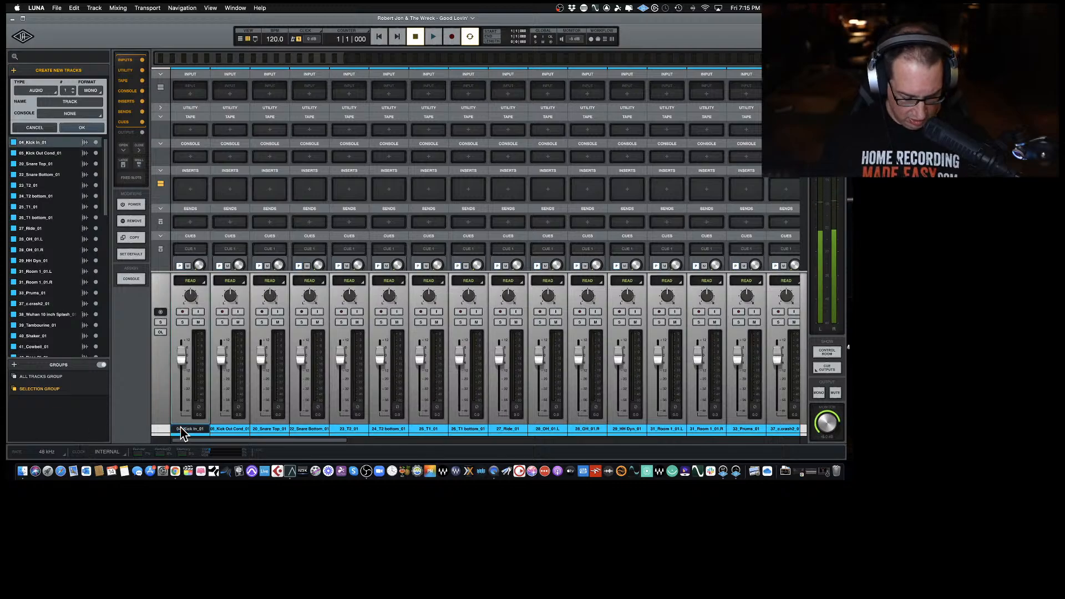
pyautogui.moveTo(226, 442); pyautogui.dragTo(774, 456)
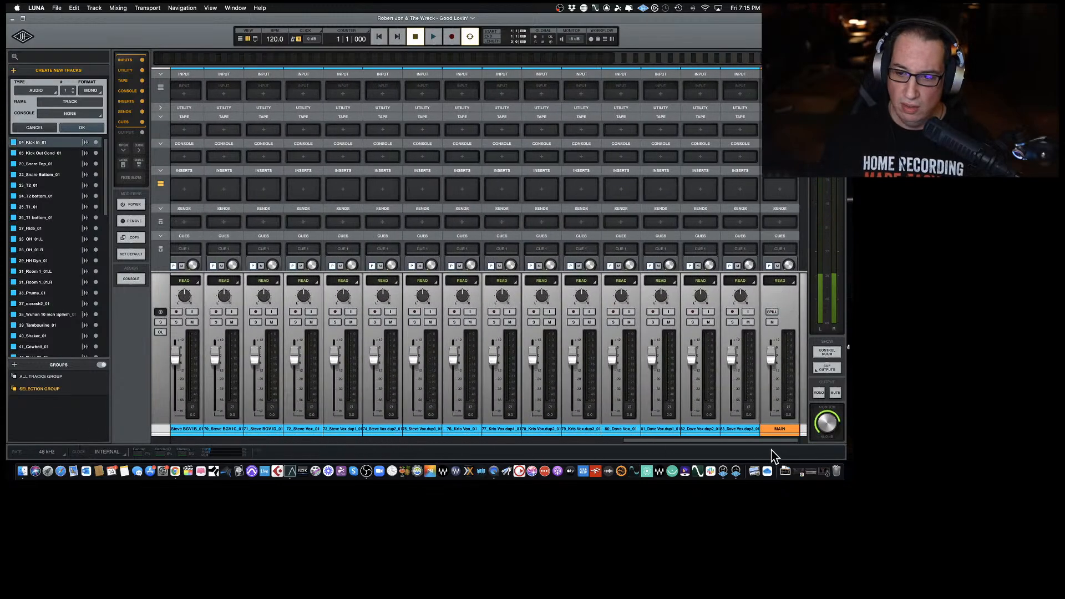
pyautogui.keyDown('shift'); pyautogui.click(743, 430); pyautogui.keyUp('shift')
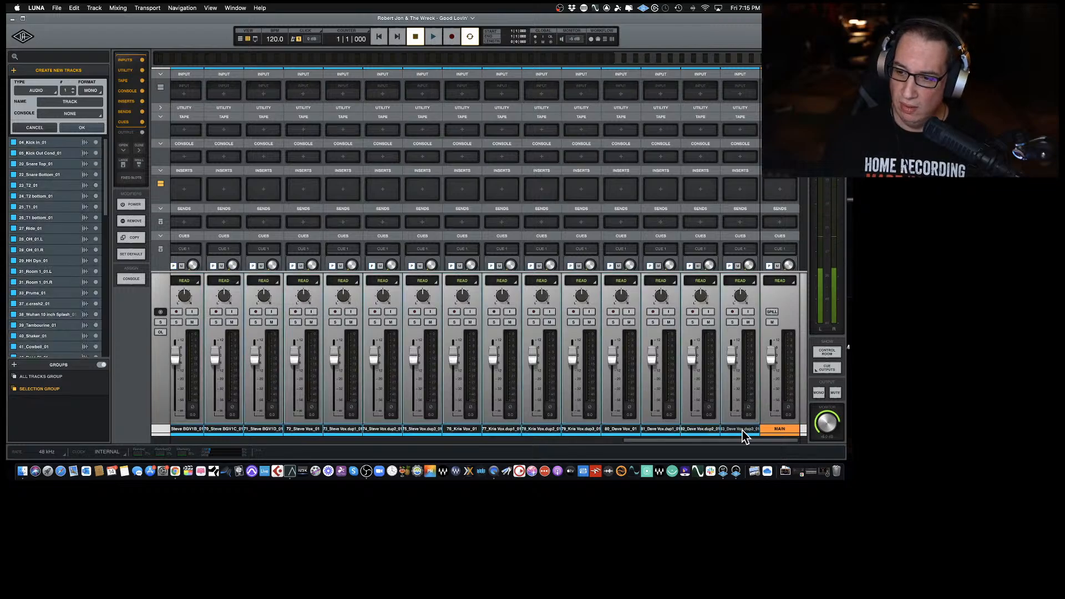
pyautogui.moveTo(734, 355); pyautogui.dragTo(731, 380)
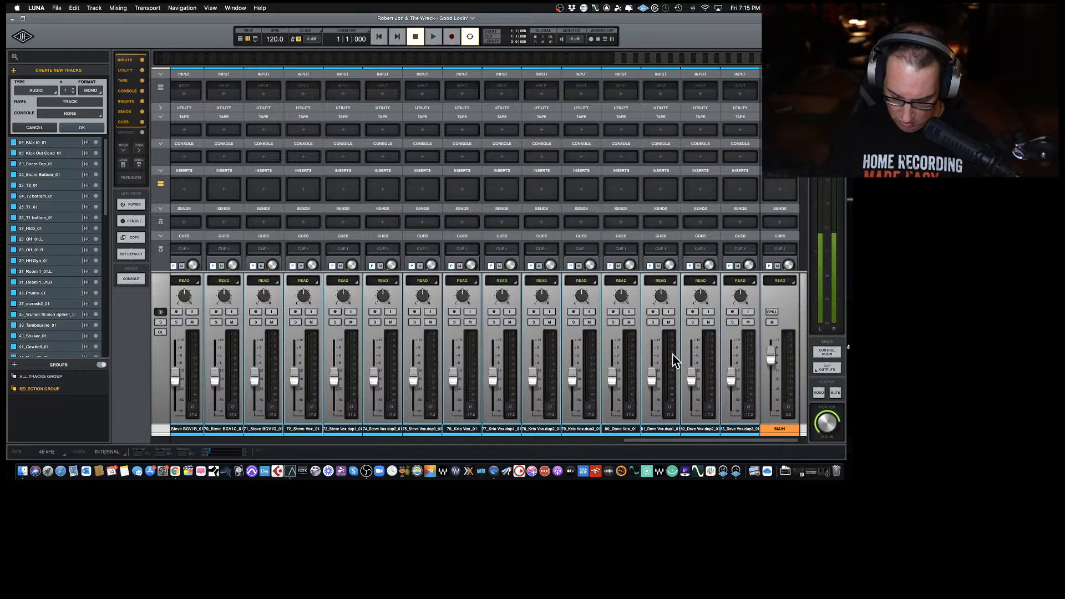
# Play the song from the timeline view, check the channel levels in the mixer view and return to the timeline.
pyautogui.press('super+equal')
pyautogui.press('space')
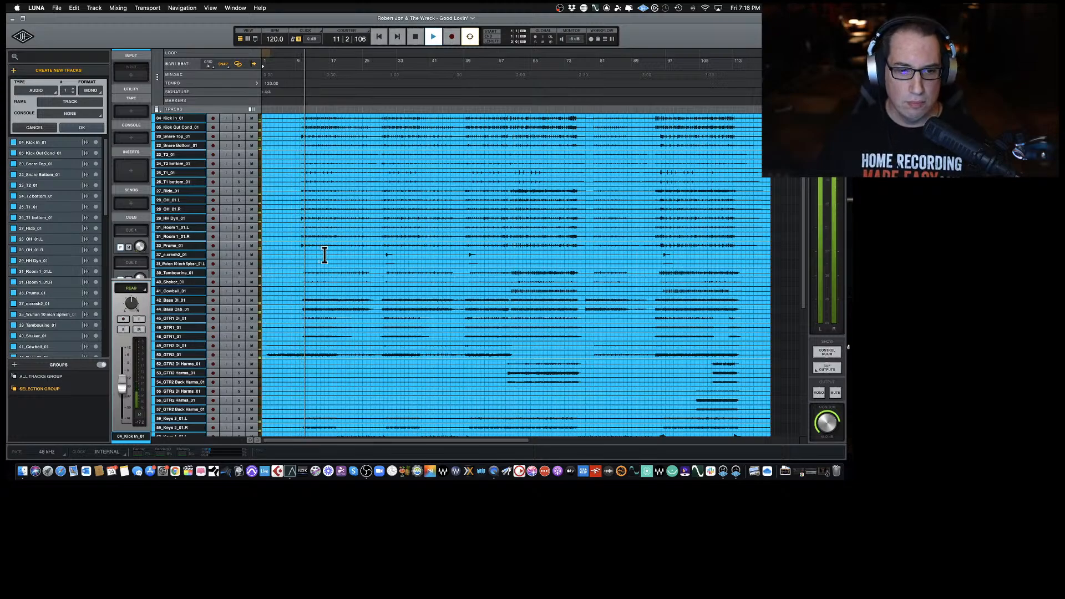
pyautogui.press('super+equal')
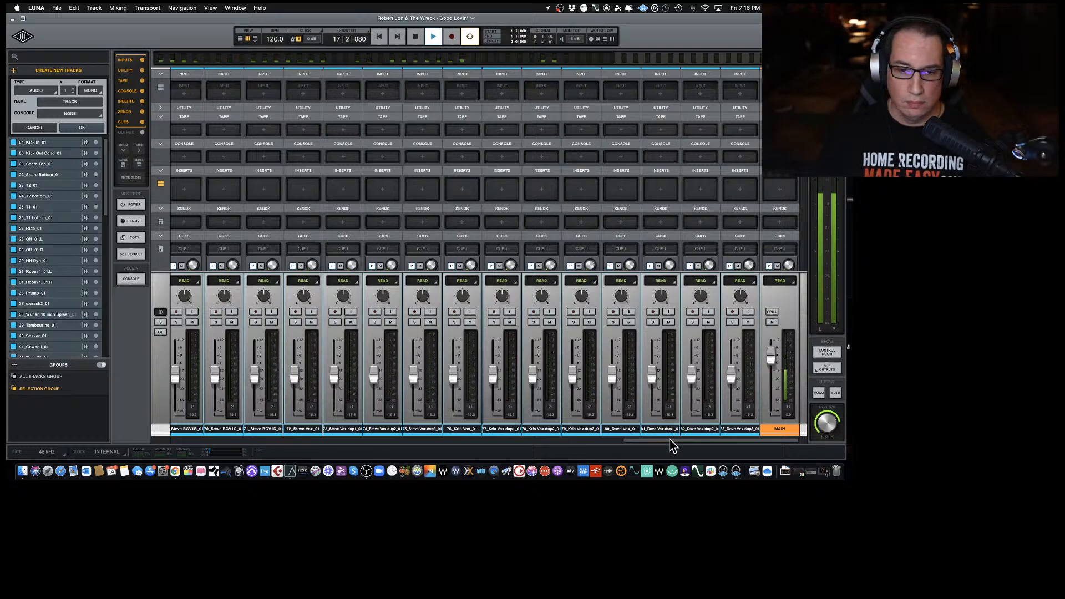
pyautogui.moveTo(670, 440); pyautogui.dragTo(192, 426)
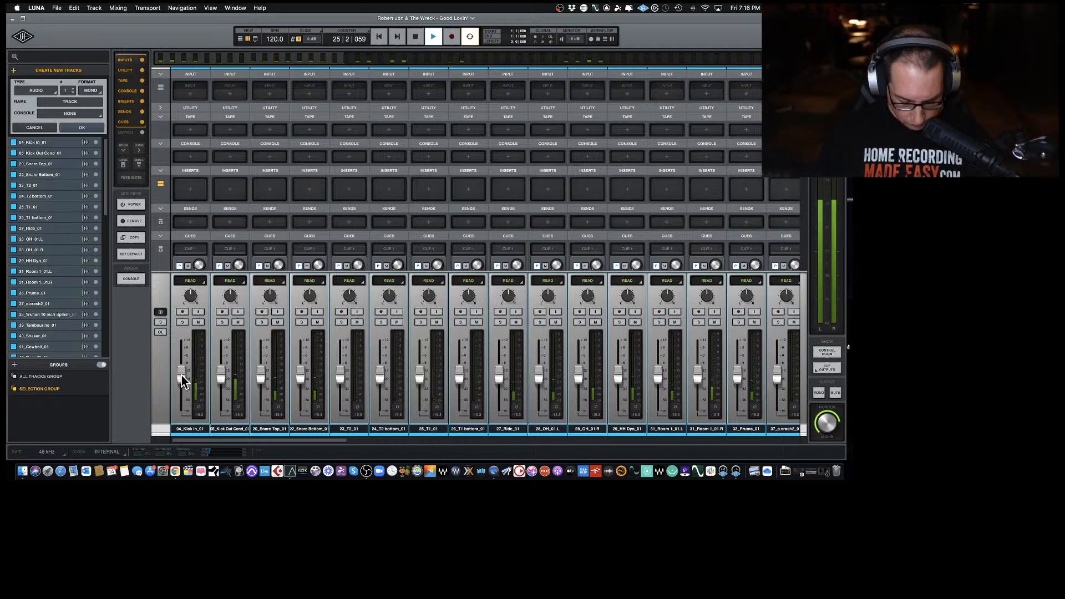
pyautogui.press('super+equal')
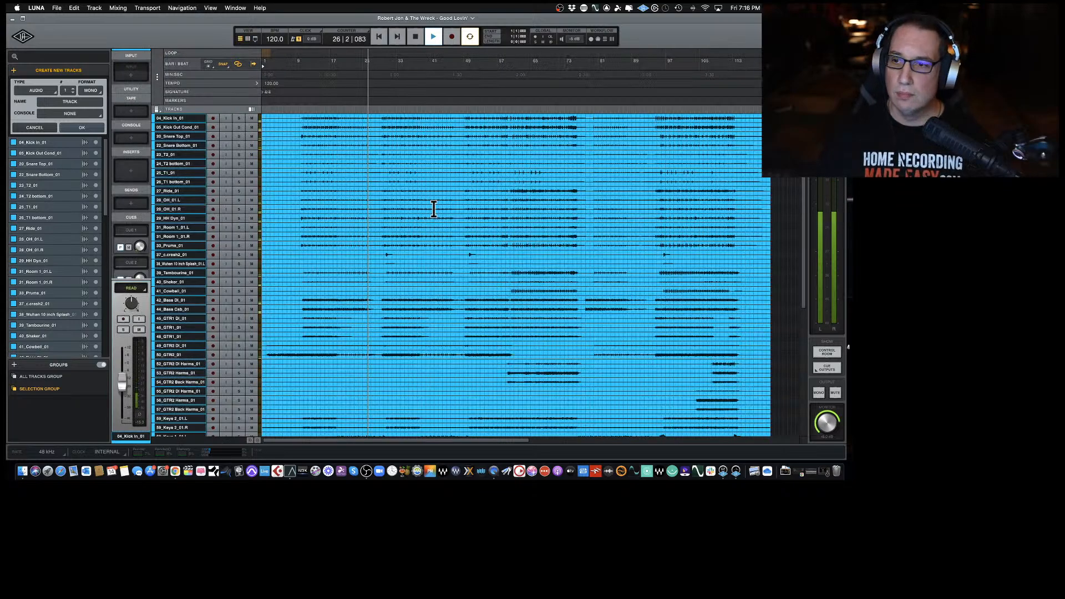
# Review all tracks in the timeline and the channel levels across the mixer during playback, then stop playback.
pyautogui.scroll(-3, 373, 169)
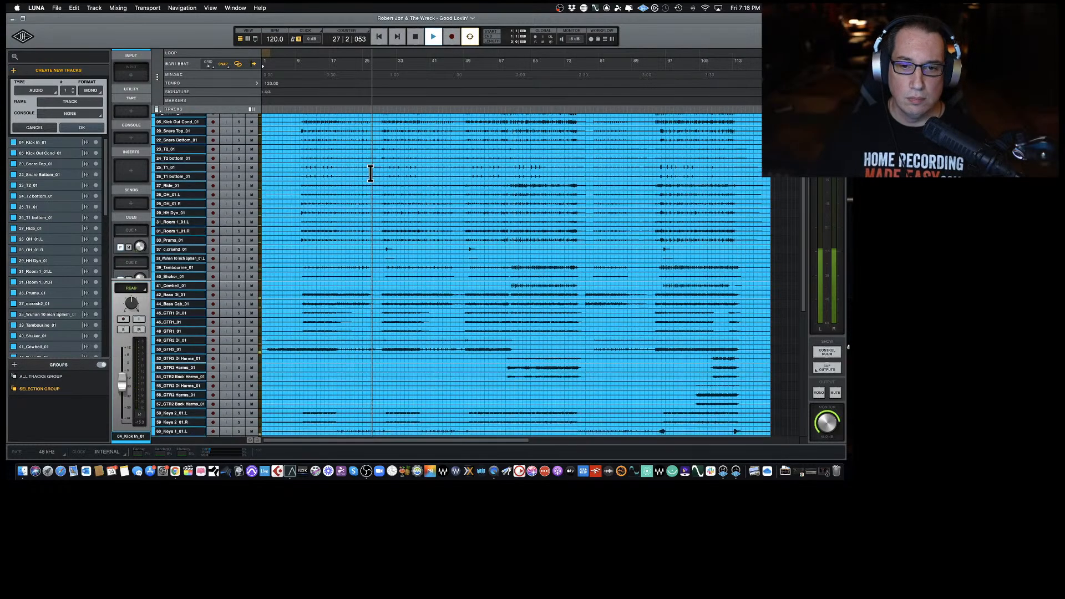
pyautogui.scroll(-10, 370, 174)
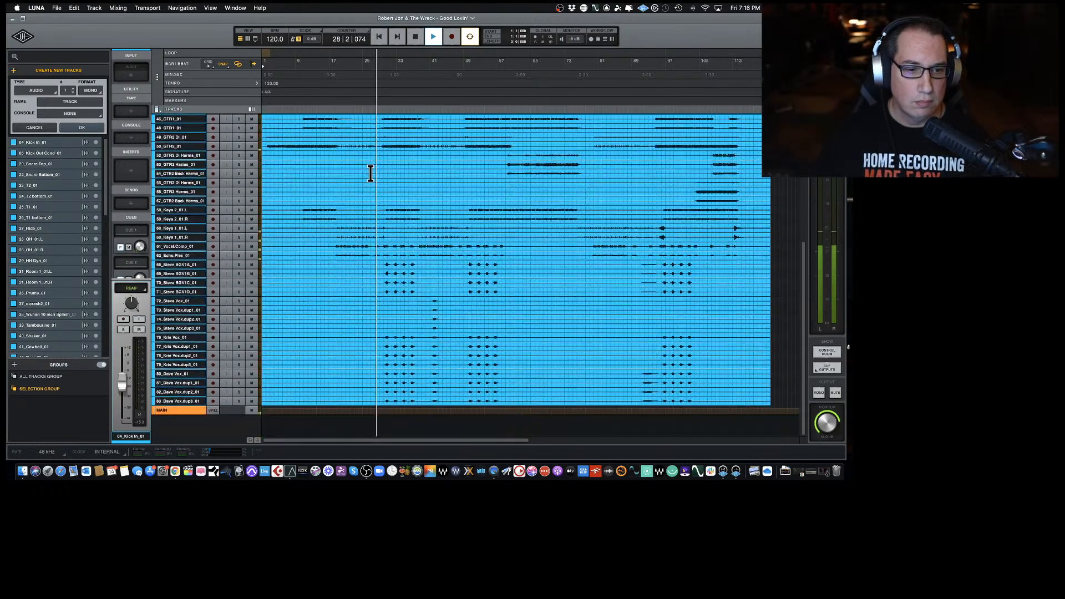
pyautogui.scroll(8, 370, 174)
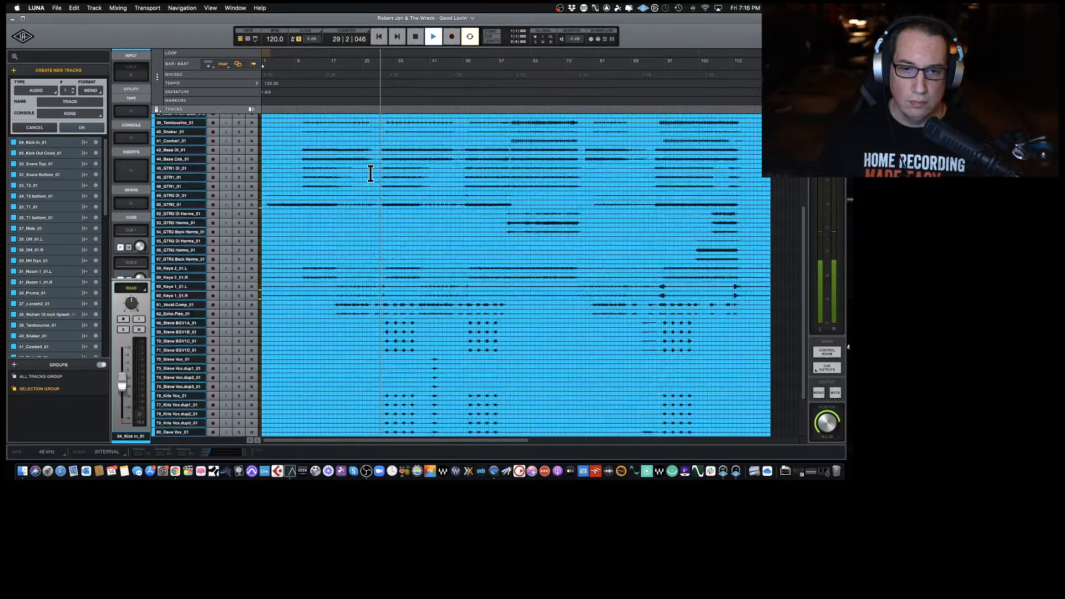
pyautogui.scroll(3, 370, 173)
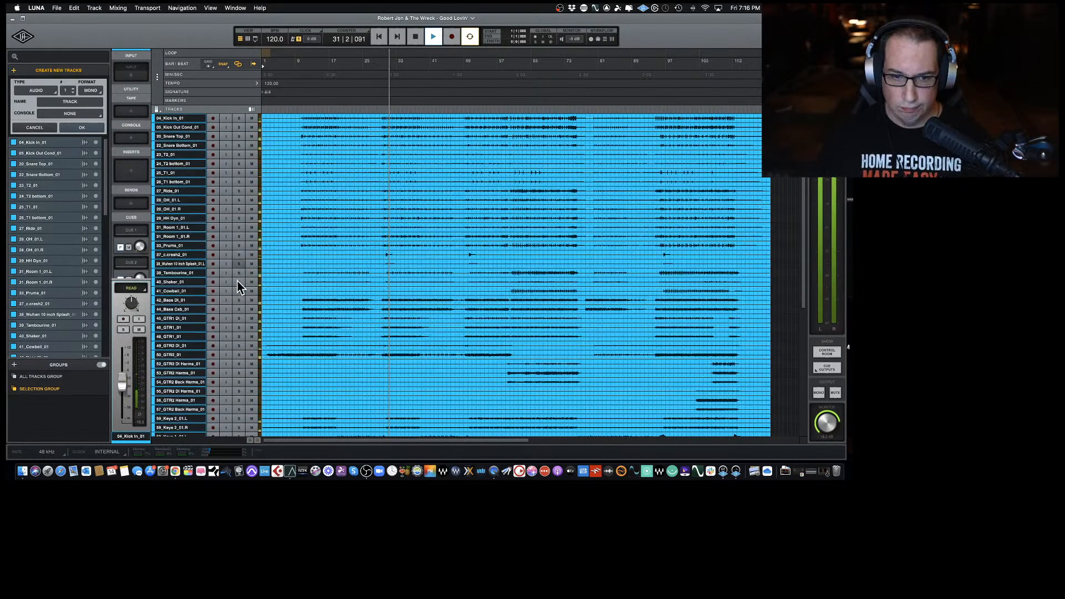
pyautogui.press('super+equal')
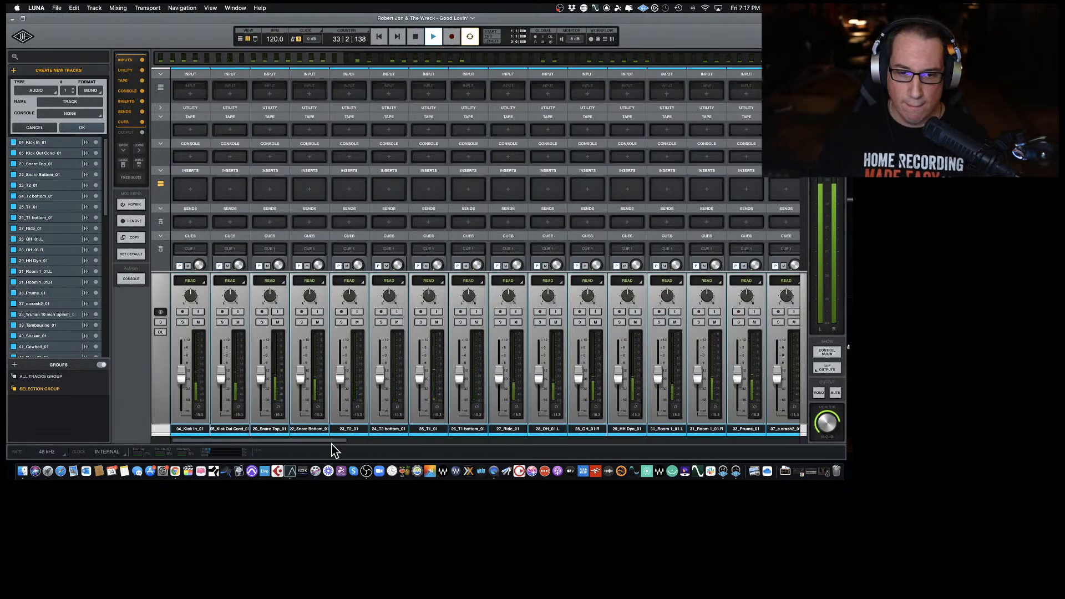
pyautogui.moveTo(332, 441); pyautogui.dragTo(791, 435)
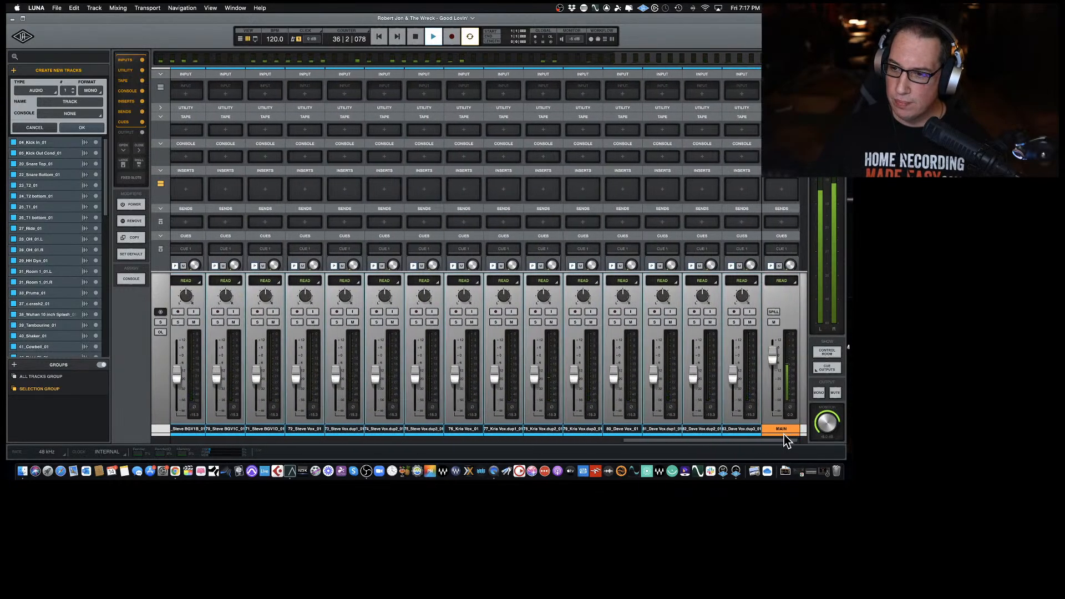
pyautogui.moveTo(792, 437); pyautogui.dragTo(686, 437)
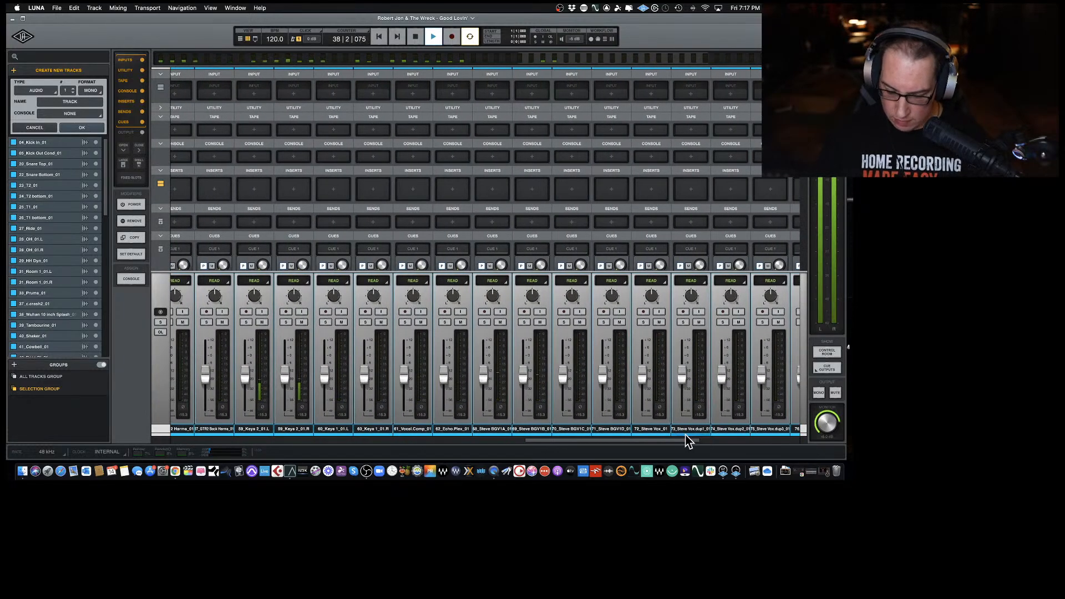
pyautogui.press('space')
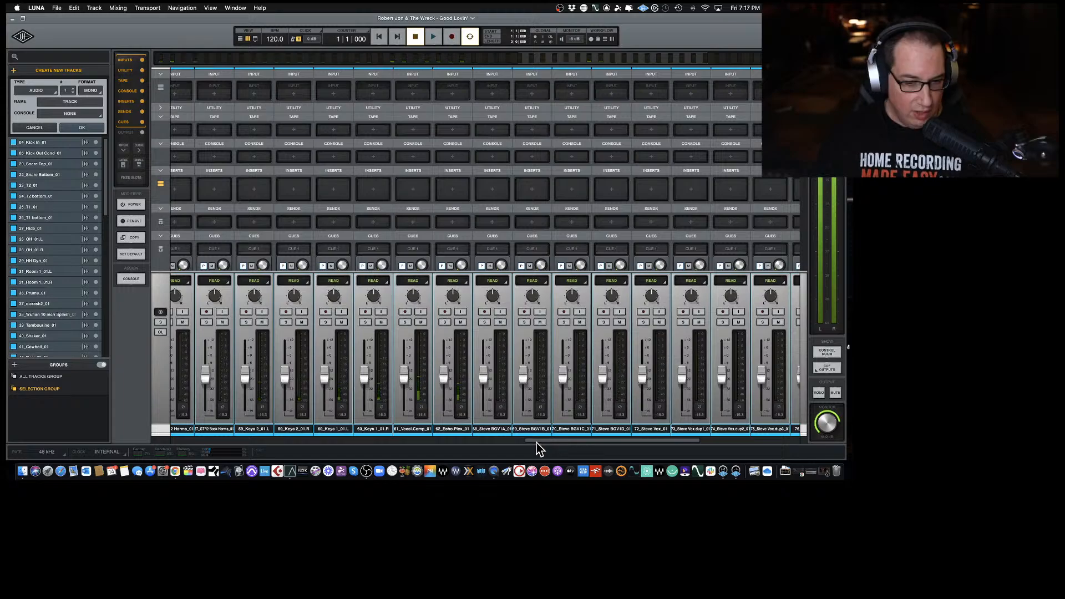
pyautogui.press('super+equal')
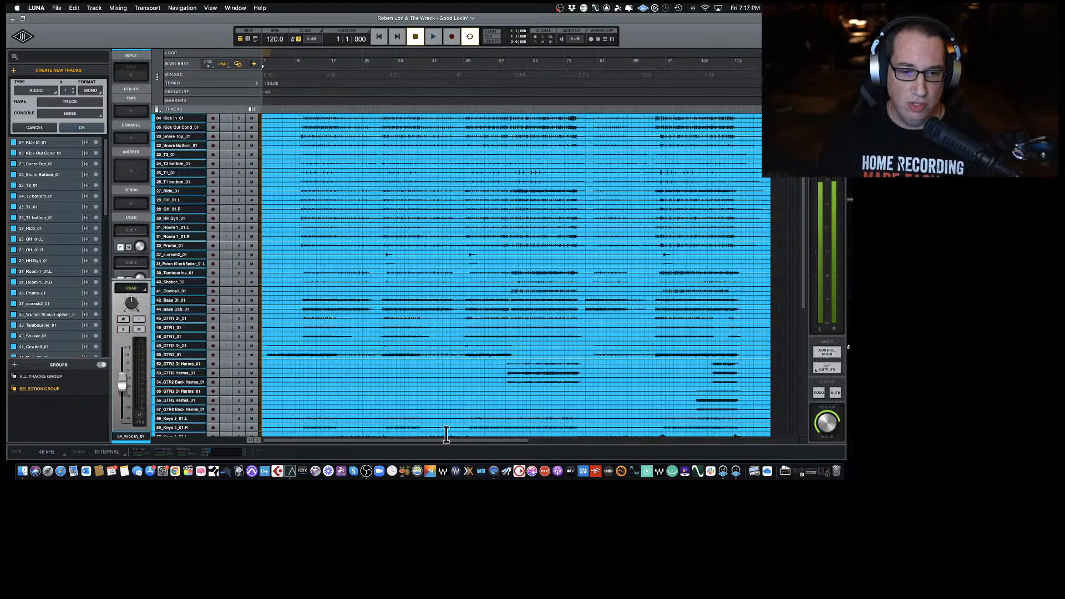
# Reset the faders of all selected channels together to 0 dB in the mixer and return to the timeline.
pyautogui.press('super+equal')
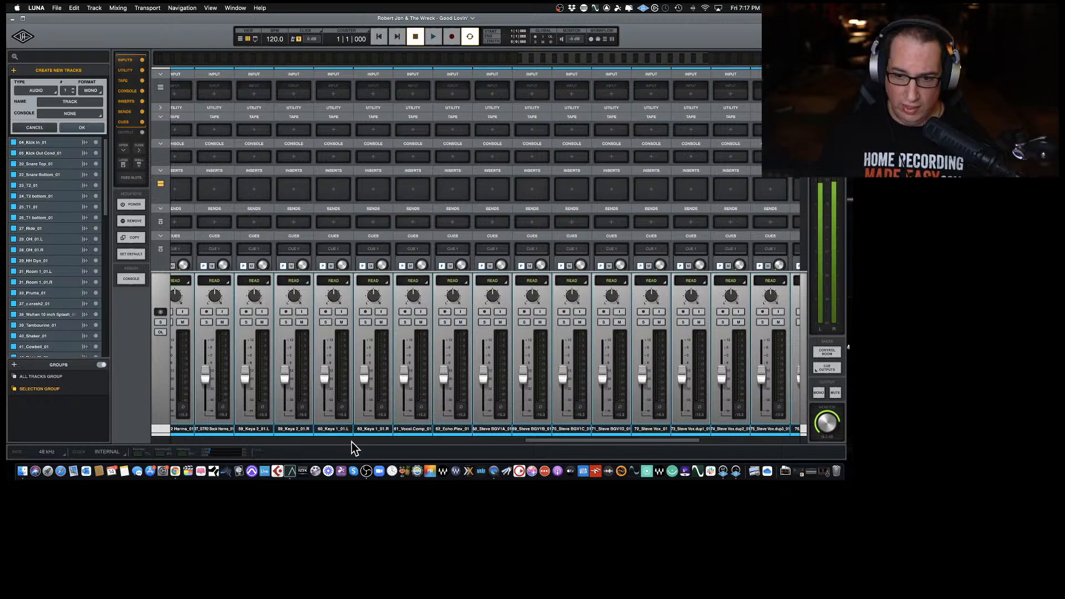
pyautogui.moveTo(582, 441); pyautogui.dragTo(146, 437)
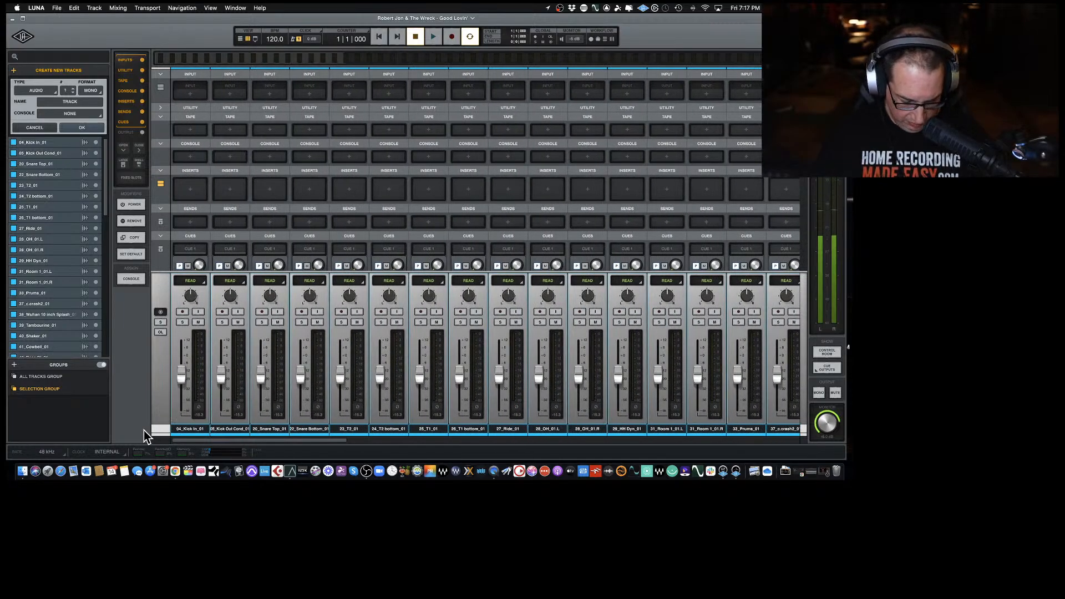
pyautogui.keyDown('alt'); pyautogui.click(180, 378); pyautogui.keyUp('alt')
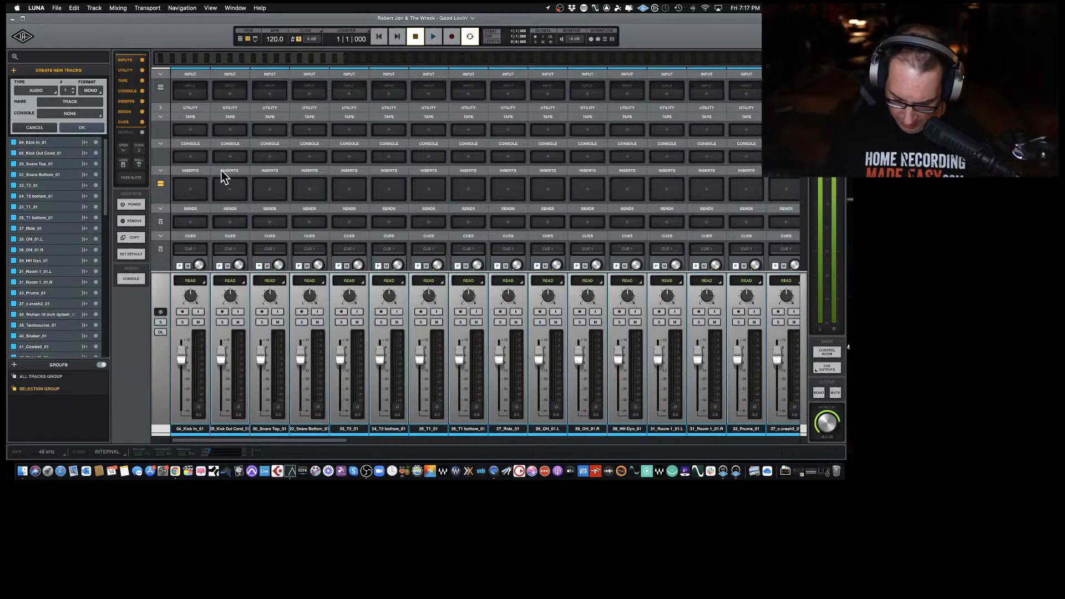
pyautogui.press('super+equal')
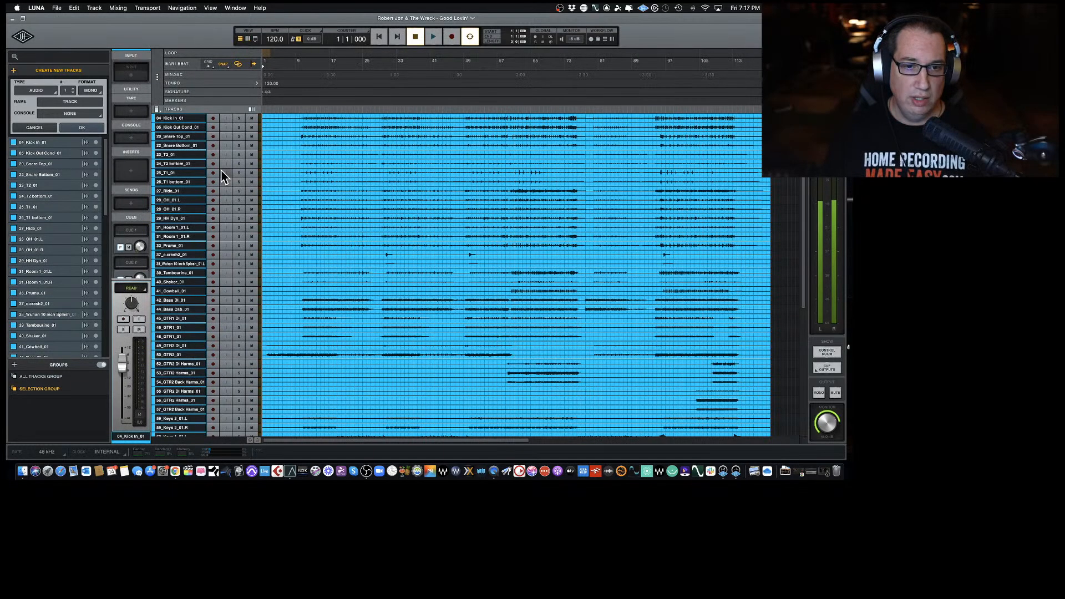
pyautogui.doubleClick(176, 119)
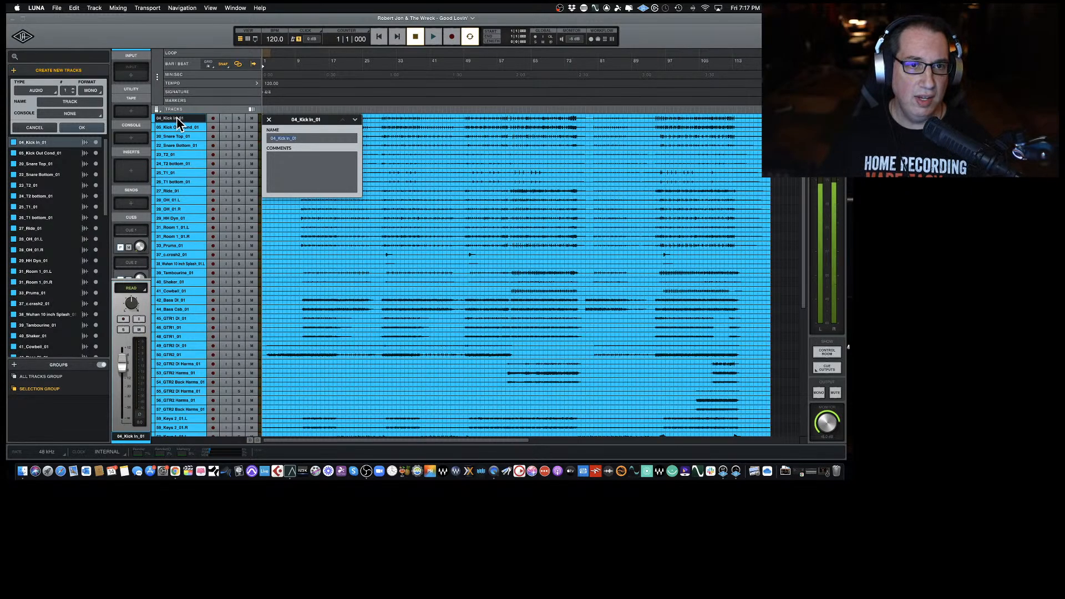
pyautogui.click(270, 119)
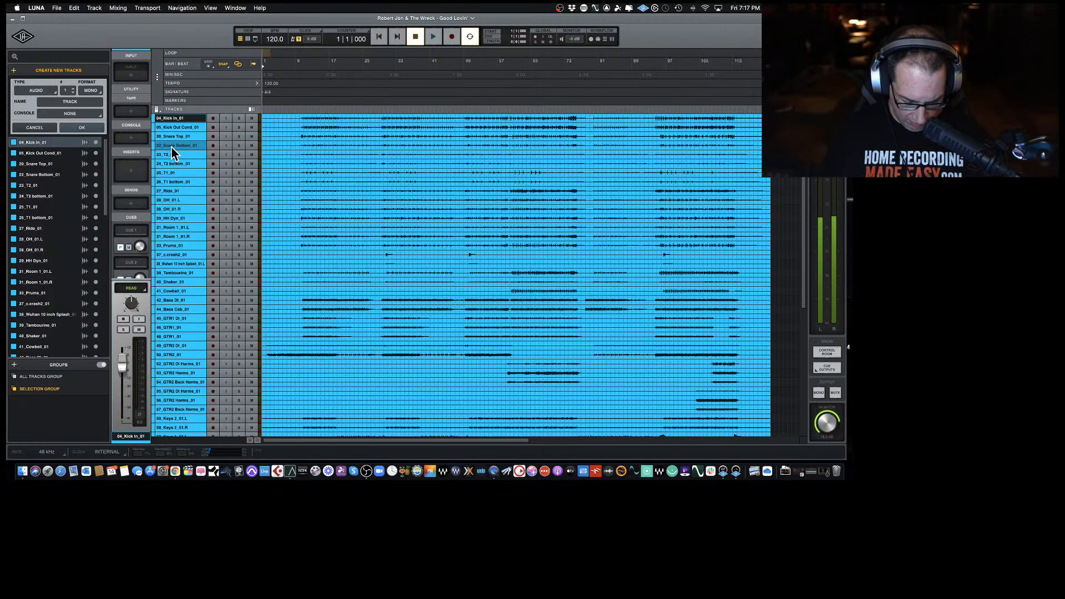
pyautogui.press('super+equal')
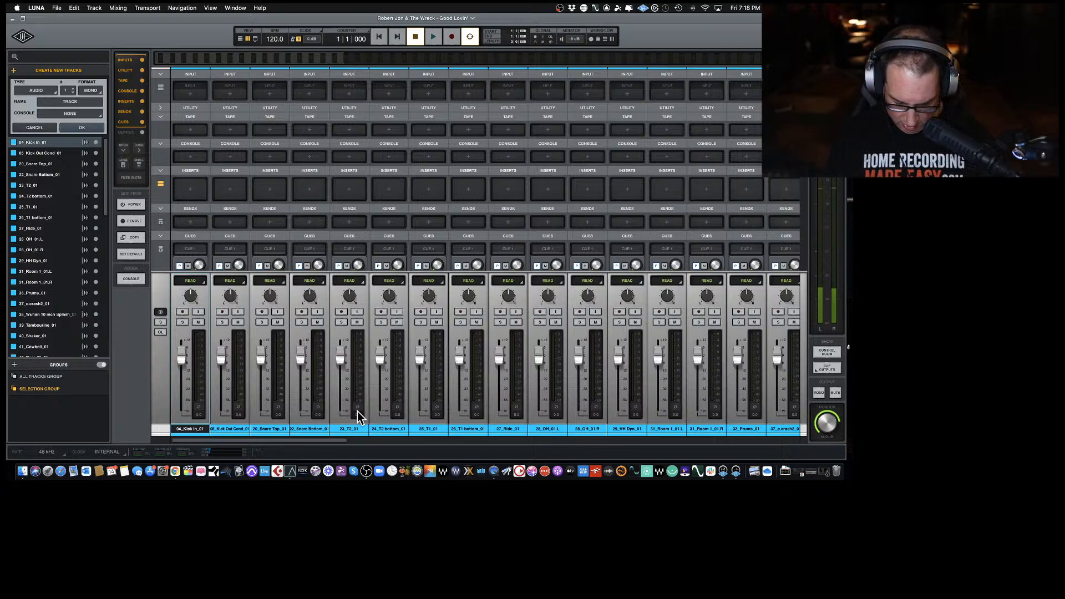
pyautogui.press('super+equal')
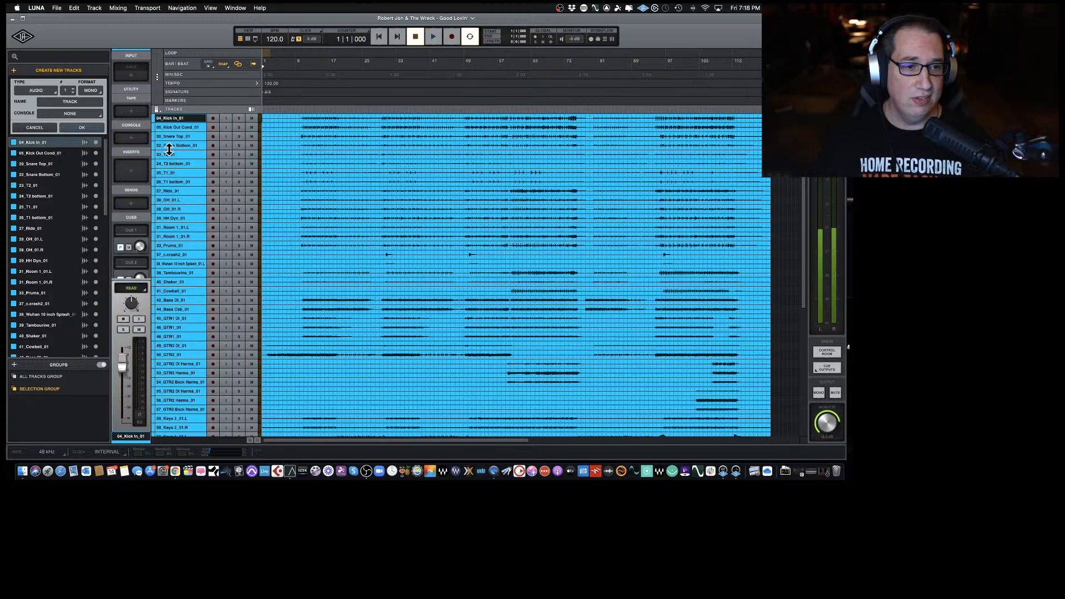
# Rename the two kick tracks at the start of the track list as 01 Kick In and 02 Kick Out.
pyautogui.doubleClick(169, 119)
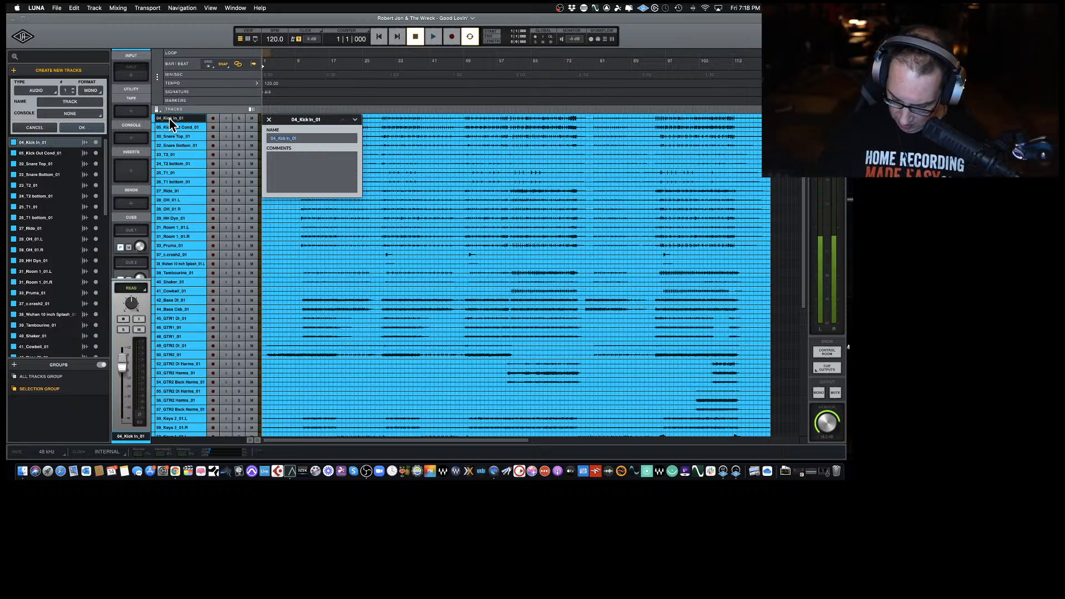
pyautogui.write('01 K')
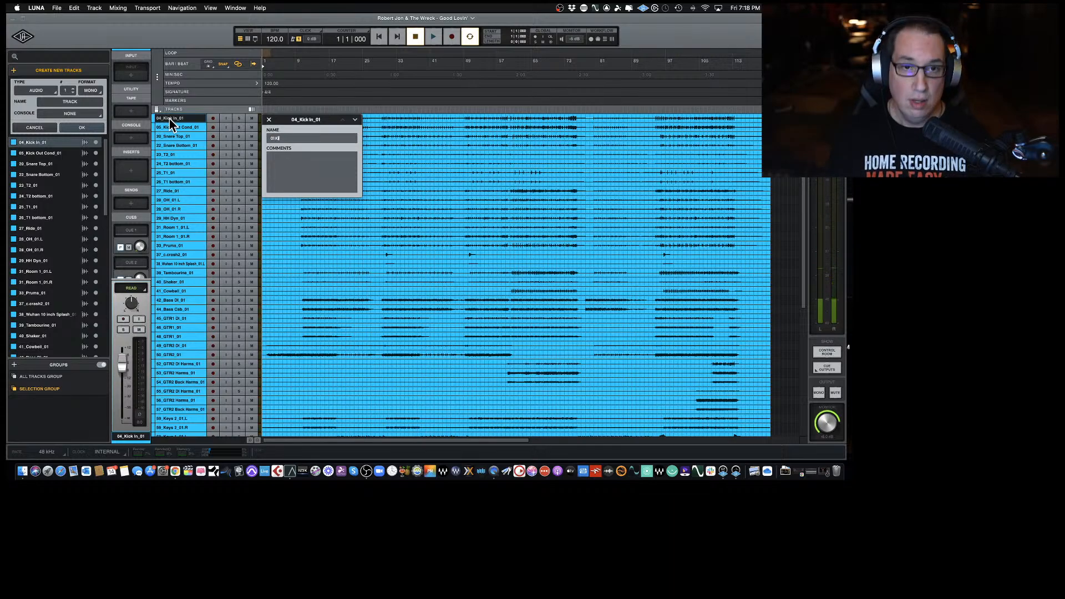
pyautogui.write('ick In')
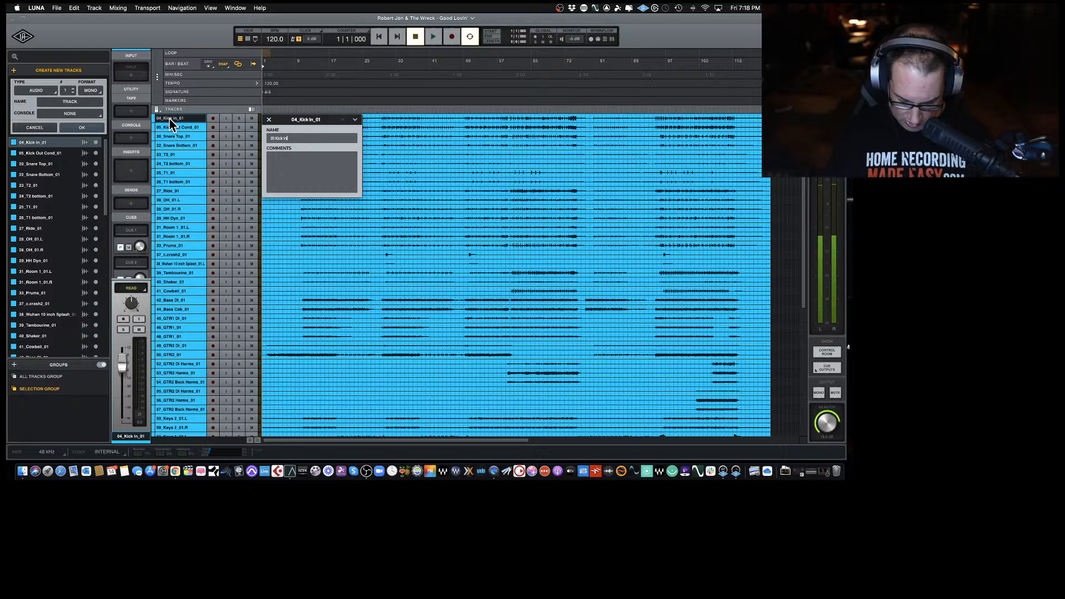
pyautogui.press('Return')
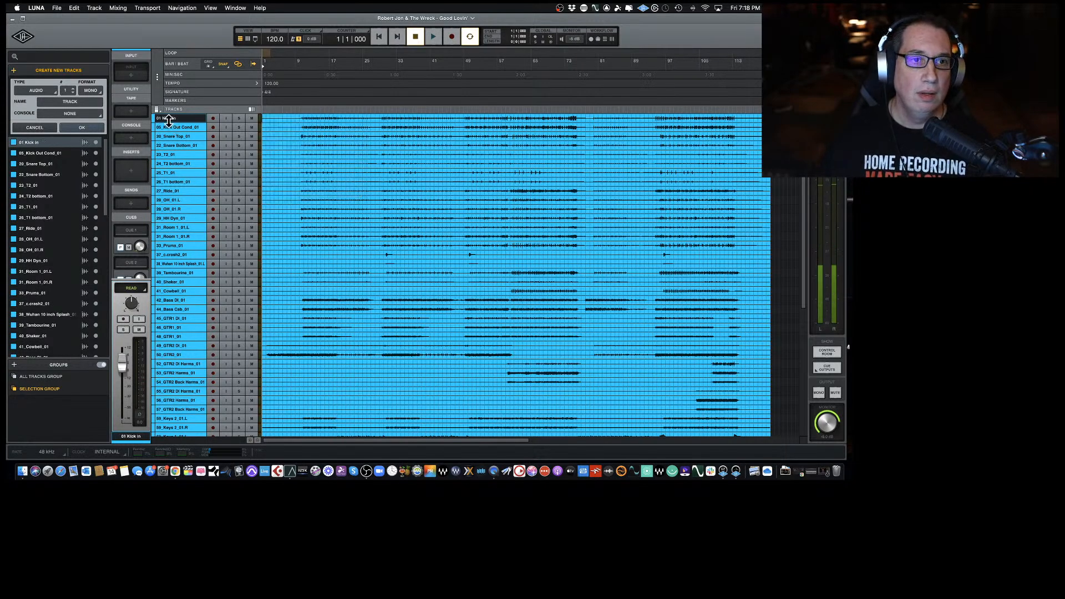
pyautogui.doubleClick(184, 133)
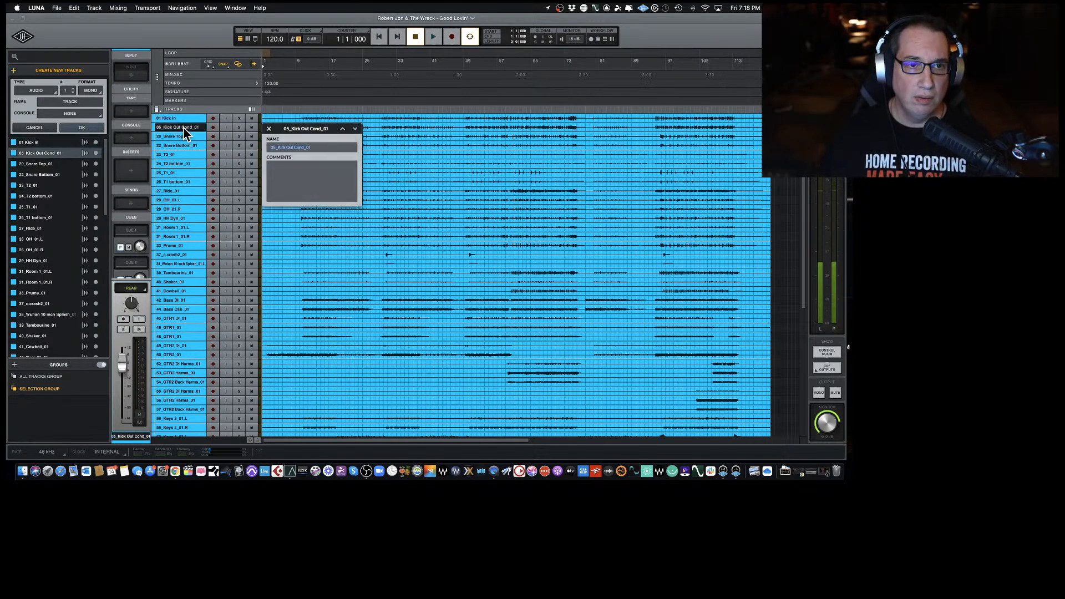
pyautogui.write('02 Kick O')
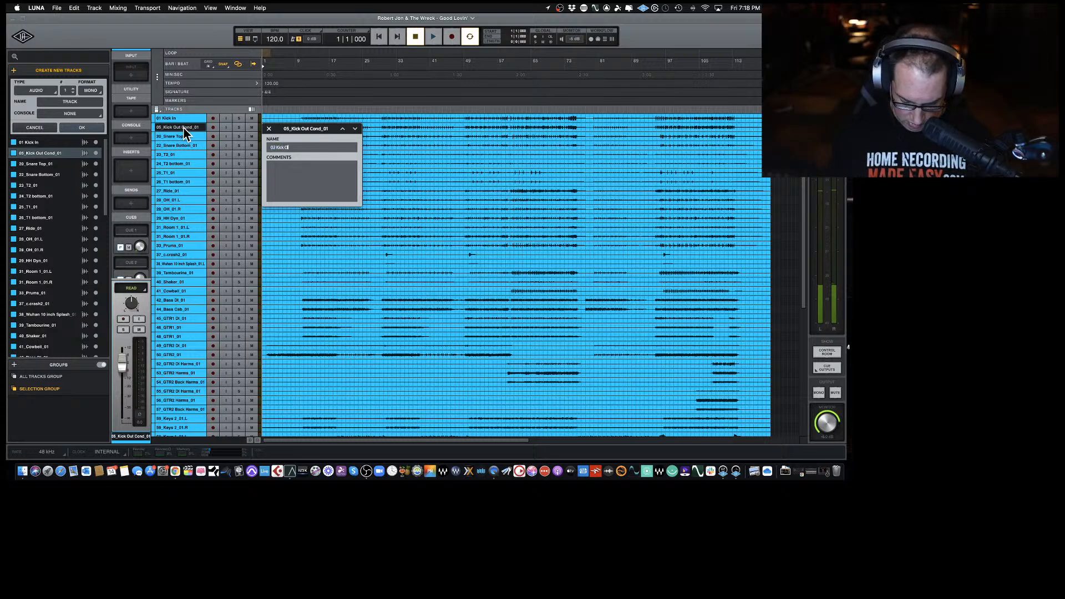
pyautogui.write('ut')
pyautogui.press('Return')
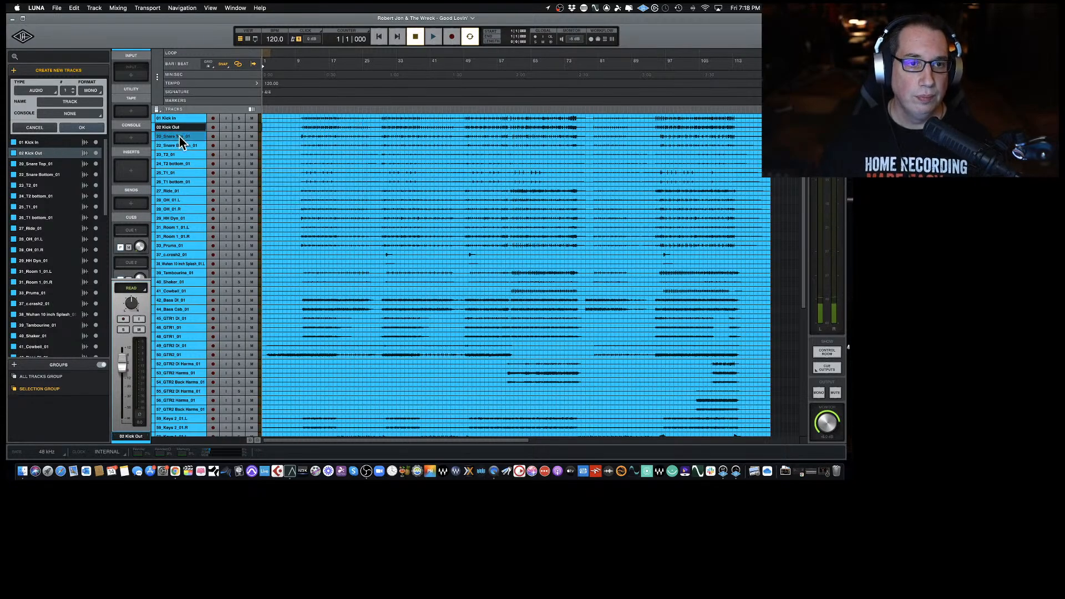
# Rename the snare top track as 03 Snare TP and the snare bottom track as 04 Snare BTM.
pyautogui.doubleClick(180, 137)
pyautogui.write('03 Snare TP')
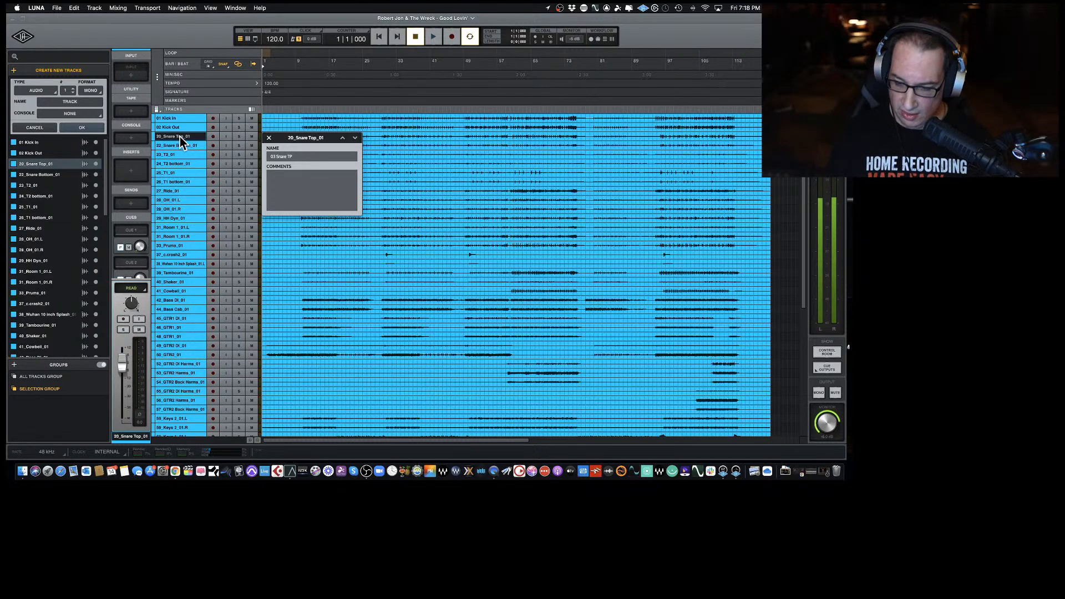
pyautogui.press('Return')
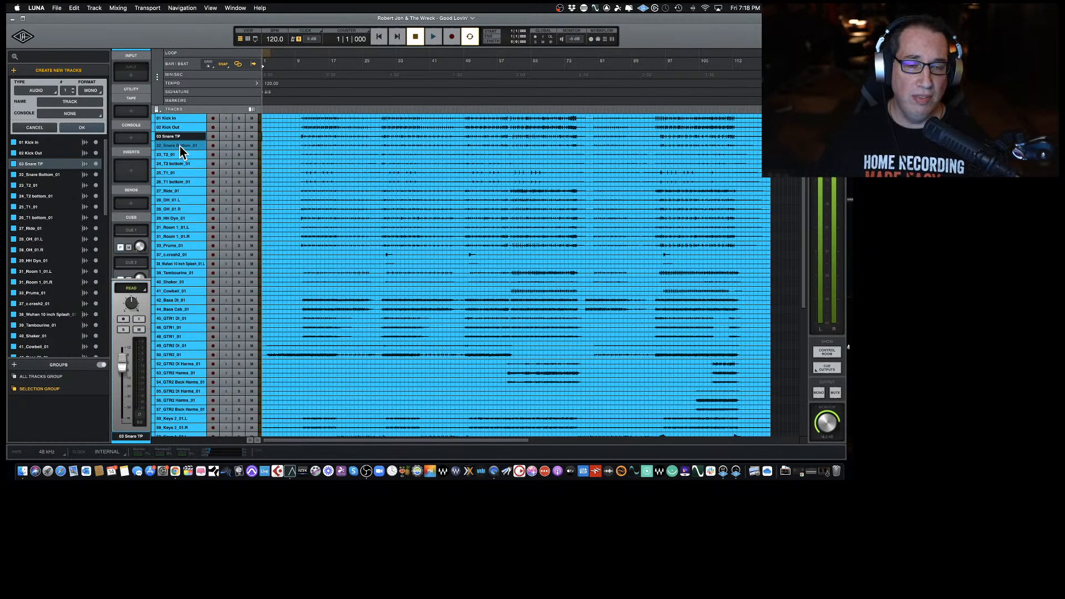
pyautogui.doubleClick(180, 147)
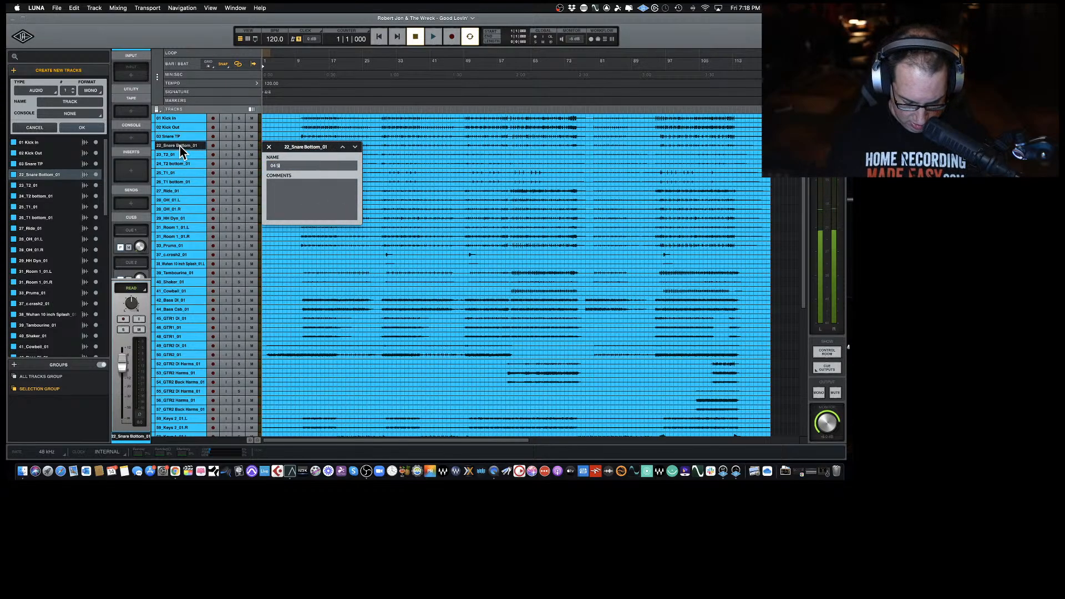
pyautogui.press('Return')
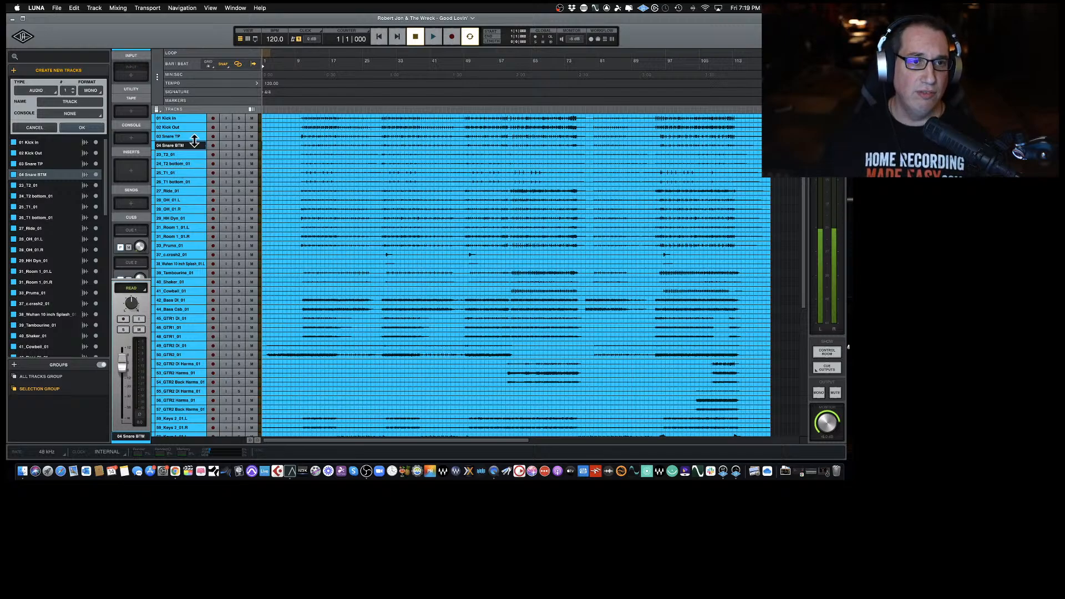
# Set all tracks to the Large track height.
pyautogui.click(156, 110)
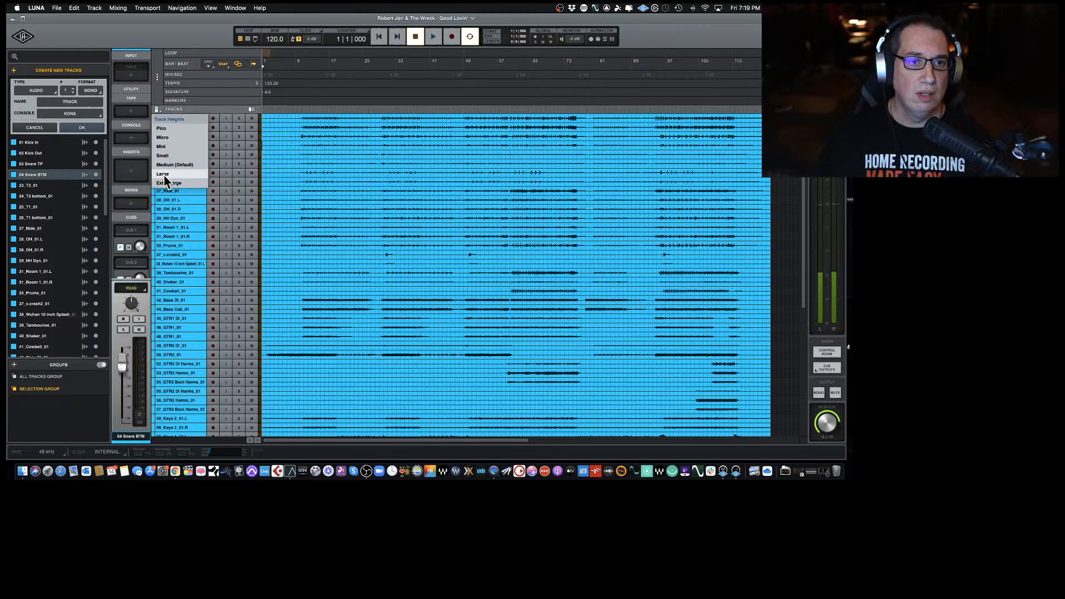
pyautogui.click(164, 175)
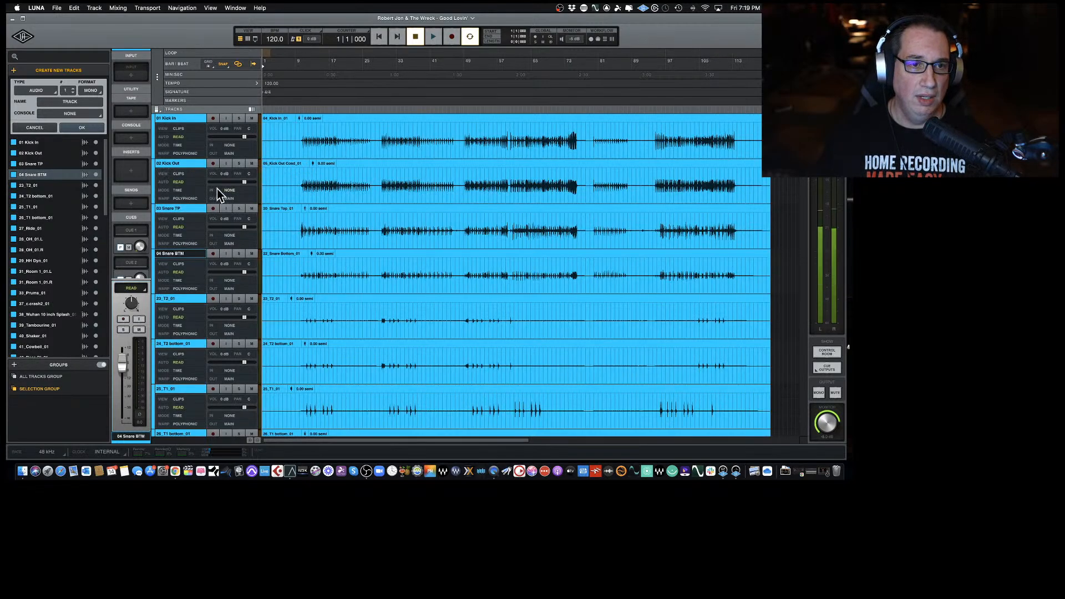
pyautogui.scroll(-2, 189, 202)
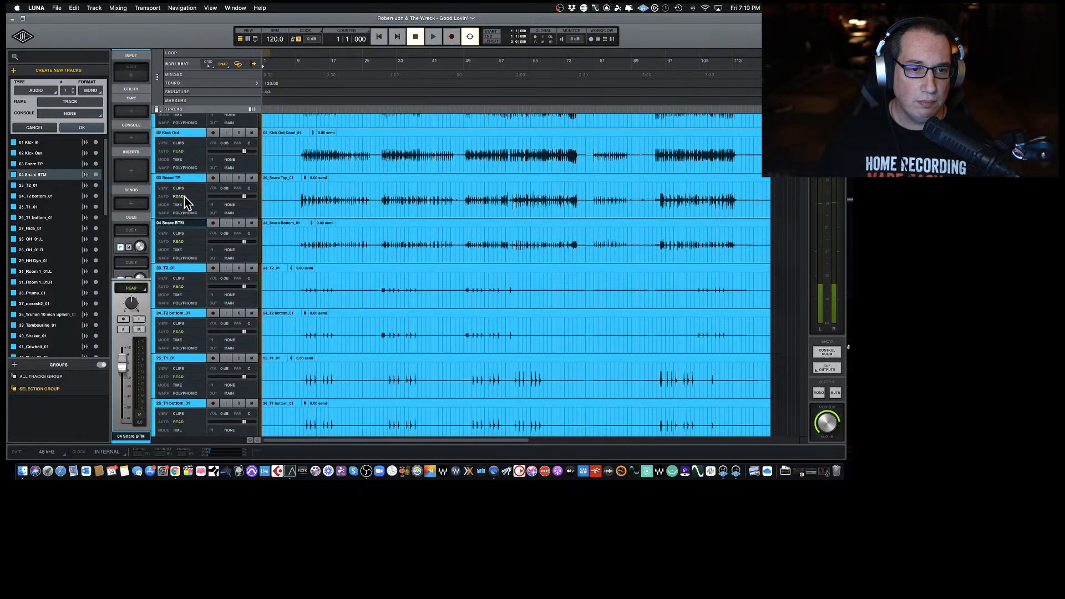
pyautogui.scroll(-2, 185, 203)
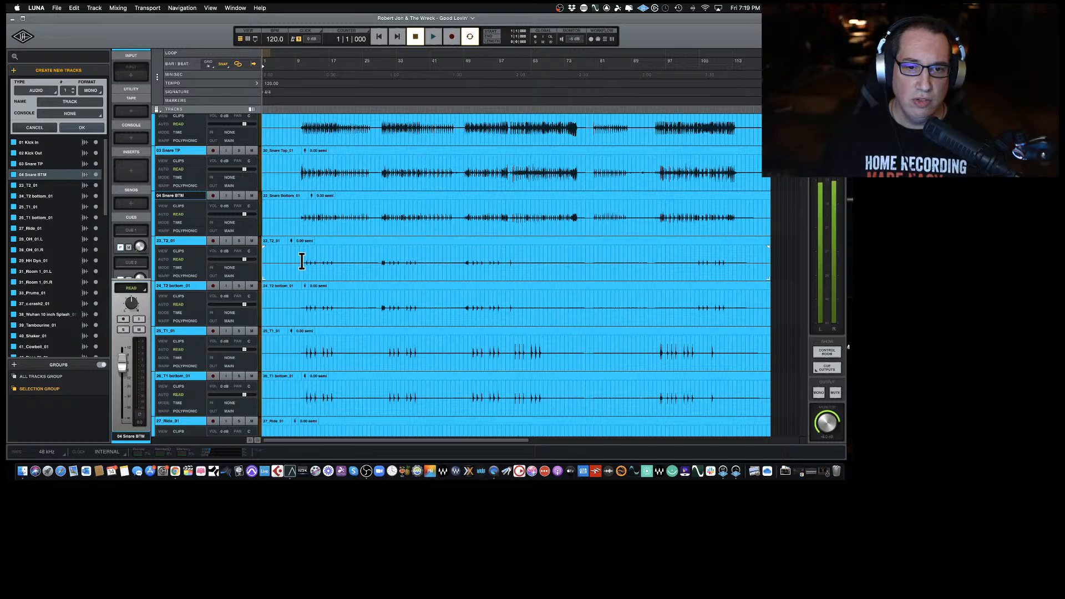
# Select a range over the first hits on the T2 track and audition it with the T2 and T2 bottom tracks soloed in turn.
pyautogui.moveTo(303, 262); pyautogui.dragTo(340, 262)
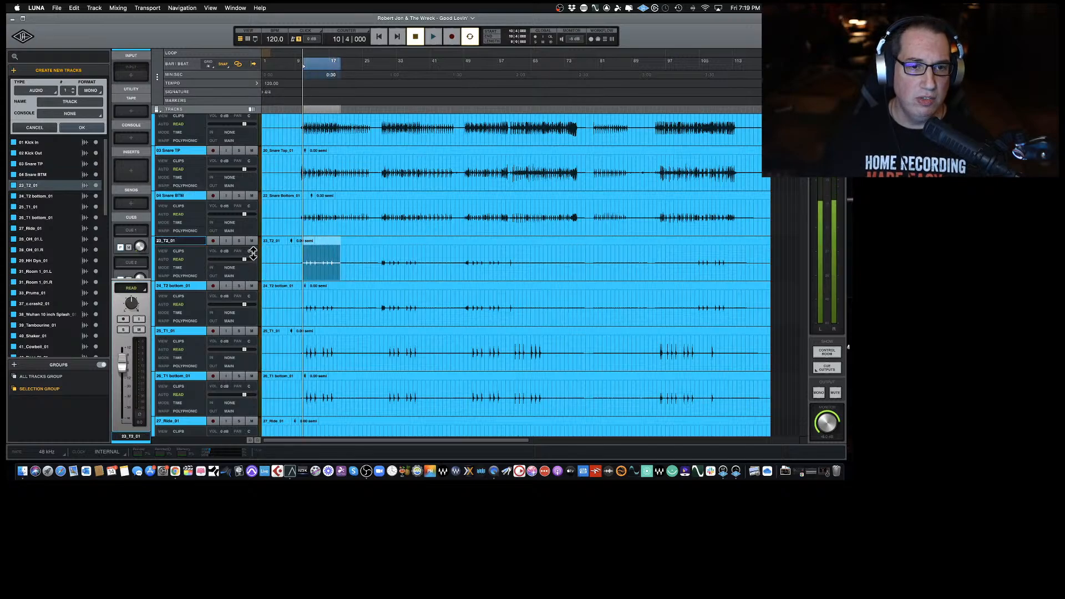
pyautogui.click(239, 241)
pyautogui.press('space')
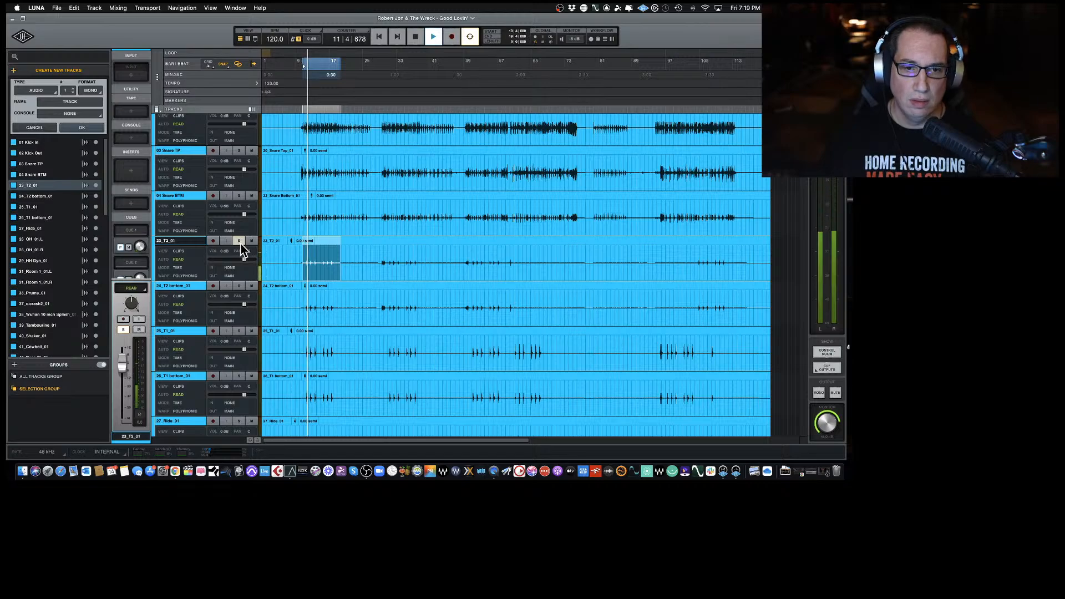
pyautogui.click(239, 285)
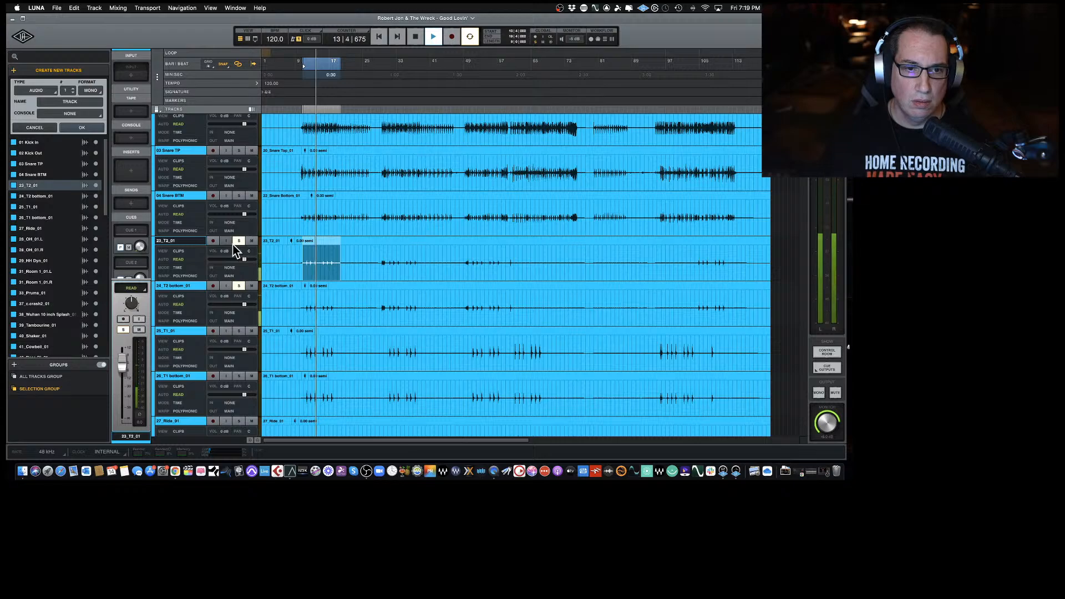
pyautogui.click(238, 241)
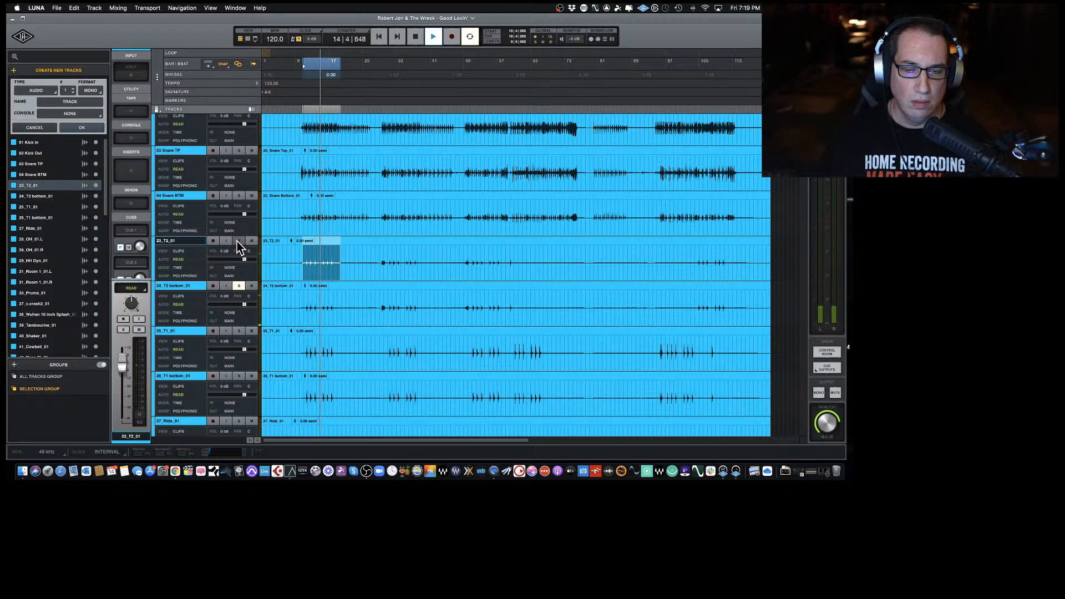
pyautogui.press('space')
pyautogui.press('space')
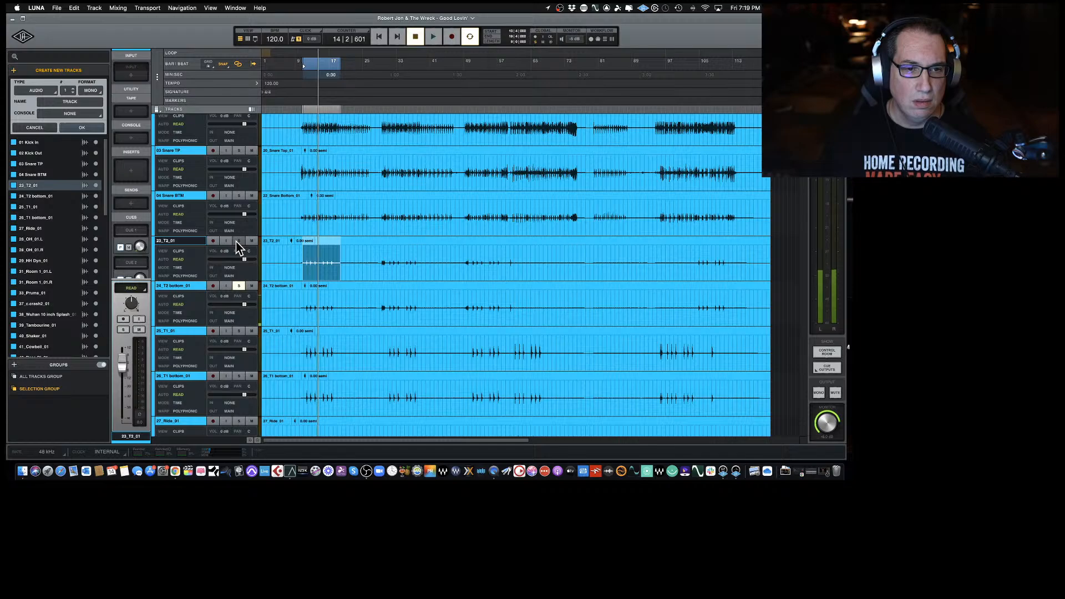
pyautogui.press('space')
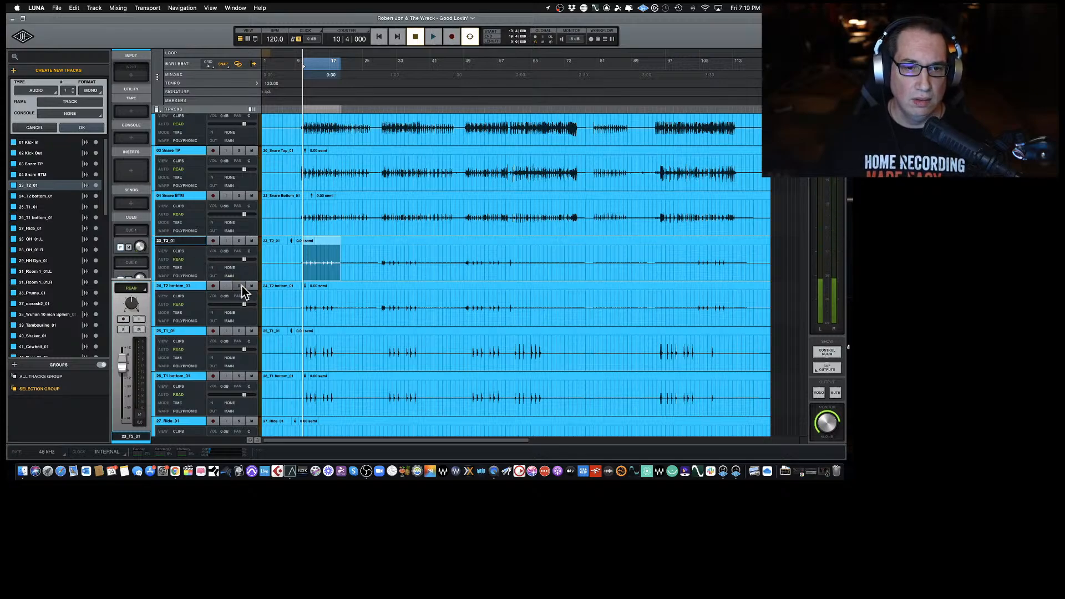
# Rename the T2 track as Tom 2 TP and the T2 bottom track as Tom 2 Btm.
pyautogui.doubleClick(174, 242)
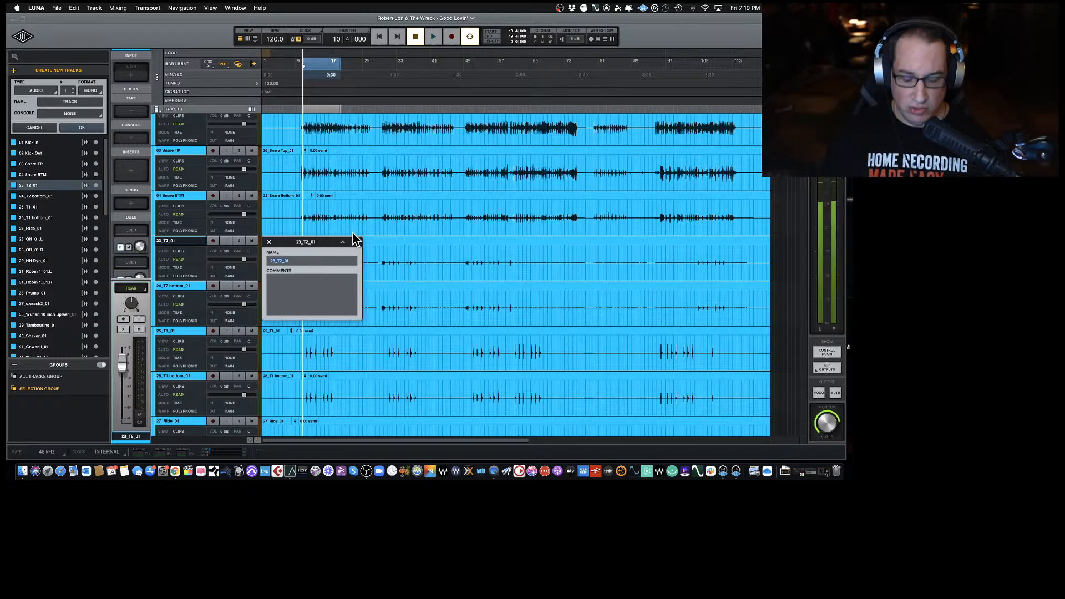
pyautogui.write('Tom 2')
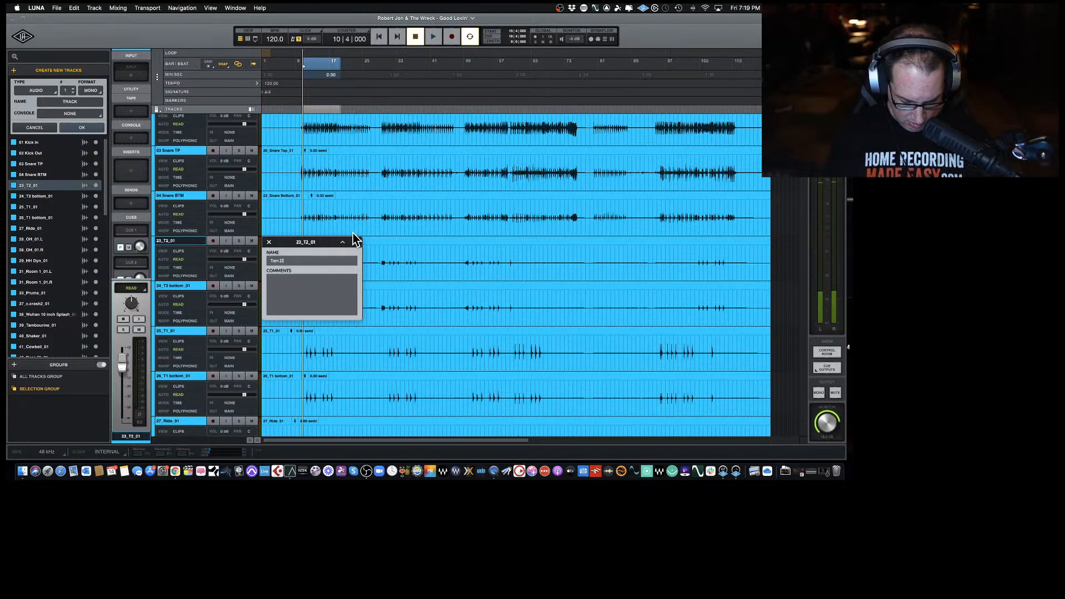
pyautogui.write(' TP')
pyautogui.press('Return')
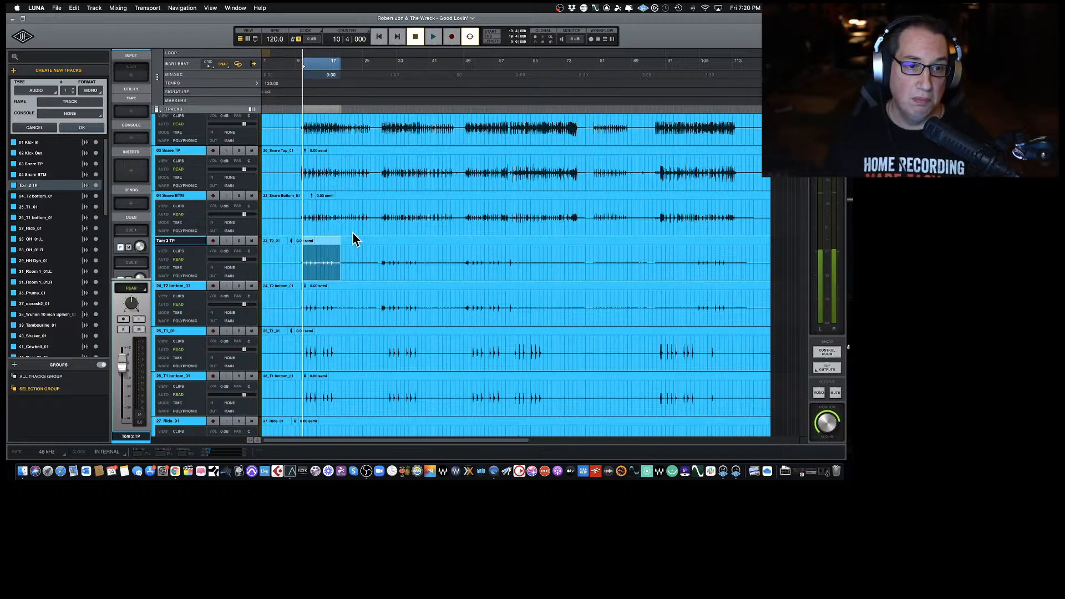
pyautogui.doubleClick(181, 286)
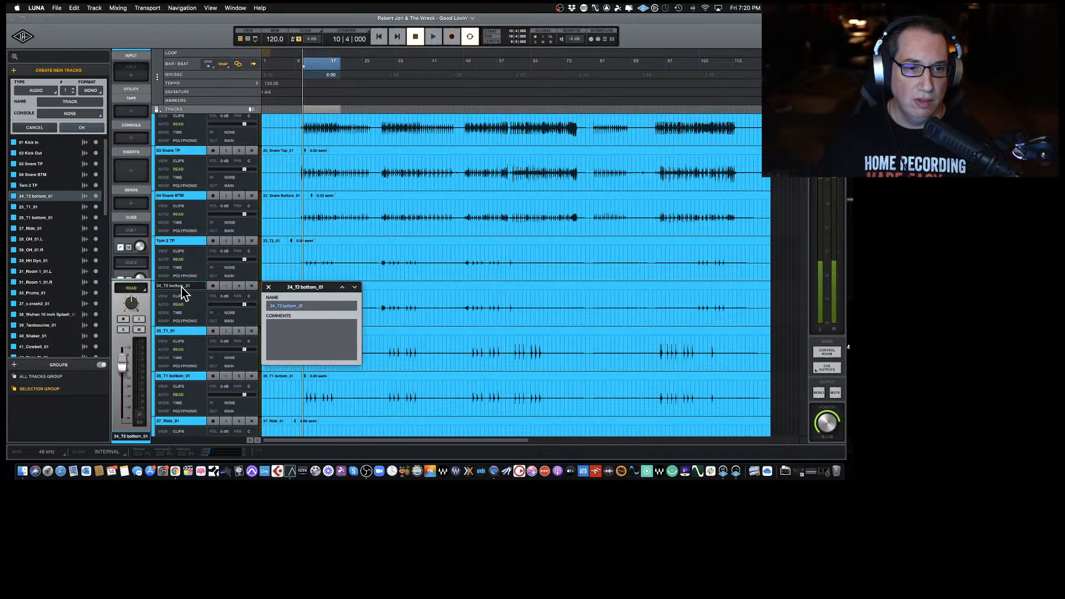
pyautogui.write('Tom 2 Btm')
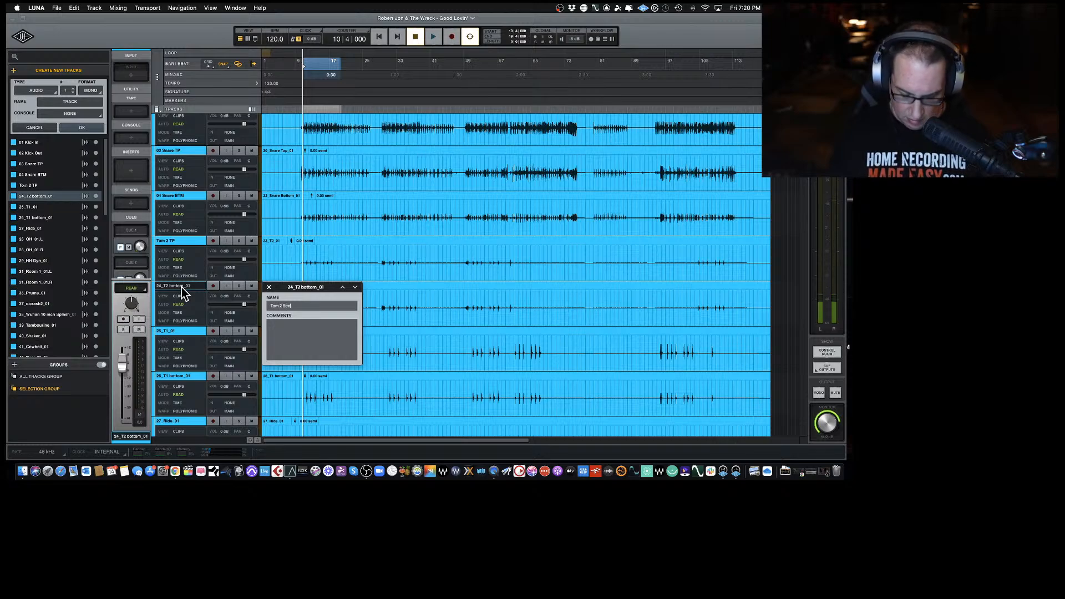
pyautogui.press('Return')
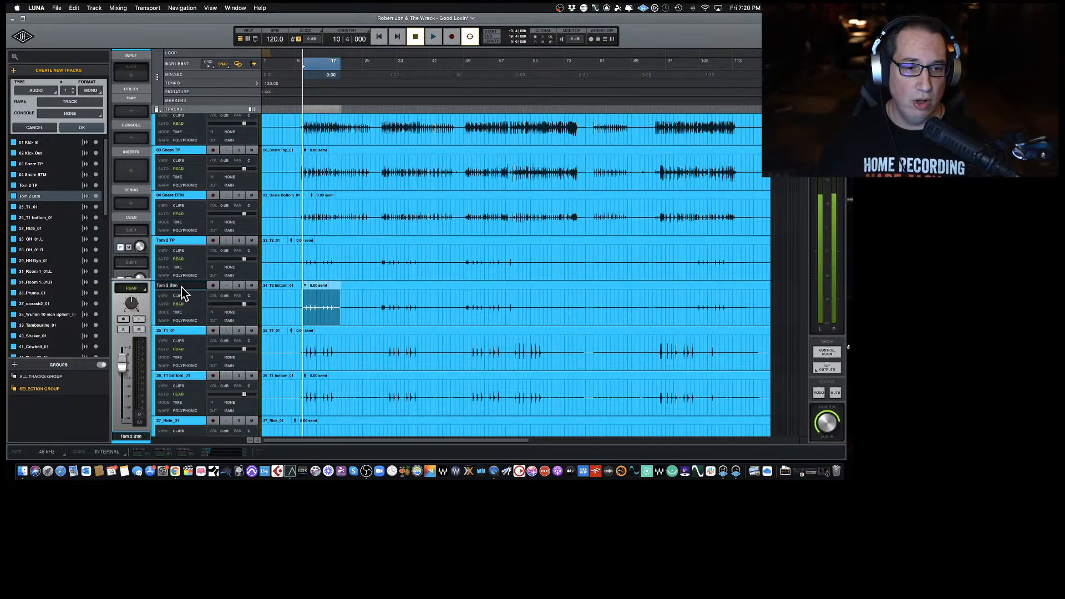
# Rename the T1 track as Tom 1 TP and the T1 bottom track as Tom 1 Btm.
pyautogui.scroll(-1, 183, 293)
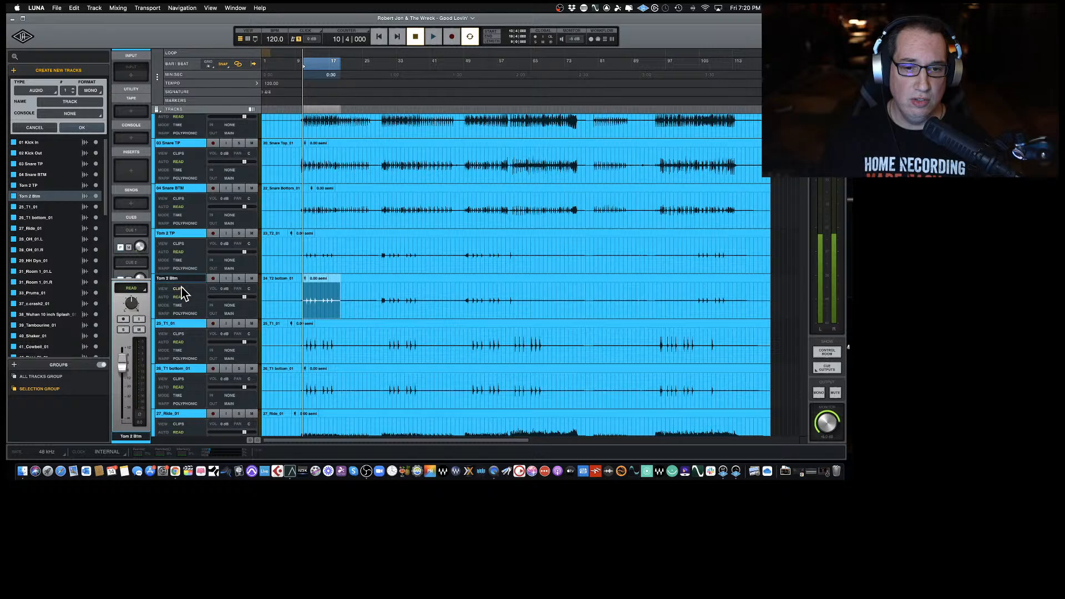
pyautogui.doubleClick(171, 327)
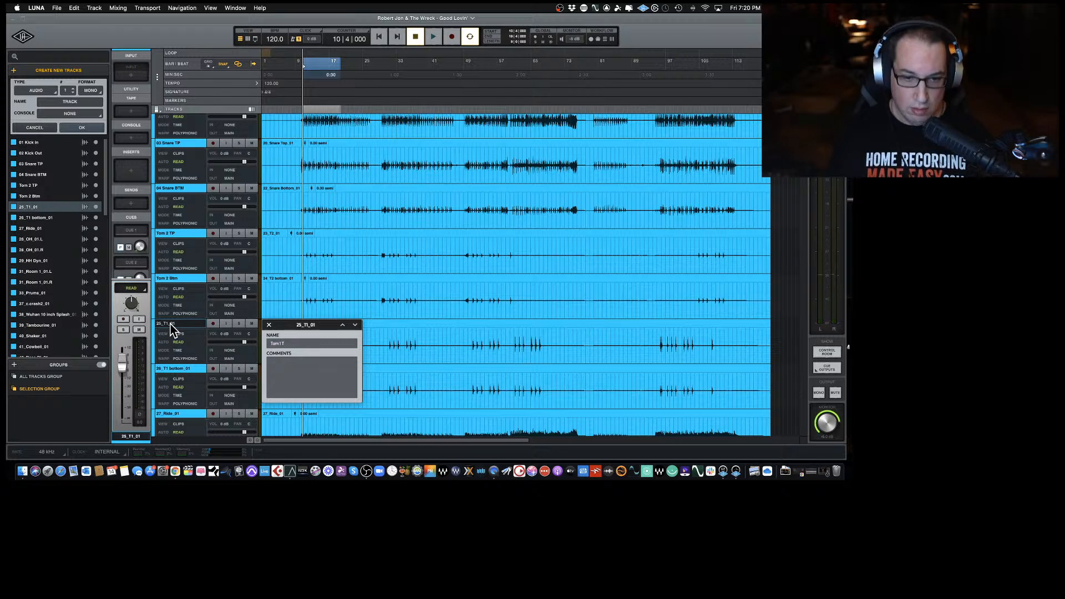
pyautogui.write('Tom 1 TP')
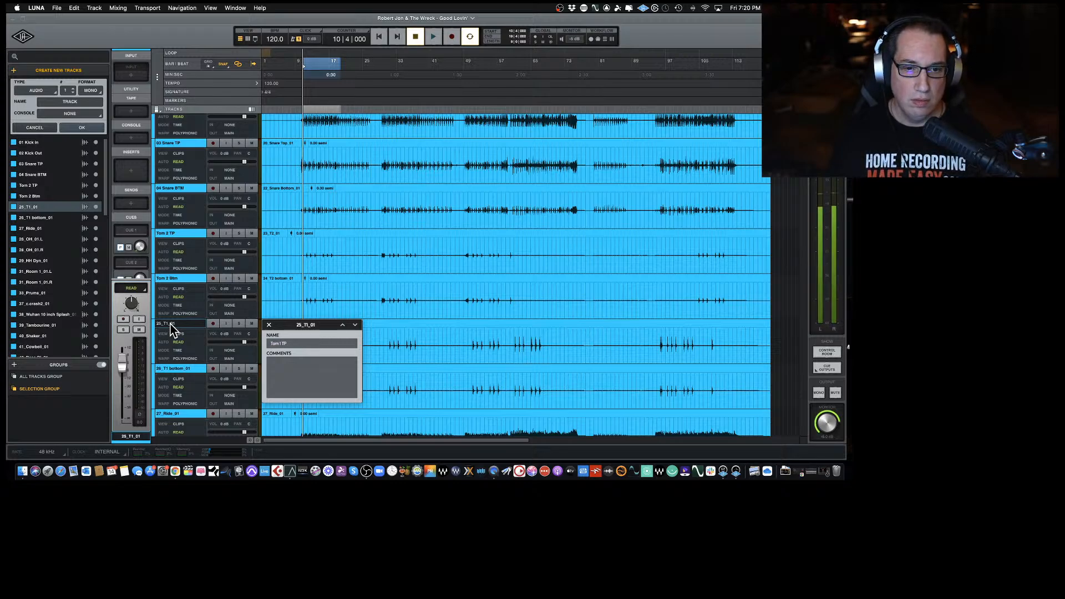
pyautogui.press('Return')
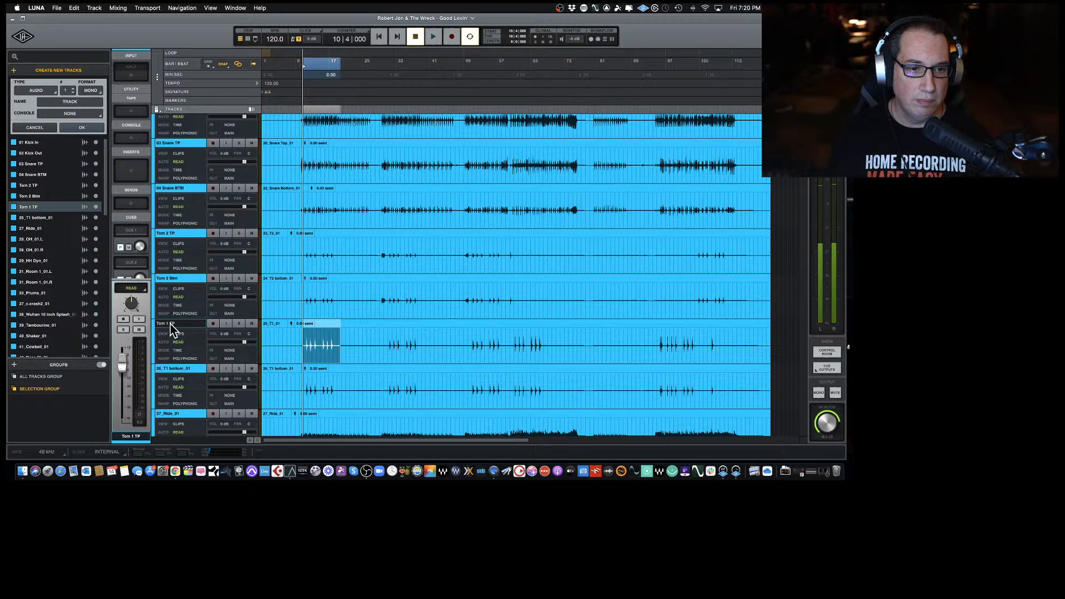
pyautogui.doubleClick(172, 370)
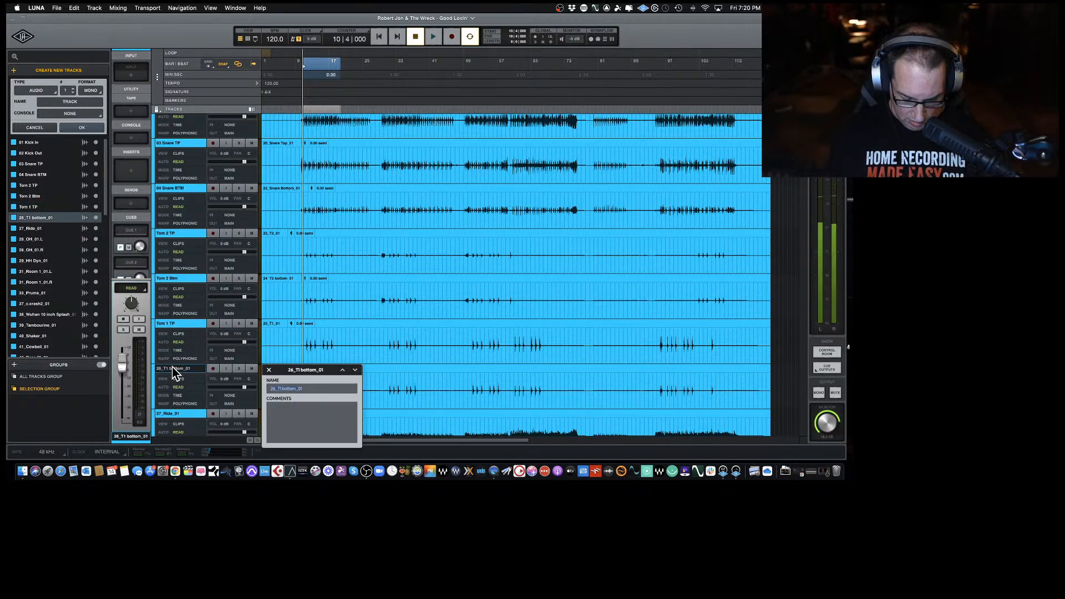
pyautogui.write('Tom 1 Btm')
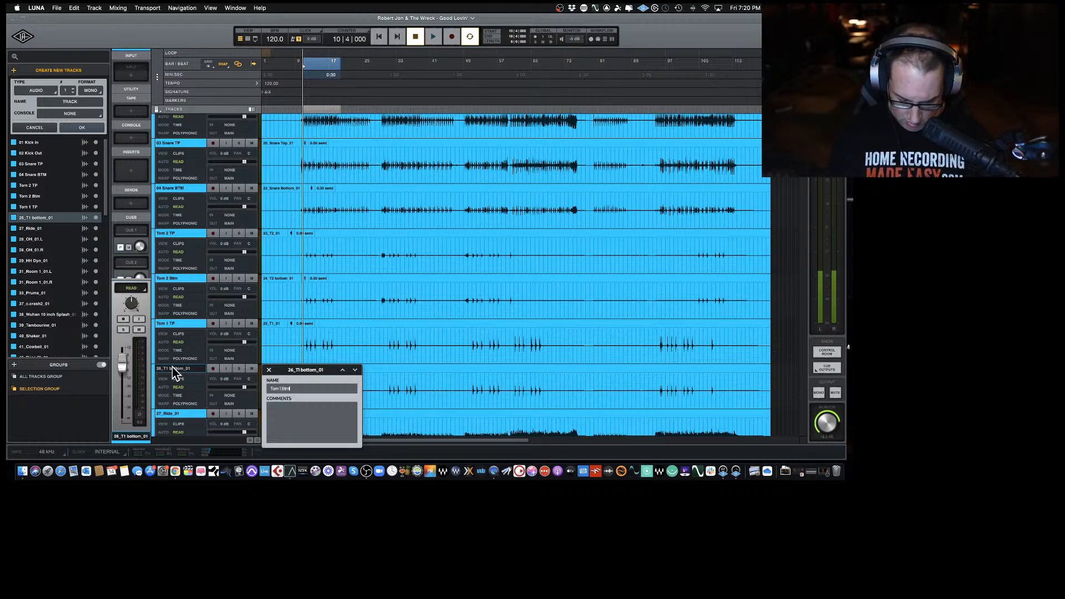
pyautogui.press('Return')
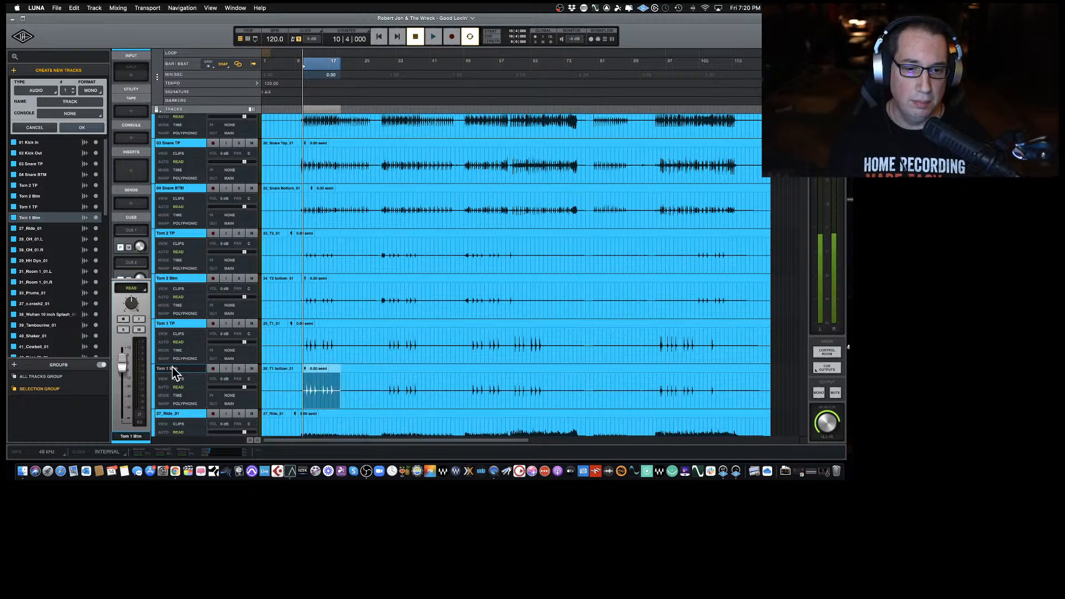
# Rename the 27_Ride_01 track as Ride and set all tracks to the Small track height.
pyautogui.scroll(-2, 185, 333)
pyautogui.scroll(-1, 185, 333)
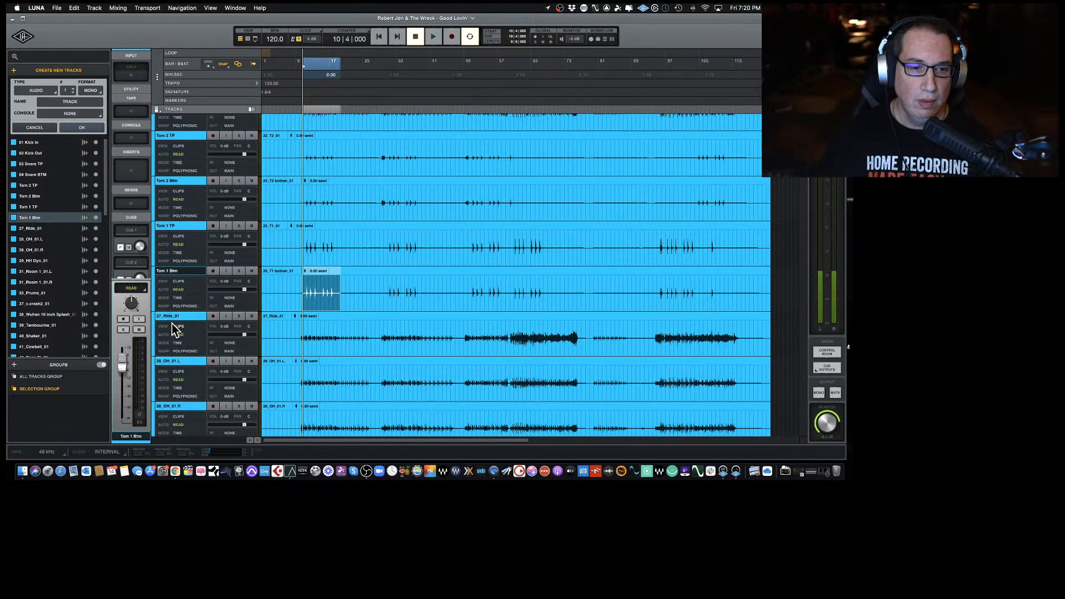
pyautogui.doubleClick(172, 316)
pyautogui.write('R')
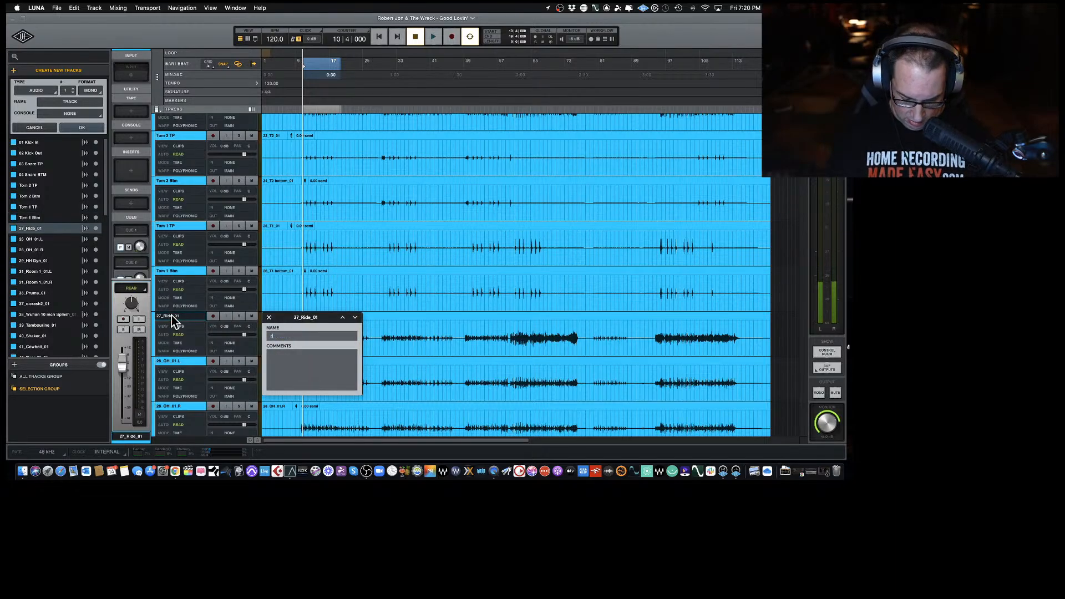
pyautogui.write('ide')
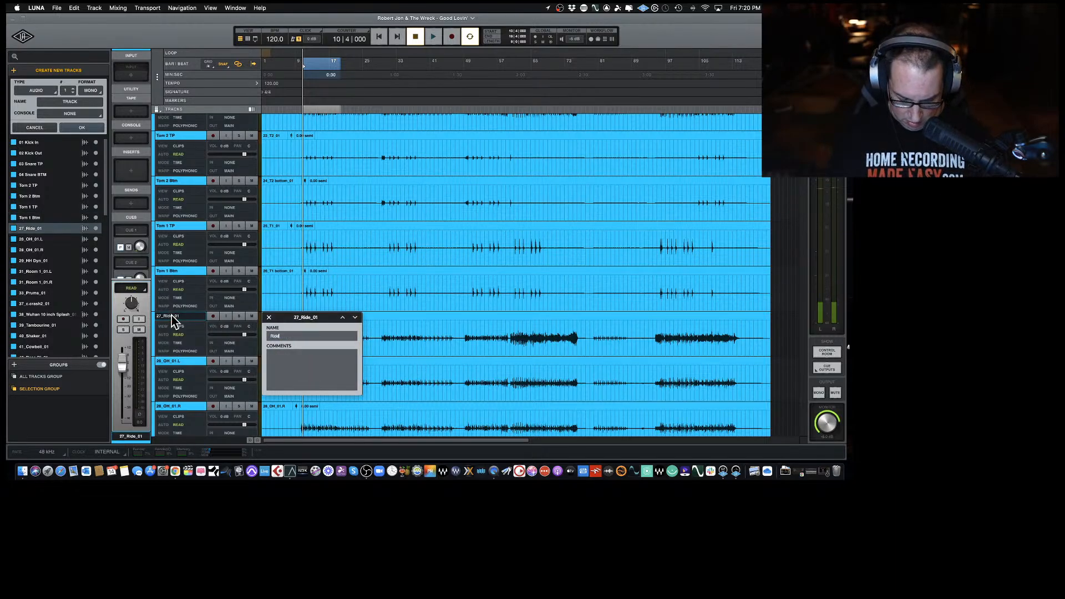
pyautogui.press('Return')
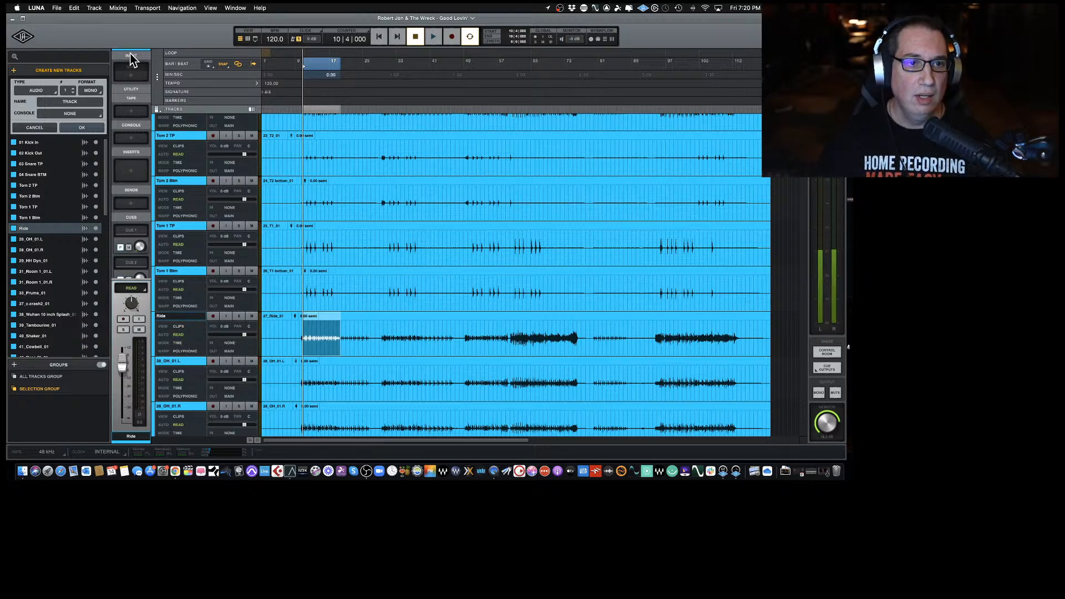
pyautogui.click(158, 110)
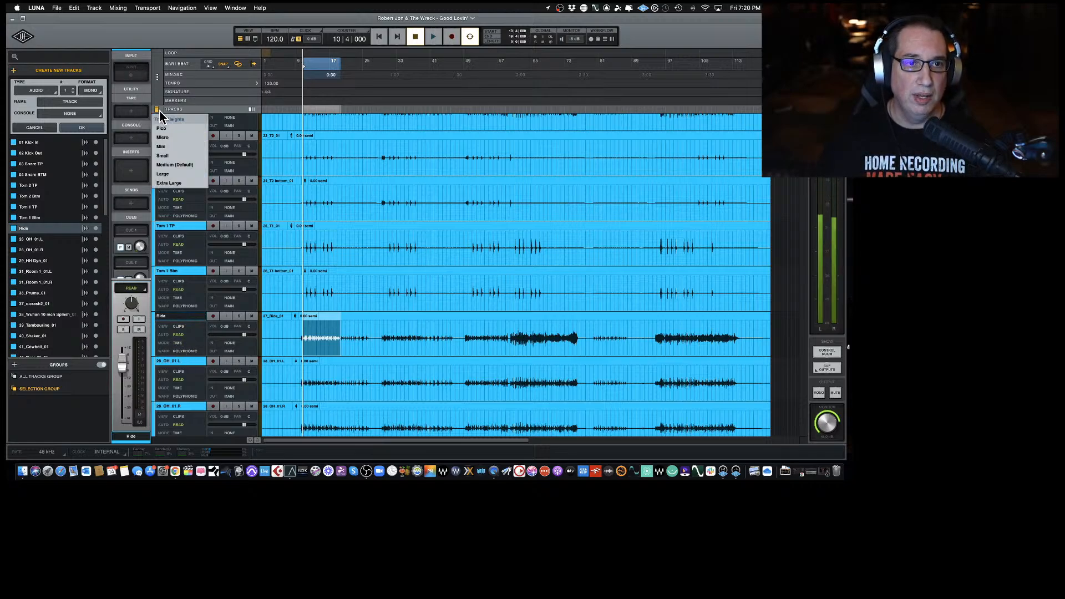
pyautogui.click(160, 158)
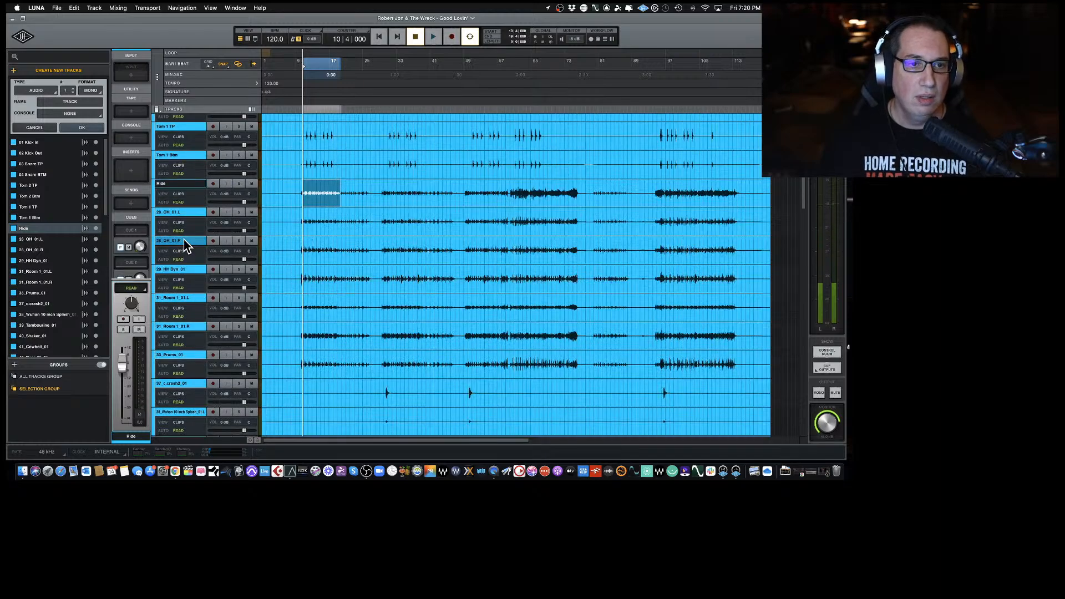
# Rename the two overhead tracks below Ride as OH L and OH R.
pyautogui.doubleClick(170, 214)
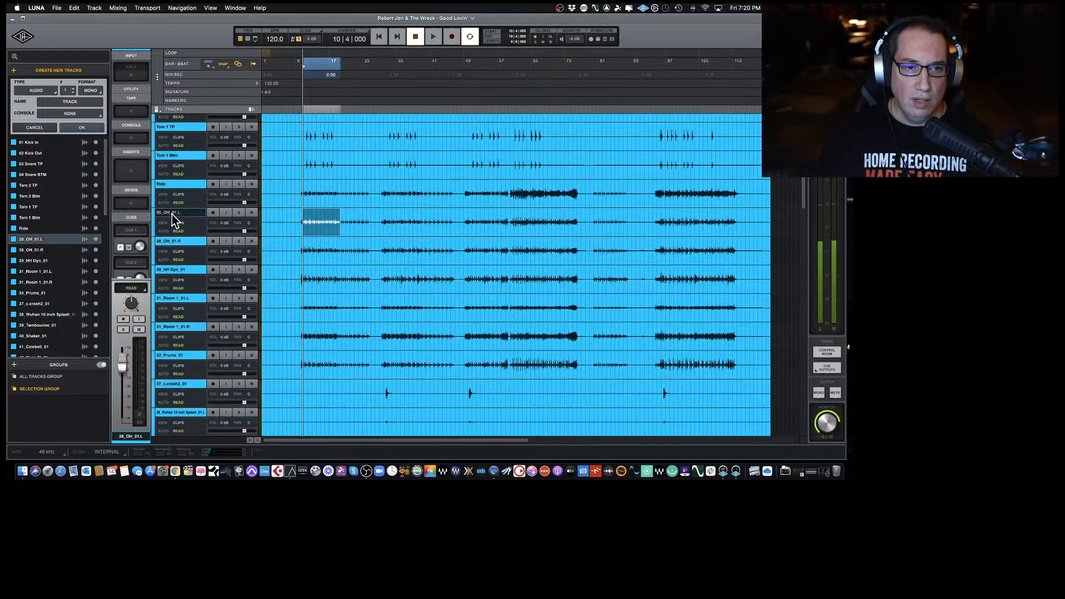
pyautogui.write('OH ')
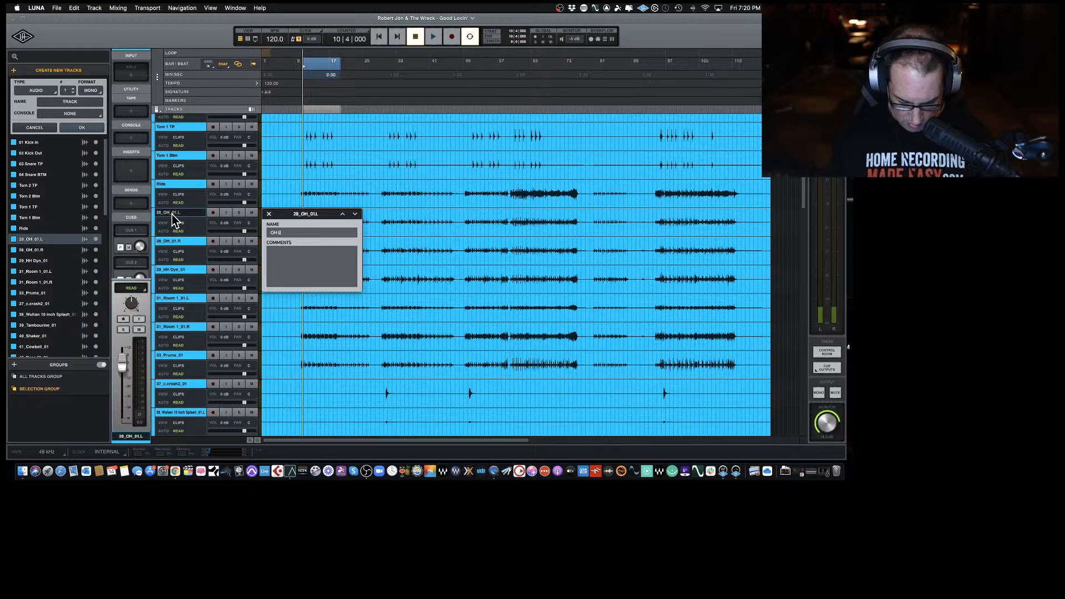
pyautogui.write('L')
pyautogui.press('Tab')
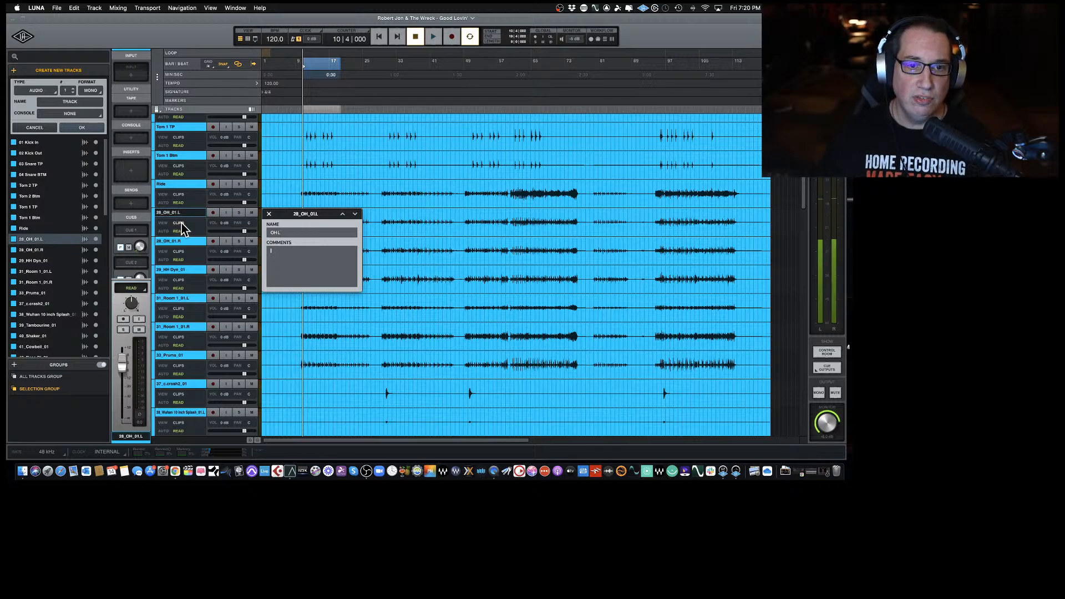
pyautogui.click(269, 214)
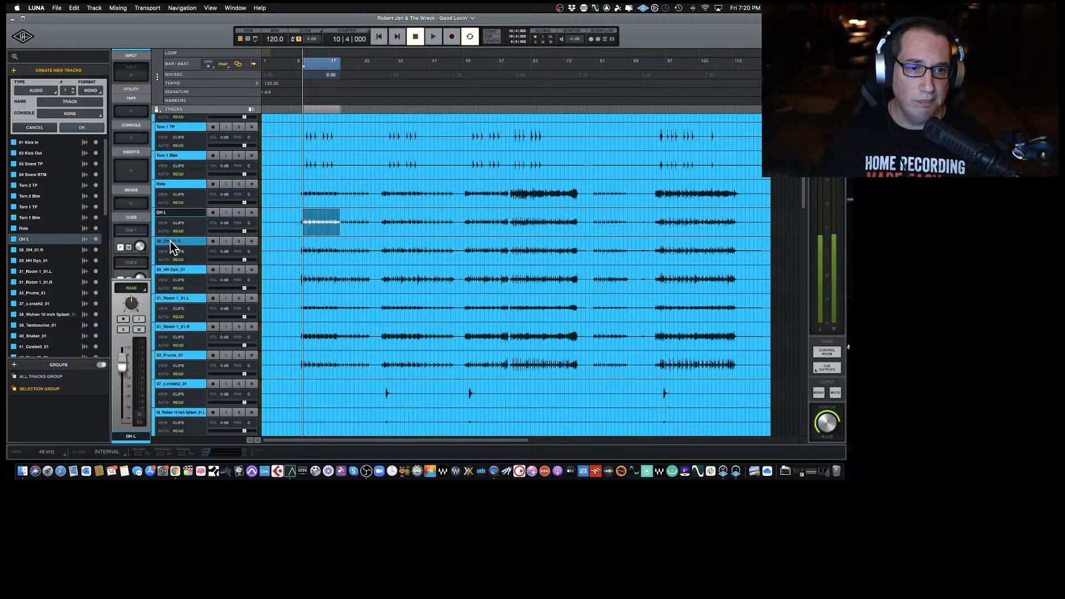
pyautogui.doubleClick(171, 244)
pyautogui.write('OH')
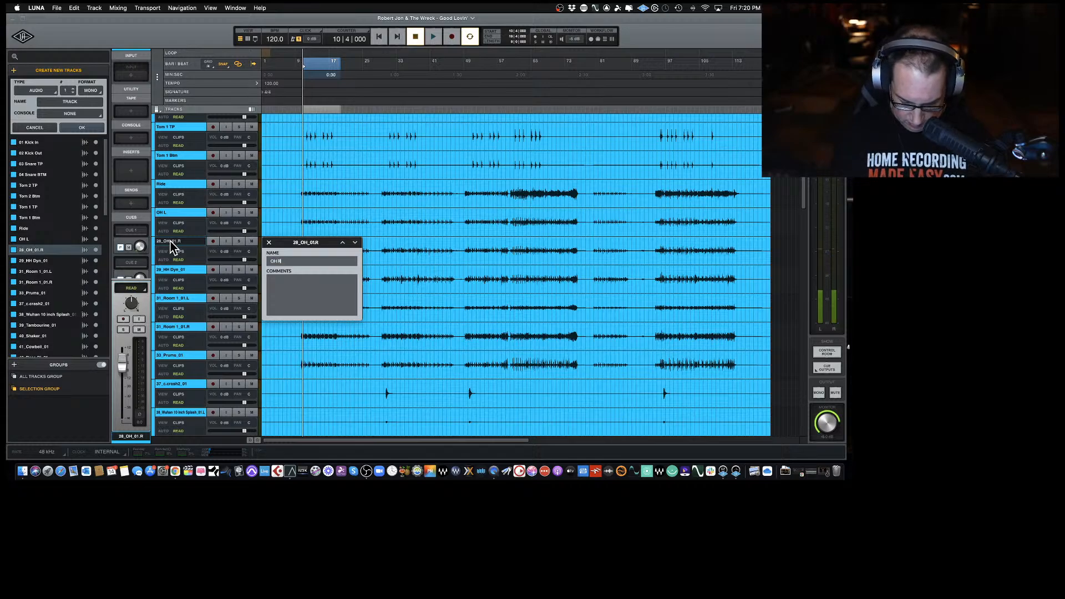
pyautogui.write(' R')
pyautogui.press('Return')
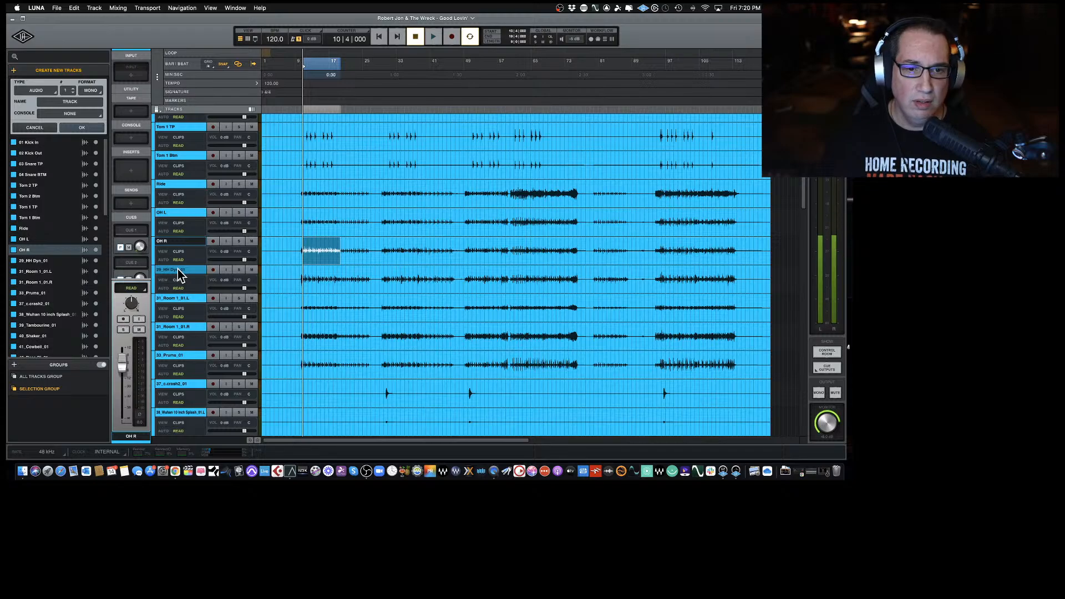
# Audition the HH Dyn track in solo and rename it as Hi Hats.
pyautogui.click(239, 270)
pyautogui.press('space')
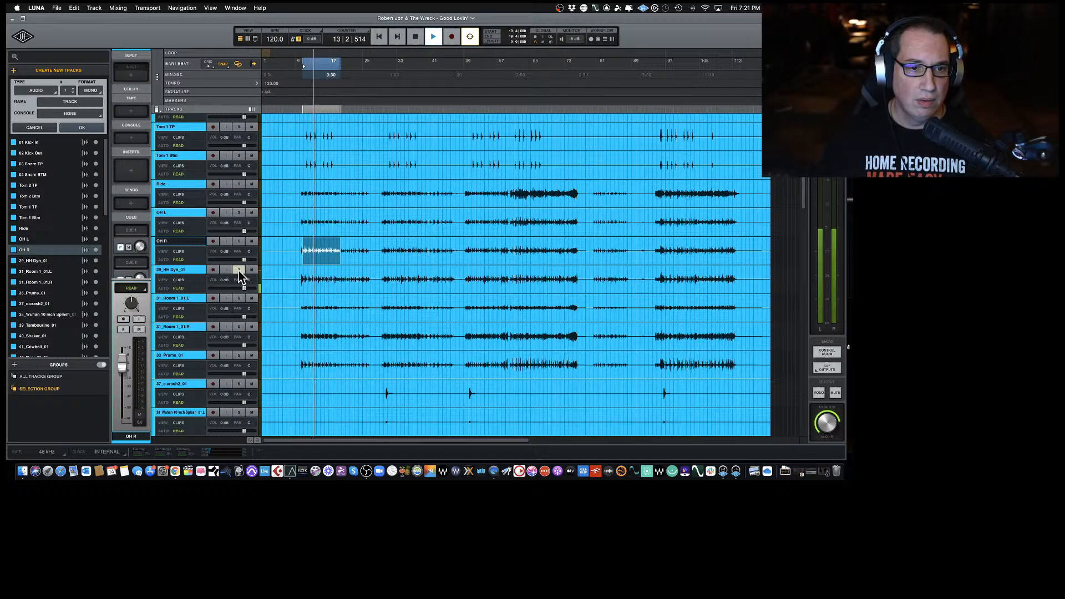
pyautogui.press('space')
pyautogui.doubleClick(179, 271)
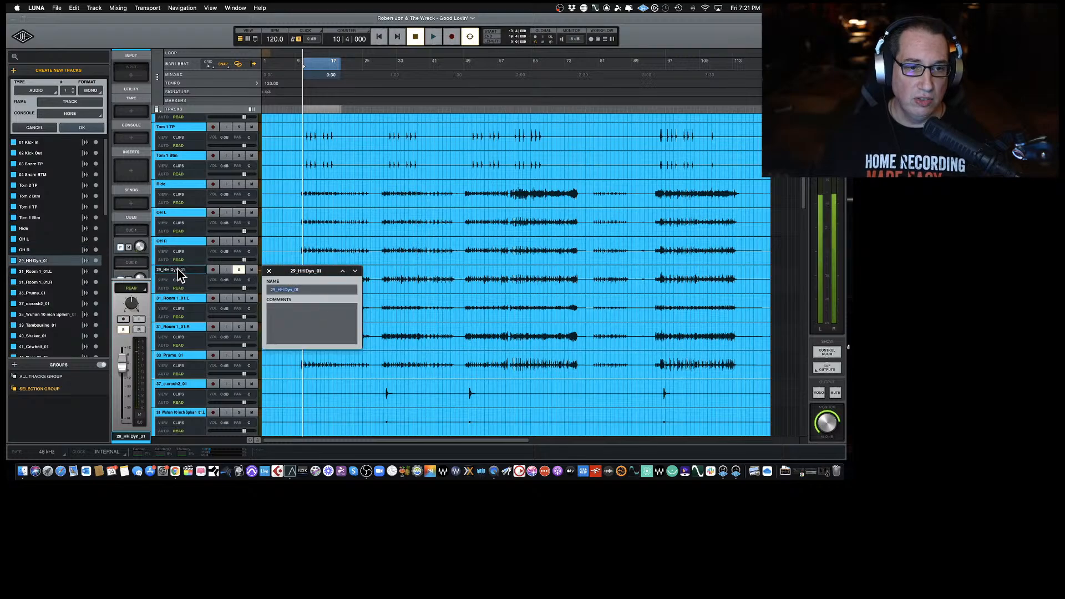
pyautogui.write('HiHat')
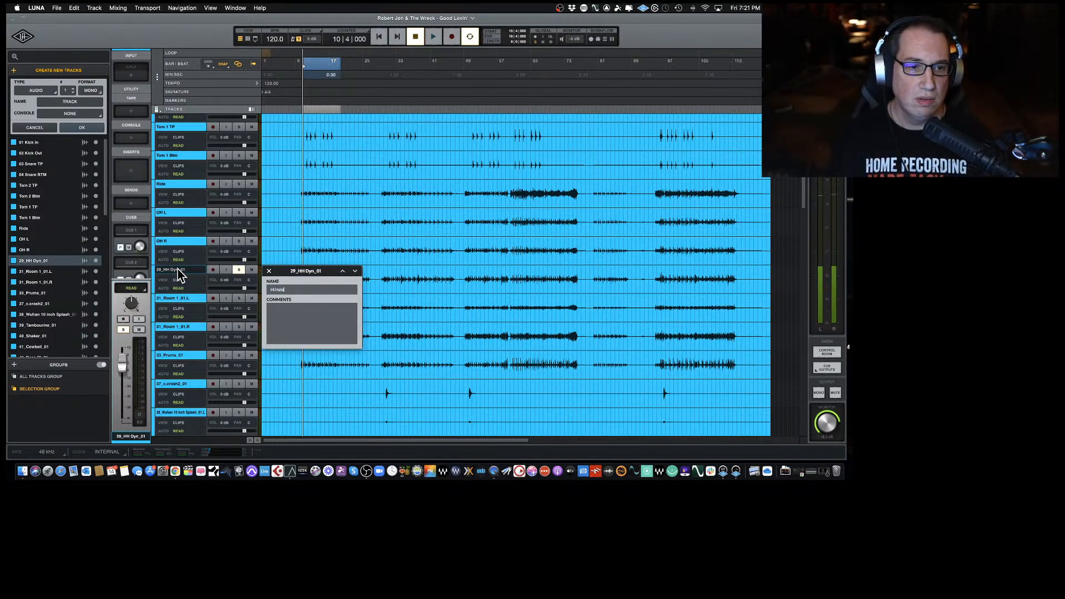
pyautogui.press('Return')
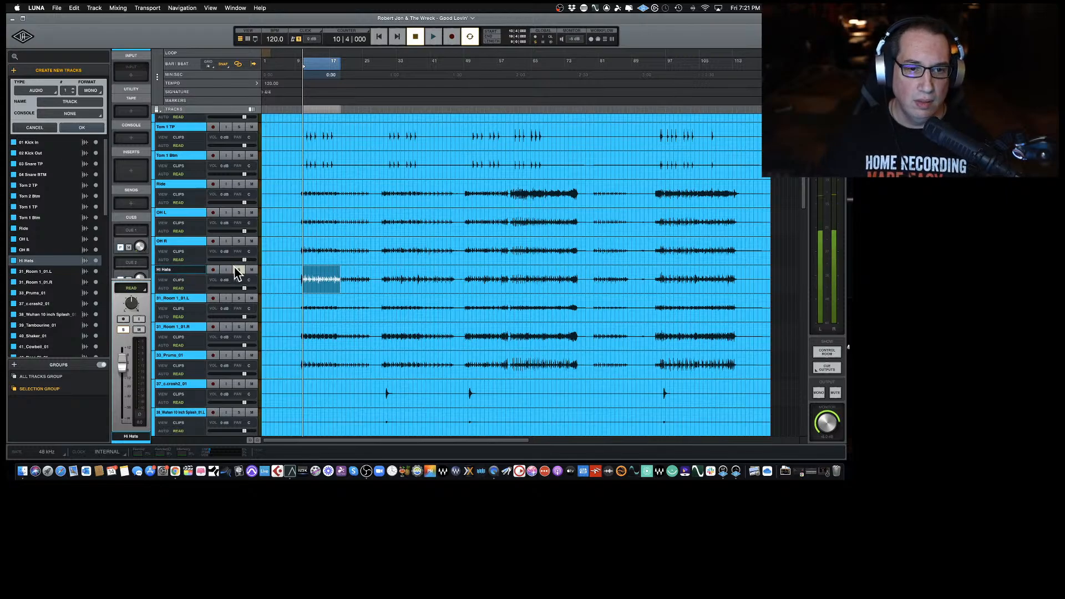
# Rename the 31_Room 1_01.L and 31_Room 1_01.R tracks as Room L and Room R.
pyautogui.doubleClick(180, 300)
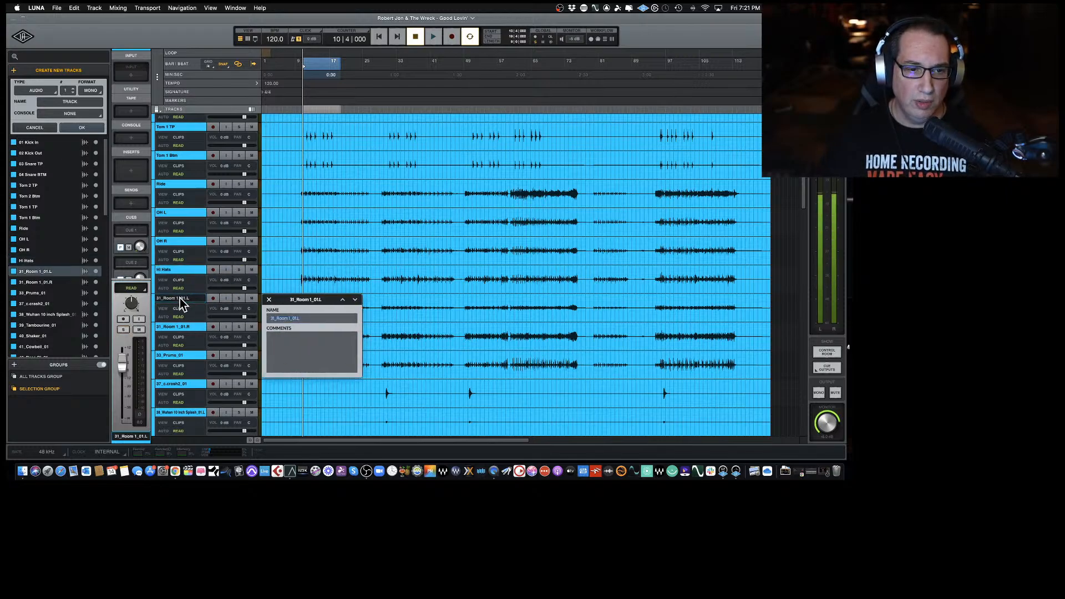
pyautogui.write('Roo')
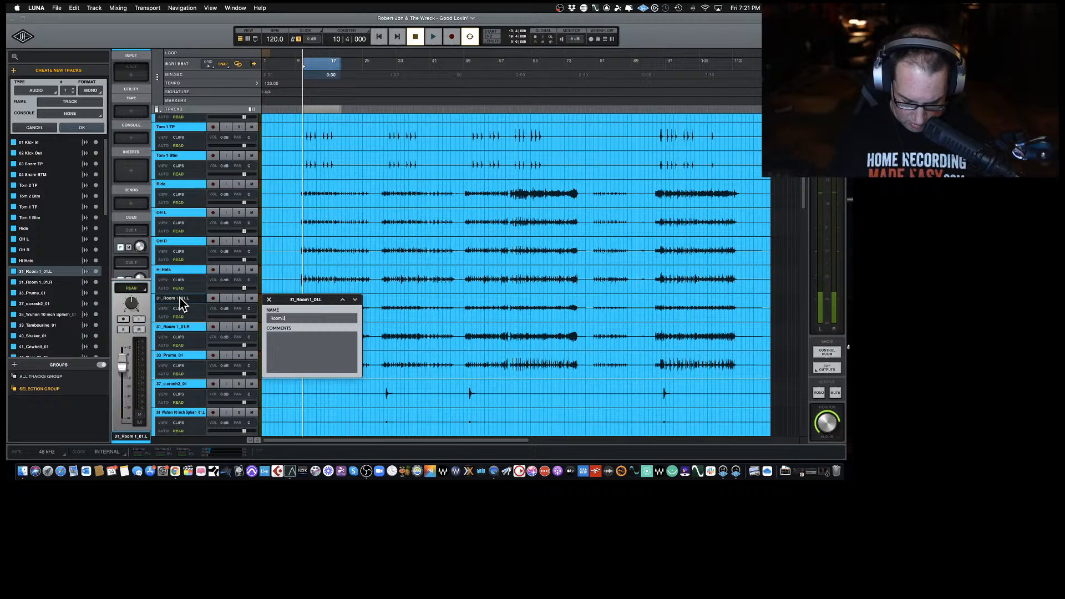
pyautogui.write('m L')
pyautogui.press('Return')
pyautogui.doubleClick(174, 328)
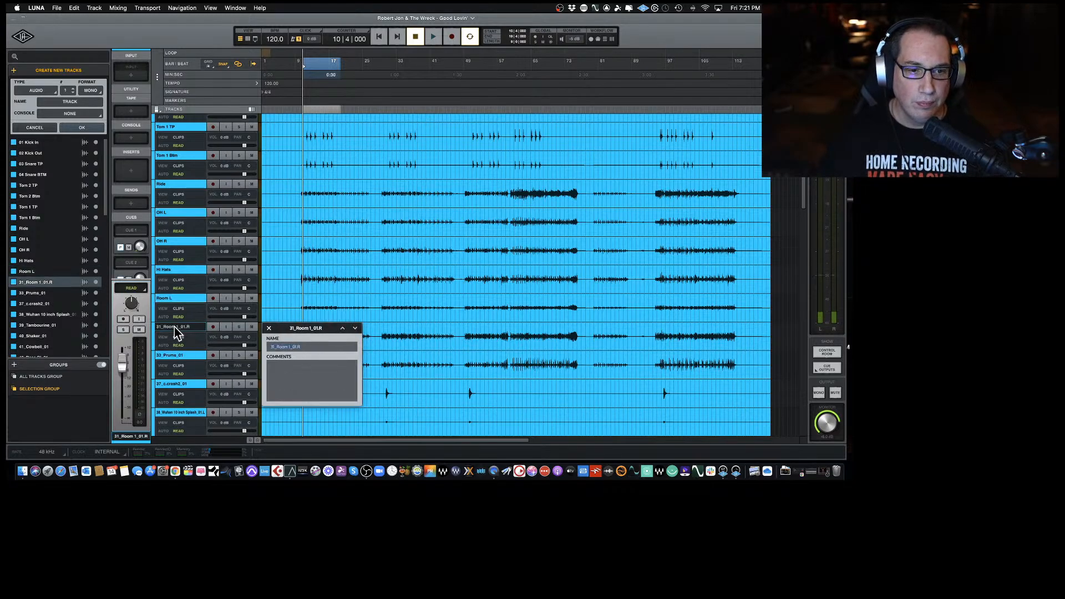
pyautogui.write('Room')
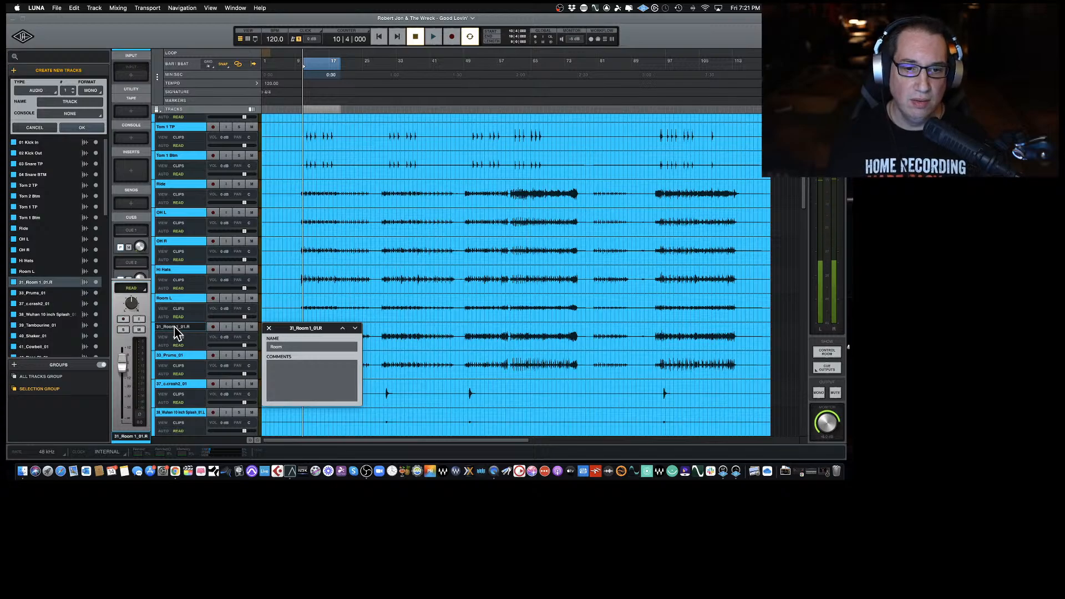
pyautogui.write(' R')
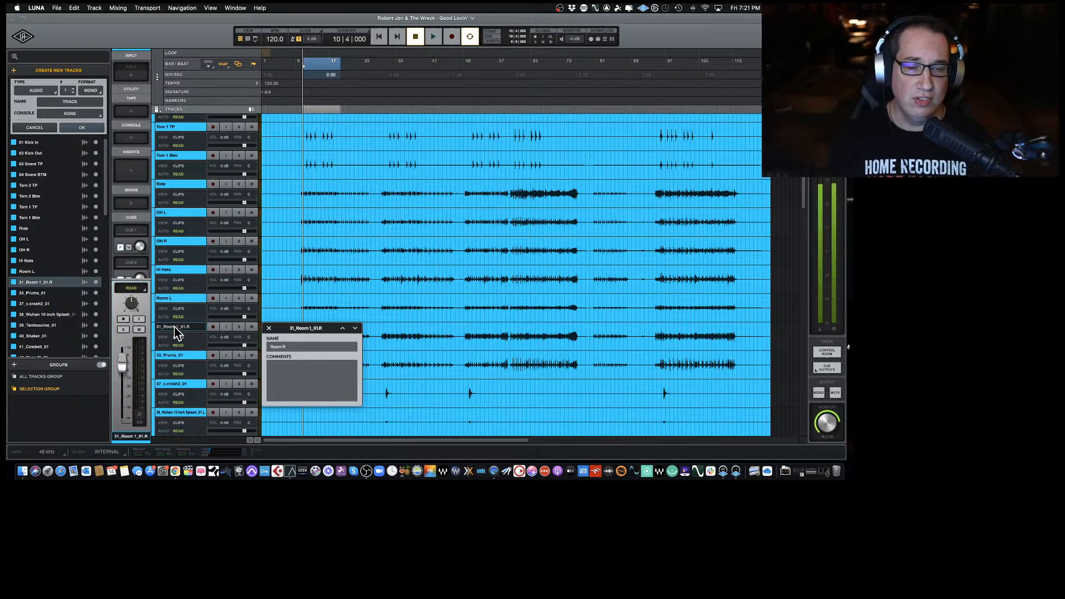
pyautogui.press('Return')
# Number the two Tom 2 tracks by renaming them 05 Tom 2 TP and 06 Tom 2 Btm.
pyautogui.scroll(1, 174, 331)
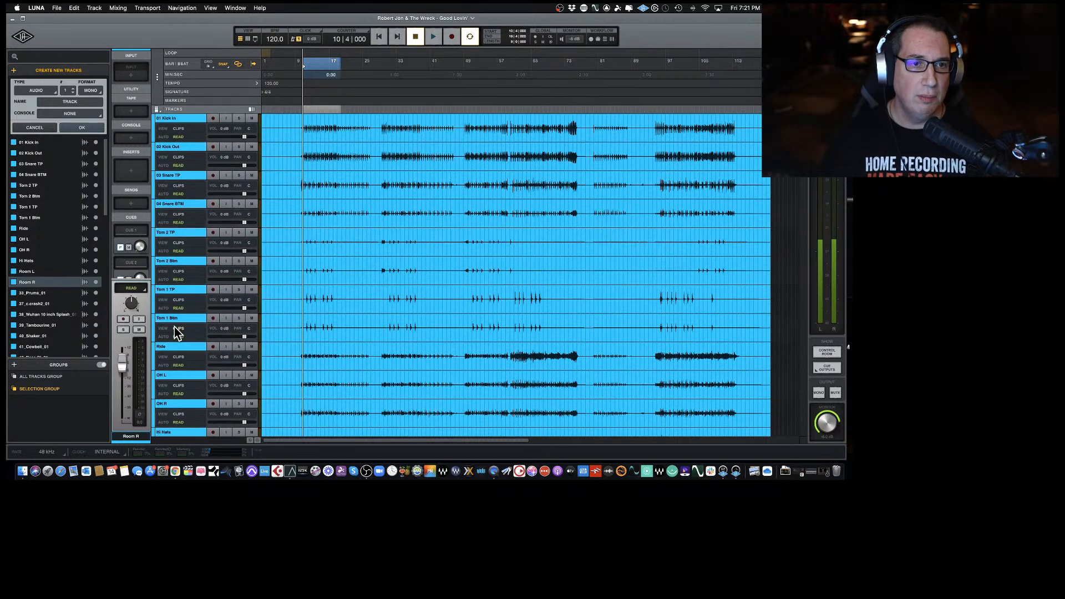
pyautogui.doubleClick(160, 238)
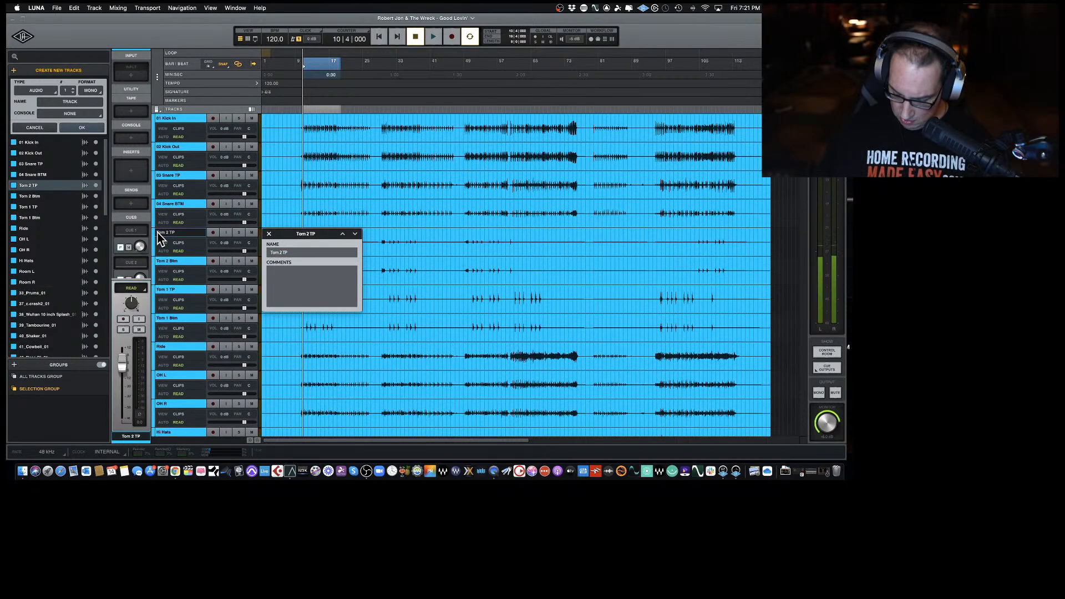
pyautogui.write('05')
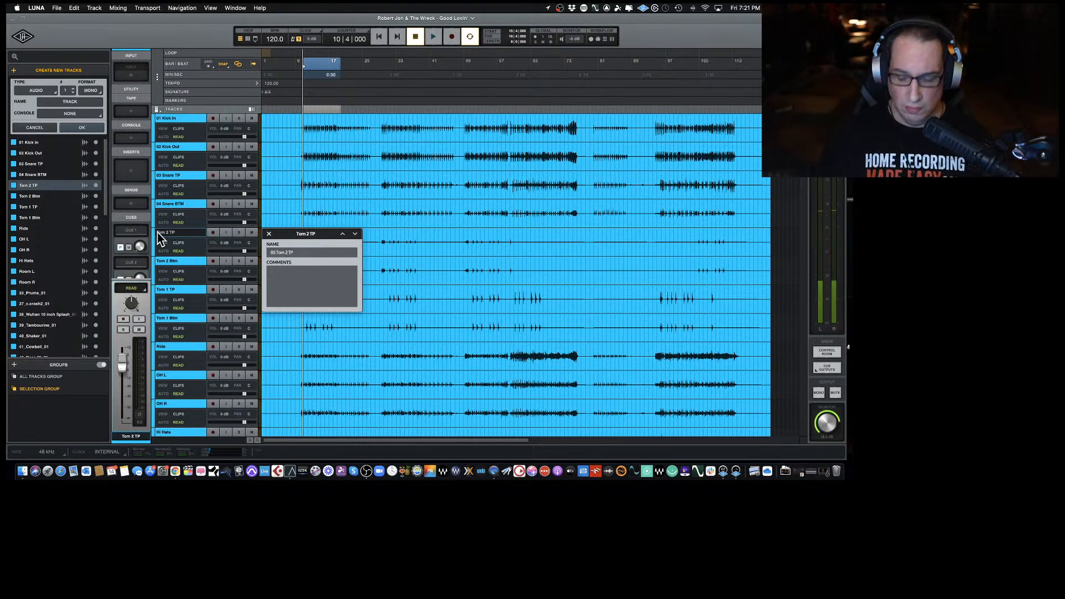
pyautogui.press('Return')
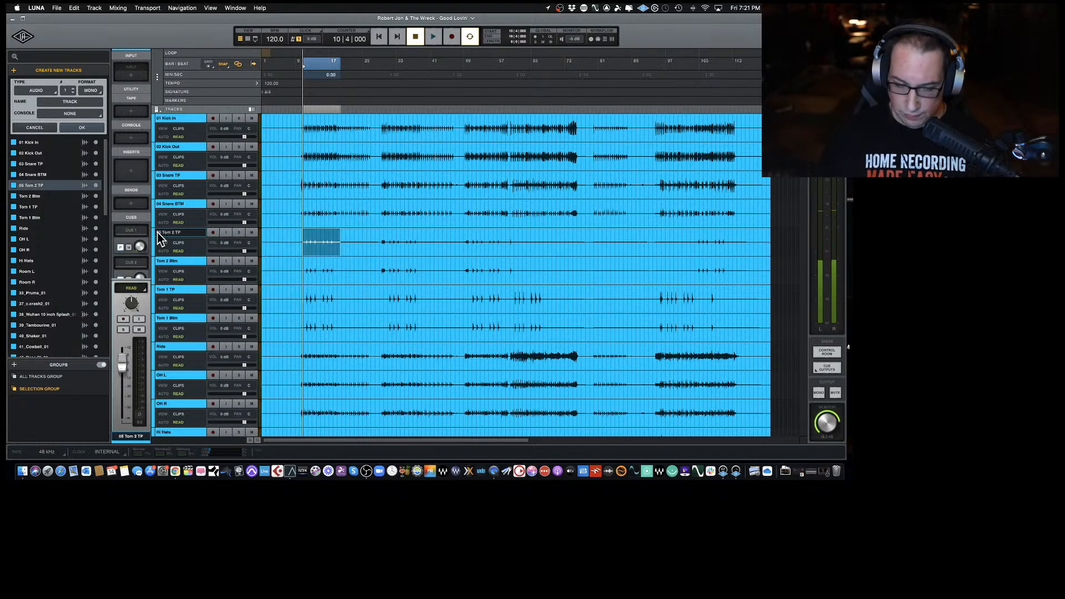
pyautogui.doubleClick(165, 262)
pyautogui.write('0')
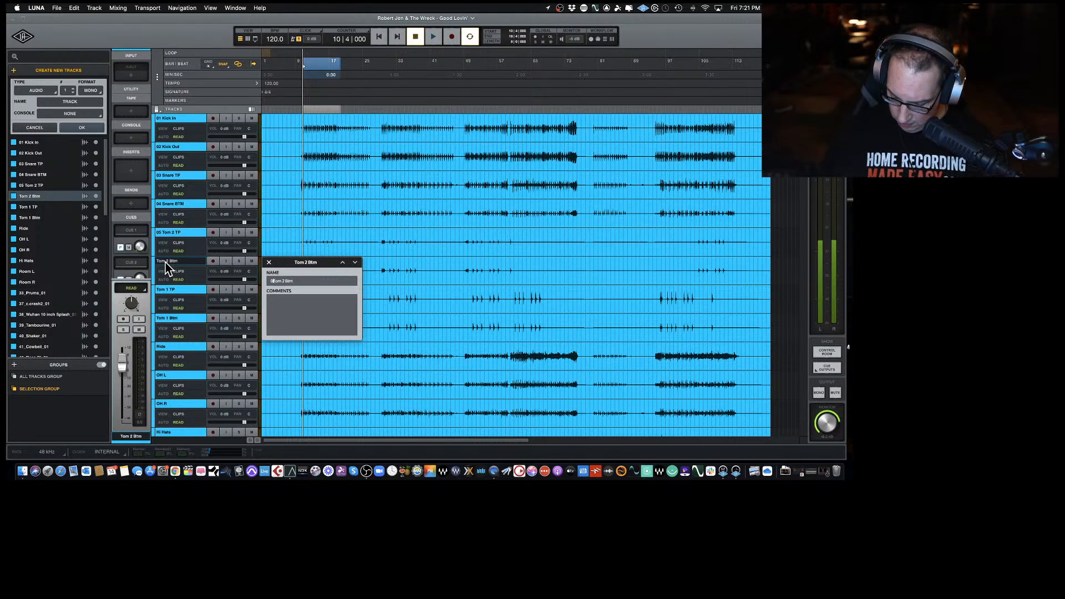
pyautogui.write('6')
pyautogui.press('Return')
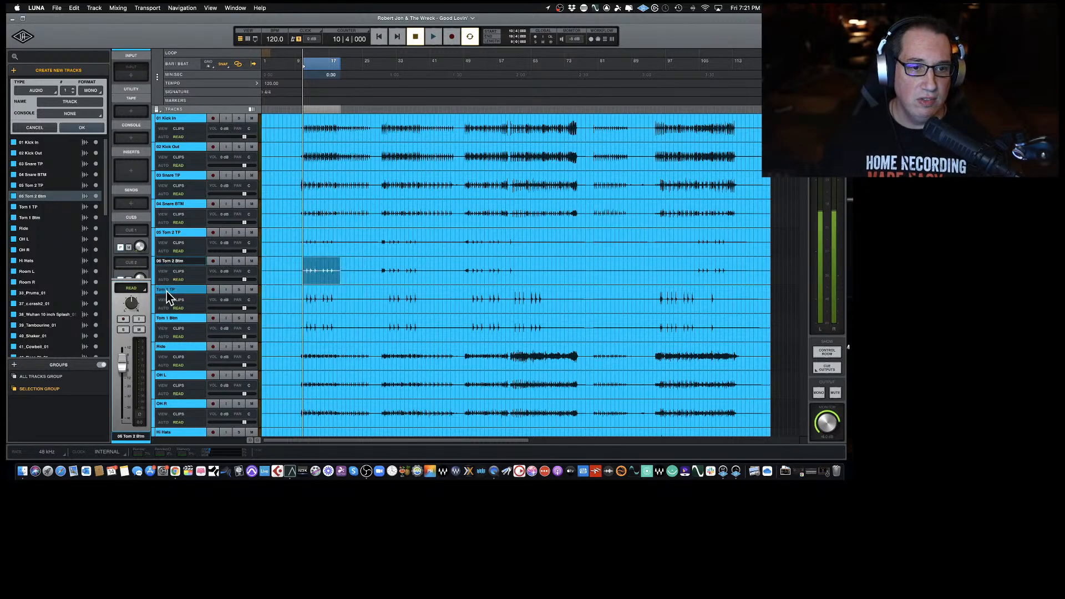
# Number the two Tom 1 tracks by renaming them 07 Tom 1 TP and 08 Tom 1 Btm.
pyautogui.doubleClick(166, 291)
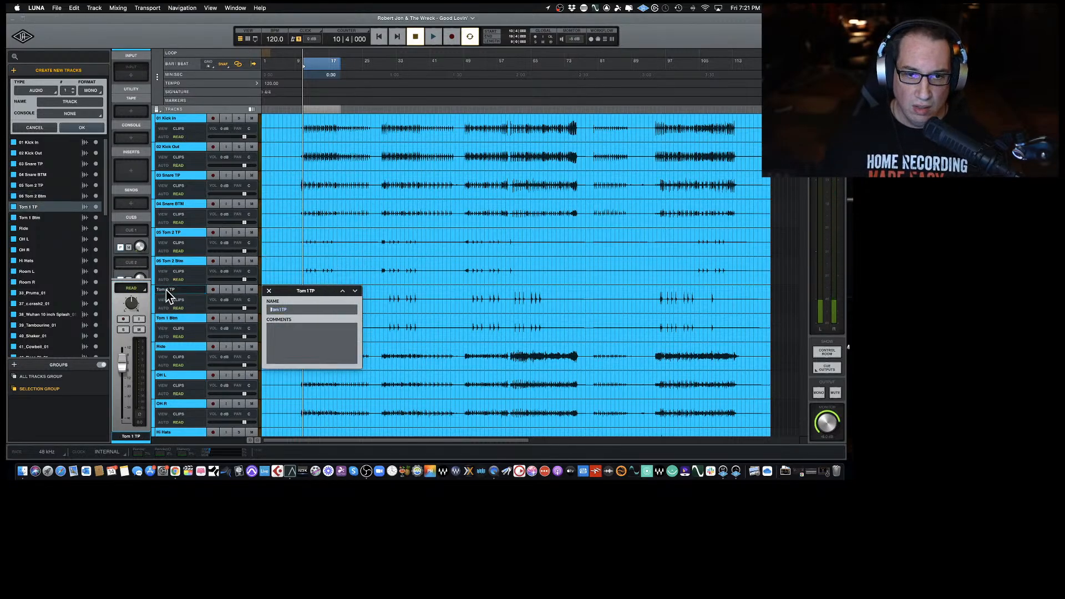
pyautogui.write('07')
pyautogui.press('Return')
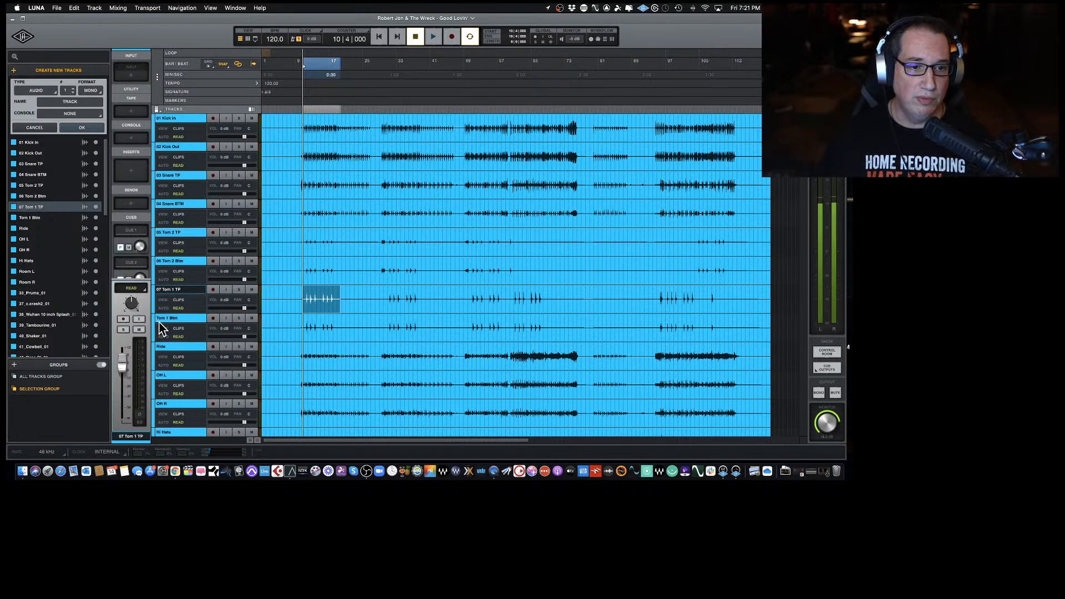
pyautogui.doubleClick(162, 320)
pyautogui.press('Left')
pyautogui.write('0')
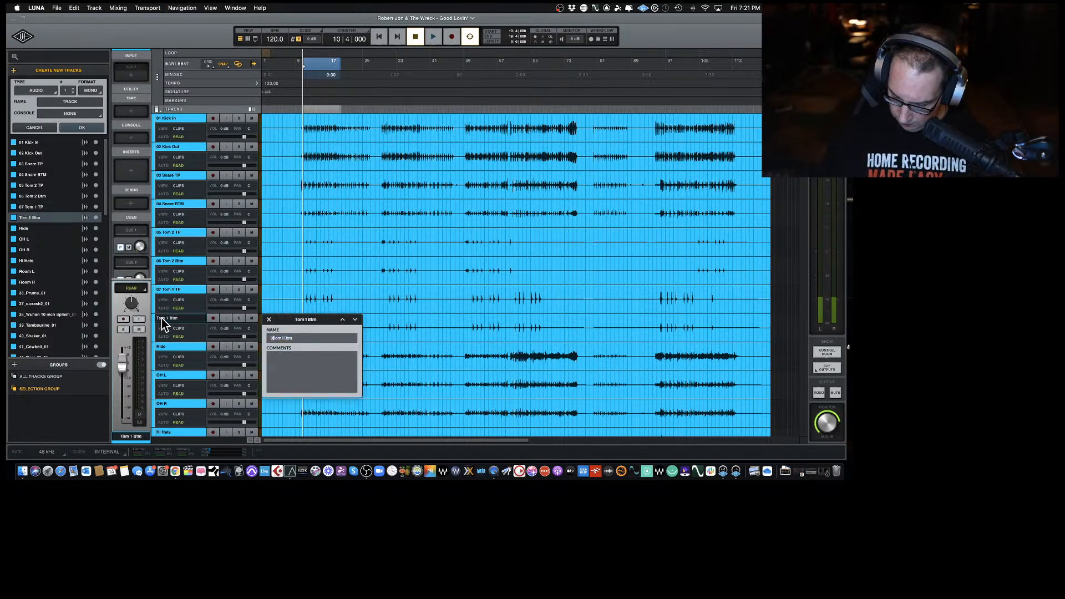
pyautogui.write('8')
pyautogui.press('Return')
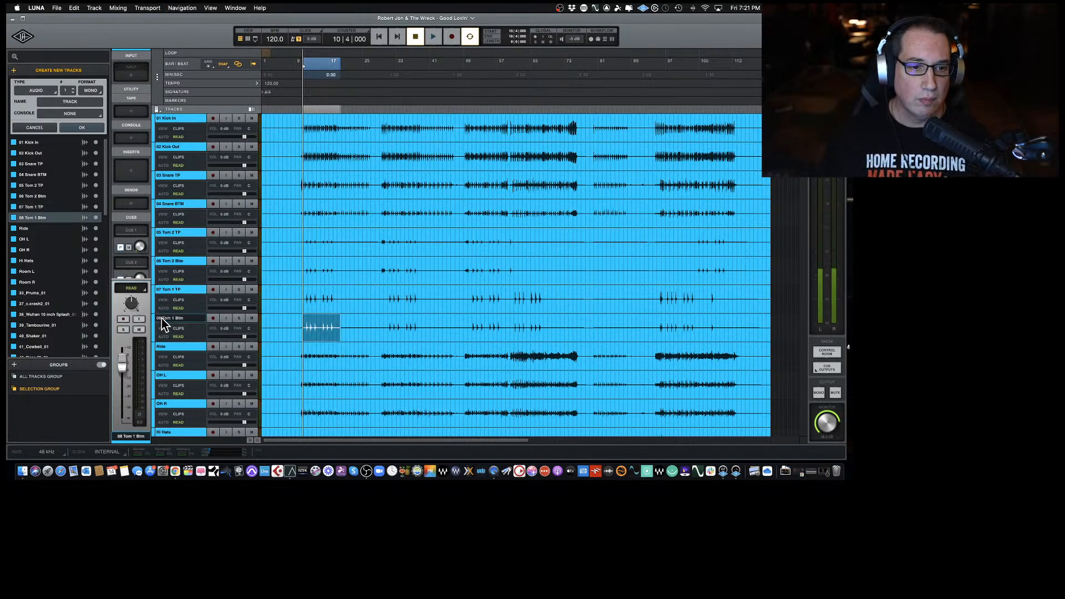
# Add the number 09 in front of the Ride track's name.
pyautogui.doubleClick(162, 349)
pyautogui.press('Left')
pyautogui.write('09')
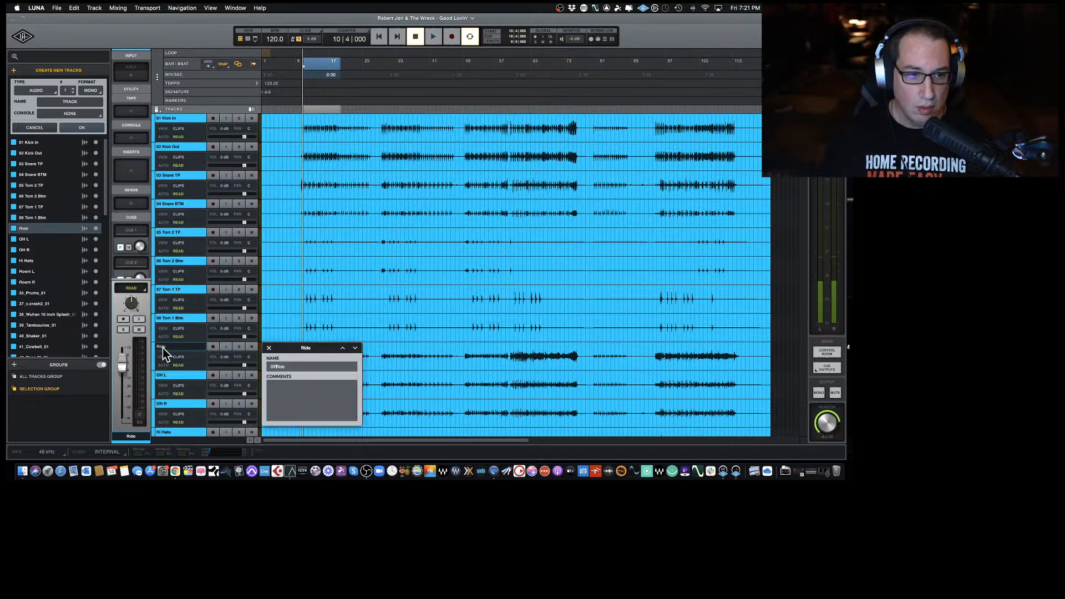
pyautogui.press('Return')
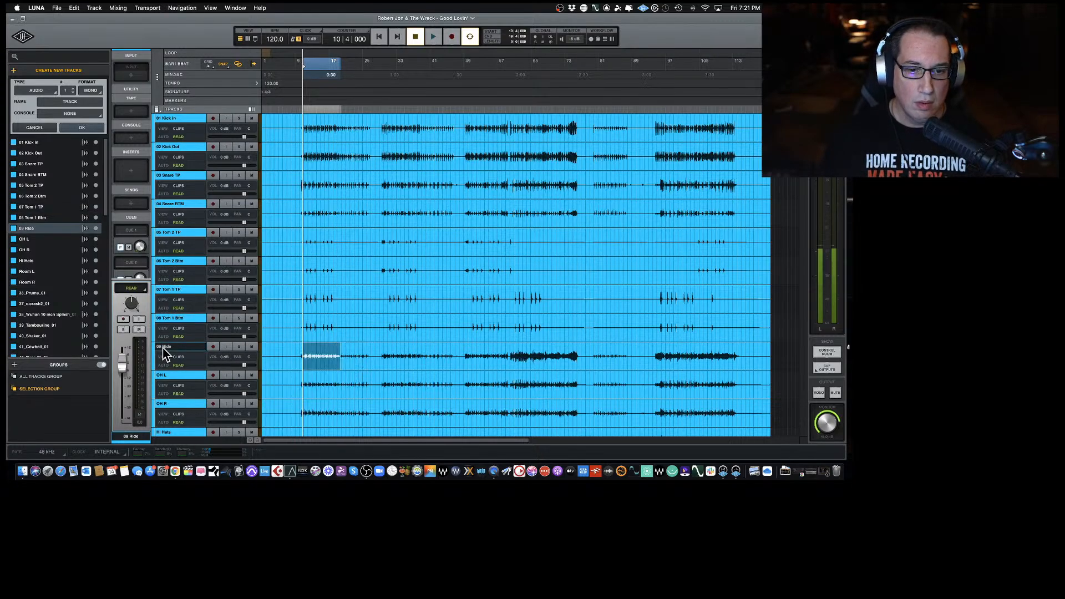
# Number the two overhead tracks by renaming them 10 OH L and 11 OH R.
pyautogui.doubleClick(163, 377)
pyautogui.press('Left')
pyautogui.write('10')
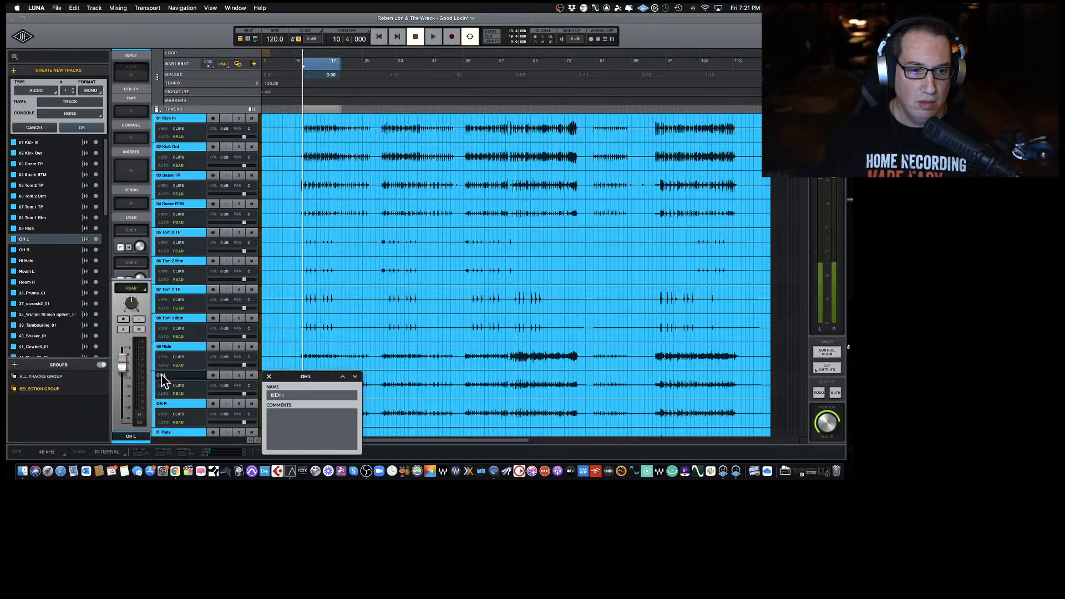
pyautogui.press('Return')
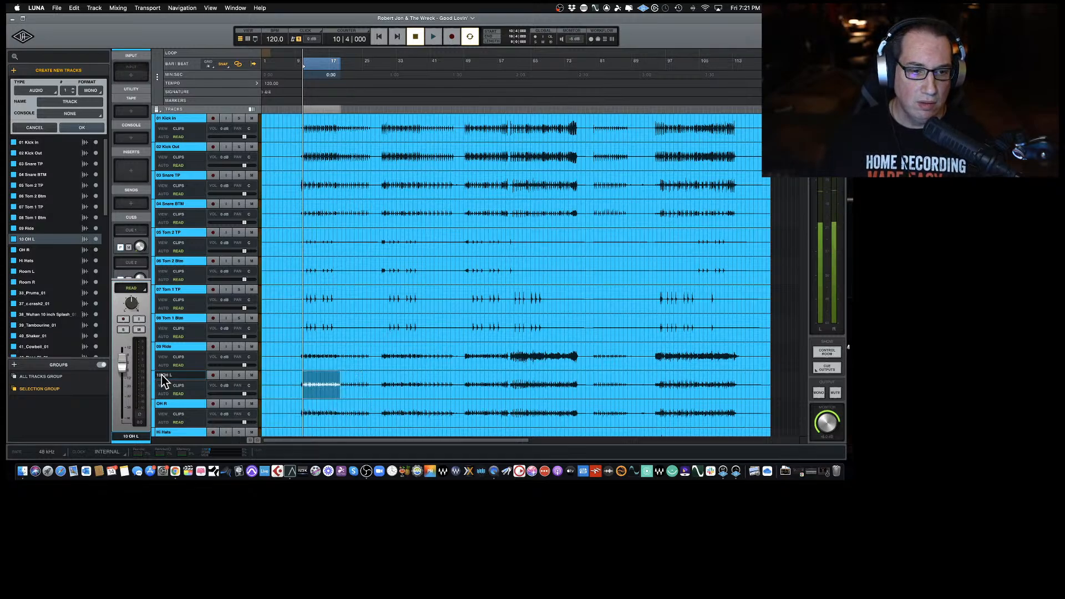
pyautogui.scroll(-3, 163, 360)
pyautogui.doubleClick(162, 329)
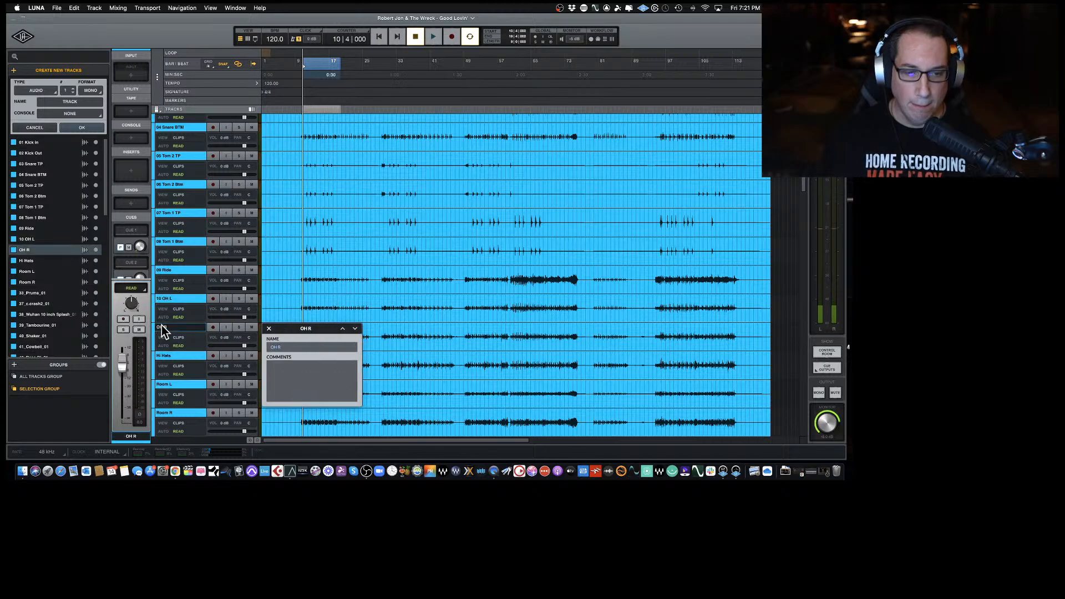
pyautogui.press('Left')
pyautogui.write('11')
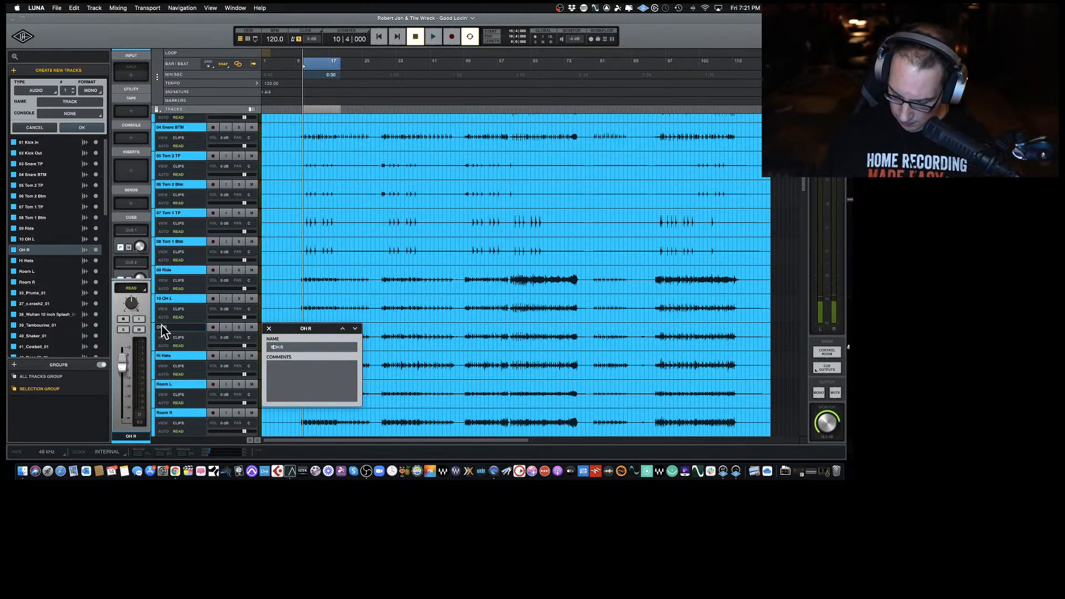
pyautogui.press('Return')
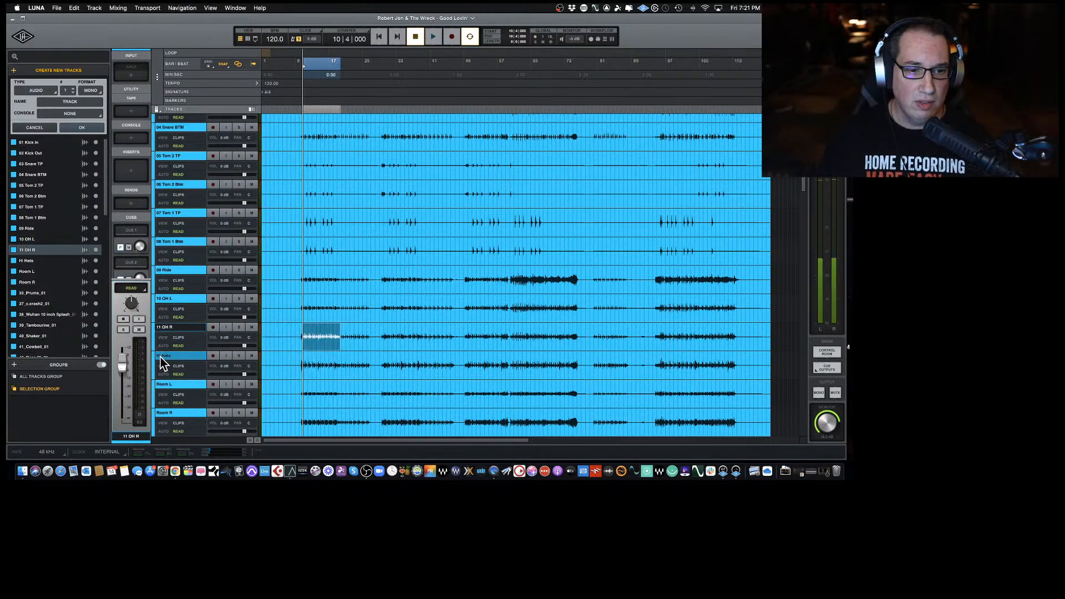
# Add the number 12 in front of the Hi Hats track's name.
pyautogui.doubleClick(163, 359)
pyautogui.press('Left')
pyautogui.write('12')
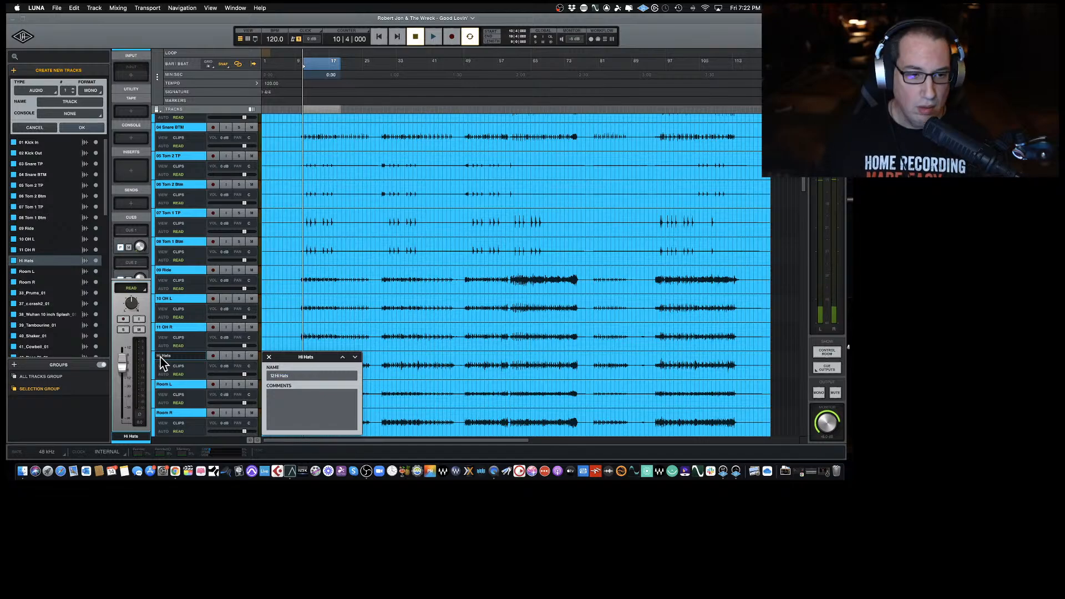
pyautogui.press('Return')
# Number the two room tracks by renaming them 13 Room L and 14 Room R.
pyautogui.scroll(-3, 166, 355)
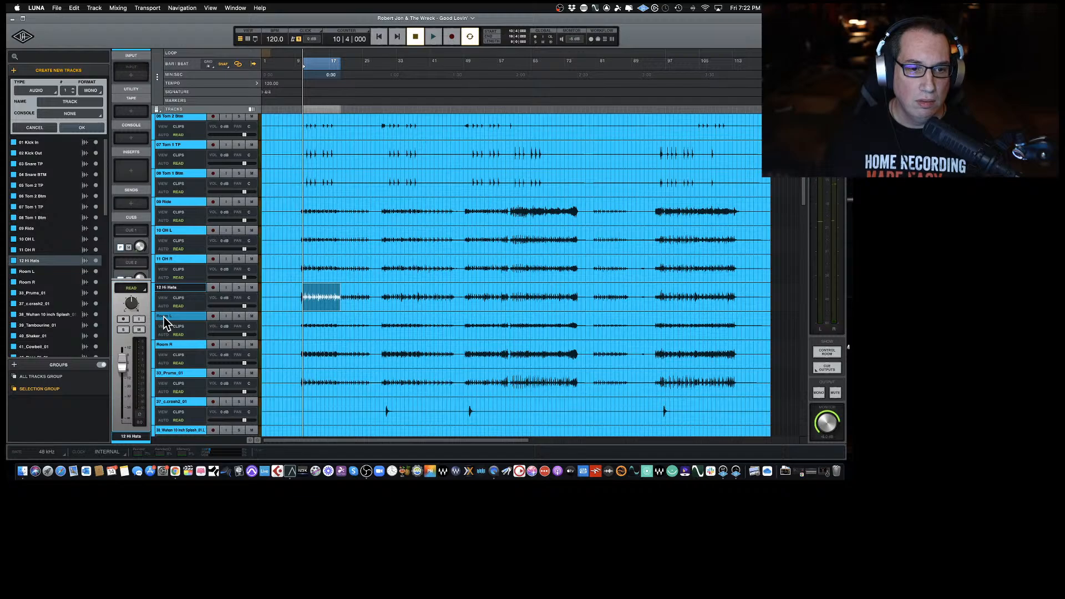
pyautogui.doubleClick(163, 317)
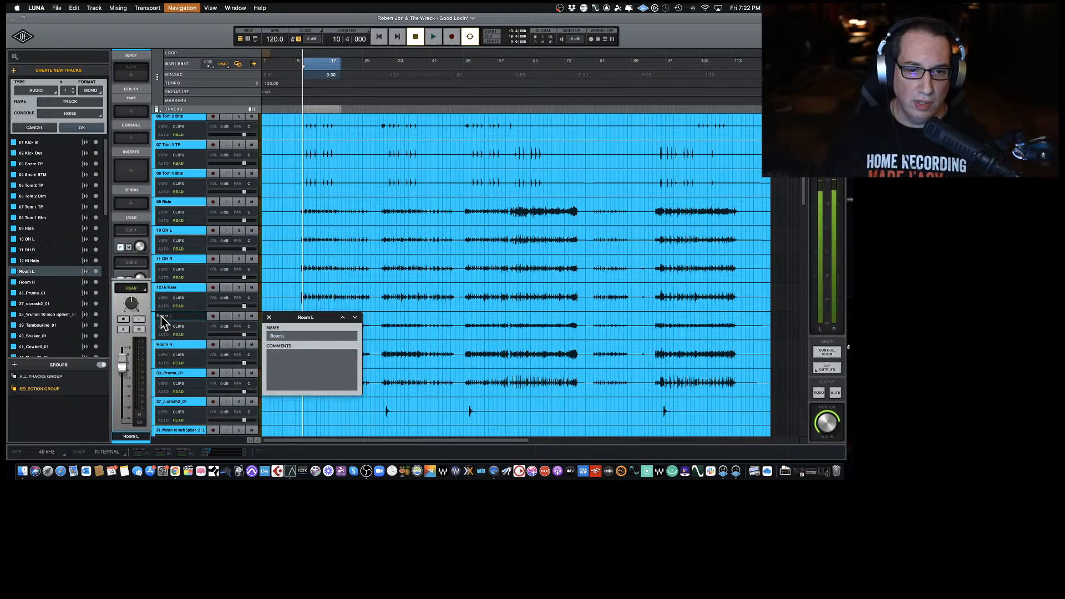
pyautogui.write('13 Room L')
pyautogui.press('Return')
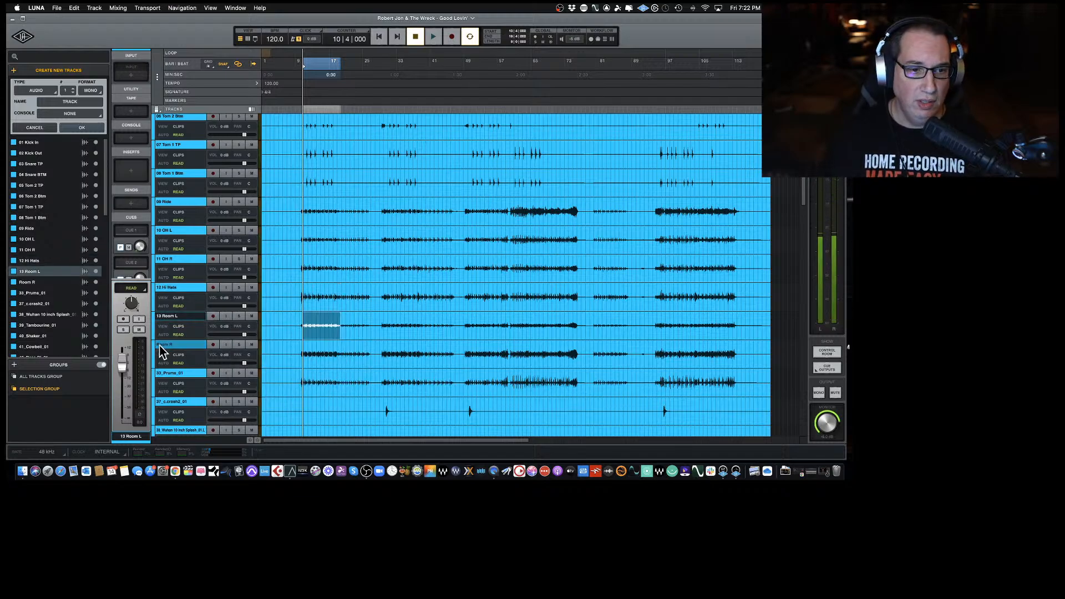
pyautogui.doubleClick(161, 344)
pyautogui.press('Left')
pyautogui.write('14')
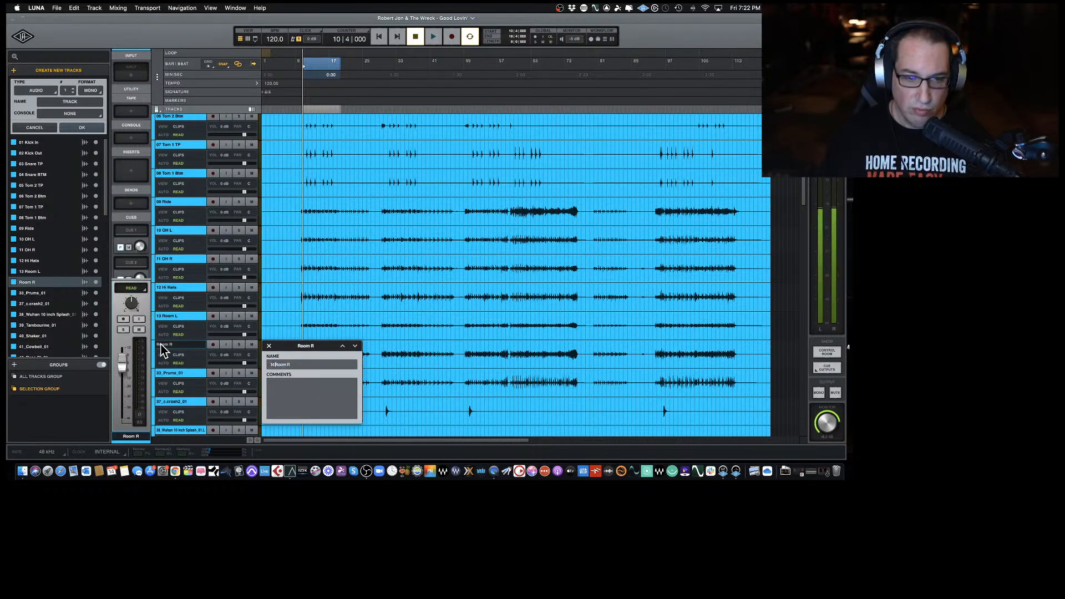
pyautogui.press('Return')
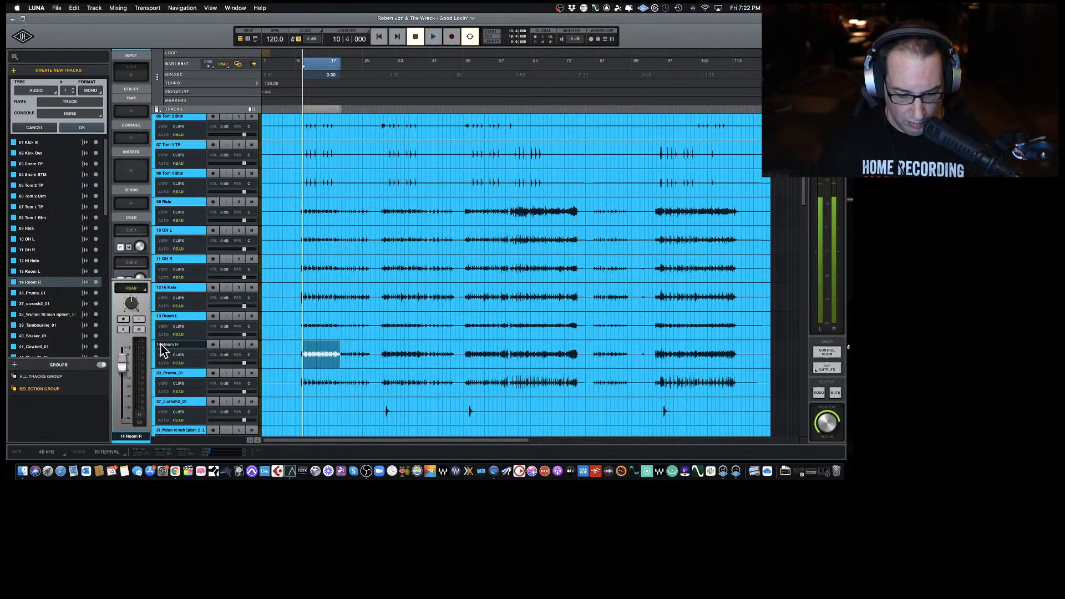
# Audition the 33_Prums_01 track with the looped section, comparing it in solo and in the full mix.
pyautogui.scroll(-1, 176, 364)
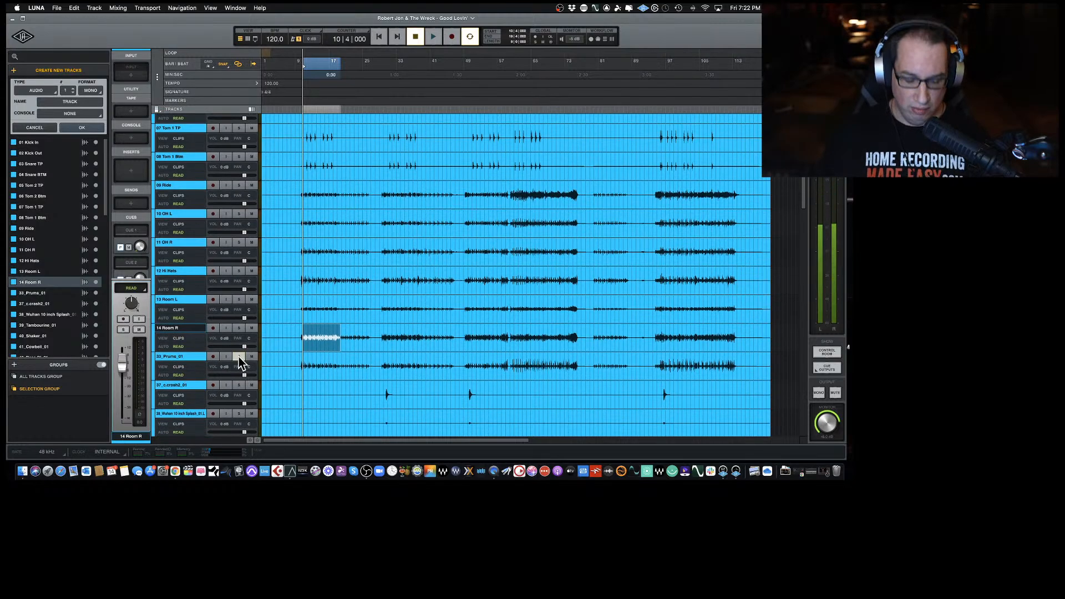
pyautogui.press('space')
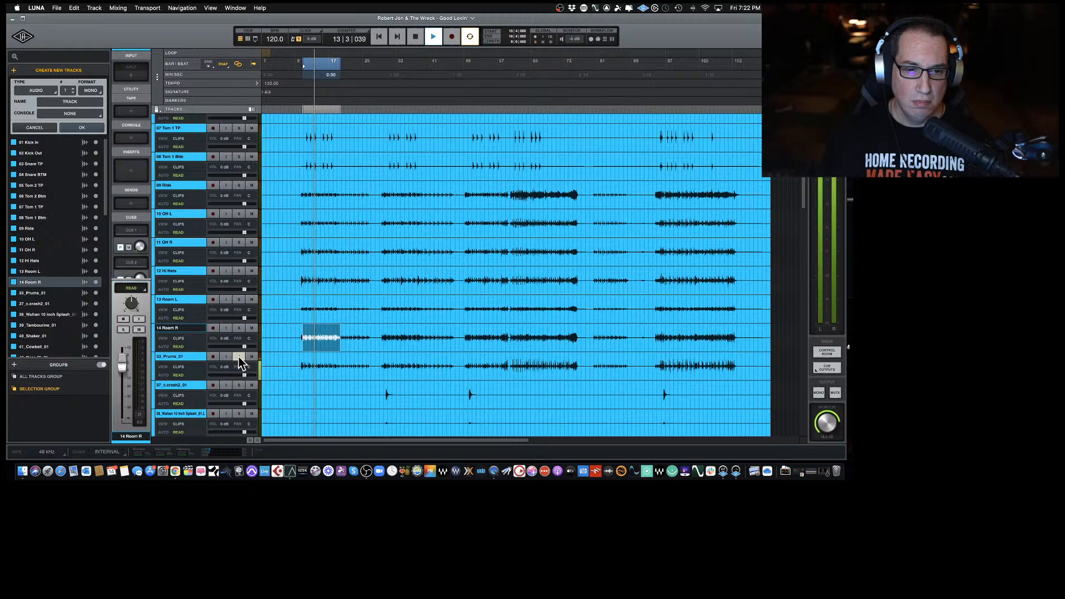
pyautogui.click(239, 357)
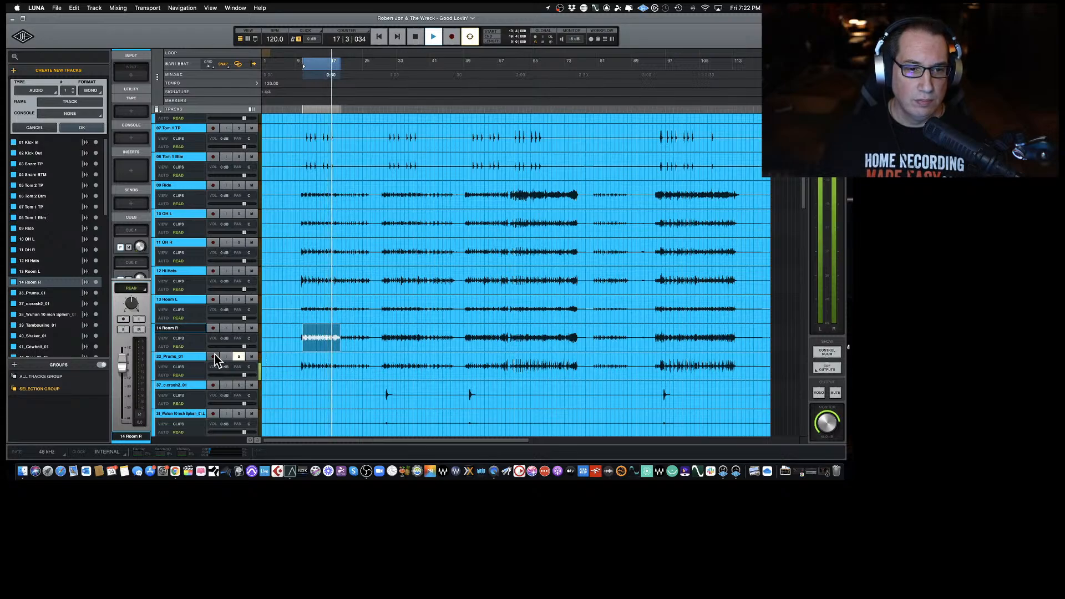
pyautogui.press('space')
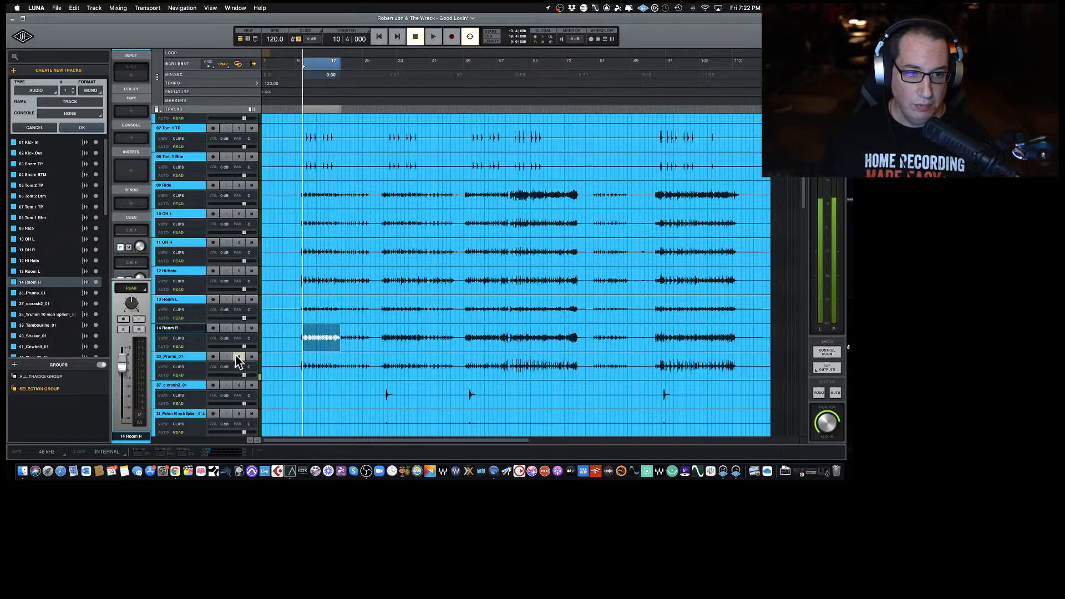
# Rename the 33_Prums_01 track as 15 Prums, removing its old number and suffix.
pyautogui.doubleClick(159, 358)
pyautogui.press('Left')
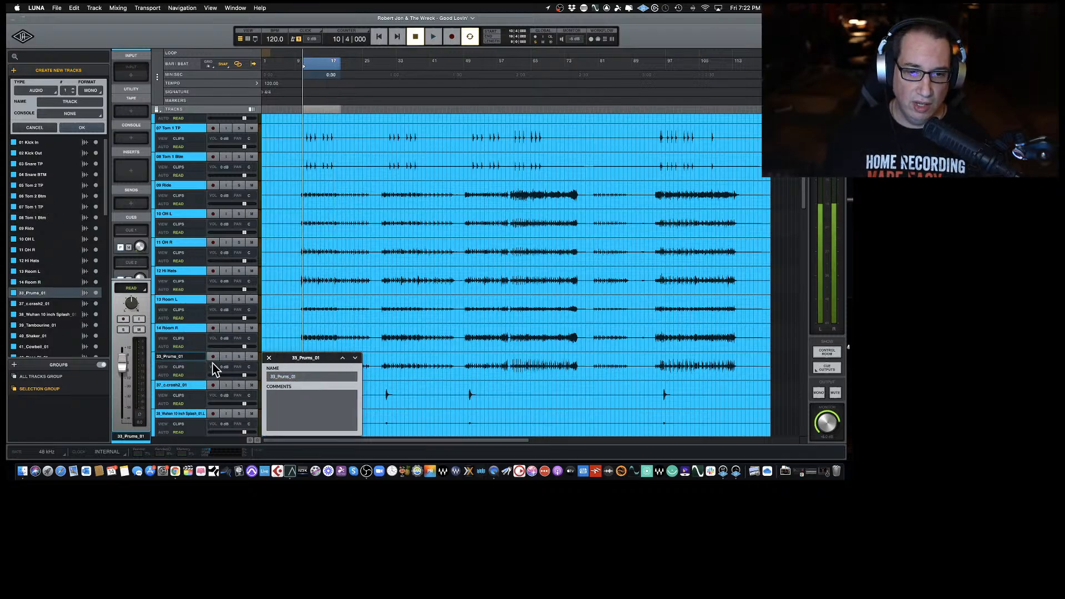
pyautogui.press('Delete')
pyautogui.press('Delete')
pyautogui.press('Delete')
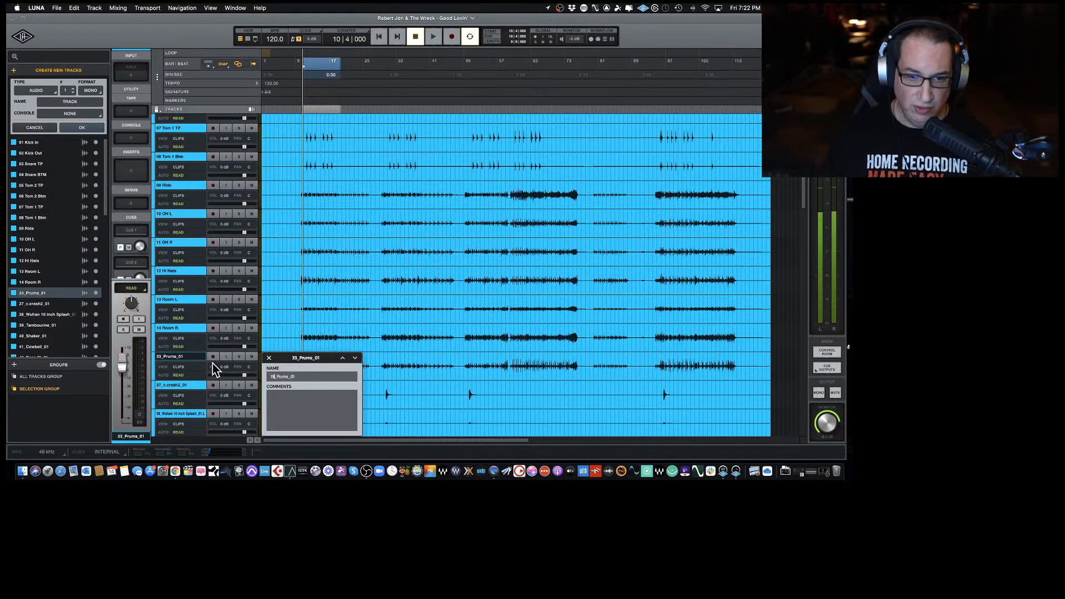
pyautogui.write('15')
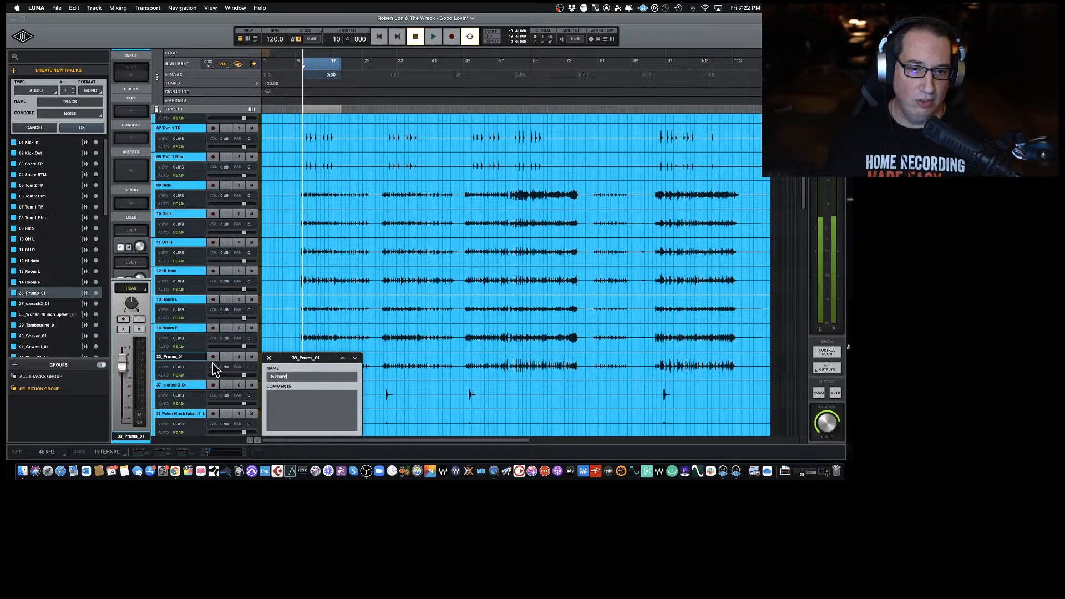
pyautogui.press('Return')
# Rename the second crash cymbal track, just below 15 Prums, as 16 Crash.
pyautogui.scroll(-1, 212, 364)
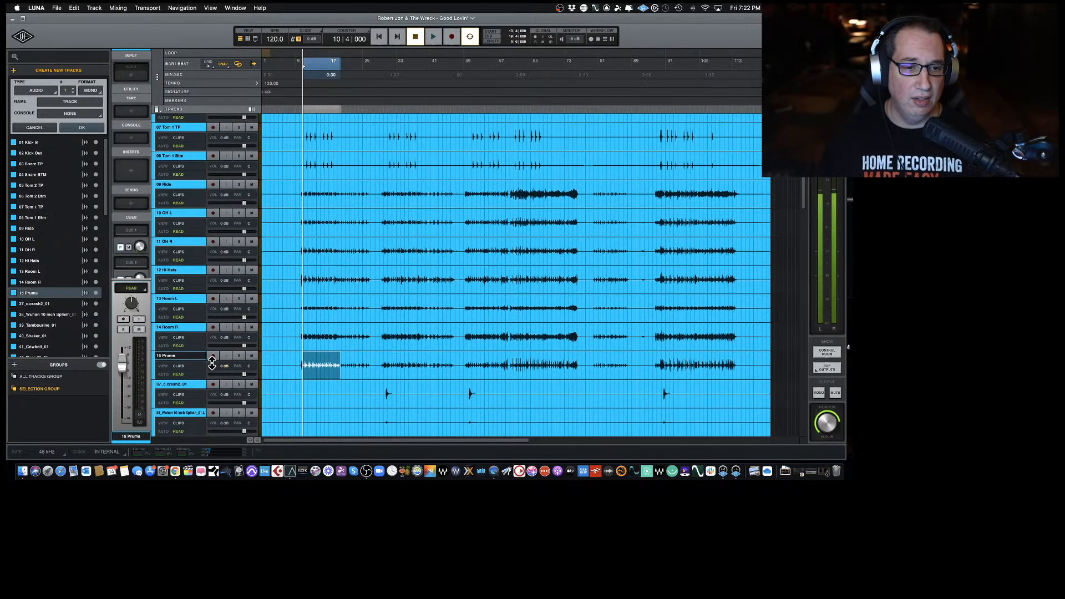
pyautogui.scroll(-3, 214, 378)
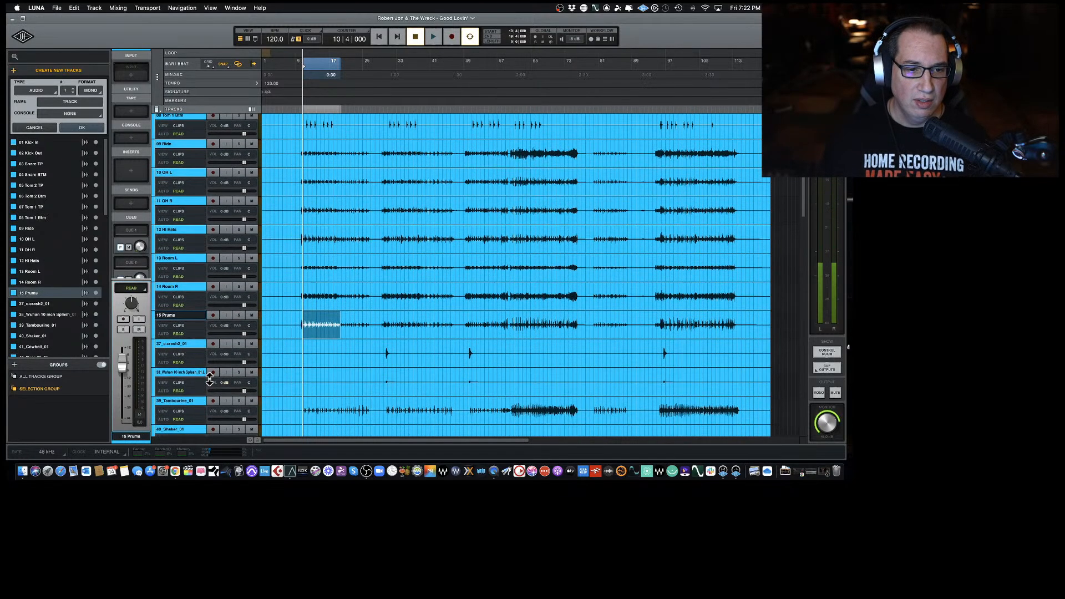
pyautogui.doubleClick(164, 344)
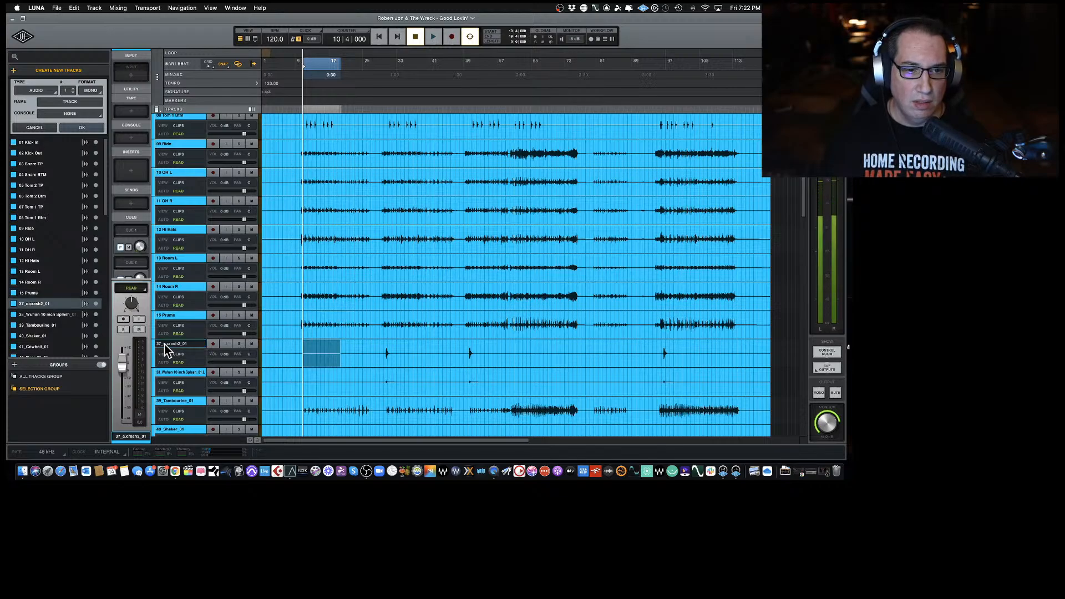
pyautogui.write('16')
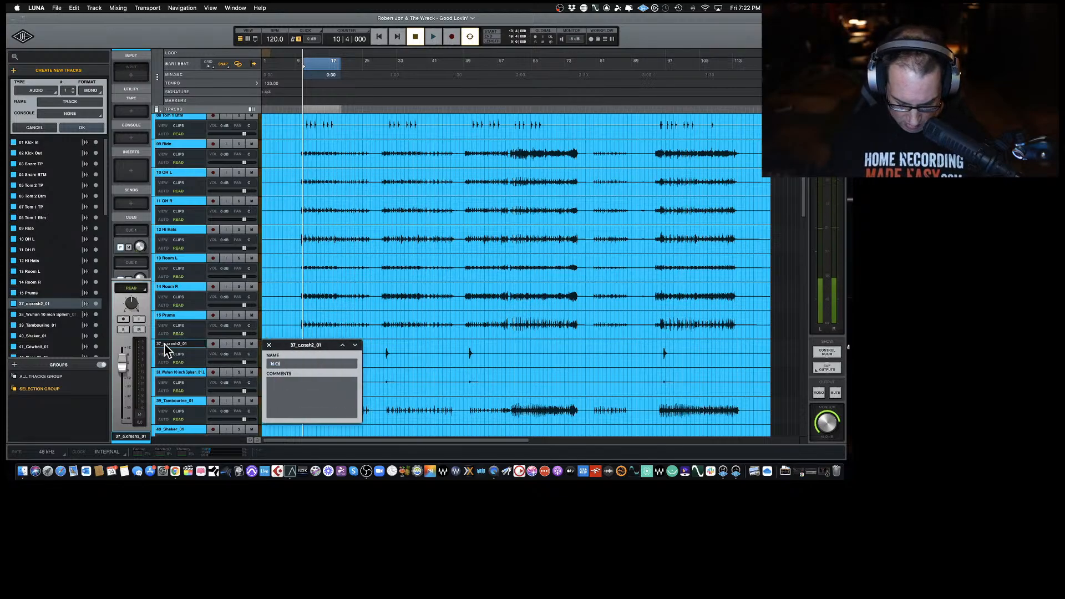
pyautogui.write(' Crash')
pyautogui.press('Return')
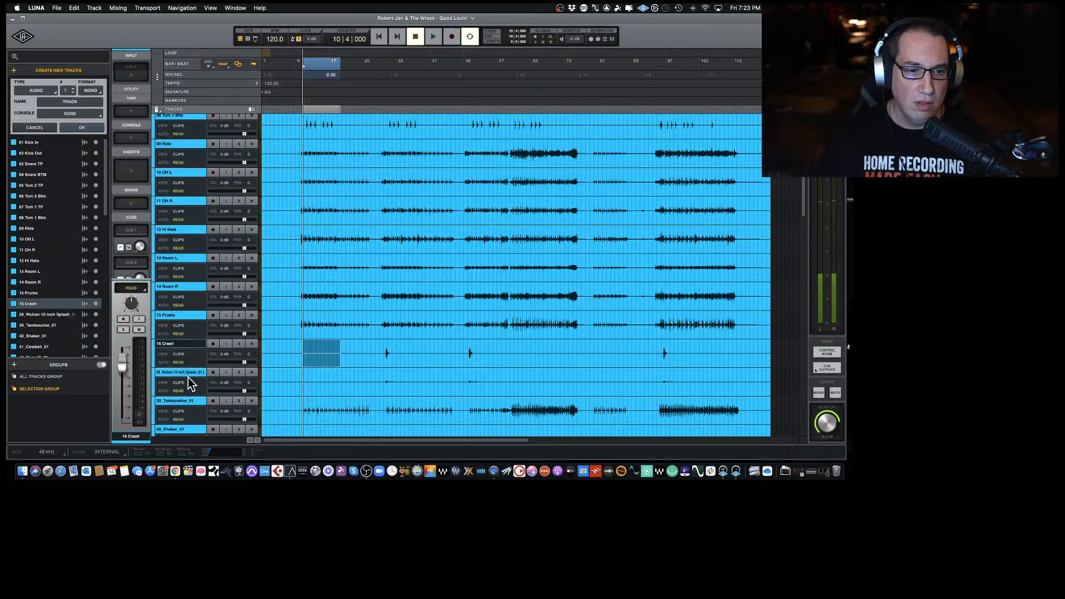
# Rename the Wuhan 10 inch Splash track as 17 Splash.
pyautogui.scroll(-1, 191, 358)
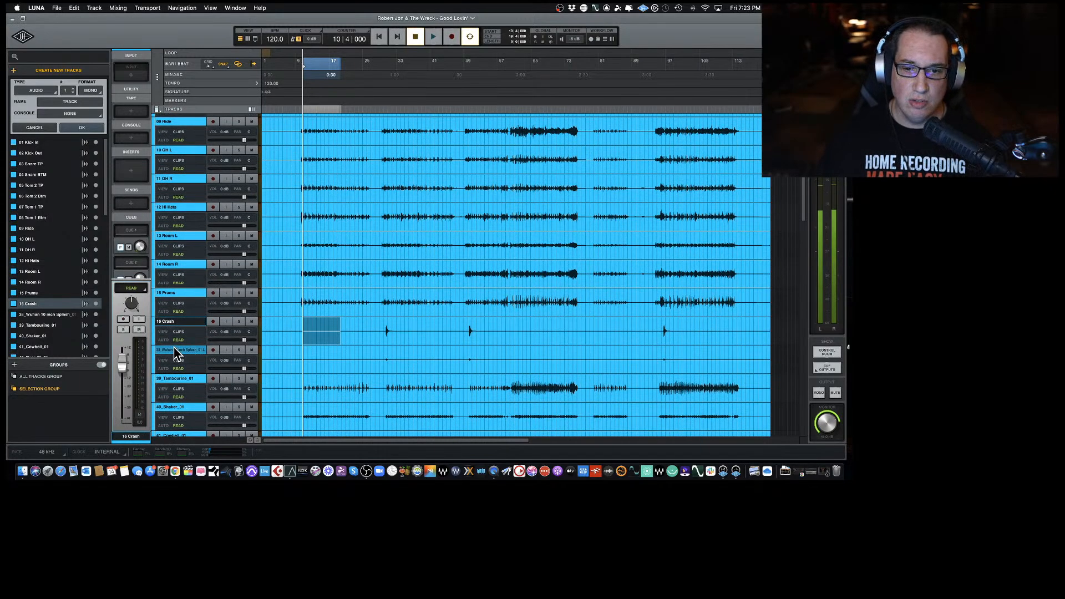
pyautogui.doubleClick(174, 353)
pyautogui.press('BackSpace')
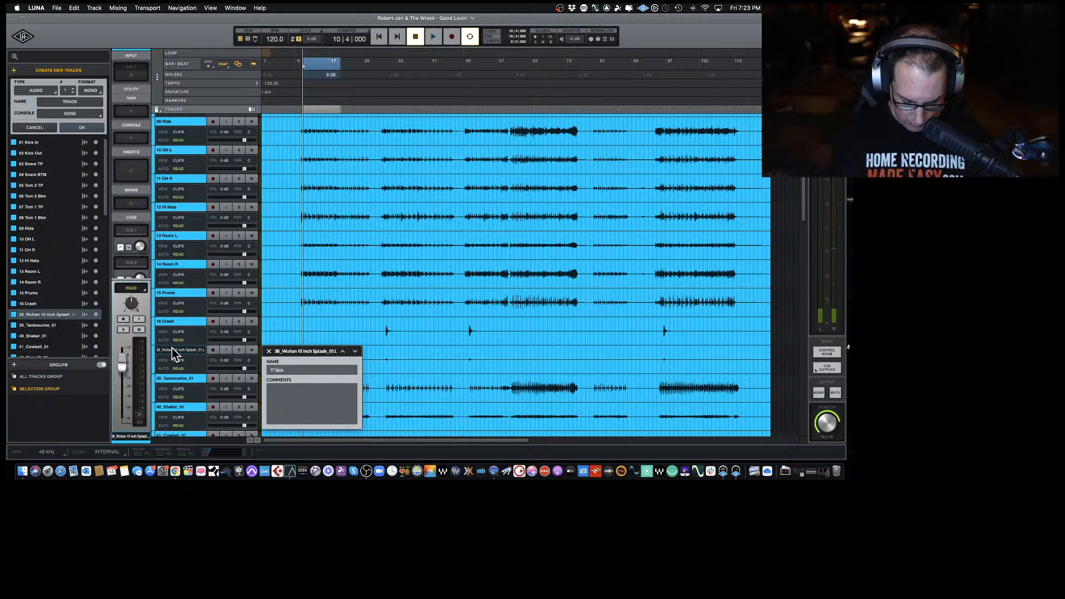
pyautogui.write('17 Spla')
pyautogui.press('BackSpace')
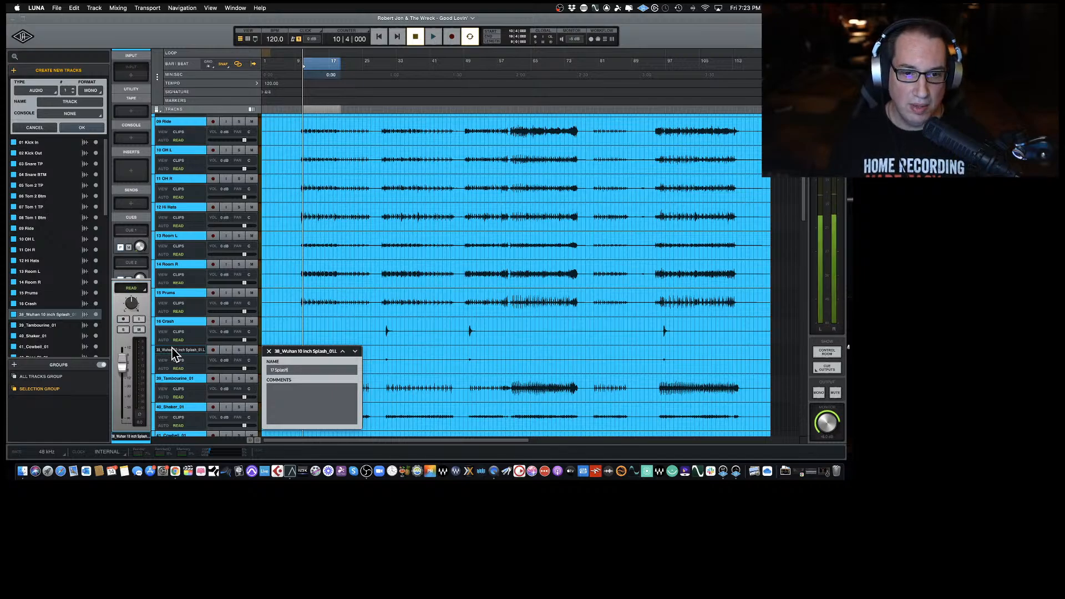
pyautogui.press('Return')
# Rename the tambourine track as 18 Tambo and the shaker track as 19 Shaker.
pyautogui.scroll(-1, 180, 358)
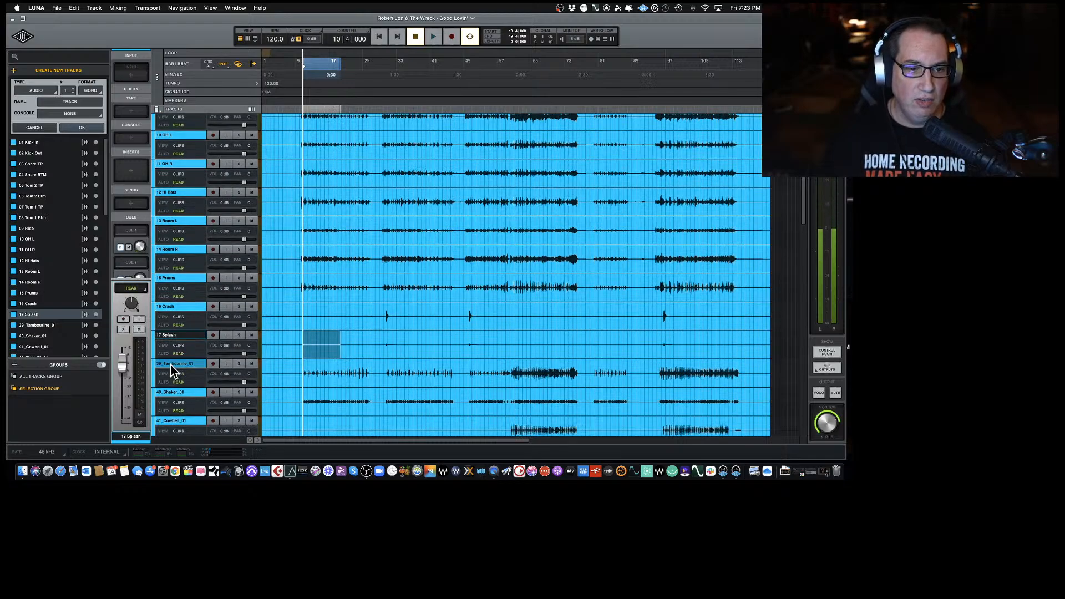
pyautogui.doubleClick(173, 365)
pyautogui.write('18 Tambo')
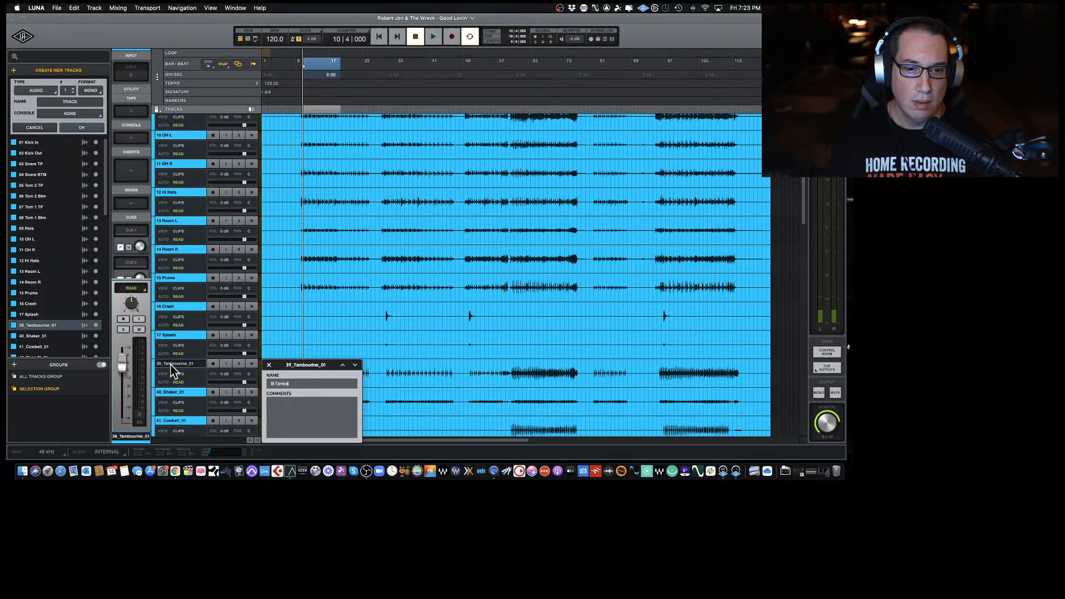
pyautogui.press('Return')
pyautogui.scroll(-1, 172, 371)
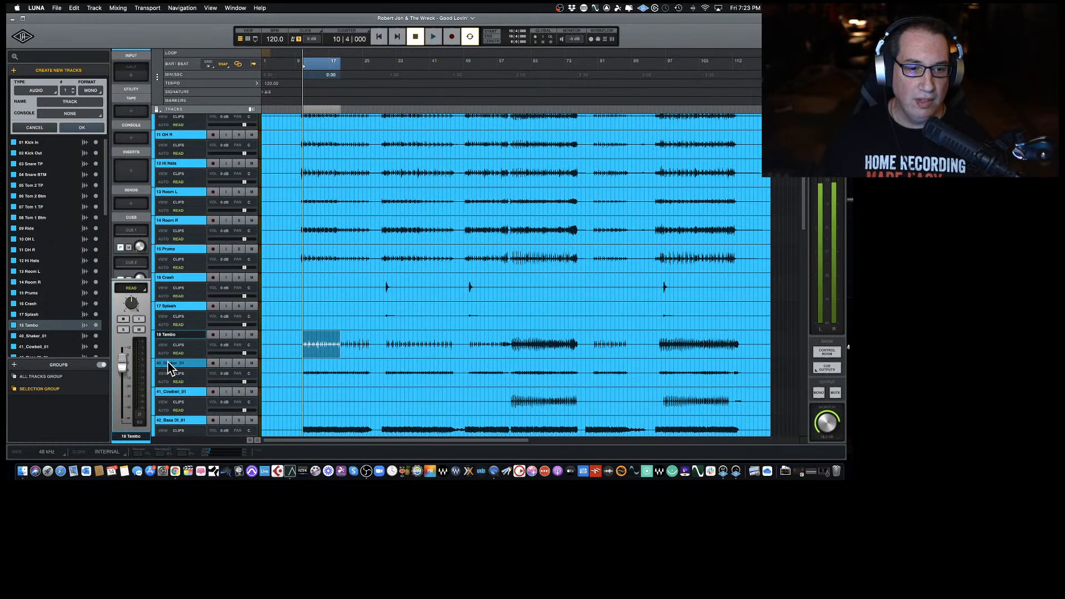
pyautogui.doubleClick(170, 369)
pyautogui.write('19 Shaker')
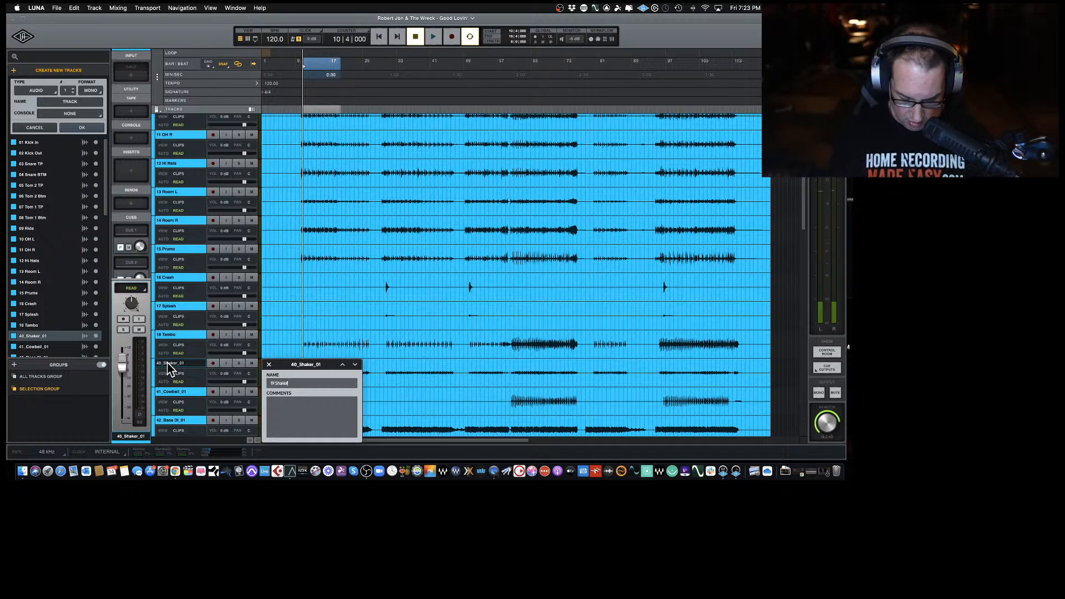
pyautogui.press('Return')
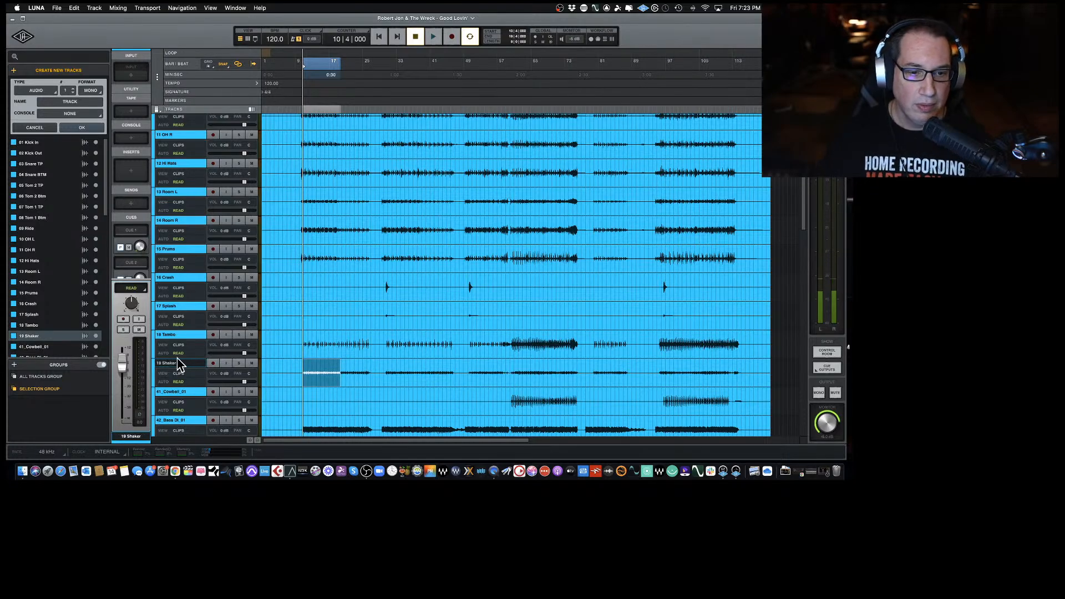
# Rename the 41_Cowbell_01 track as 20 Cowbell.
pyautogui.scroll(-1, 174, 367)
pyautogui.doubleClick(176, 370)
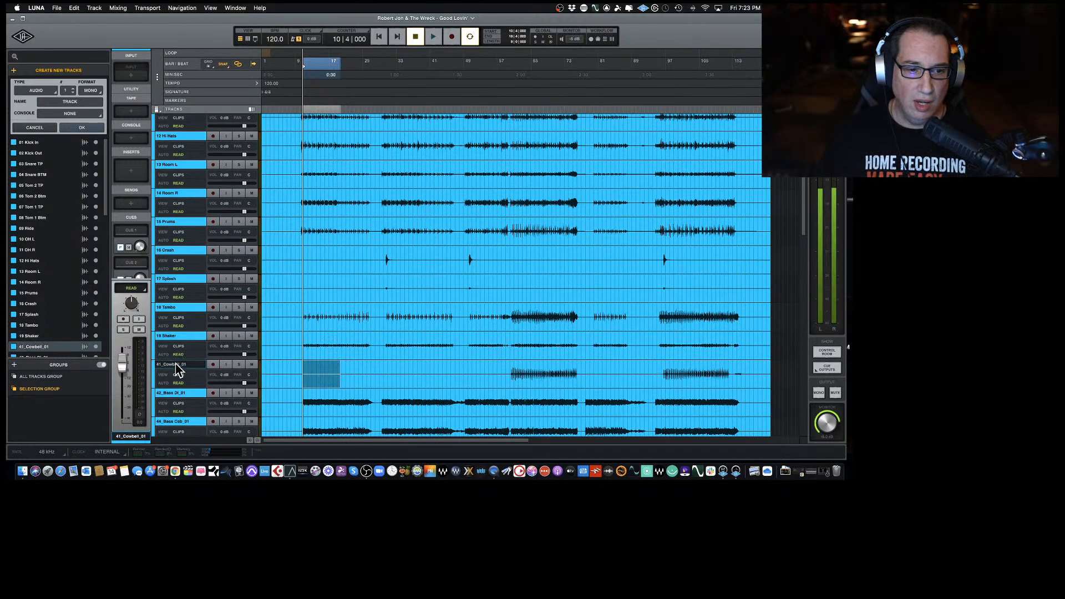
pyautogui.write('20 Co')
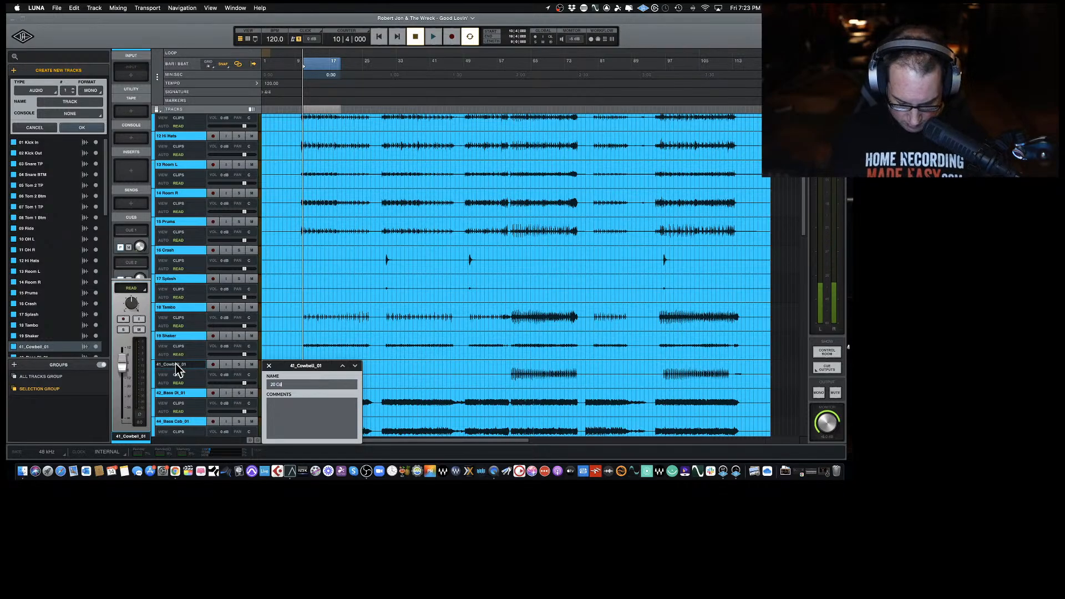
pyautogui.write('wbell')
pyautogui.press('Return')
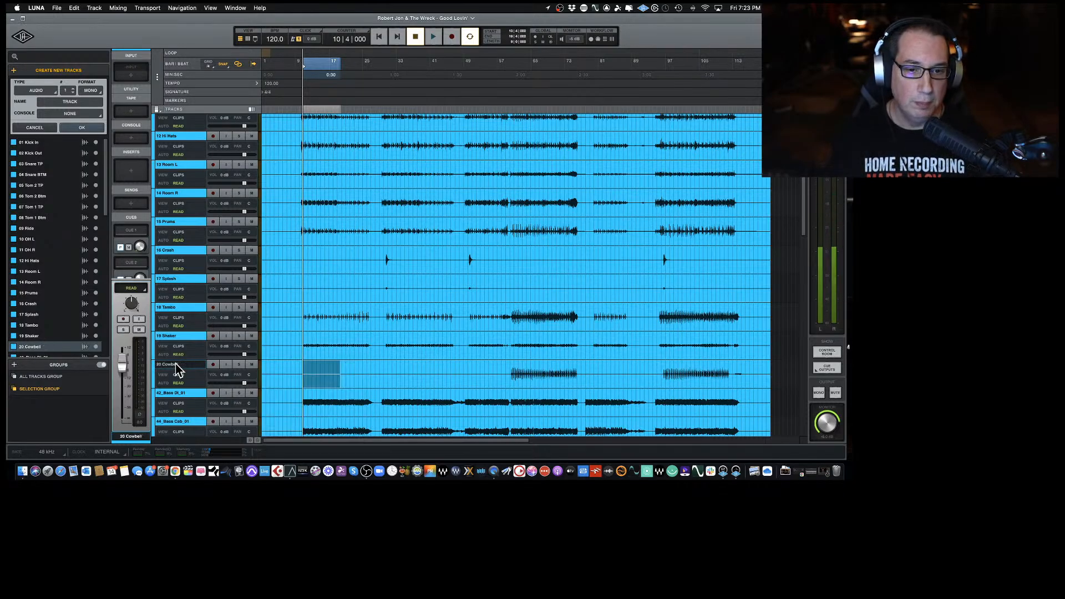
# Number the two bass tracks by renaming them 21 Bass DI and 22 Bass Cab.
pyautogui.scroll(-2, 177, 368)
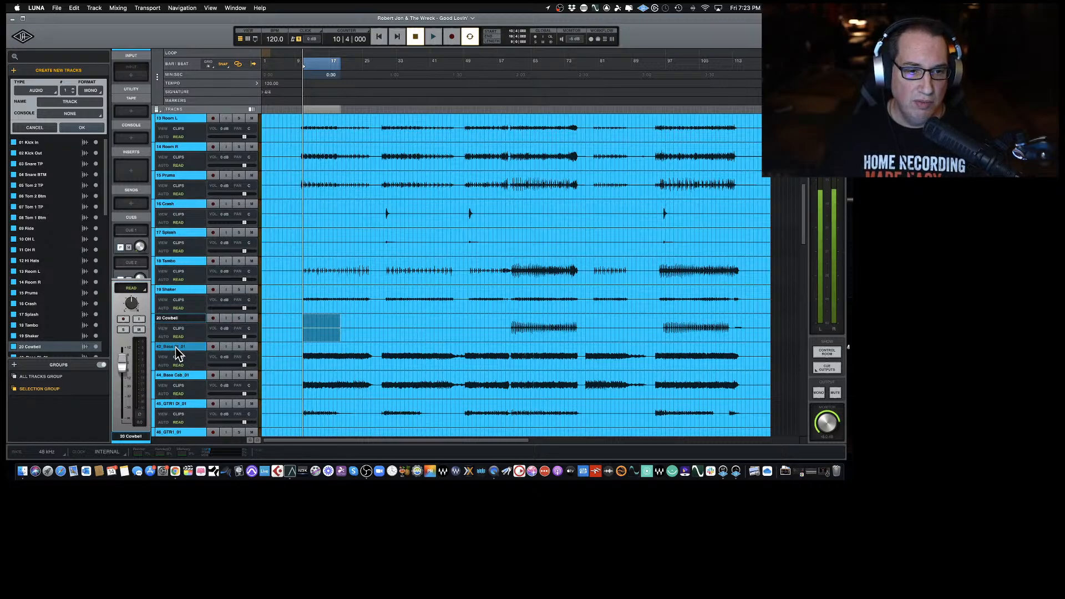
pyautogui.doubleClick(176, 348)
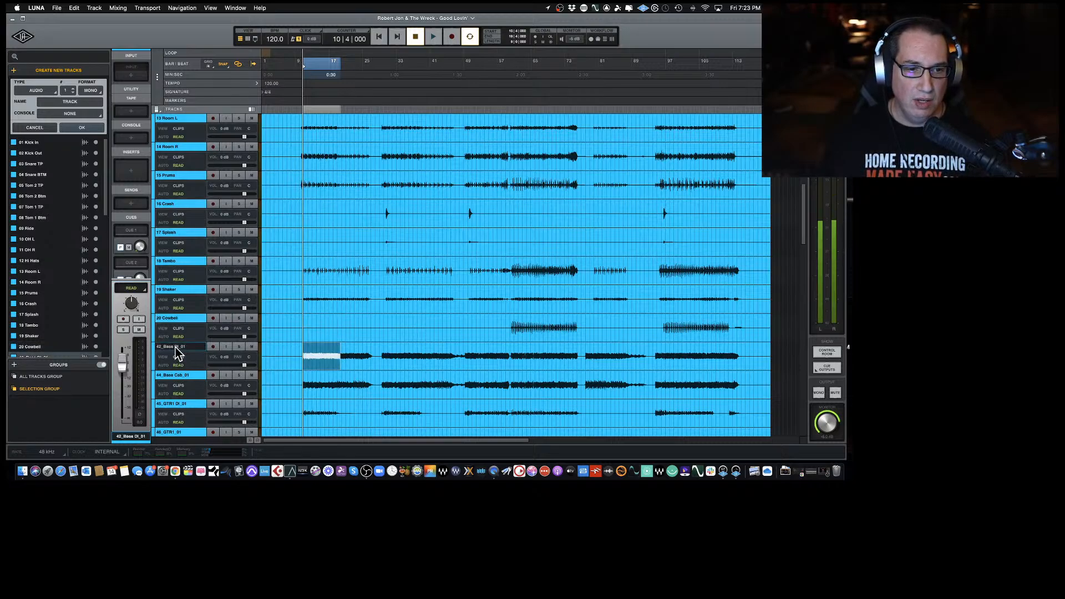
pyautogui.write('21 Ba')
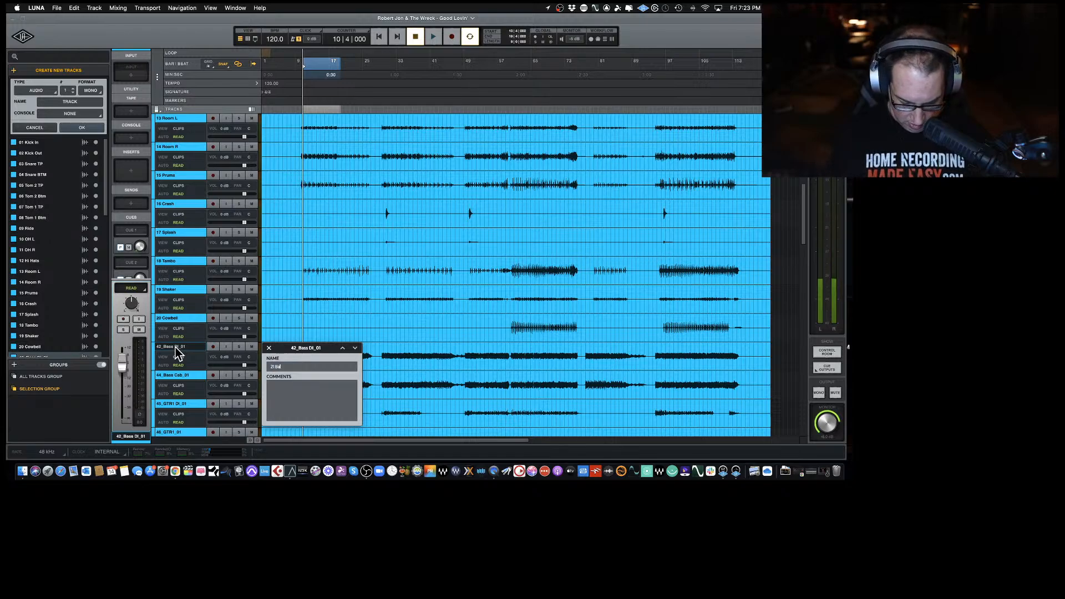
pyautogui.write('ss DI')
pyautogui.press('Return')
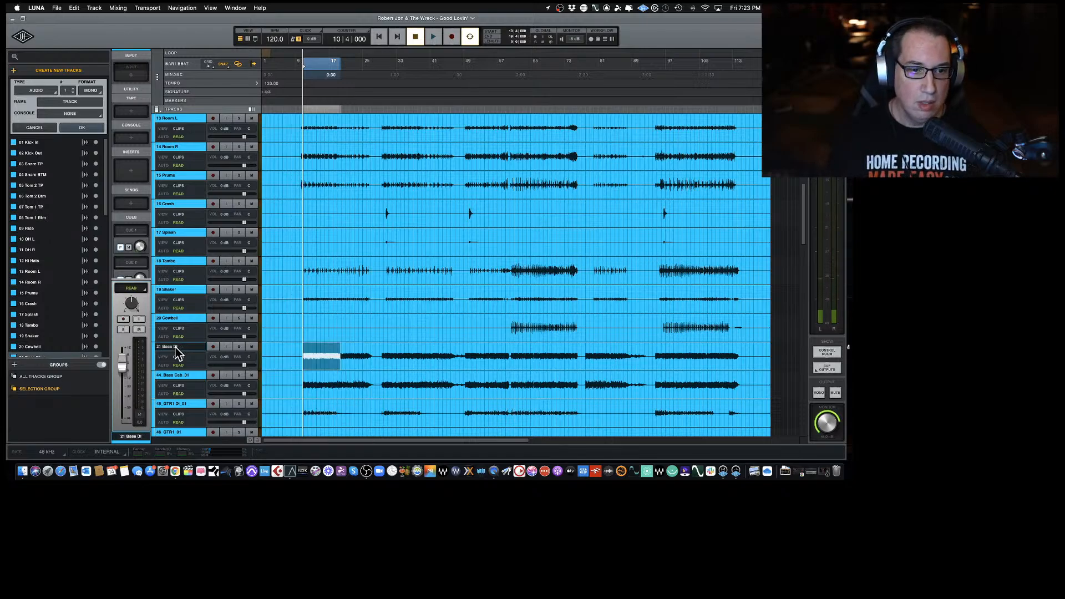
pyautogui.doubleClick(165, 378)
pyautogui.write('22')
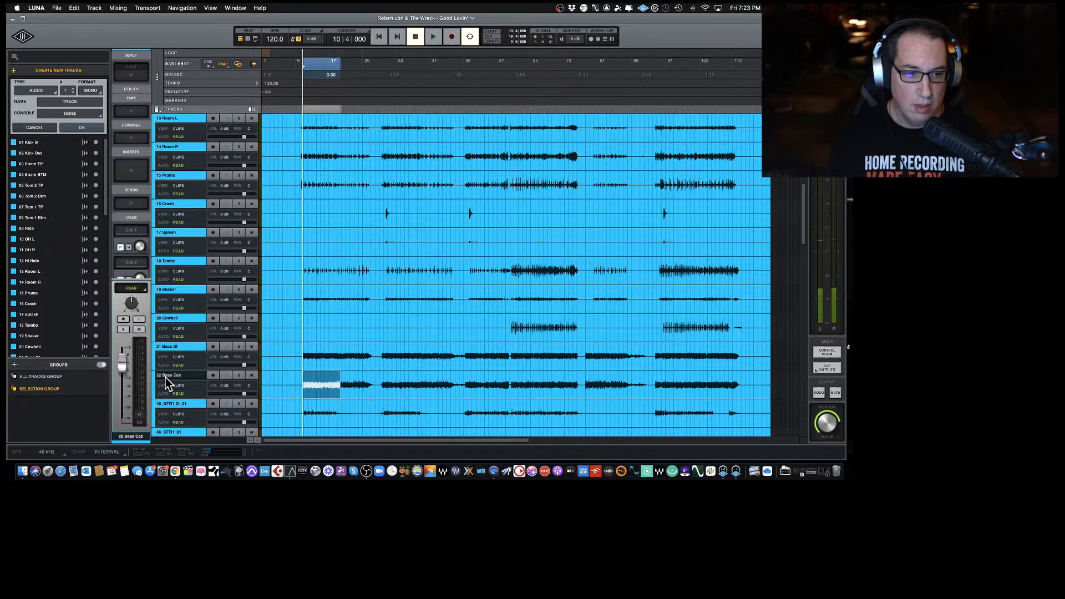
pyautogui.press('Return')
# Audition the GTR1 DI track and the GTR1 track directly below it in solo over the looped section.
pyautogui.scroll(-2, 182, 353)
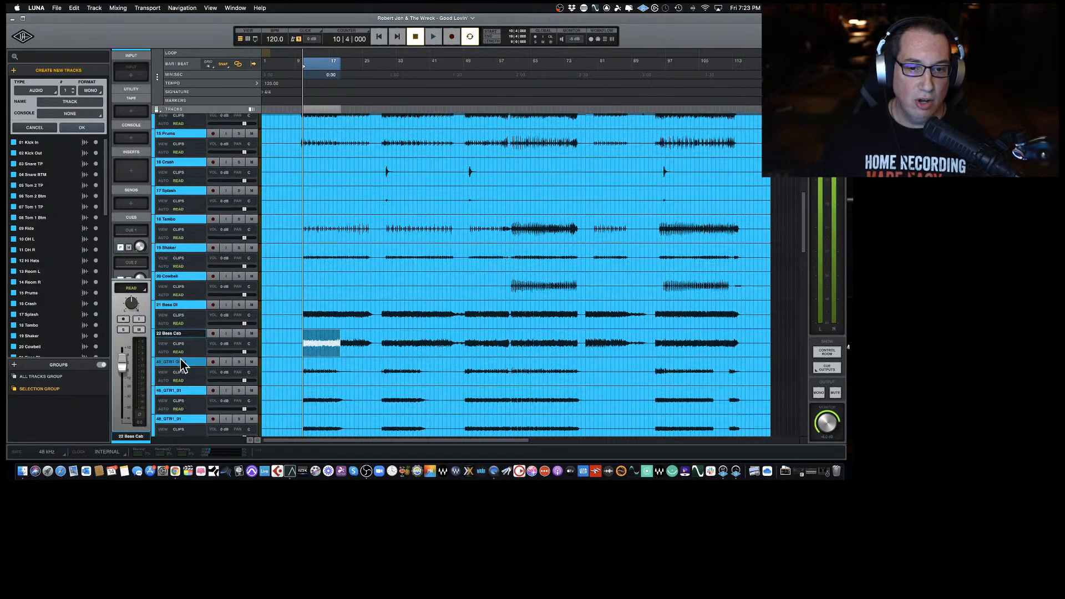
pyautogui.scroll(-3, 182, 361)
pyautogui.scroll(-2, 183, 366)
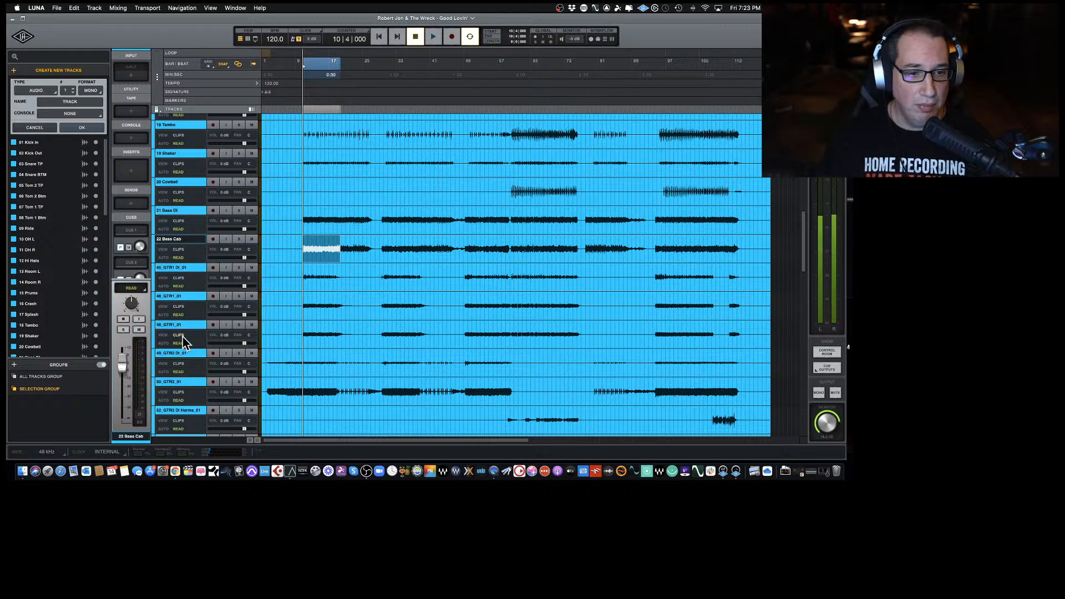
pyautogui.click(238, 267)
pyautogui.press('space')
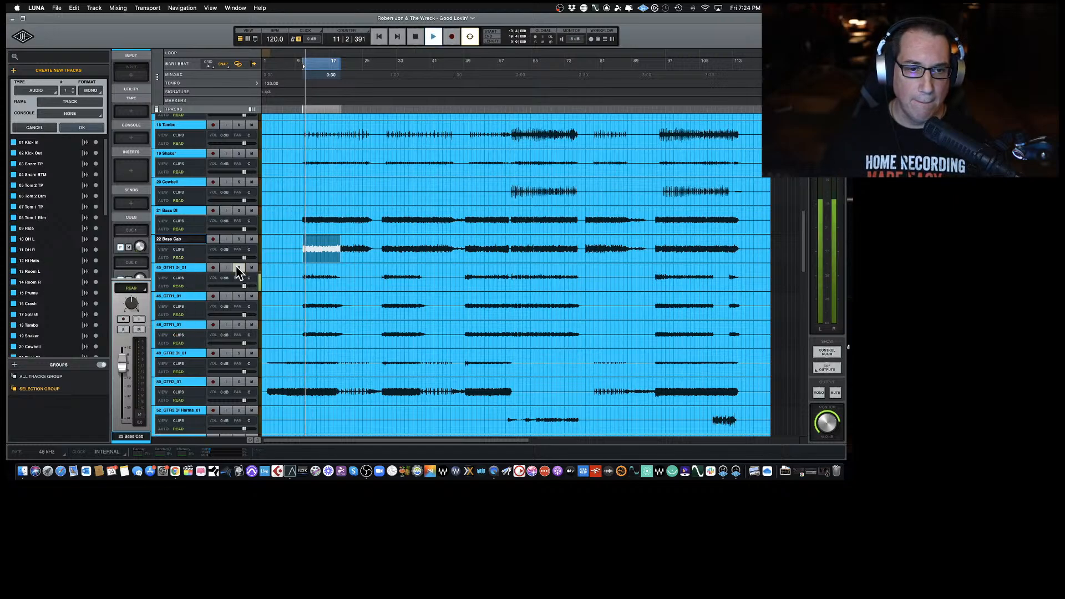
pyautogui.press('space')
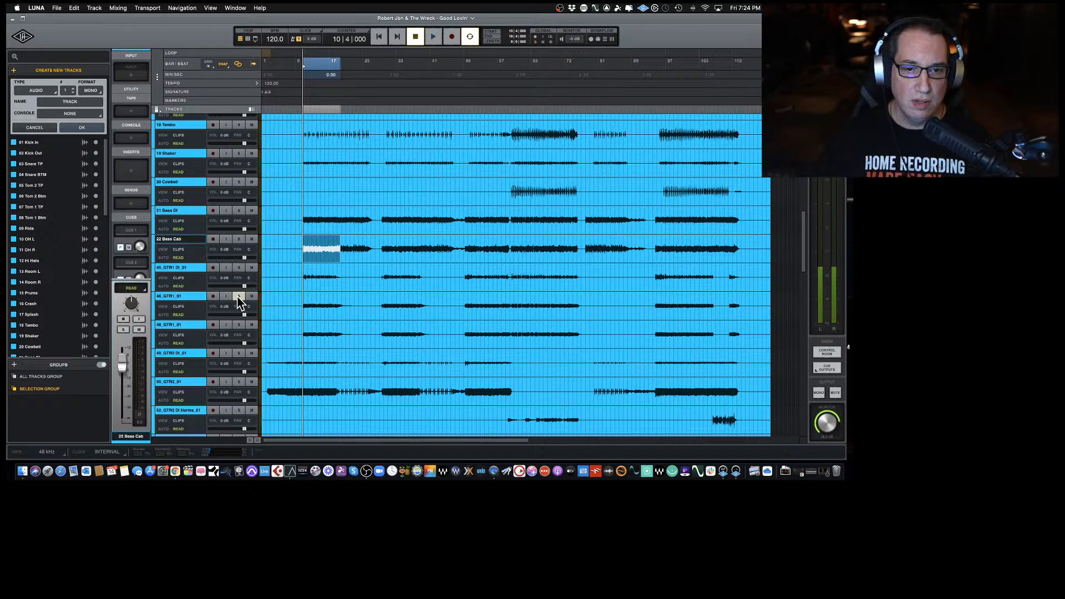
pyautogui.press('space')
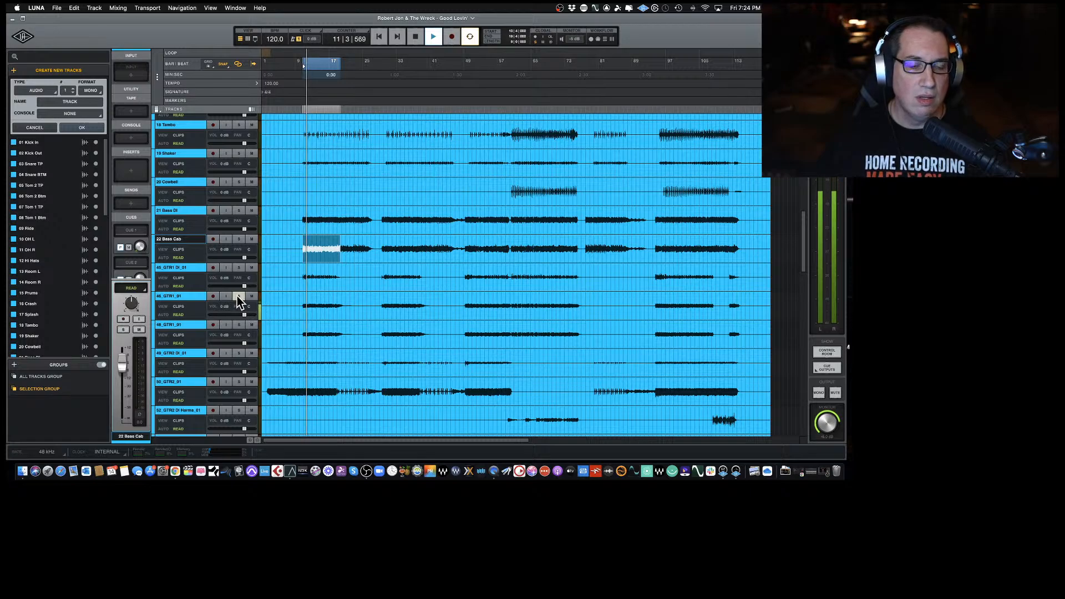
pyautogui.press('space')
# Rename the 45_GTR1 DI_01 track as 23 GTR 1 DI.
pyautogui.click(176, 270)
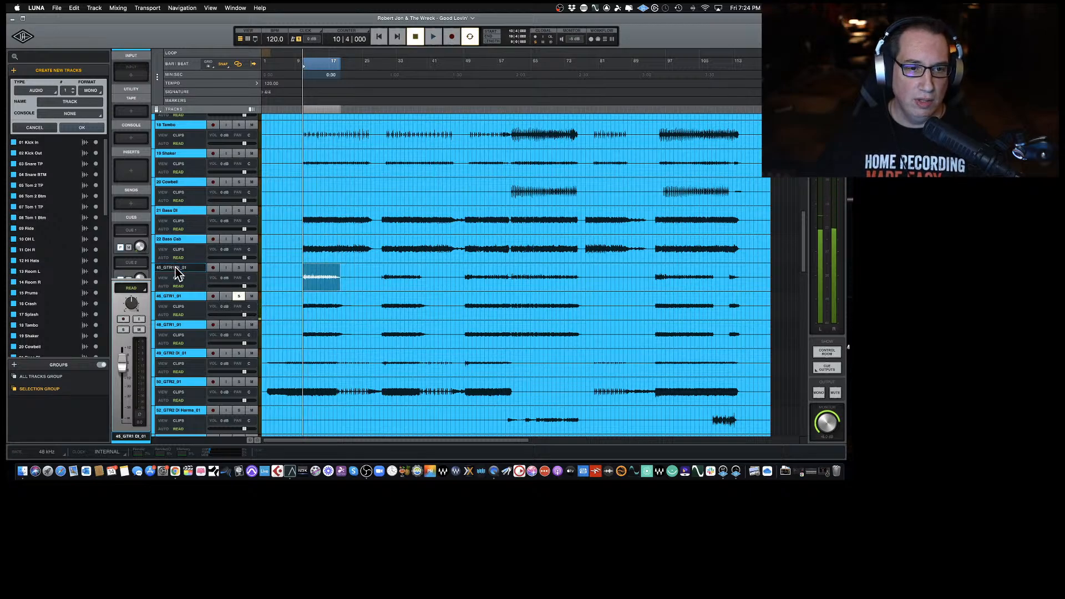
pyautogui.doubleClick(175, 269)
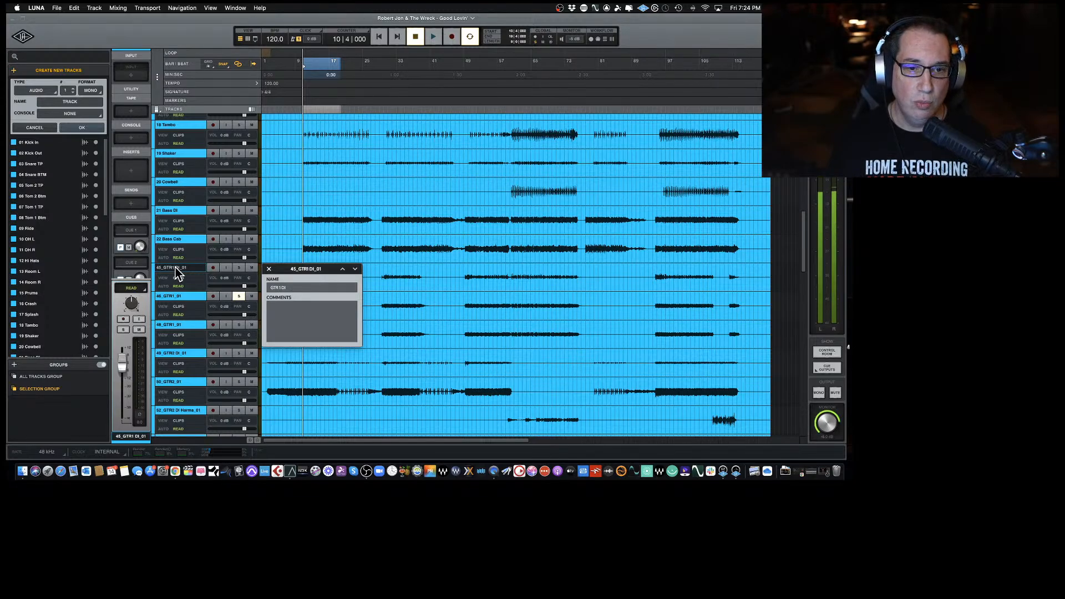
pyautogui.press('Left')
pyautogui.press('Left')
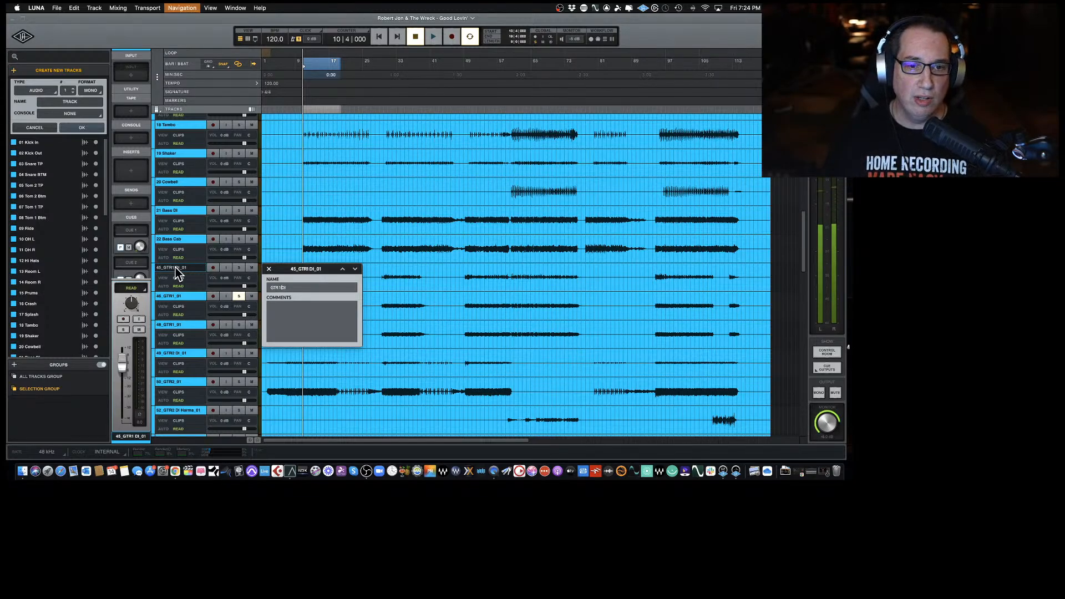
pyautogui.press('Left')
pyautogui.write('2')
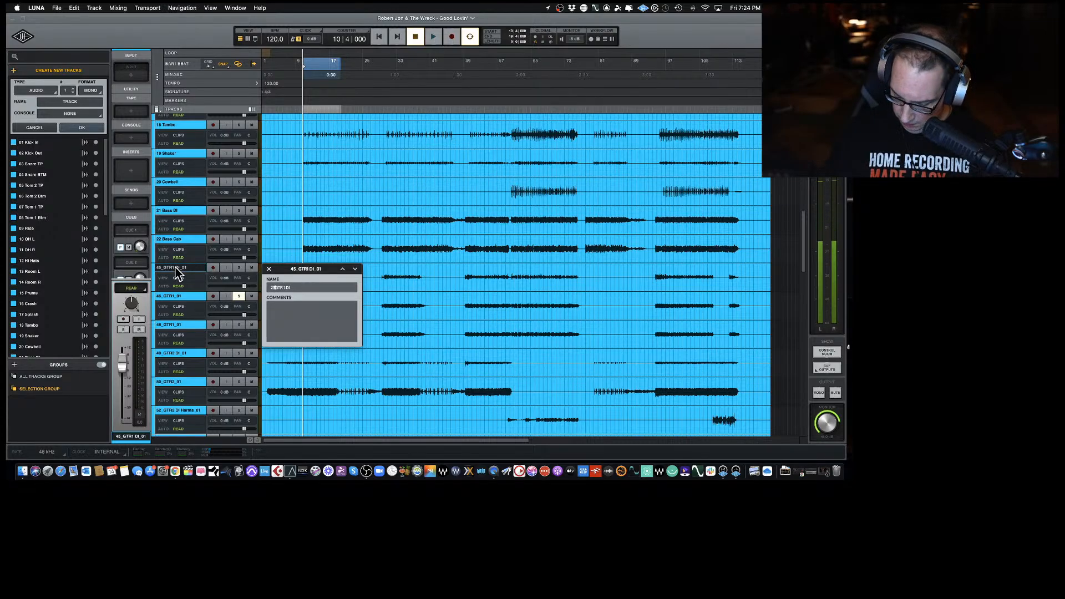
pyautogui.write('3')
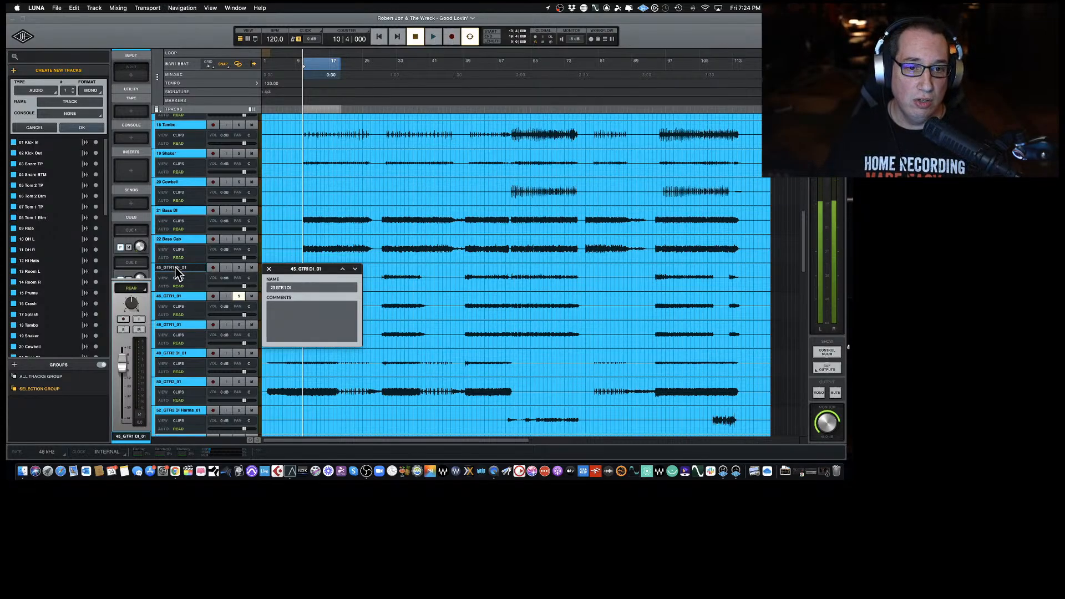
pyautogui.press('Return')
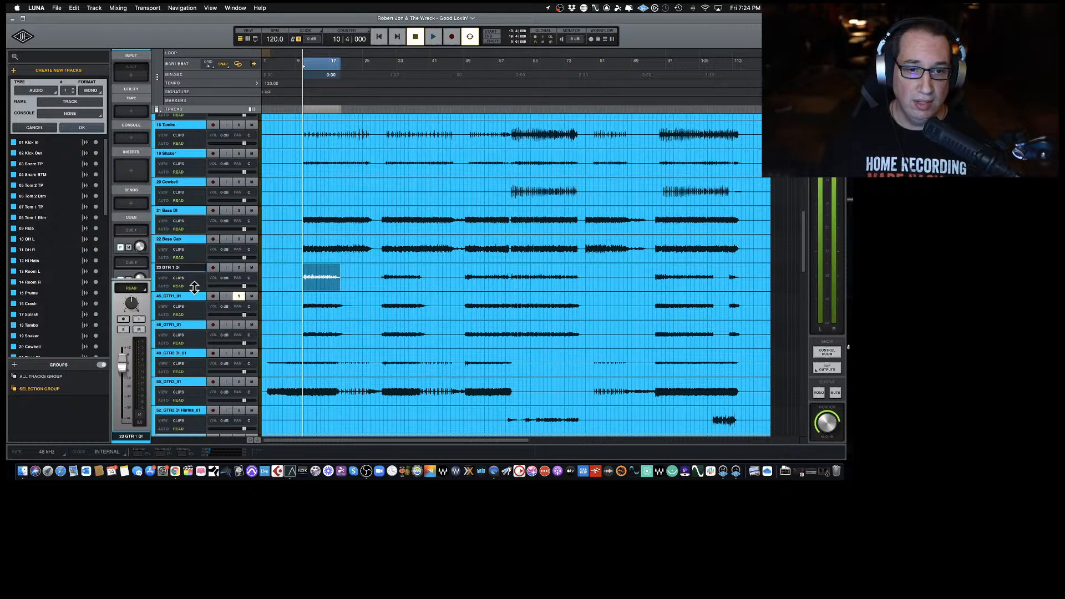
# Rename the 46_GTR1_01 track as 24 GTR 1.
pyautogui.doubleClick(172, 297)
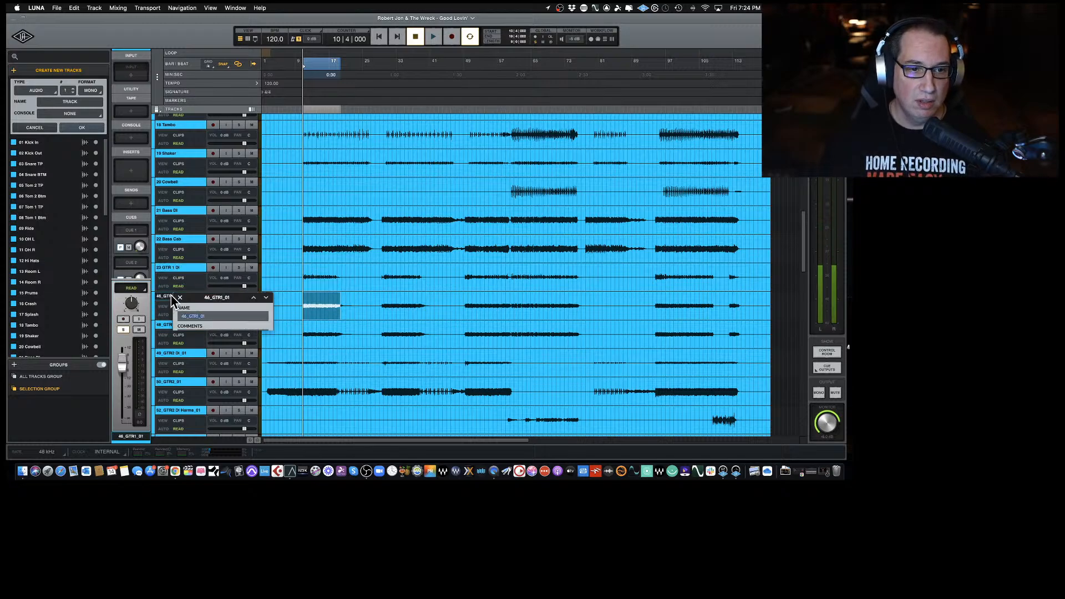
pyautogui.write('24 GTR 1')
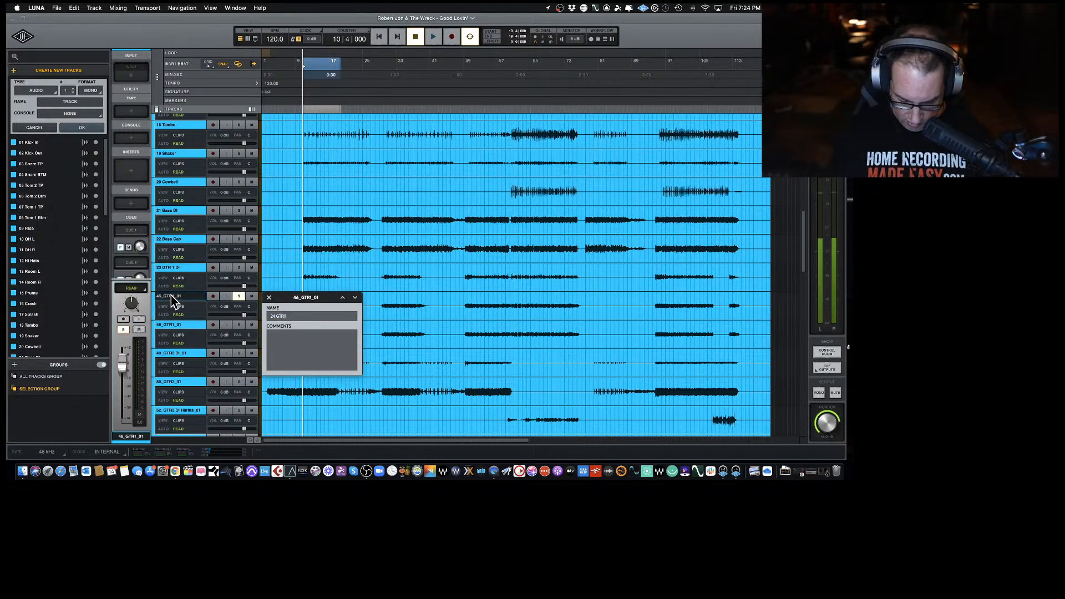
pyautogui.press('Return')
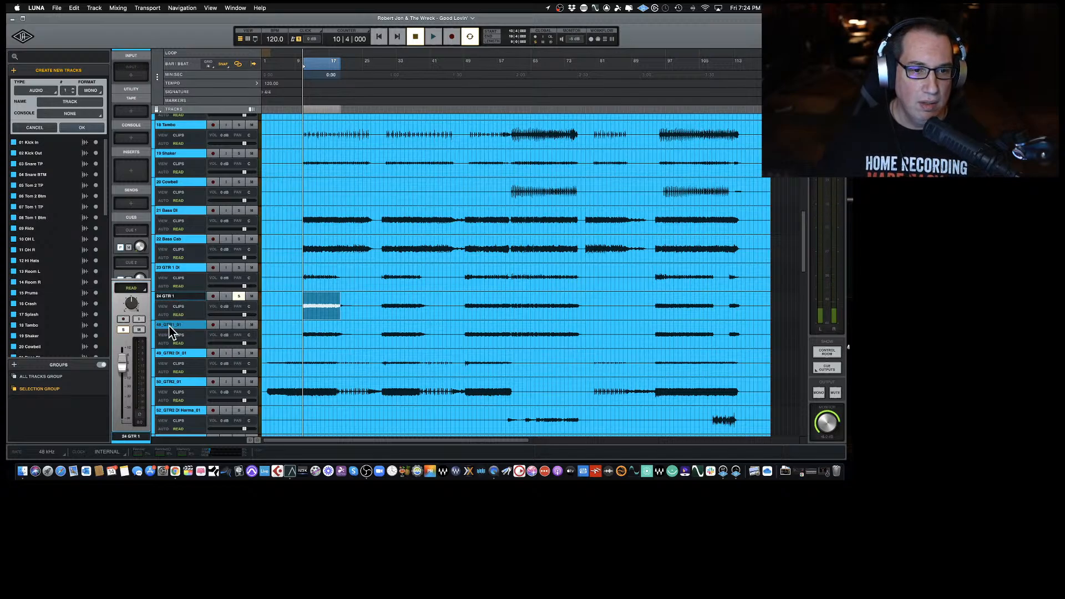
# Audition the 48_GTR1_01 track in solo over the looped section, adding the 24 GTR 1 track to compare the two.
pyautogui.click(239, 325)
pyautogui.click(239, 296)
pyautogui.press('space')
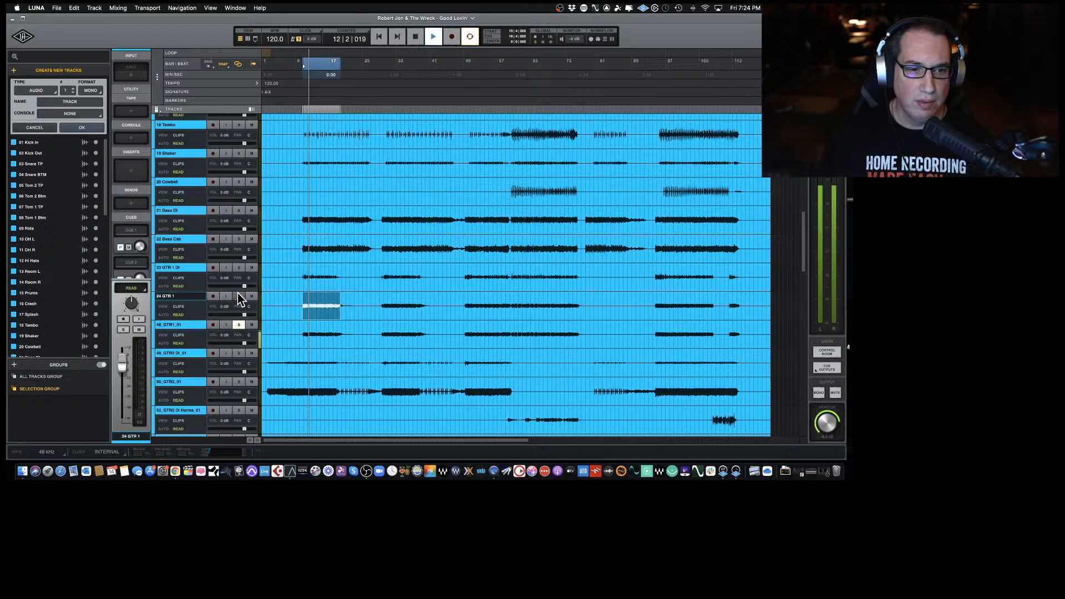
pyautogui.click(238, 295)
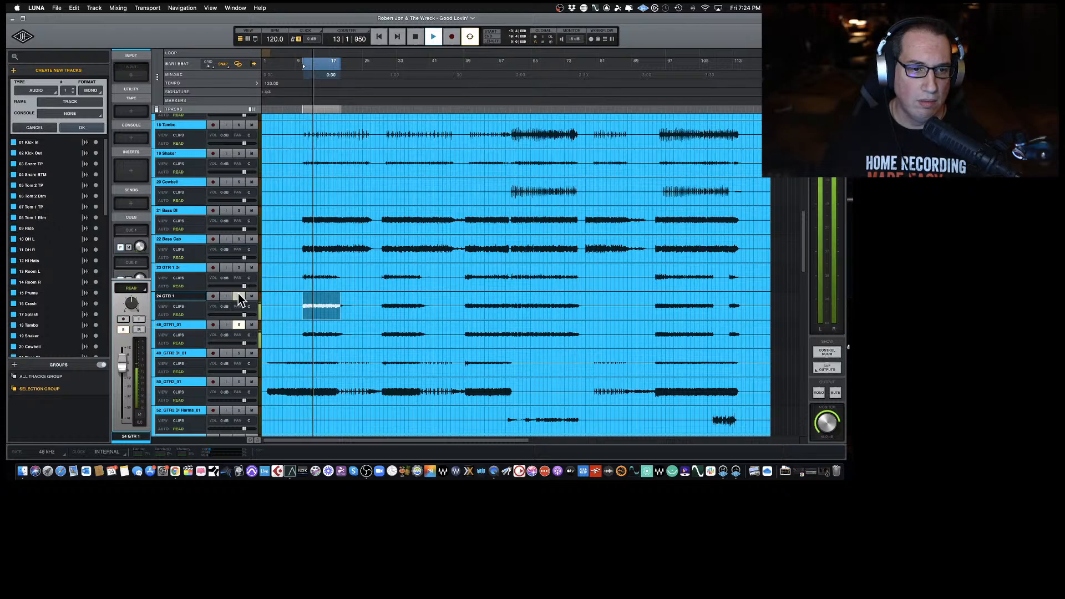
pyautogui.press('space')
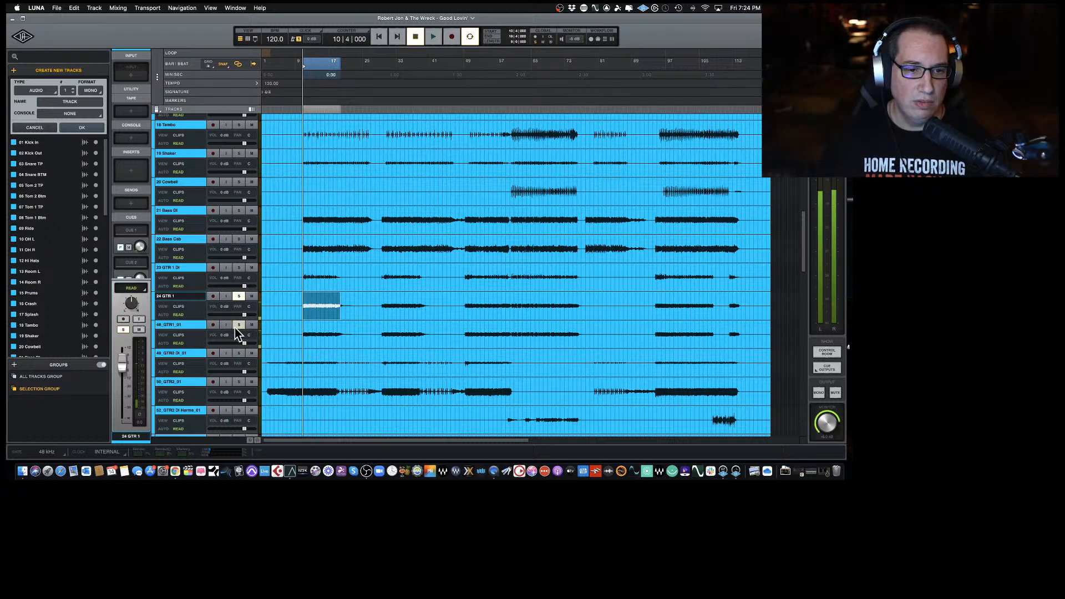
# Rename the 48_GTR1_01 track as 25 GTR 1 DBL and take both GTR 1 tracks out of solo.
pyautogui.doubleClick(181, 324)
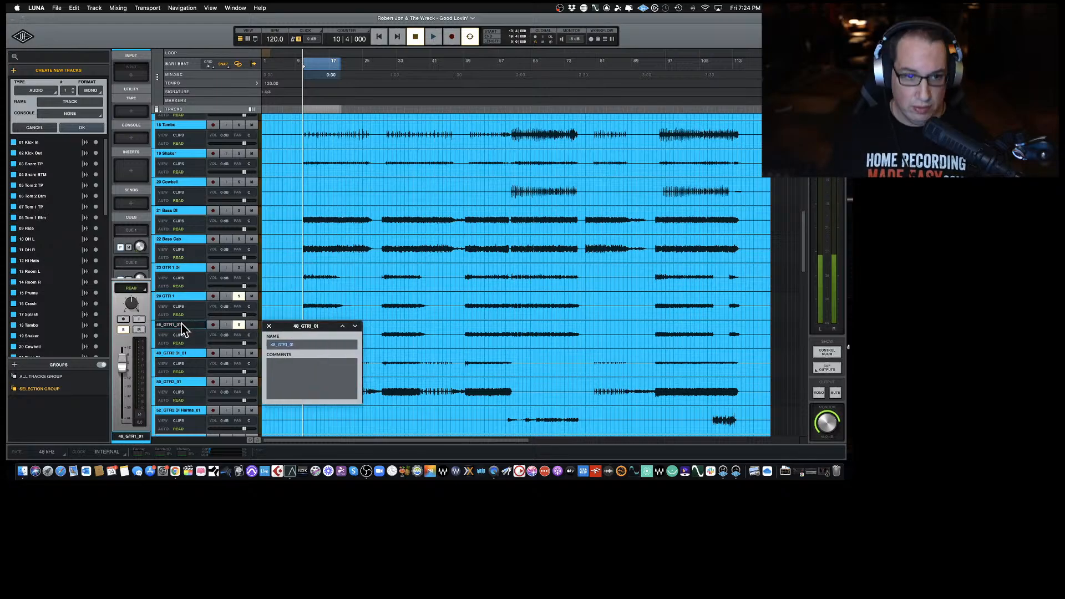
pyautogui.write('25')
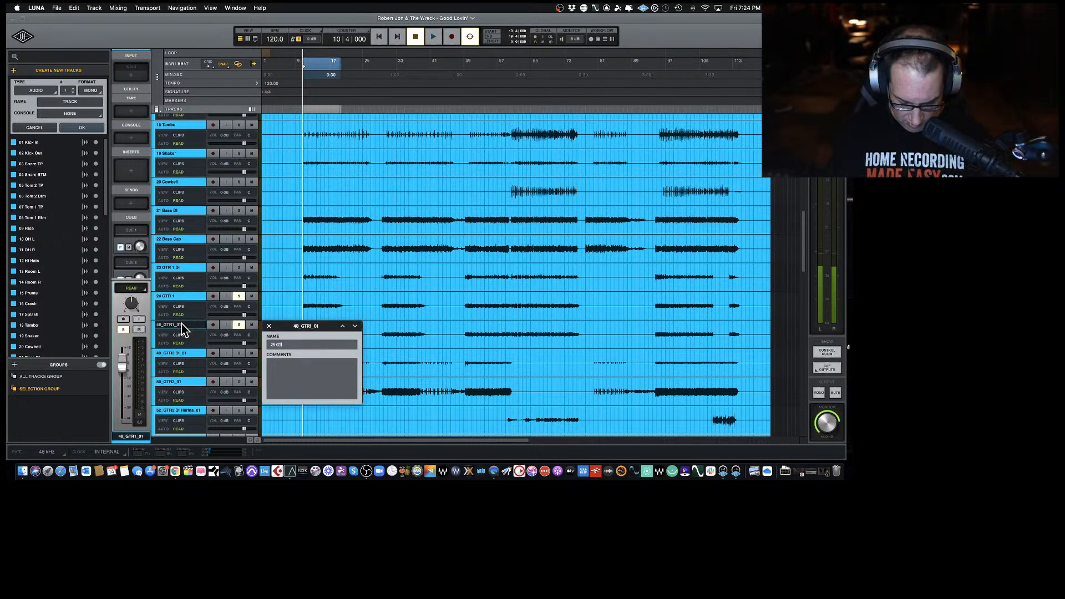
pyautogui.write(' GTR 1 DBL')
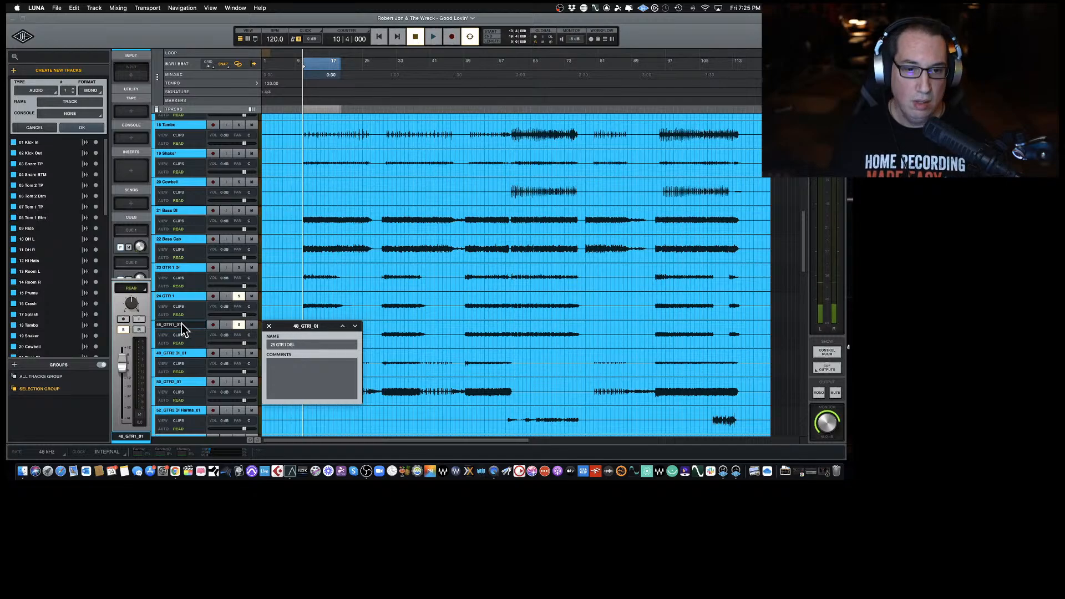
pyautogui.press('Return')
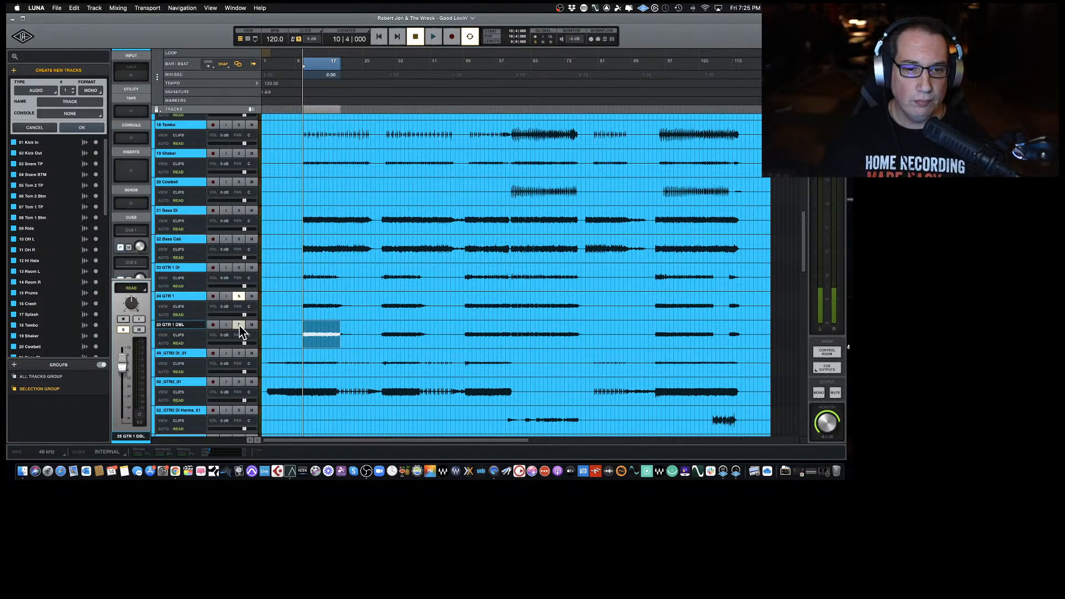
pyautogui.click(239, 296)
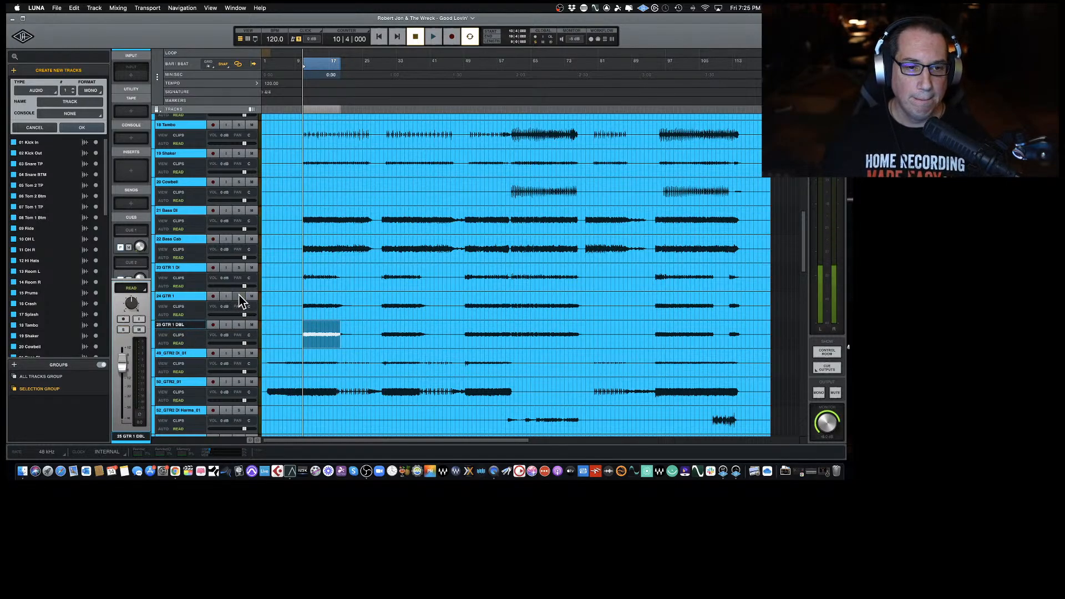
# Rename the 49_GTR2 DI_01 track as 26 GTR 2 DI.
pyautogui.doubleClick(178, 355)
pyautogui.write('GTR2')
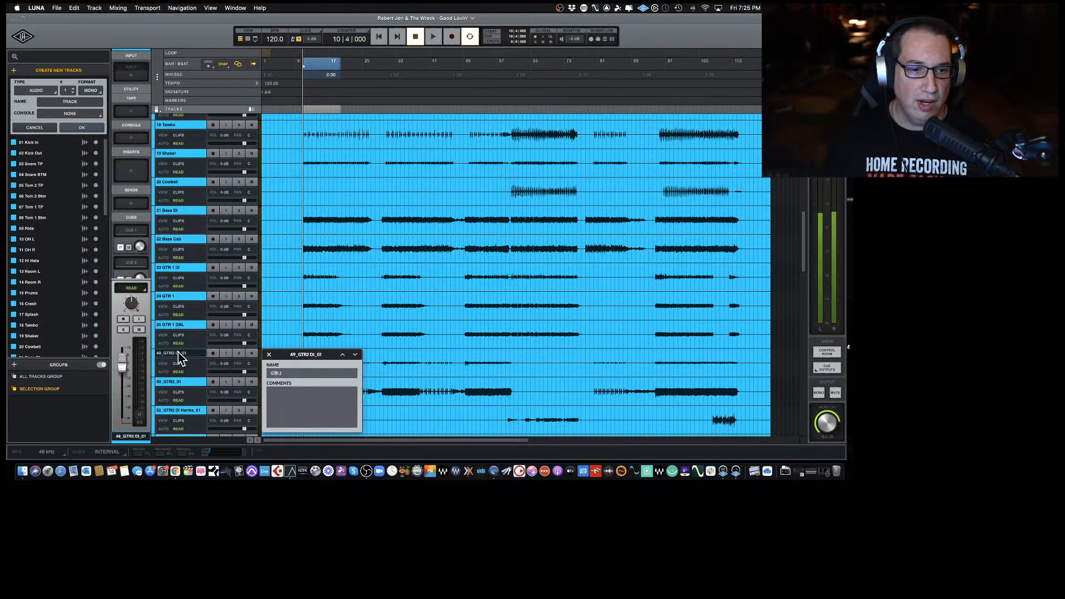
pyautogui.write('6')
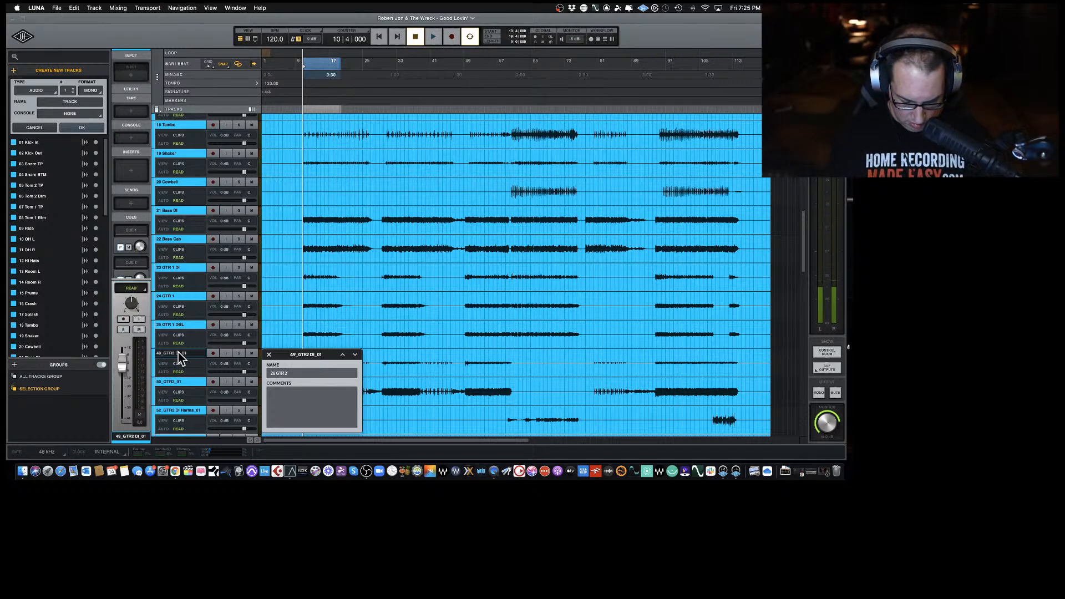
pyautogui.press('Return')
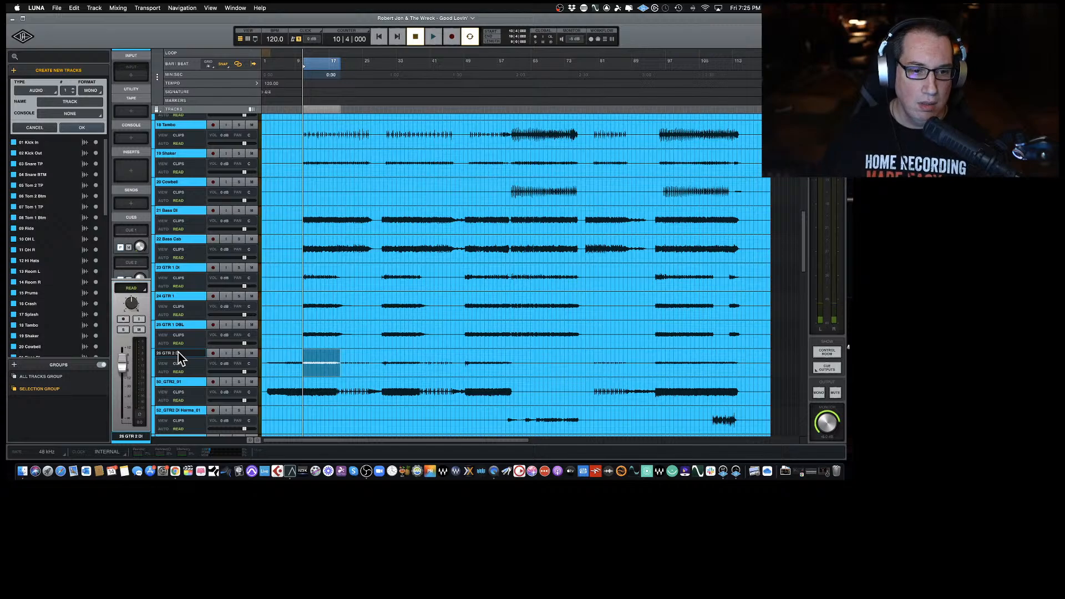
# Rename the 50_GTR2_01 track as 27 GTR 2.
pyautogui.scroll(-2, 178, 358)
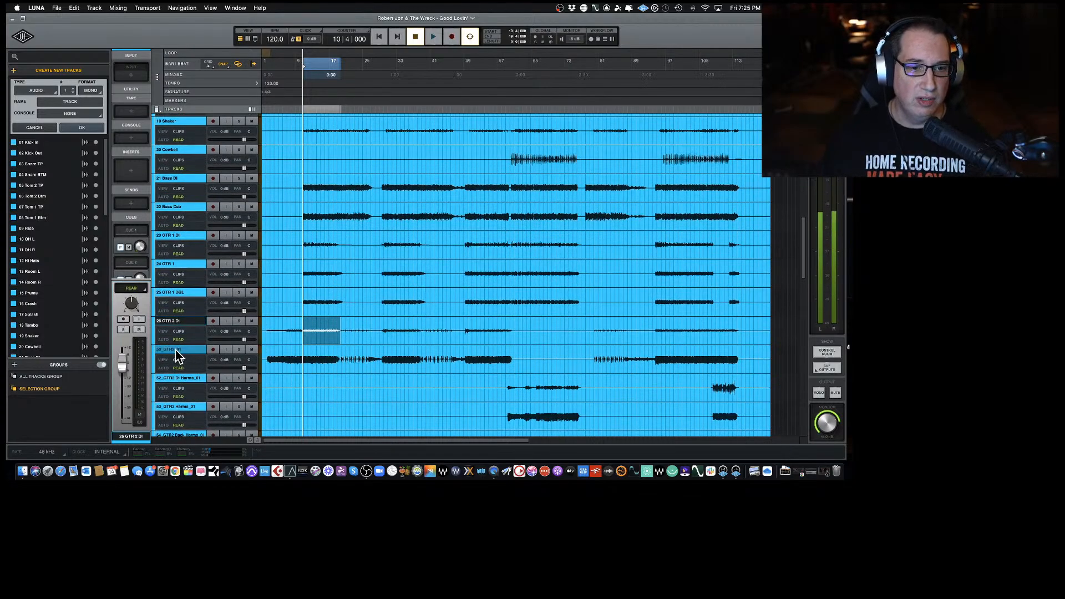
pyautogui.doubleClick(176, 351)
pyautogui.write('27 G')
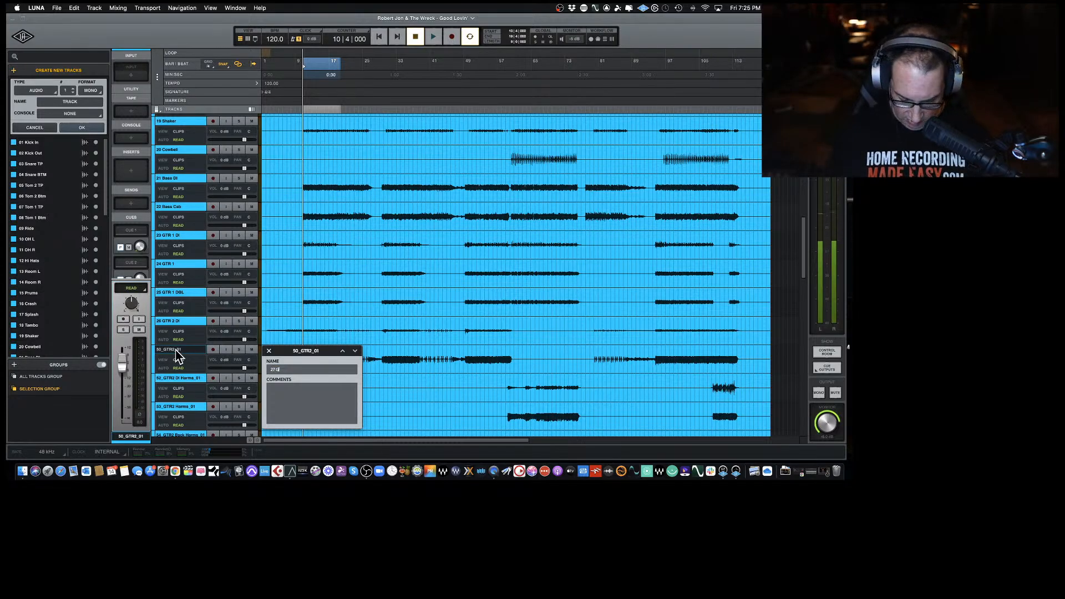
pyautogui.write('TR 2')
pyautogui.press('Return')
# Loop the harmony guitar section from about bar 66 and audition the 52_GTR2 DI Harms_01 and 53_GTR2 Harms_01 tracks in solo.
pyautogui.scroll(-3, 172, 347)
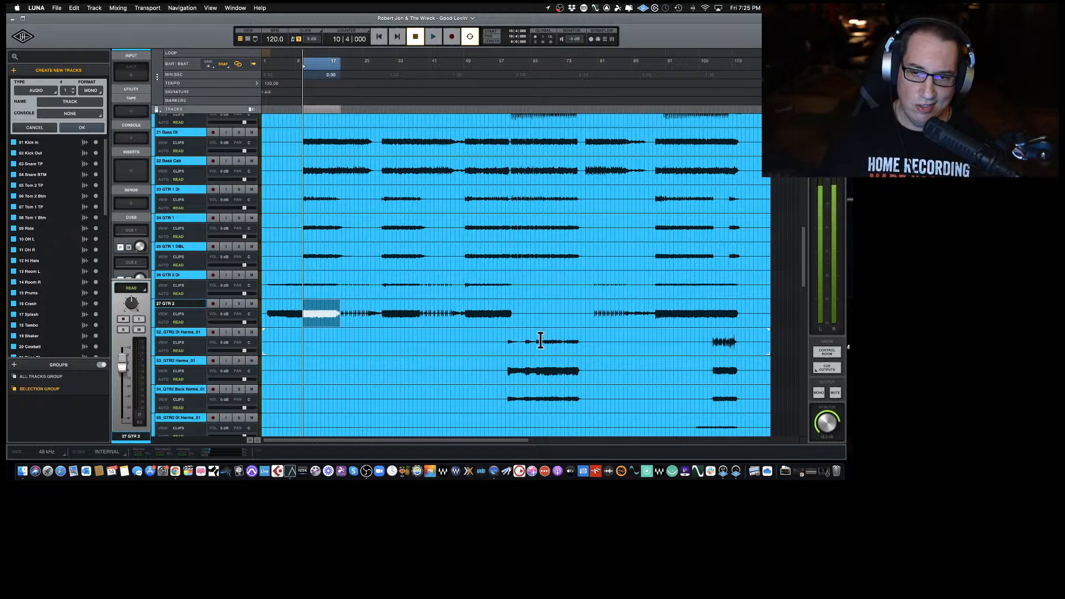
pyautogui.moveTo(536, 340); pyautogui.dragTo(580, 342)
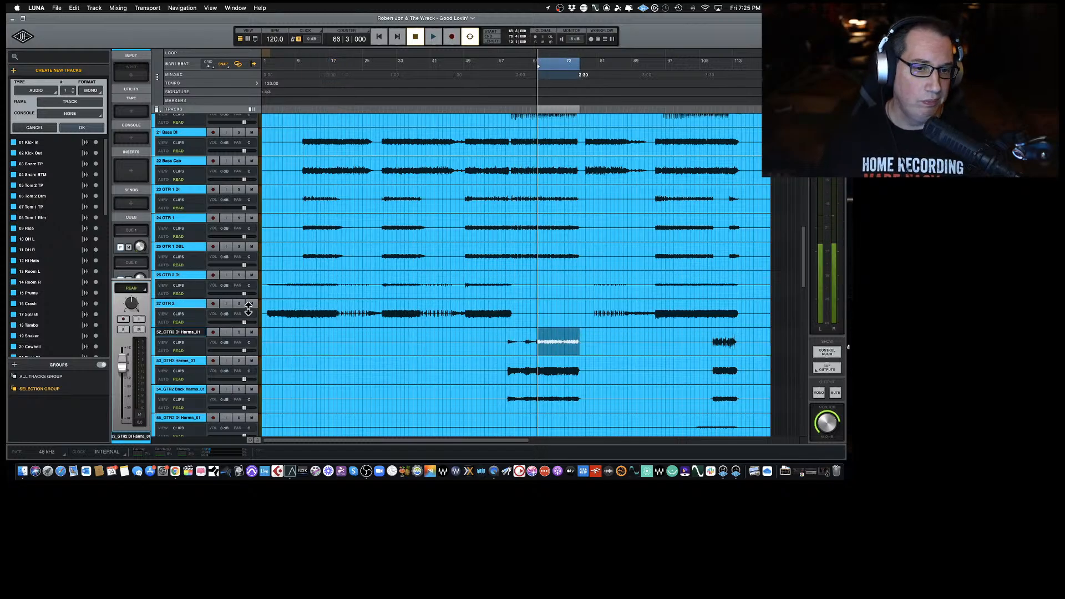
pyautogui.press('space')
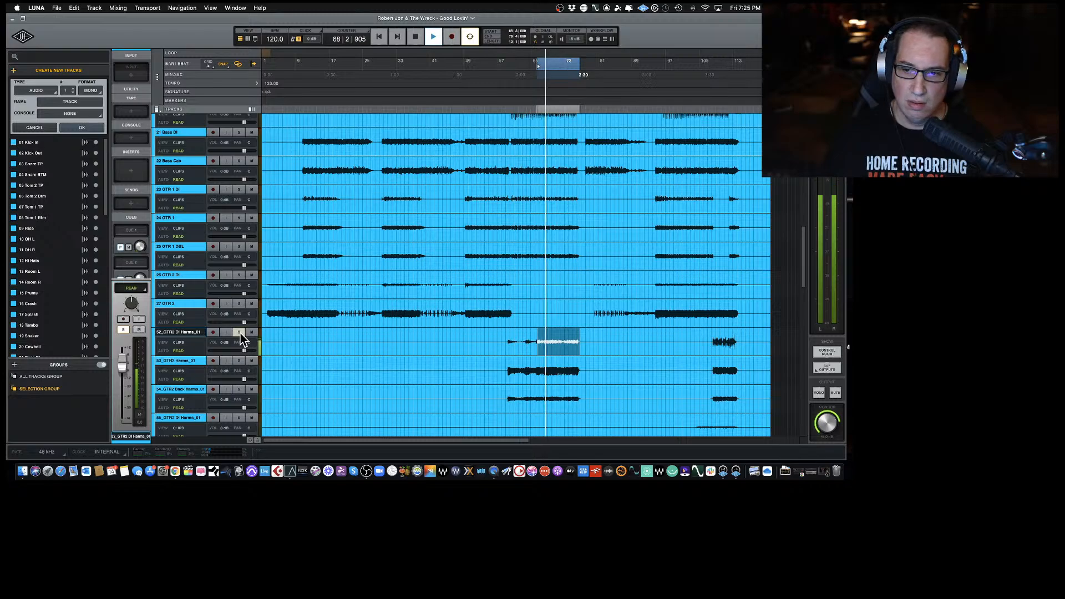
pyautogui.press('space')
pyautogui.click(239, 332)
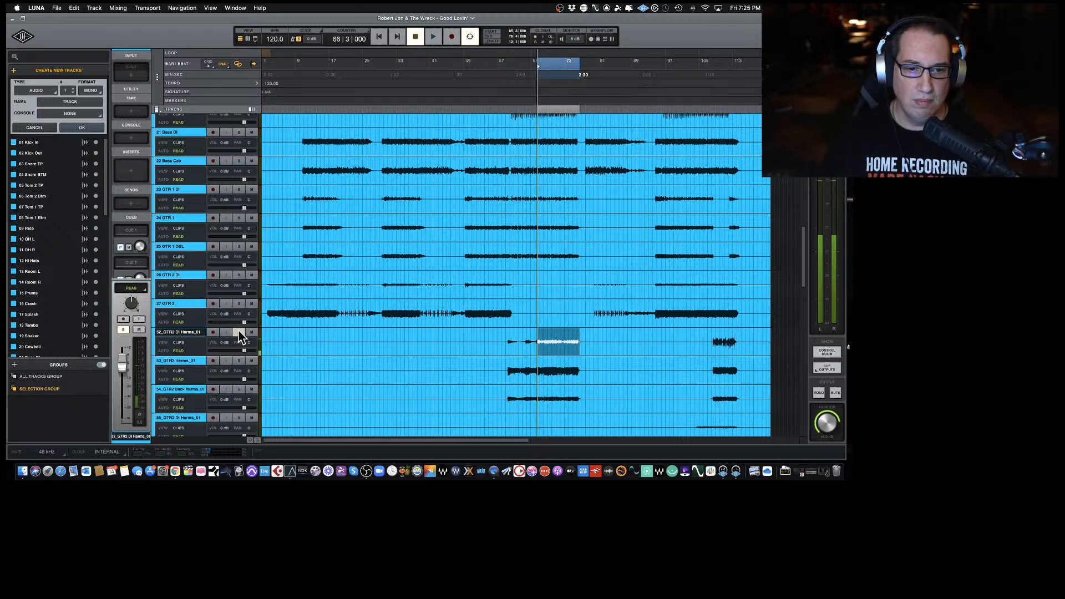
pyautogui.press('space')
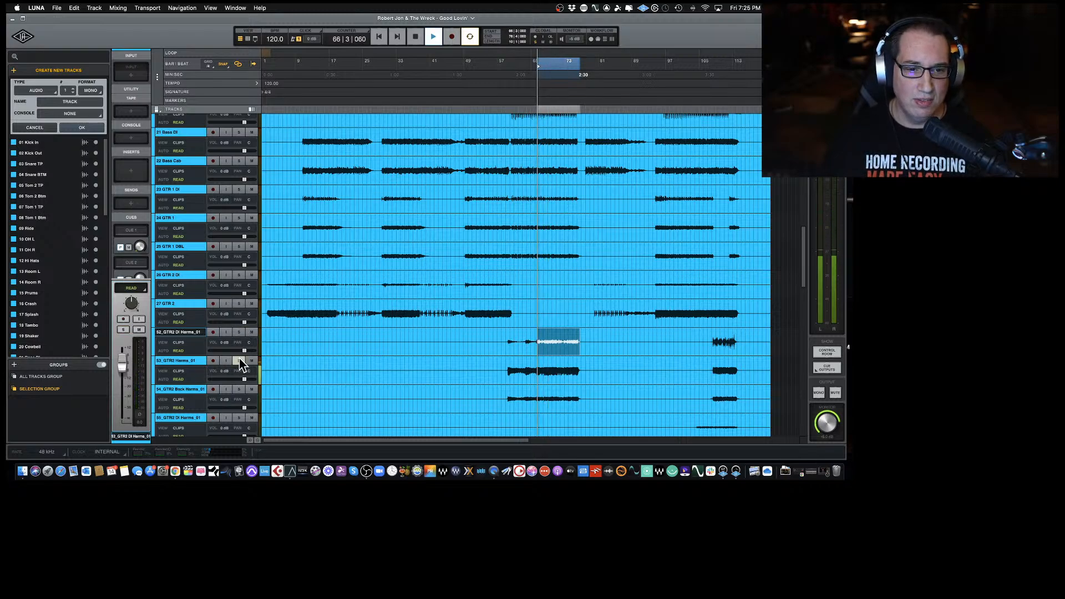
pyautogui.press('space')
pyautogui.click(240, 361)
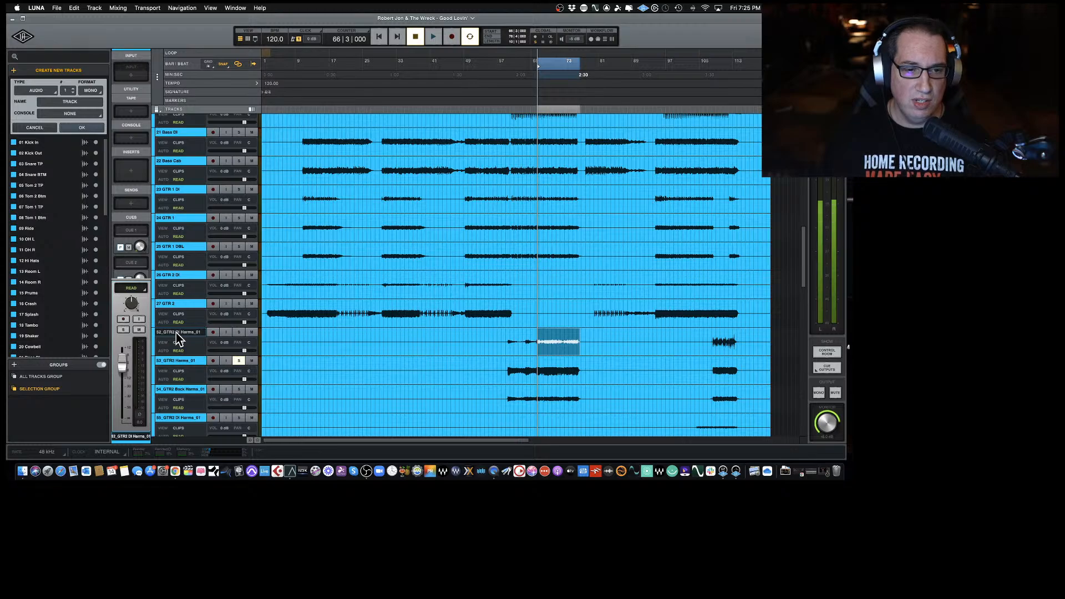
# Clear the name of the 52_GTR2 DI Harms_01 track and rename it as 28 GTR 2 DI Har.
pyautogui.doubleClick(175, 332)
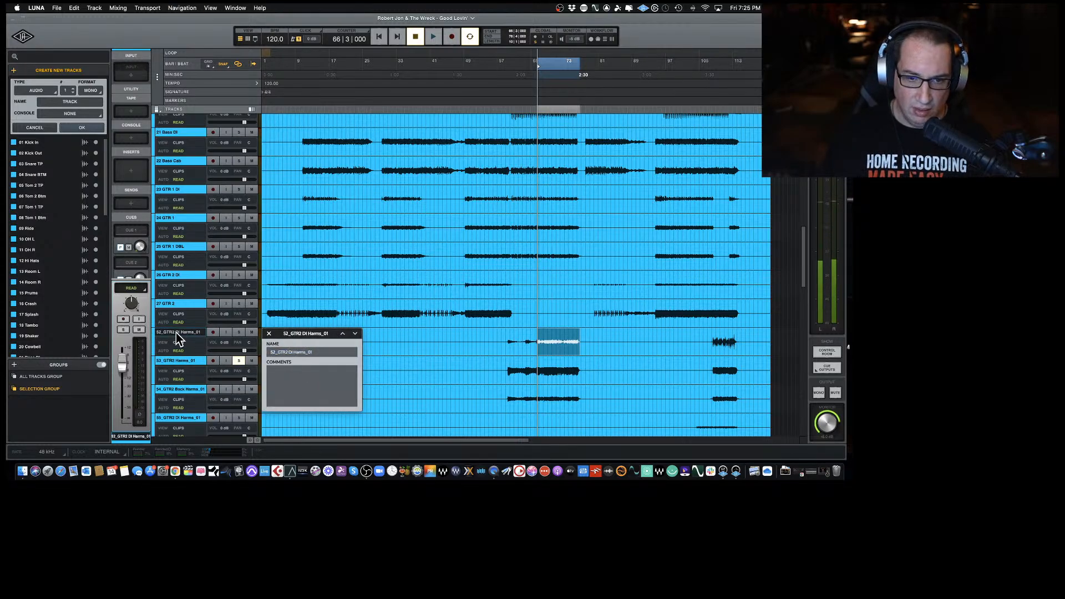
pyautogui.press('Delete')
pyautogui.press('Delete')
pyautogui.press('Delete')
pyautogui.press('Delete')
pyautogui.press('Delete')
pyautogui.press('Delete')
pyautogui.press('Delete')
pyautogui.press('Delete')
pyautogui.press('Delete')
pyautogui.press('Delete')
pyautogui.press('Delete')
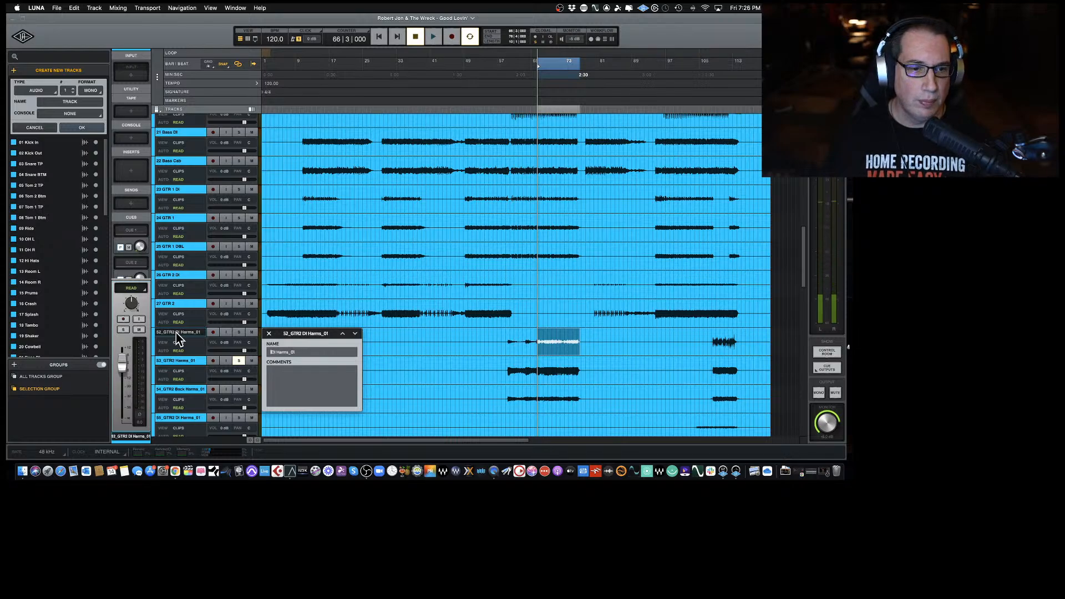
pyautogui.press('Delete')
pyautogui.press('Delete')
pyautogui.press('Delete')
pyautogui.press('Delete')
pyautogui.press('Delete')
pyautogui.press('Delete')
pyautogui.press('Delete')
pyautogui.press('Delete')
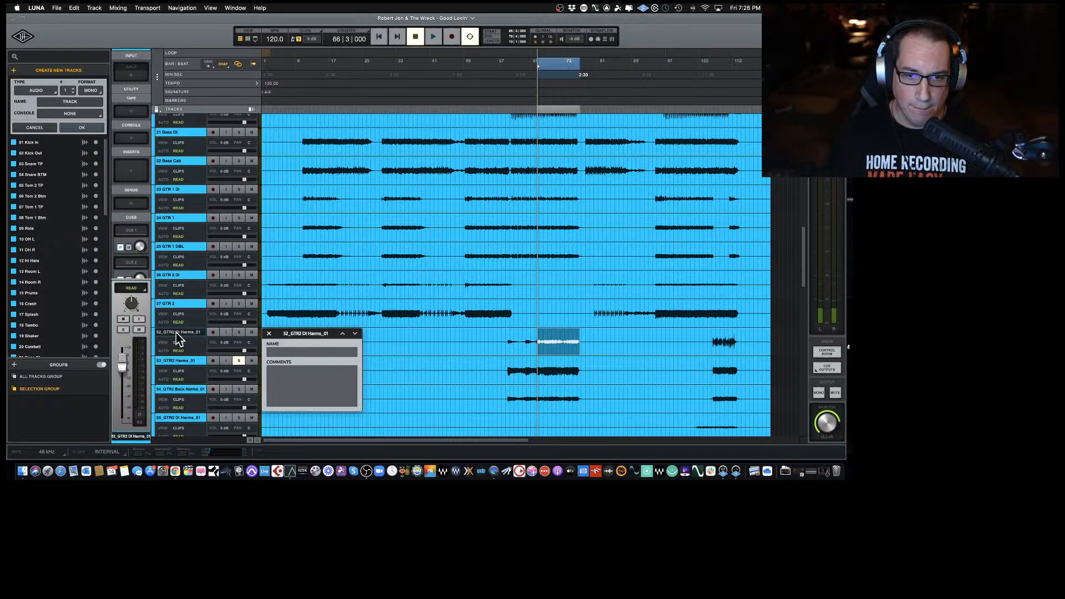
pyautogui.write('28 GTR')
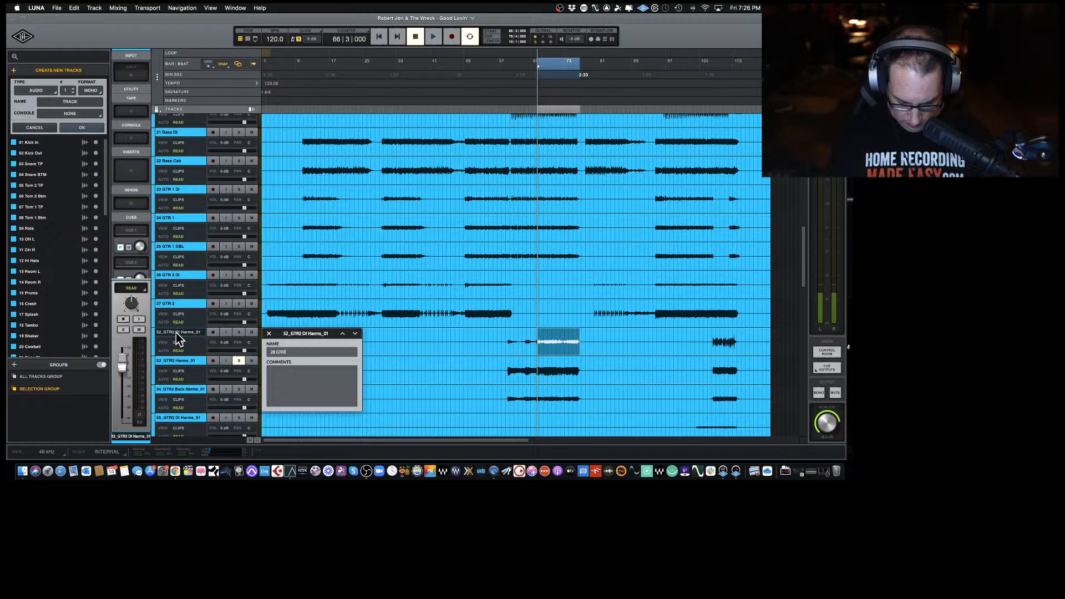
pyautogui.write(' 2 DI')
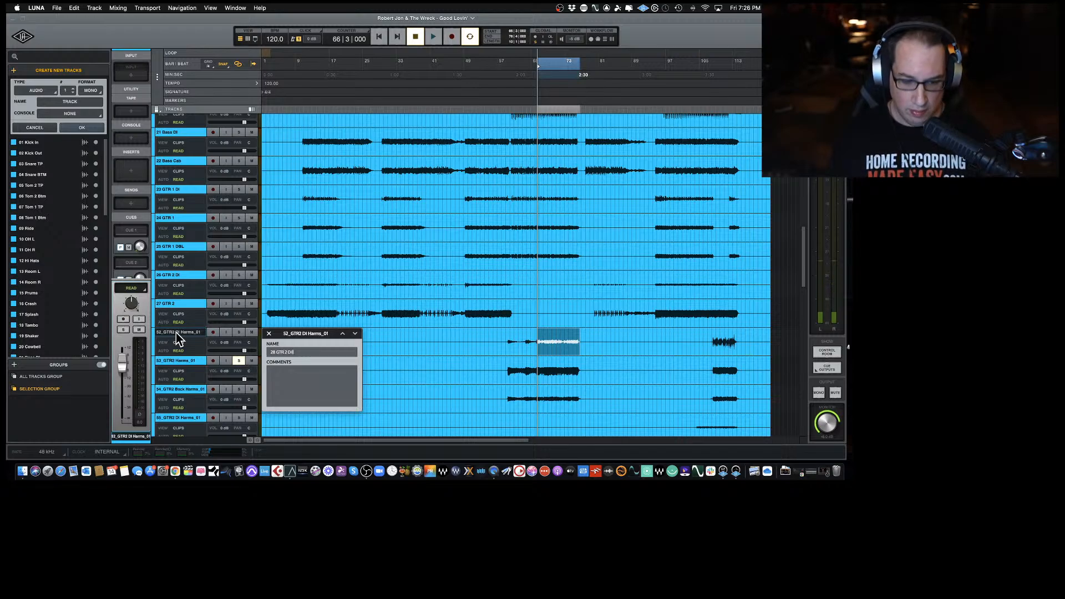
pyautogui.write(' Har')
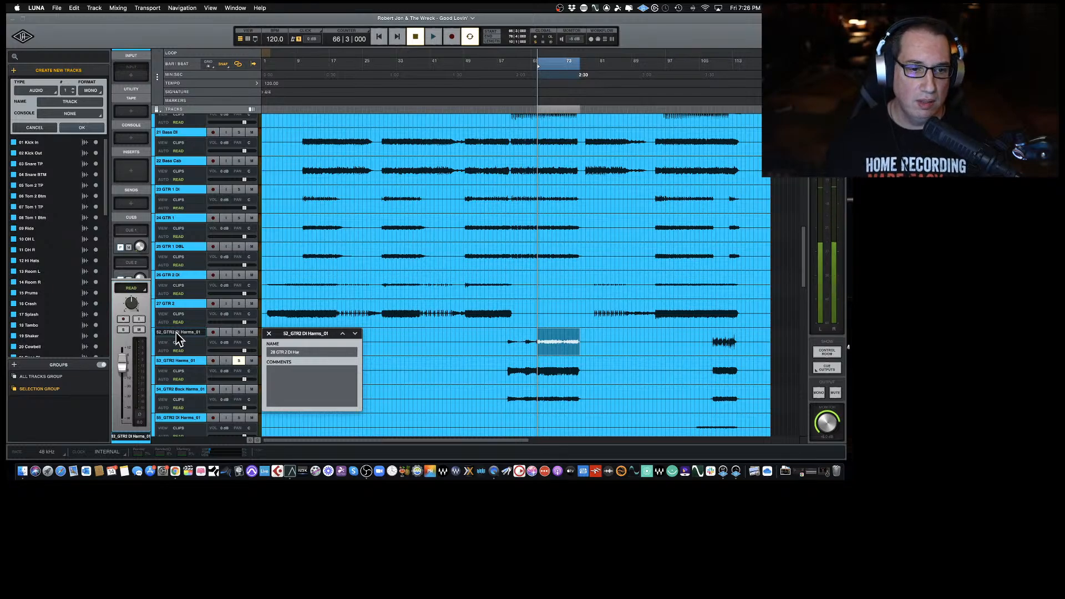
pyautogui.press('Return')
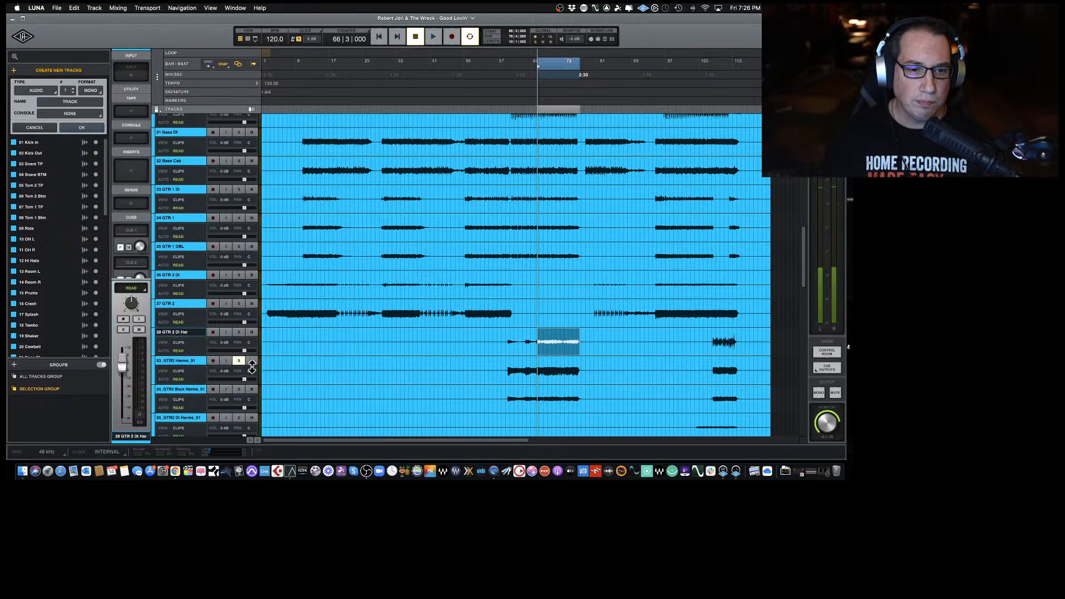
# Rename the 53_GTR2 Harms_01 track as 29 GTR 2 Harm.
pyautogui.doubleClick(170, 362)
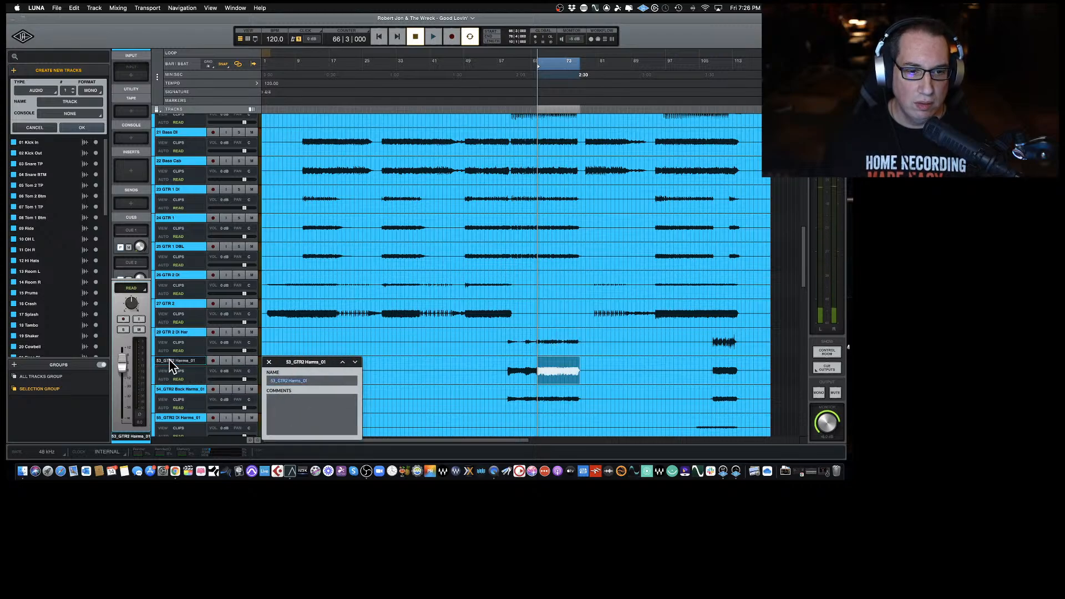
pyautogui.write('29')
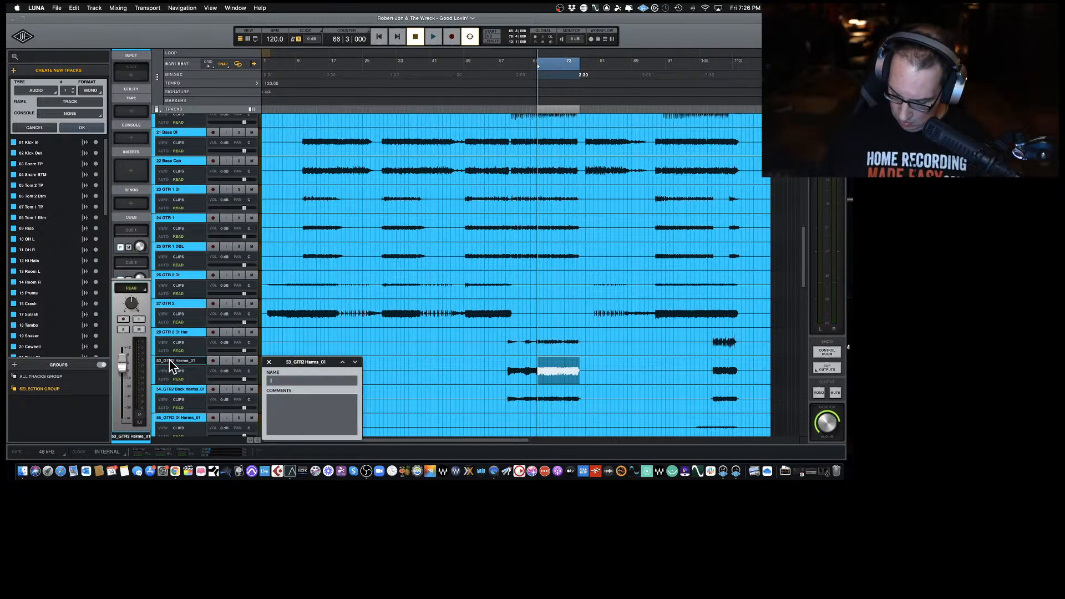
pyautogui.write(' GTR2 H')
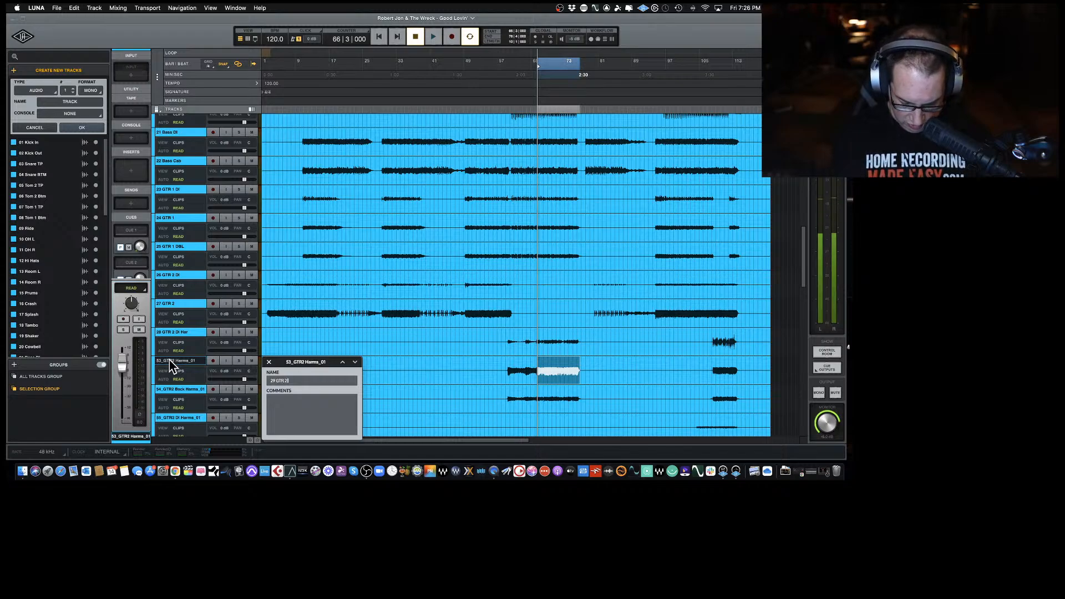
pyautogui.write('arm')
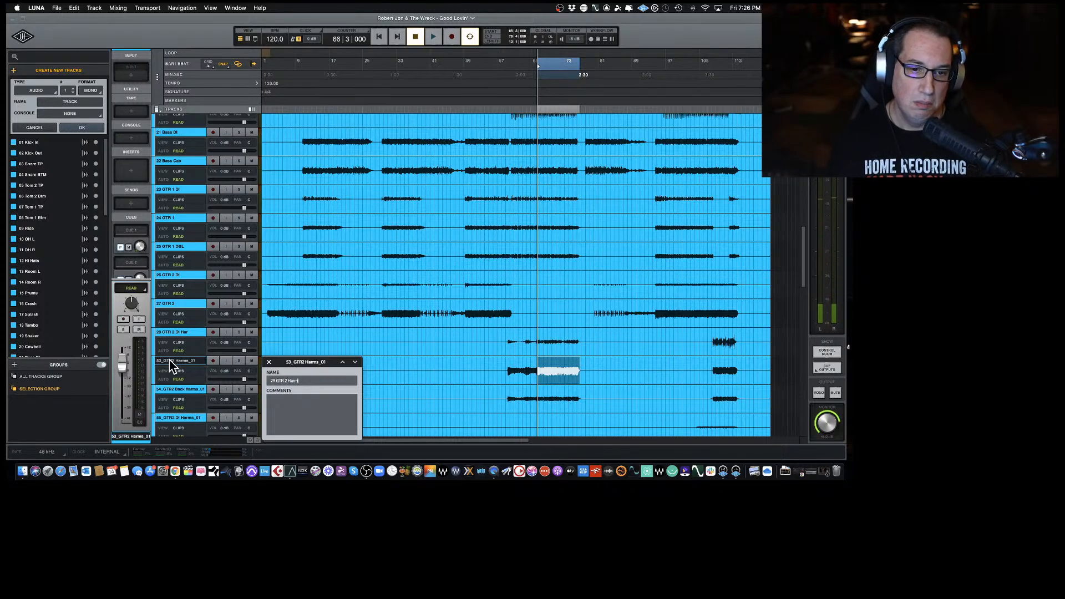
pyautogui.press('Return')
pyautogui.scroll(-2, 168, 361)
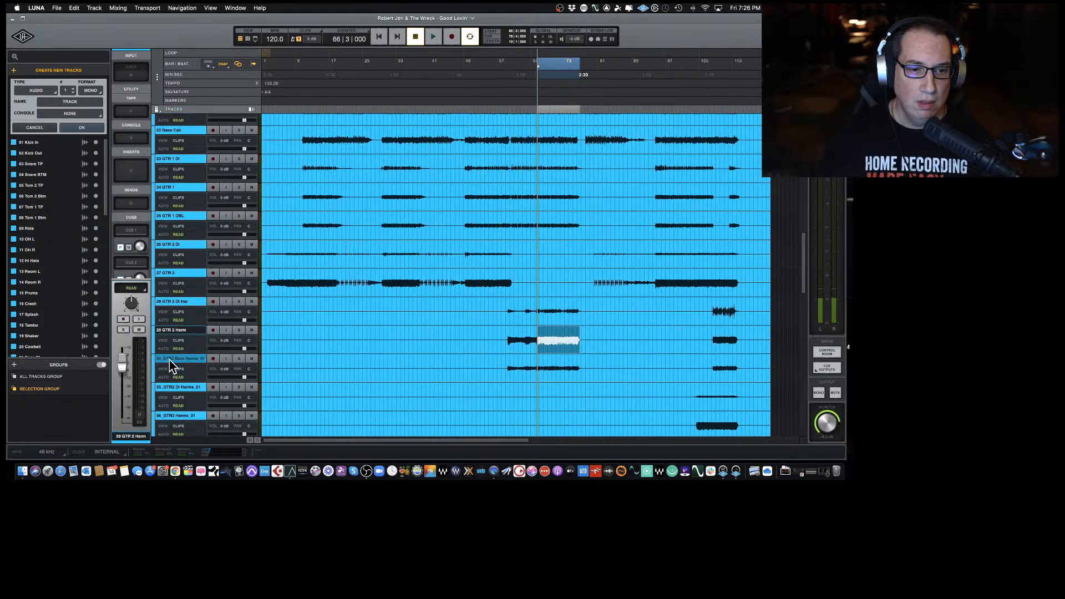
pyautogui.scroll(-1, 169, 361)
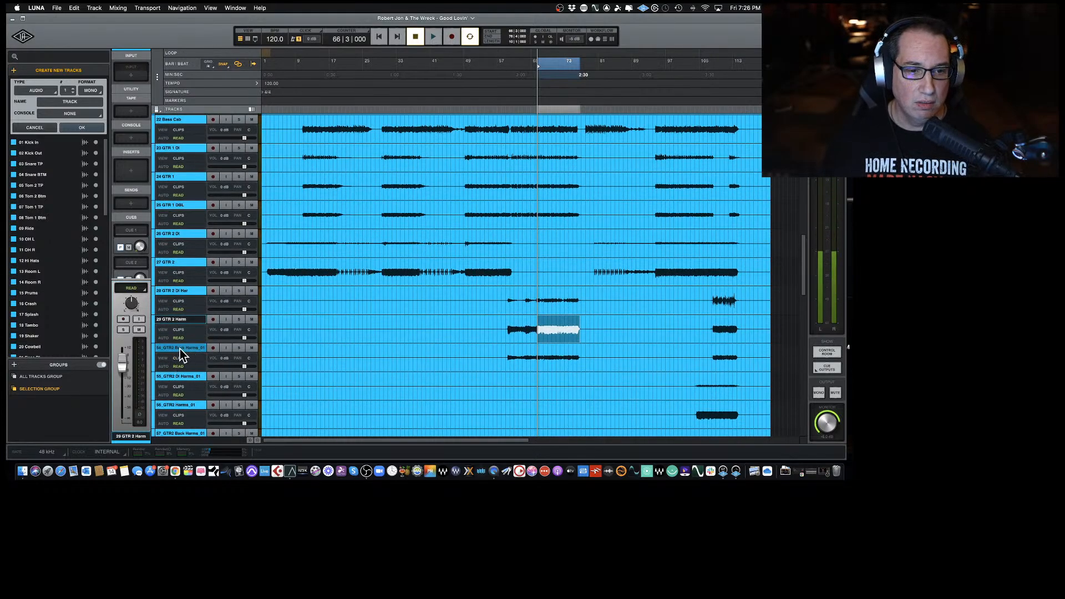
# Rename the 54_GTR2 Back Harms_01 track as 30 GTR 2 Back Harm.
pyautogui.doubleClick(180, 349)
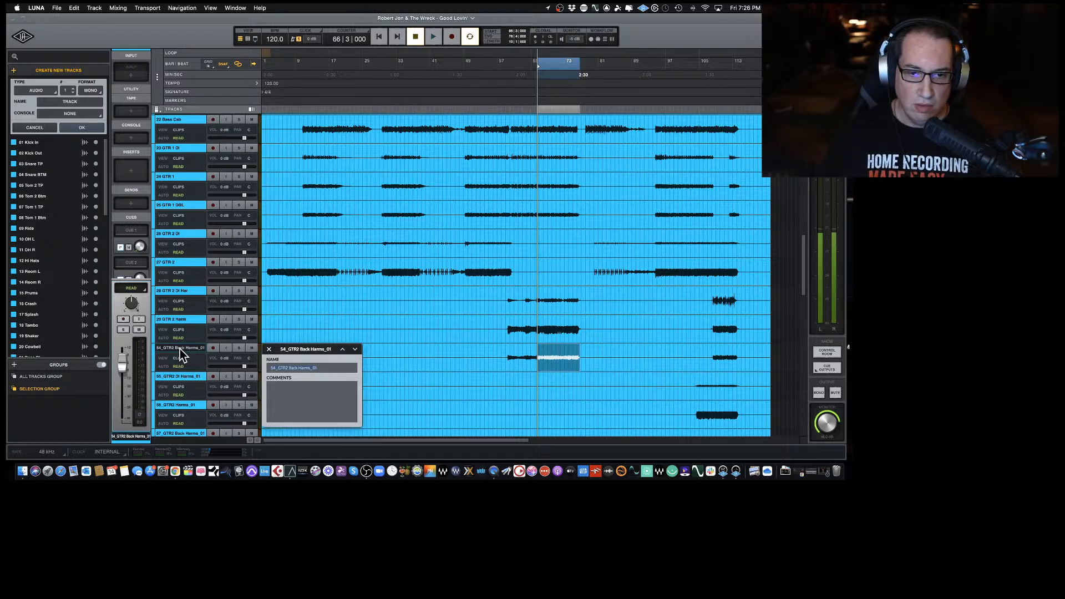
pyautogui.write('30 GTR')
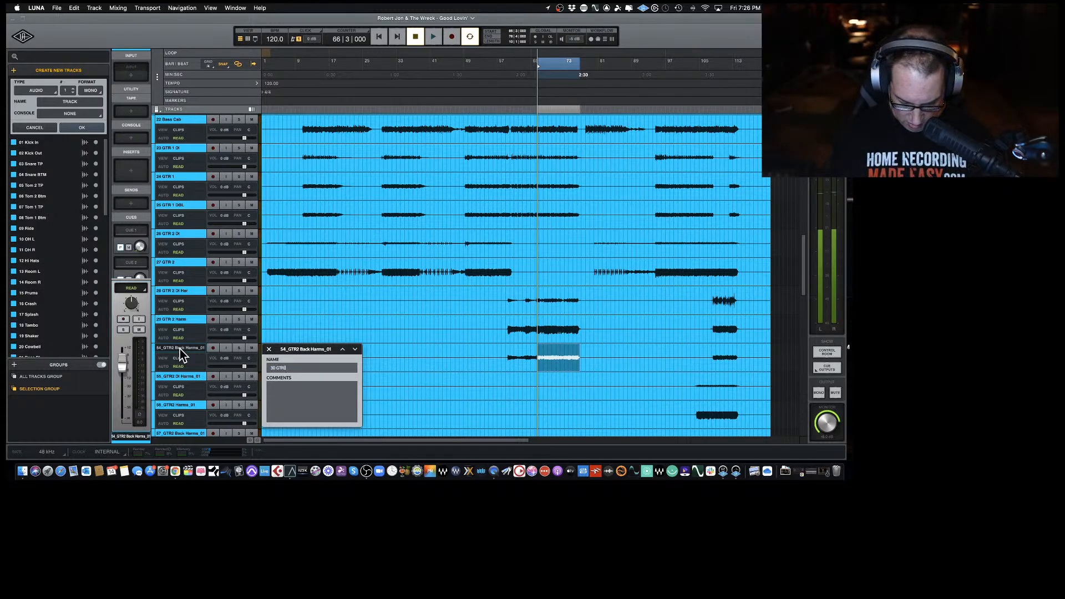
pyautogui.write(' 2 Ba')
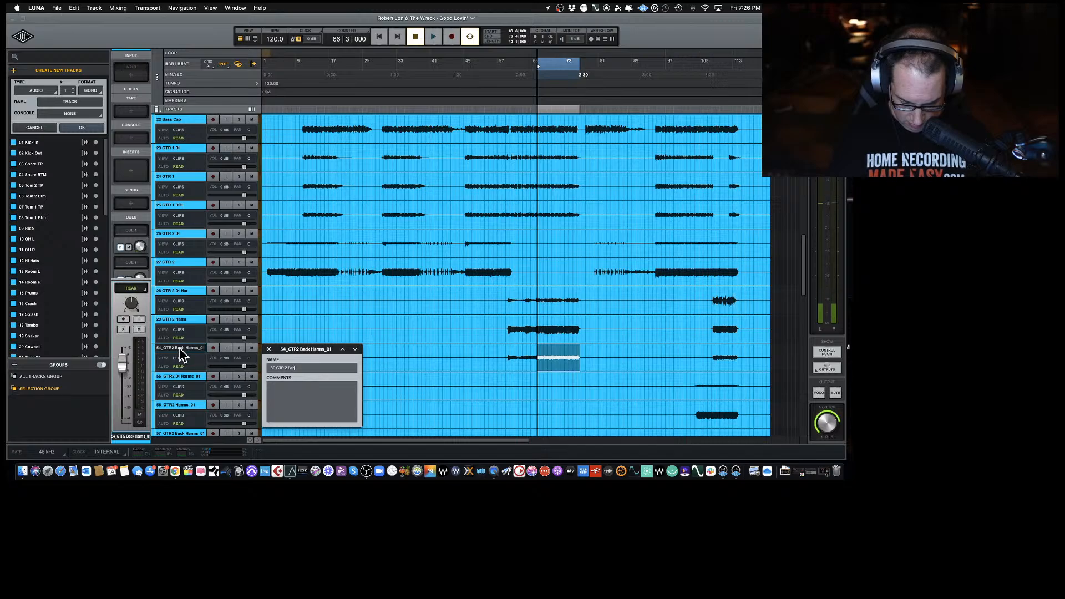
pyautogui.write('ck Harm')
pyautogui.press('Return')
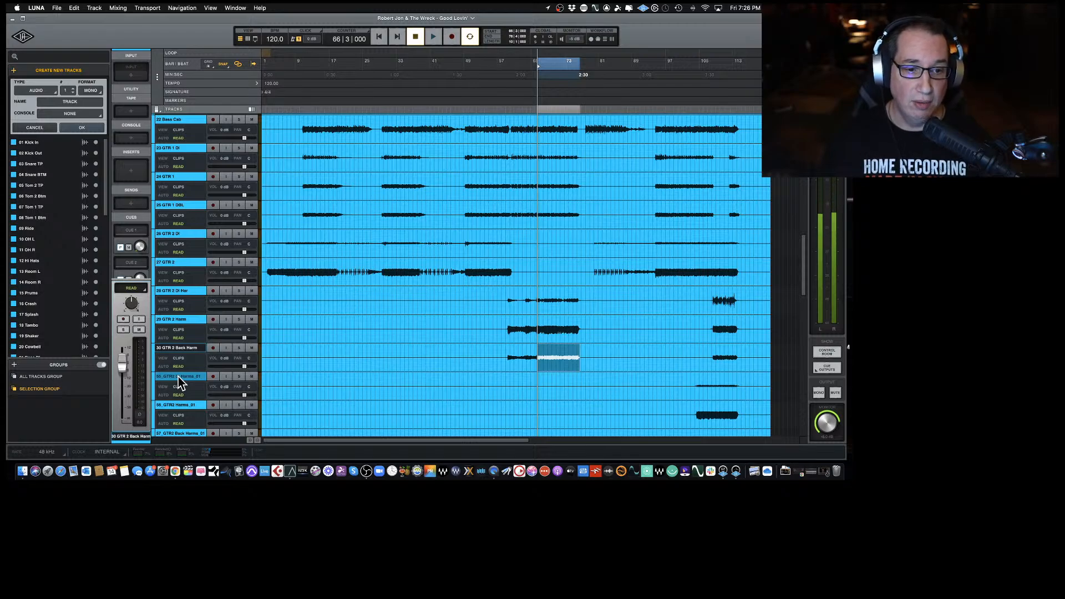
# Rename the 55_GTR2 DI Harms_01 track as 31 GTR2 DI Harms, dropping the _01 suffix.
pyautogui.scroll(-2, 178, 379)
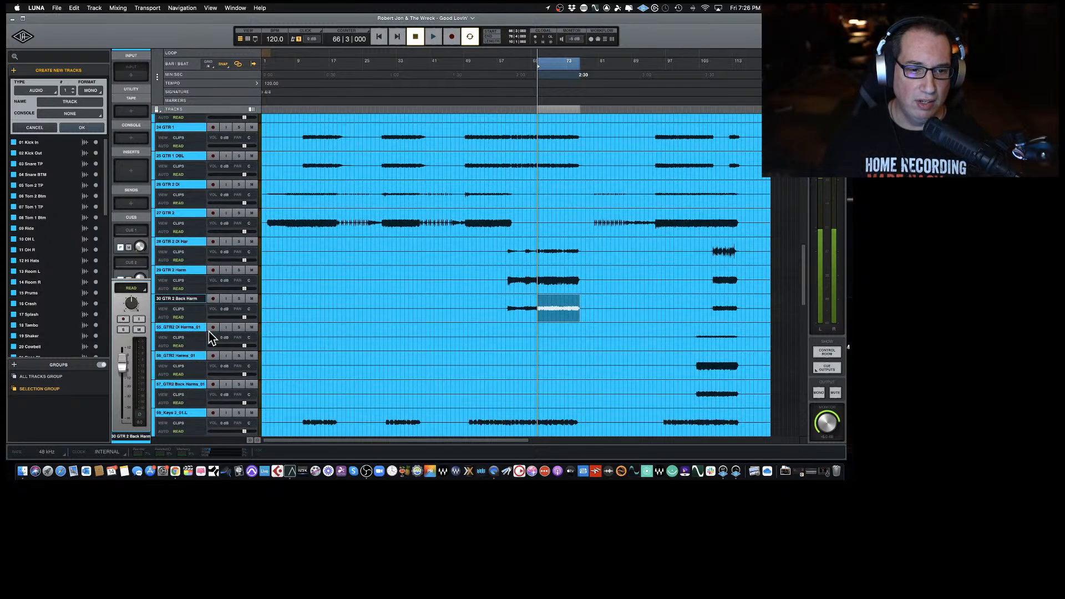
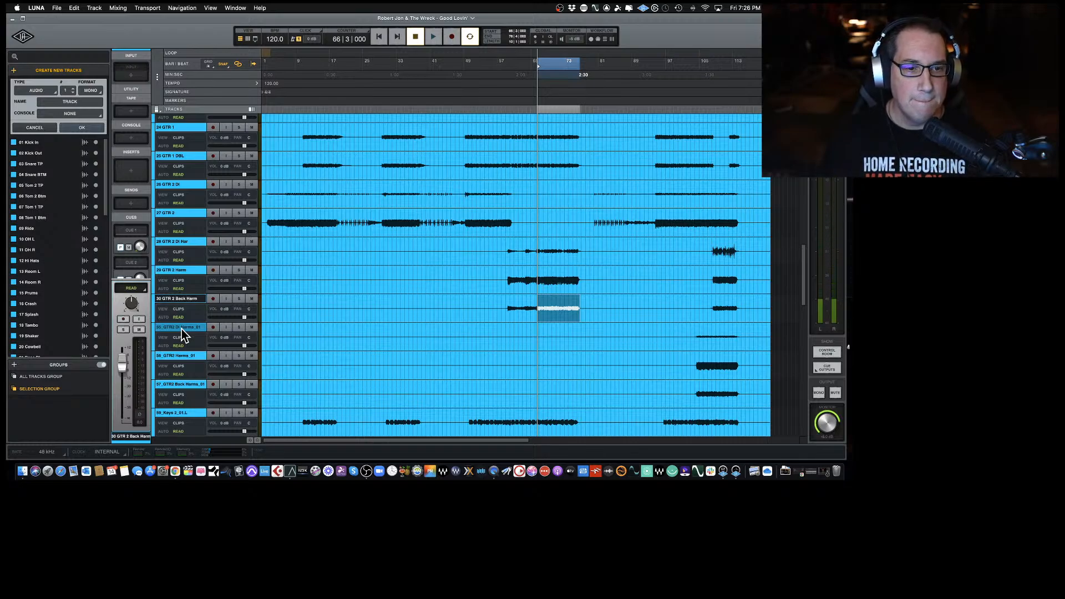
pyautogui.doubleClick(182, 329)
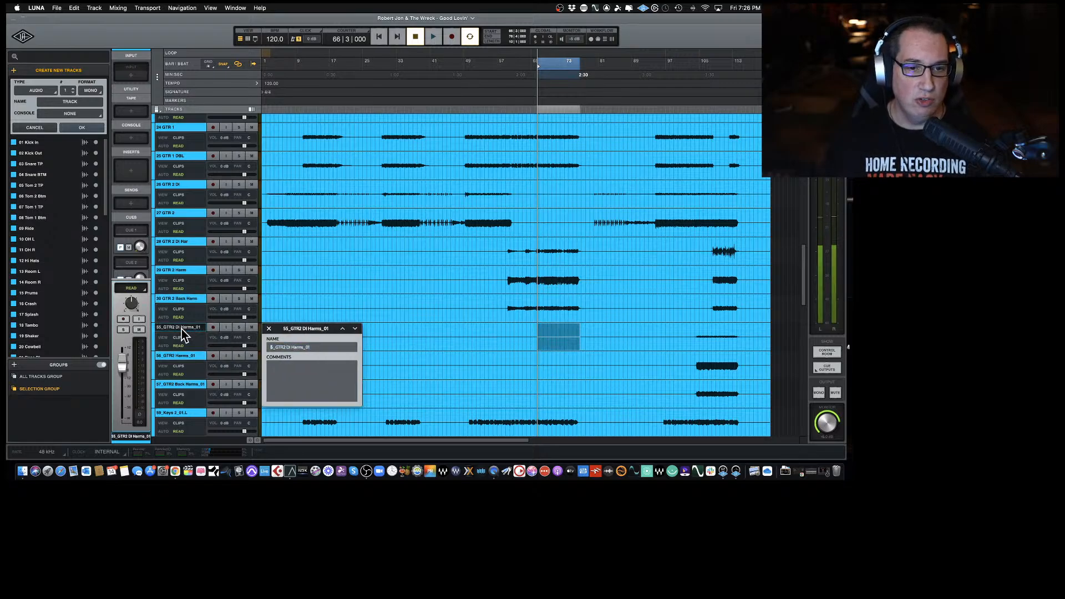
pyautogui.press('Left')
pyautogui.press('Right')
pyautogui.press('Right')
pyautogui.press('BackSpace')
pyautogui.press('BackSpace')
pyautogui.write('3')
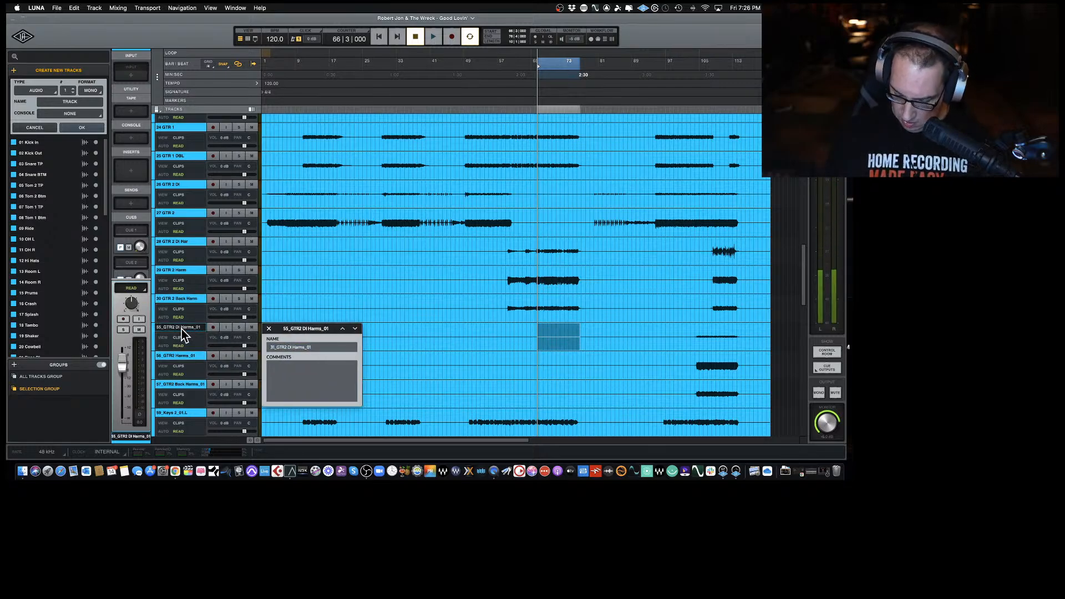
pyautogui.write('1')
pyautogui.press('Right')
pyautogui.press('Right')
pyautogui.press('Right')
pyautogui.press('Right')
pyautogui.press('Right')
pyautogui.press('Right')
pyautogui.press('Right')
pyautogui.press('Right')
pyautogui.press('Right')
pyautogui.press('Right')
pyautogui.press('Right')
pyautogui.press('Right')
pyautogui.press('Right')
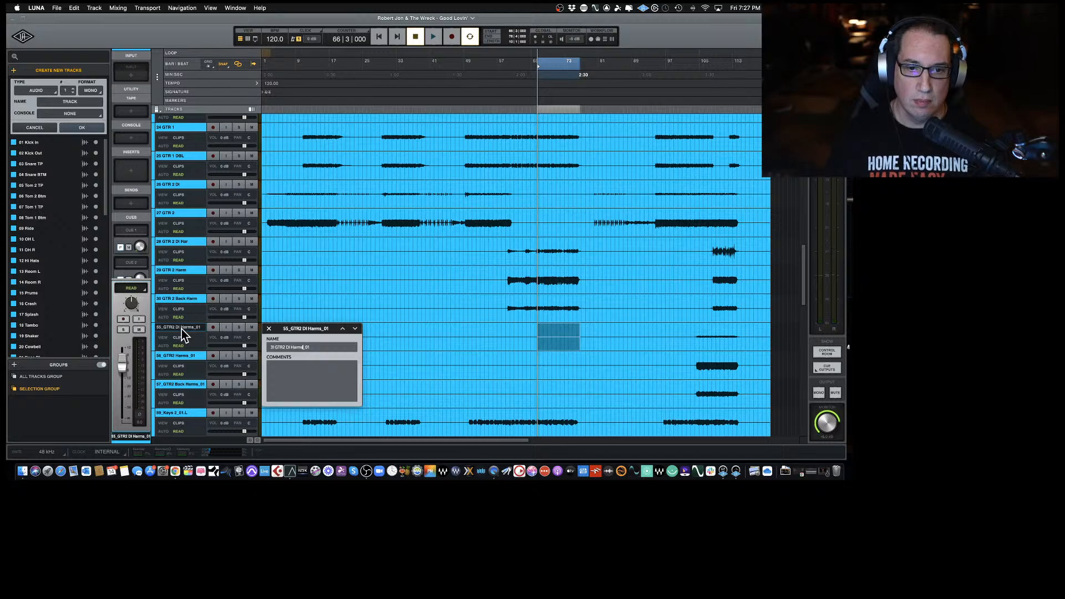
pyautogui.press('Return')
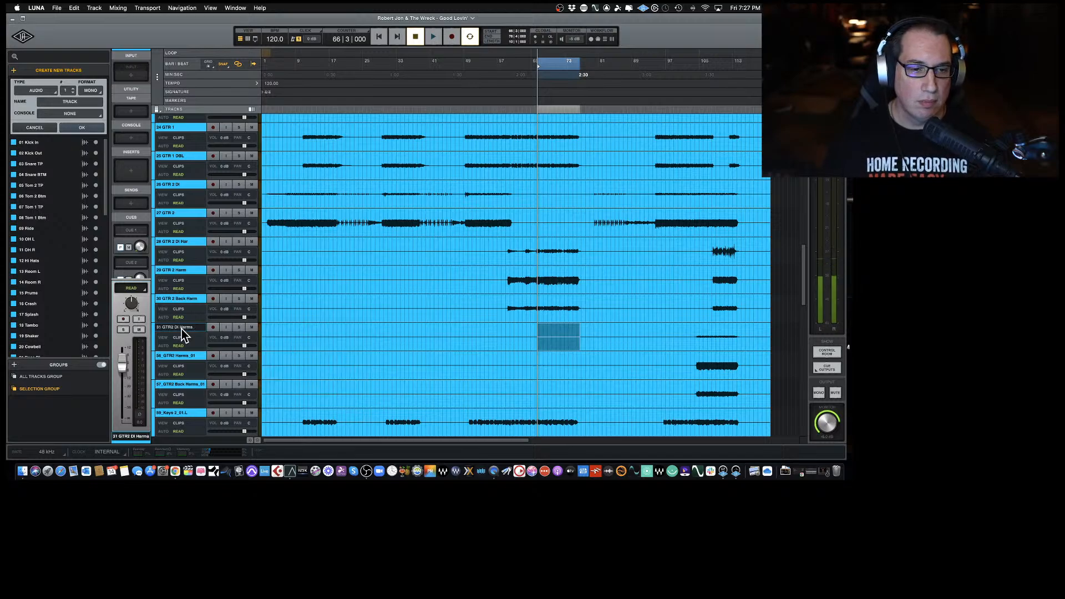
# Rename the 56_GTR2 Harms_01 track as 32 GTR2 Harms, dropping the _01 suffix.
pyautogui.doubleClick(168, 355)
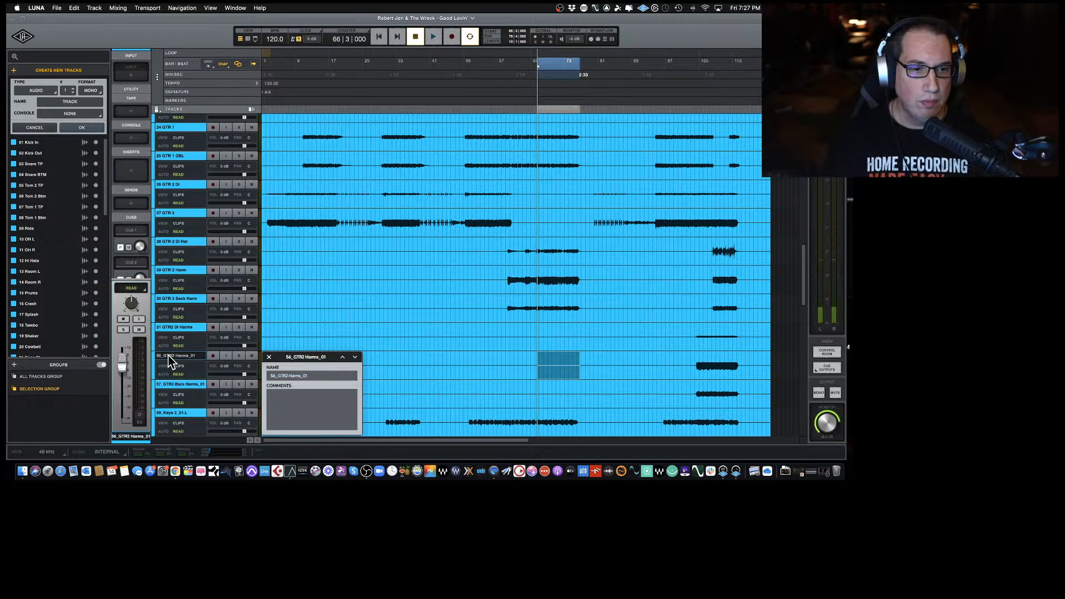
pyautogui.press('BackSpace')
pyautogui.press('BackSpace')
pyautogui.write('32')
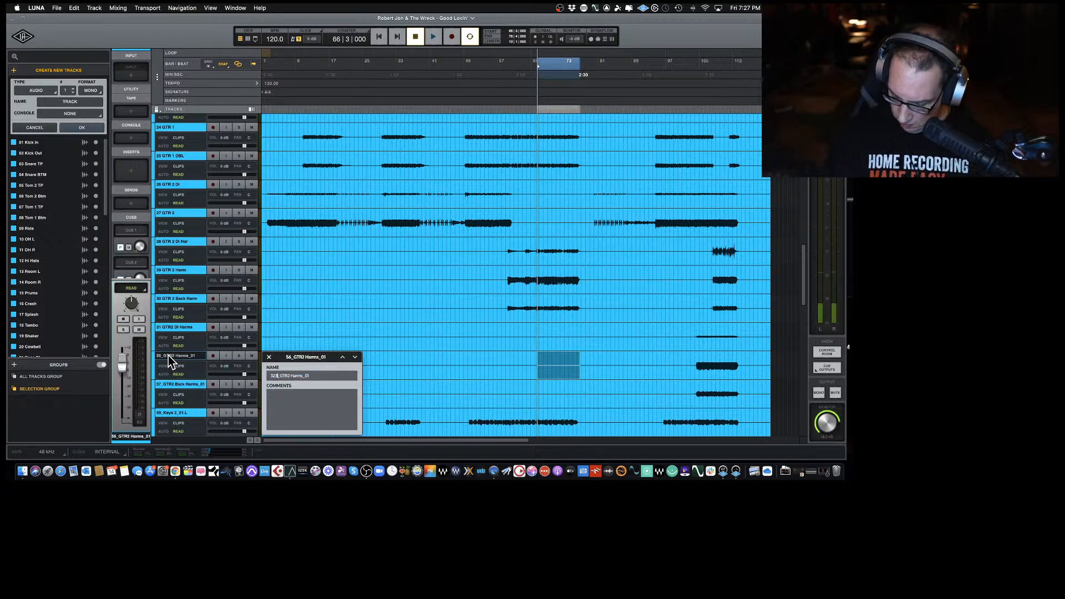
pyautogui.write('3')
pyautogui.press('BackSpace')
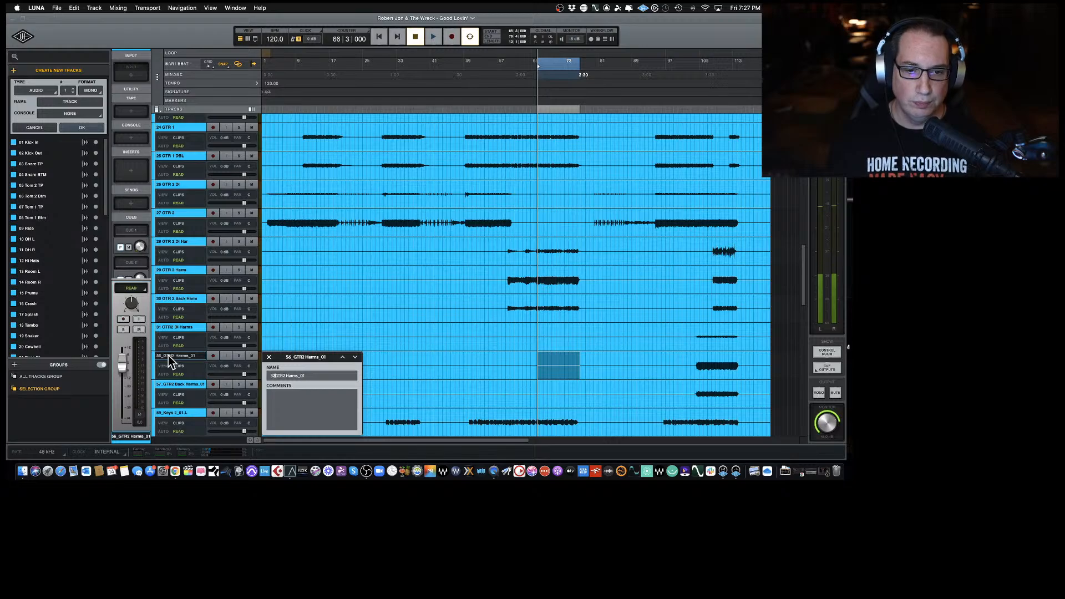
pyautogui.press('Right')
pyautogui.press('Right')
pyautogui.press('Right')
pyautogui.press('Right')
pyautogui.press('Right')
pyautogui.press('Right')
pyautogui.press('Right')
pyautogui.press('Right')
pyautogui.press('Right')
pyautogui.press('Right')
pyautogui.press('Right')
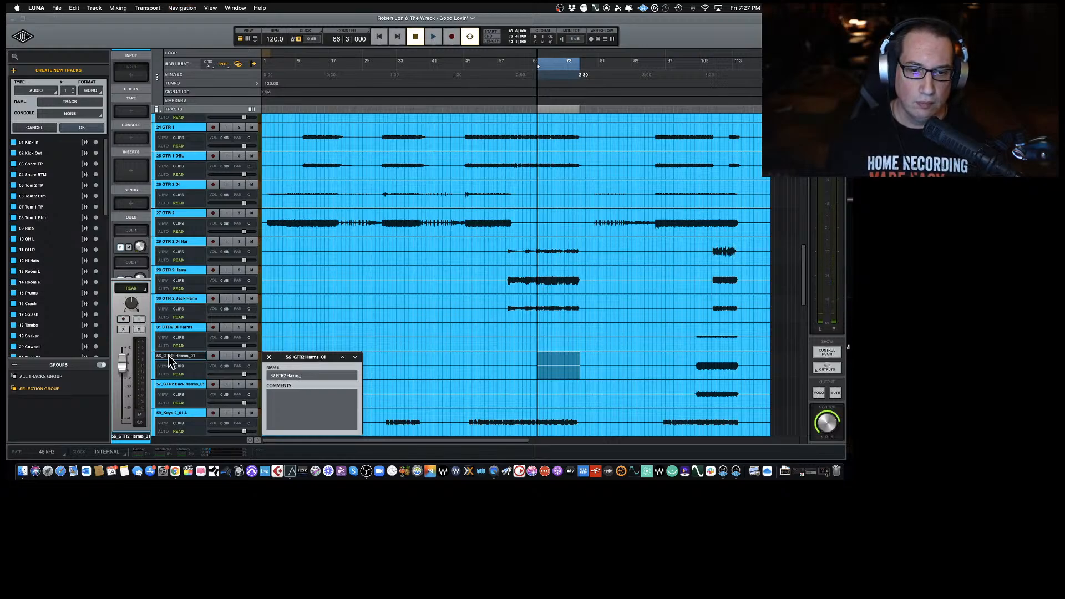
pyautogui.press('Return')
# Rename the 57_GTR2 Back Harms_01 track as 33 GTR2 Back Harms, dropping the _01 suffix.
pyautogui.scroll(-3, 168, 355)
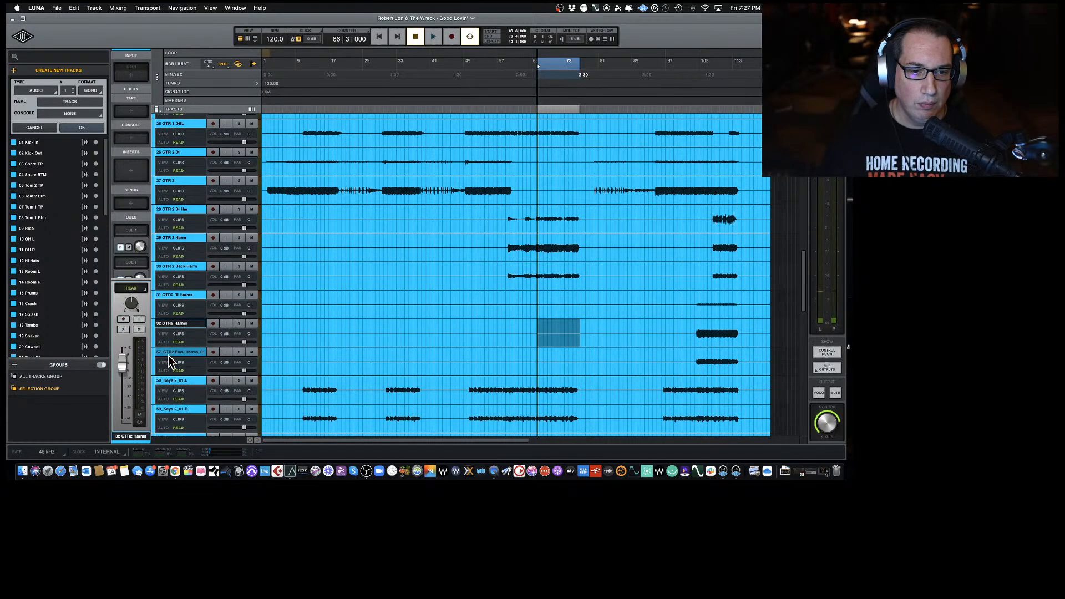
pyautogui.scroll(-2, 168, 355)
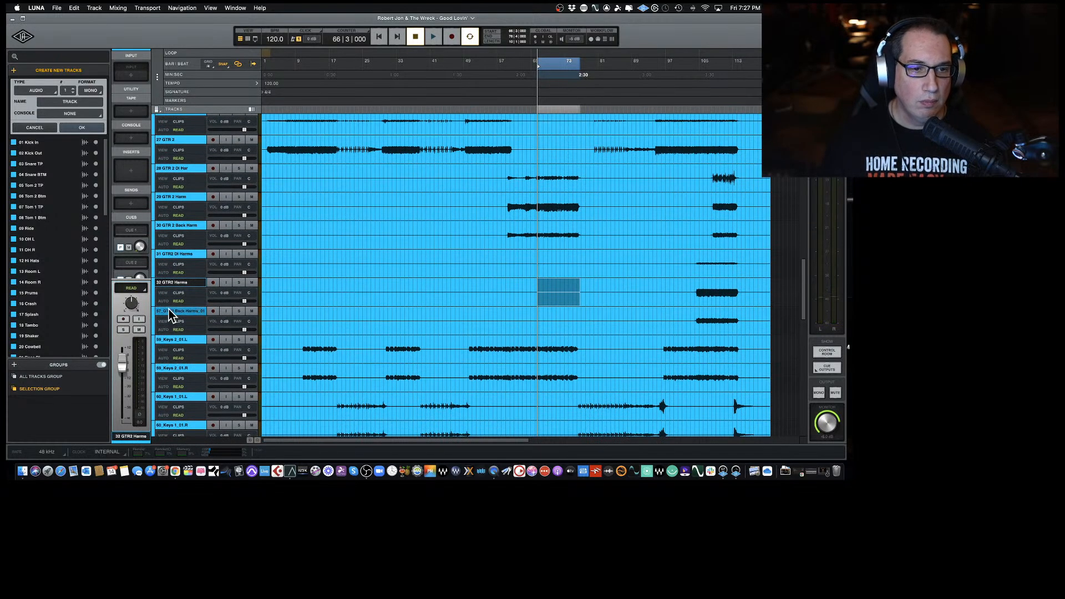
pyautogui.doubleClick(170, 312)
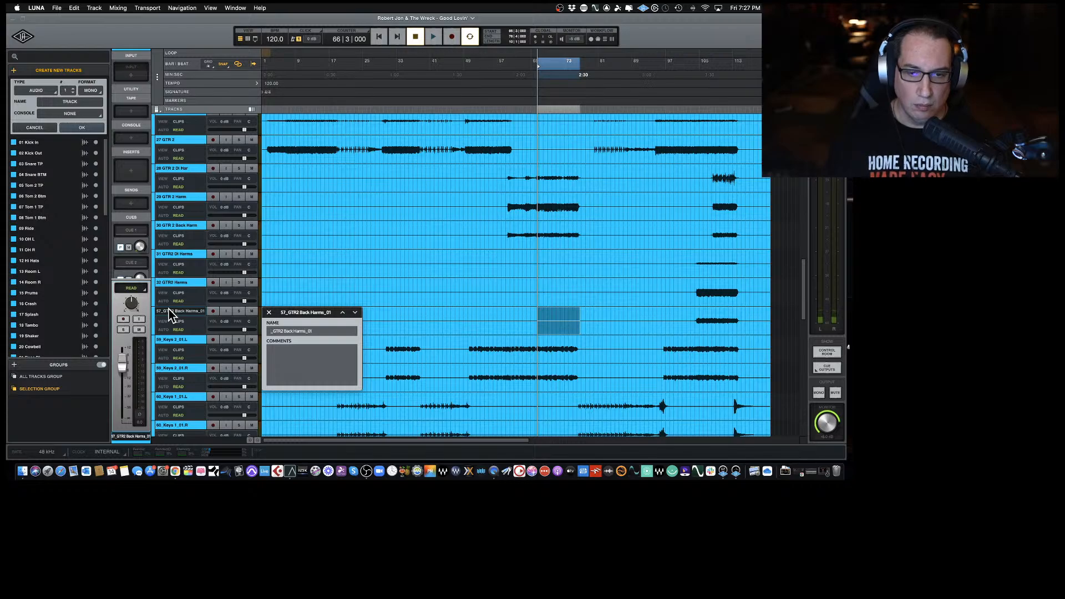
pyautogui.write('33')
pyautogui.press('Right')
pyautogui.press('BackSpace')
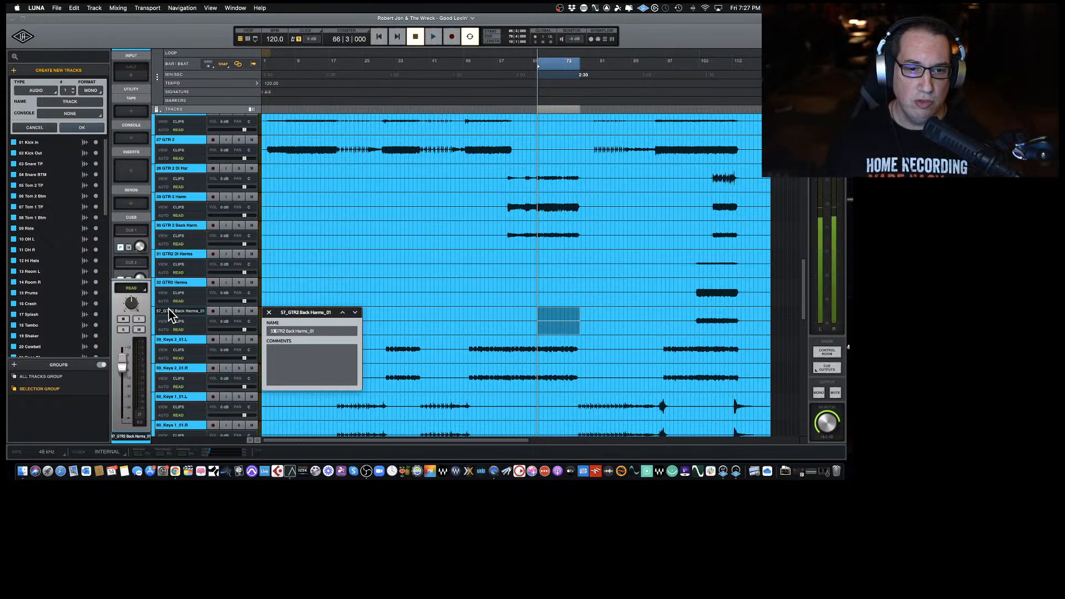
pyautogui.press('Right')
pyautogui.press('Right')
pyautogui.press('Right')
pyautogui.press('Right')
pyautogui.press('Right')
pyautogui.press('Right')
pyautogui.press('Right')
pyautogui.press('Right')
pyautogui.press('Right')
pyautogui.press('Right')
pyautogui.press('Right')
pyautogui.press('Right')
pyautogui.press('Right')
pyautogui.press('Right')
pyautogui.press('Right')
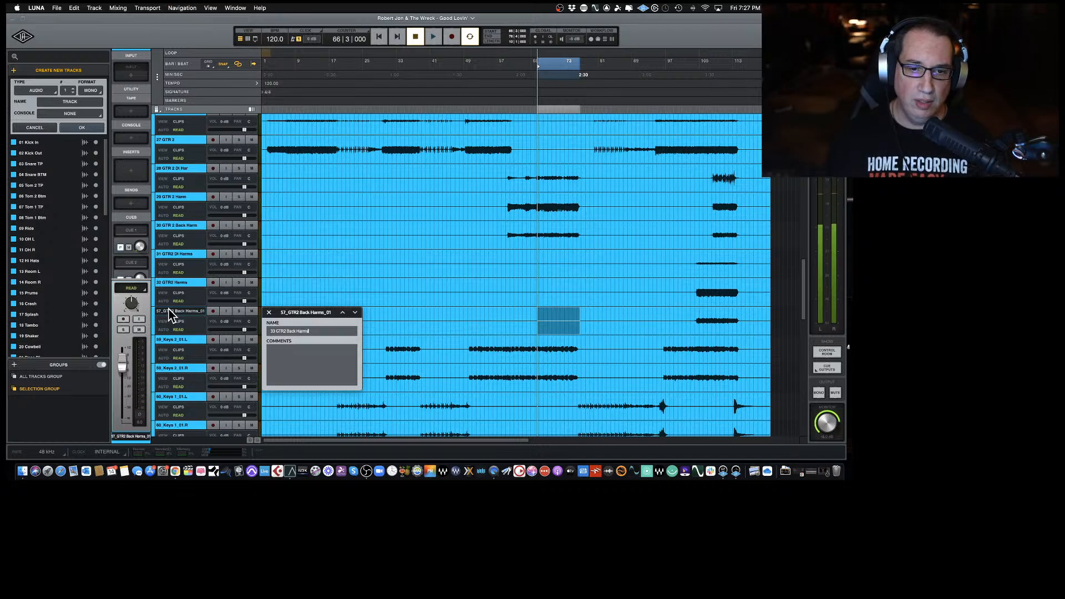
pyautogui.press('Return')
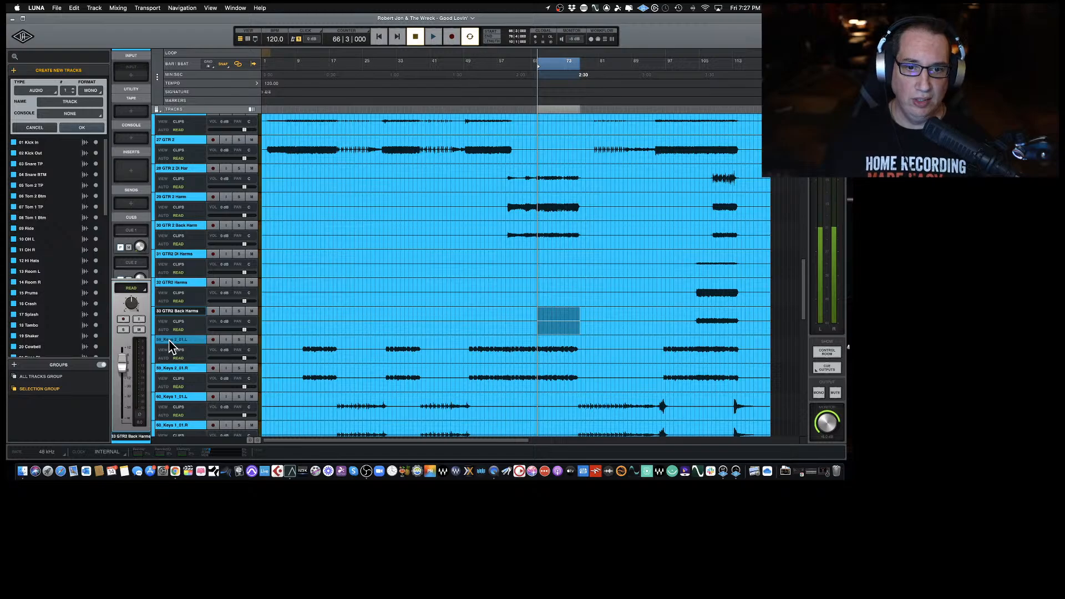
# Rename the 59_Keys 2_01.L track as 33 Keys 2 .L, removing the _01 part.
pyautogui.scroll(-3, 172, 346)
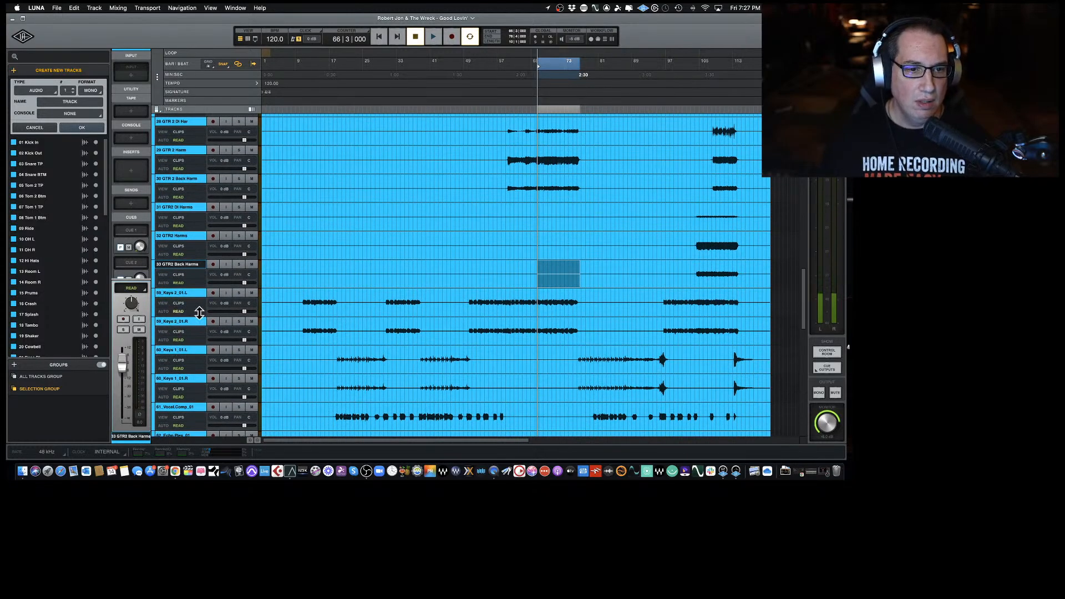
pyautogui.doubleClick(173, 294)
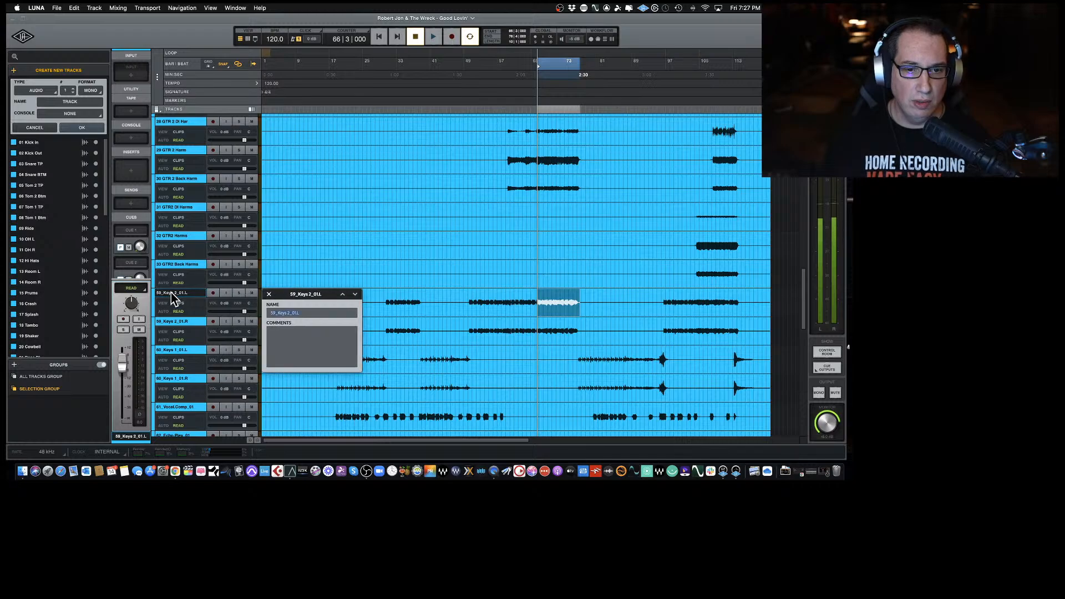
pyautogui.press('BackSpace')
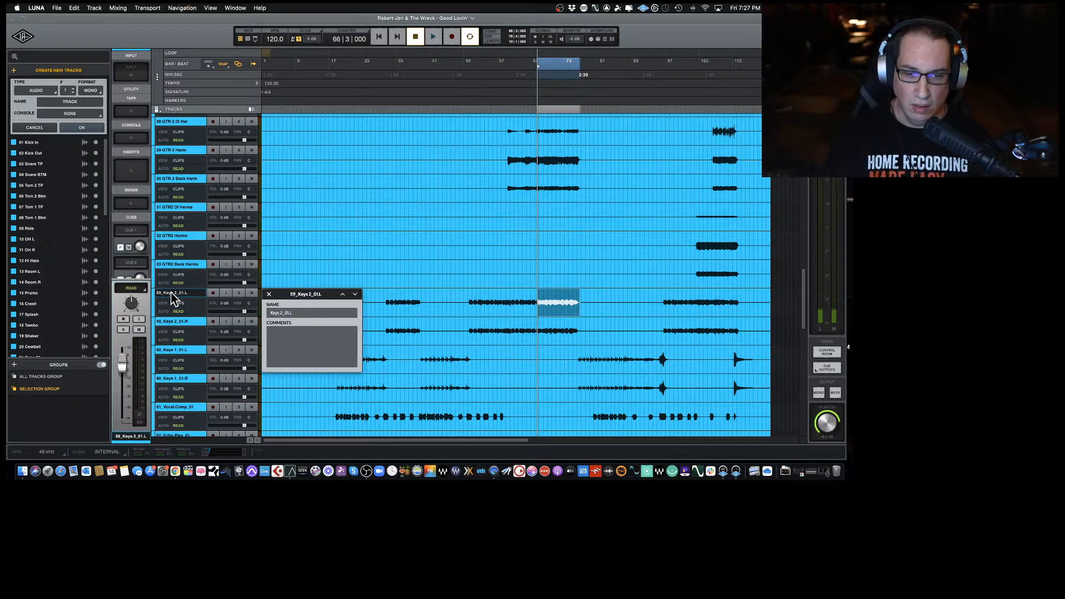
pyautogui.write('33')
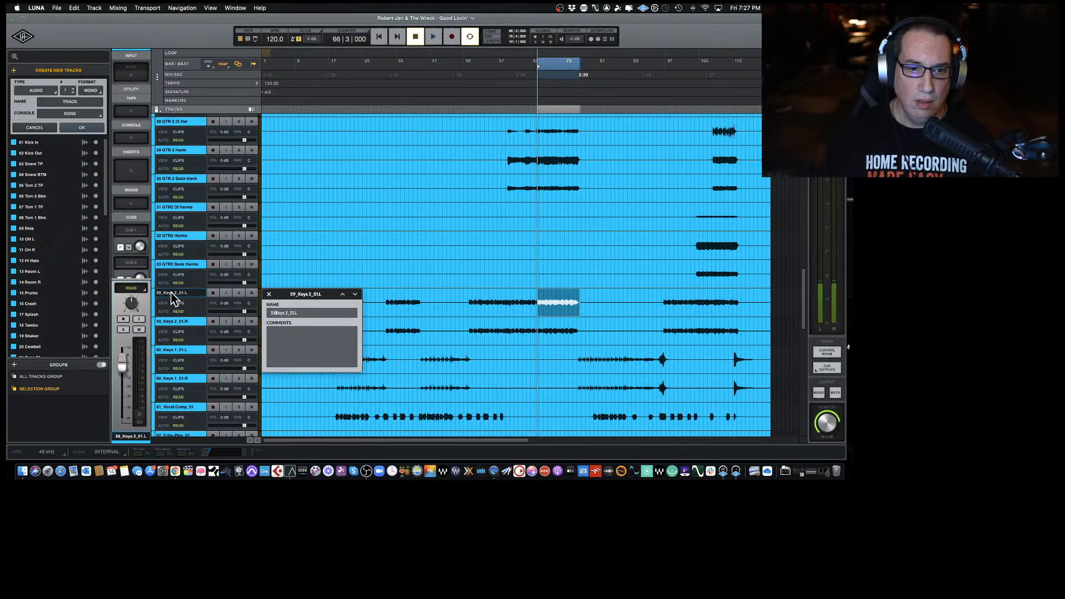
pyautogui.press('Right')
pyautogui.press('Right')
pyautogui.press('Right')
pyautogui.press('Right')
pyautogui.press('Right')
pyautogui.press('Right')
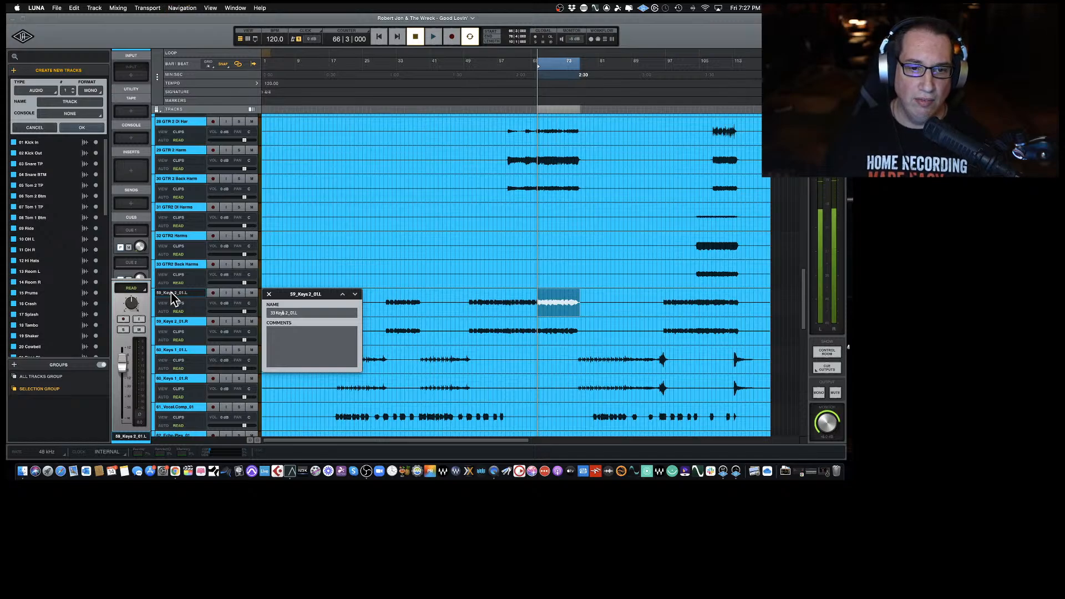
pyautogui.press('BackSpace')
pyautogui.press('BackSpace')
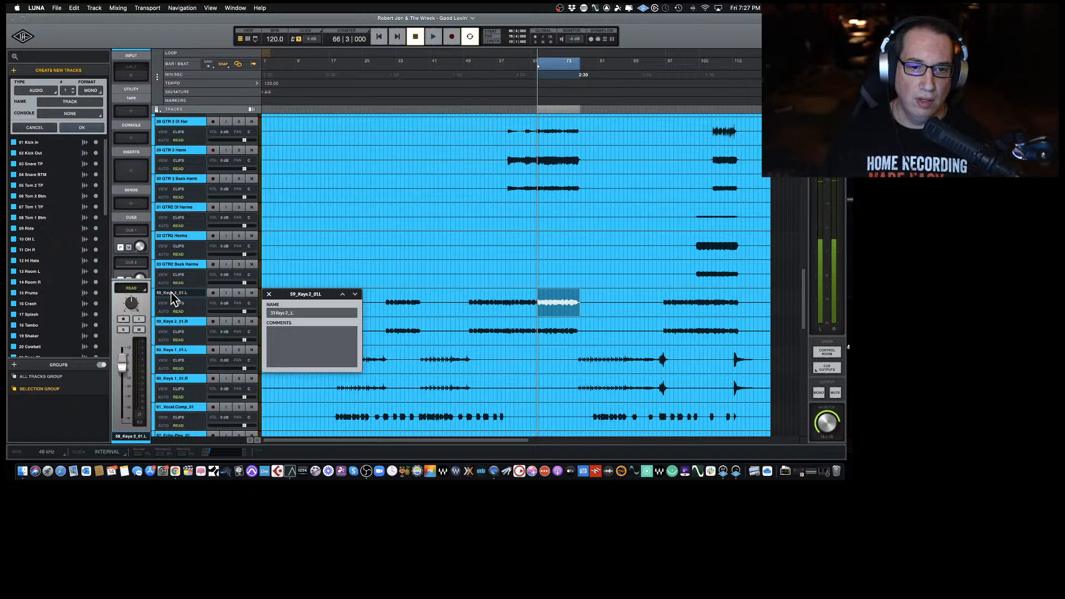
pyautogui.press('Left')
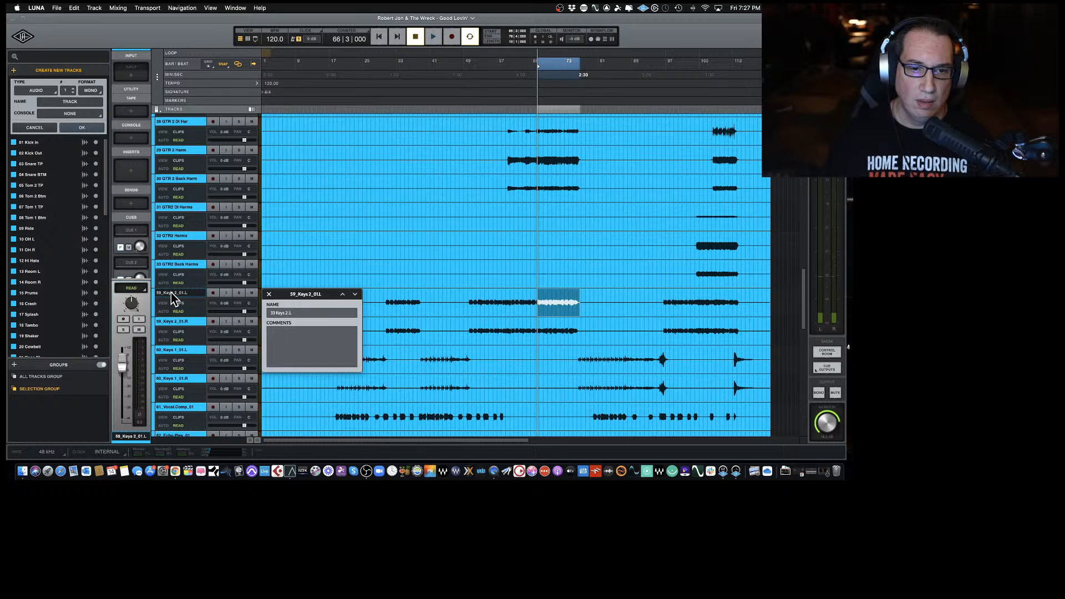
pyautogui.press('Return')
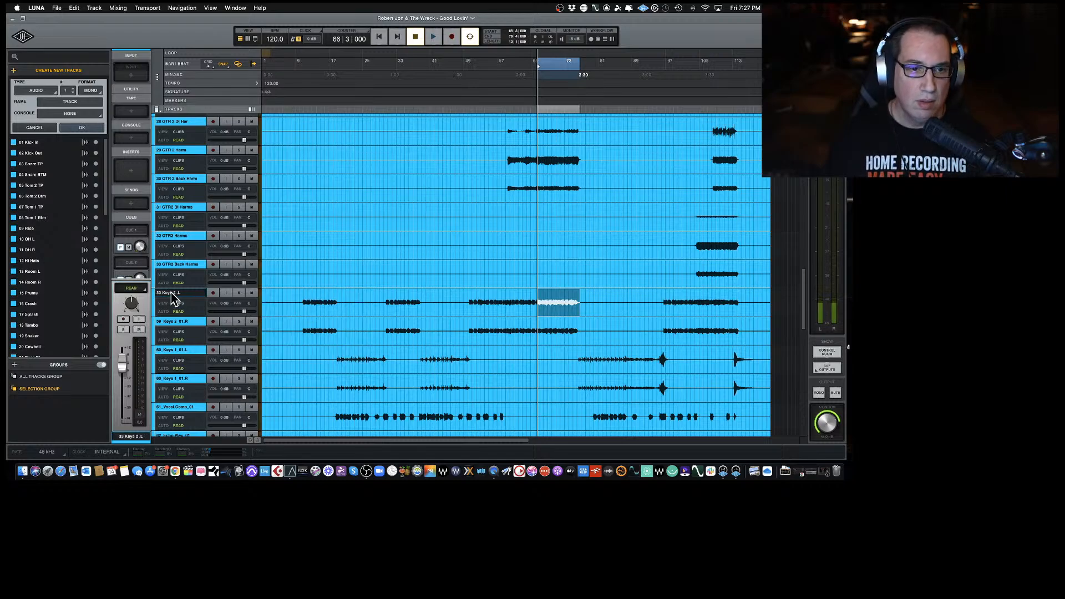
# Rename the 59_Keys 2_01.R track as 34 Keys 2 .R, removing the _01 part.
pyautogui.doubleClick(176, 322)
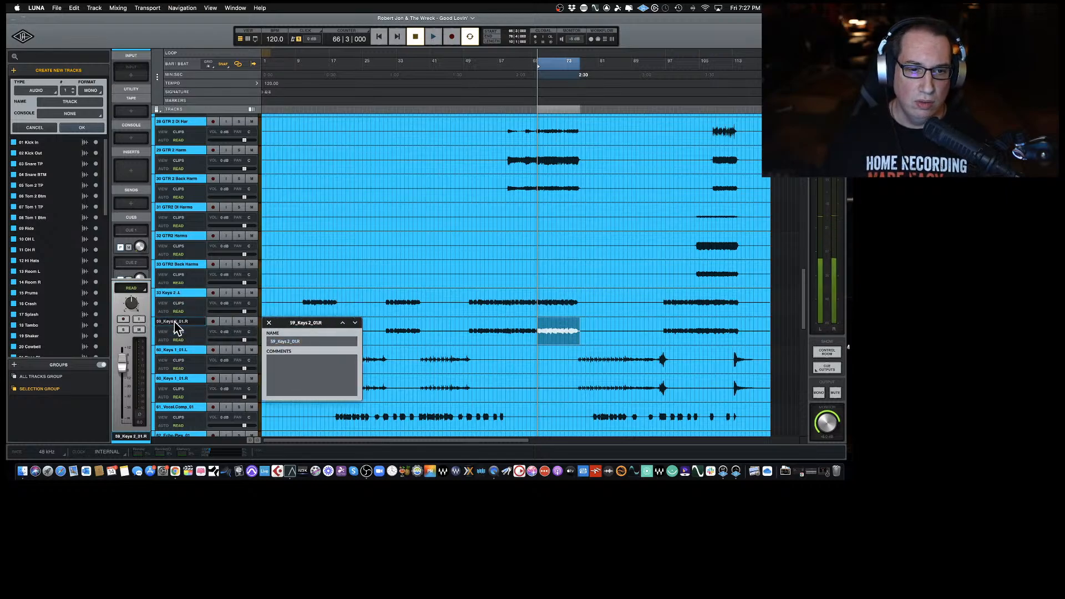
pyautogui.press('Right')
pyautogui.press('Right')
pyautogui.press('BackSpace')
pyautogui.press('BackSpace')
pyautogui.write('34')
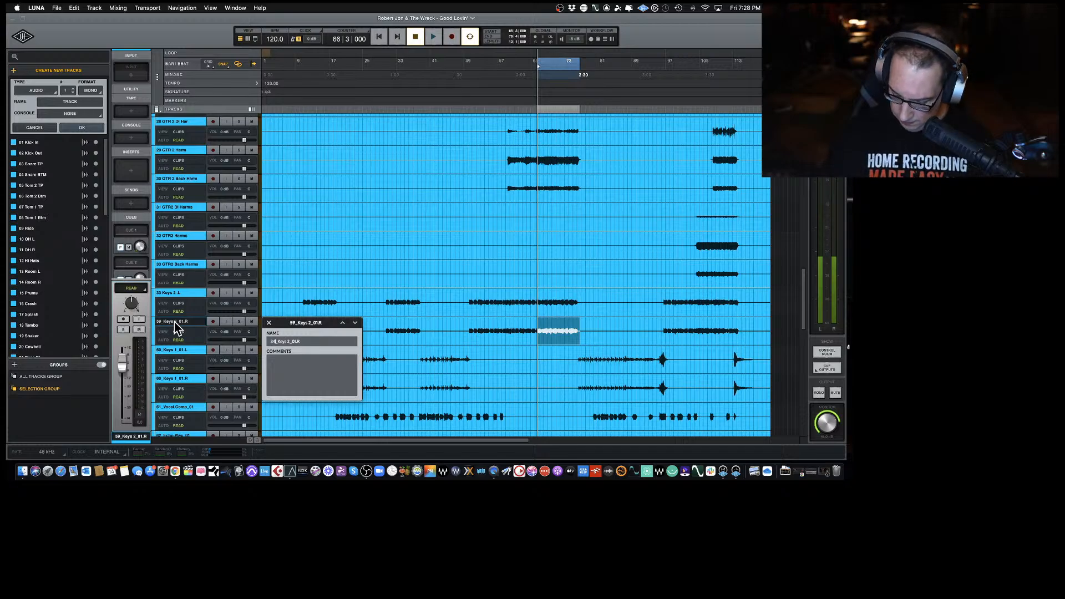
pyautogui.press('Right')
pyautogui.press('Right')
pyautogui.press('Right')
pyautogui.press('Right')
pyautogui.press('Right')
pyautogui.press('Right')
pyautogui.press('Right')
pyautogui.press('Right')
pyautogui.press('Right')
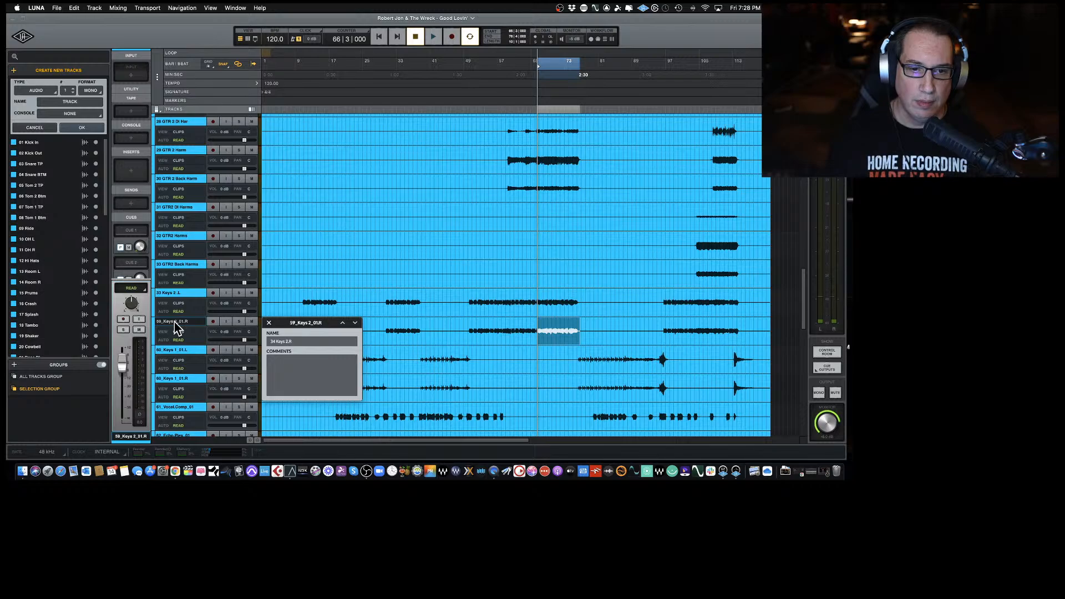
pyautogui.press('Return')
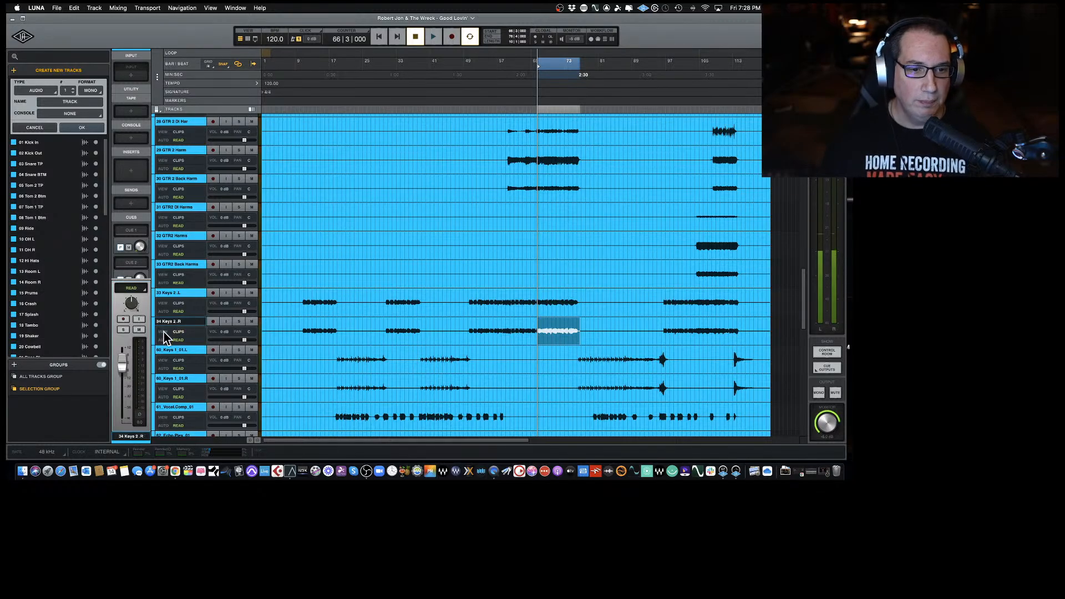
# Rename the 60_Keys 1_01.L track as 35 Keys 1 .L, removing the _01 part.
pyautogui.scroll(-1, 197, 323)
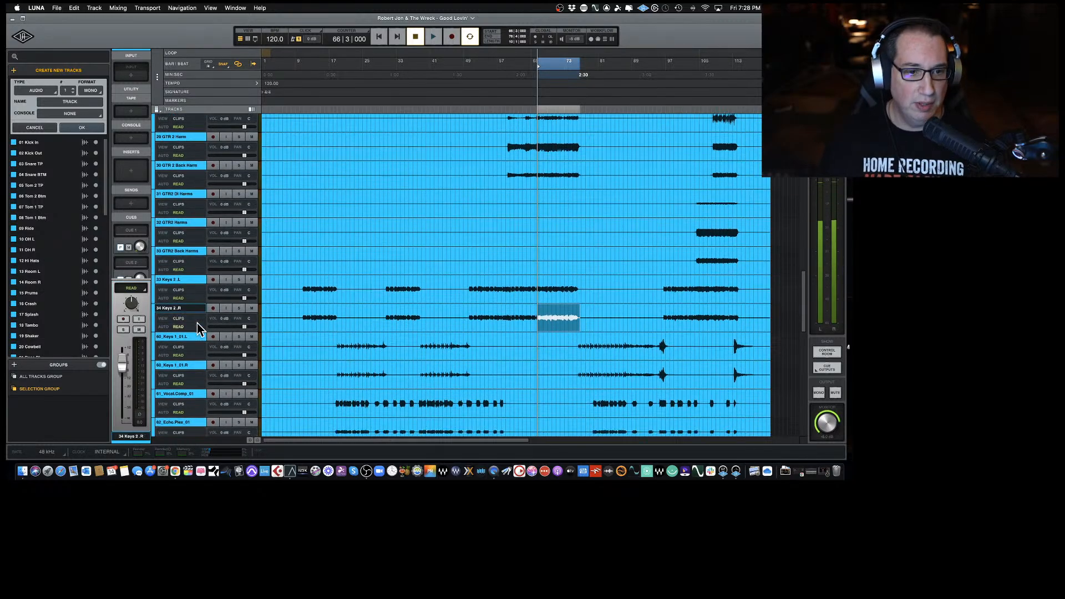
pyautogui.doubleClick(177, 337)
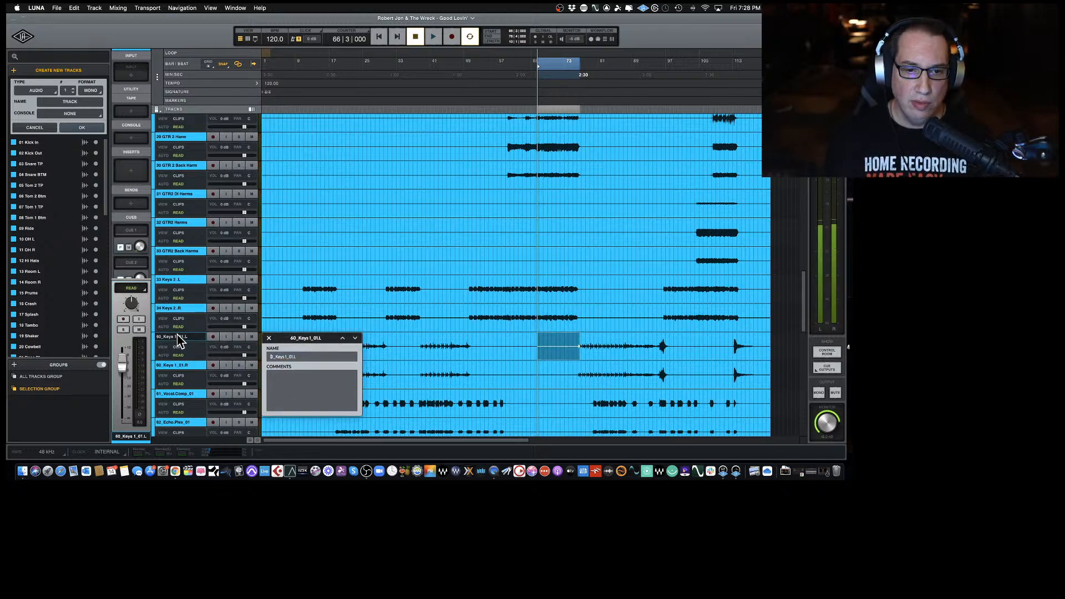
pyautogui.press('BackSpace')
pyautogui.press('BackSpace')
pyautogui.write('35')
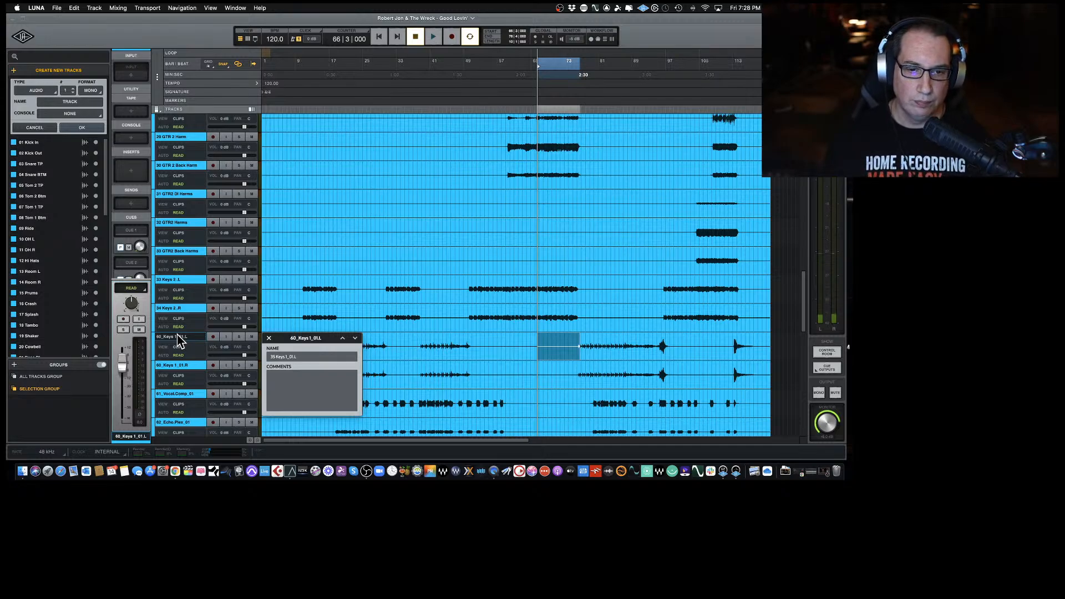
pyautogui.press('Right')
pyautogui.press('Right')
pyautogui.press('Right')
pyautogui.press('Right')
pyautogui.press('Right')
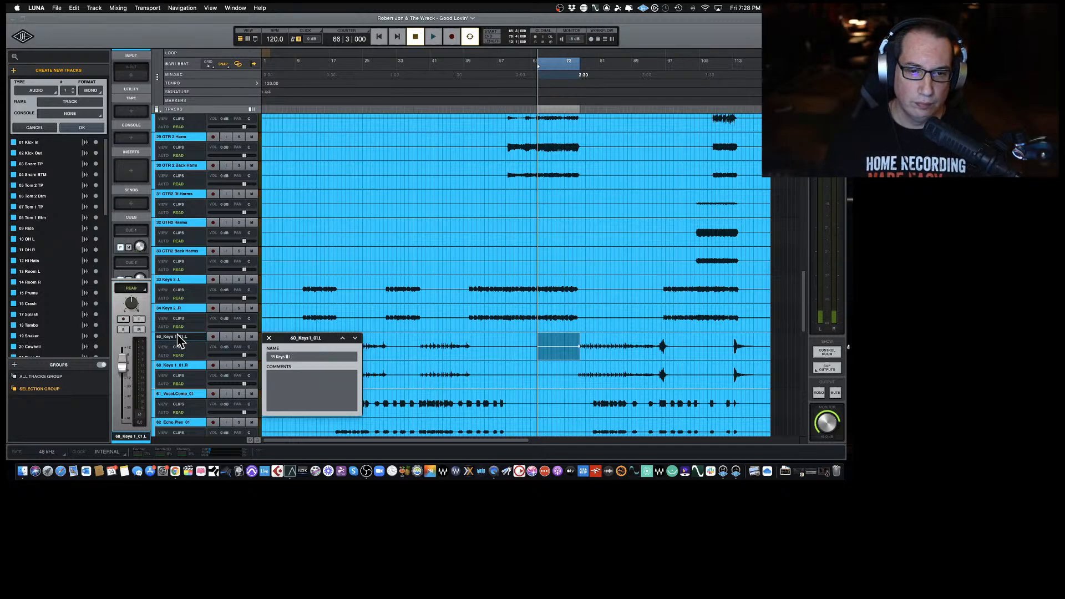
pyautogui.press('Return')
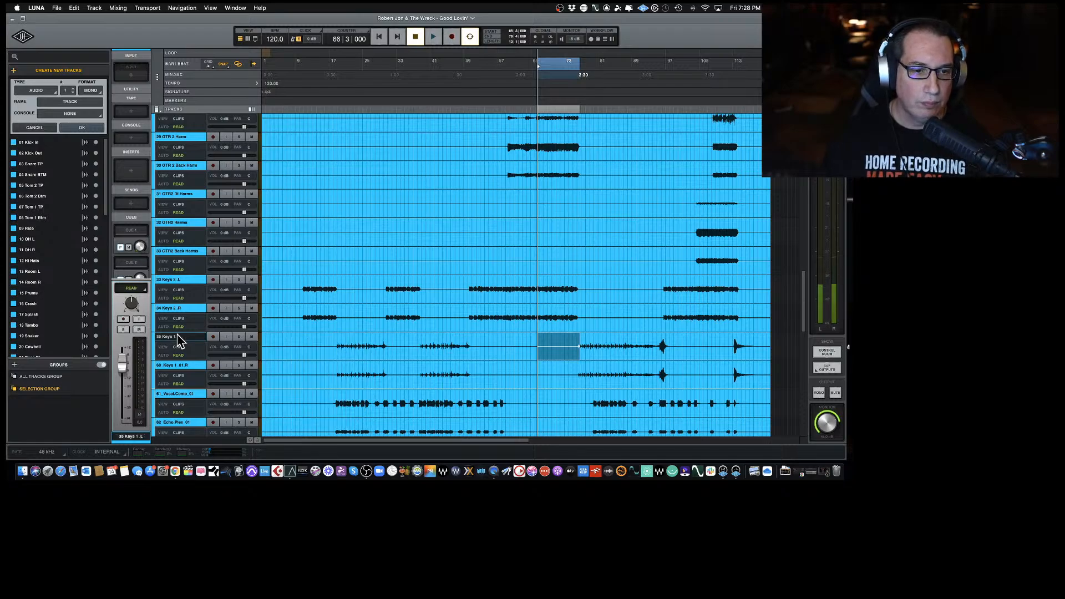
# Rename the 60_Keys 1_01.R track as 36 Keys 1 .R, removing the _01 part.
pyautogui.doubleClick(169, 366)
pyautogui.press('Left')
pyautogui.press('Right')
pyautogui.press('Right')
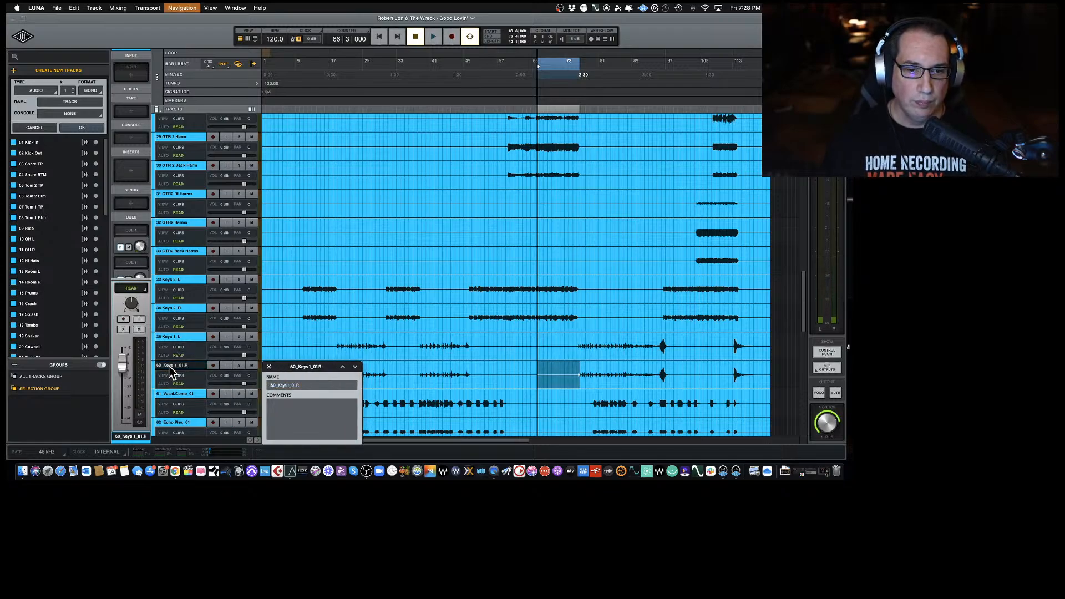
pyautogui.press('BackSpace')
pyautogui.press('BackSpace')
pyautogui.write('36')
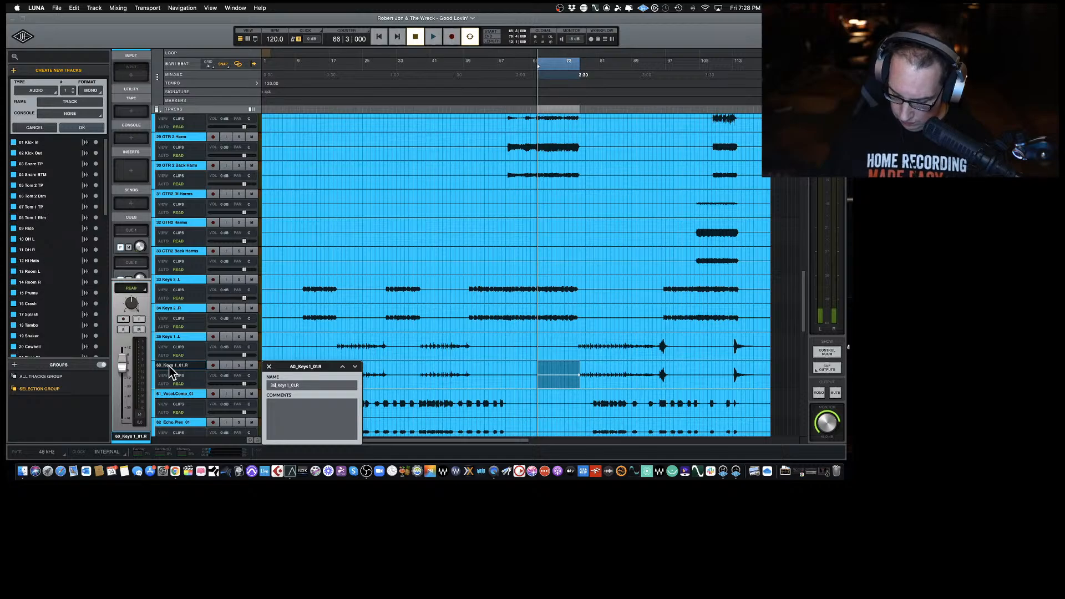
pyautogui.press('Right')
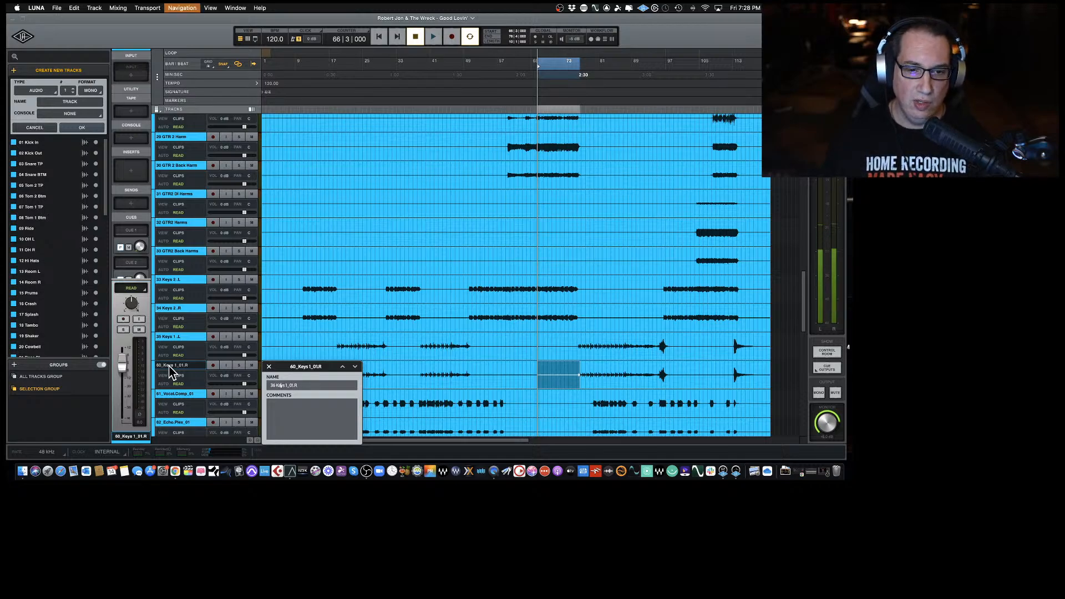
pyautogui.press('BackSpace')
pyautogui.press('BackSpace')
pyautogui.press('BackSpace')
pyautogui.press('BackSpace')
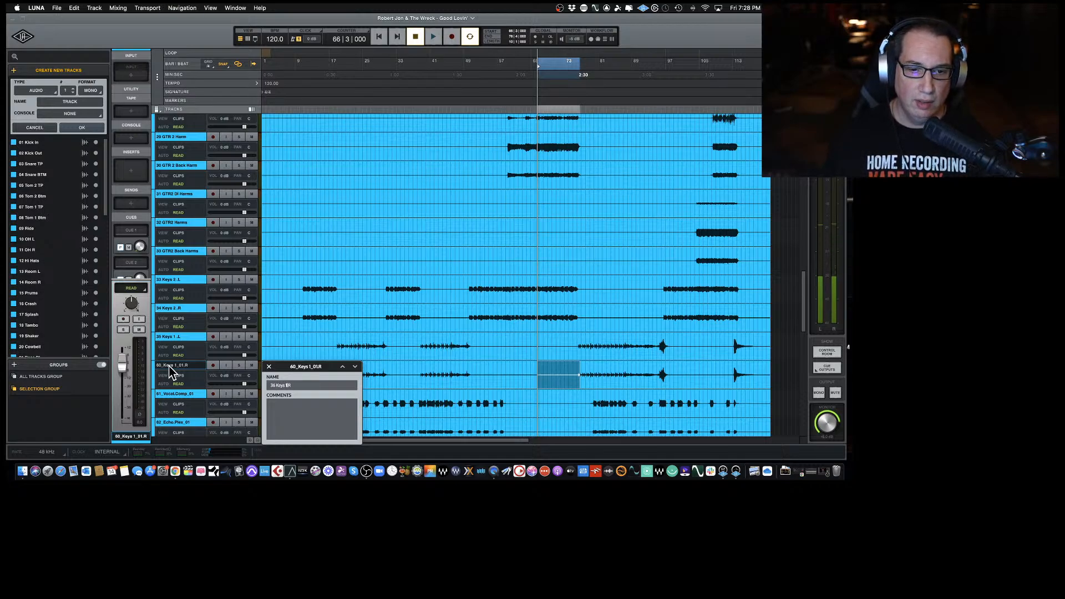
pyautogui.press('Return')
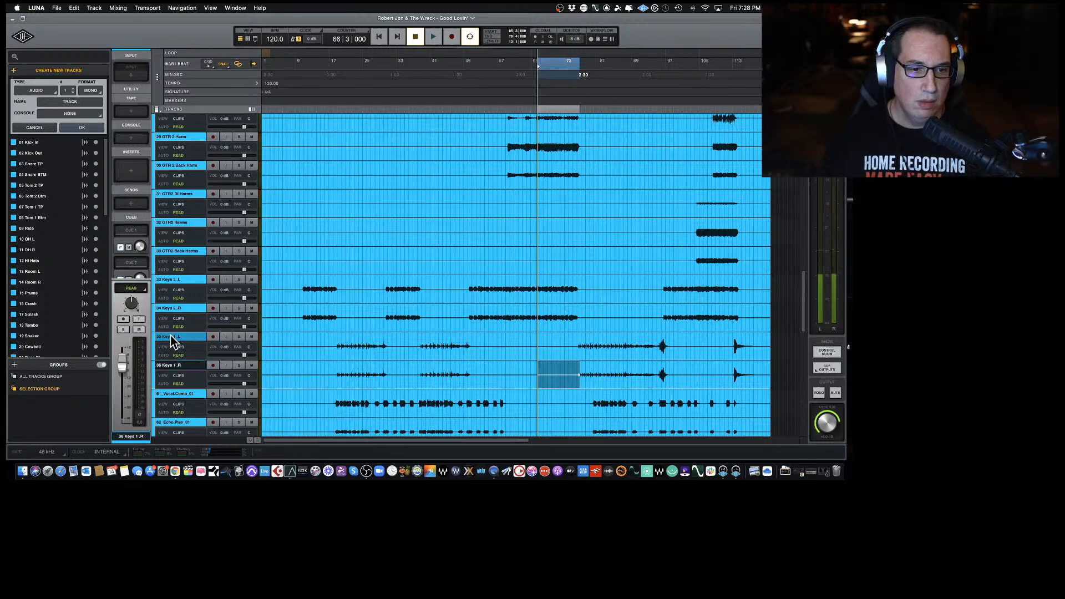
# Look through the remaining unnumbered vocal and background vocal tracks down to the end of the session.
pyautogui.scroll(-3, 172, 341)
pyautogui.scroll(-3, 172, 342)
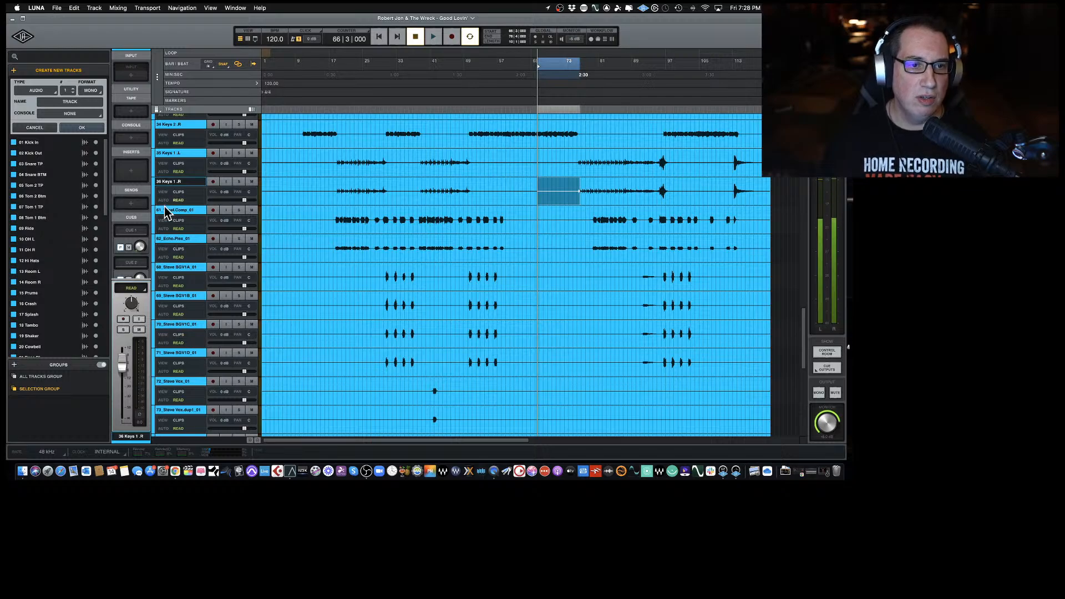
pyautogui.scroll(1, 195, 258)
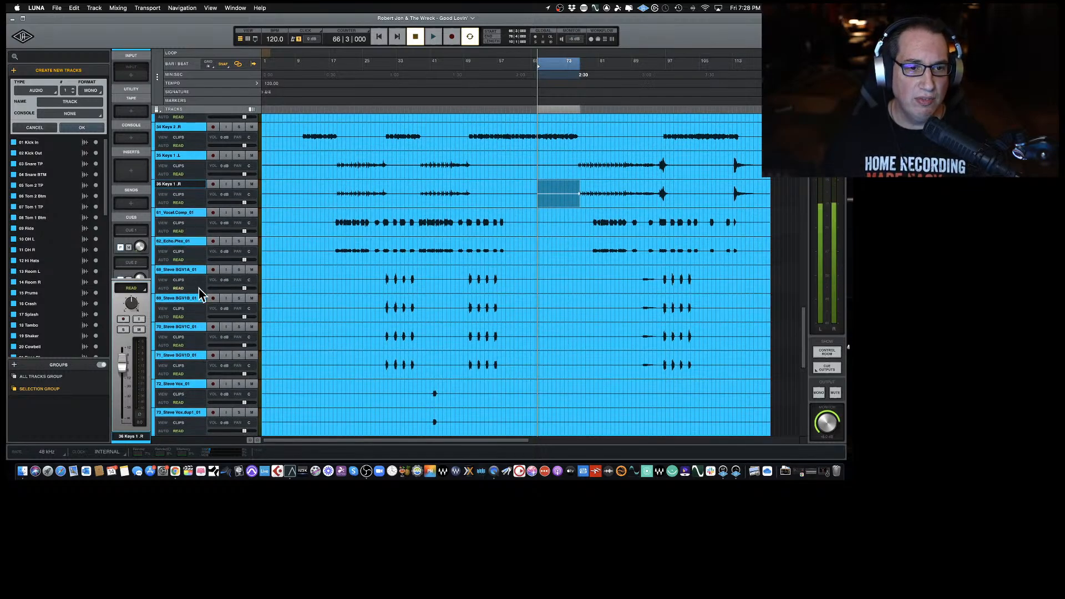
pyautogui.scroll(3, 176, 281)
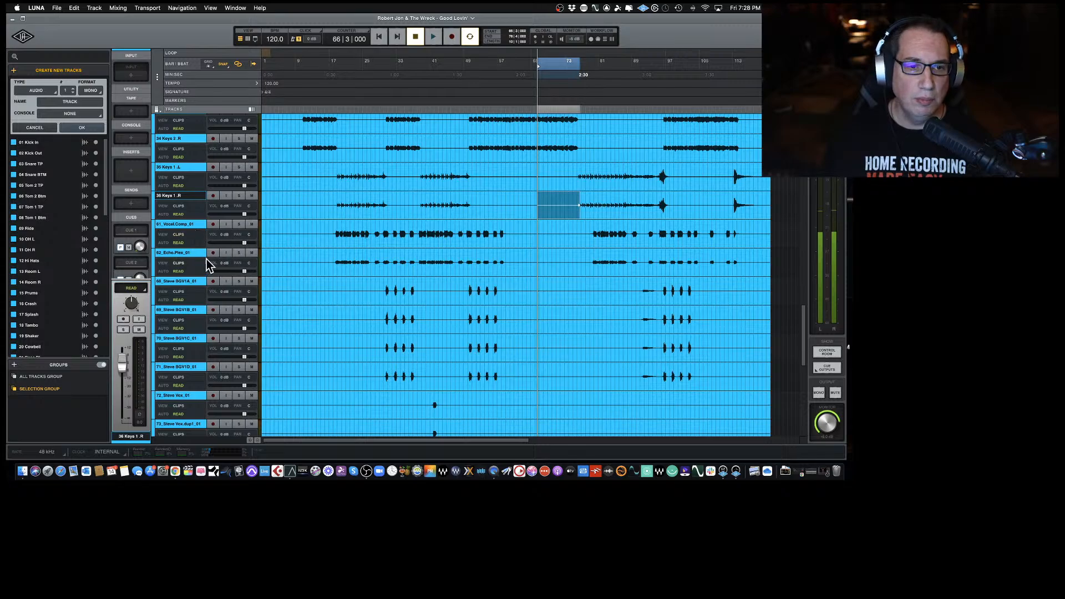
pyautogui.scroll(-3, 200, 303)
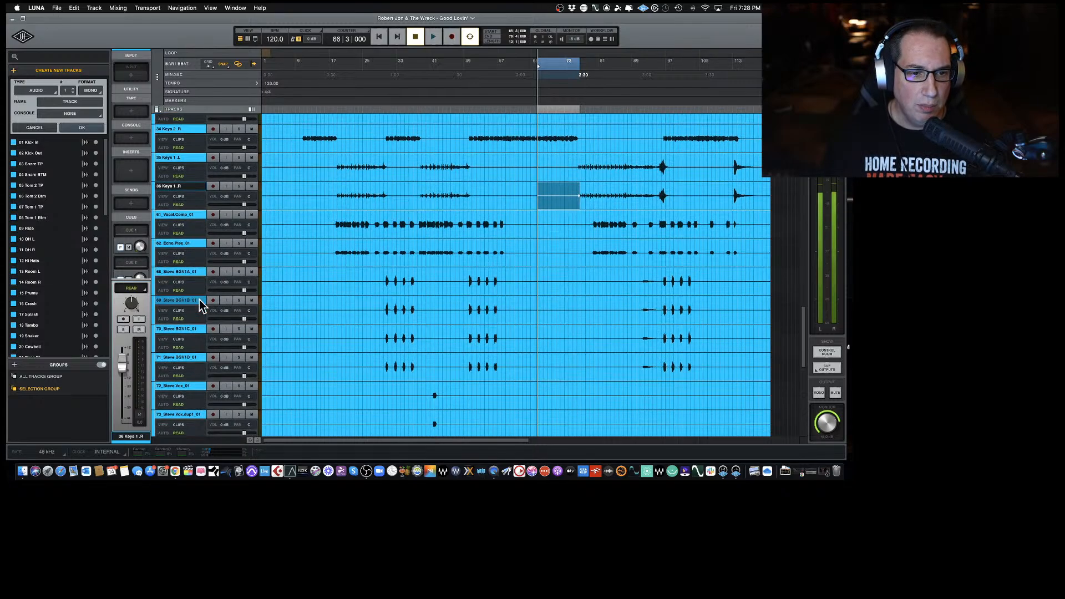
pyautogui.scroll(-15, 201, 306)
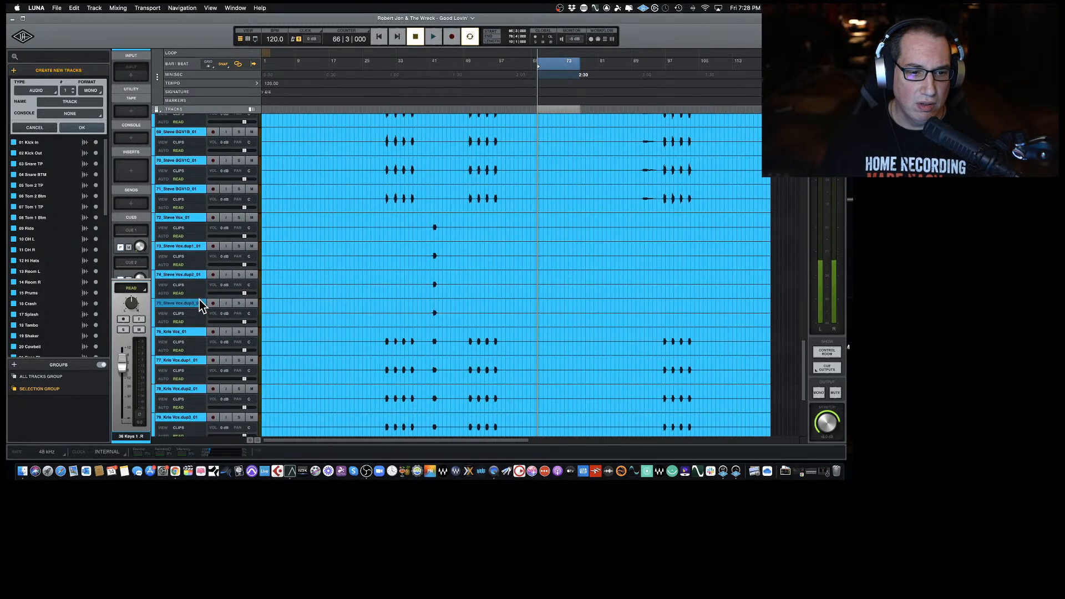
pyautogui.scroll(-5, 200, 305)
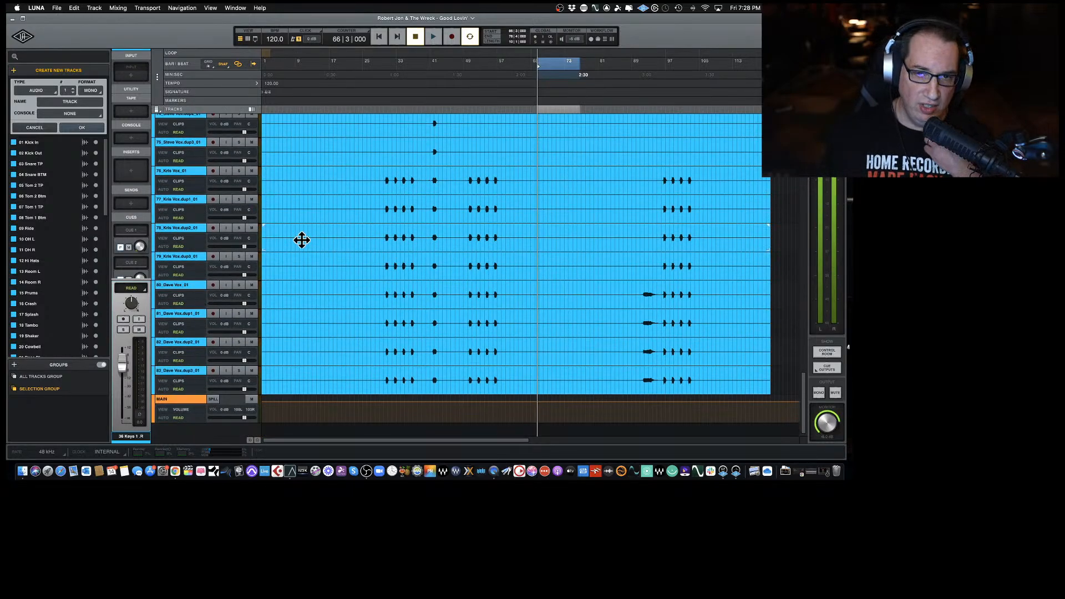
pyautogui.scroll(10, 190, 305)
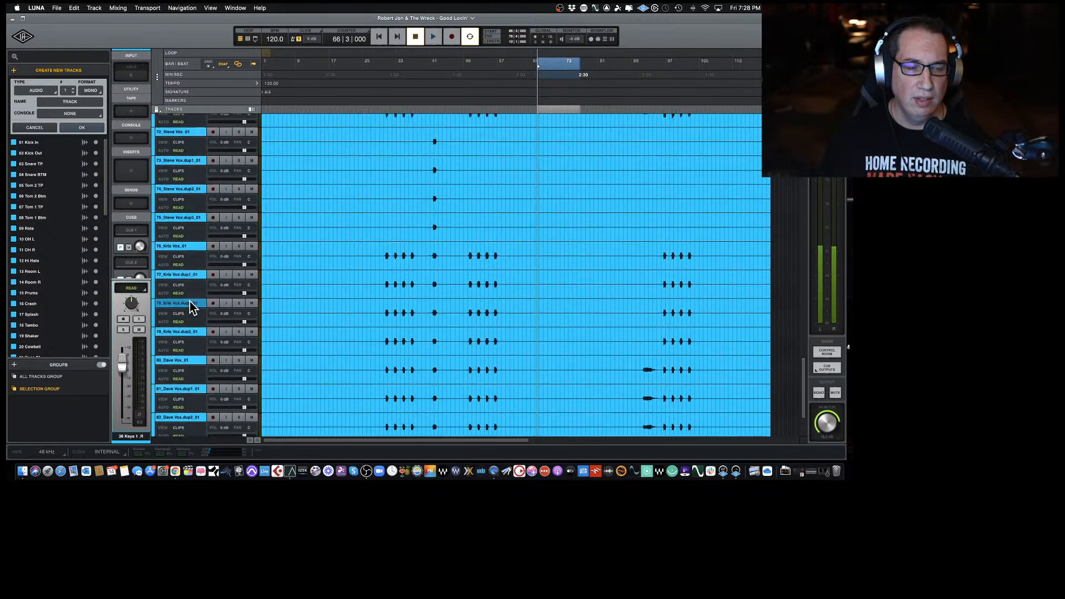
pyautogui.scroll(8, 190, 305)
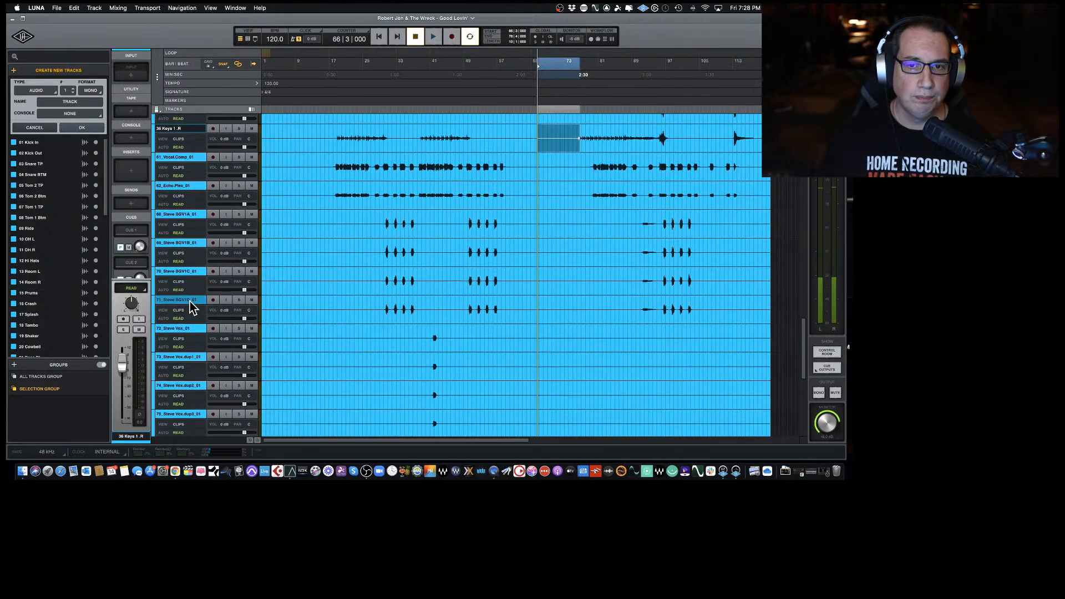
pyautogui.scroll(1, 190, 306)
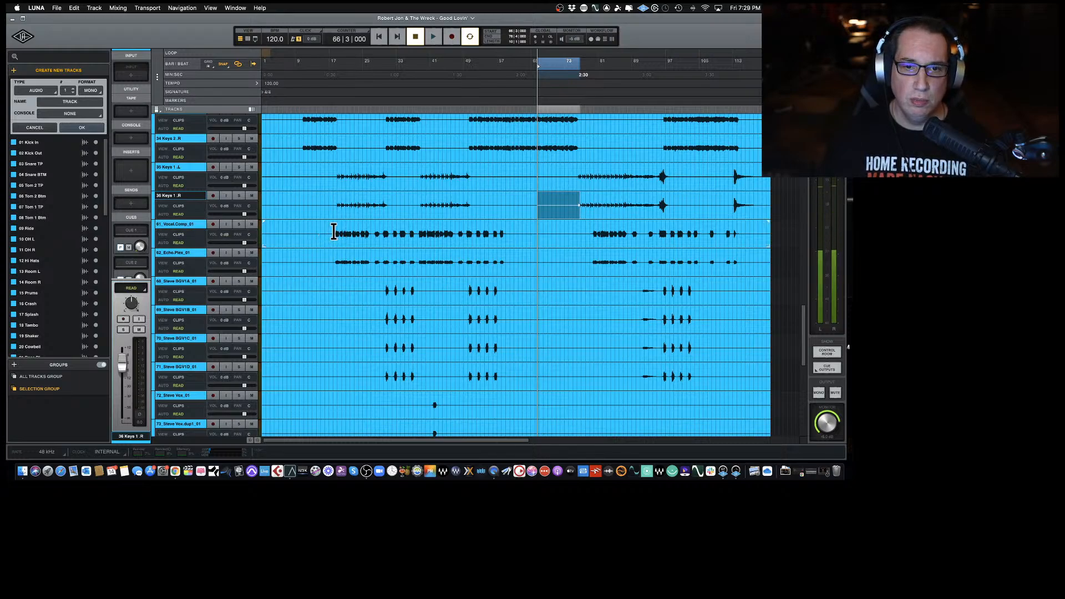
# Select the opening passage of the 61_Vocal.Comp_01 track and audition it soloed.
pyautogui.moveTo(335, 233); pyautogui.dragTo(368, 233)
pyautogui.click(240, 225)
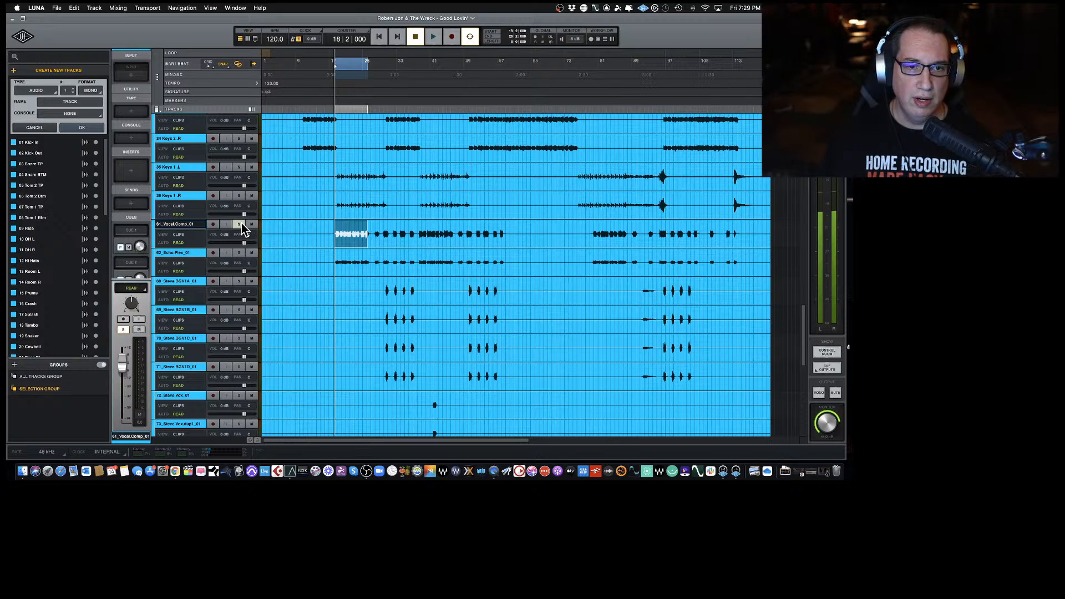
pyautogui.press('space')
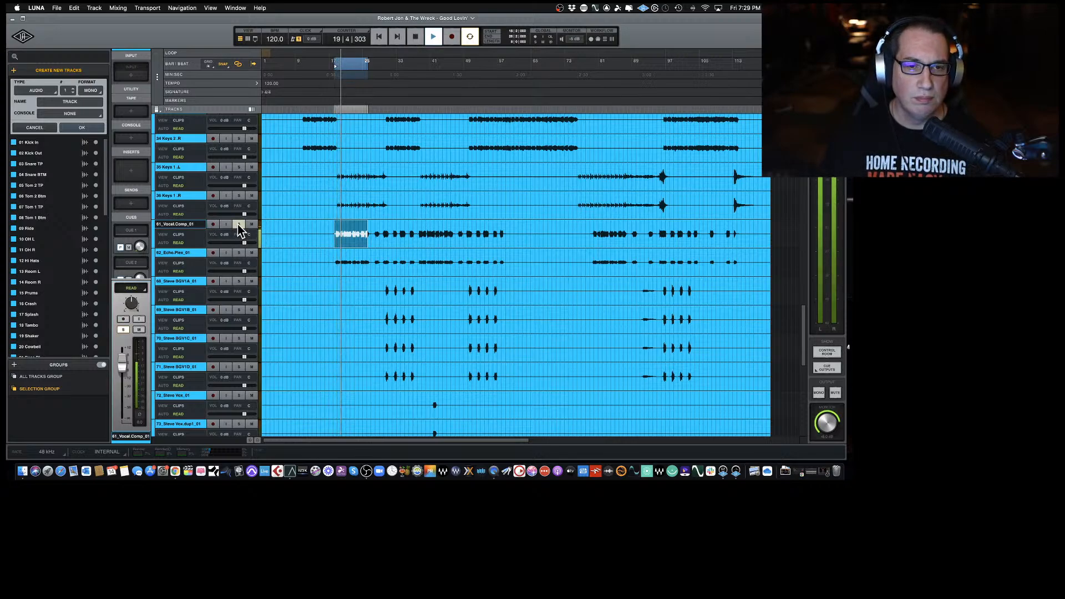
pyautogui.press('space')
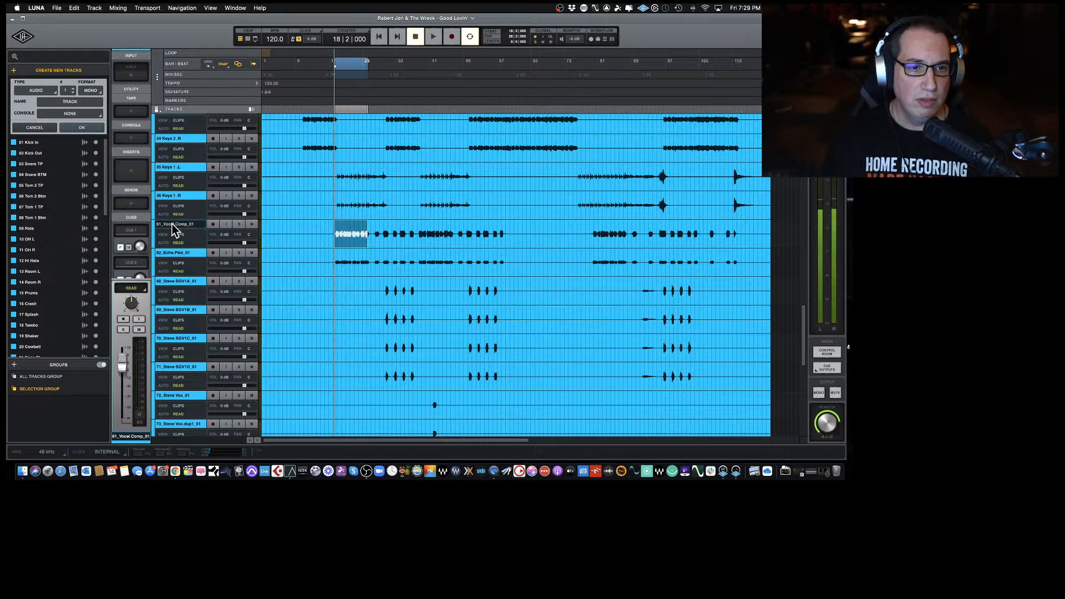
# Rename the 61_Vocal.Comp_01 track as 37 LD Vox.
pyautogui.doubleClick(173, 224)
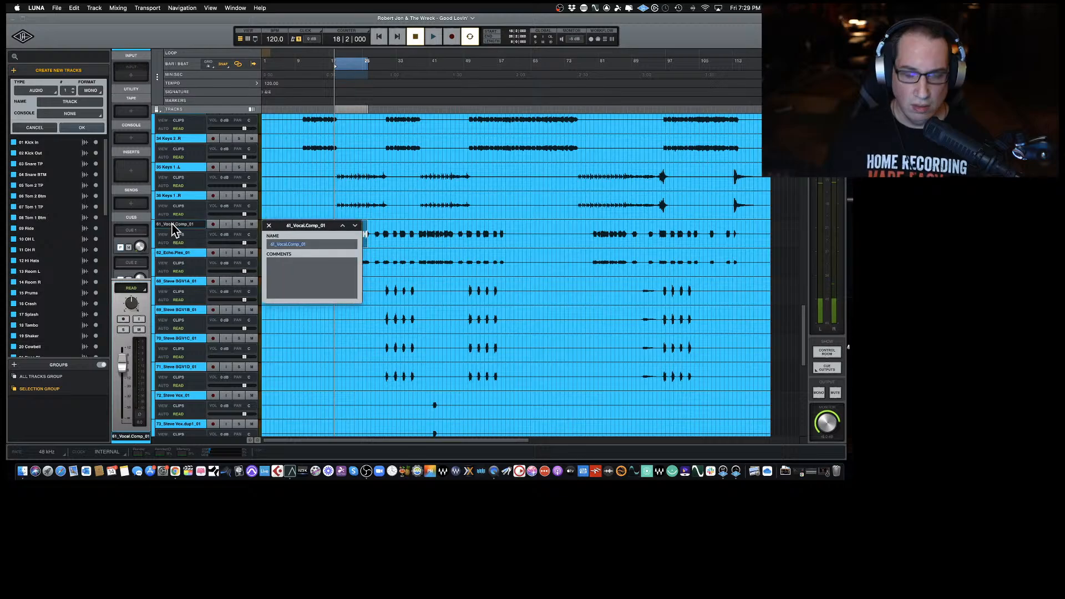
pyautogui.write('37 LD Vo')
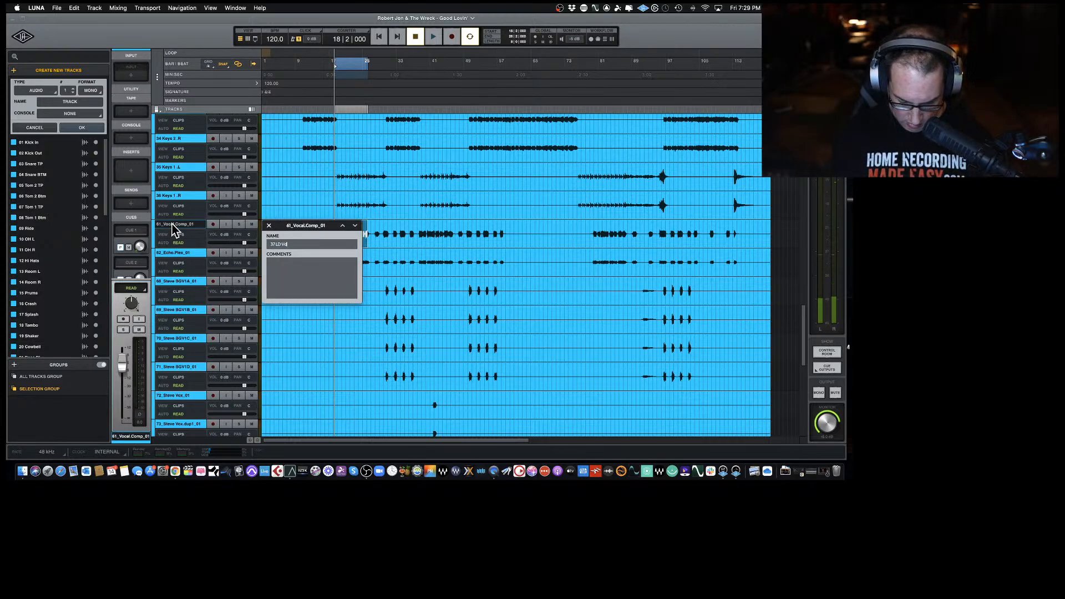
pyautogui.write('x')
pyautogui.press('Return')
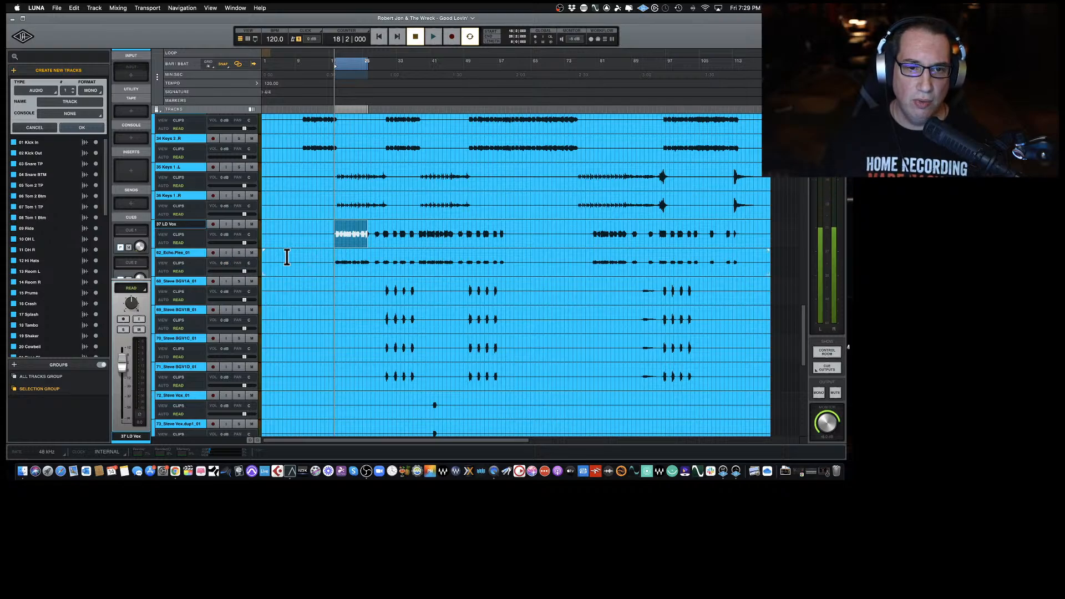
# Audition the 62_Echo.Plex_01 track soloed over the same opening vocal passage.
pyautogui.click(239, 253)
pyautogui.press('space')
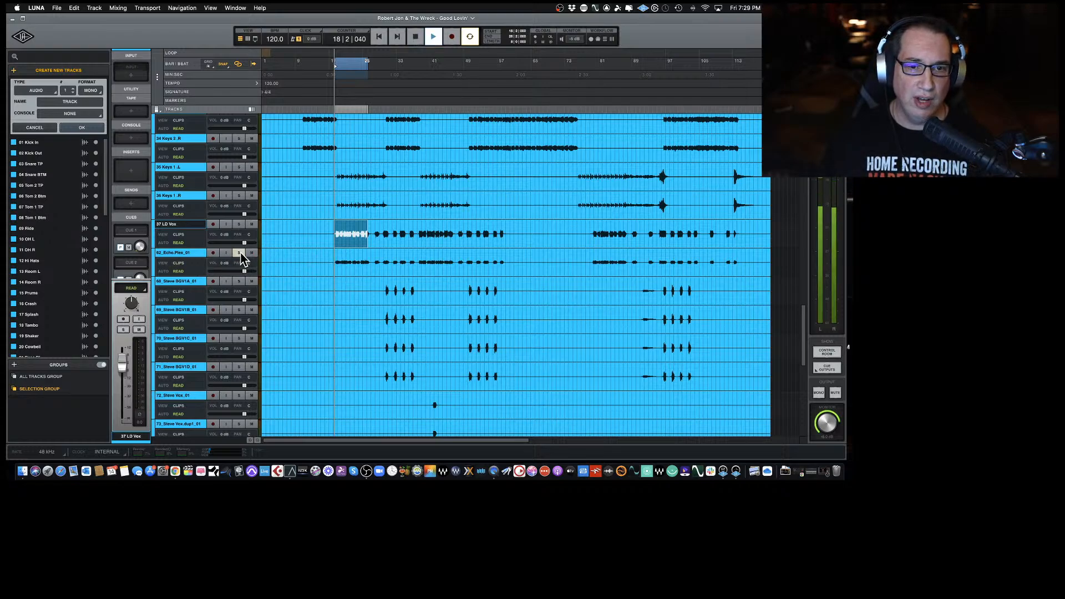
pyautogui.click(239, 252)
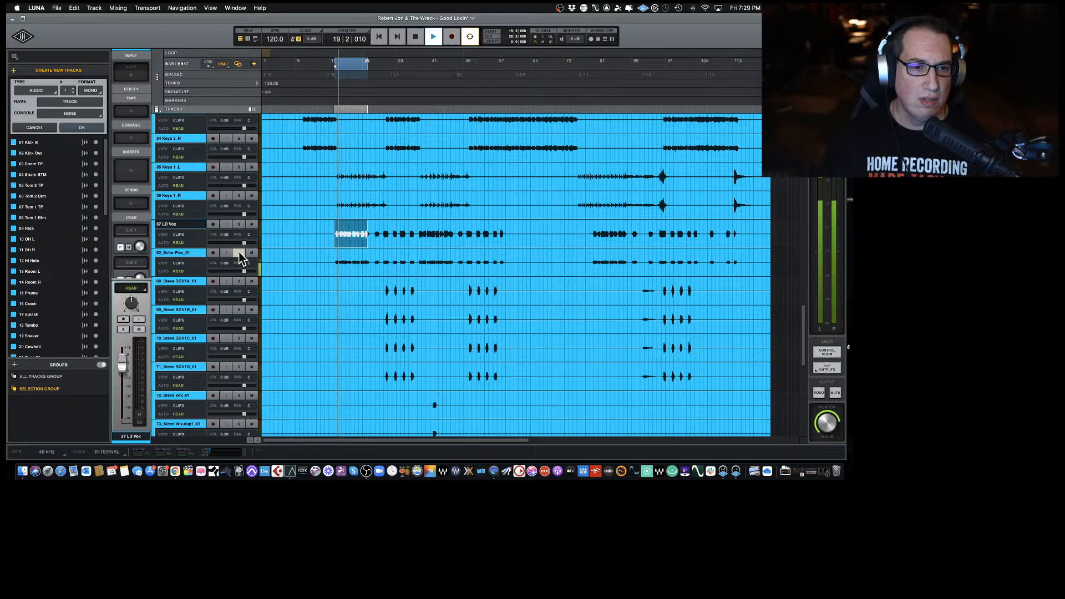
pyautogui.click(239, 253)
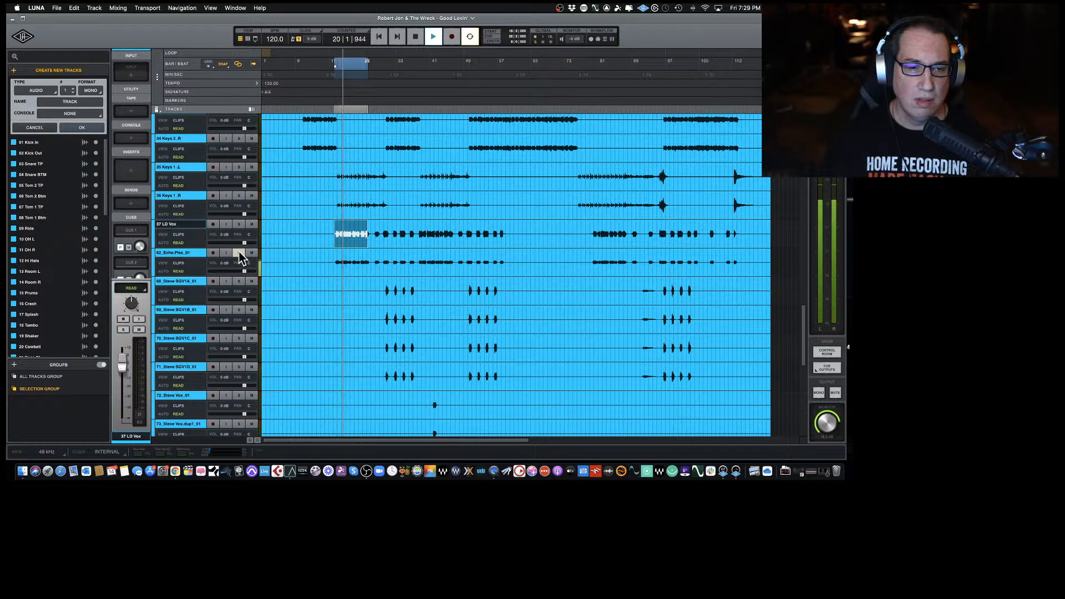
pyautogui.press('space')
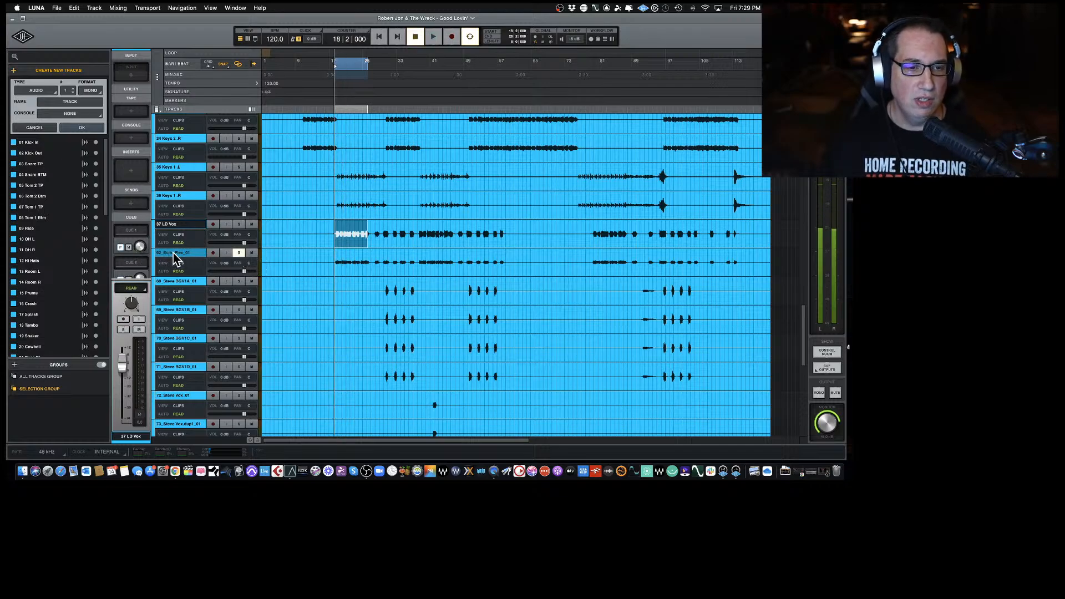
# Rename the 62_Echo.Plex_01 track as 38 Vox E. Plex.
pyautogui.doubleClick(174, 253)
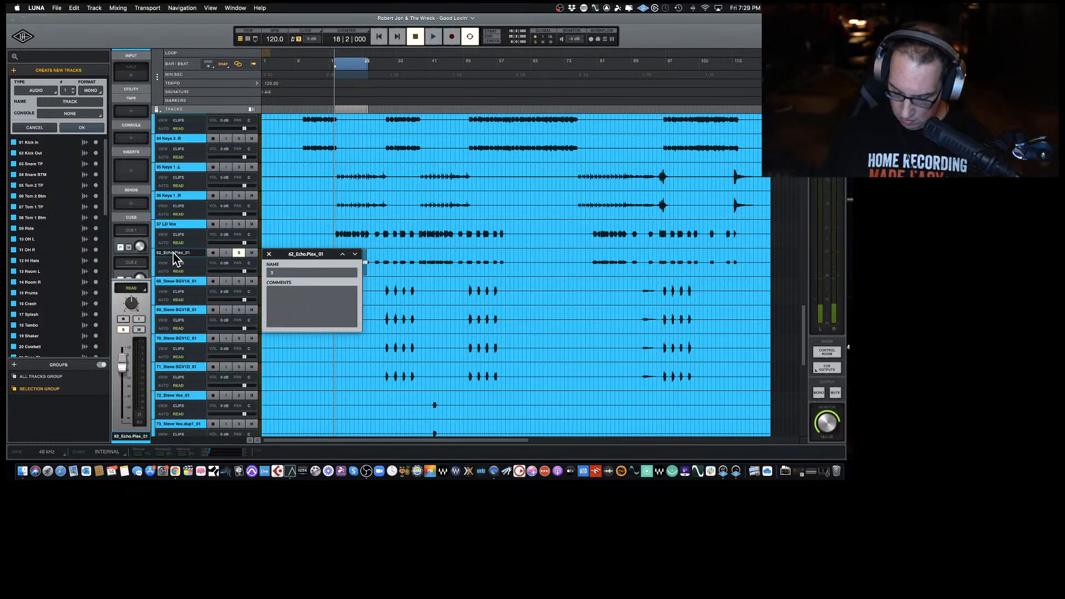
pyautogui.write('38 v')
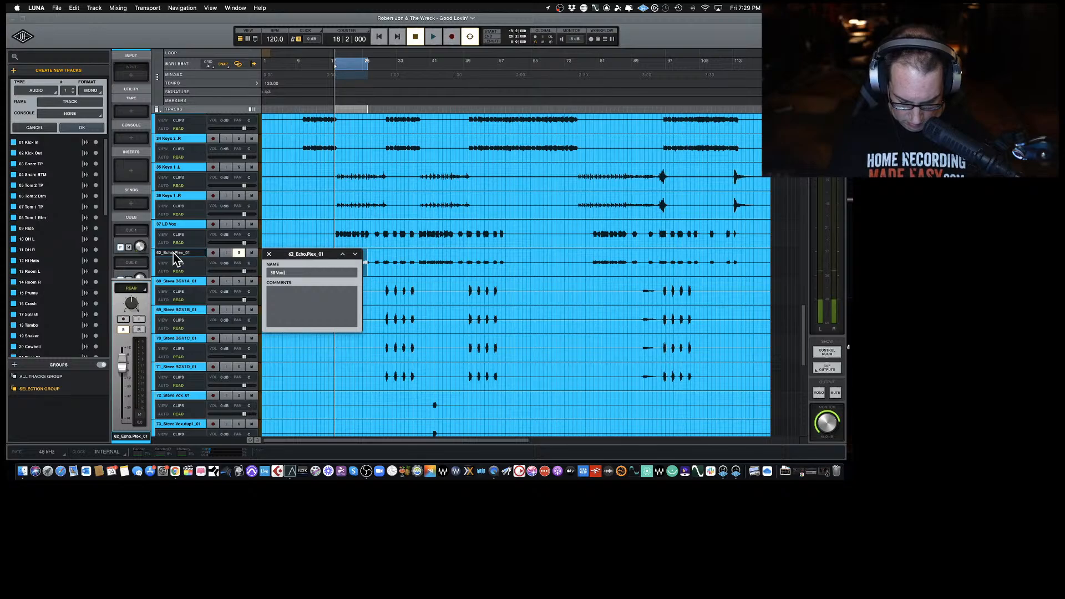
pyautogui.write('ox E')
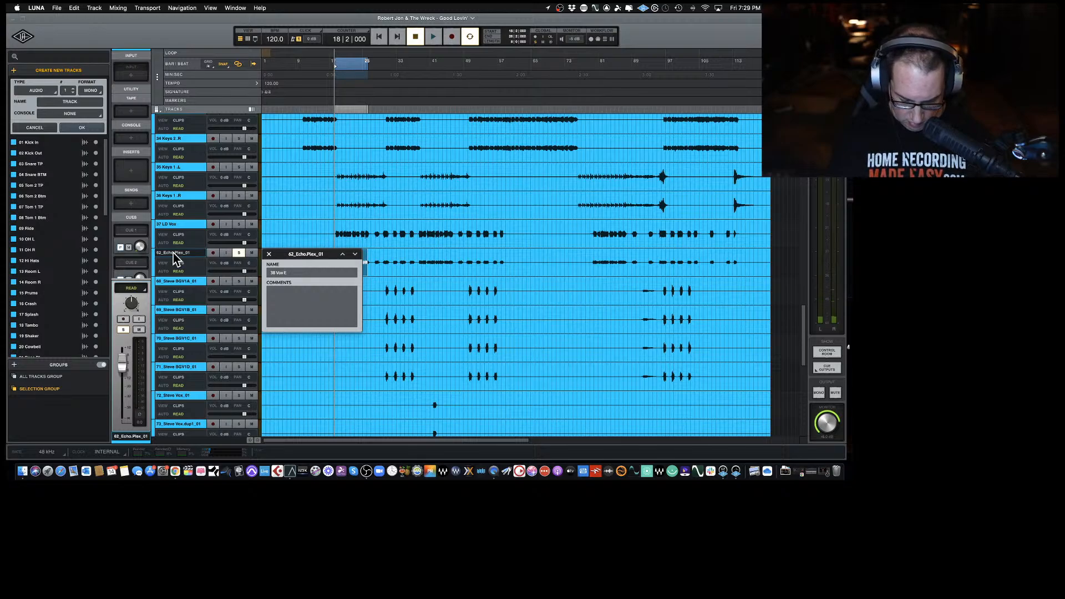
pyautogui.write('. Plex')
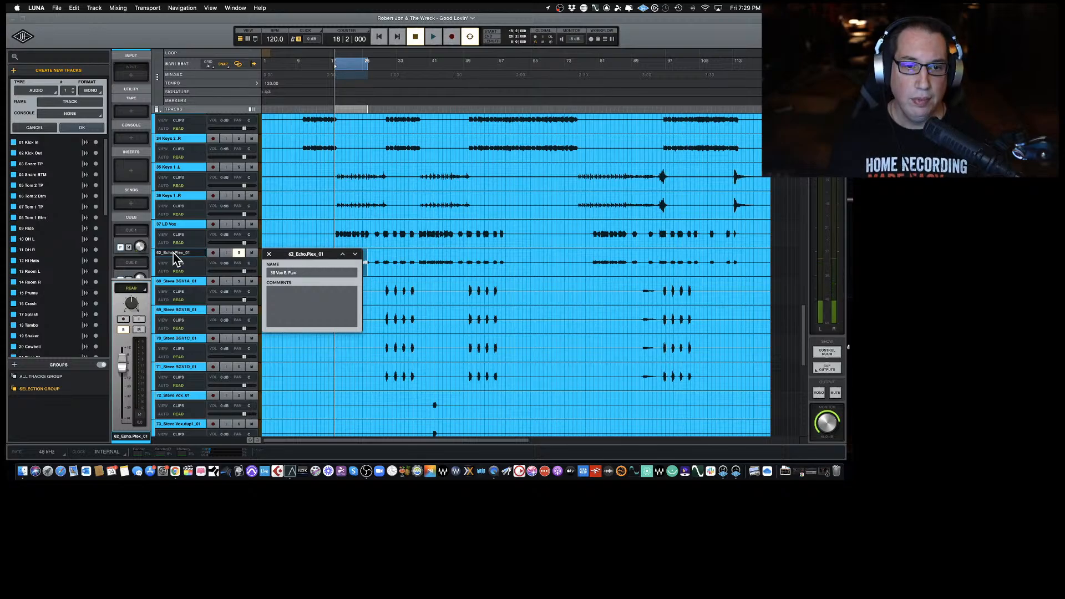
pyautogui.press('Return')
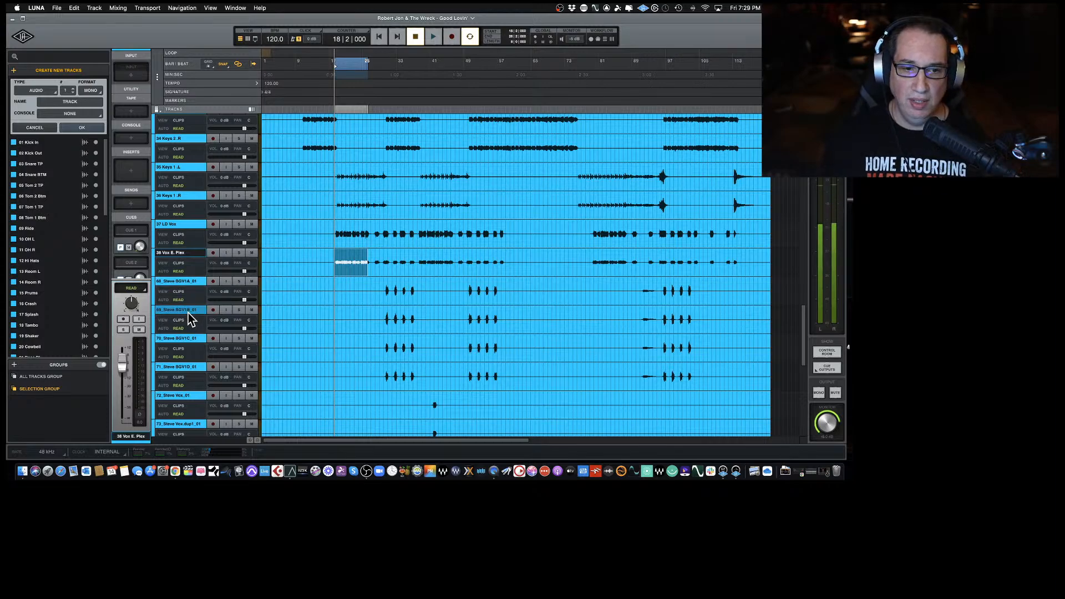
pyautogui.scroll(-2, 188, 348)
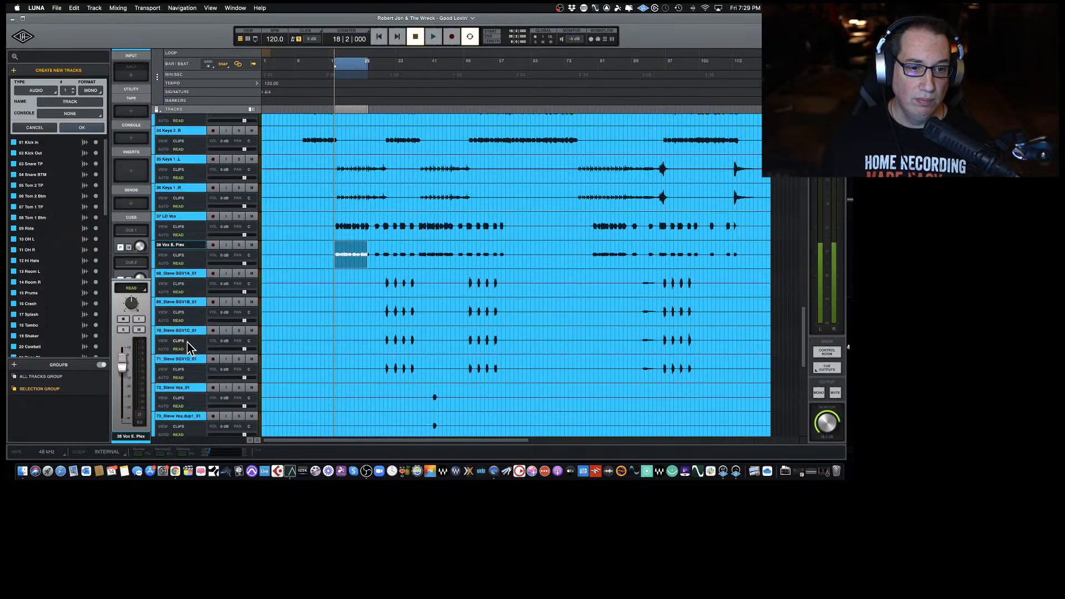
# Rename the BGV1A backing vocal track numbered 68 as 39 BGV1 A.
pyautogui.scroll(-1, 188, 351)
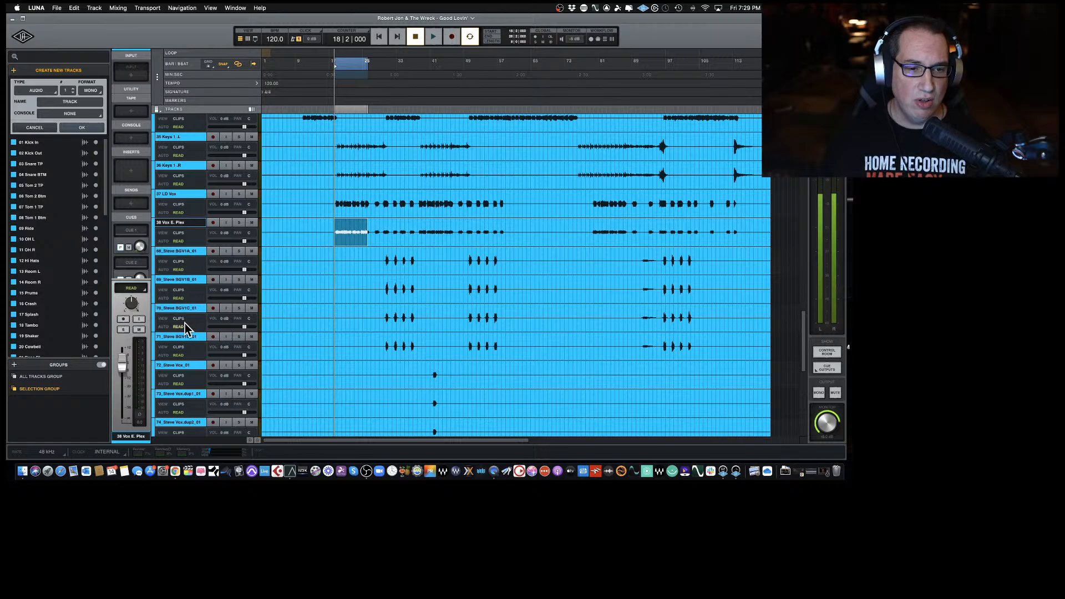
pyautogui.doubleClick(181, 252)
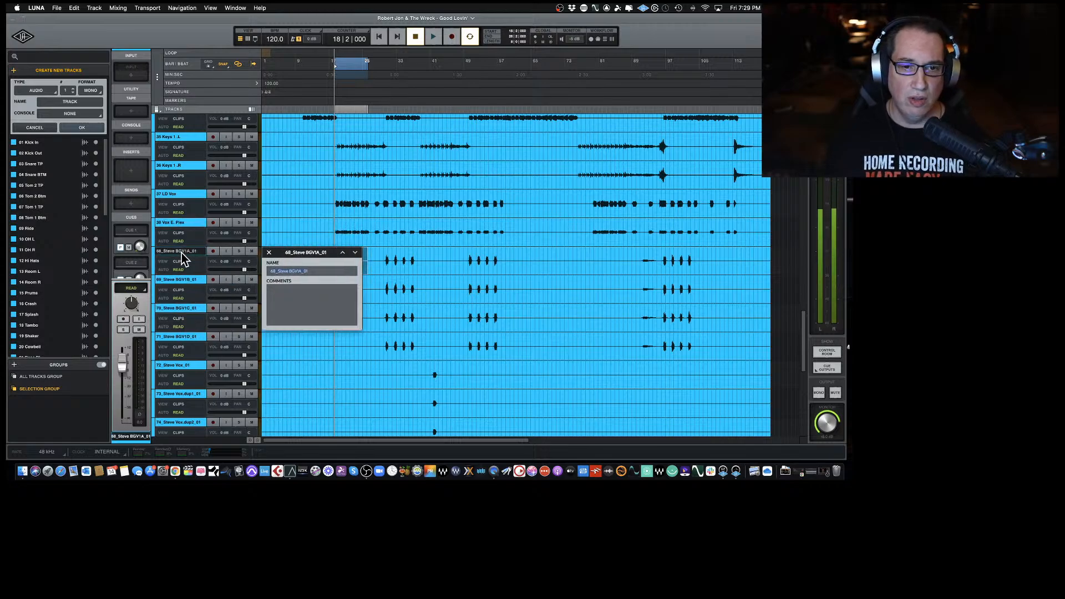
pyautogui.press('Left')
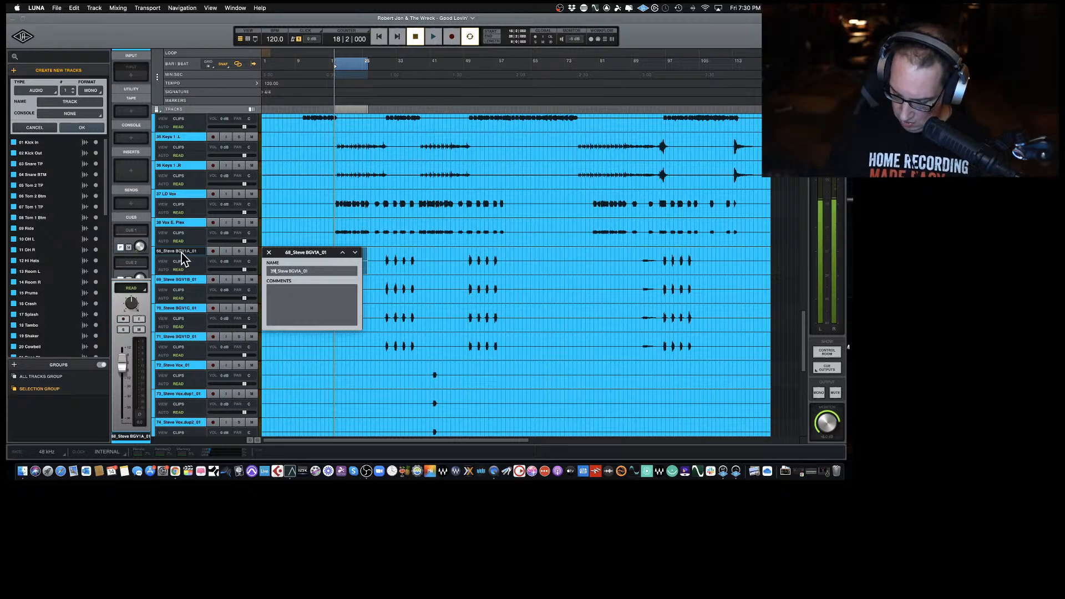
pyautogui.write('39')
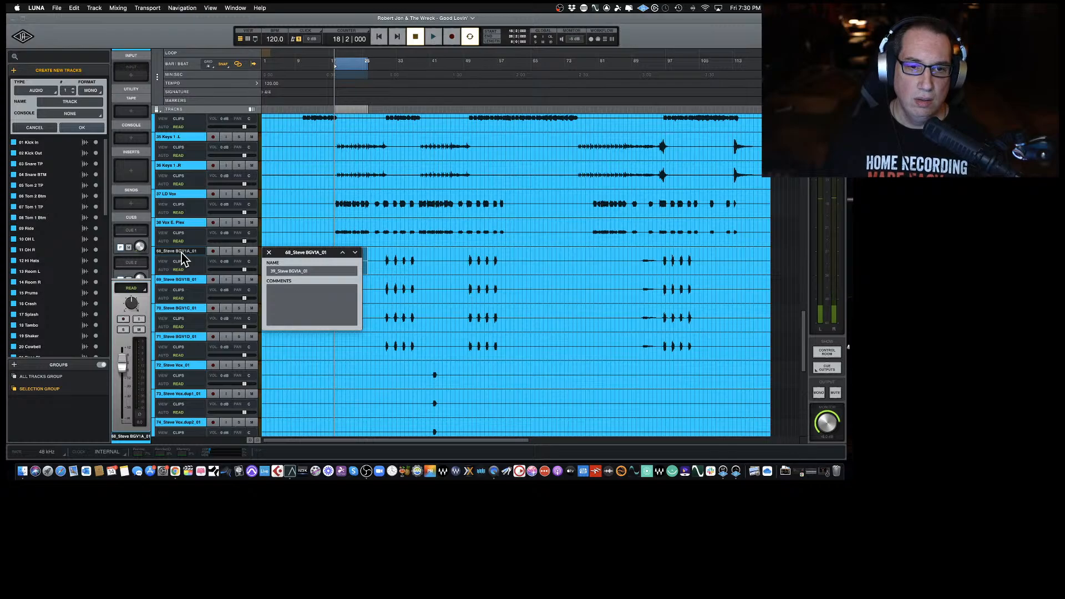
pyautogui.press('Delete')
pyautogui.press('Delete')
pyautogui.press('Delete')
pyautogui.press('Delete')
pyautogui.press('Delete')
pyautogui.press('Delete')
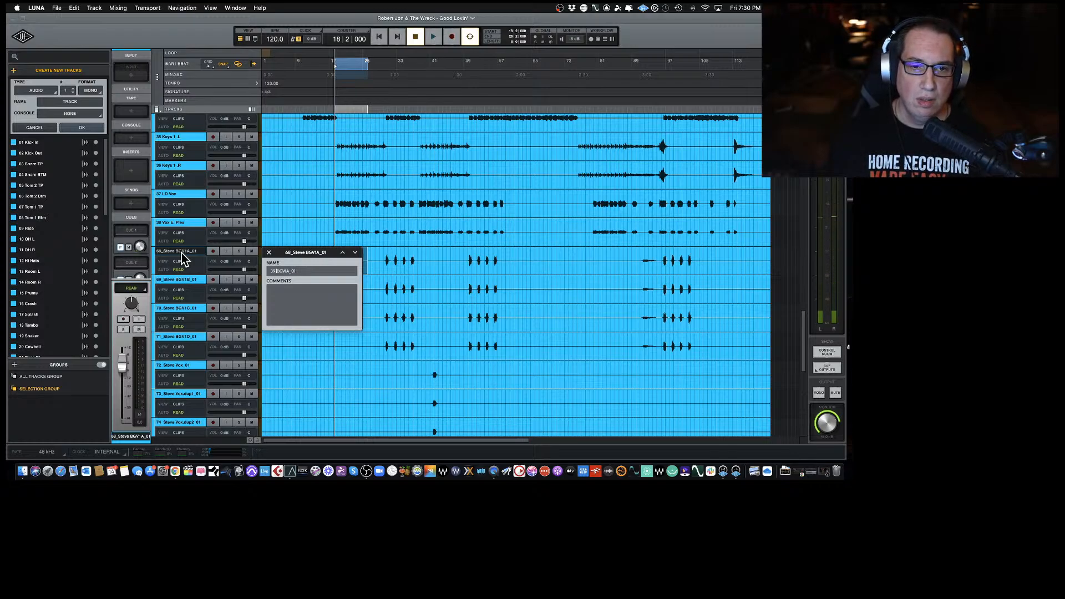
pyautogui.press('Right')
pyautogui.press('Right')
pyautogui.press('Right')
pyautogui.press('Right')
pyautogui.press('Right')
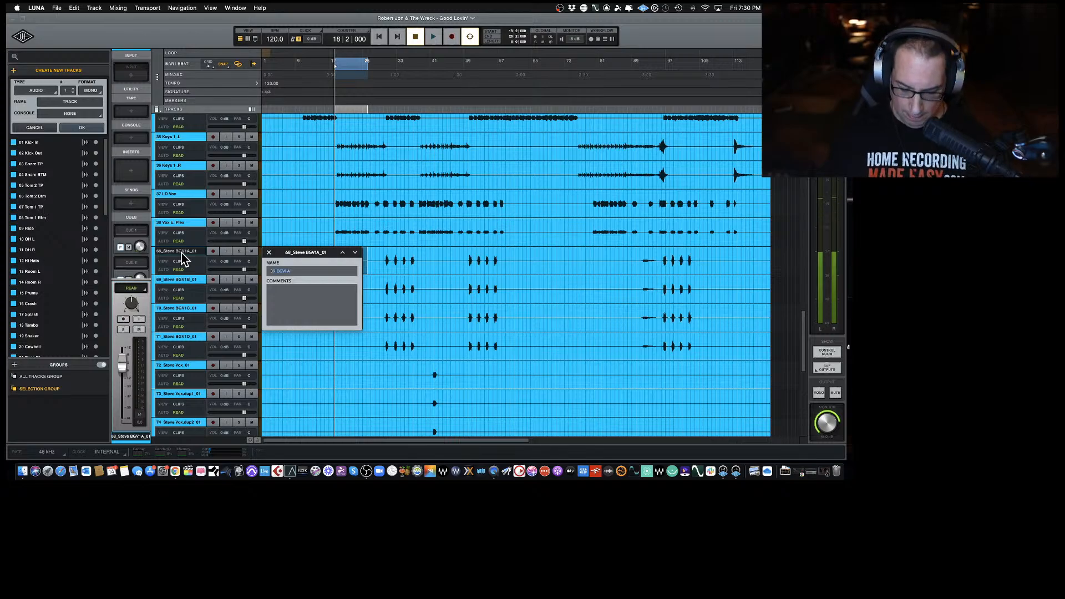
pyautogui.press('Return')
# Rename the BGV1B backing vocal track numbered 69 as 40 BGV1 B.
pyautogui.doubleClick(169, 279)
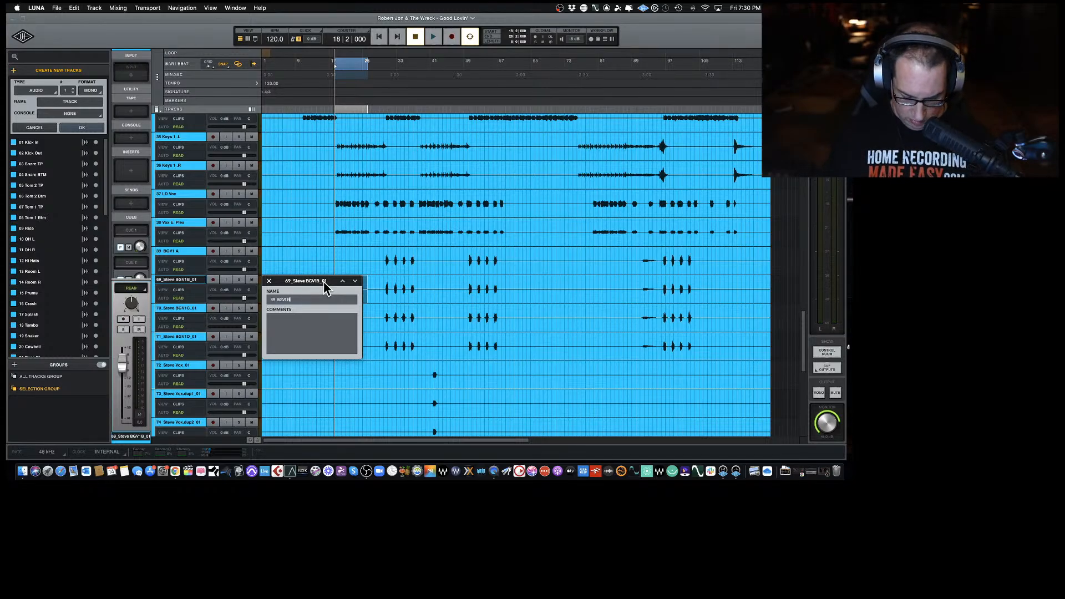
pyautogui.press('Left')
pyautogui.press('Left')
pyautogui.press('Left')
pyautogui.press('Left')
pyautogui.press('Left')
pyautogui.press('Left')
pyautogui.press('Left')
pyautogui.press('Left')
pyautogui.press('Left')
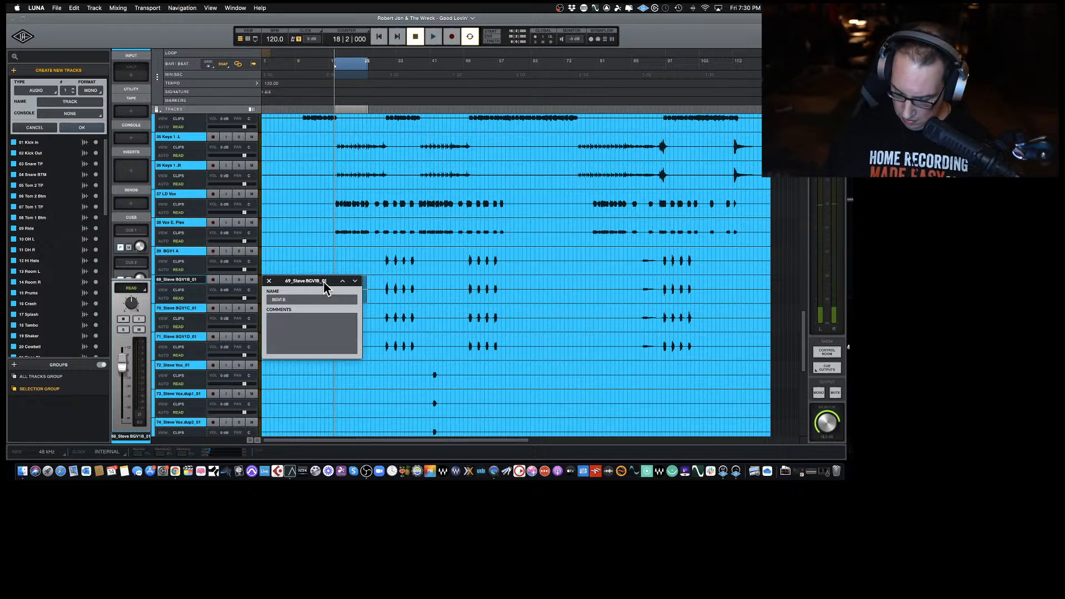
pyautogui.write('40')
pyautogui.press('Return')
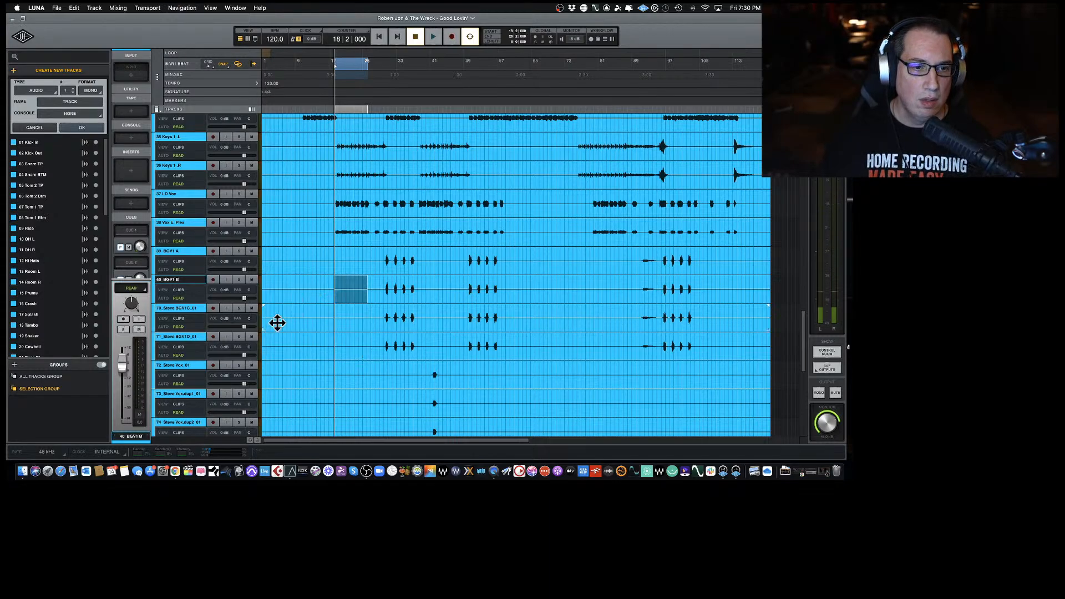
# Rename the BGV1C backing vocal track numbered 70 as 41 BGV1CA.
pyautogui.doubleClick(182, 309)
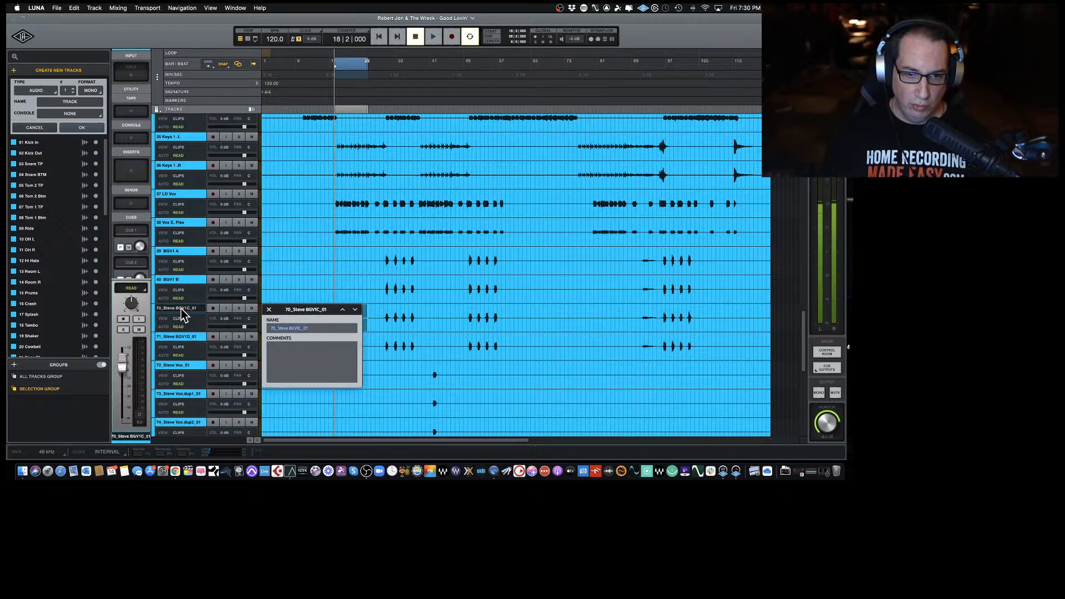
pyautogui.write('39 BGV1 A')
pyautogui.press('Left')
pyautogui.press('Left')
pyautogui.press('Left')
pyautogui.press('Left')
pyautogui.press('Left')
pyautogui.press('Left')
pyautogui.press('Left')
pyautogui.press('Left')
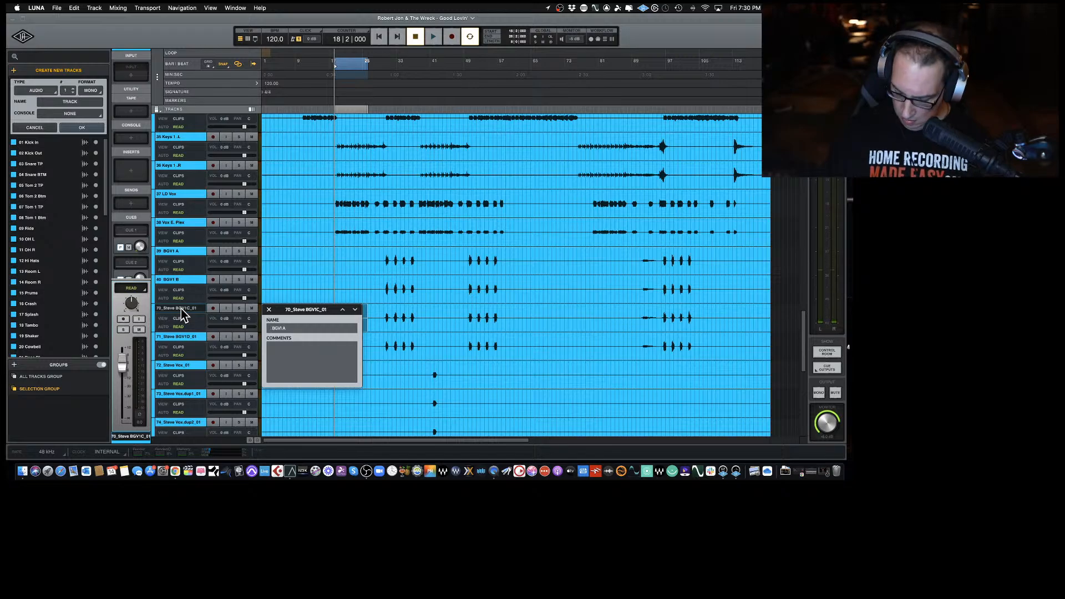
pyautogui.press('Right')
pyautogui.press('Right')
pyautogui.press('Right')
pyautogui.press('Right')
pyautogui.press('Right')
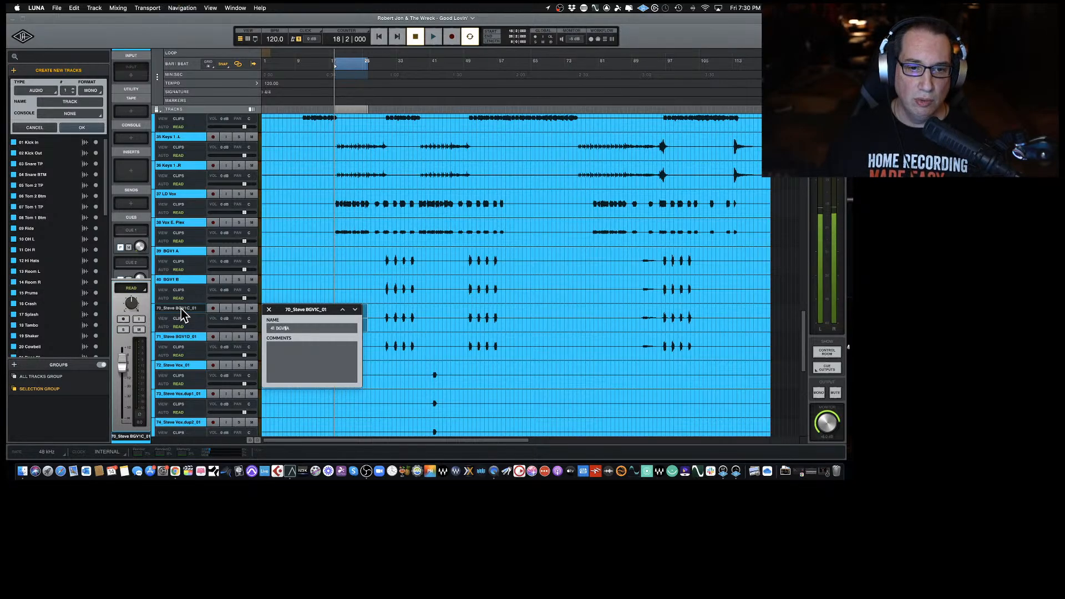
pyautogui.write('C')
pyautogui.press('Return')
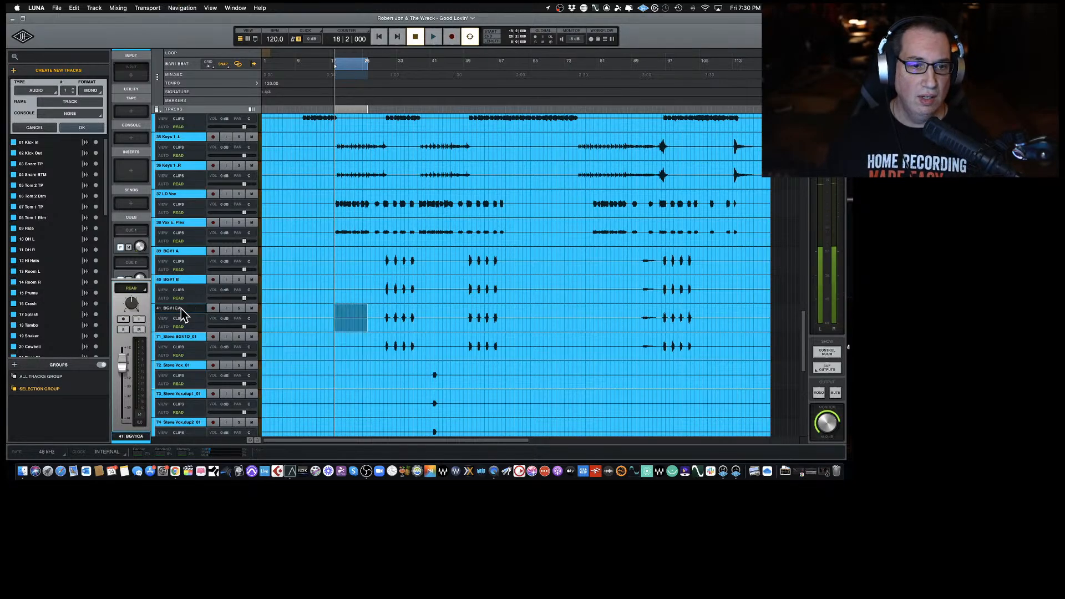
# Rename the BGV1D backing vocal track numbered 71 as 42 BGV1 D.
pyautogui.scroll(-2, 178, 303)
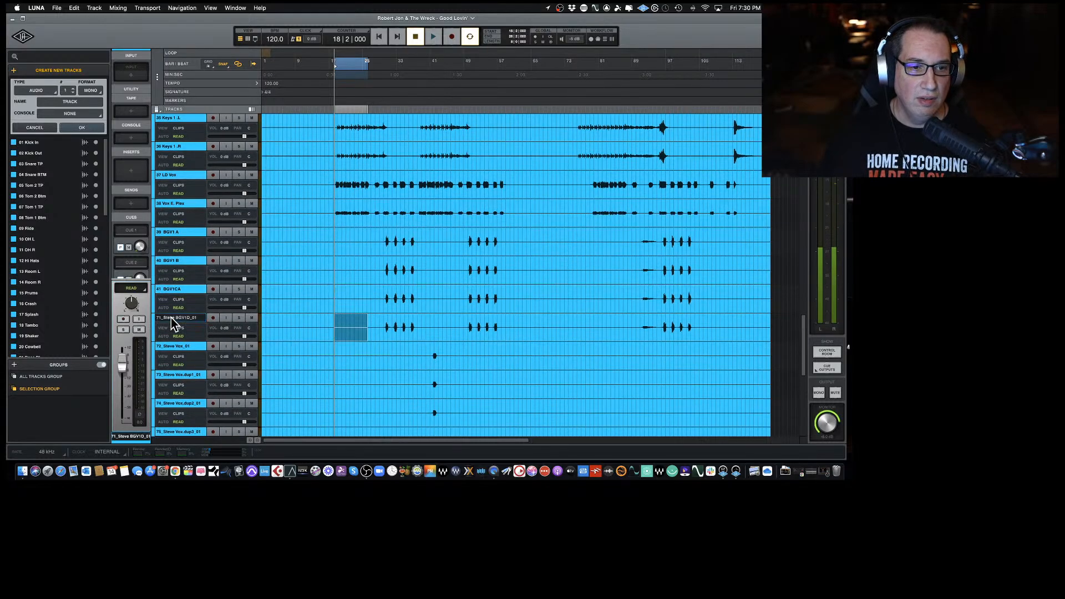
pyautogui.doubleClick(172, 319)
pyautogui.press('BackSpace')
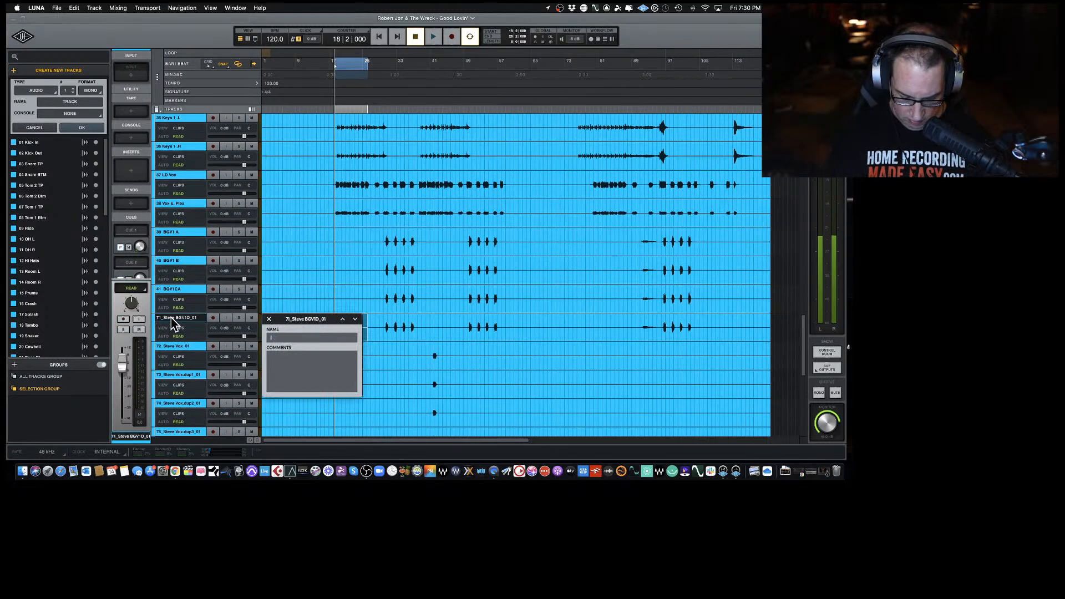
pyautogui.write('39 BGV1A')
pyautogui.press('Left')
pyautogui.press('Right')
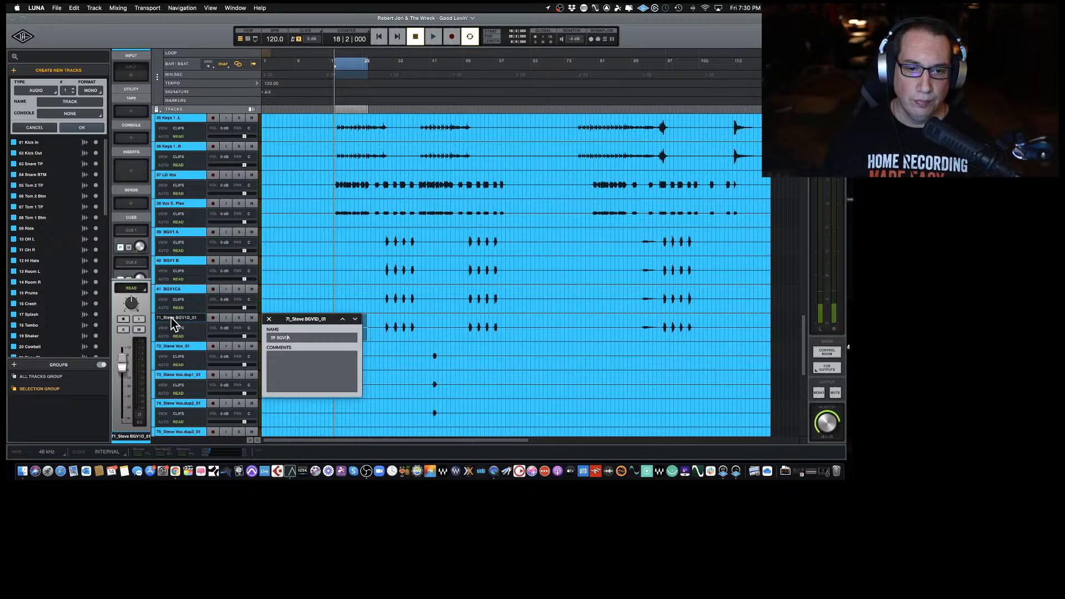
pyautogui.write('D')
pyautogui.press('Left')
pyautogui.press('Left')
pyautogui.press('Left')
pyautogui.press('Left')
pyautogui.press('Left')
pyautogui.press('Left')
pyautogui.press('Left')
pyautogui.press('Left')
pyautogui.press('Left')
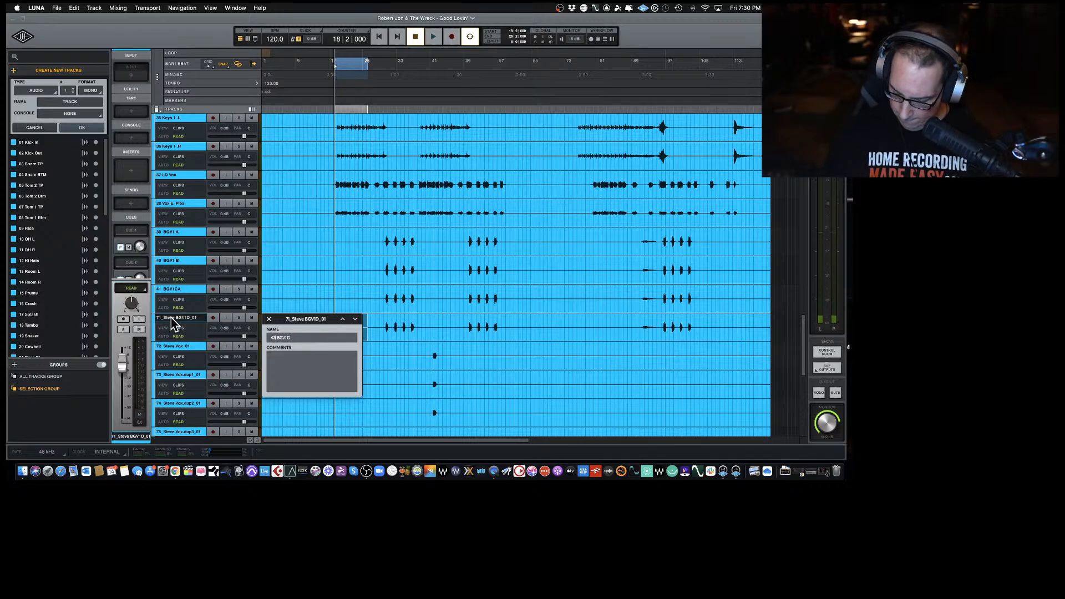
pyautogui.press('Return')
# Rename the Vox track numbered 72, directly below 42 BGV1 D, as 43 BGV 2.
pyautogui.scroll(-3, 172, 322)
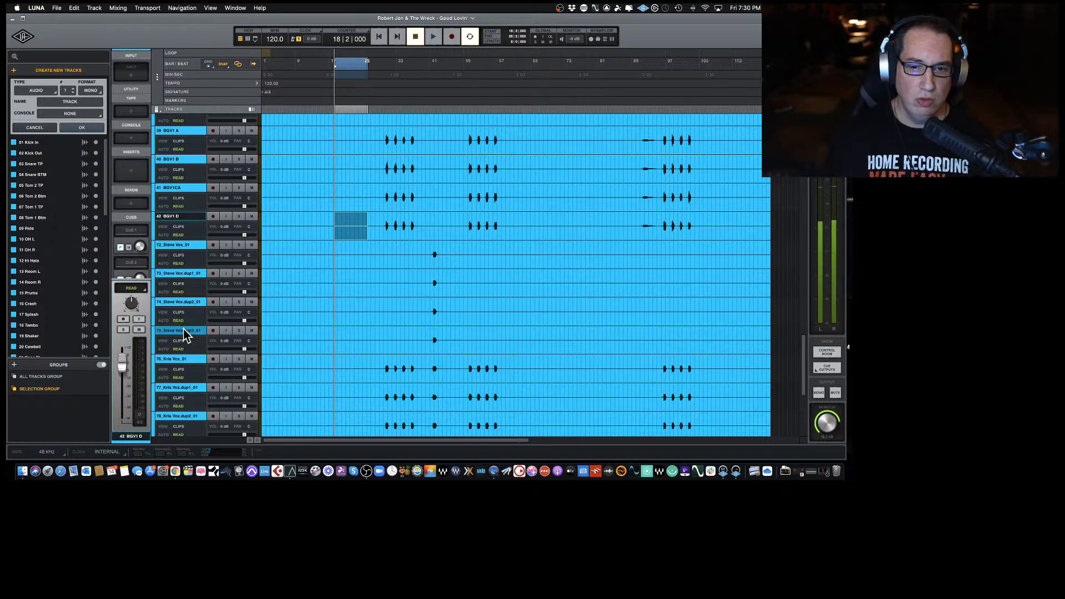
pyautogui.doubleClick(176, 246)
pyautogui.write('43')
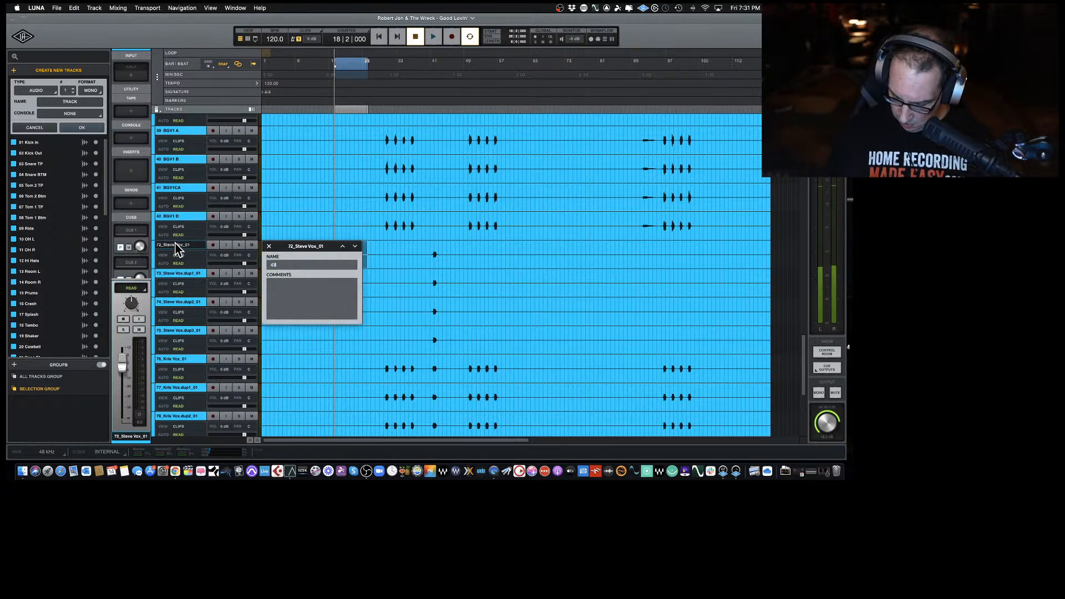
pyautogui.write(' BGV 2')
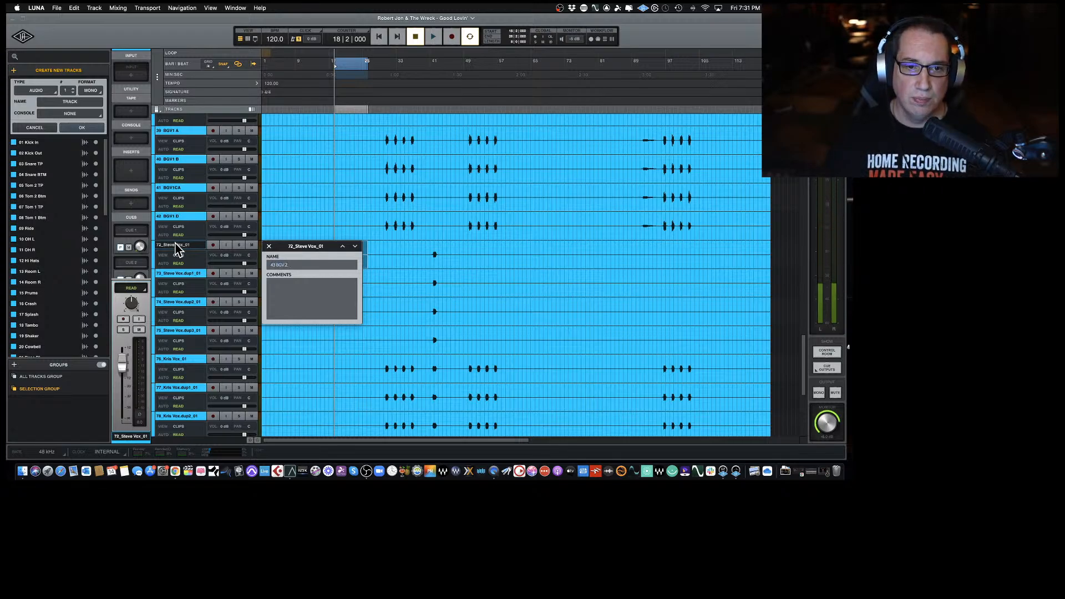
pyautogui.press('Return')
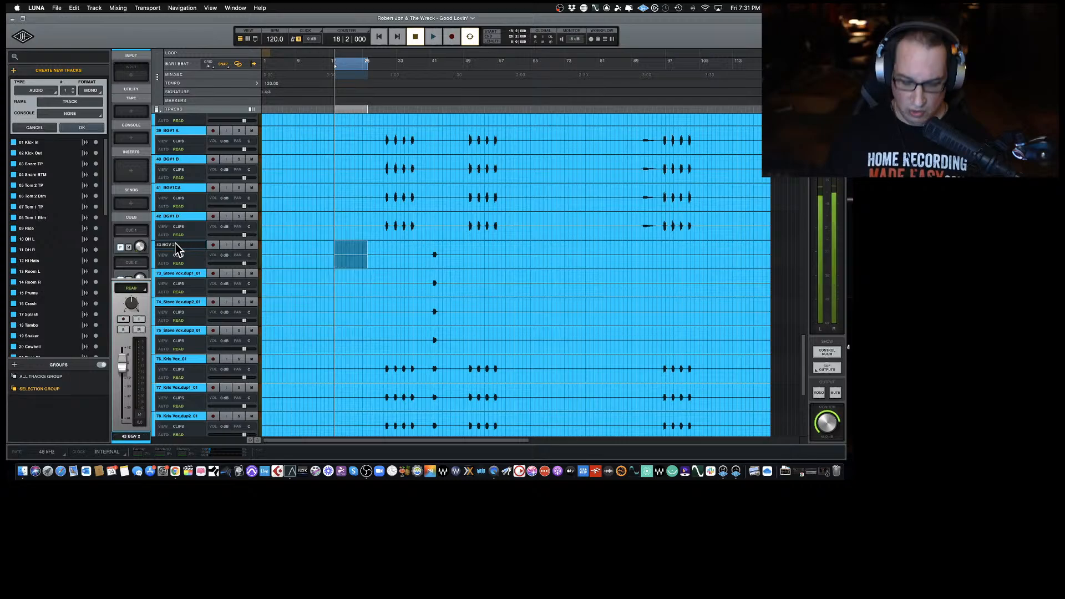
# Rename the Vox.dup1 track numbered 73, directly below 43 BGV 2, as 44 BGV 2.
pyautogui.doubleClick(189, 274)
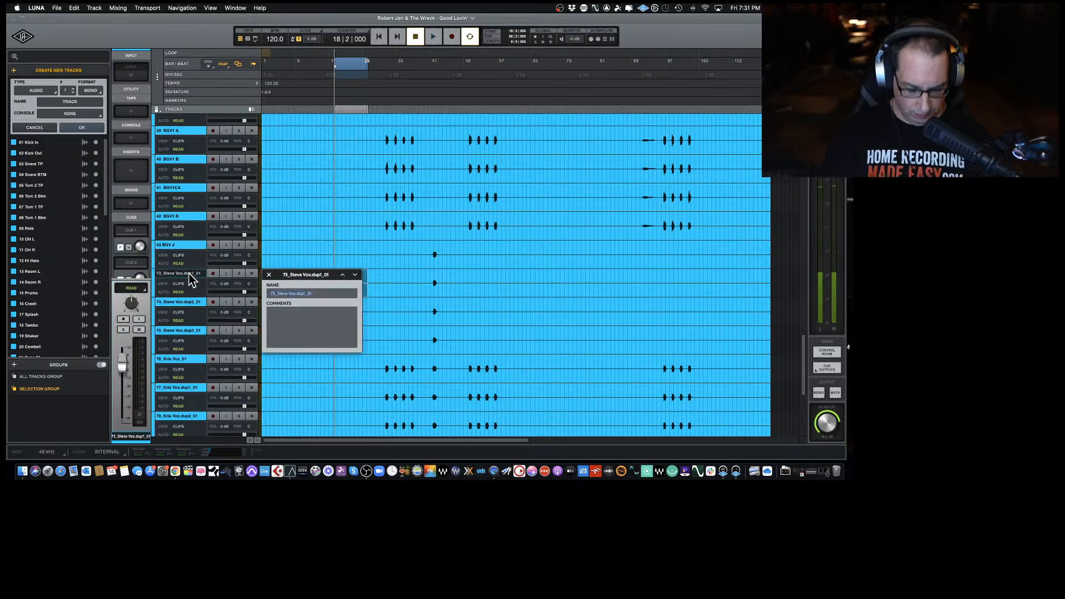
pyautogui.write('43 BGV 2')
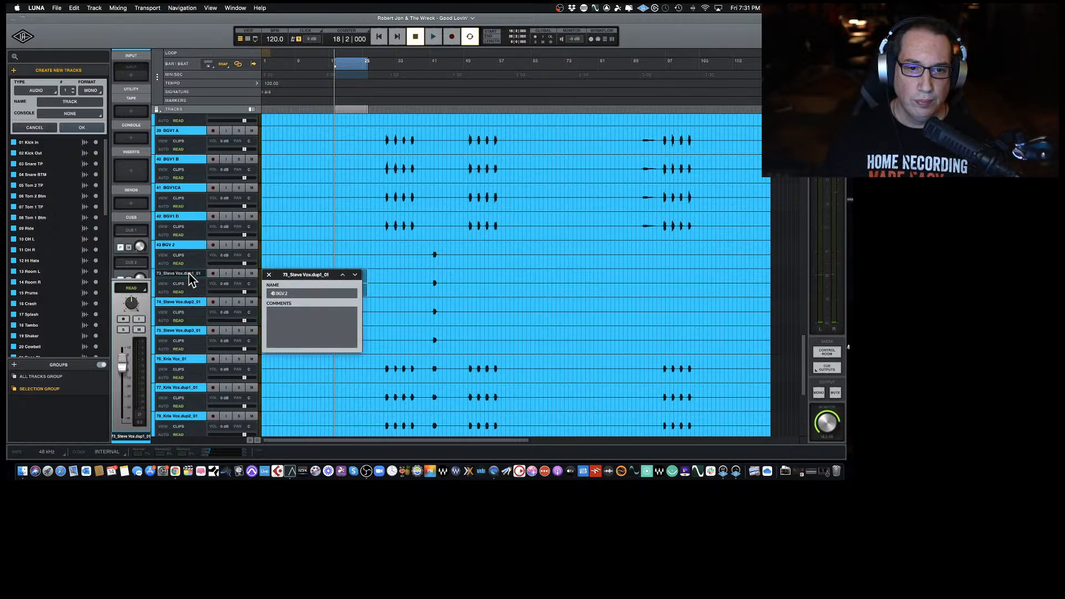
pyautogui.press('BackSpace')
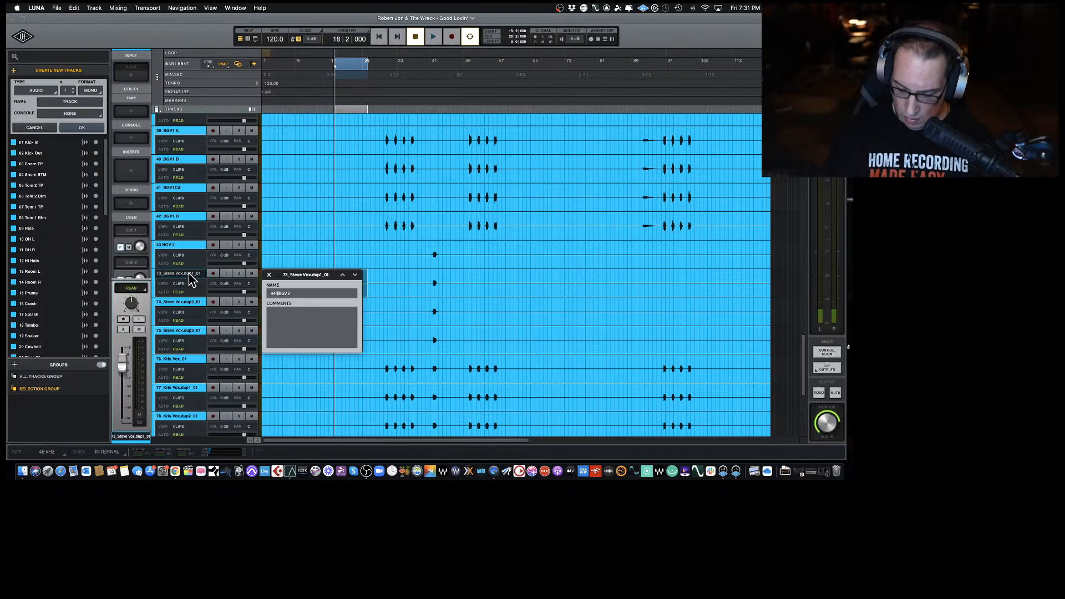
pyautogui.write('44')
pyautogui.press('Return')
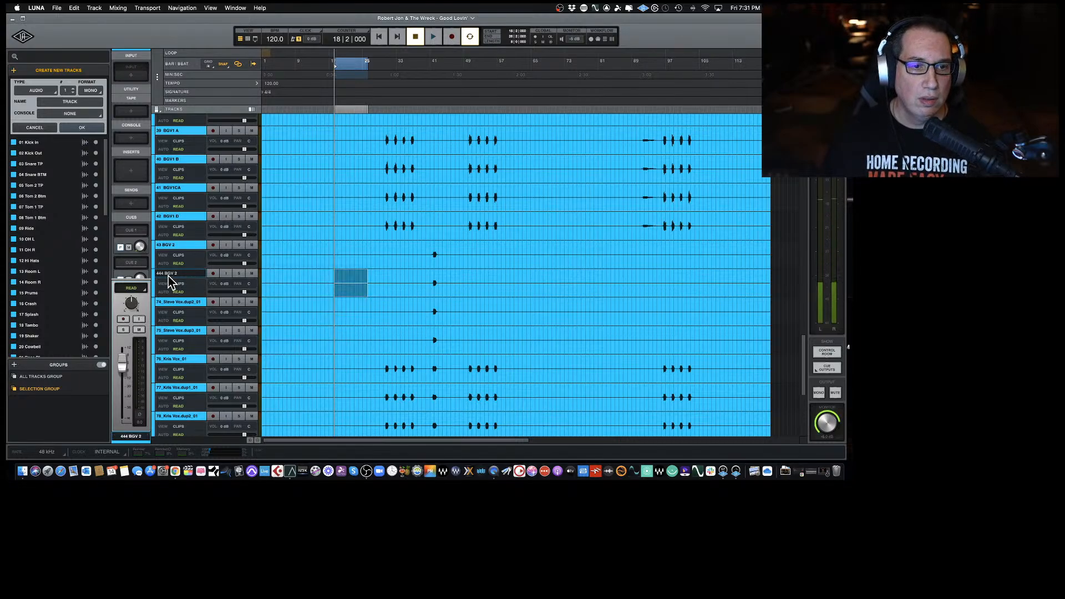
pyautogui.doubleClick(168, 276)
pyautogui.press('Right')
pyautogui.press('Right')
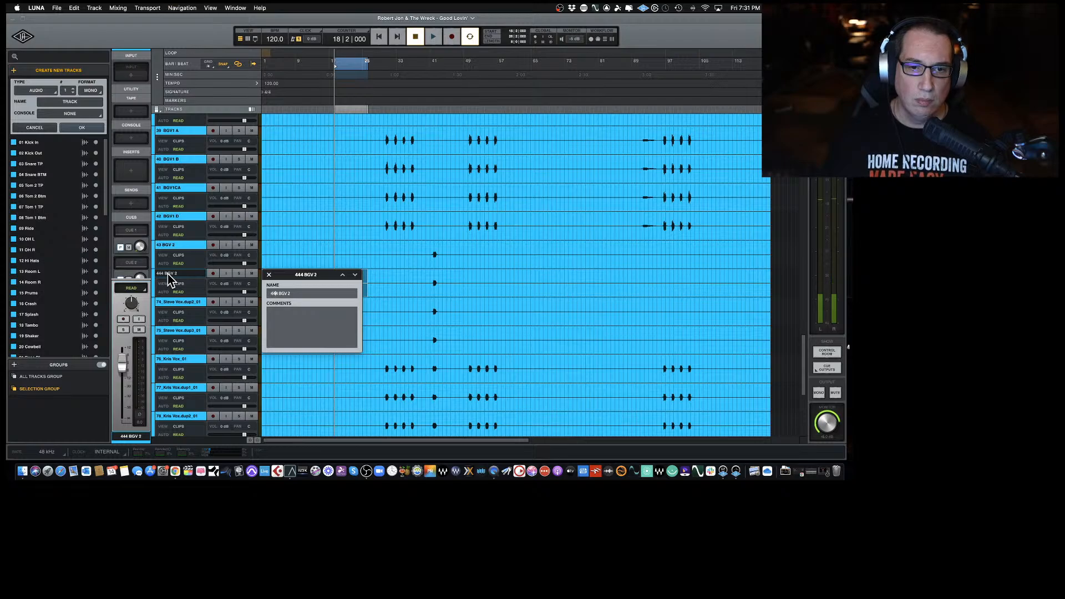
pyautogui.press('BackSpace')
pyautogui.press('Return')
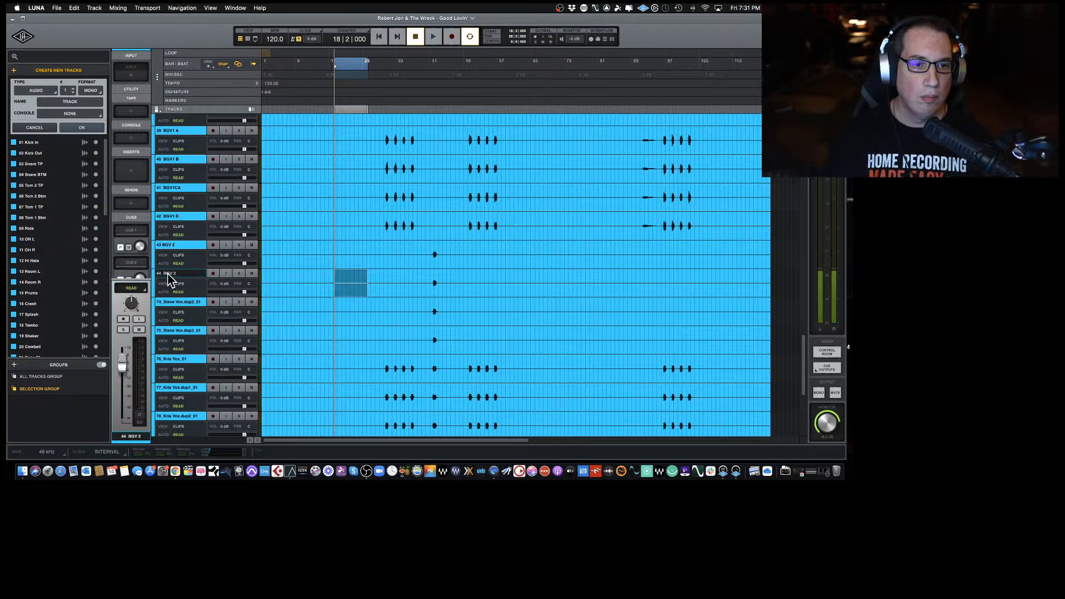
# Change the name of the track numbered 44 to 44 BGV 3.
pyautogui.doubleClick(174, 274)
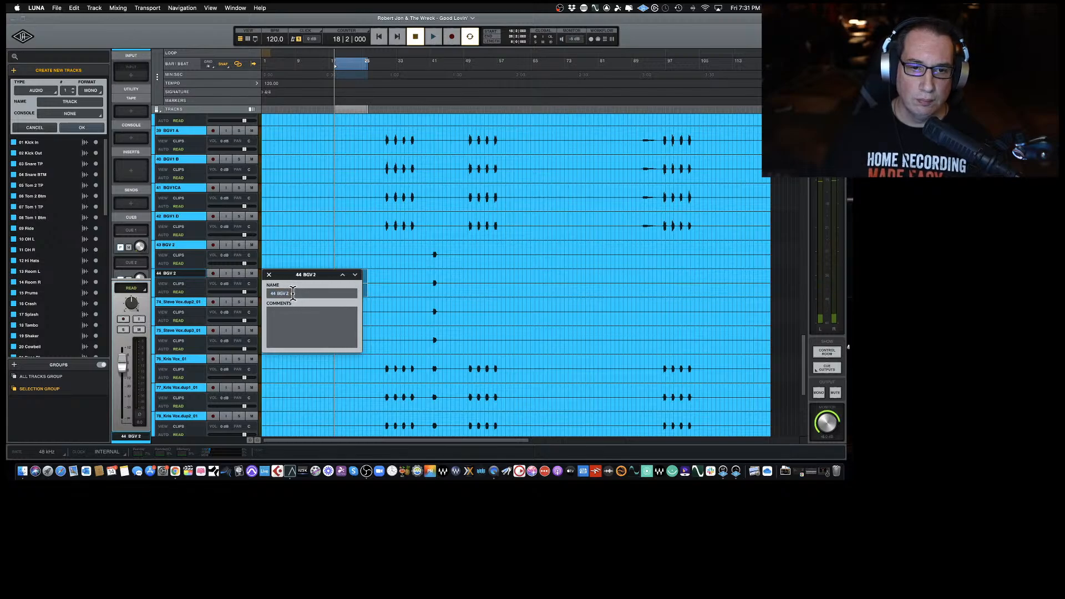
pyautogui.press('BackSpace')
pyautogui.write('3')
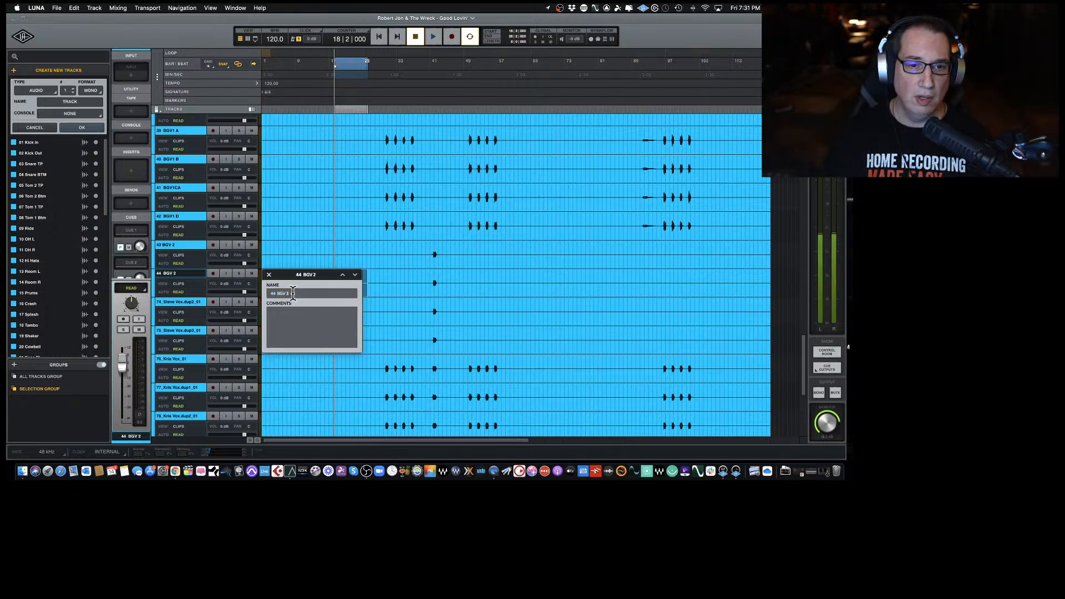
pyautogui.press('Return')
# Replace the name of the Vox.dup2 track numbered 74 with a numbered BGV 4 label.
pyautogui.doubleClick(191, 305)
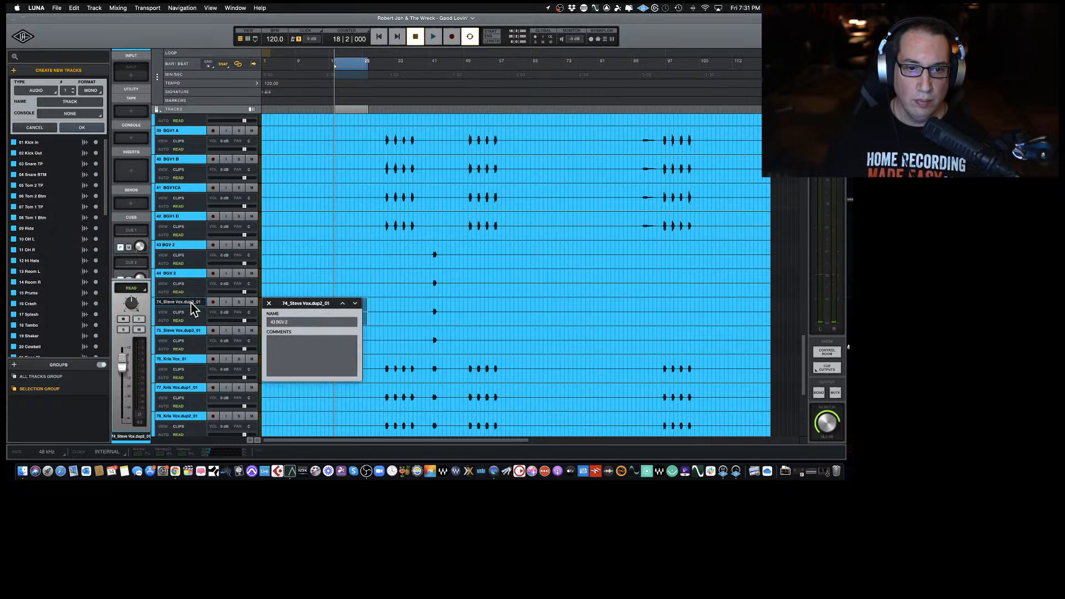
pyautogui.write('43 BGV 4')
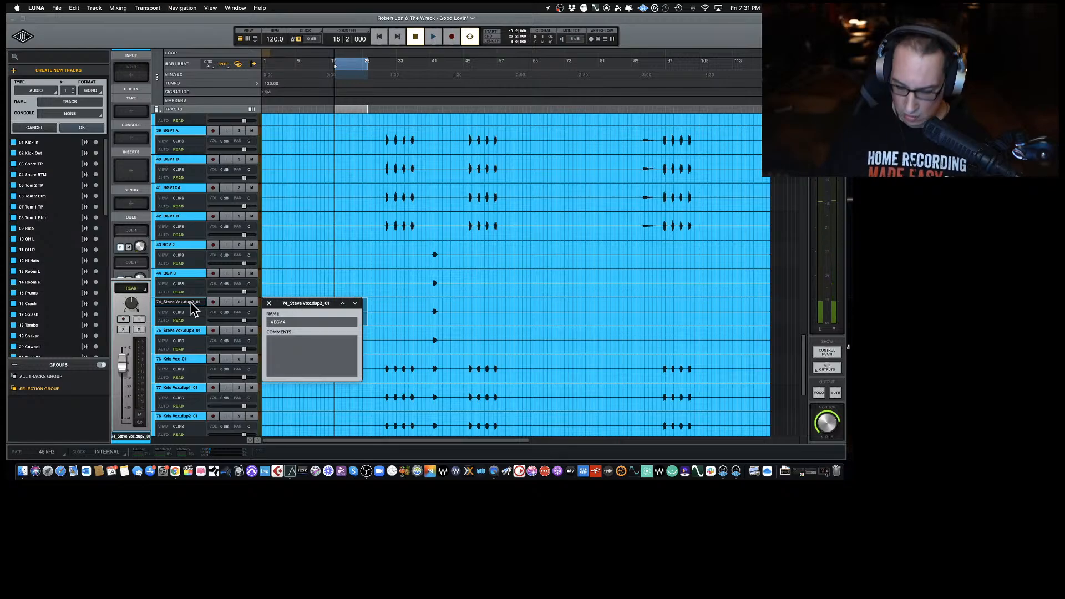
# Confirm the name 45 BGV 4 for track 74, and rename track 75 below it as 46 BGV 6.
pyautogui.press('Return')
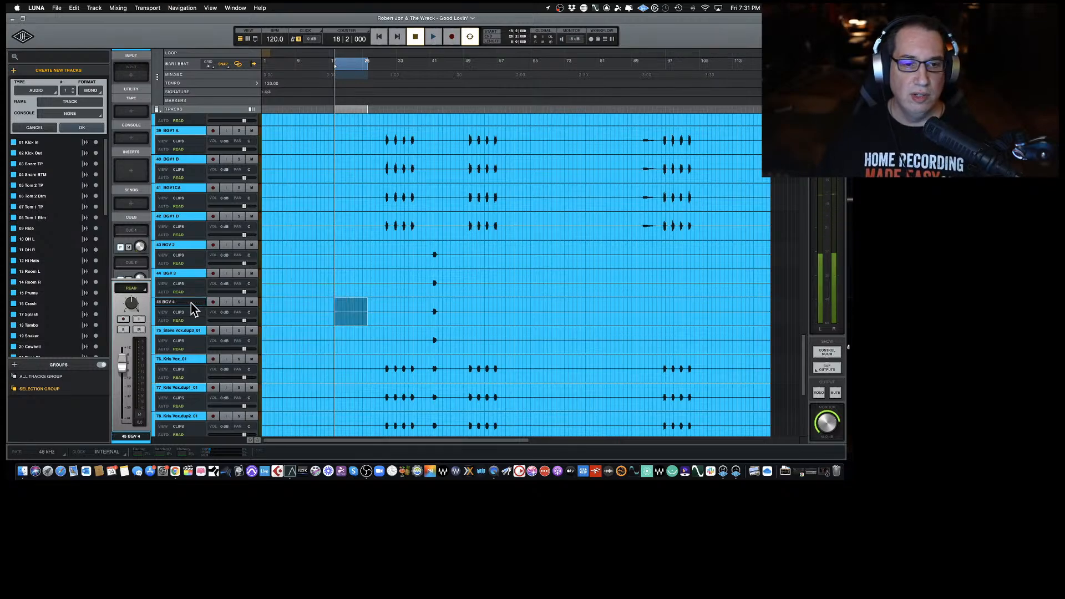
pyautogui.scroll(-3, 191, 303)
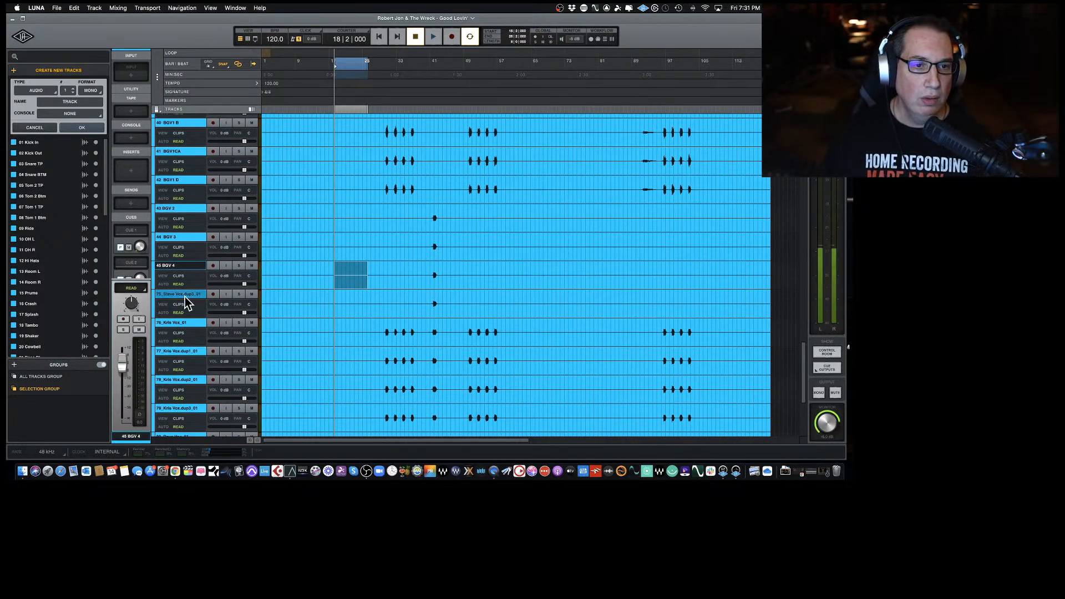
pyautogui.click(185, 301)
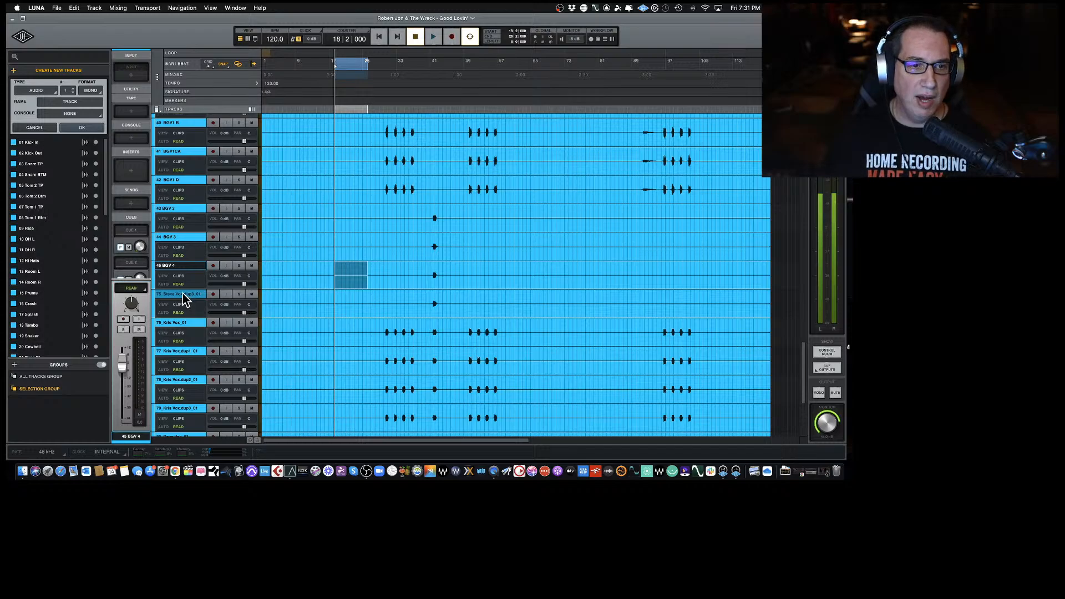
pyautogui.doubleClick(183, 294)
pyautogui.write('43 BGV 2')
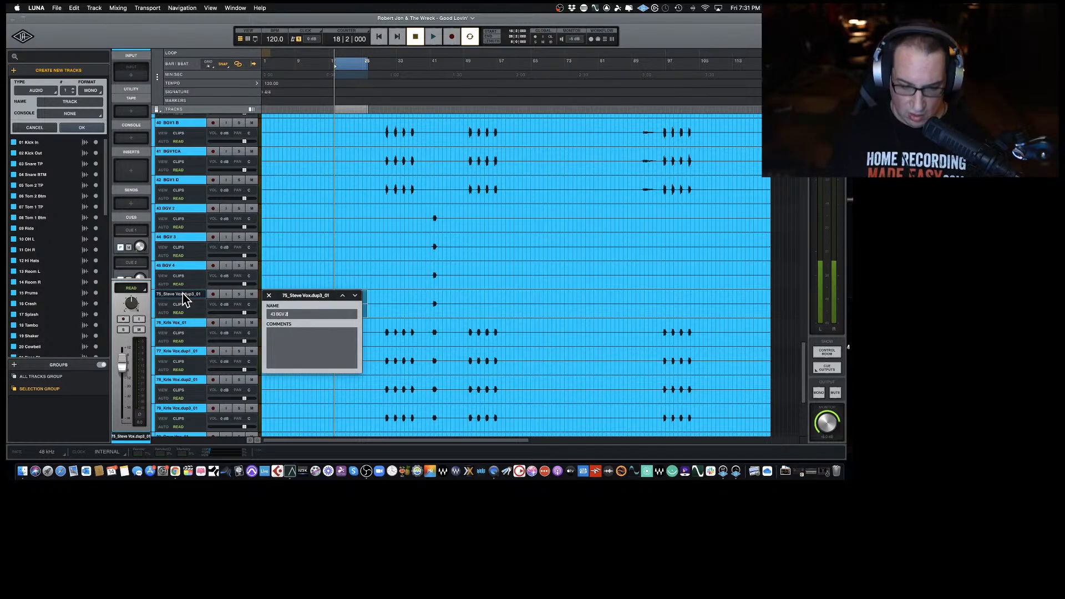
pyautogui.press('Left')
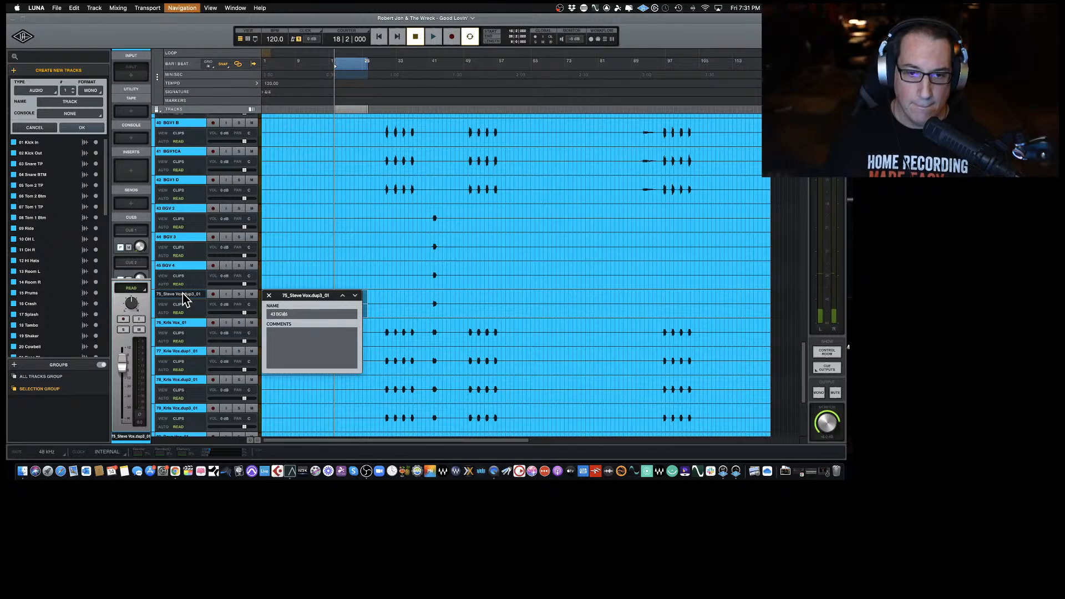
pyautogui.press('Left')
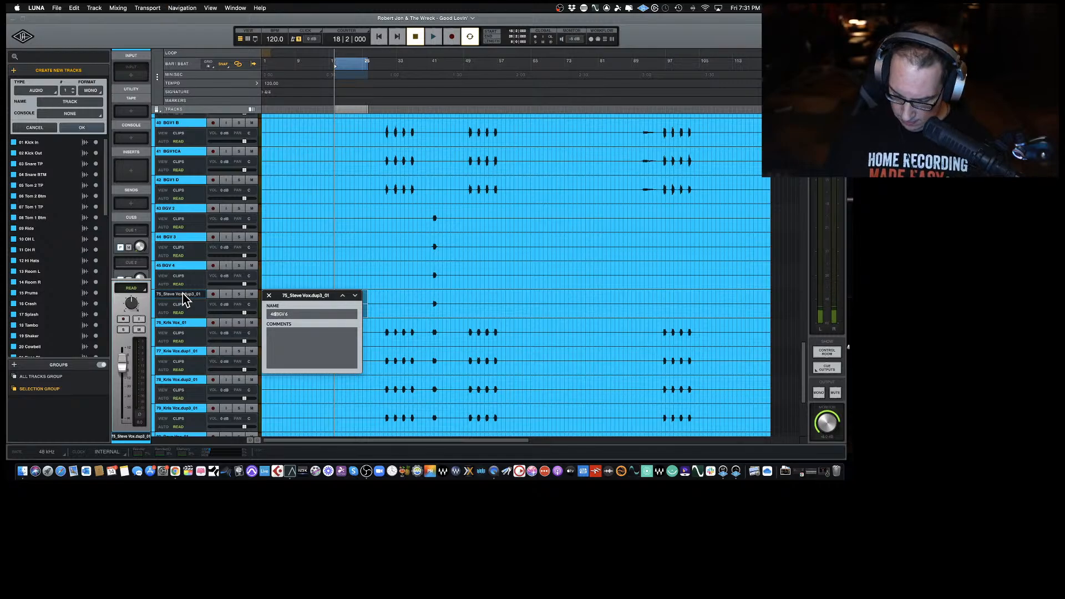
pyautogui.press('Delete')
pyautogui.write('6')
pyautogui.press('Return')
# Rename vocal track 76, directly below 46 BGV 6, as 47 BGV 7.
pyautogui.scroll(-2, 198, 304)
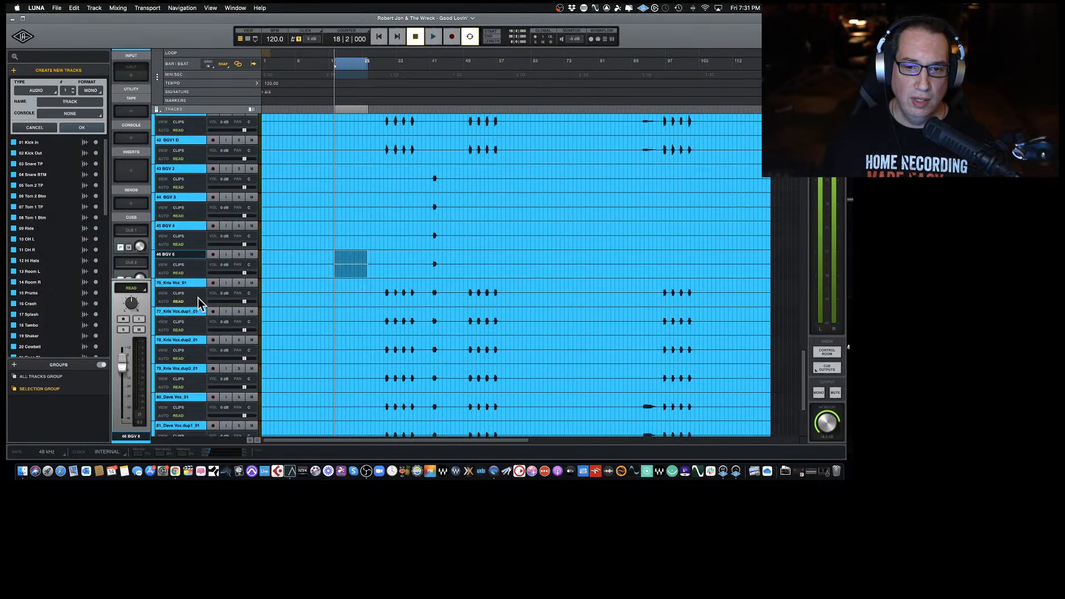
pyautogui.scroll(-2, 198, 304)
pyautogui.scroll(-1, 200, 304)
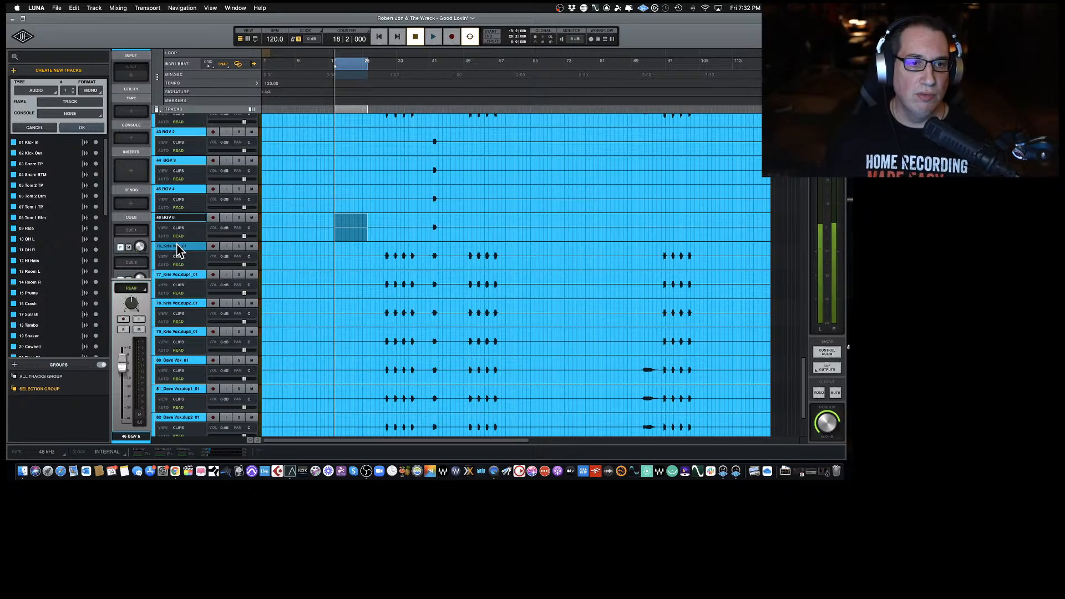
pyautogui.scroll(-3, 187, 344)
pyautogui.scroll(-1, 188, 344)
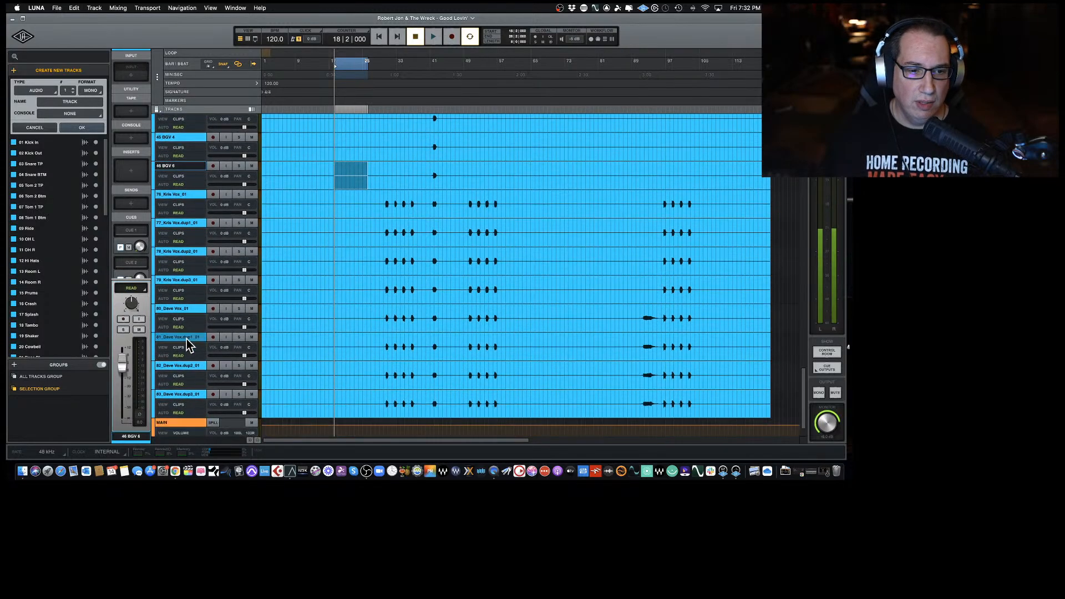
pyautogui.scroll(5, 188, 344)
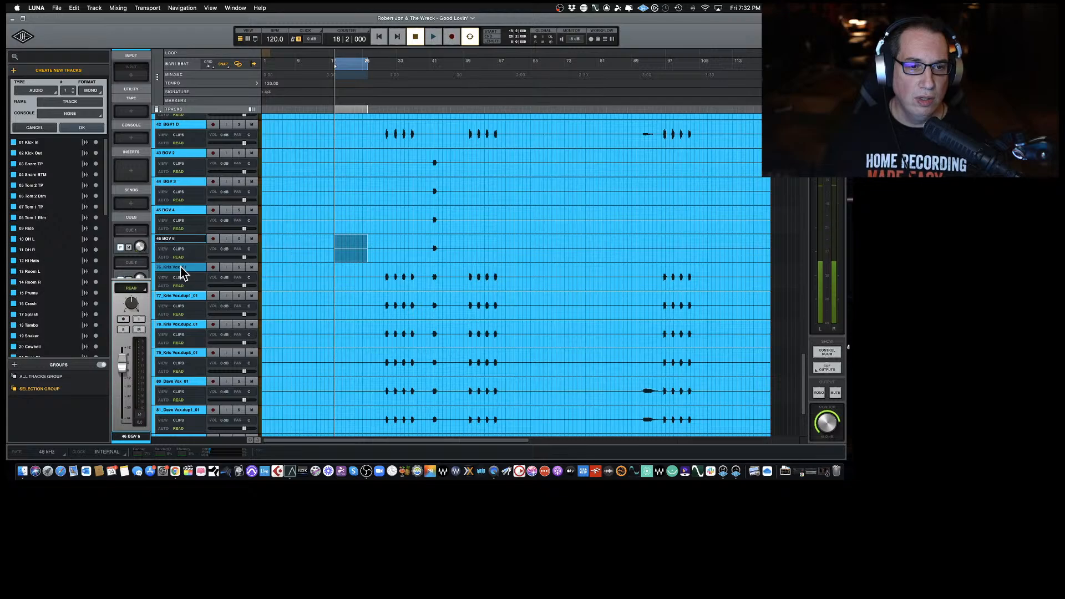
pyautogui.doubleClick(181, 267)
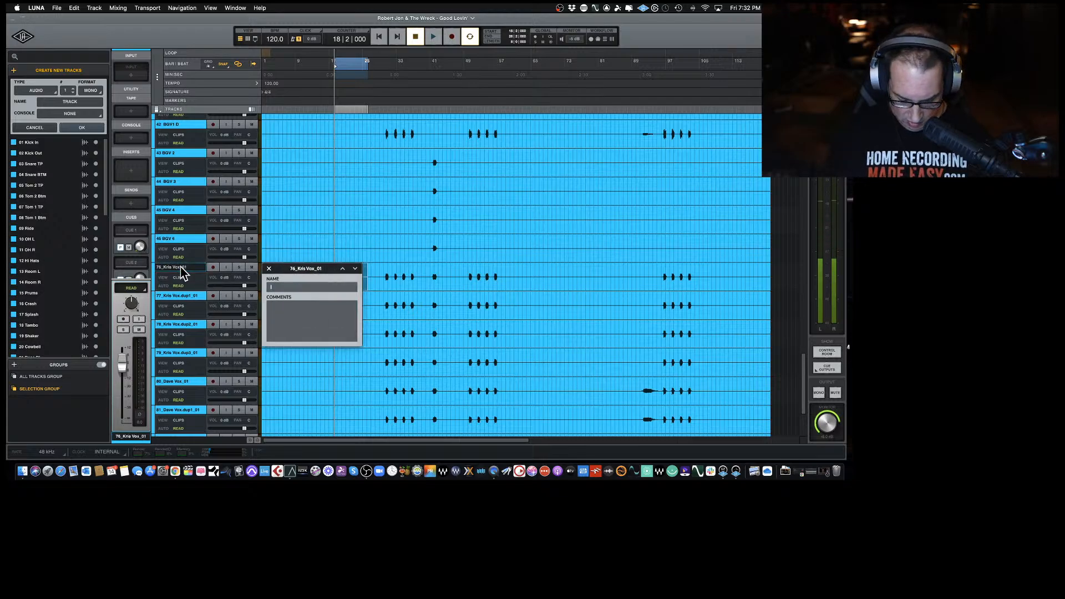
pyautogui.write('43 BGV 2')
pyautogui.write('7')
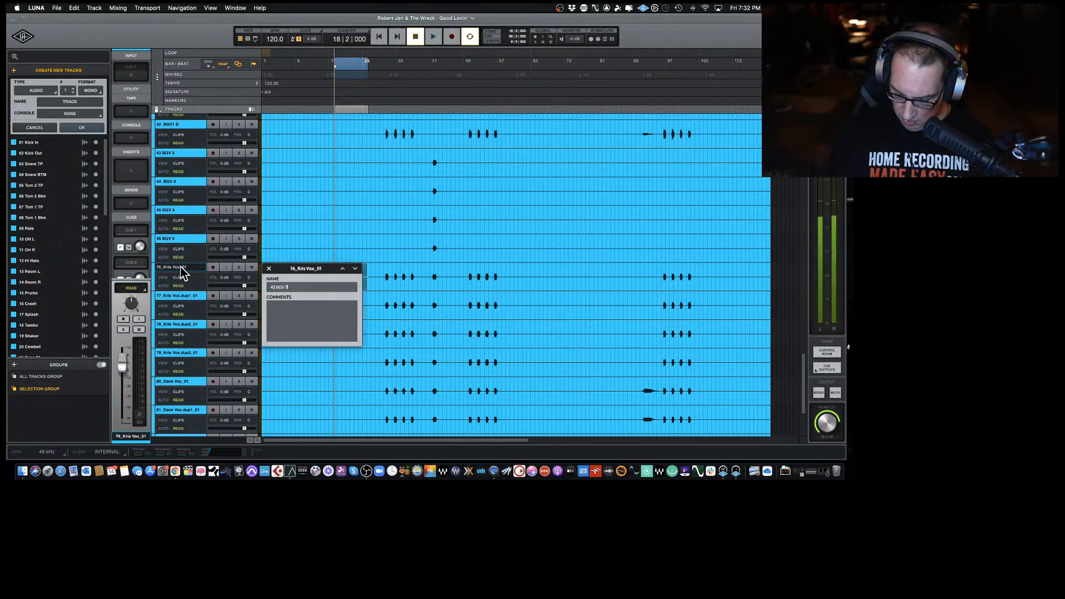
pyautogui.press('Left')
pyautogui.press('Left')
pyautogui.press('Left')
pyautogui.press('Left')
pyautogui.press('Left')
pyautogui.press('Left')
pyautogui.press('Left')
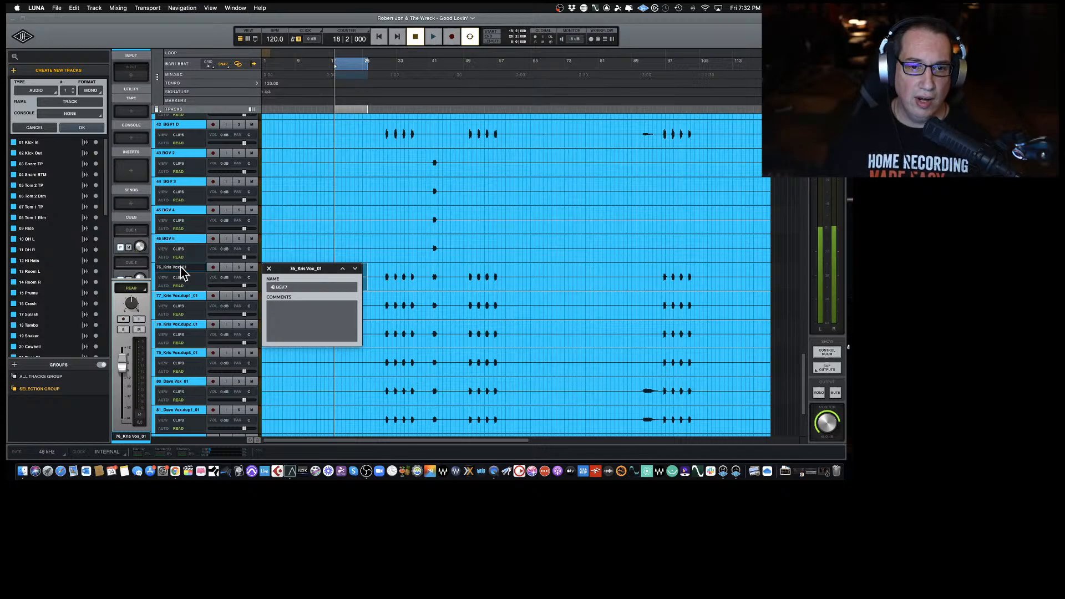
pyautogui.write('7')
pyautogui.press('Return')
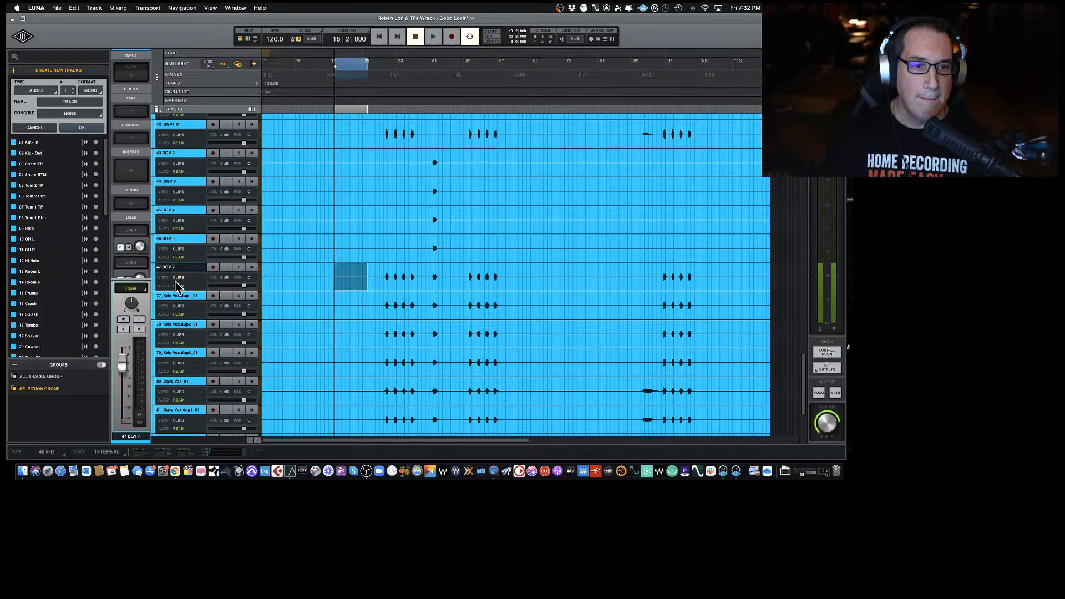
# Rename vocal track 77, directly below 47 BGV 7, as 48 BGV 8.
pyautogui.doubleClick(179, 296)
pyautogui.write('43 BGV')
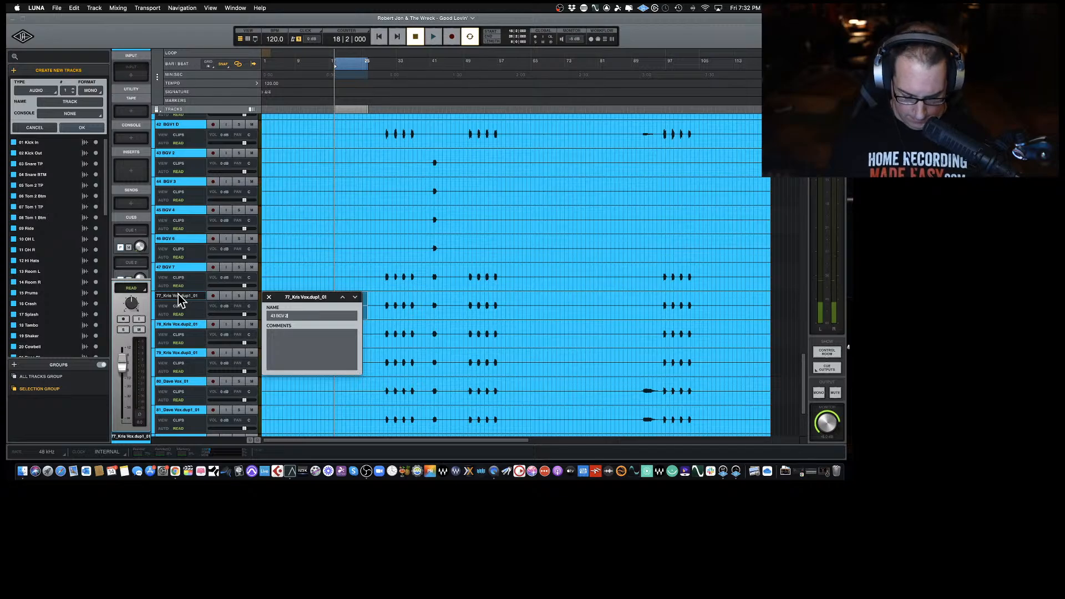
pyautogui.write('8')
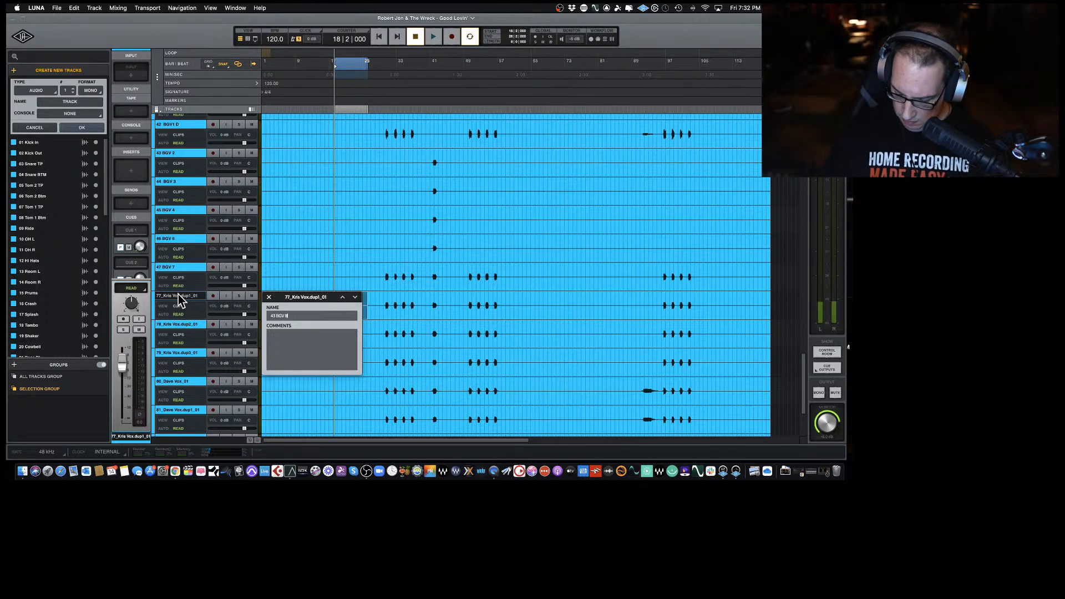
pyautogui.press('Left')
pyautogui.press('Left')
pyautogui.press('Left')
pyautogui.press('Left')
pyautogui.press('Left')
pyautogui.press('Left')
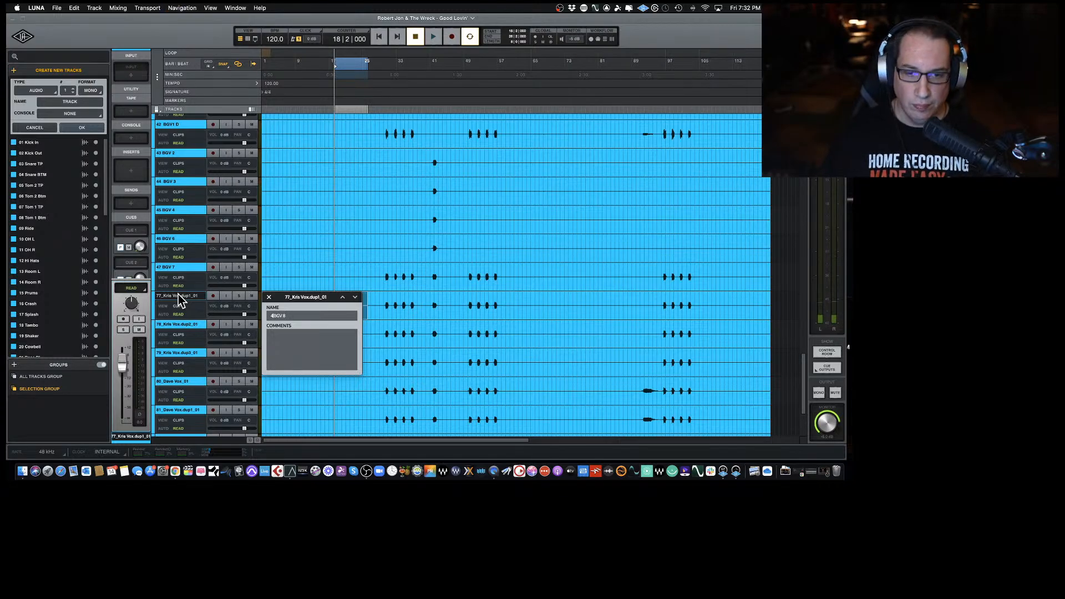
pyautogui.write('8')
pyautogui.press('Return')
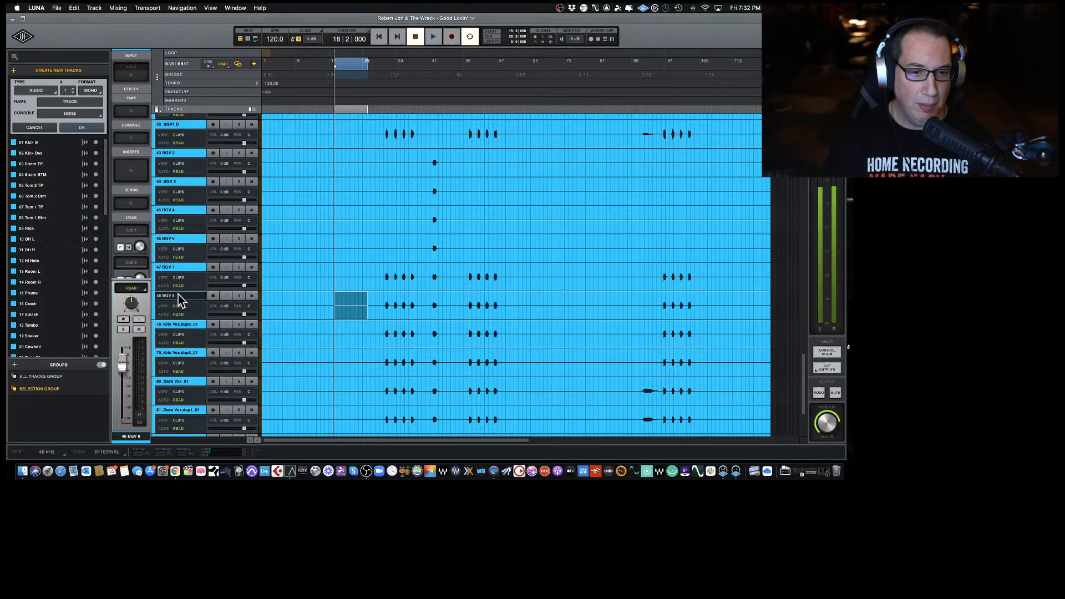
# Rename vocal track 78, directly below 48 BGV 8, as 49 BGV 9.
pyautogui.doubleClick(176, 327)
pyautogui.press('BackSpace')
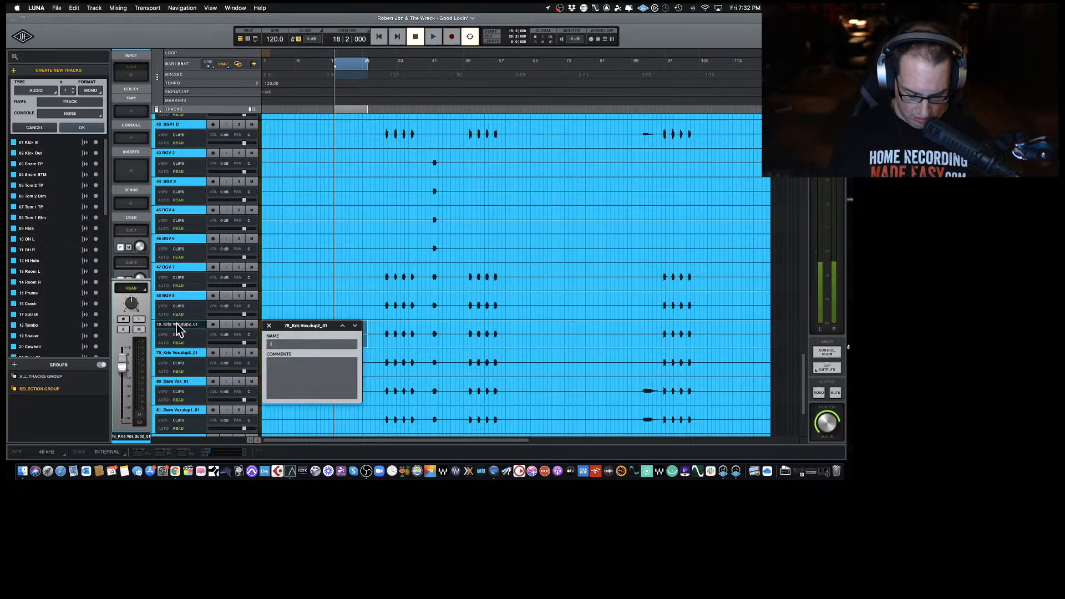
pyautogui.press('BackSpace')
pyautogui.press('BackSpace')
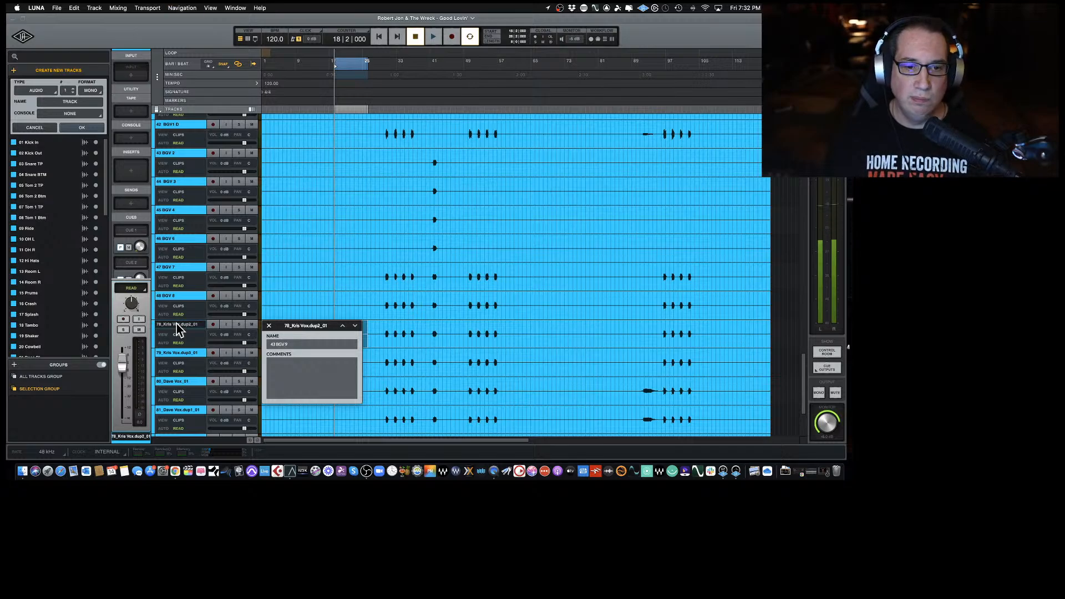
pyautogui.press('Left')
pyautogui.press('Left')
pyautogui.press('Left')
pyautogui.press('Left')
pyautogui.press('Left')
pyautogui.press('Left')
pyautogui.press('BackSpace')
pyautogui.write('9')
pyautogui.press('Return')
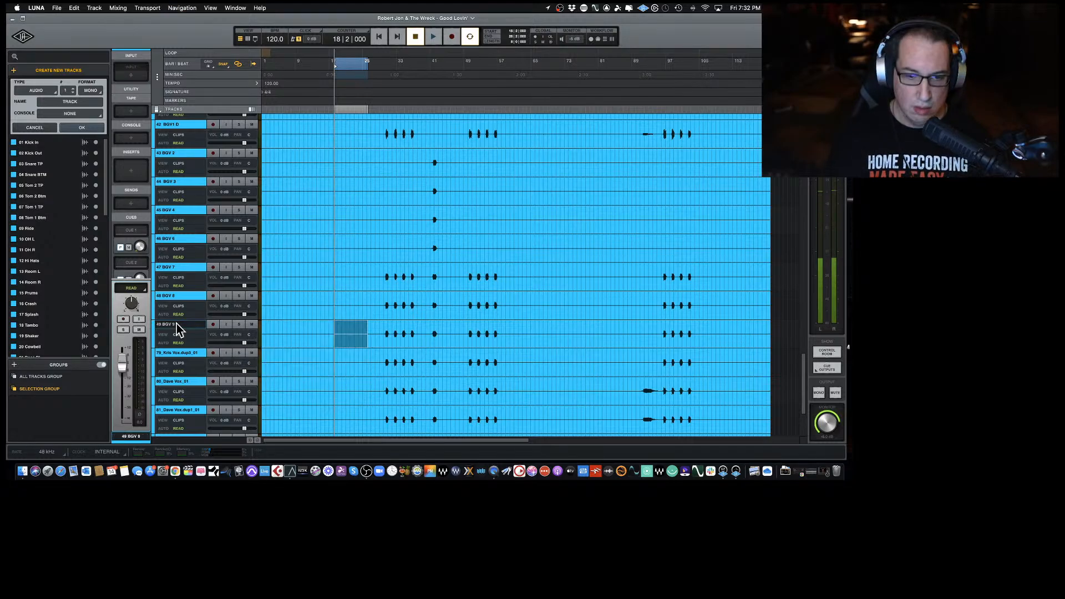
# Rename vocal track 79, directly below 49 BGV 9, as 50 BGV 10.
pyautogui.doubleClick(176, 354)
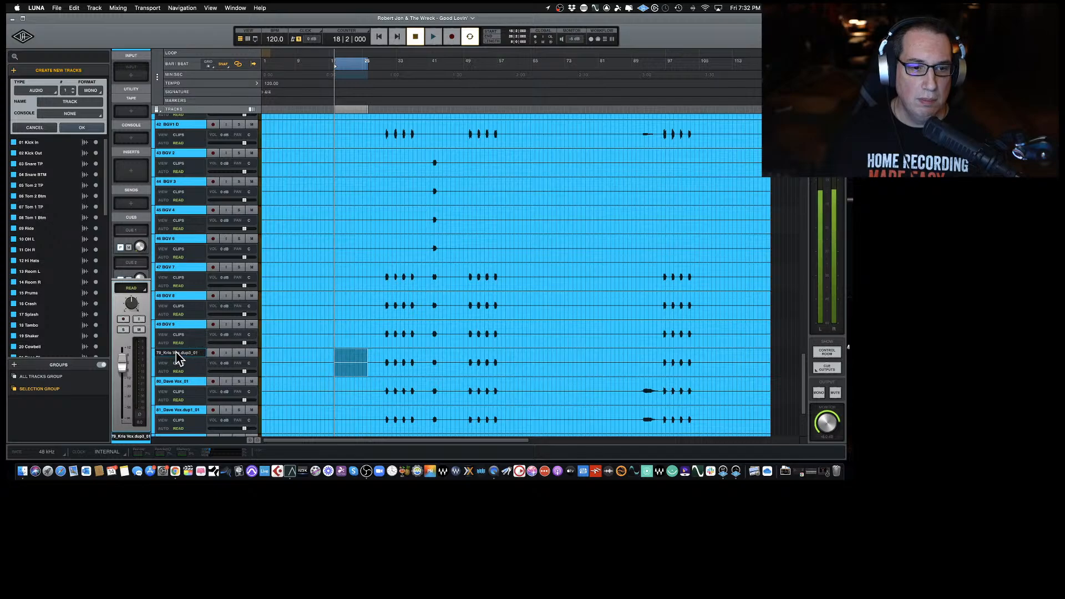
pyautogui.write('43 BGV 2')
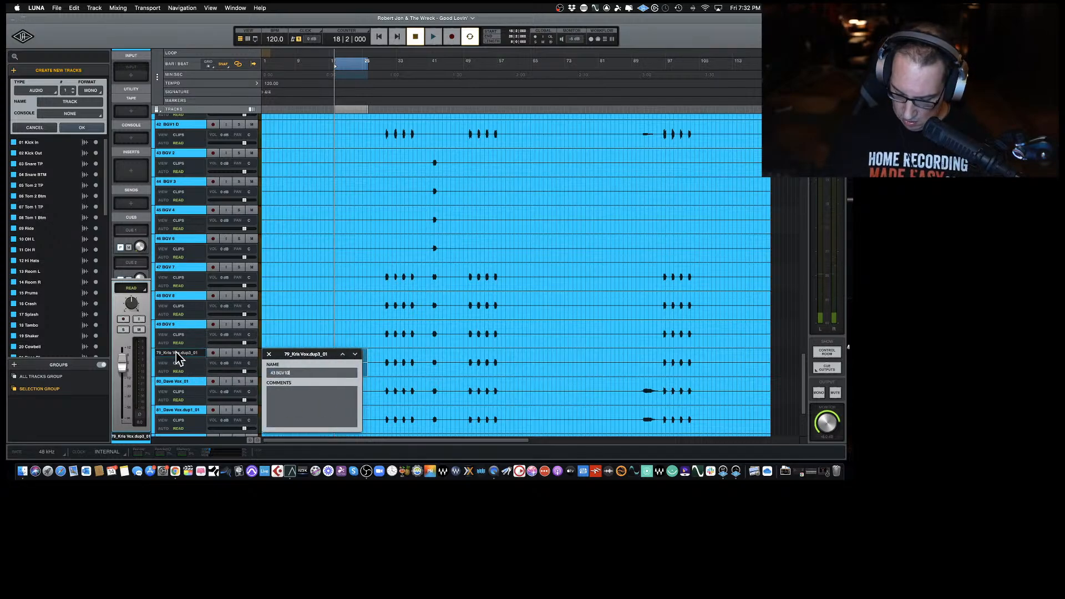
pyautogui.write('10')
pyautogui.press('super+Left')
pyautogui.press('Delete')
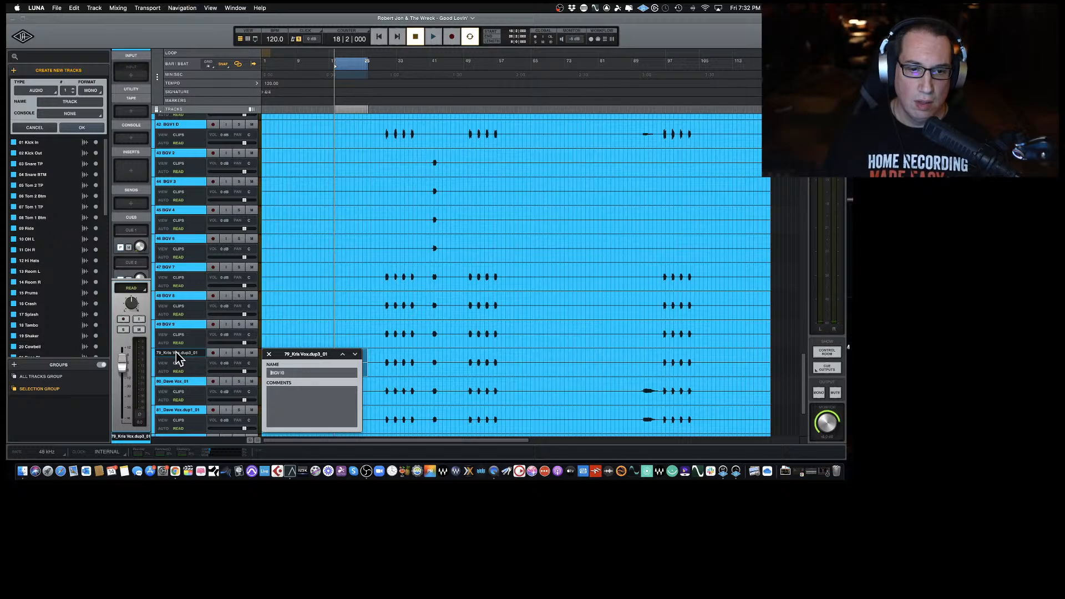
pyautogui.write('50')
pyautogui.press('Return')
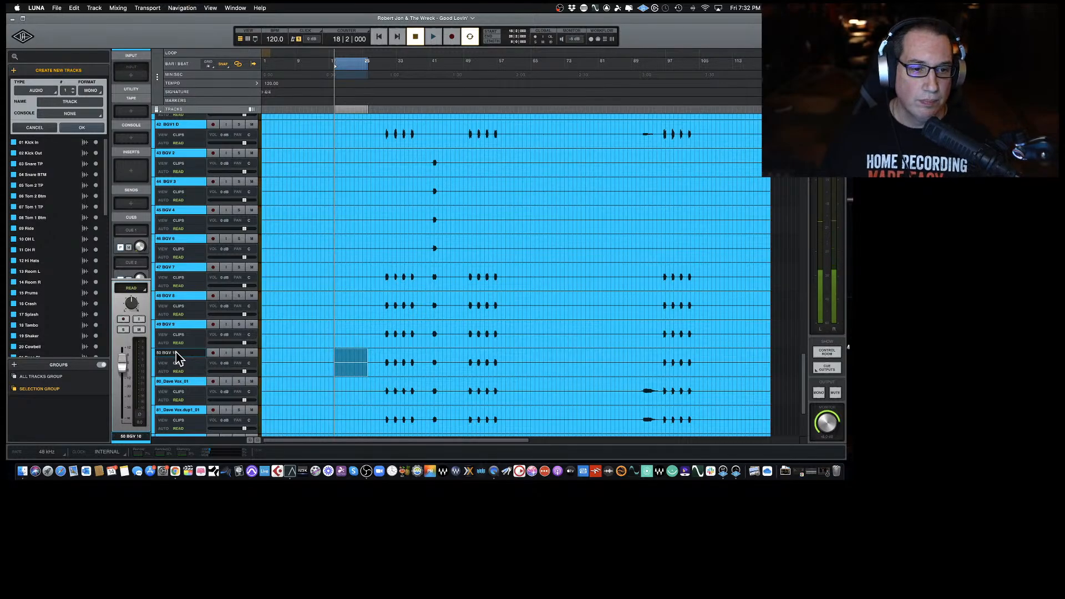
# Rename vocal track 80, directly below 50 BGV 10, as 51 BGV 11.
pyautogui.scroll(-3, 176, 358)
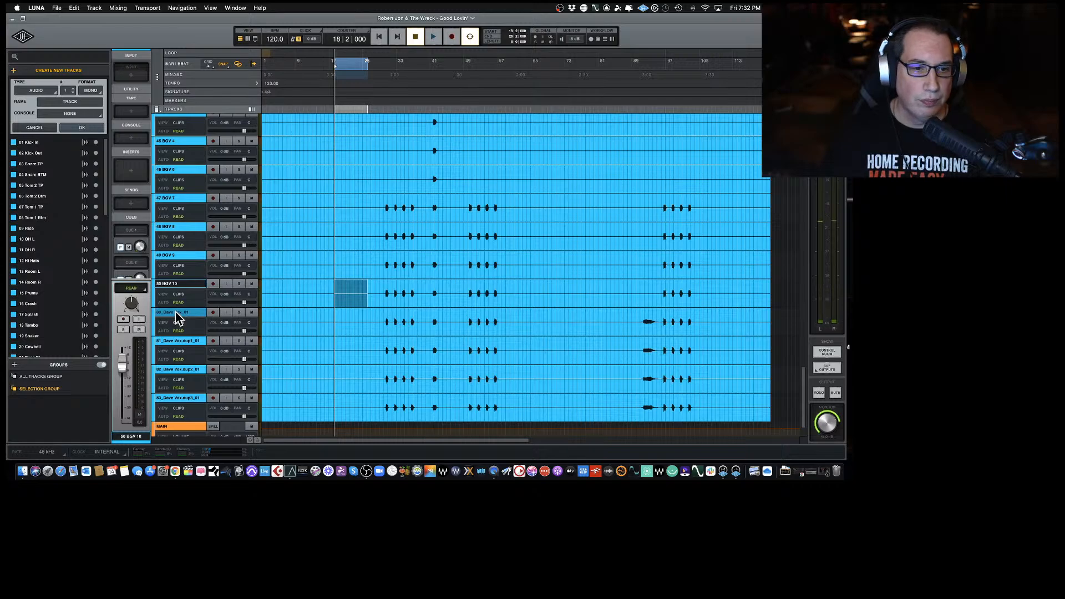
pyautogui.doubleClick(177, 314)
pyautogui.write('51 BGV 1')
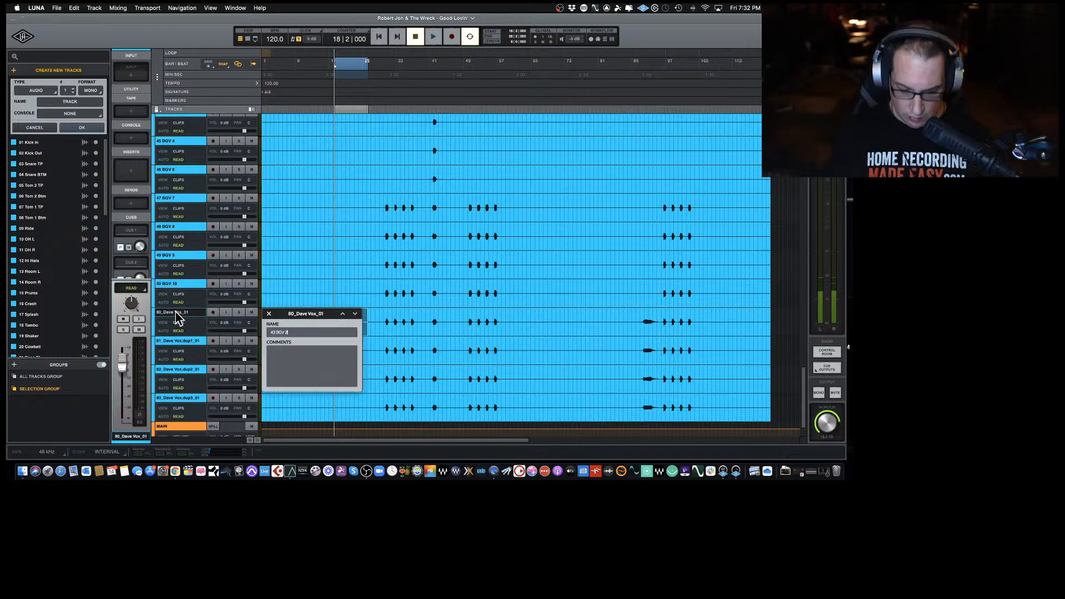
pyautogui.write('1')
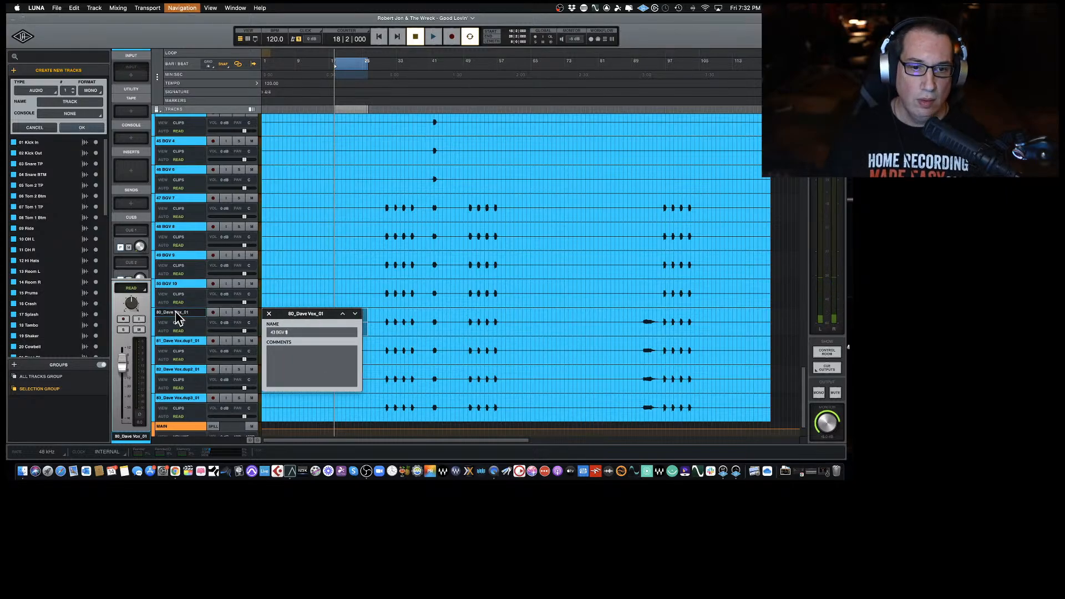
pyautogui.press('Delete')
pyautogui.press('Delete')
pyautogui.press('Delete')
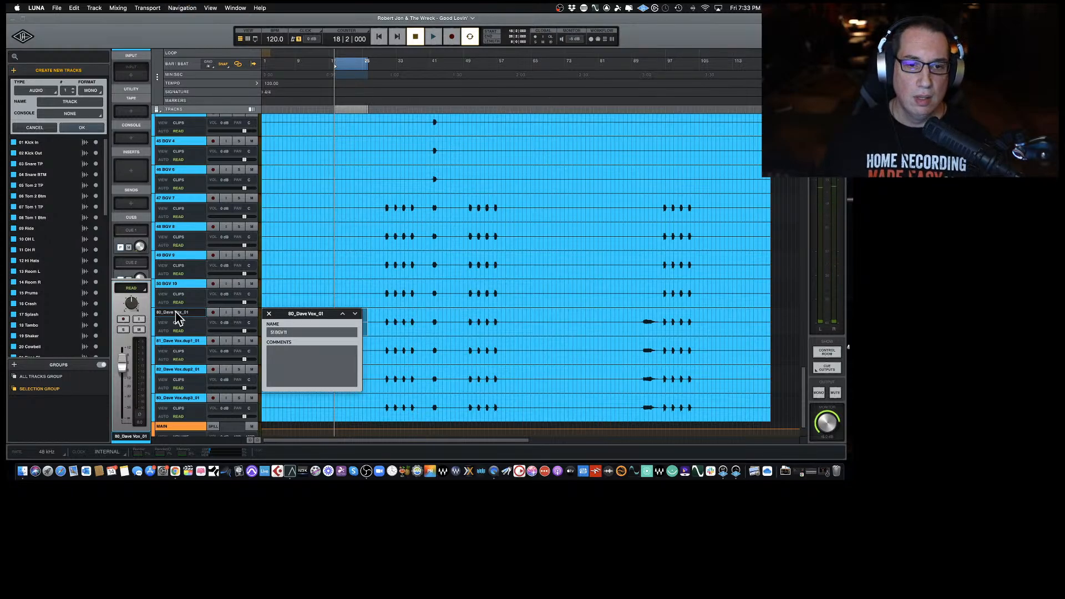
pyautogui.press('Return')
# Rename vocal track 81, directly below 51 BGV 11, as 52 BGV 12.
pyautogui.doubleClick(173, 341)
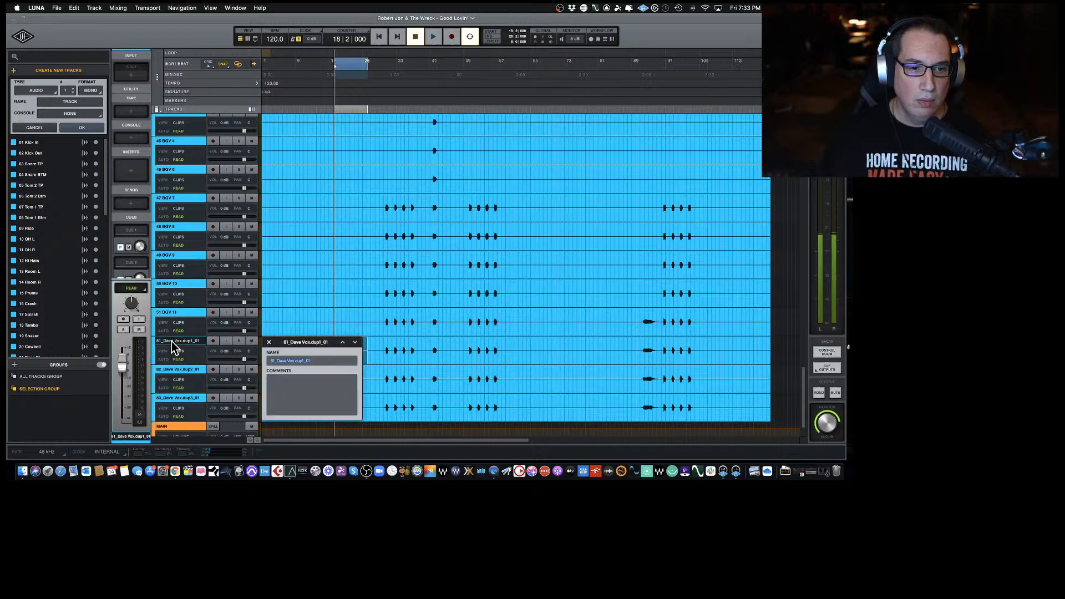
pyautogui.write('43 BGV 2')
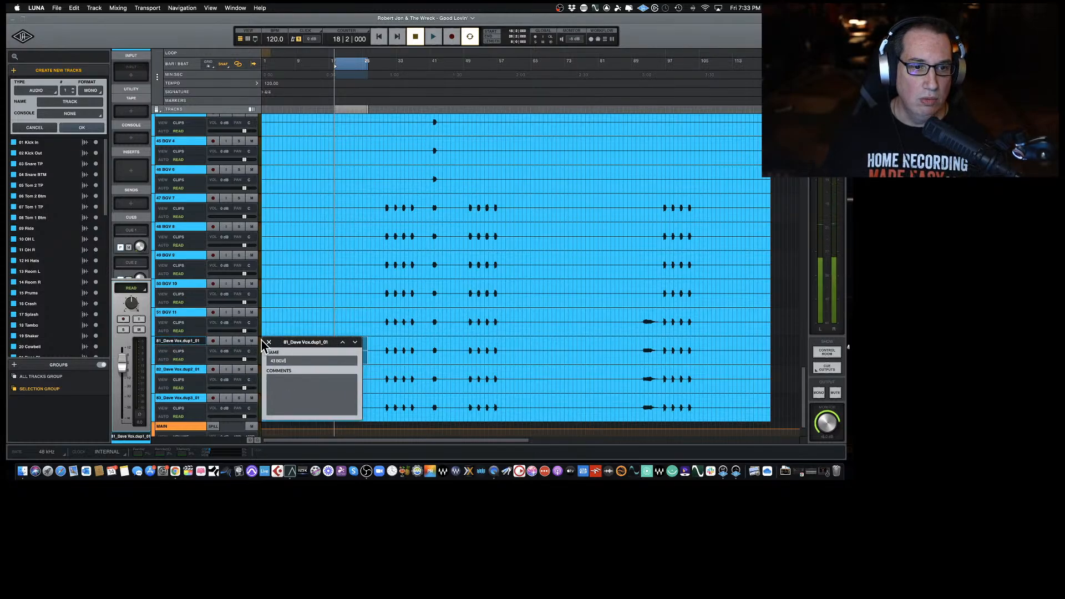
pyautogui.press('Left')
pyautogui.press('Left')
pyautogui.press('Left')
pyautogui.press('Left')
pyautogui.press('Left')
pyautogui.press('Left')
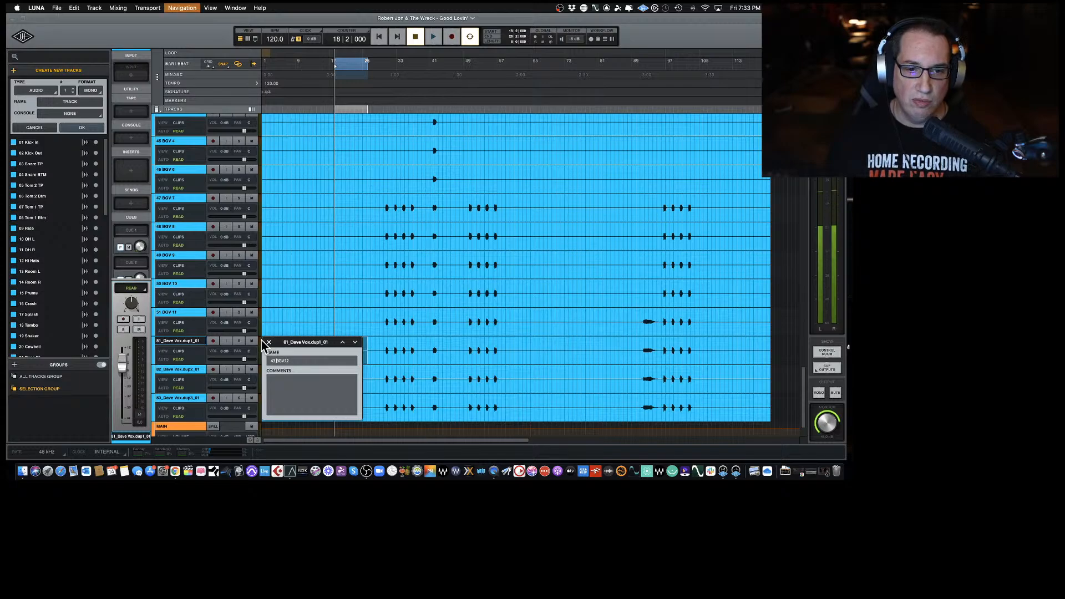
pyautogui.press('BackSpace')
pyautogui.write('52')
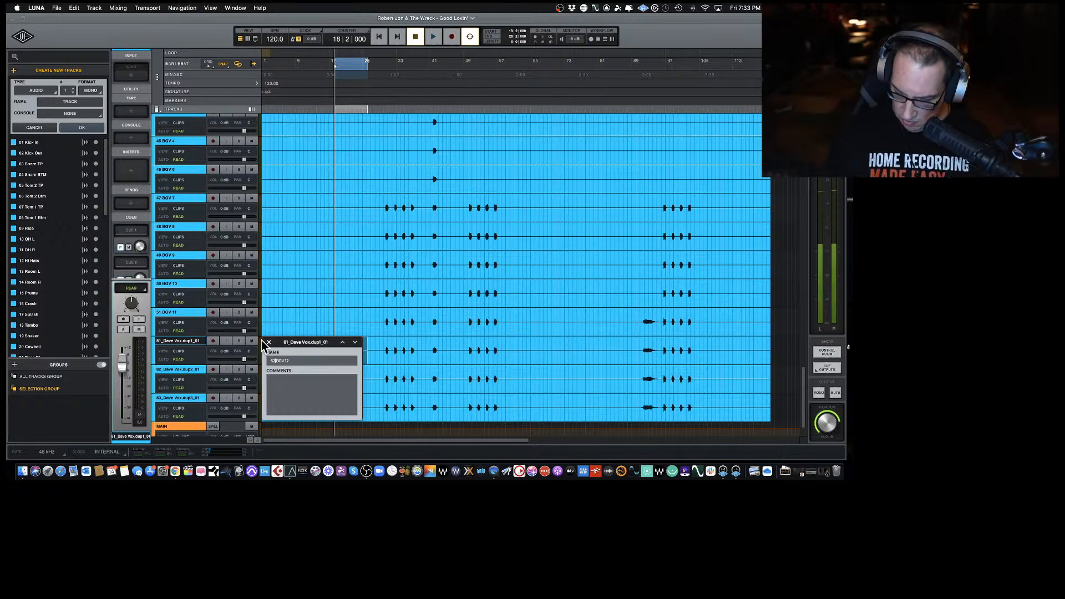
pyautogui.press('Return')
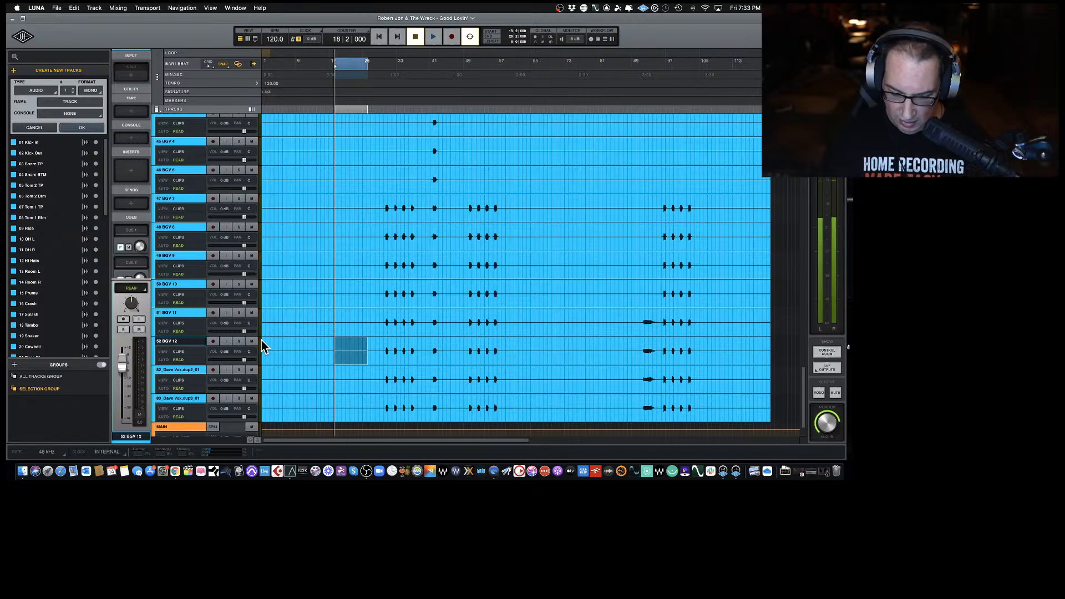
pyautogui.scroll(-2, 232, 333)
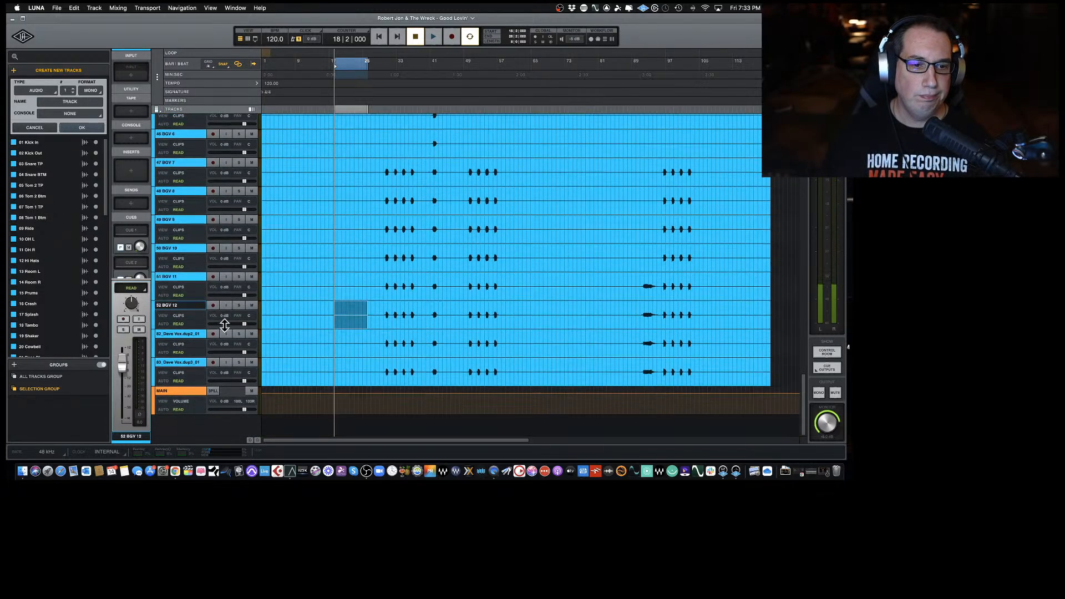
# Rename vocal track 82, directly below 52 BGV 12, as 53 BGV 13.
pyautogui.doubleClick(180, 334)
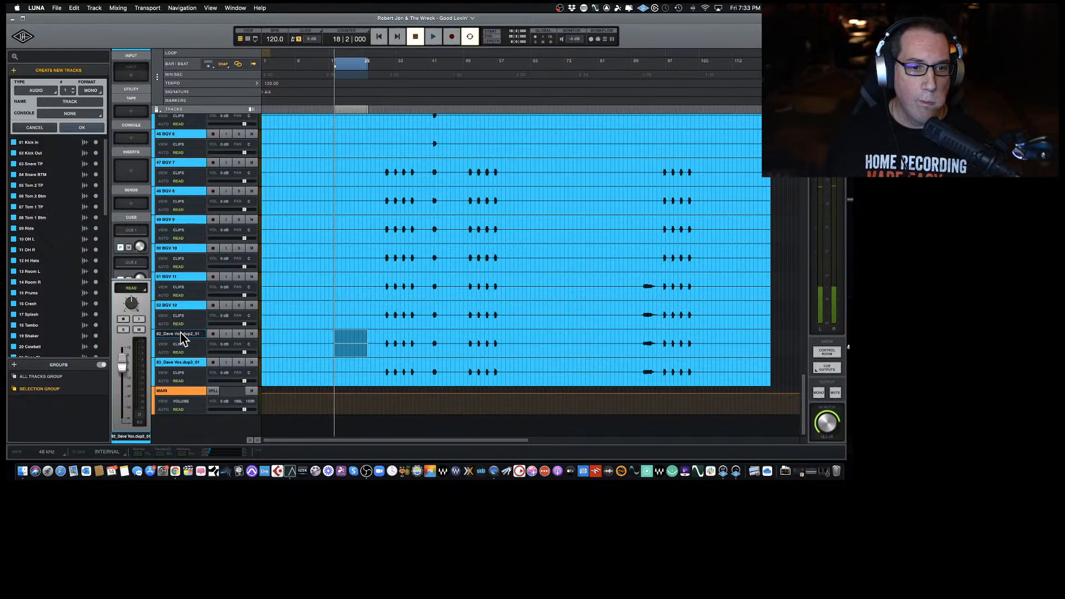
pyautogui.write('43 BGV 2')
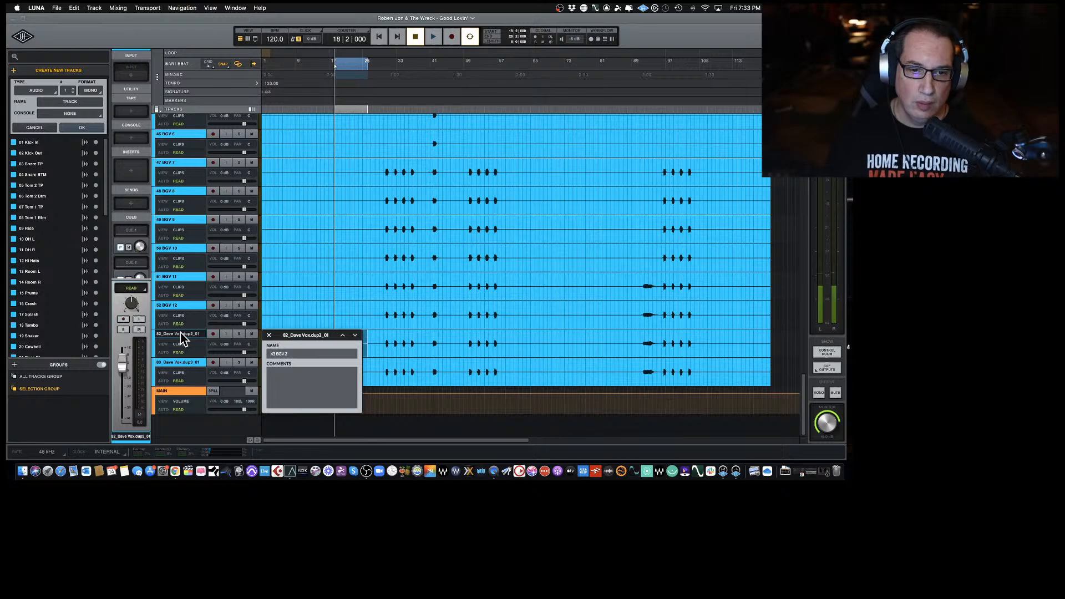
pyautogui.write('53 ')
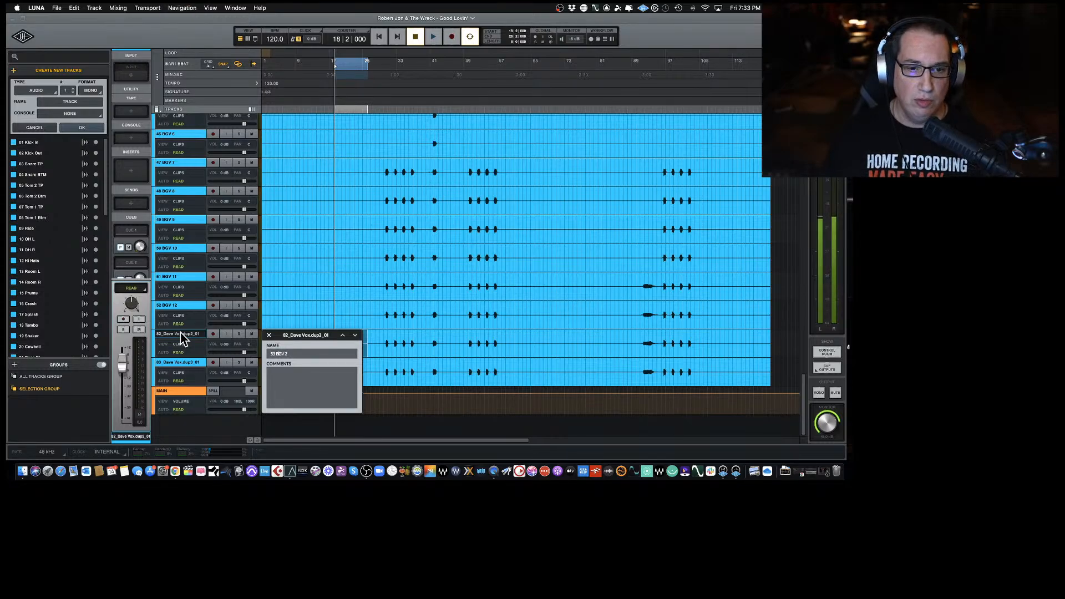
pyautogui.write('13')
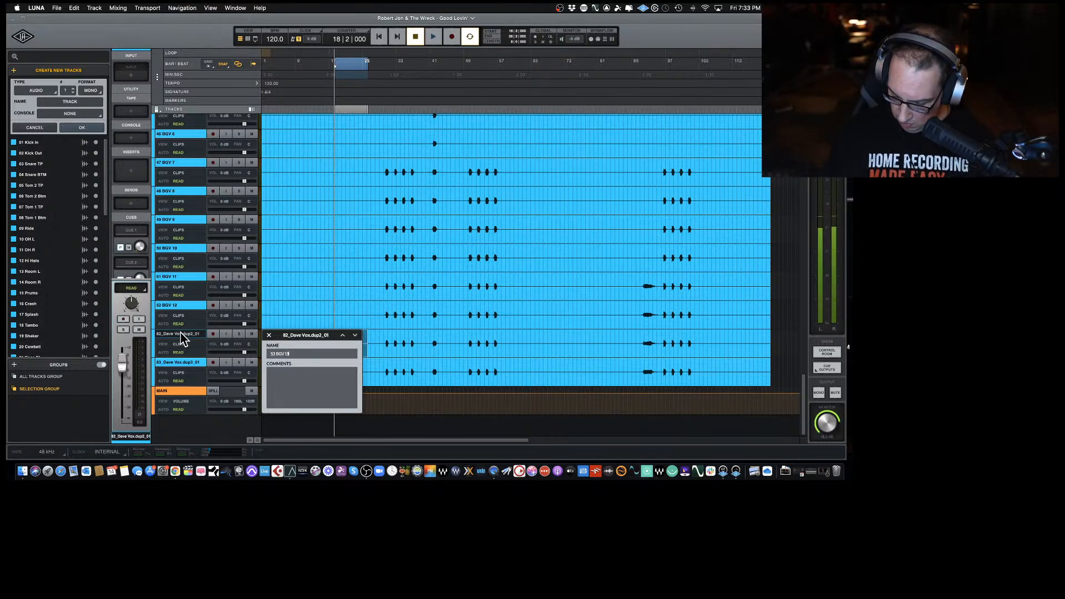
pyautogui.press('Return')
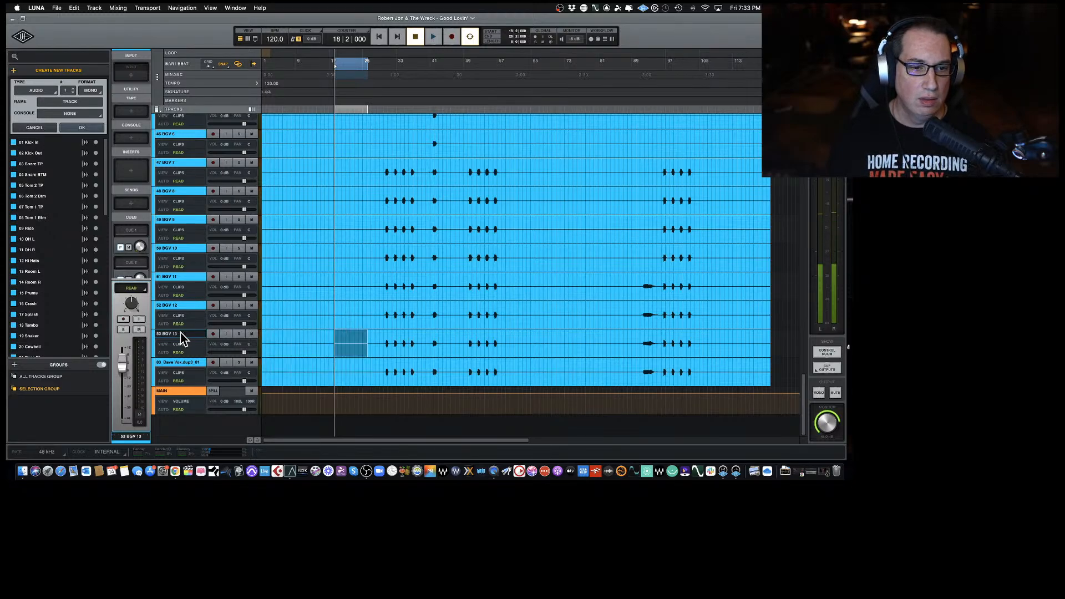
# Rename vocal track 83, directly below 53 BGV 13, as 54 BGV 14.
pyautogui.doubleClick(174, 362)
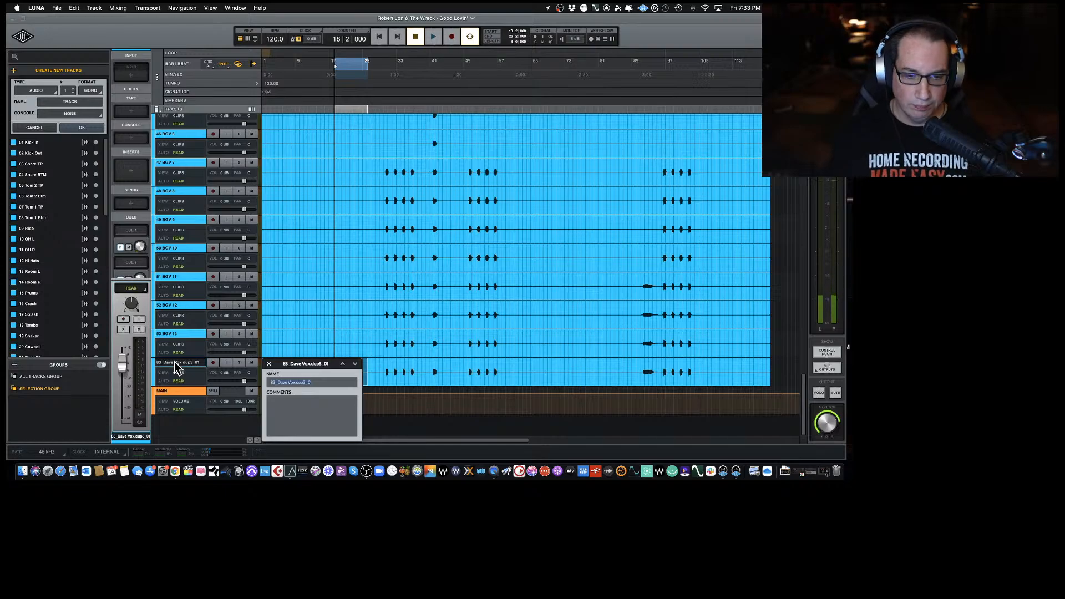
pyautogui.press('BackSpace')
pyautogui.write('43 BGV')
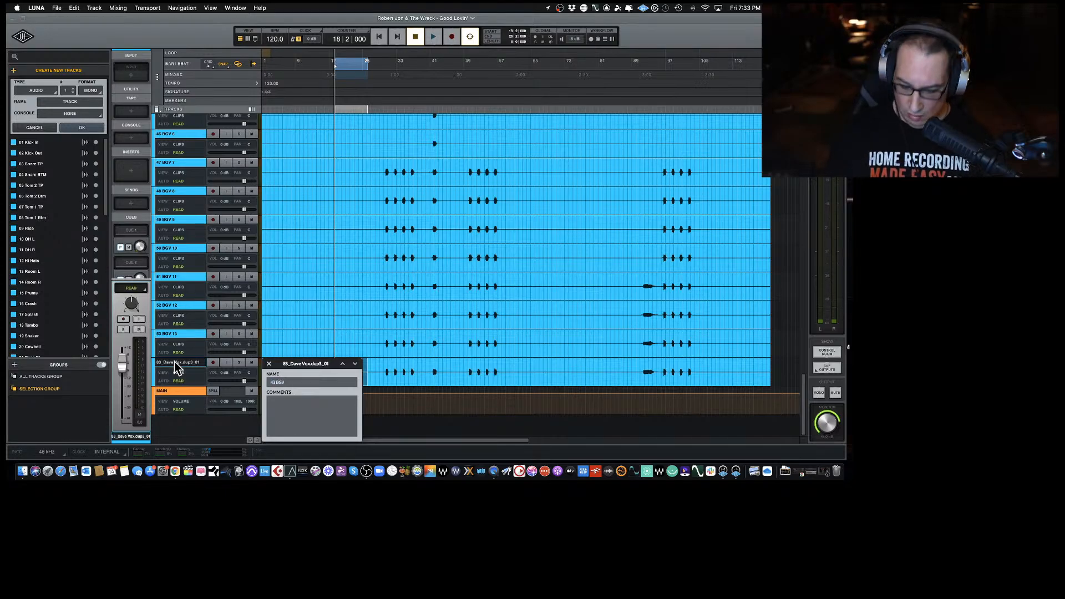
pyautogui.write(' 14')
pyautogui.press('Left')
pyautogui.press('Left')
pyautogui.press('Left')
pyautogui.press('Left')
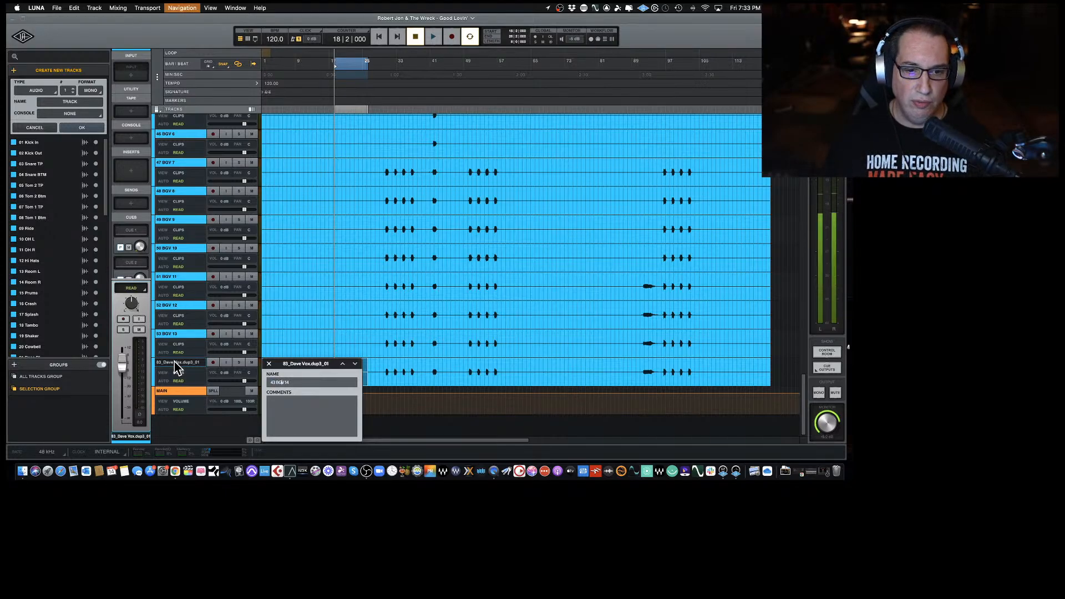
pyautogui.press('Left')
pyautogui.press('Left')
pyautogui.press('Left')
pyautogui.press('BackSpace')
pyautogui.press('BackSpace')
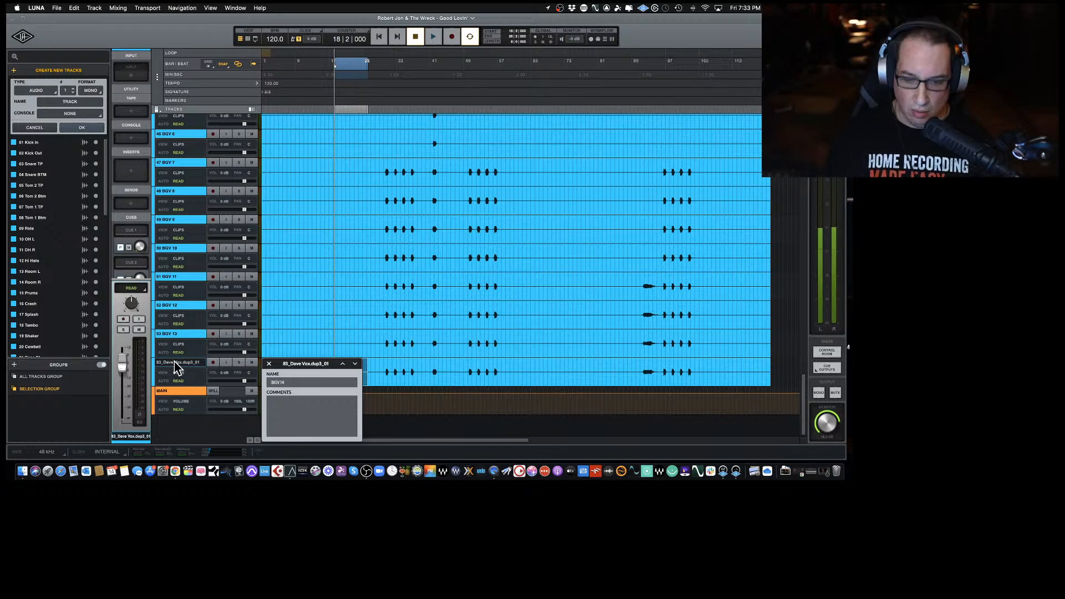
pyautogui.write('54')
pyautogui.press('Return')
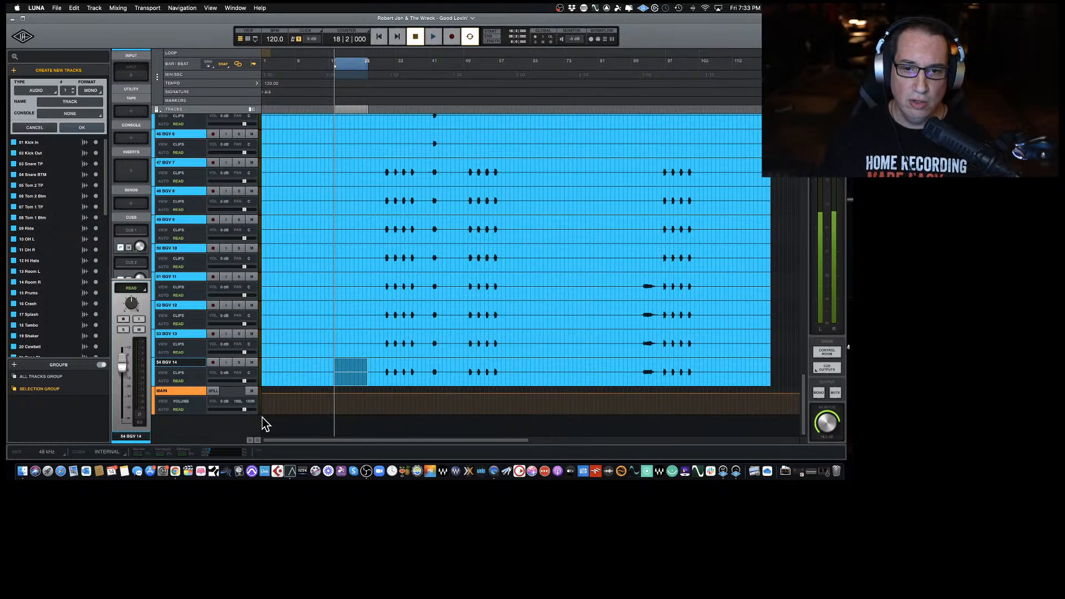
# In the mixer view, color all drum and percussion tracks from 01 Kick In through 20 Cowbell orange.
pyautogui.press('super+equal')
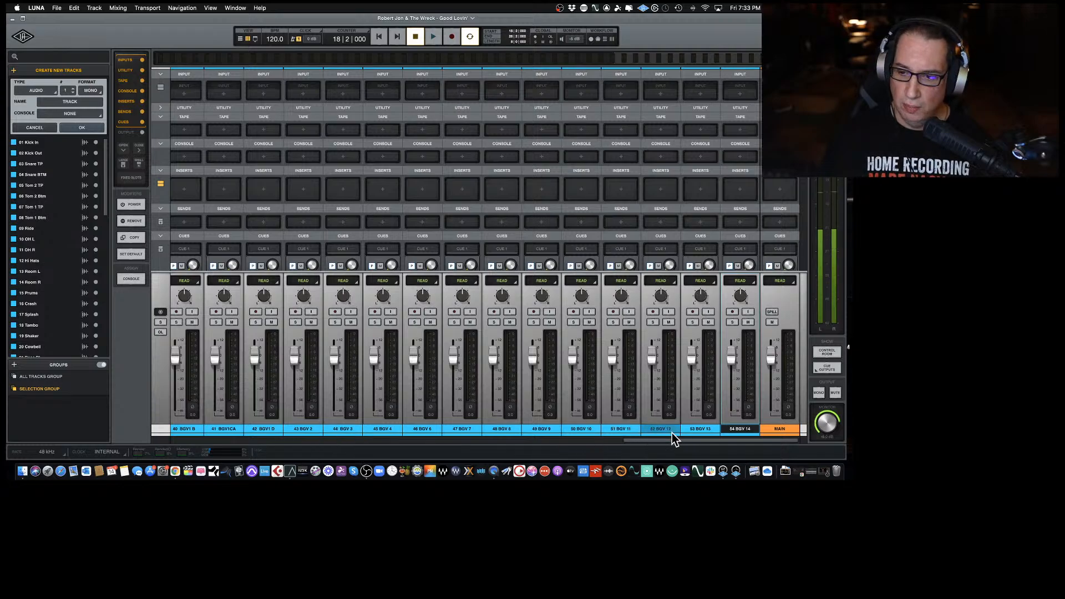
pyautogui.moveTo(674, 441); pyautogui.dragTo(190, 457)
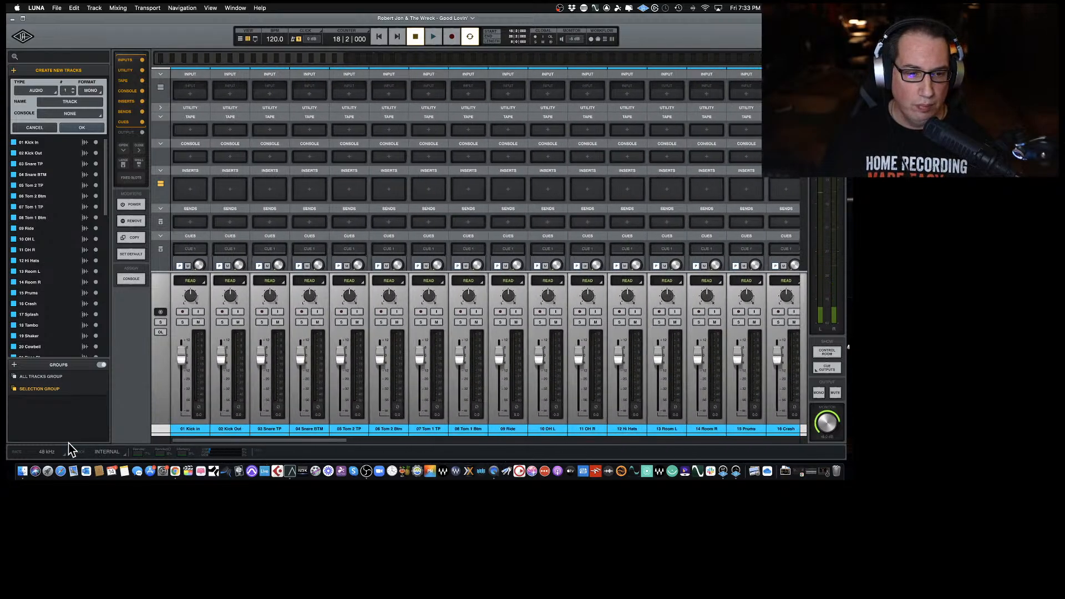
pyautogui.click(188, 428)
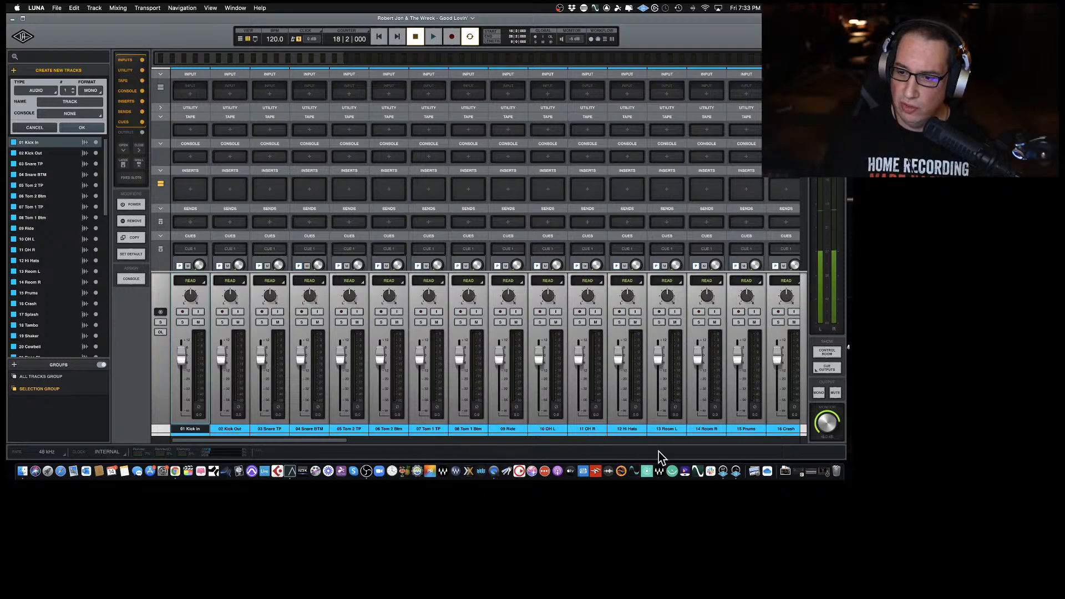
pyautogui.keyDown('shift'); pyautogui.click(784, 429); pyautogui.keyUp('shift')
pyautogui.moveTo(292, 438); pyautogui.dragTo(420, 448)
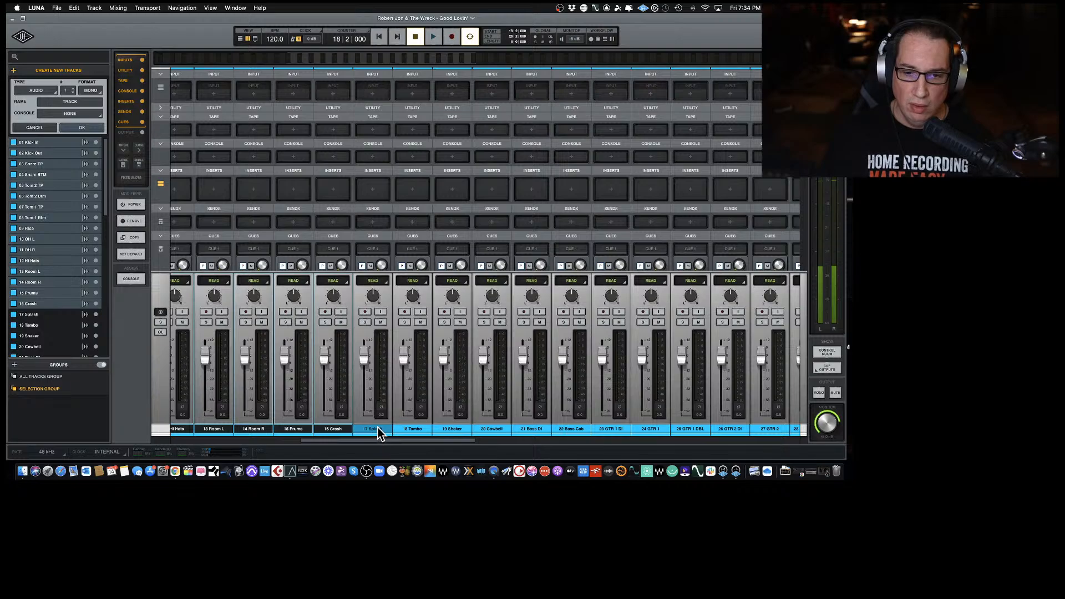
pyautogui.keyDown('shift'); pyautogui.click(377, 430); pyautogui.keyUp('shift')
pyautogui.keyDown('shift'); pyautogui.click(406, 429); pyautogui.keyUp('shift')
pyautogui.keyDown('shift'); pyautogui.click(446, 430); pyautogui.keyUp('shift')
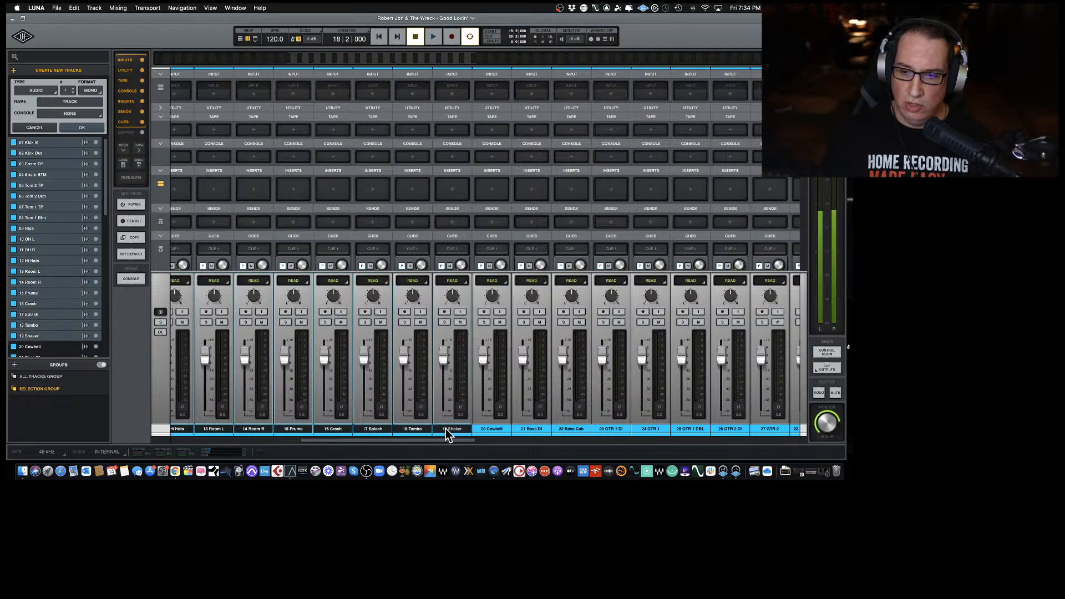
pyautogui.keyDown('shift'); pyautogui.click(482, 429); pyautogui.keyUp('shift')
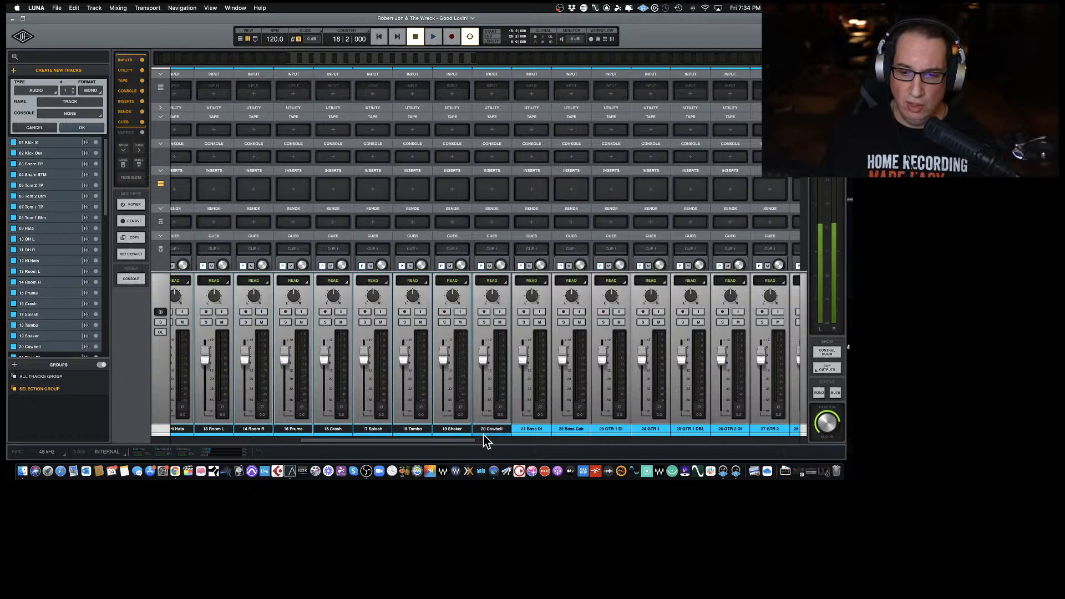
pyautogui.click(483, 434)
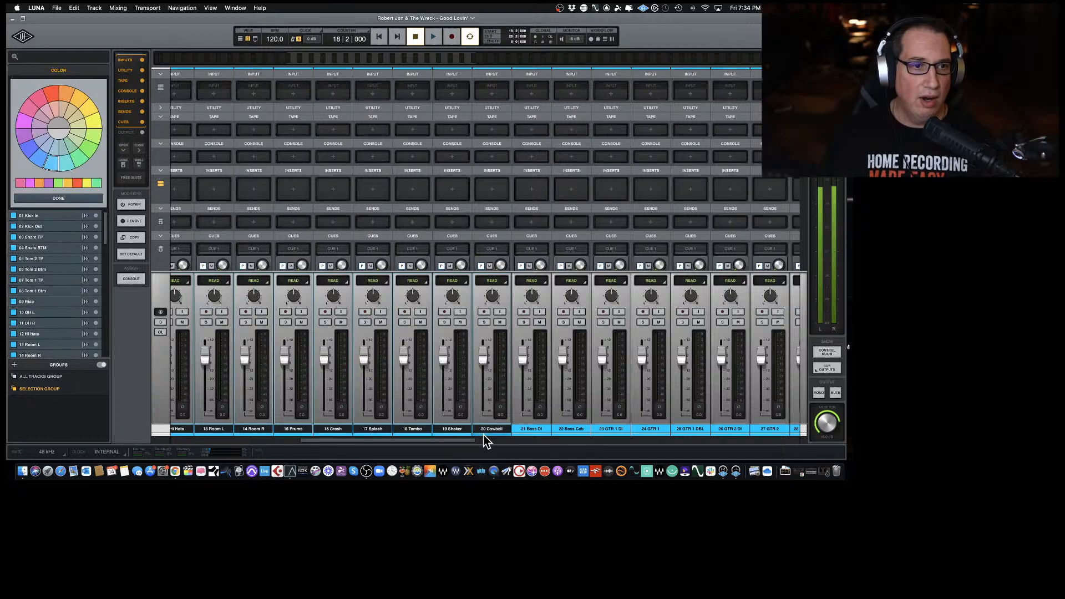
pyautogui.click(64, 95)
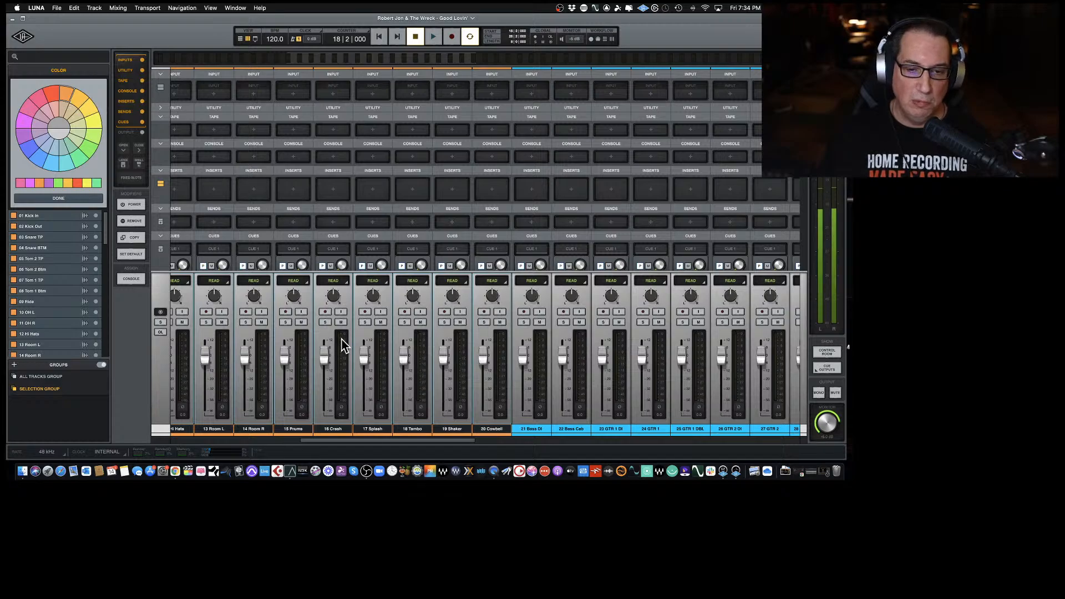
# Color the two bass tracks, 21 Bass DI and 22 Bass Cab, blue.
pyautogui.moveTo(384, 443); pyautogui.dragTo(419, 442)
pyautogui.click(379, 432)
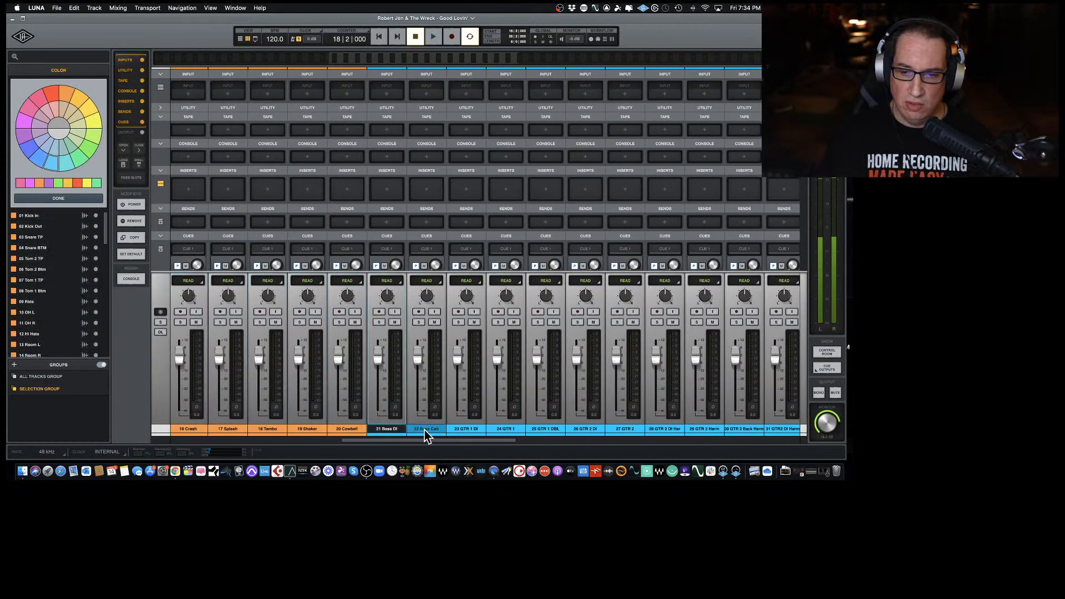
pyautogui.keyDown('shift'); pyautogui.click(425, 429); pyautogui.keyUp('shift')
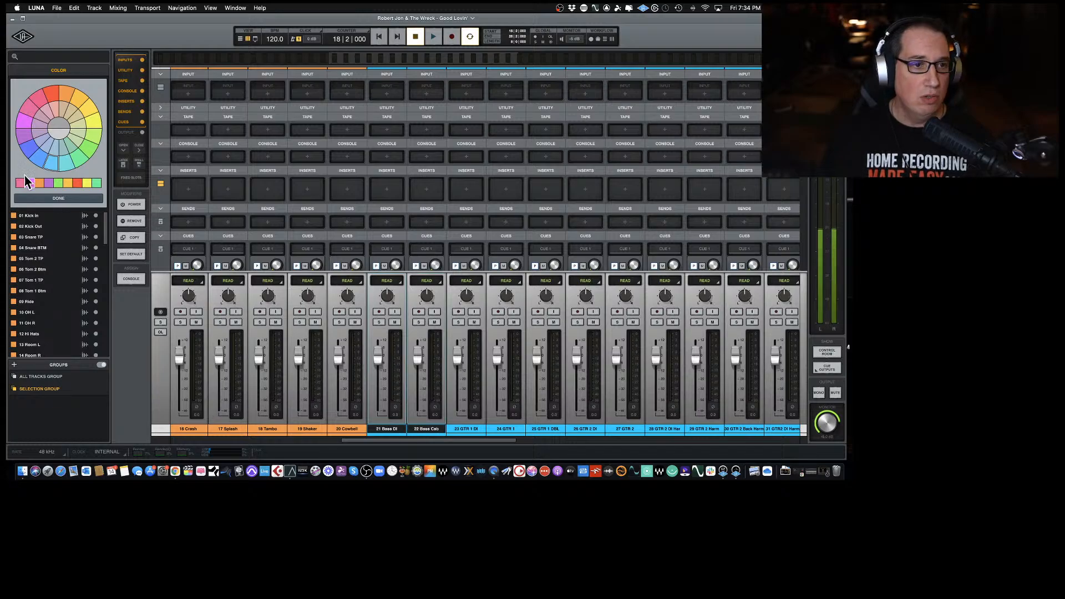
pyautogui.click(28, 158)
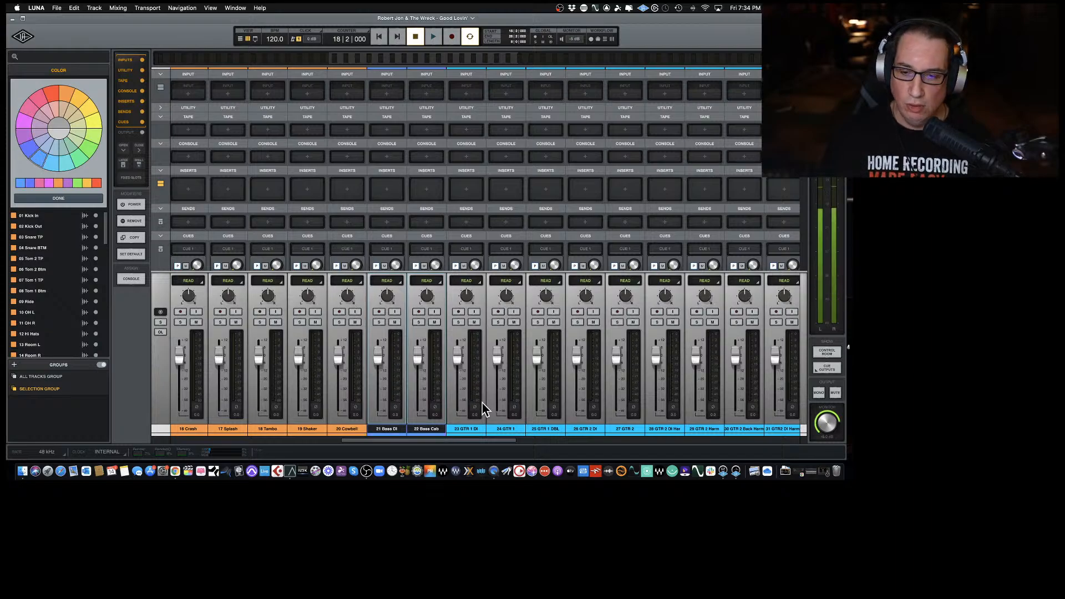
# Color all guitar tracks green, from 23 GTR 1 DI through the last back harmony guitar before the keys.
pyautogui.click(471, 428)
pyautogui.moveTo(474, 442); pyautogui.dragTo(561, 442)
pyautogui.keyDown('shift'); pyautogui.click(553, 429); pyautogui.keyUp('shift')
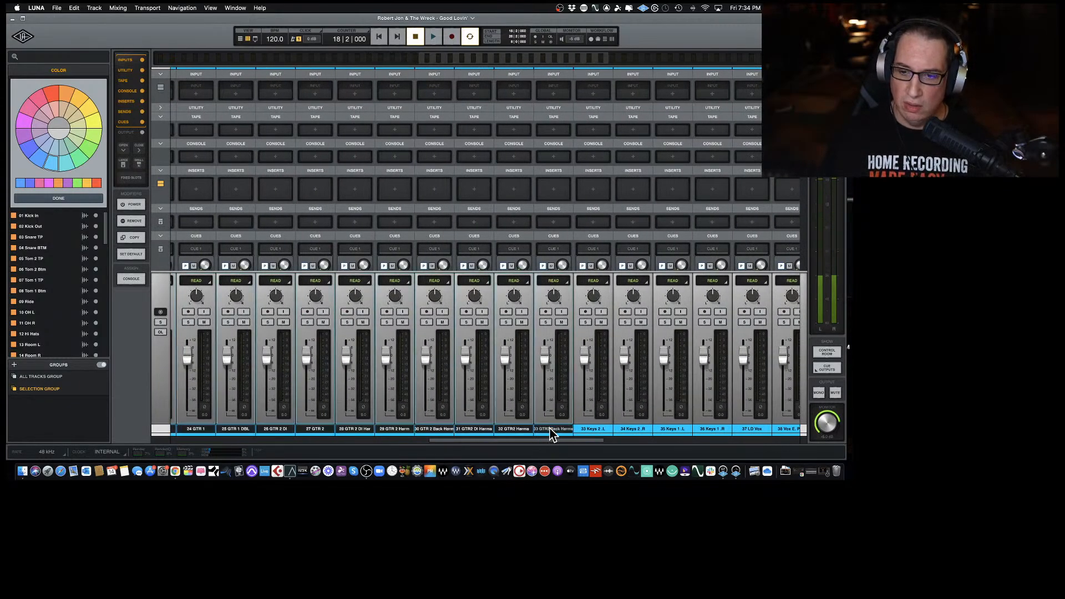
pyautogui.click(90, 150)
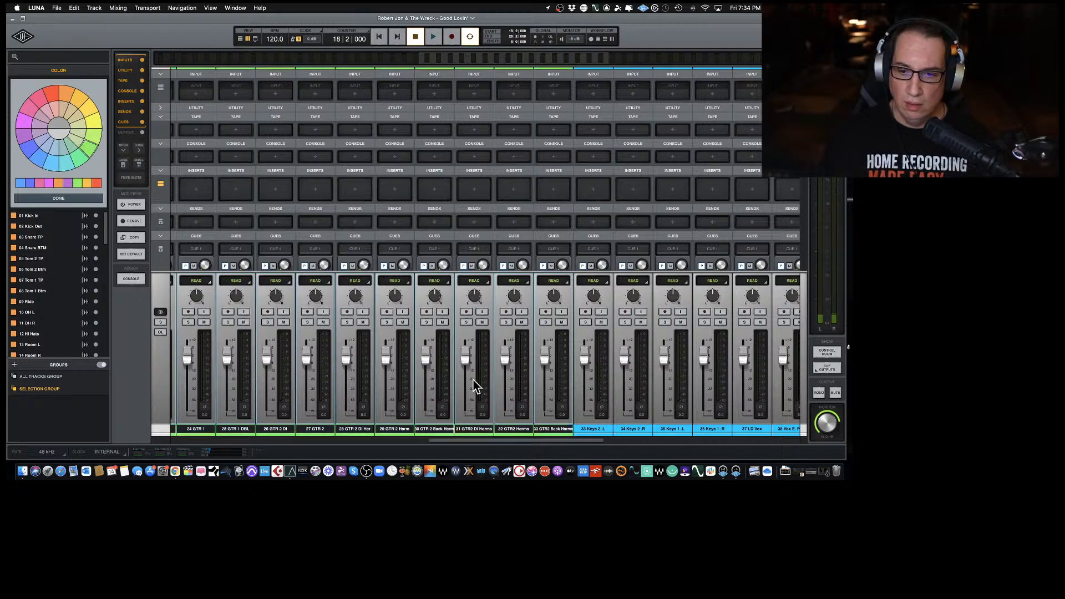
# Color the four keys tracks, from 33 Keys 2 L through 36 Keys 1 R, purple.
pyautogui.moveTo(551, 442); pyautogui.dragTo(618, 444)
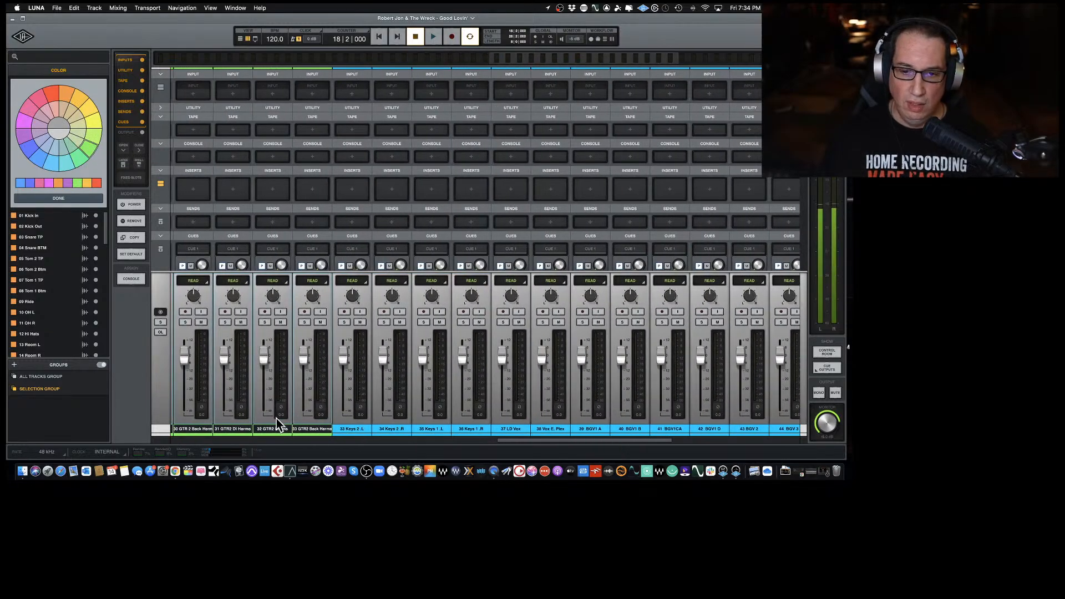
pyautogui.click(346, 431)
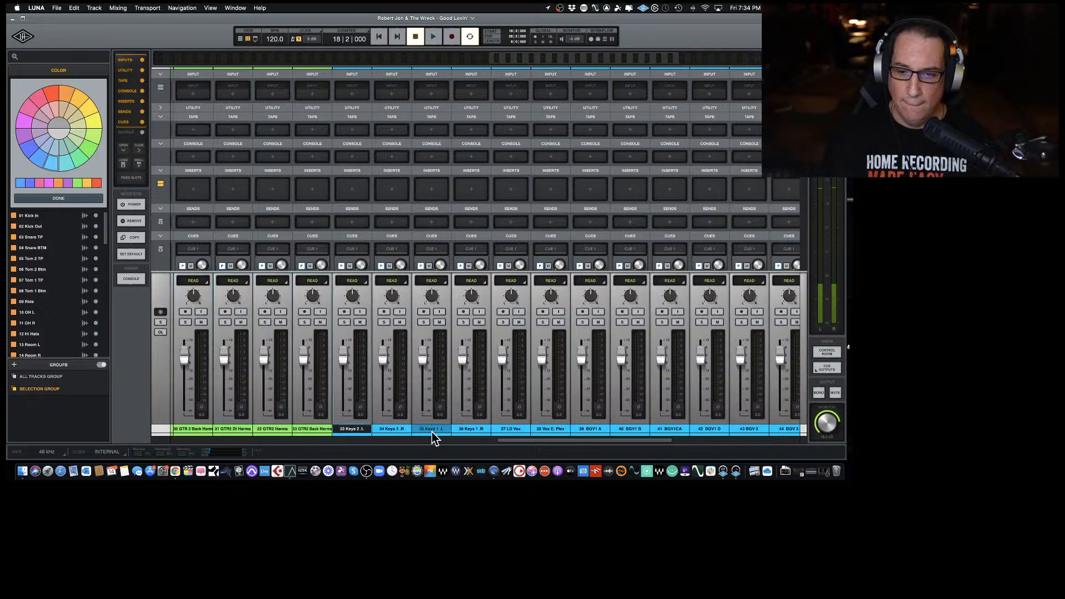
pyautogui.keyDown('shift'); pyautogui.click(465, 428); pyautogui.keyUp('shift')
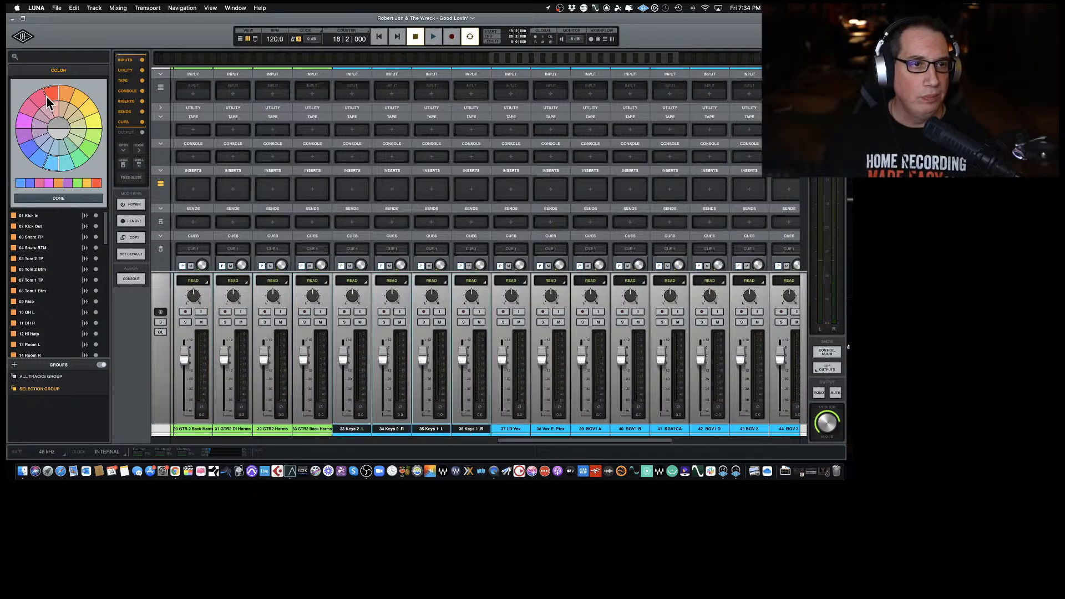
pyautogui.click(21, 143)
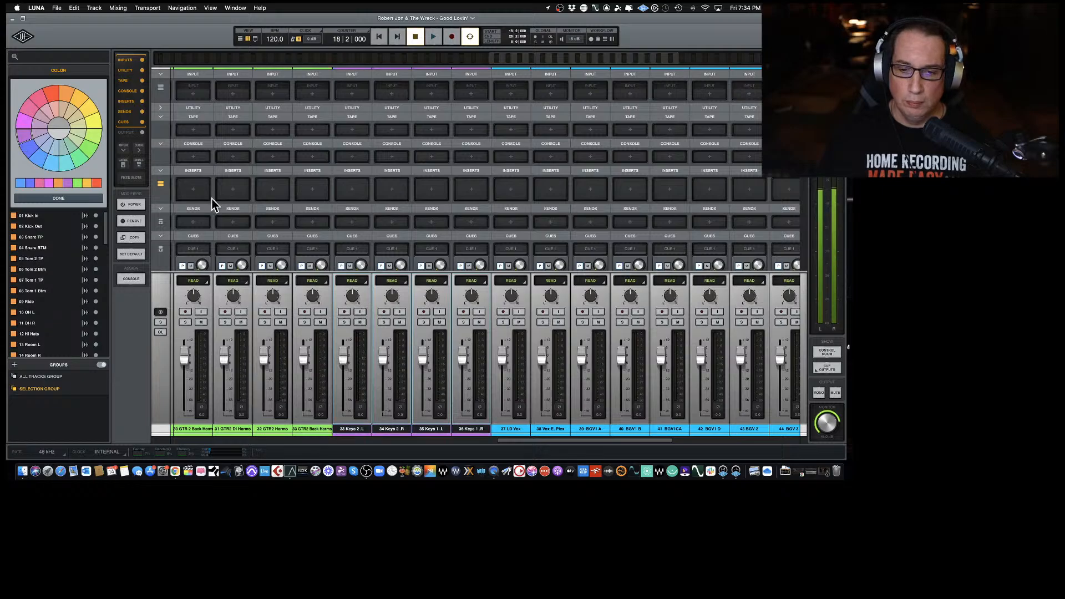
# Color the lead vocal tracks 37 LD Vox and 38 Vox E. Plex in yellow-orange shades.
pyautogui.moveTo(504, 442); pyautogui.dragTo(530, 439)
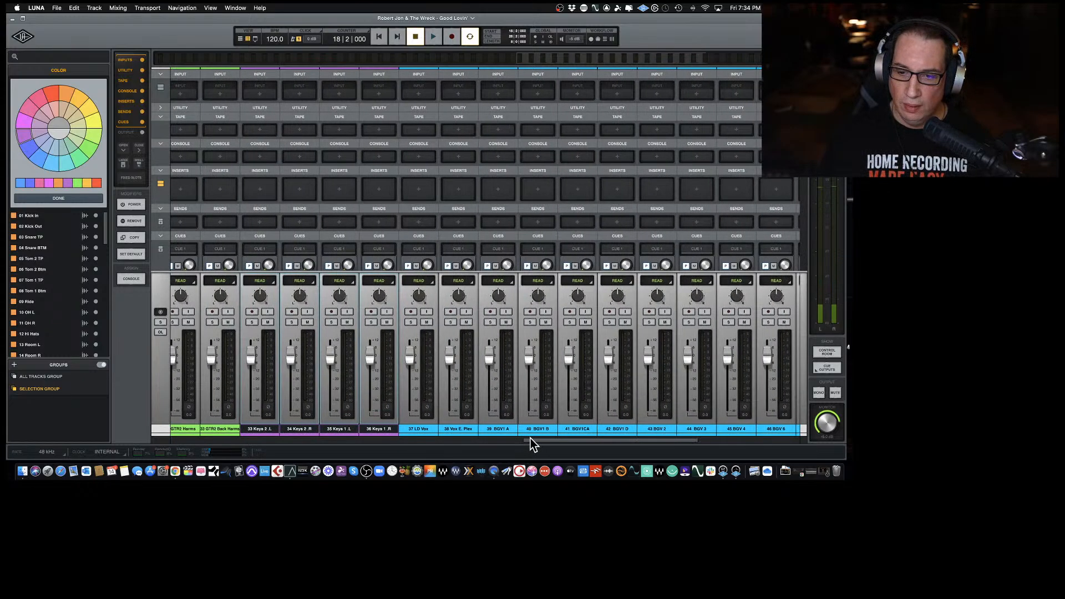
pyautogui.click(424, 435)
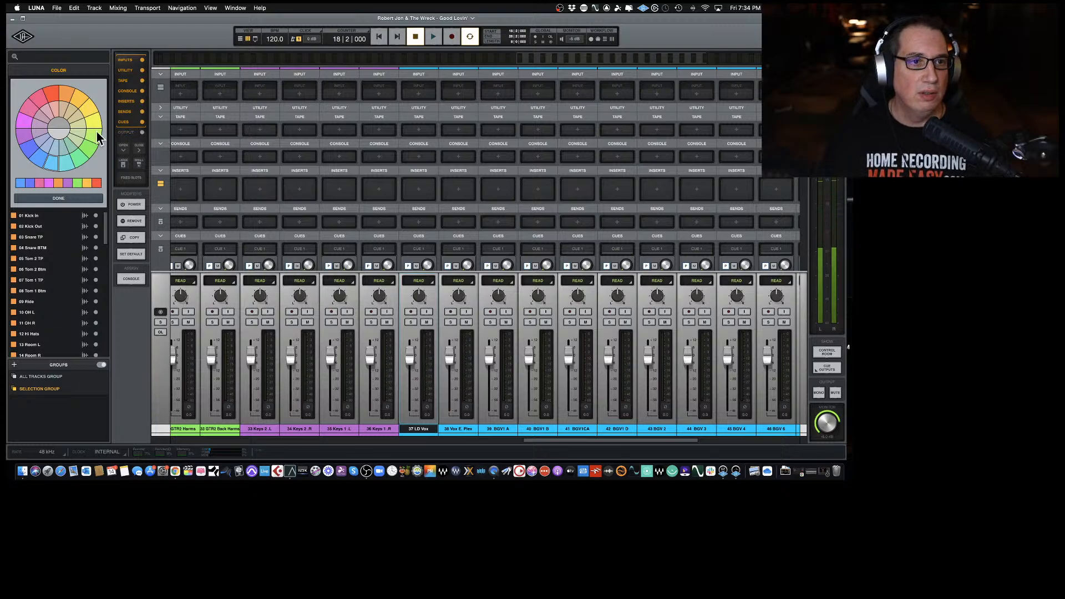
pyautogui.click(89, 108)
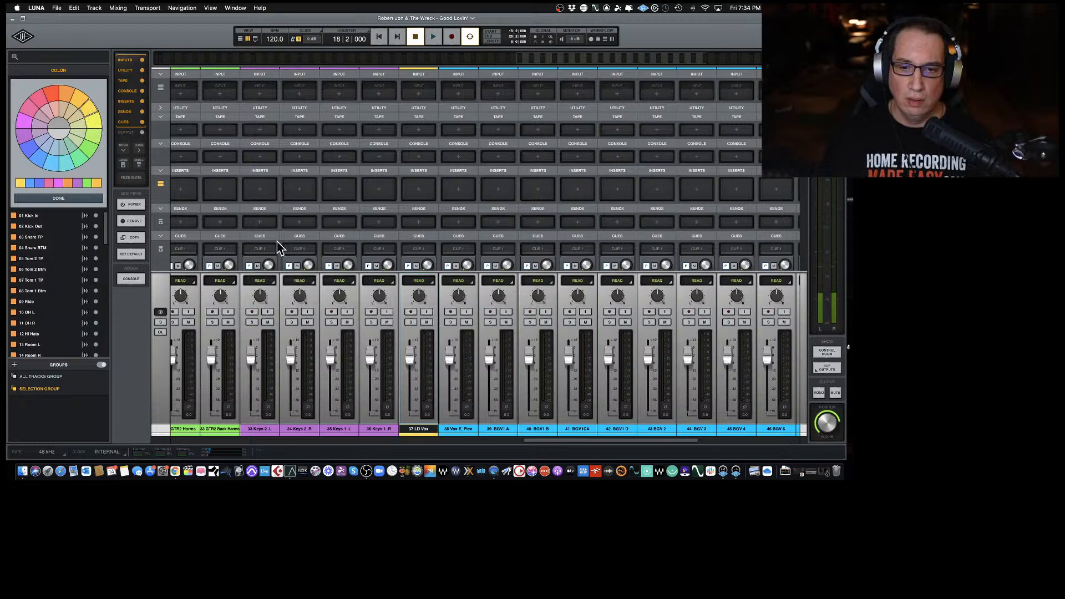
pyautogui.click(458, 430)
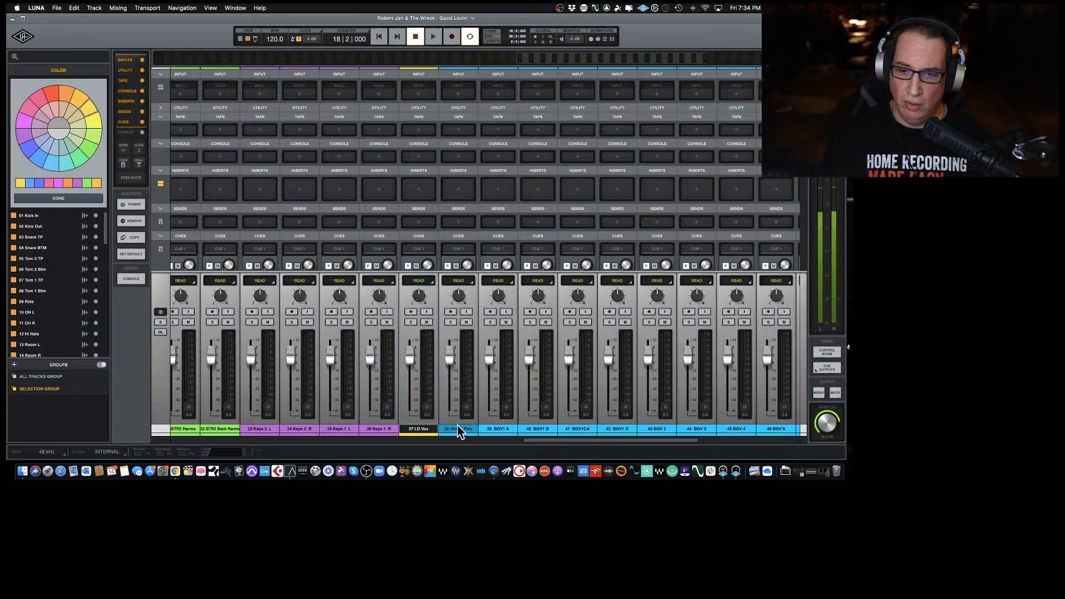
pyautogui.click(76, 99)
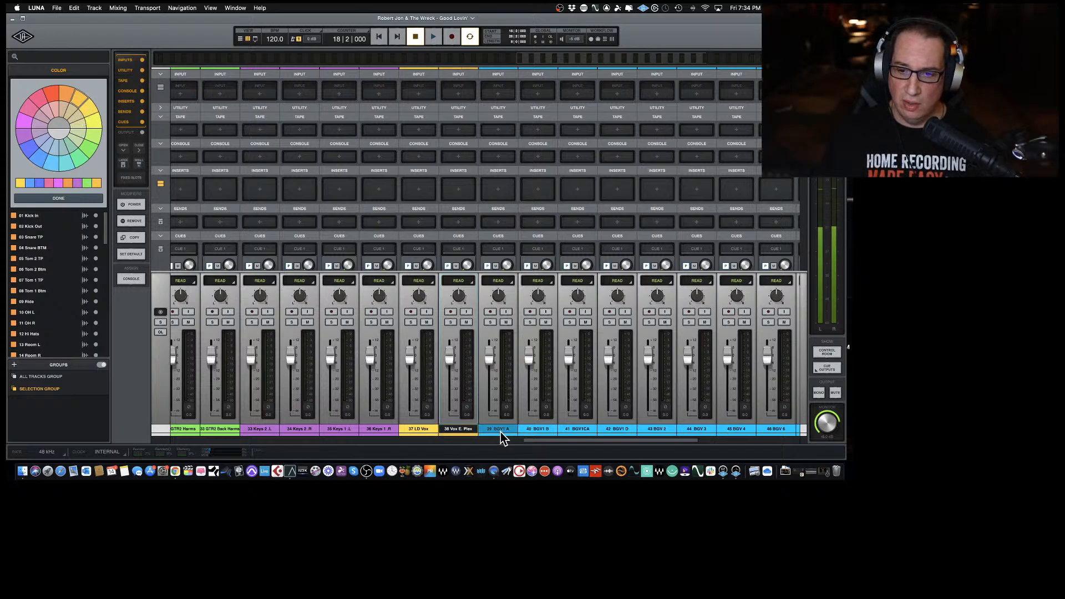
# Color the background vocal tracks through 54 BGV 14 bright yellow, leaving out the main output.
pyautogui.moveTo(532, 441); pyautogui.dragTo(692, 448)
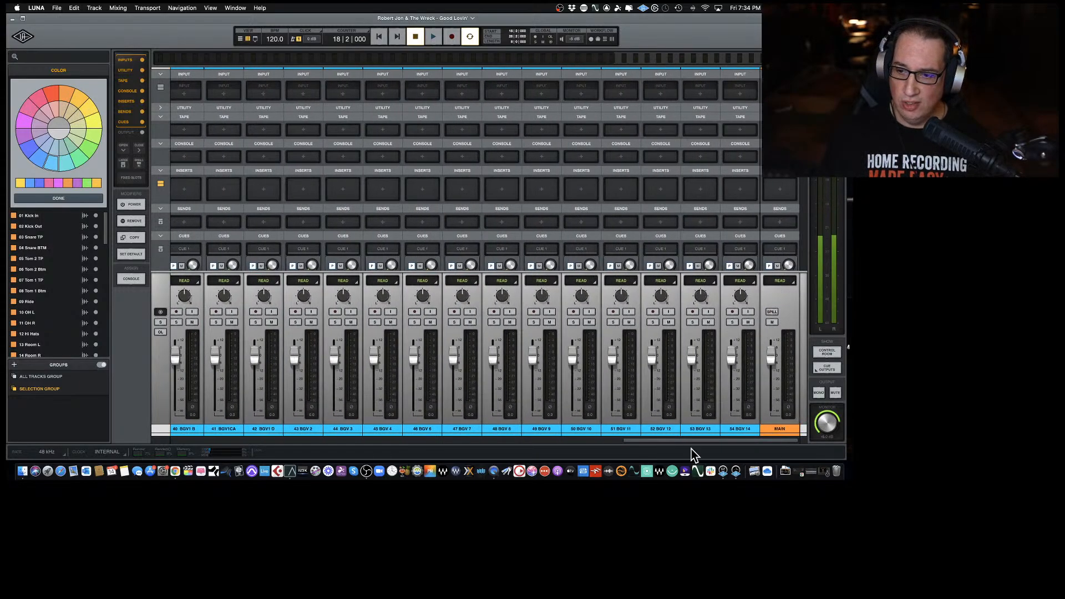
pyautogui.keyDown('shift'); pyautogui.click(737, 429); pyautogui.keyUp('shift')
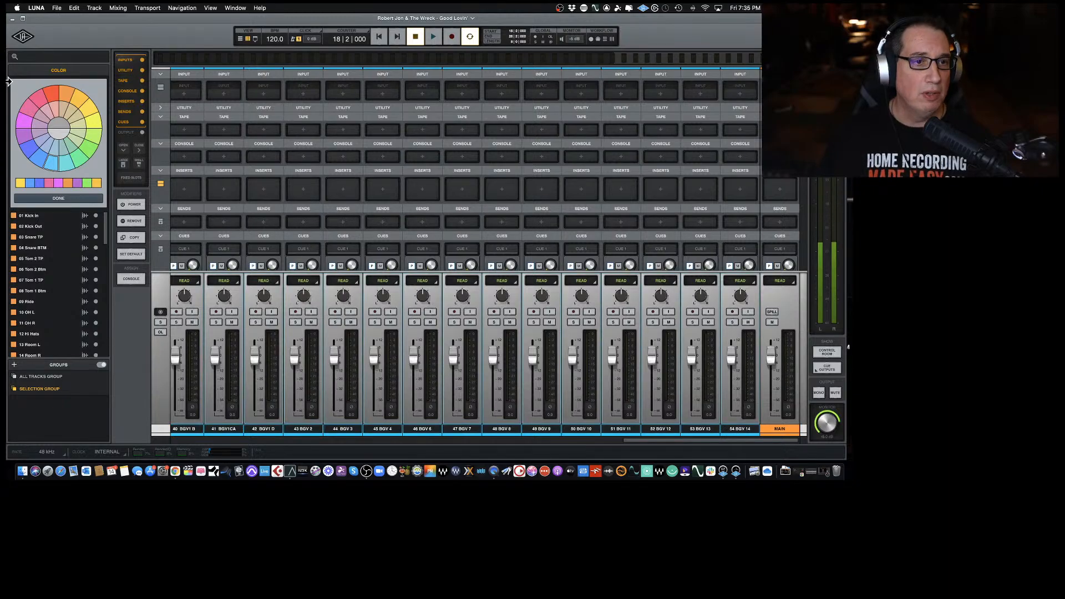
pyautogui.click(98, 131)
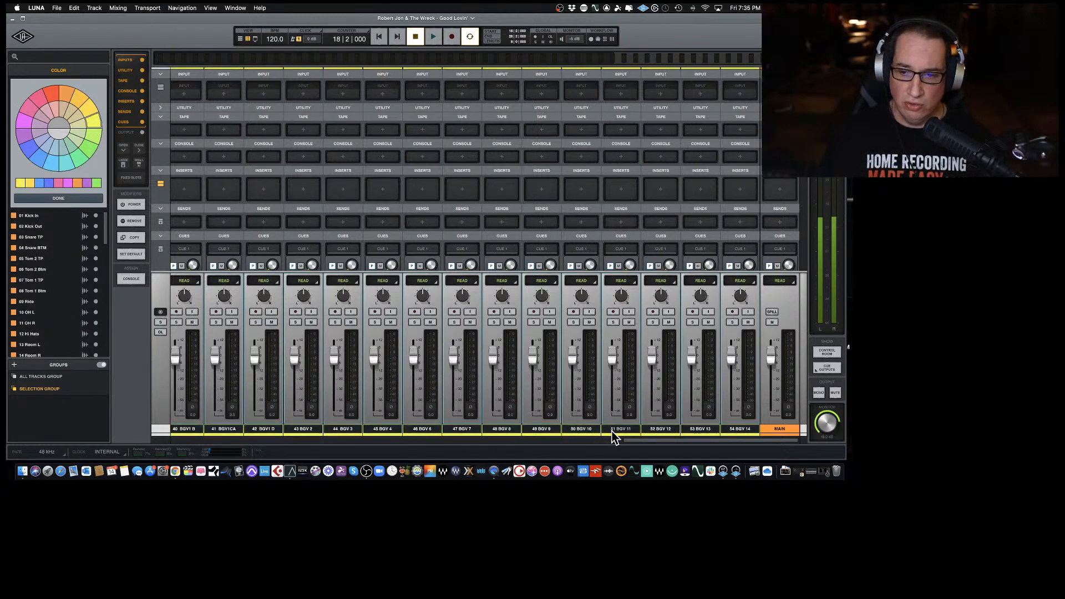
# Check the track colors across the session in the mixer and timeline, and close the color palette.
pyautogui.moveTo(638, 439); pyautogui.dragTo(82, 394)
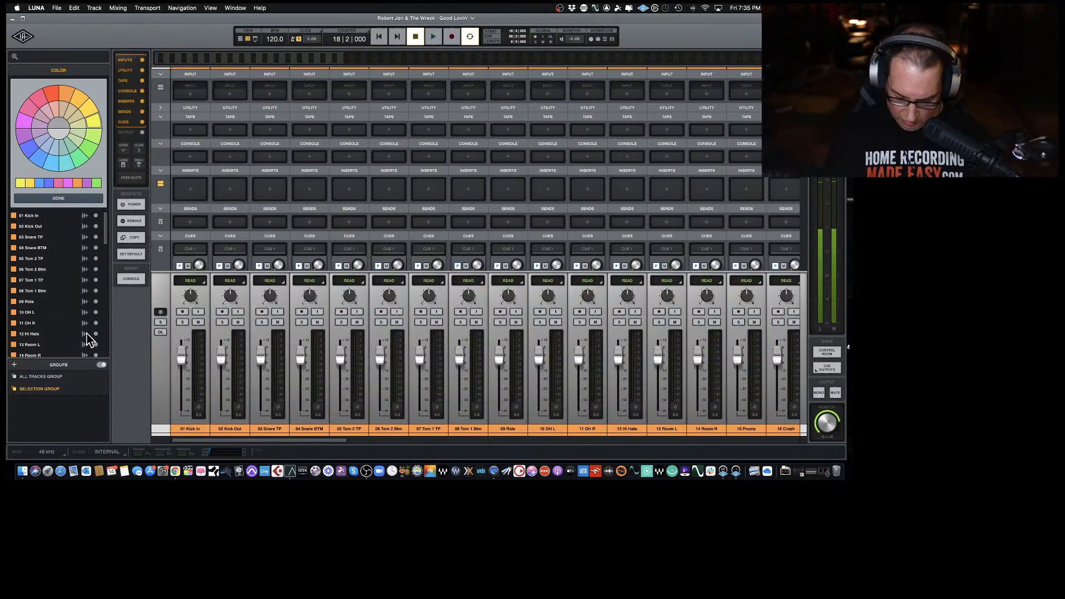
pyautogui.press('super+equal')
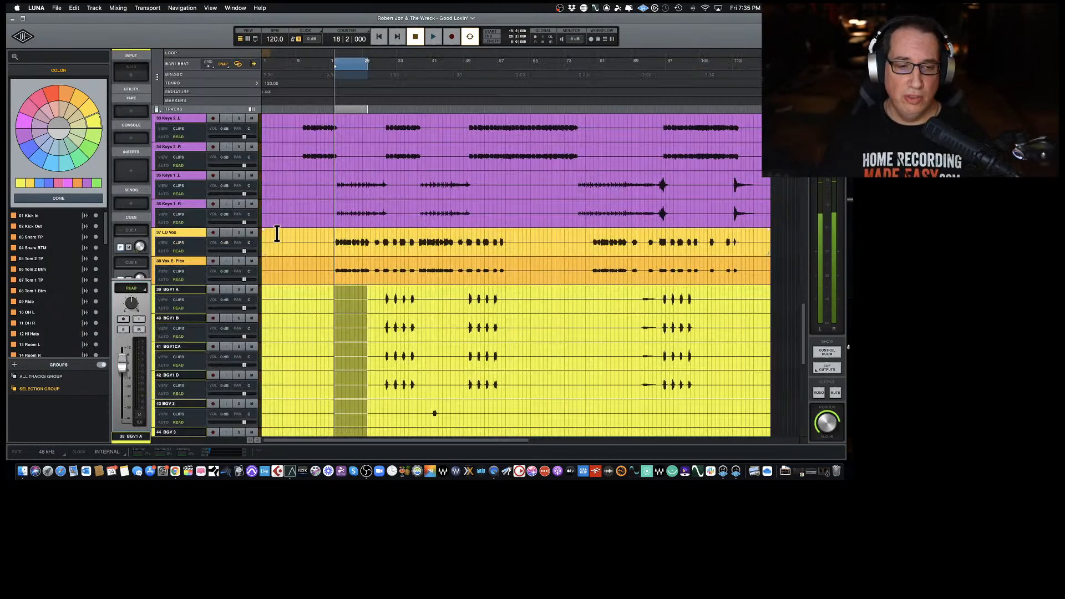
pyautogui.scroll(-6, 305, 237)
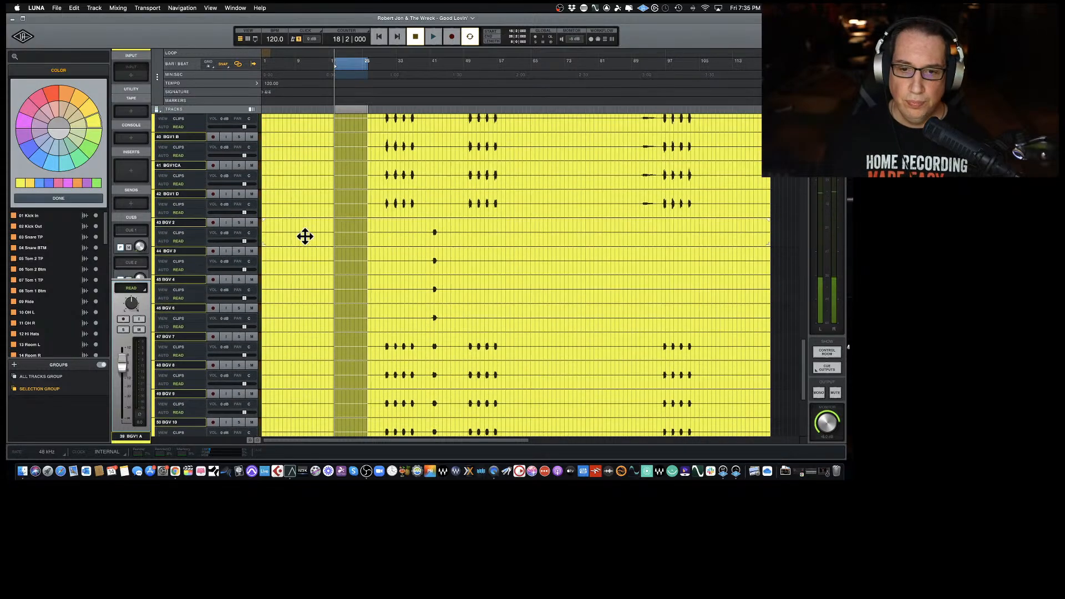
pyautogui.scroll(10, 305, 237)
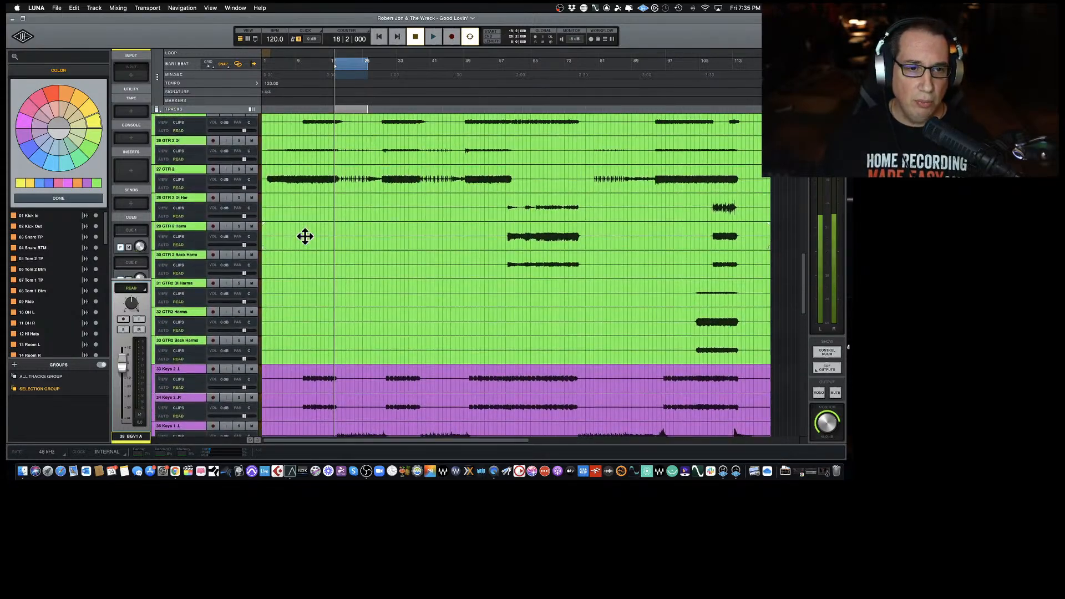
pyautogui.scroll(12, 305, 237)
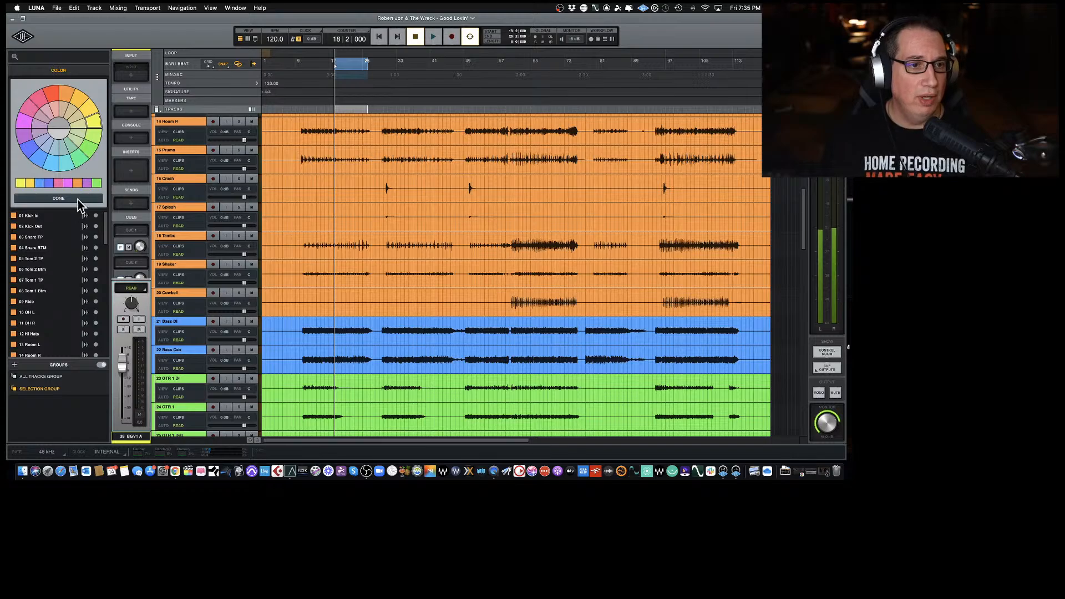
pyautogui.click(77, 200)
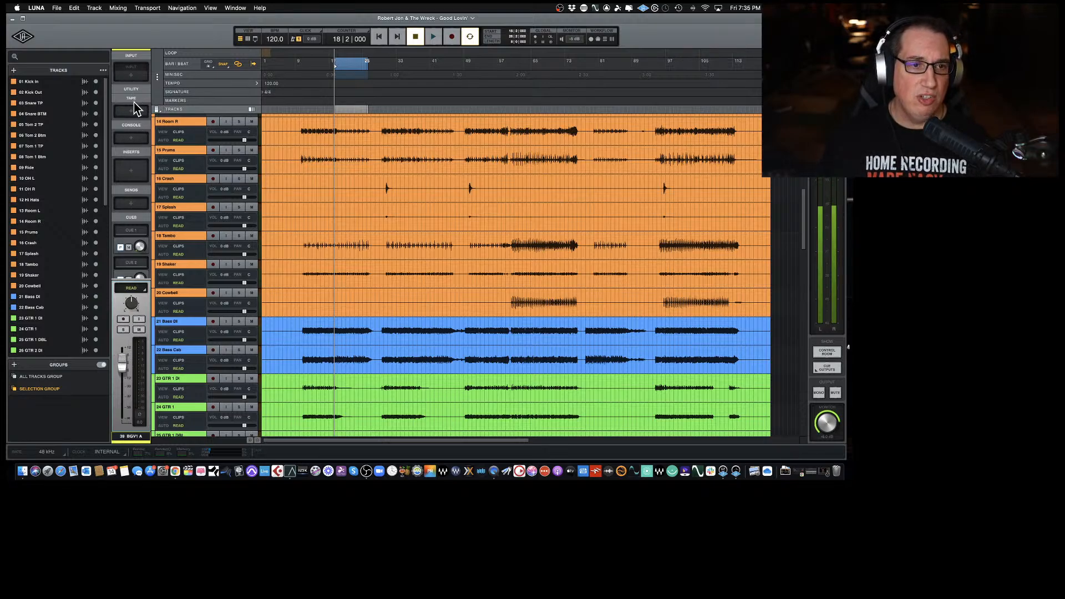
# Select 01 Kick in and 11 OH R in turn, comparing their single channel strip with the full mixer down to its output.
pyautogui.scroll(10, 192, 164)
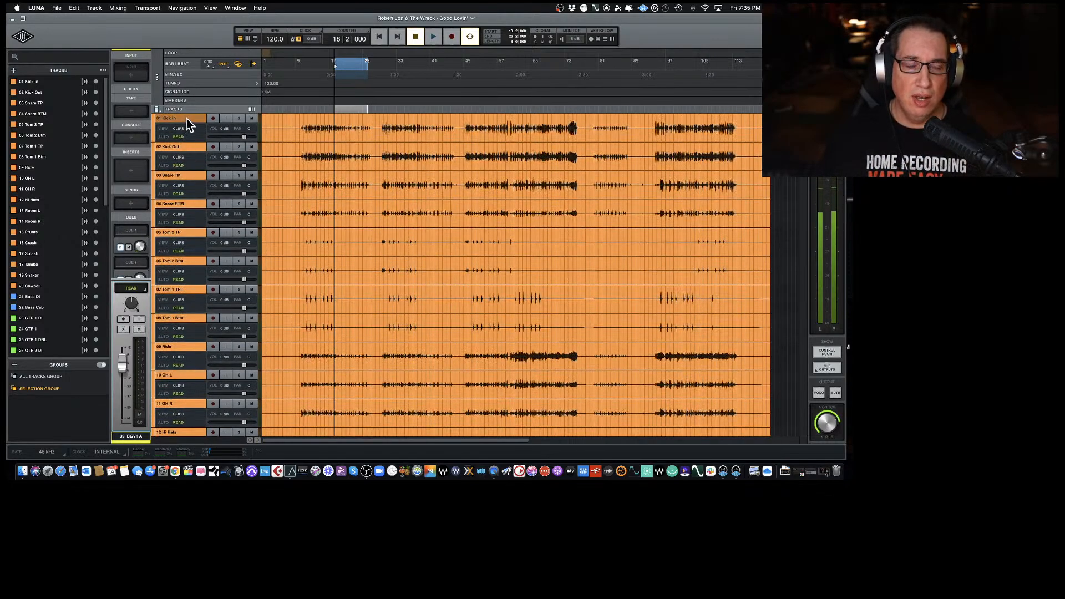
pyautogui.click(186, 119)
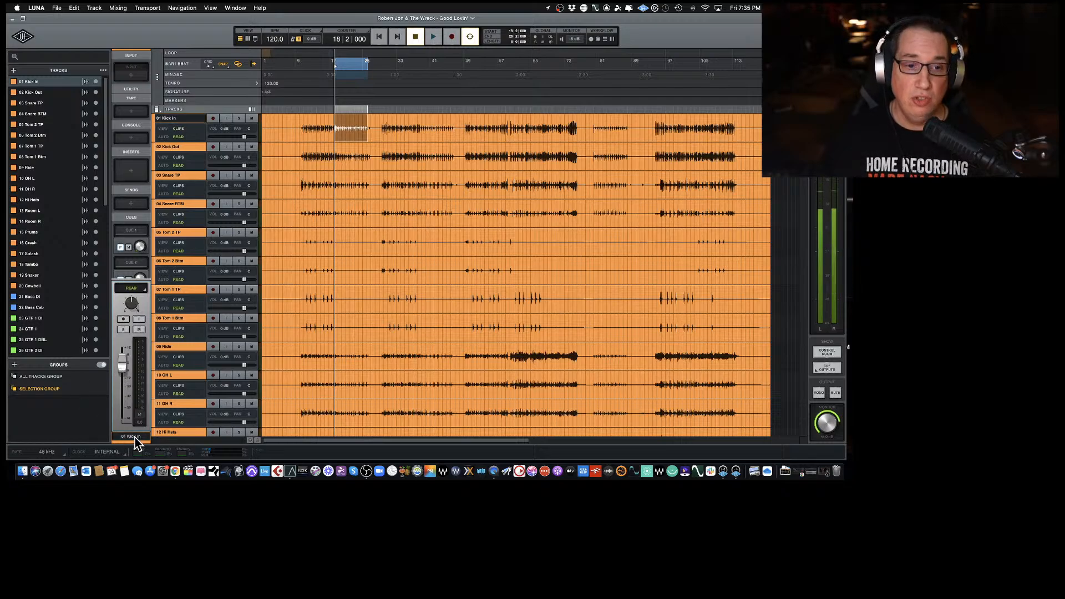
pyautogui.click(169, 404)
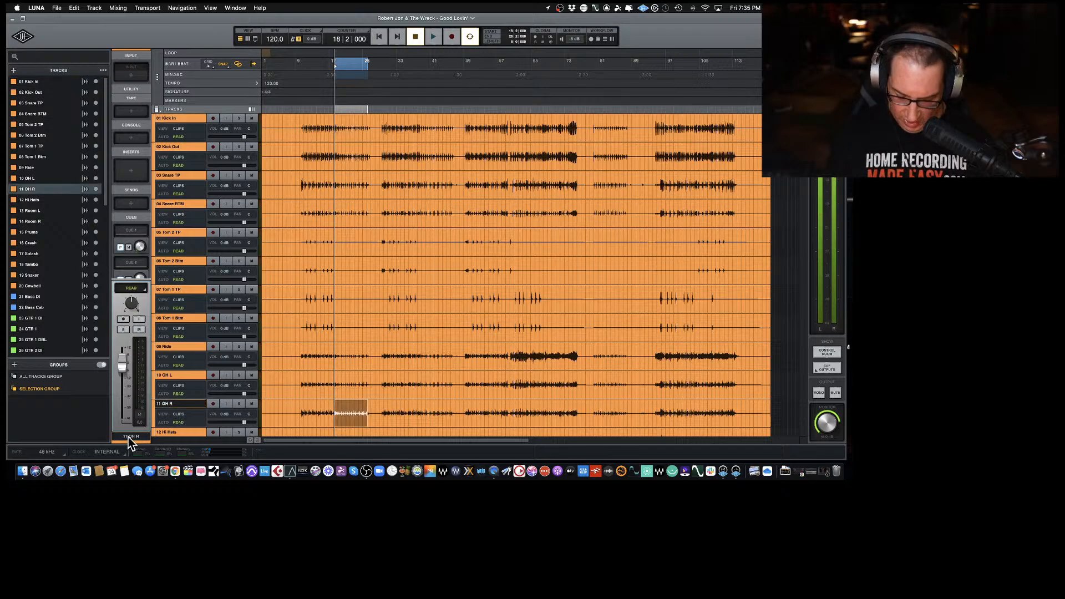
pyautogui.press('super+equal')
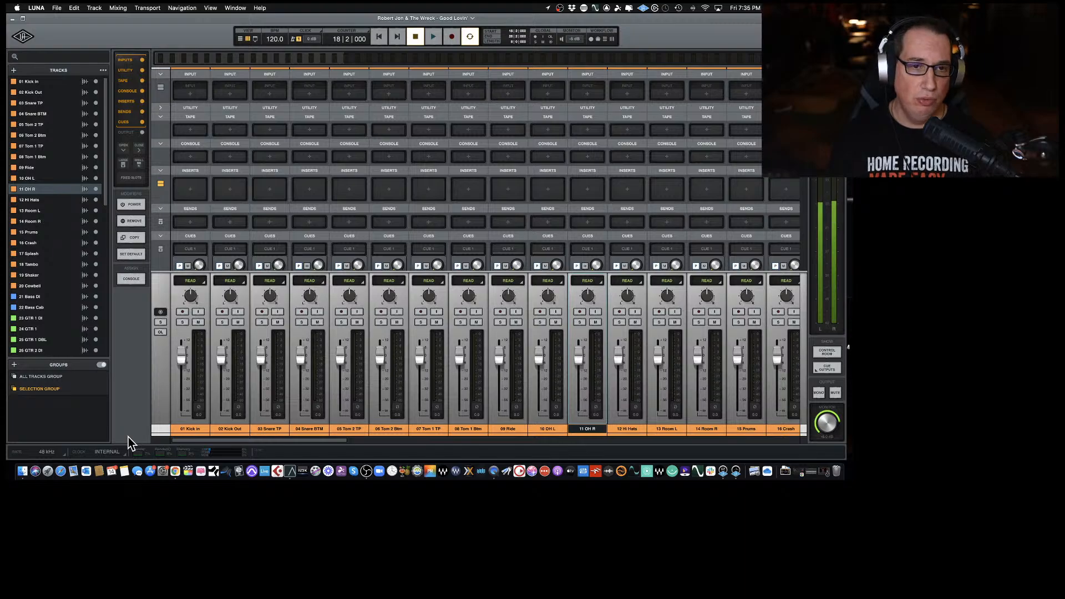
pyautogui.press('super+equal')
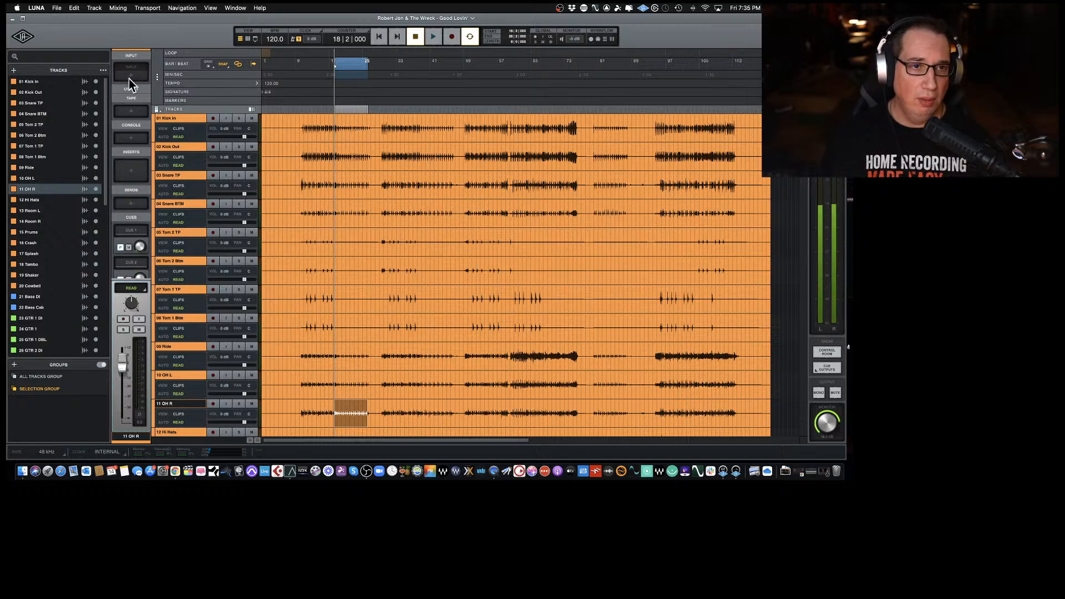
pyautogui.scroll(-3, 133, 155)
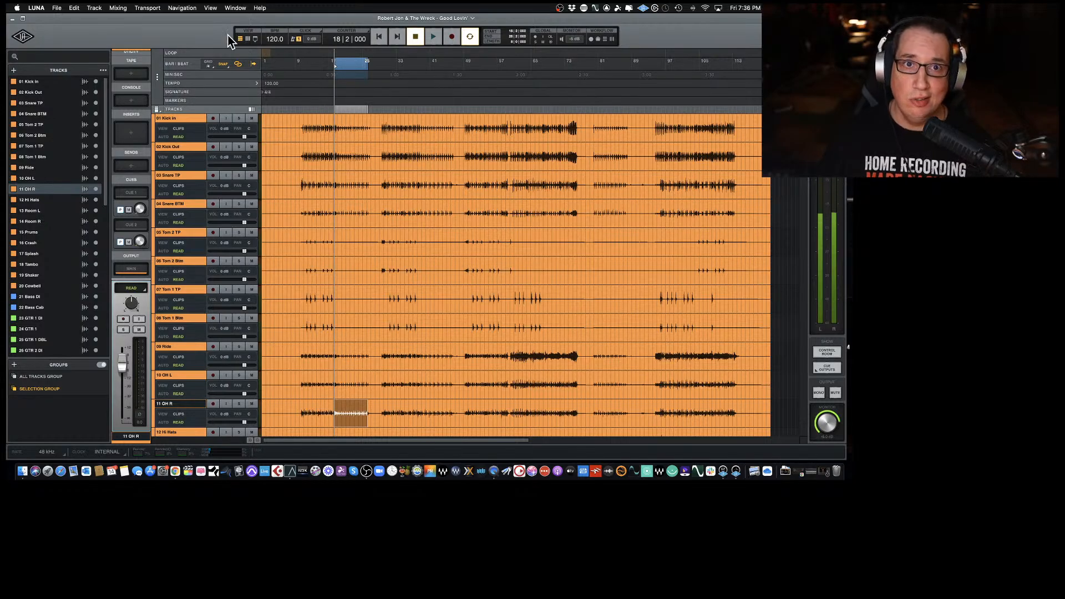
# Alternate between the mixer and timeline displays, look at the remaining display options, and end on the timeline.
pyautogui.click(471, 39)
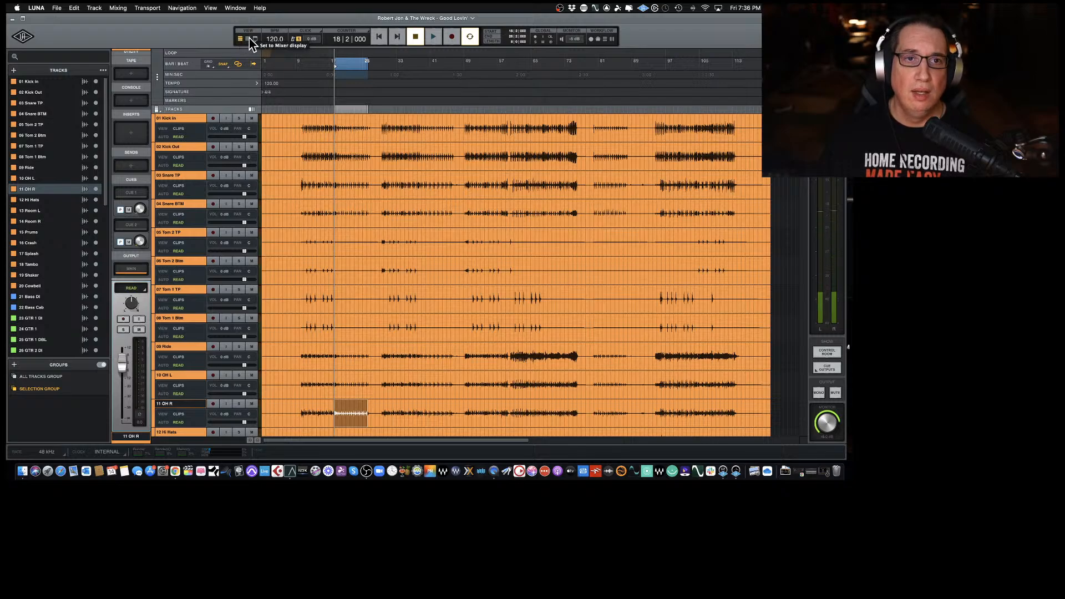
pyautogui.click(247, 37)
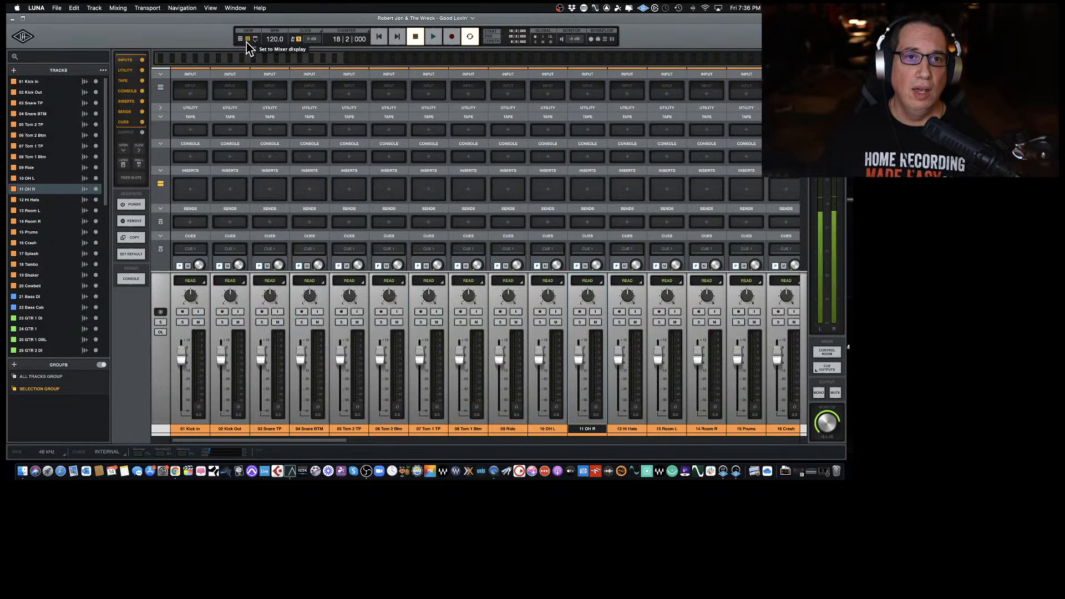
pyautogui.click(255, 39)
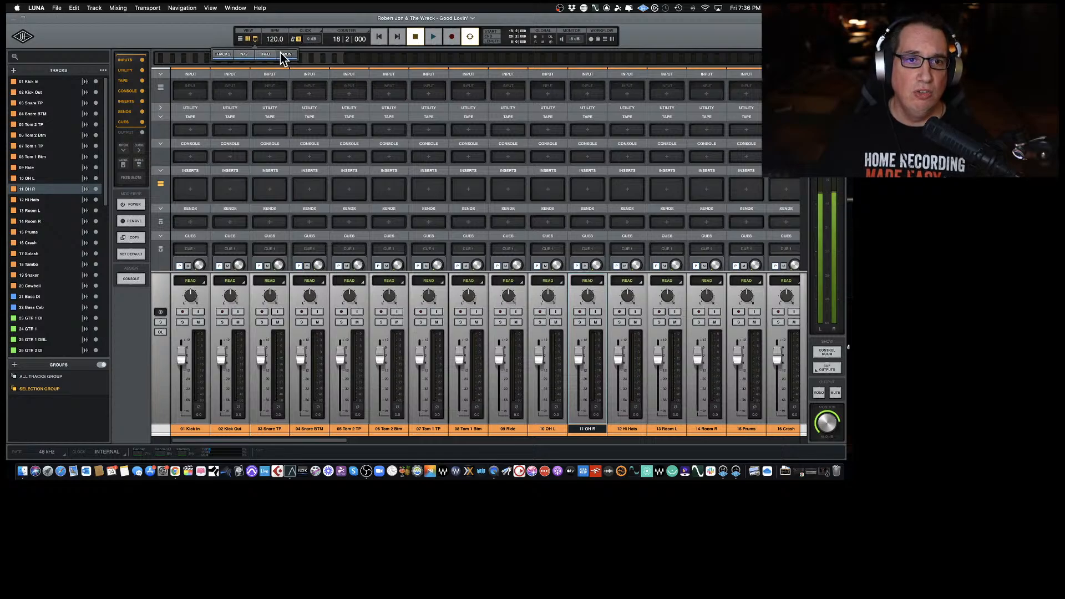
pyautogui.click(240, 38)
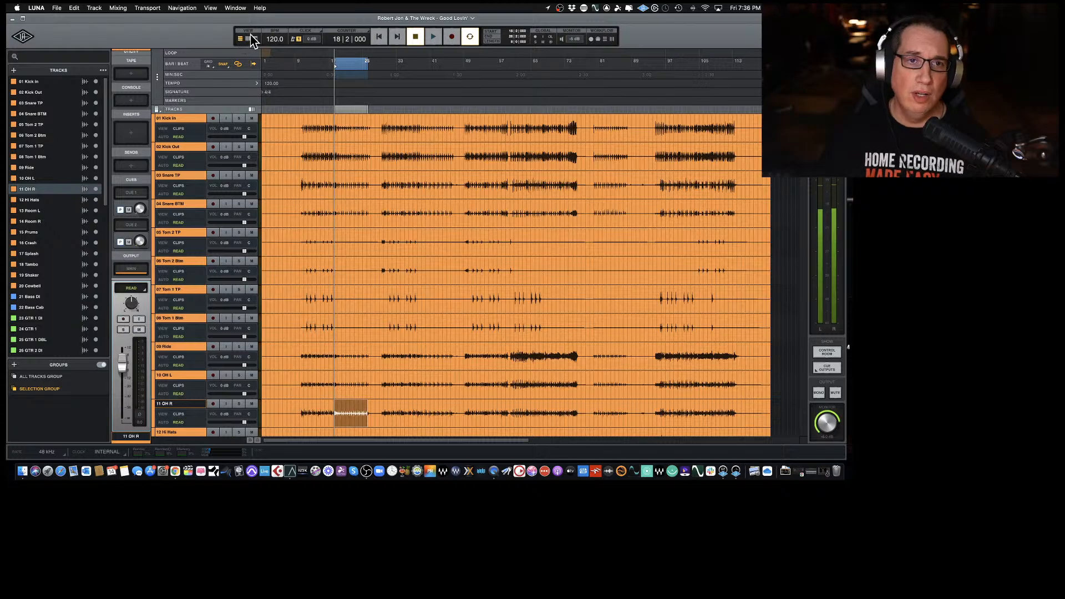
pyautogui.click(248, 38)
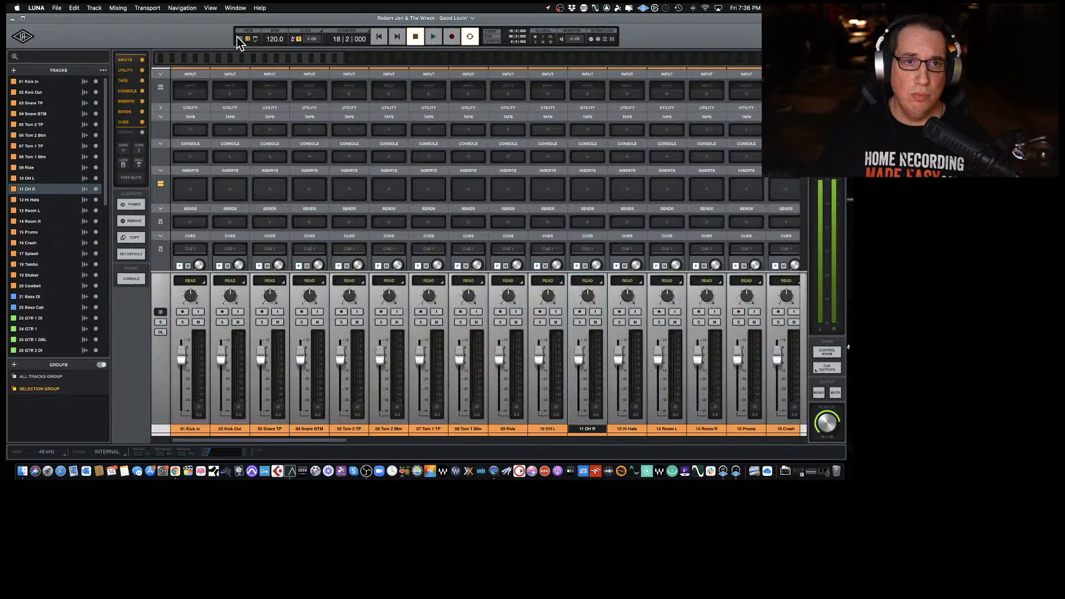
pyautogui.click(239, 37)
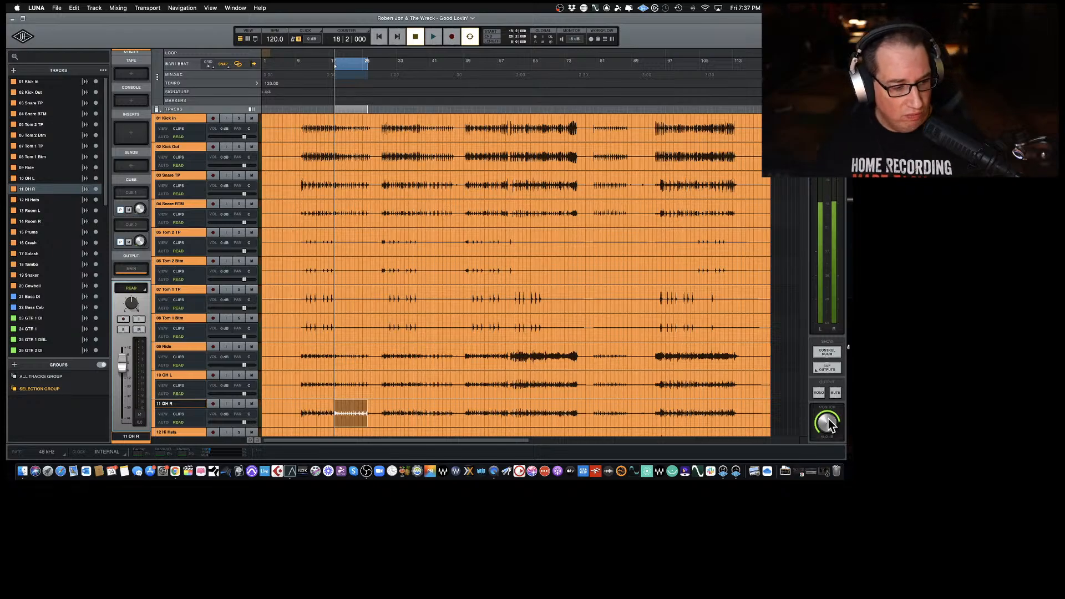
pyautogui.moveTo(828, 418); pyautogui.dragTo(825, 398)
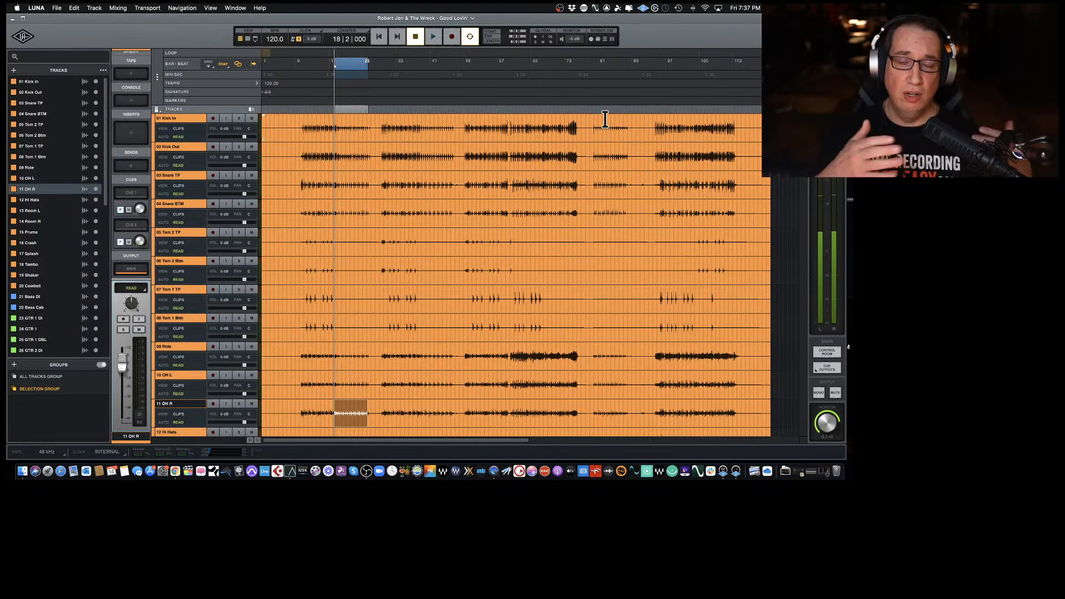
# Go through the Record, MIDI and Edit focus bars and leave the Mix focus bar shown.
pyautogui.click(591, 40)
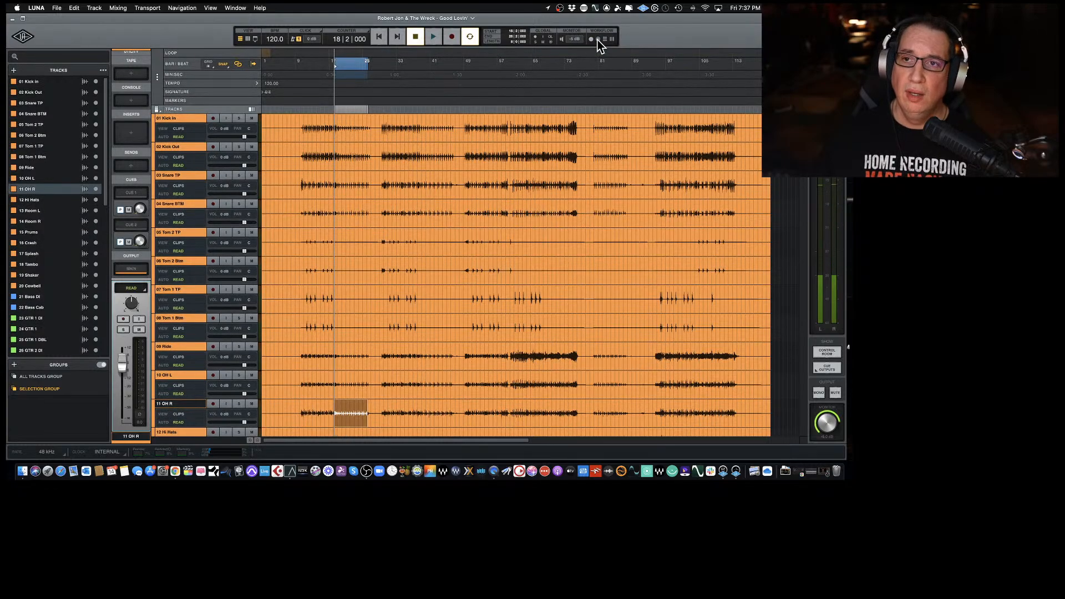
pyautogui.click(598, 40)
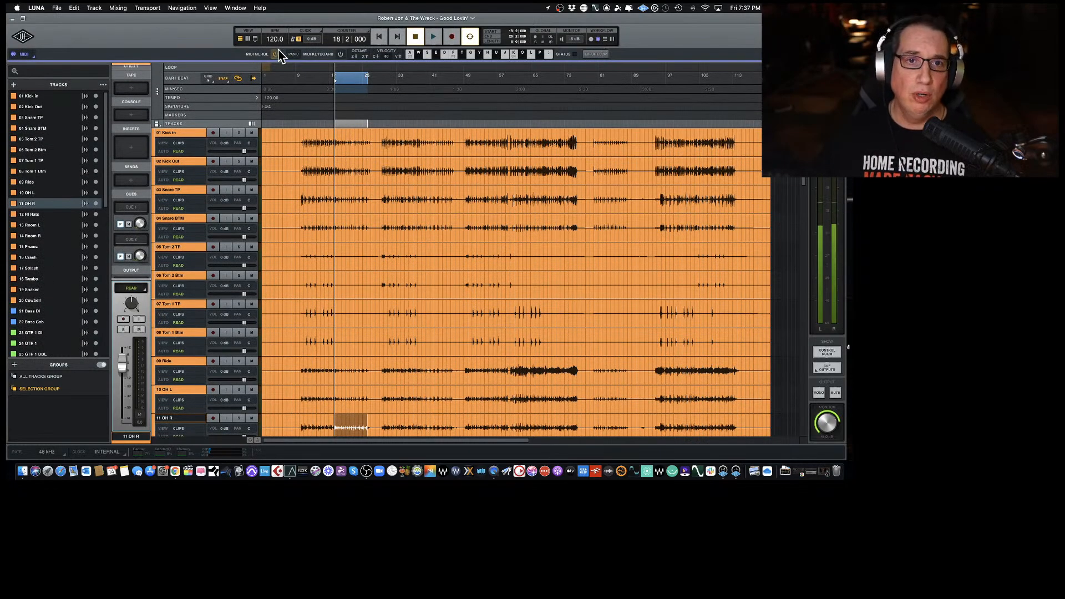
pyautogui.click(605, 39)
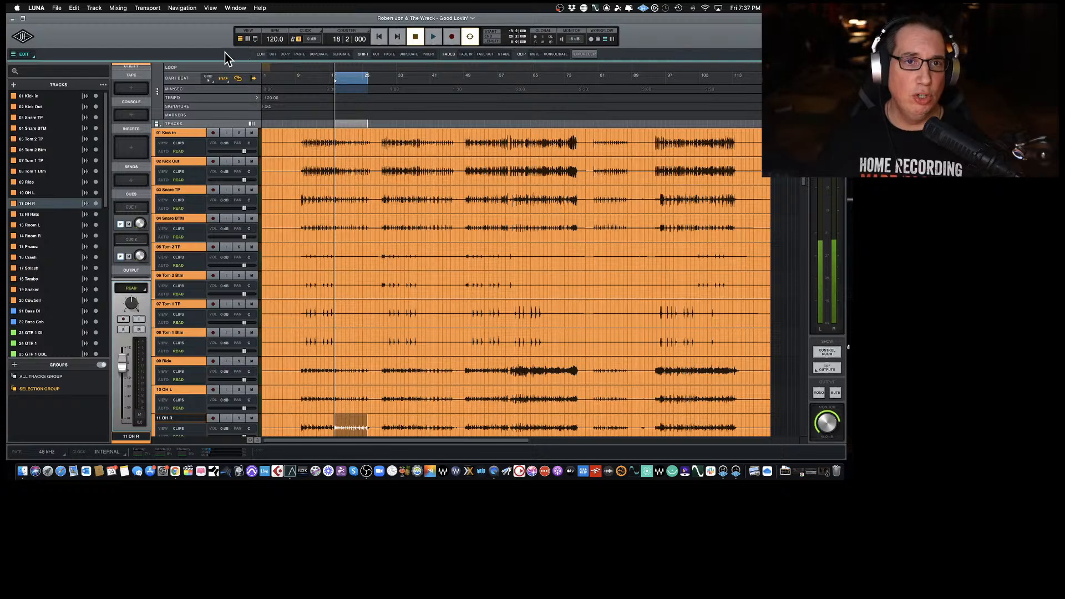
pyautogui.click(33, 57)
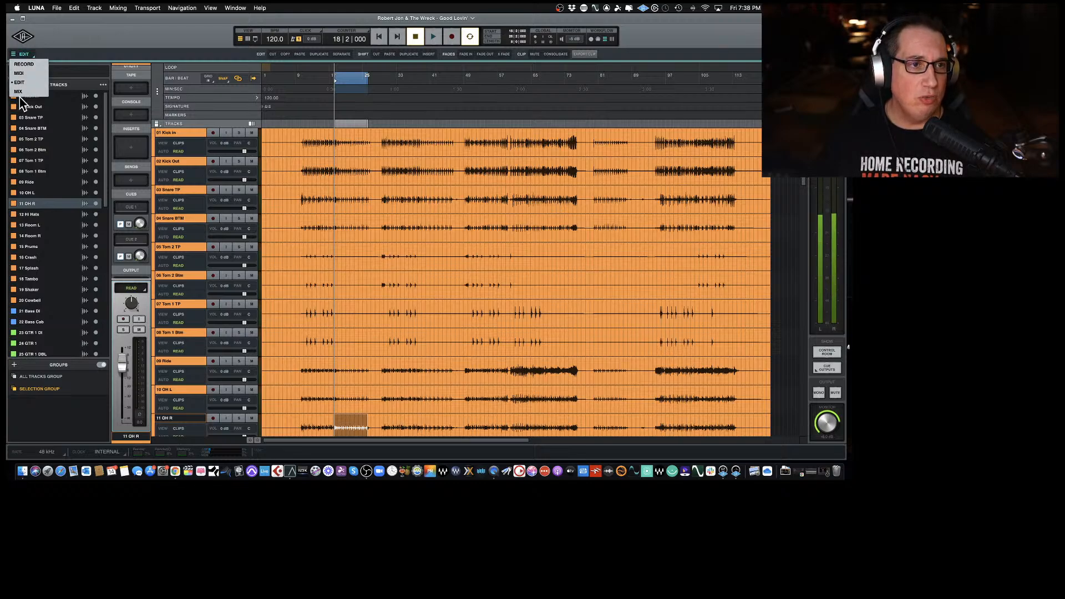
pyautogui.click(49, 52)
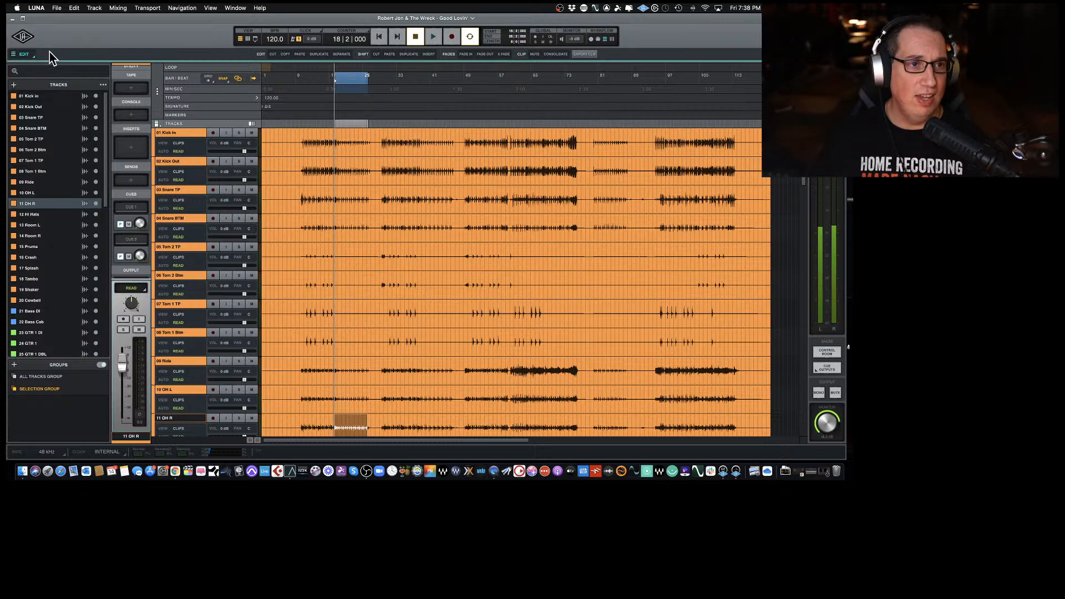
pyautogui.click(612, 39)
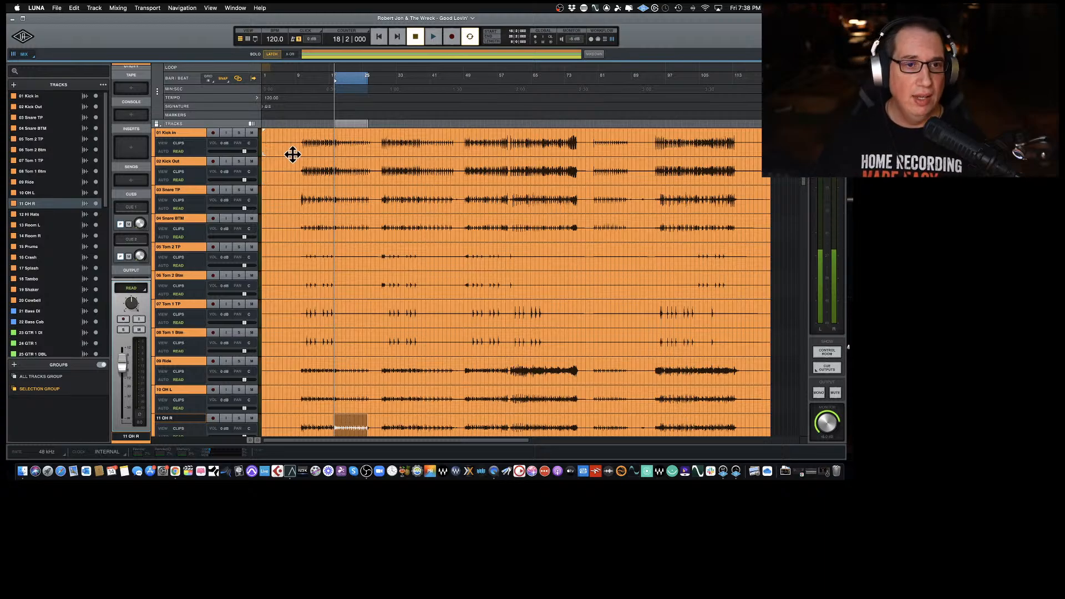
# Select the 01 Kick in clip and set the height of all tracks to Medium (Default).
pyautogui.click(327, 151)
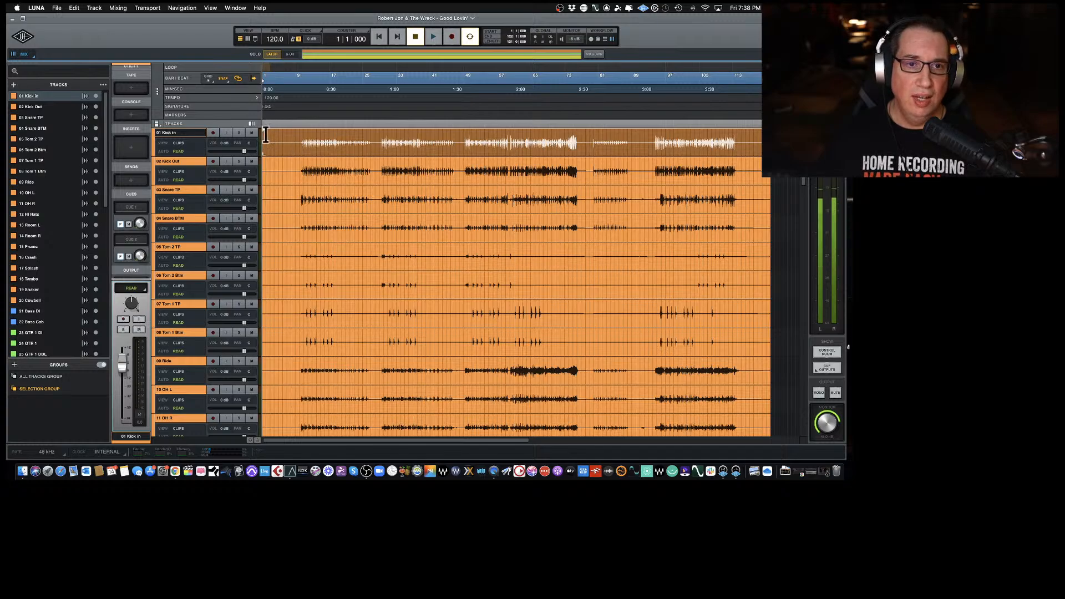
pyautogui.click(158, 125)
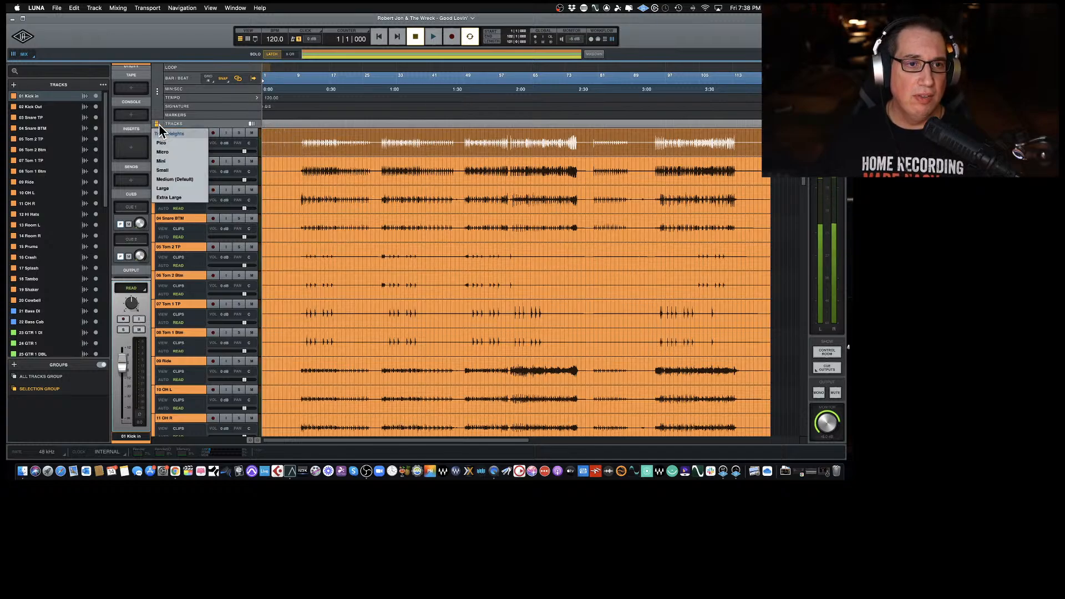
pyautogui.click(162, 181)
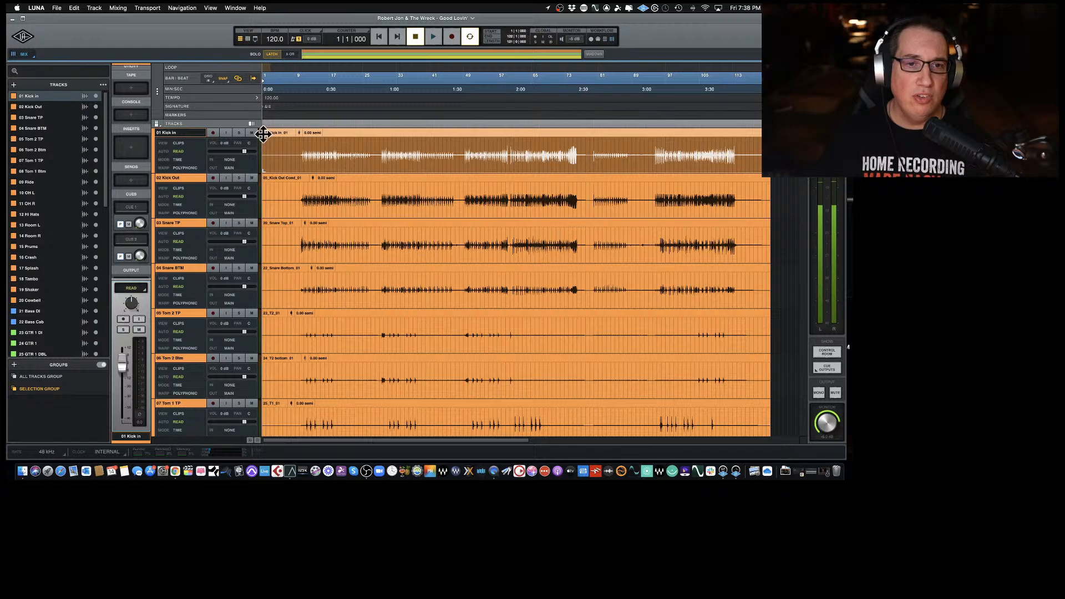
# Leave the 01 Kick in track name as it is, solo the track and play its opening section from about bar 9.
pyautogui.doubleClick(186, 132)
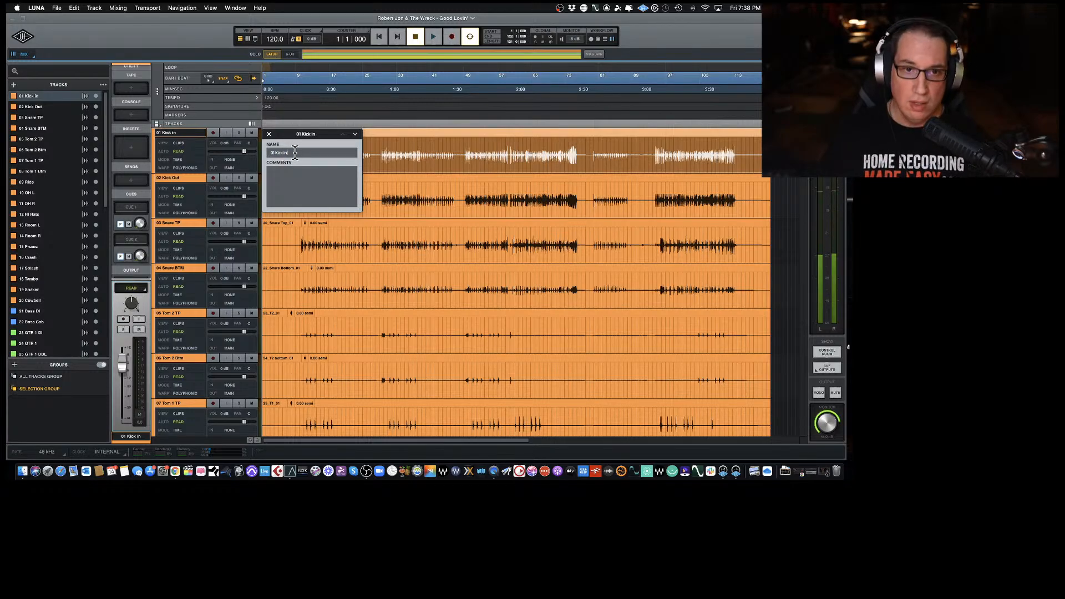
pyautogui.press('Return')
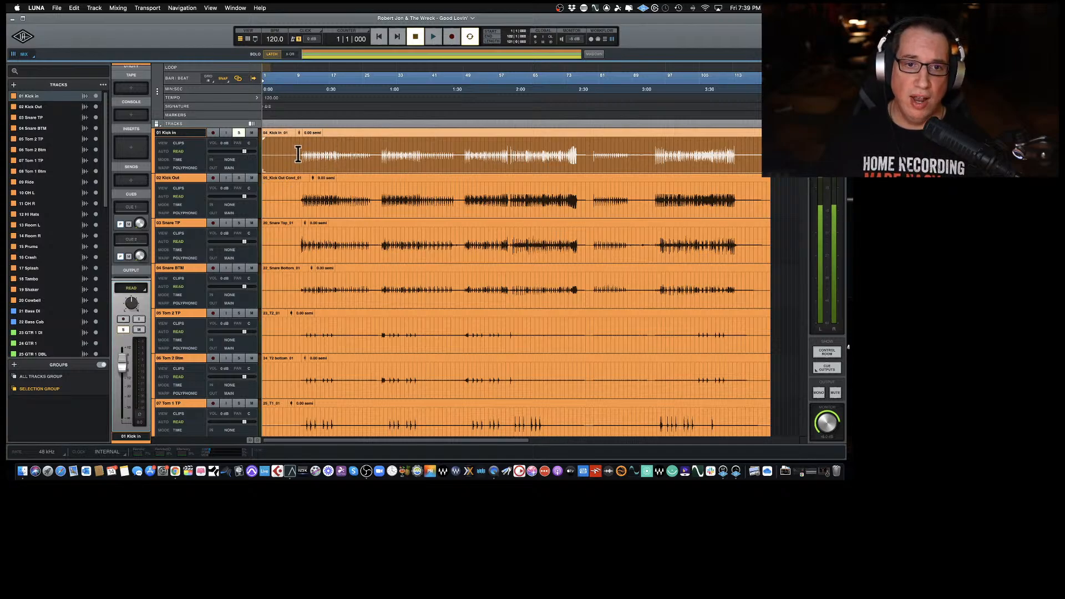
pyautogui.moveTo(298, 154); pyautogui.dragTo(353, 154)
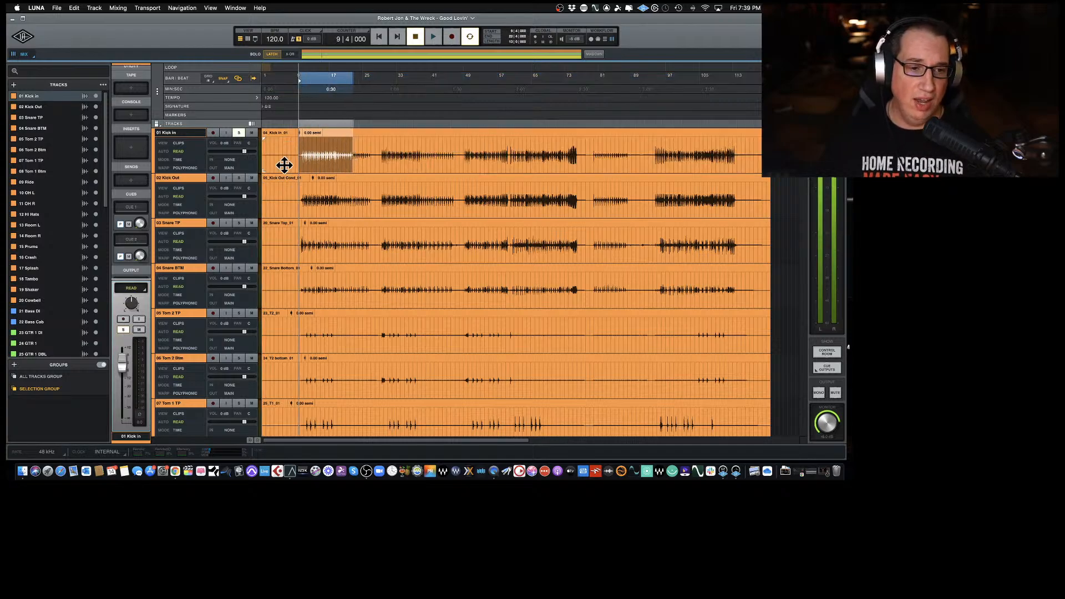
pyautogui.press('space')
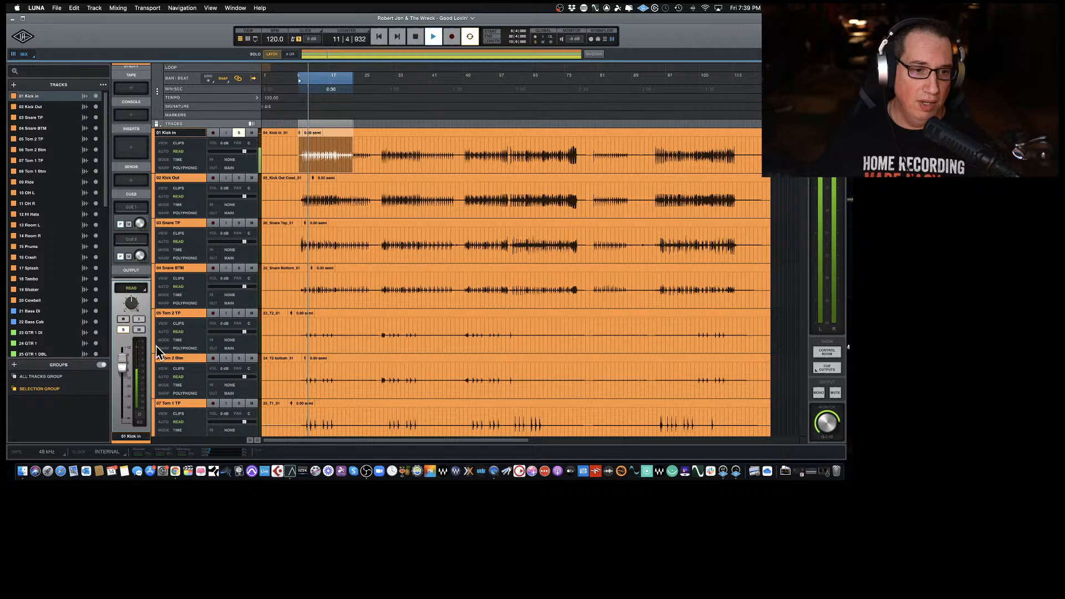
# Lower the clip gain of the whole 01 Kick in clip to about -7 dB during playback.
pyautogui.moveTo(297, 134); pyautogui.dragTo(294, 165)
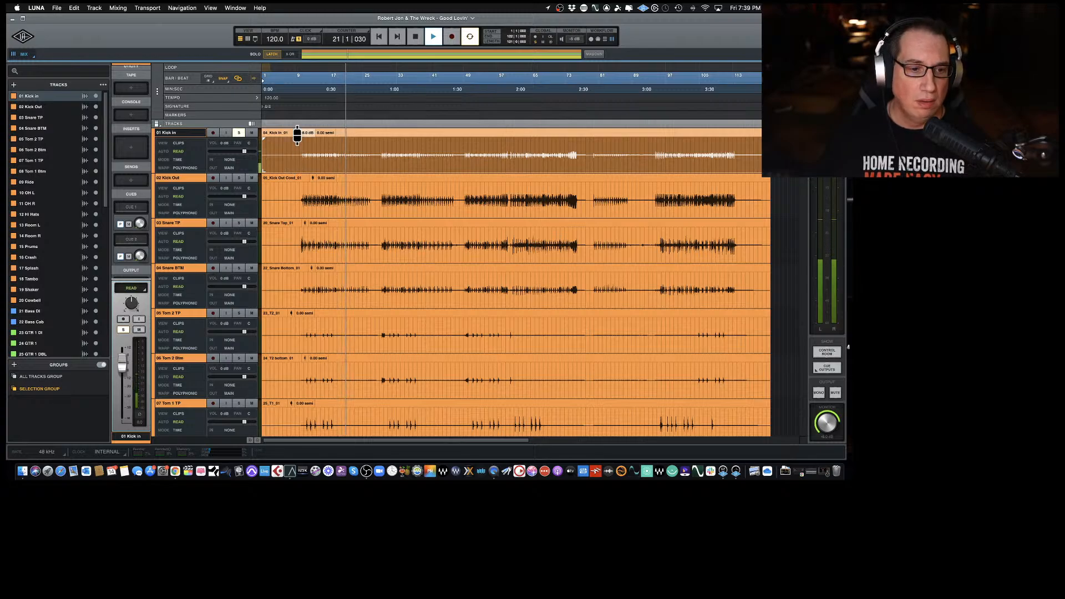
pyautogui.moveTo(296, 135); pyautogui.dragTo(296, 132)
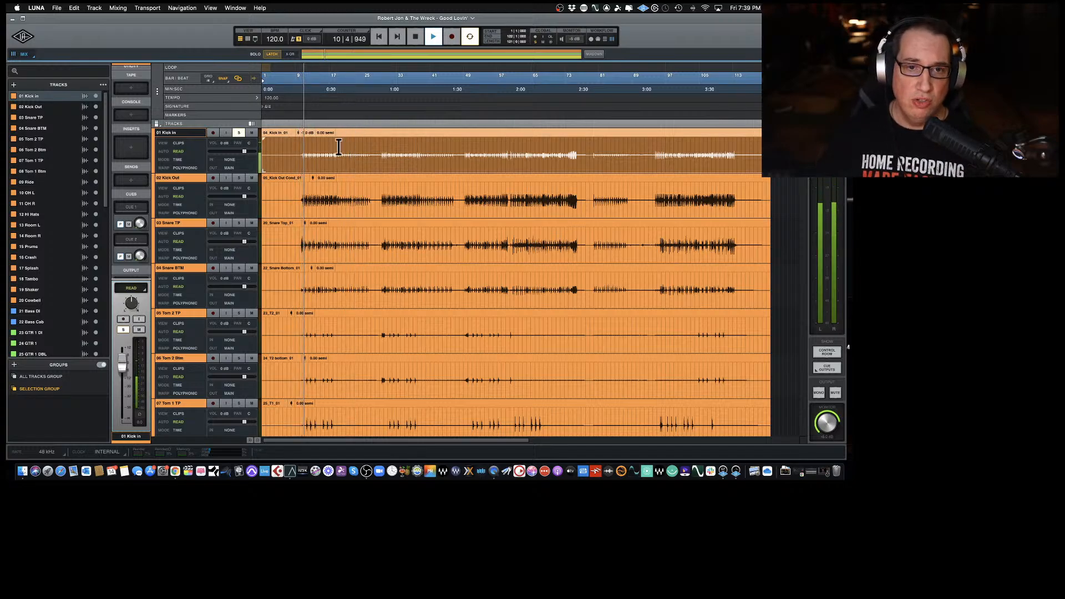
pyautogui.click(238, 178)
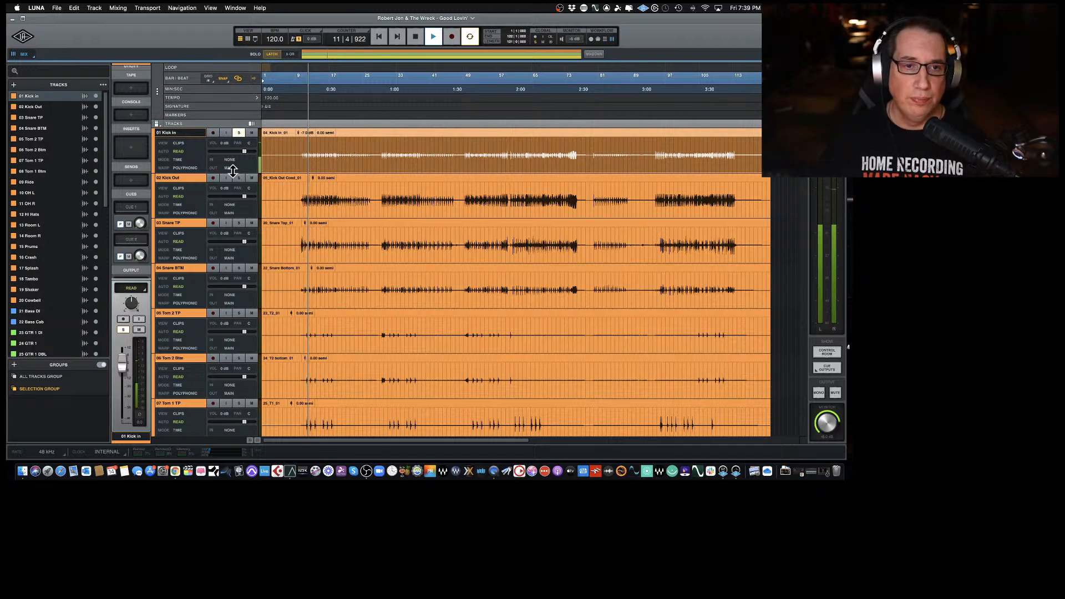
# Solo 02 Kick Out in place of 01 Kick in, lower its clip gain to about -6.6 dB during playback, and restart playback.
pyautogui.click(238, 134)
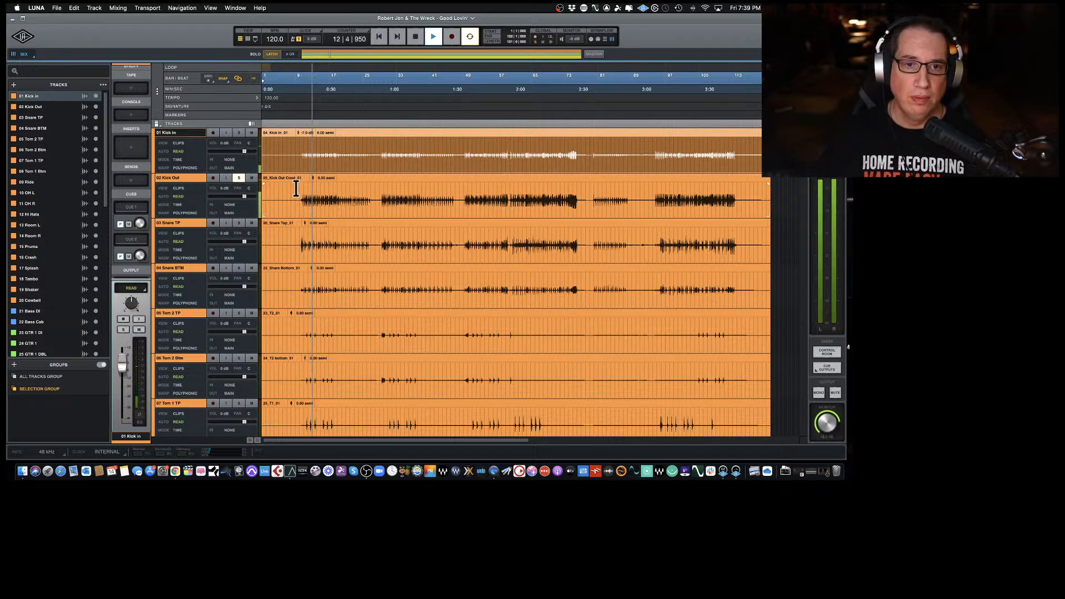
pyautogui.click(312, 177)
pyautogui.moveTo(313, 177); pyautogui.dragTo(305, 206)
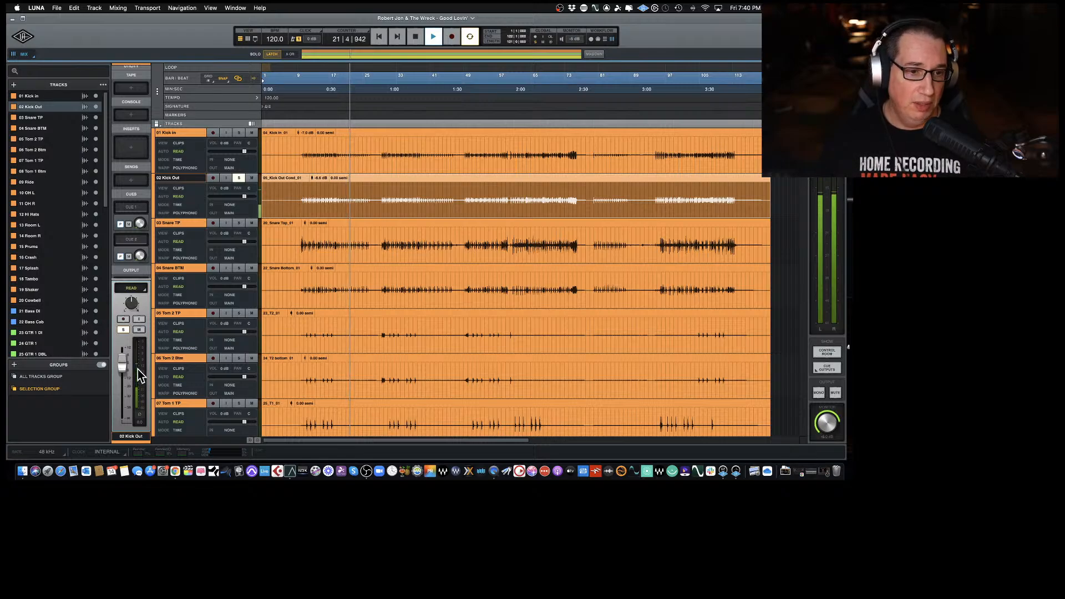
pyautogui.press('space')
pyautogui.press('space')
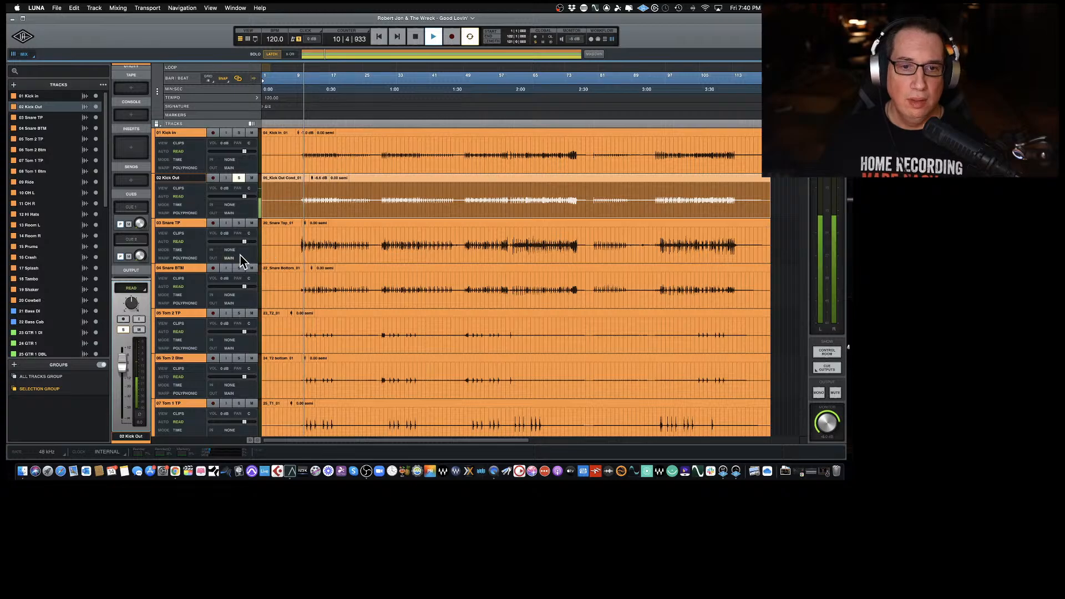
# Solo 03 Snare TP in place of 02 Kick Out, lower its clip gain to about -6.4 dB, and stop playback.
pyautogui.click(240, 223)
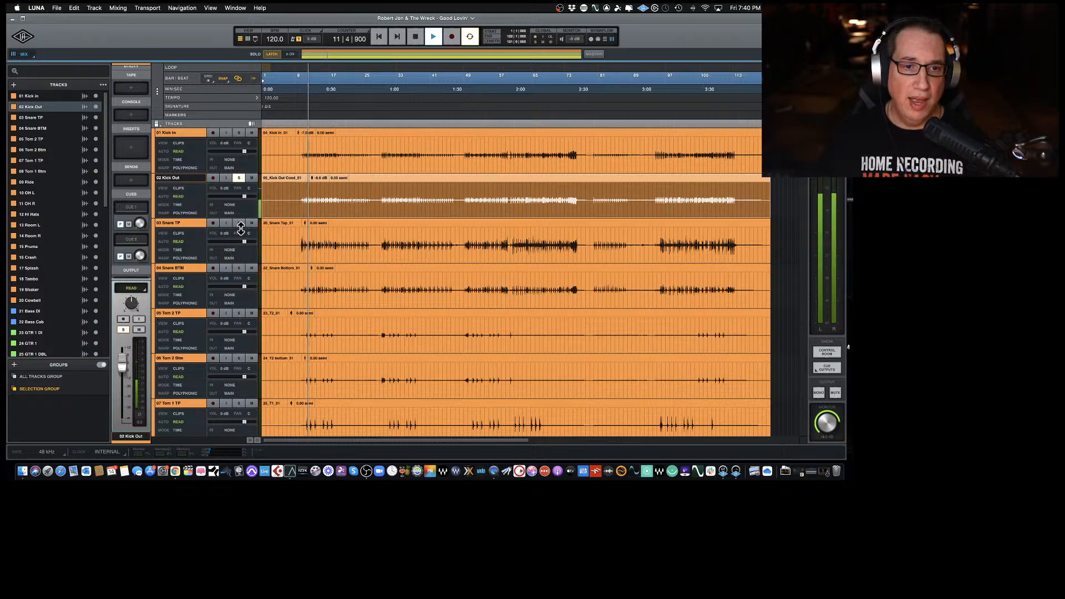
pyautogui.click(237, 179)
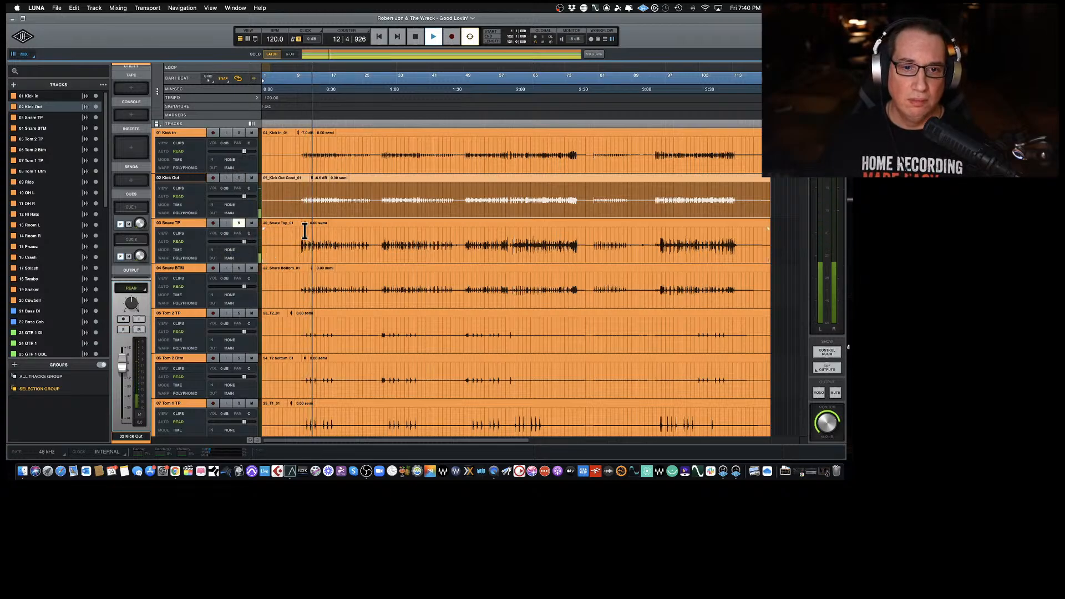
pyautogui.click(304, 223)
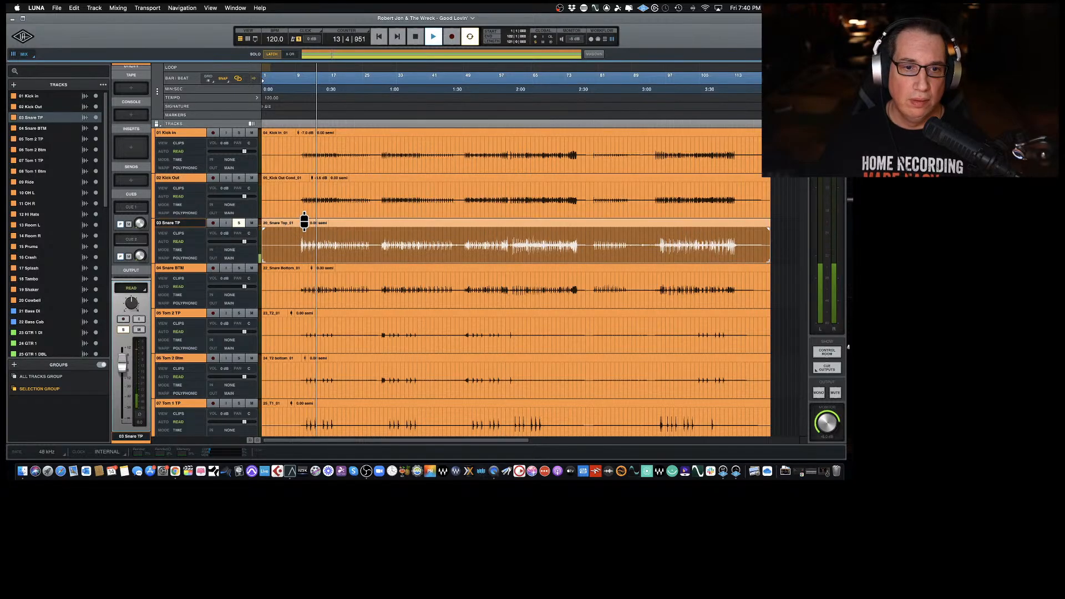
pyautogui.moveTo(304, 223); pyautogui.dragTo(301, 247)
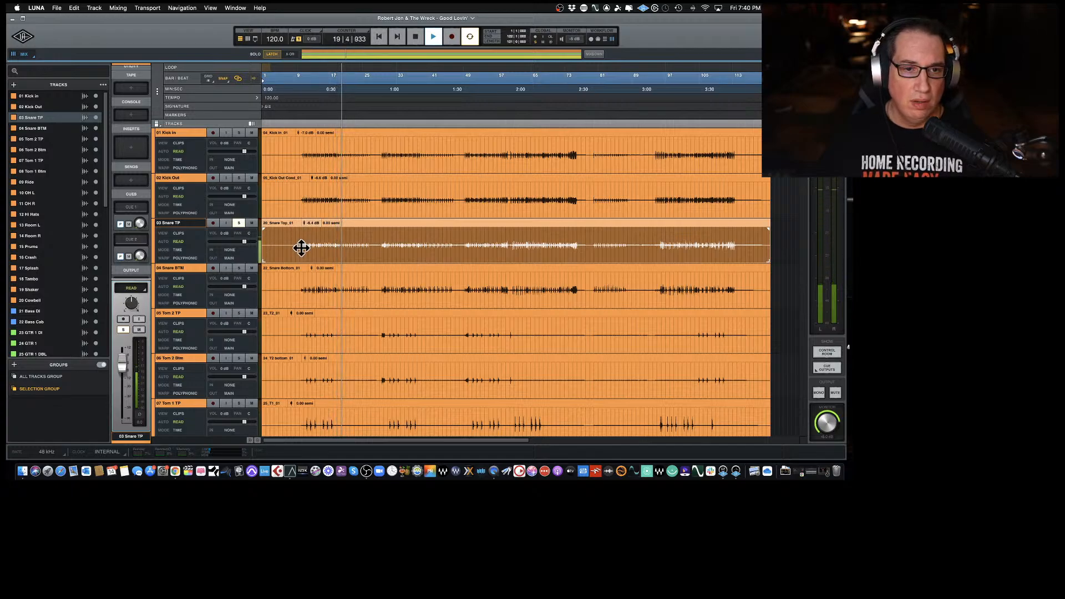
pyautogui.press('space')
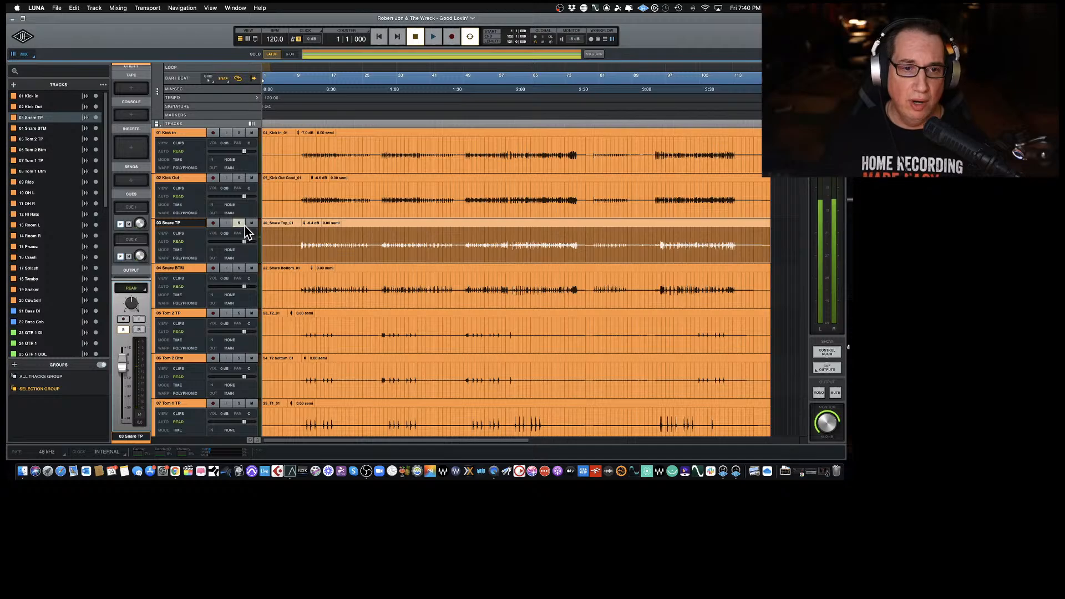
# Select the 04 Snare BTM, 05 Tom 2 TP and 06 Tom 2 Btm clips together and lower their clip gain to about -6.9 dB.
pyautogui.click(303, 300)
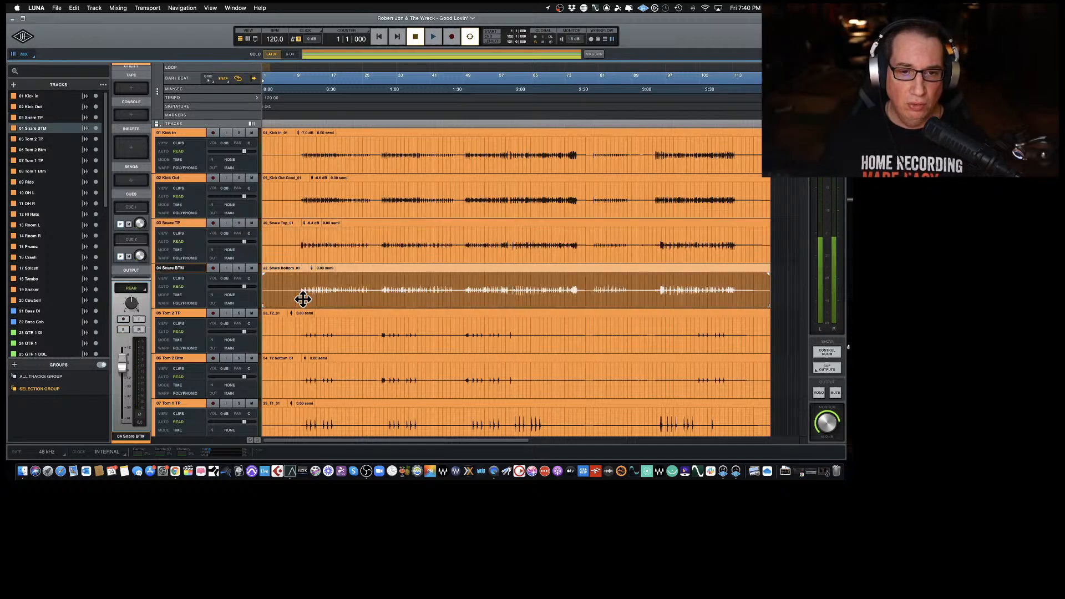
pyautogui.keyDown('shift'); pyautogui.click(309, 344); pyautogui.keyUp('shift')
pyautogui.keyDown('shift'); pyautogui.click(320, 394); pyautogui.keyUp('shift')
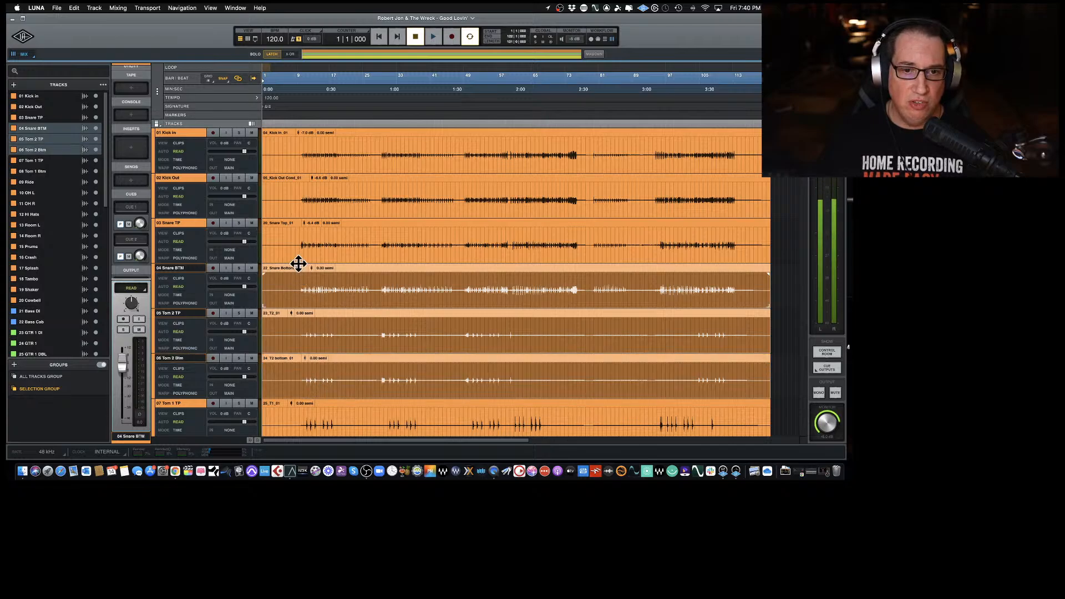
pyautogui.moveTo(310, 267); pyautogui.dragTo(308, 283)
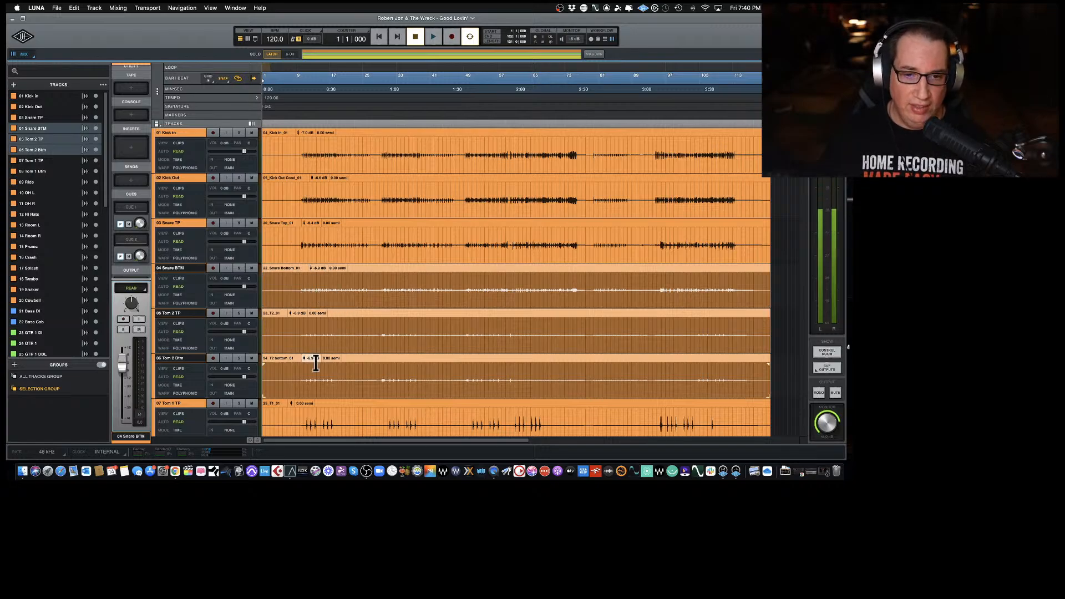
# Select the clips from 07 Tom 1 TP through 11 OH R together and lower their clip gain to about -7.1 dB.
pyautogui.scroll(-3, 333, 307)
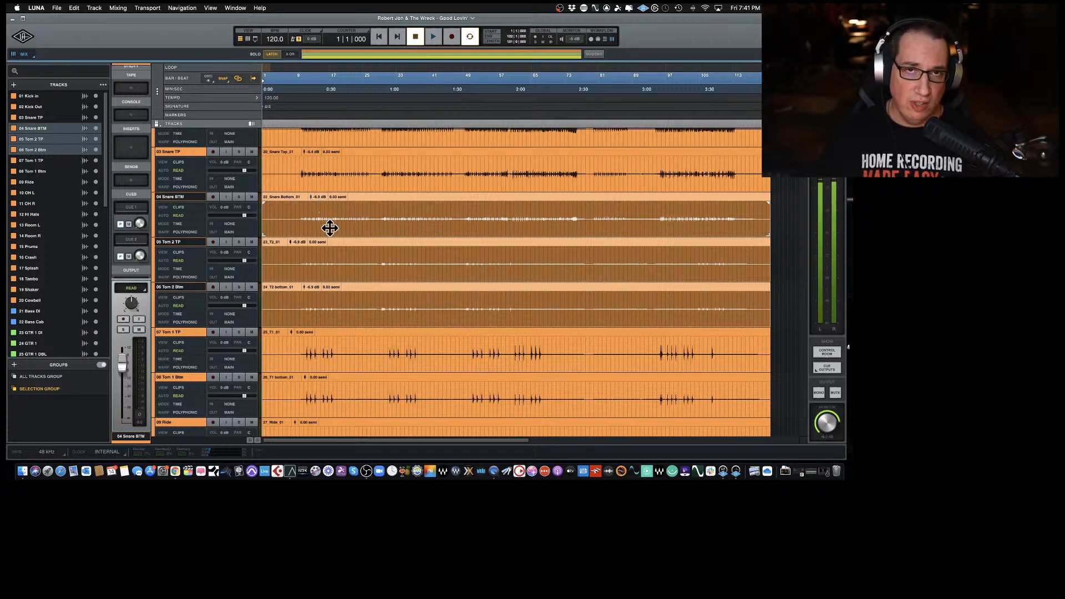
pyautogui.click(344, 360)
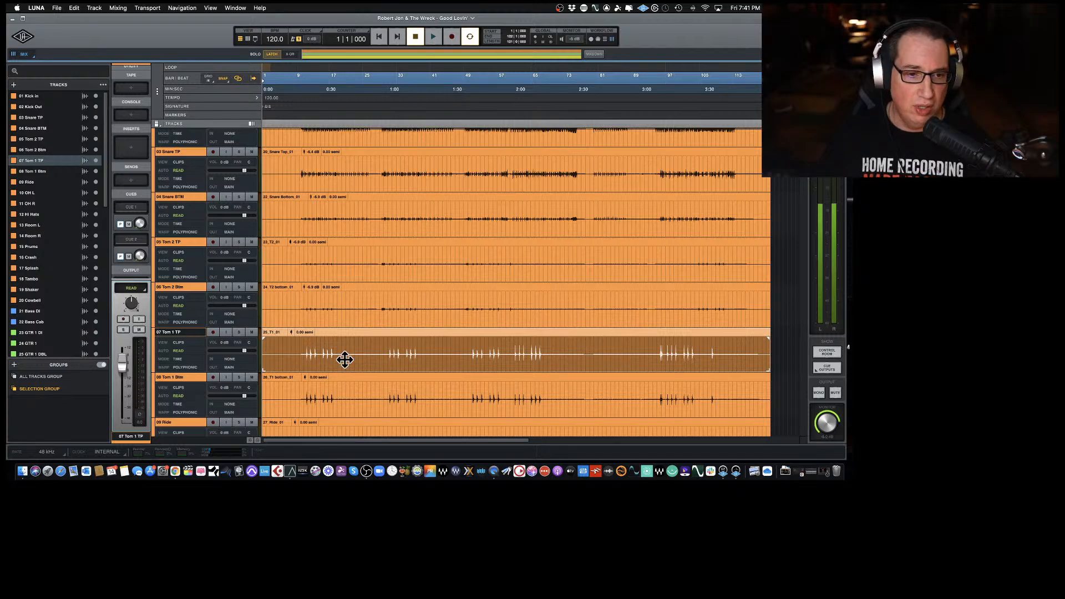
pyautogui.scroll(-4, 345, 360)
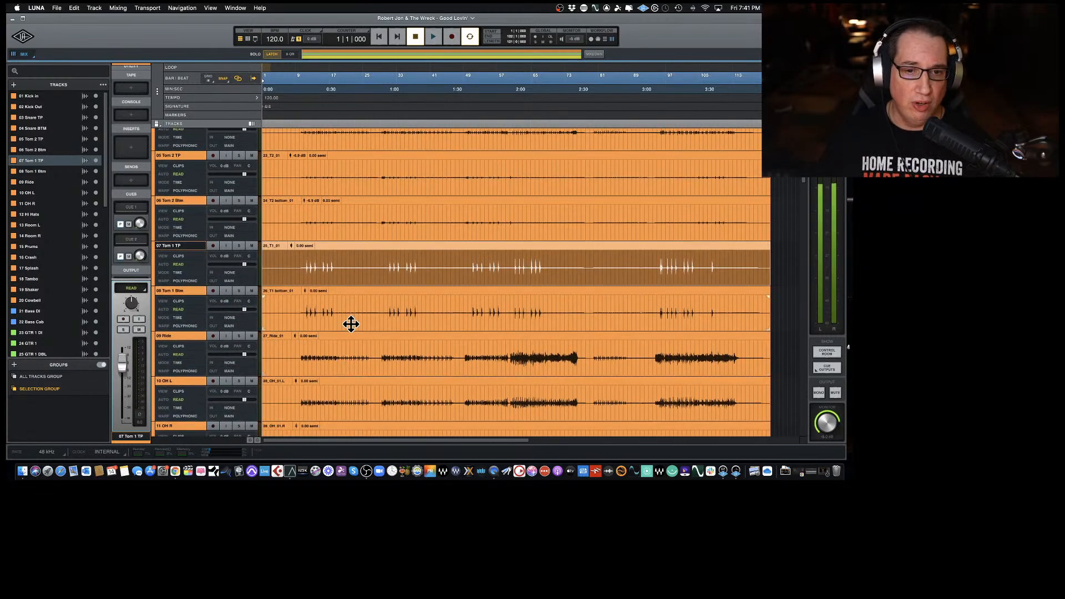
pyautogui.keyDown('shift'); pyautogui.click(351, 324); pyautogui.keyUp('shift')
pyautogui.keyDown('shift'); pyautogui.click(359, 367); pyautogui.keyUp('shift')
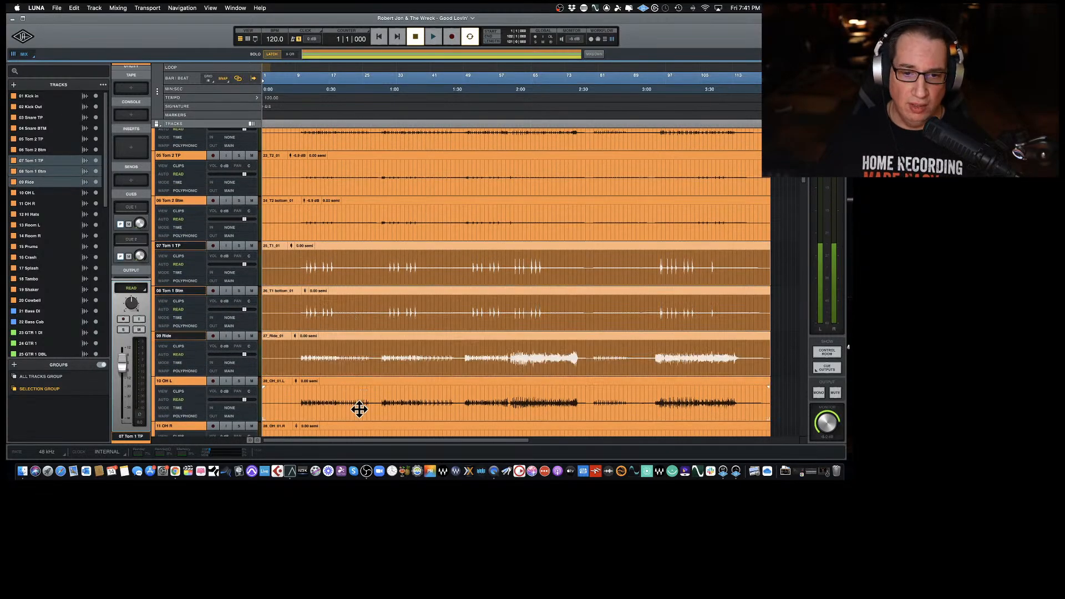
pyautogui.keyDown('shift'); pyautogui.click(359, 409); pyautogui.keyUp('shift')
pyautogui.scroll(-3, 359, 409)
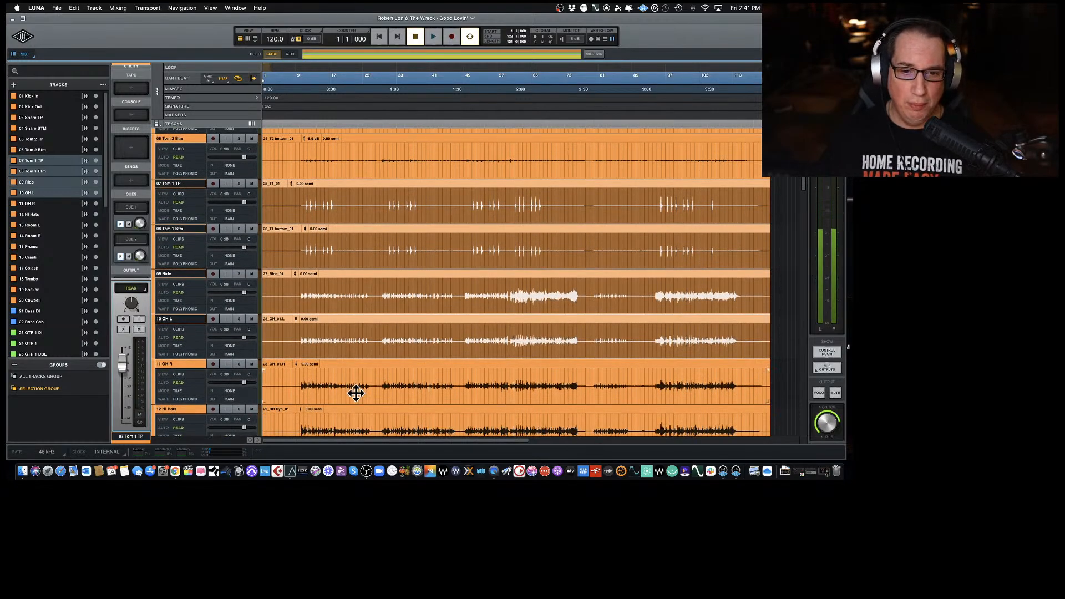
pyautogui.keyDown('shift'); pyautogui.click(355, 393); pyautogui.keyUp('shift')
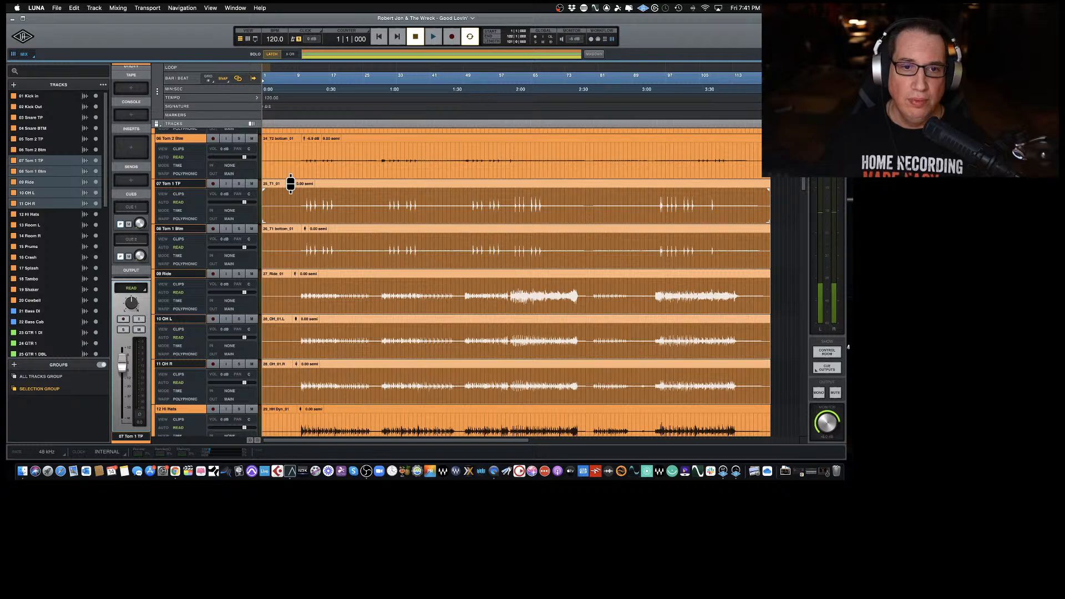
pyautogui.moveTo(291, 184); pyautogui.dragTo(289, 210)
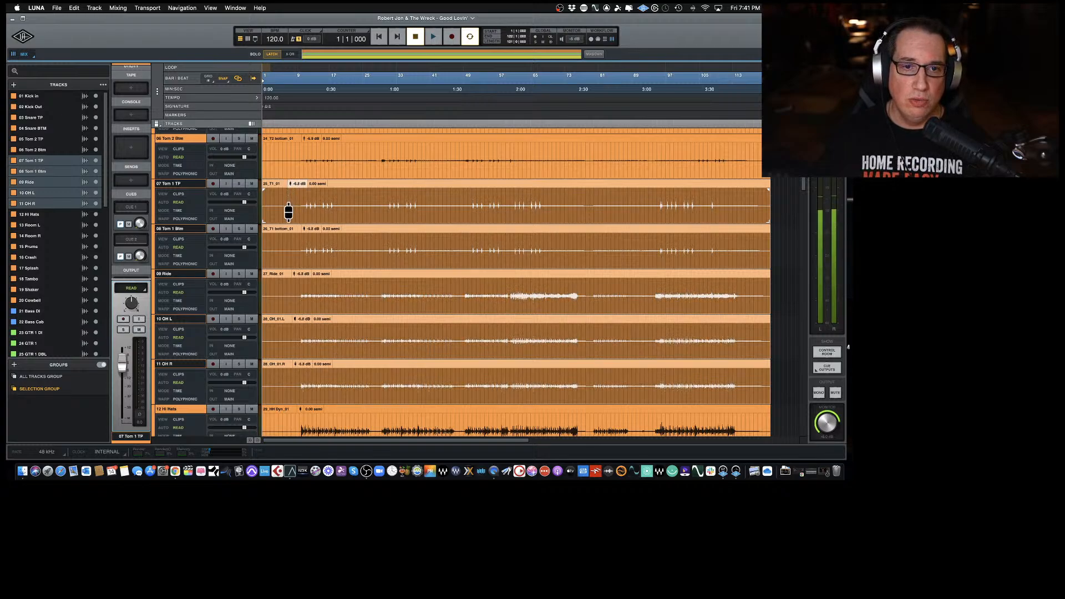
# Select the 12 Hi Hats, 13 Room L and 14 Room R clips together and lower their clip gain to about -7.0 dB.
pyautogui.scroll(-3, 338, 261)
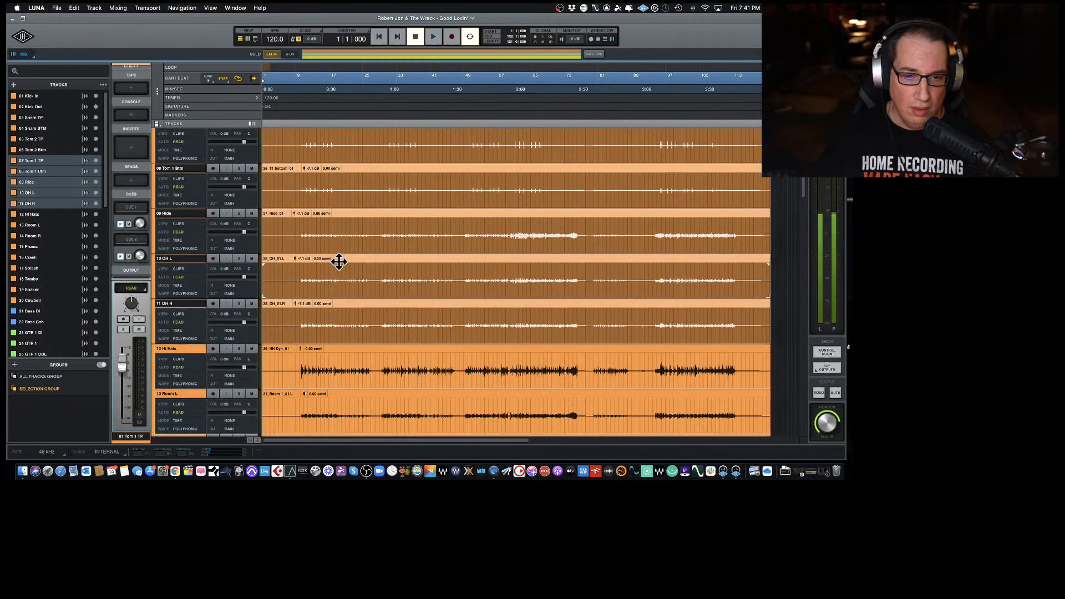
pyautogui.click(309, 305)
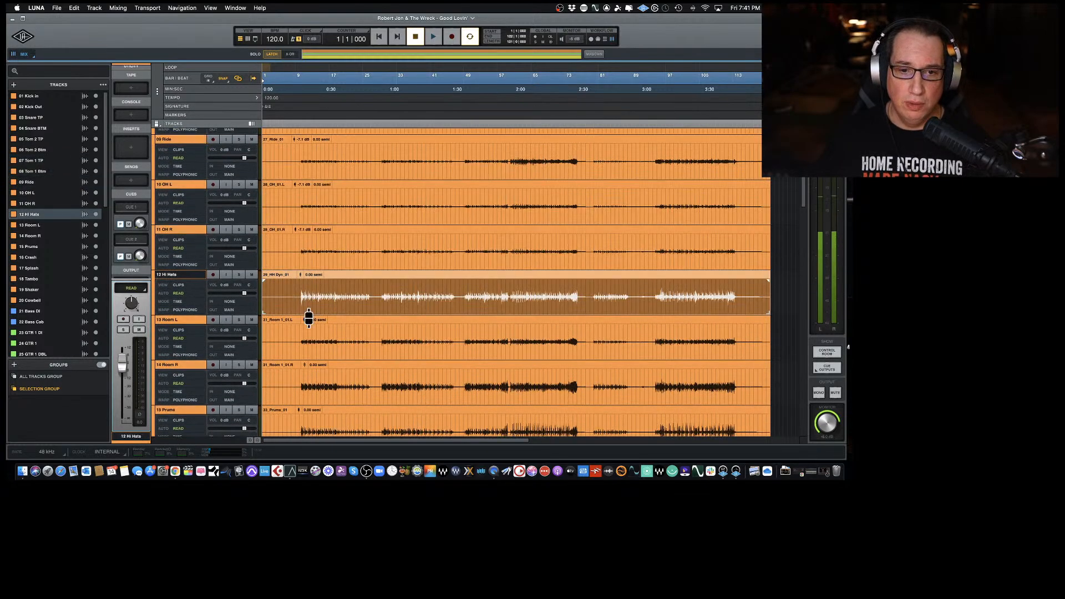
pyautogui.keyDown('shift'); pyautogui.click(309, 356); pyautogui.keyUp('shift')
pyautogui.keyDown('shift'); pyautogui.click(311, 398); pyautogui.keyUp('shift')
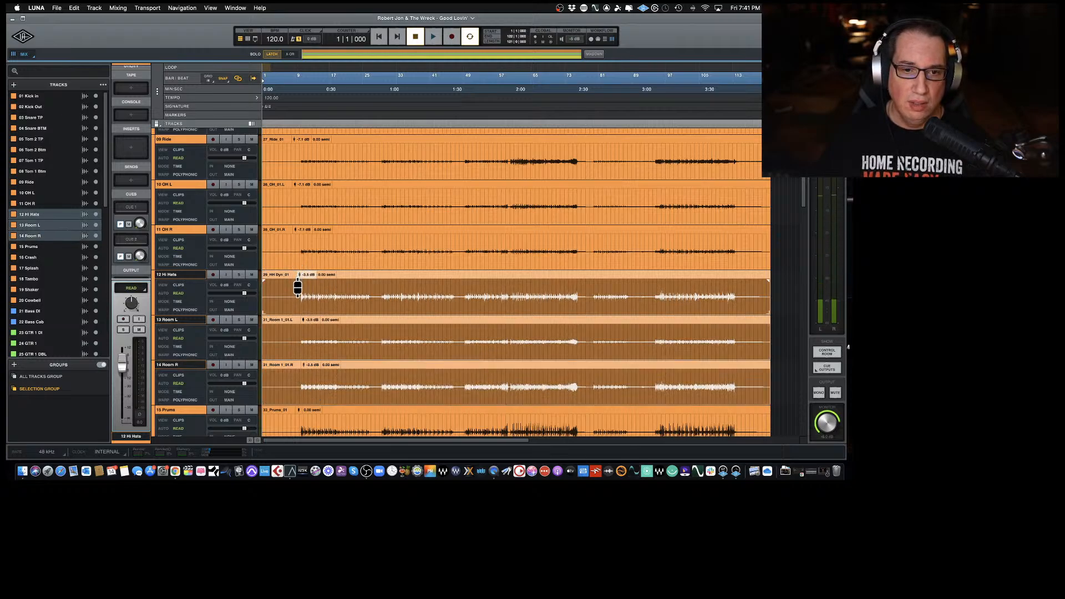
pyautogui.moveTo(298, 288); pyautogui.dragTo(298, 290)
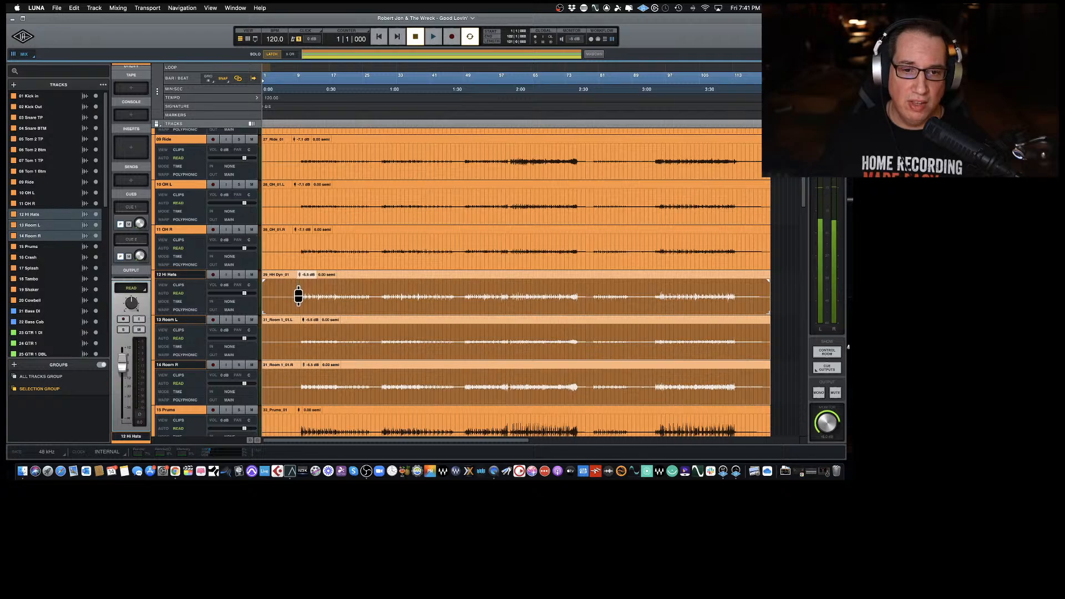
pyautogui.moveTo(298, 297); pyautogui.dragTo(298, 302)
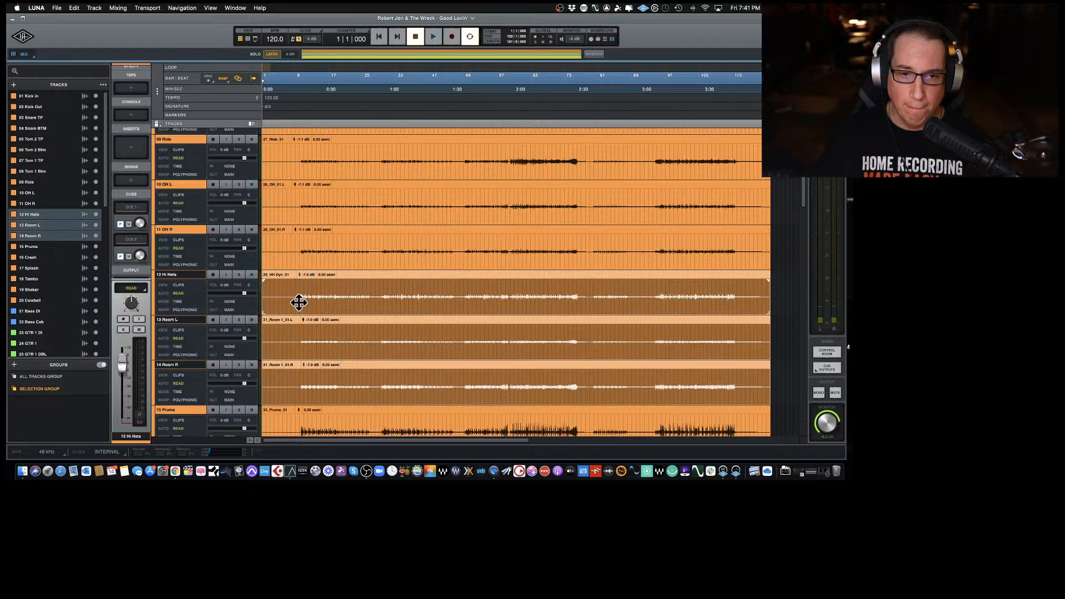
# Select the 15 Prums and 16 Crash clips together and lower their clip gain to about -6.1 dB.
pyautogui.scroll(-3, 298, 302)
pyautogui.scroll(-3, 298, 303)
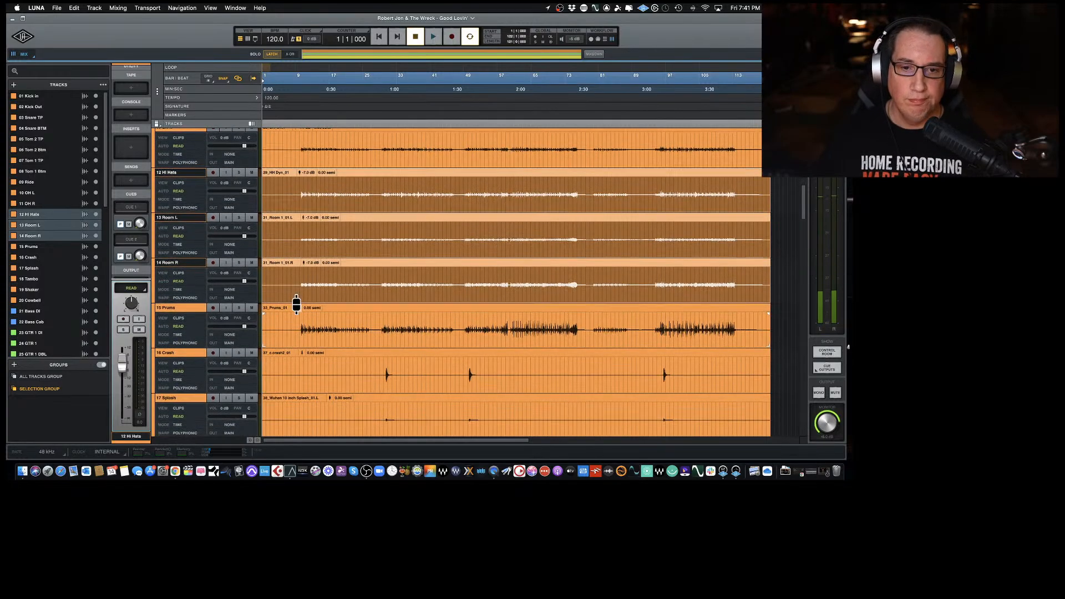
pyautogui.click(317, 326)
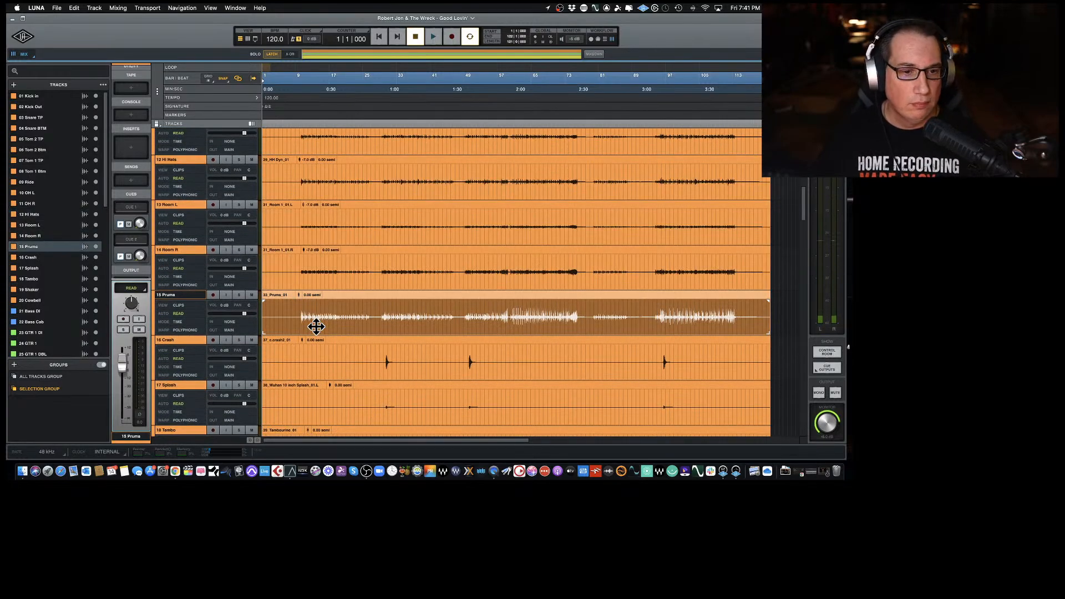
pyautogui.scroll(-6, 316, 326)
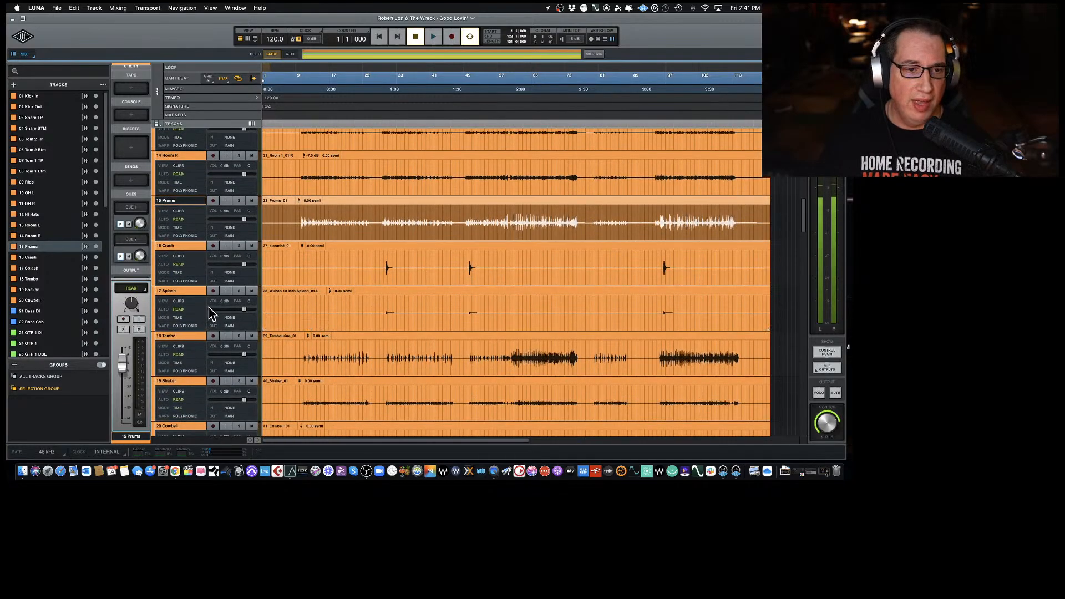
pyautogui.keyDown('shift'); pyautogui.click(303, 275); pyautogui.keyUp('shift')
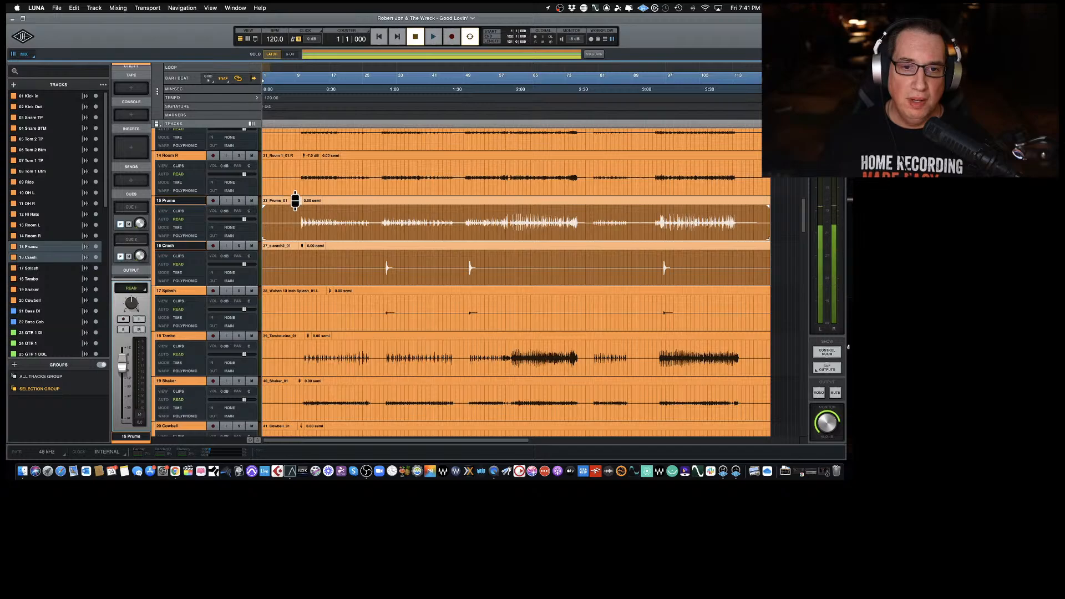
pyautogui.moveTo(294, 198); pyautogui.dragTo(294, 223)
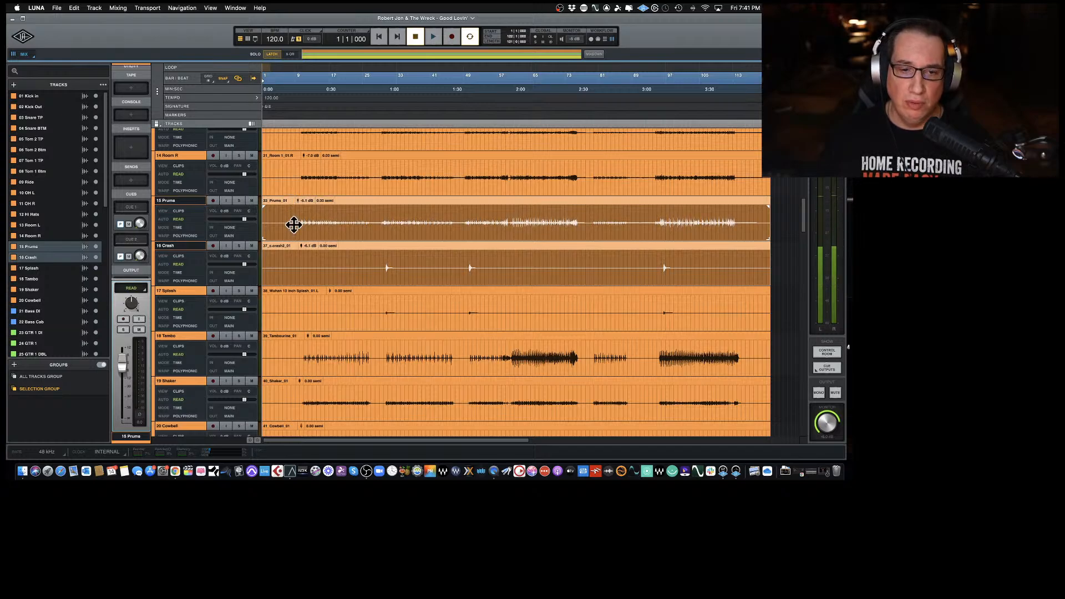
# Select the 18 Tambo clip and lower its clip gain to about -3.2 dB.
pyautogui.scroll(-2, 320, 300)
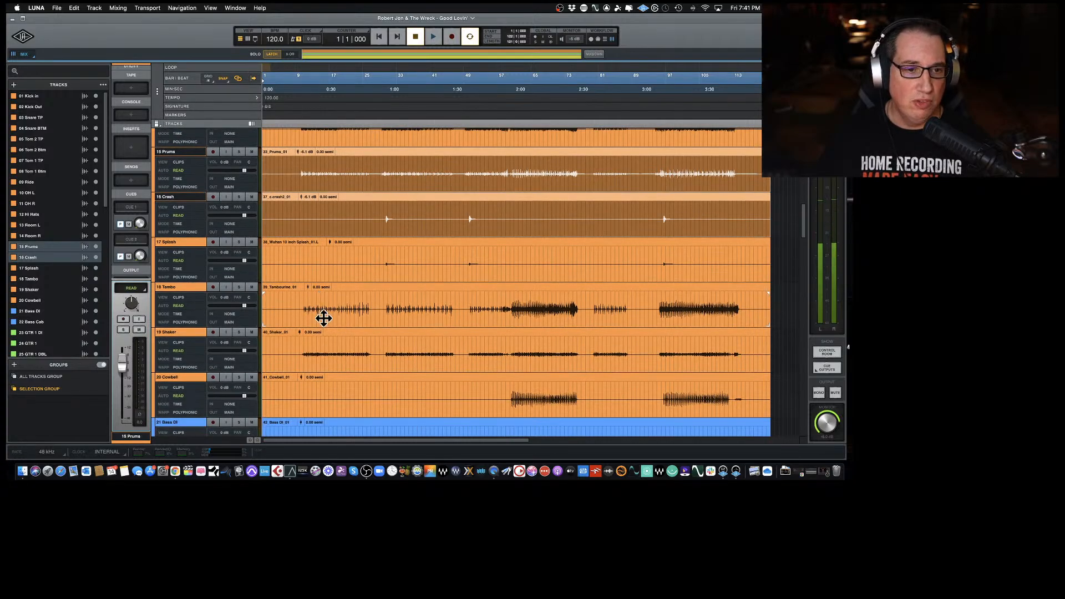
pyautogui.click(323, 318)
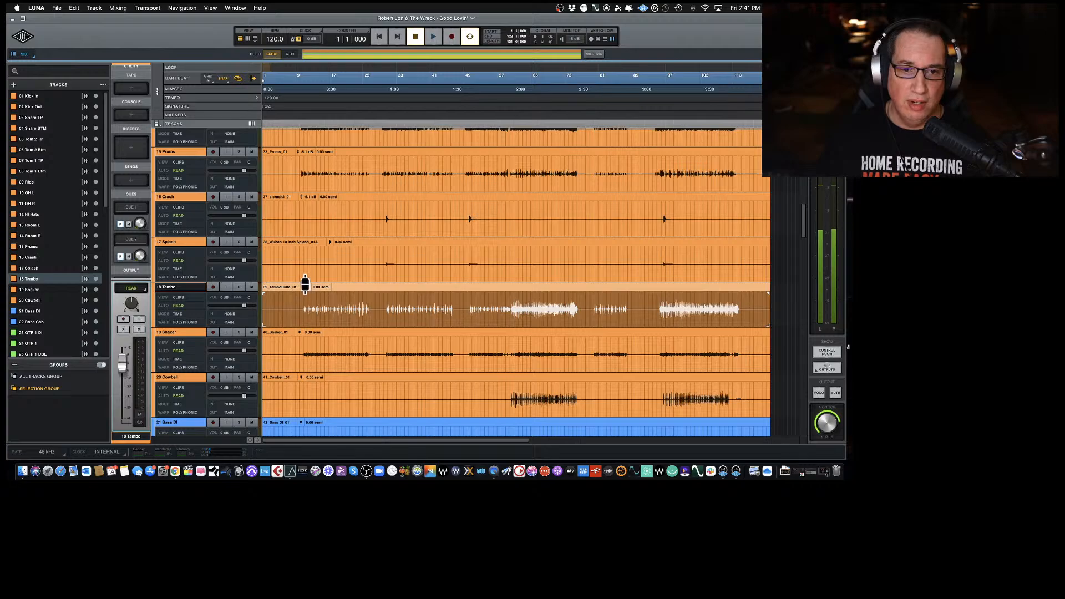
pyautogui.moveTo(305, 284); pyautogui.dragTo(305, 297)
pyautogui.scroll(-3, 304, 298)
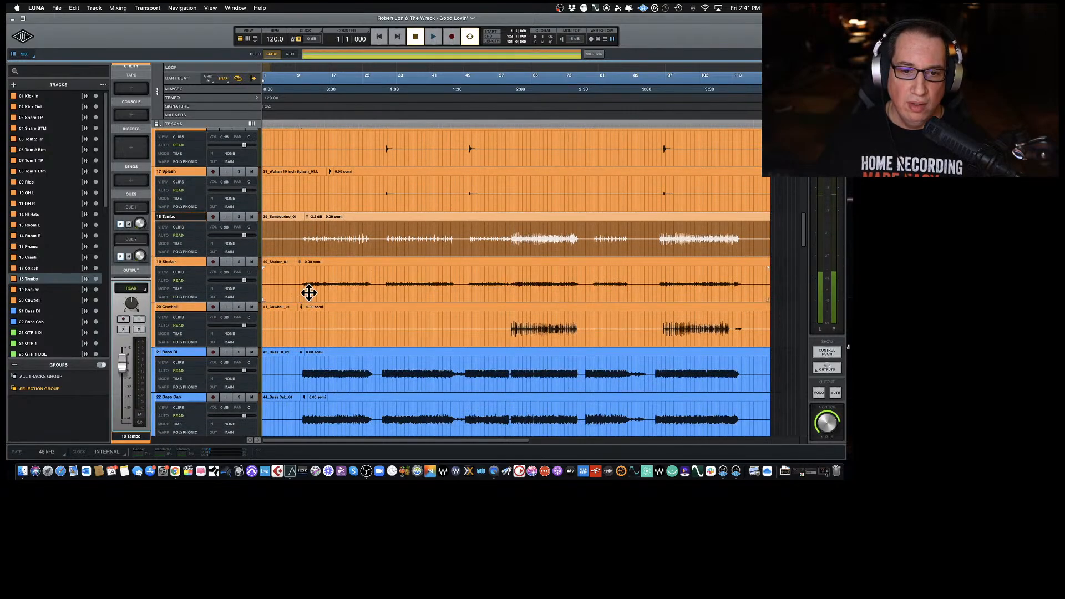
# Check the waveform levels of the 19 Shaker and 20 Cowbell clips and the bass and guitar tracks below, and return to the drum tracks.
pyautogui.click(310, 291)
pyautogui.scroll(-3, 310, 291)
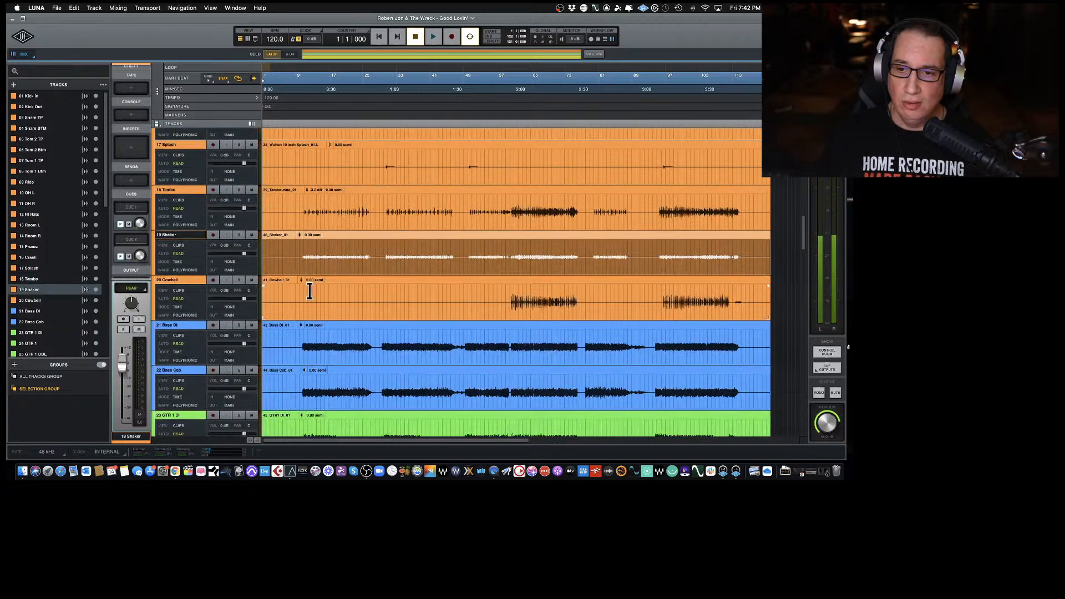
pyautogui.click(320, 282)
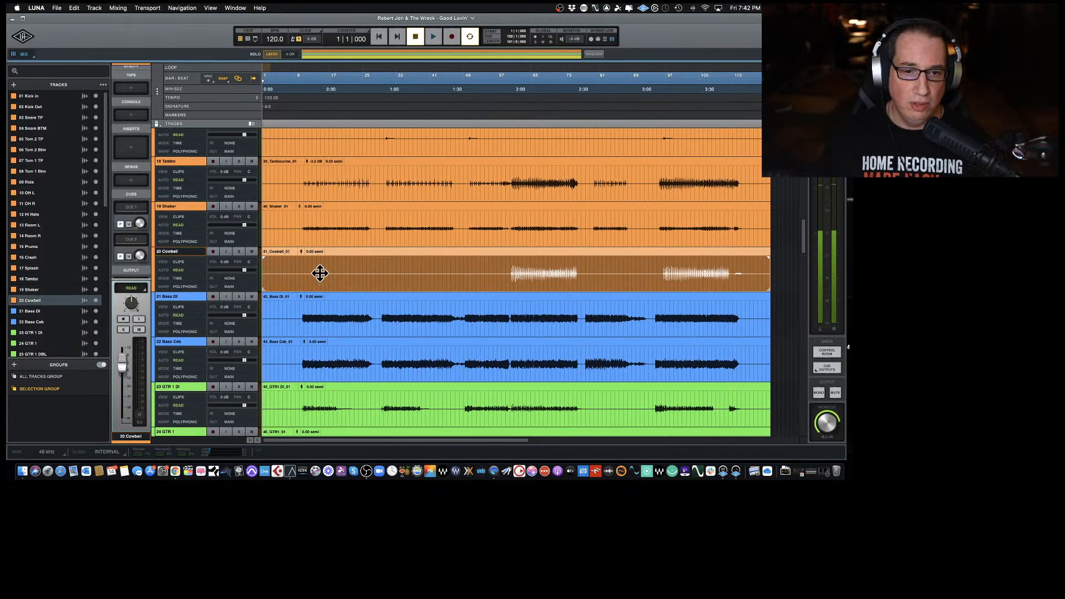
pyautogui.scroll(-1, 321, 273)
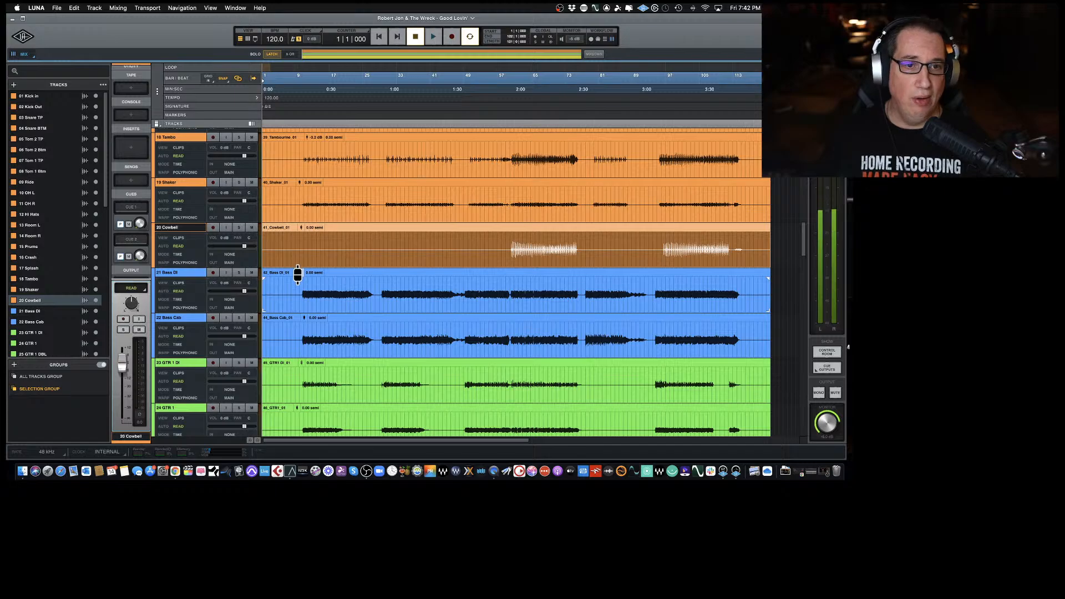
pyautogui.scroll(20, 298, 273)
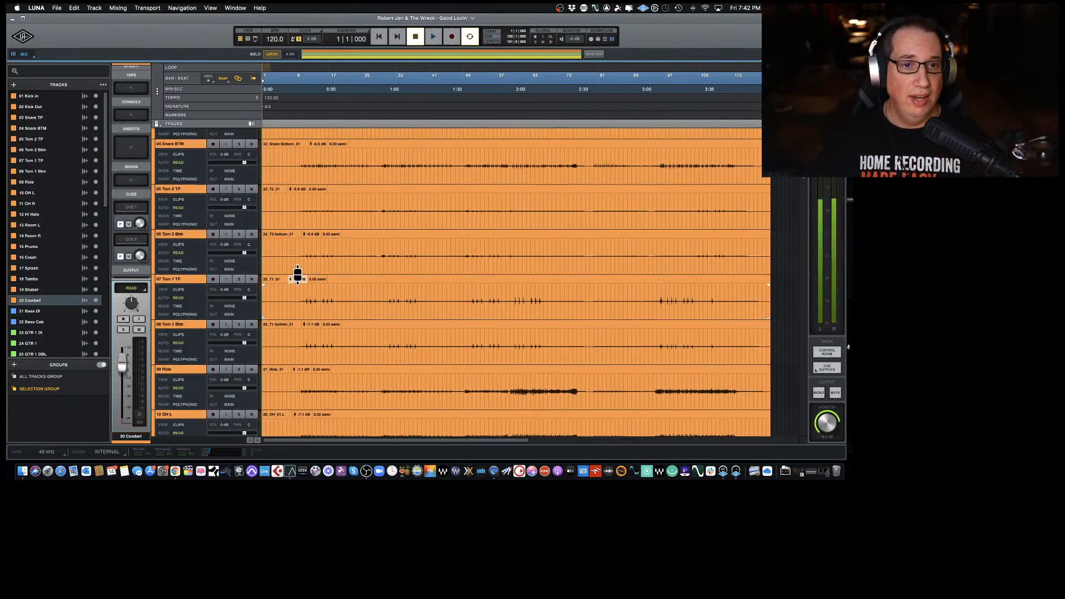
# Solo the 21 Bass DI track and play a selection from the start of its waveform to check the level.
pyautogui.scroll(-20, 298, 273)
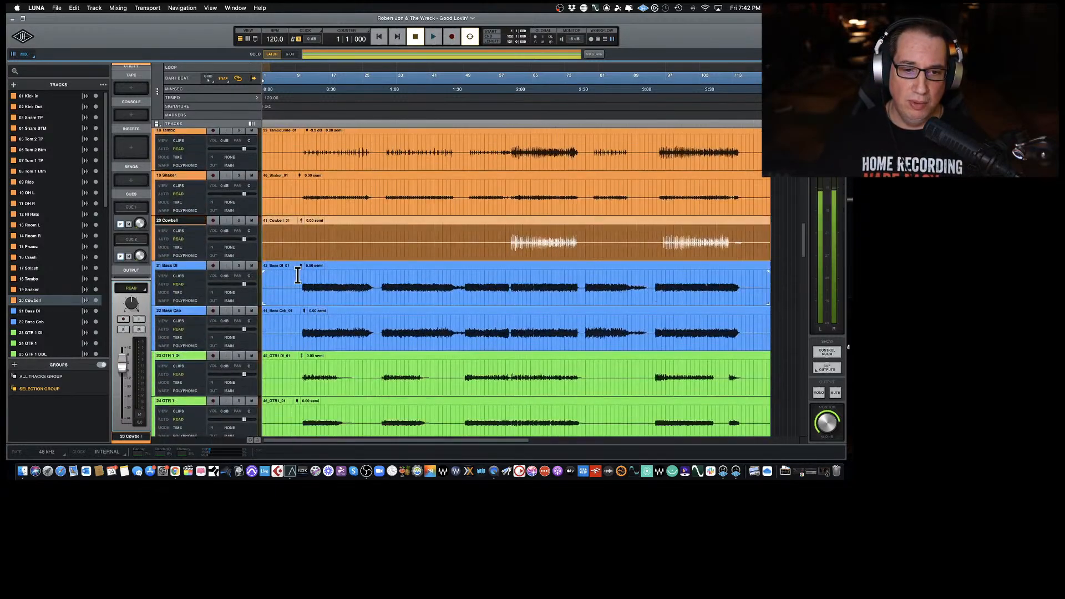
pyautogui.click(239, 266)
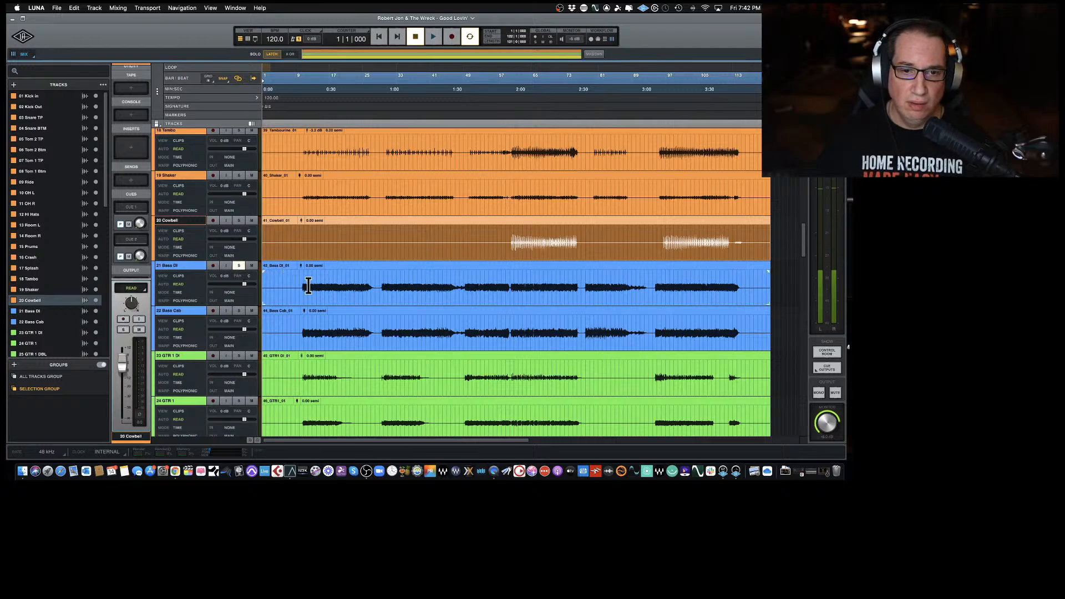
pyautogui.moveTo(301, 285); pyautogui.dragTo(351, 287)
pyautogui.press('space')
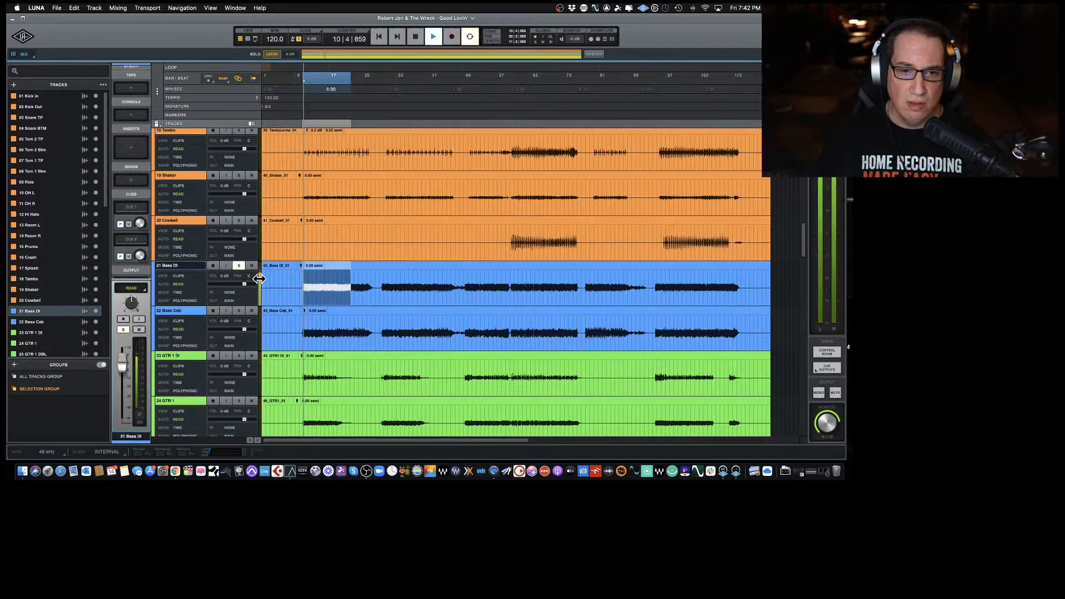
pyautogui.press('space')
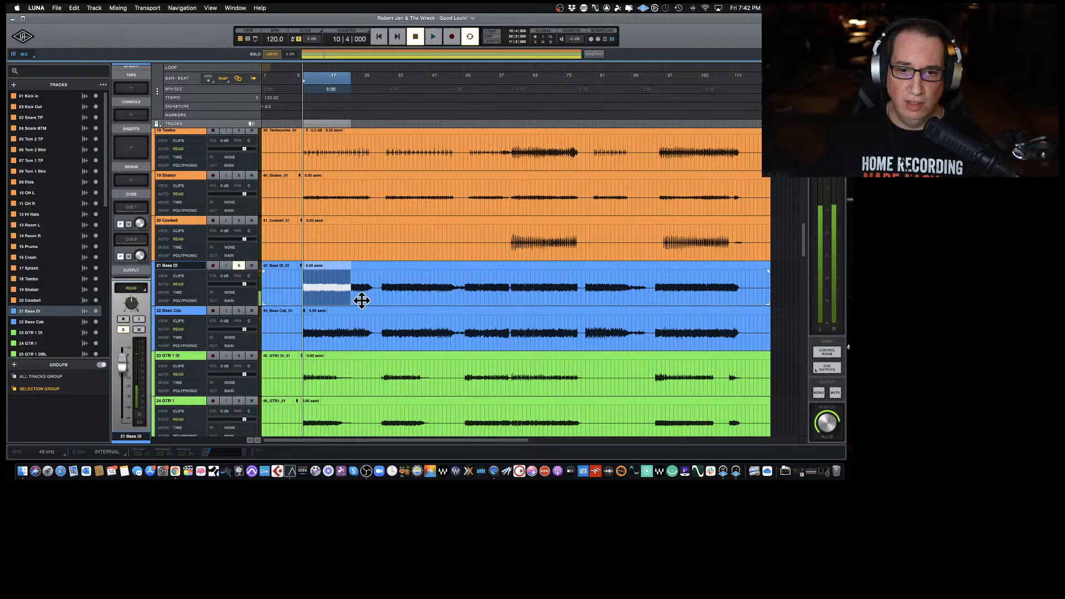
# Lower the clip gain of the 21 Bass DI and 22 Bass Cab clips to about -6.2 dB, auditioning the bass during playback.
pyautogui.click(362, 300)
pyautogui.keyDown('shift'); pyautogui.click(366, 333); pyautogui.keyUp('shift')
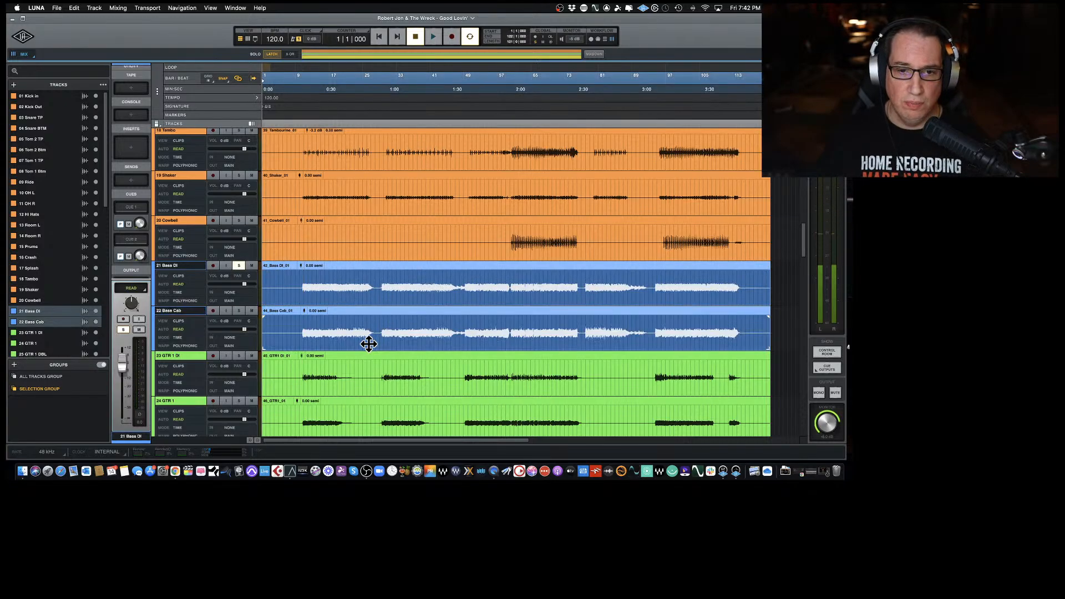
pyautogui.moveTo(302, 261); pyautogui.dragTo(328, 283)
pyautogui.press('space')
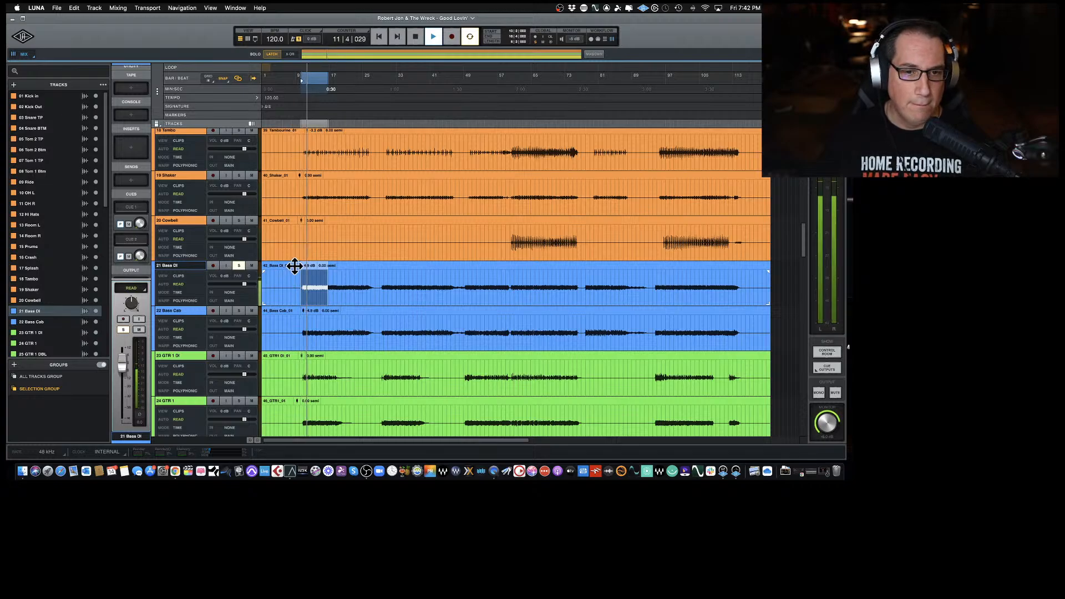
pyautogui.click(294, 267)
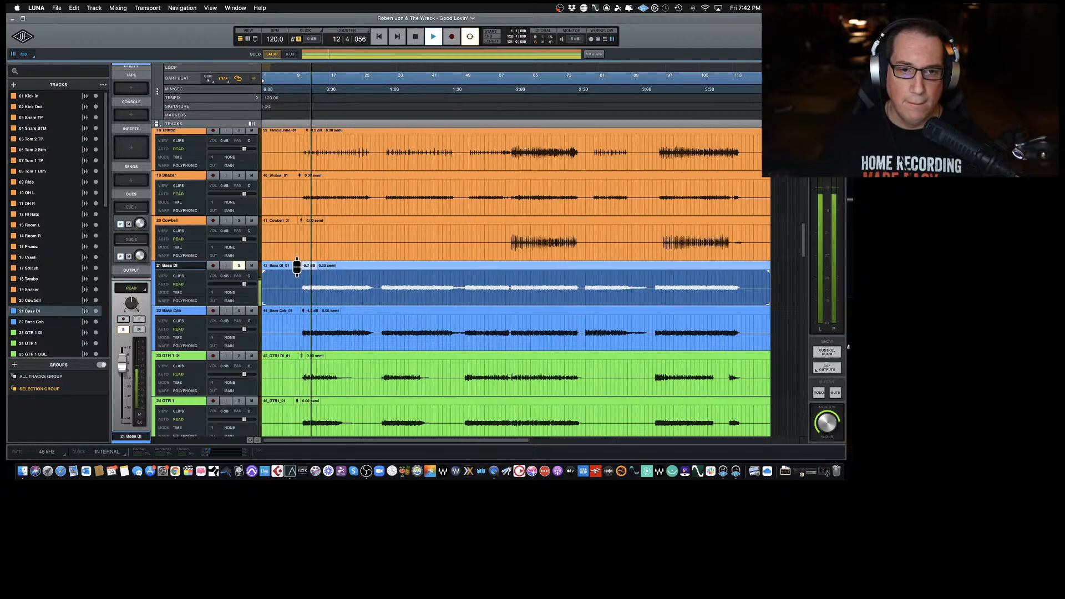
pyautogui.click(300, 312)
pyautogui.moveTo(301, 315); pyautogui.dragTo(301, 317)
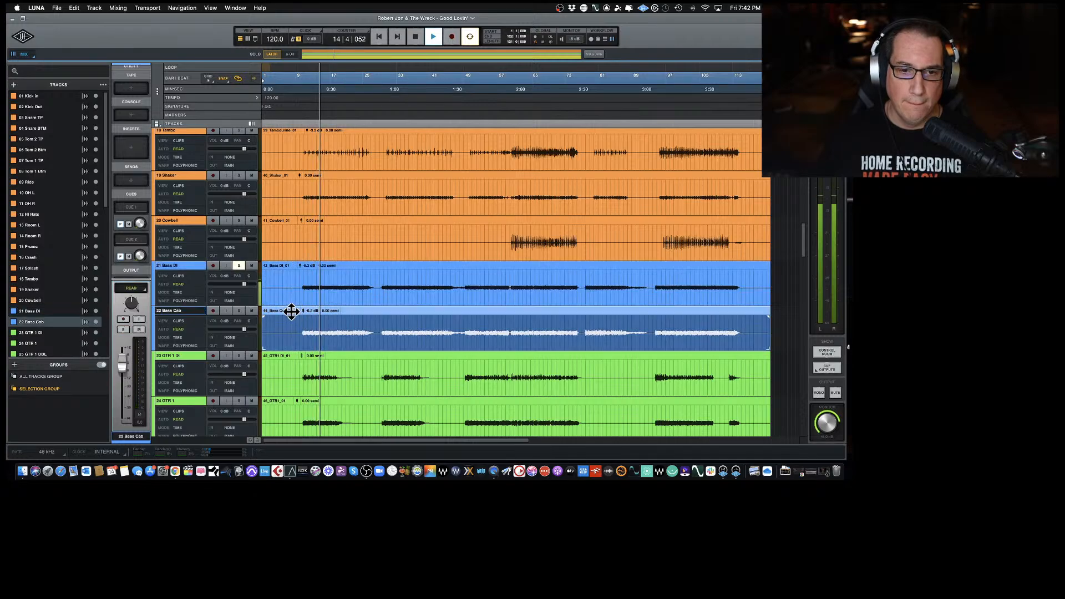
pyautogui.scroll(-3, 294, 305)
pyautogui.press('space')
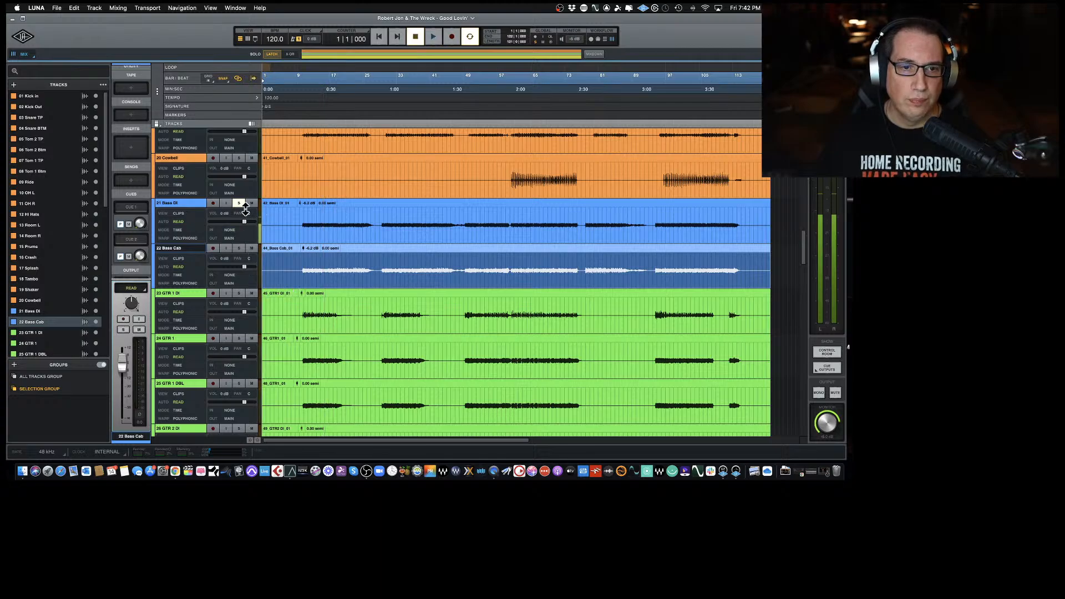
# Solo the 24 GTR 1 track and play a selection from its first passage to check the level.
pyautogui.scroll(-2, 269, 290)
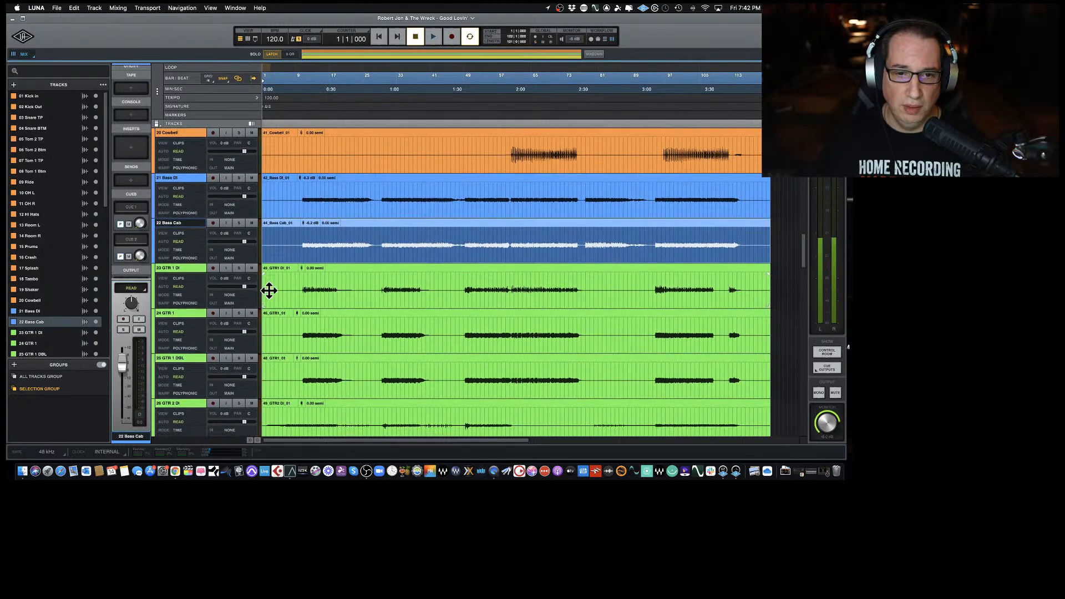
pyautogui.scroll(-1, 288, 278)
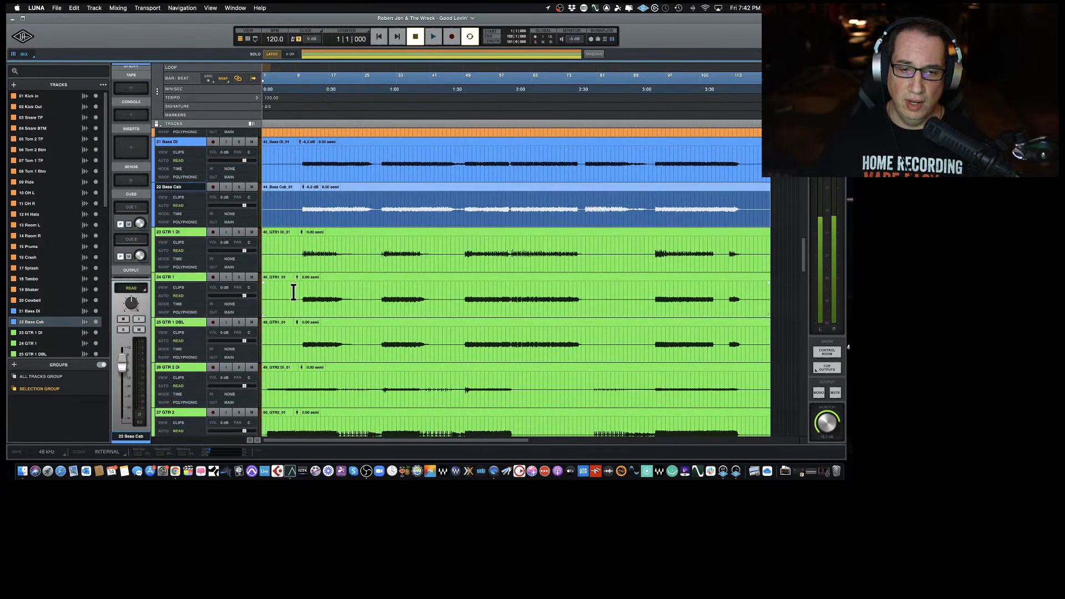
pyautogui.click(239, 277)
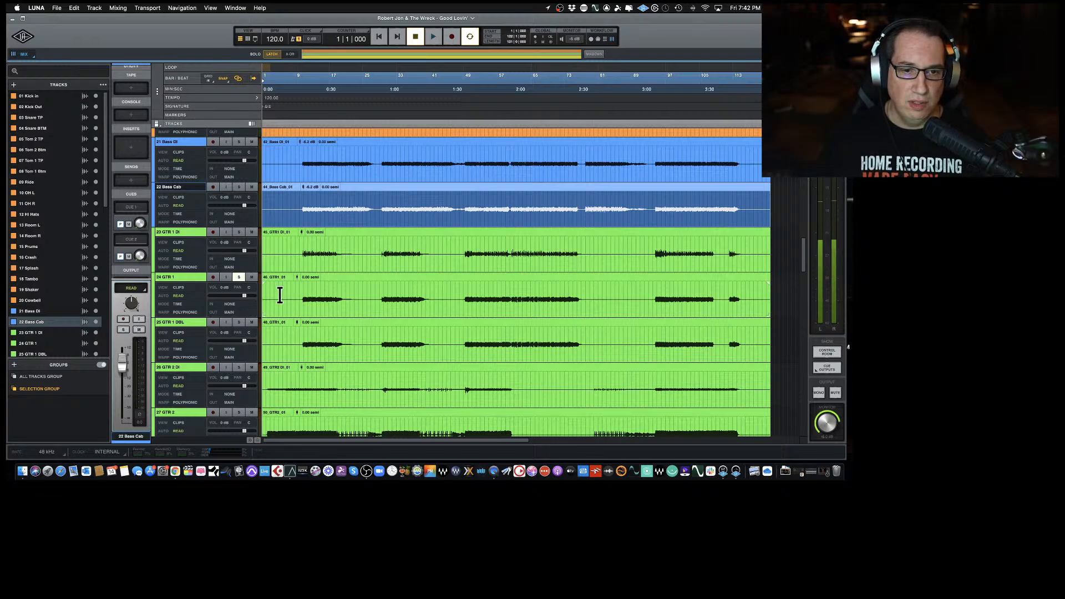
pyautogui.moveTo(303, 298); pyautogui.dragTo(327, 298)
pyautogui.press('space')
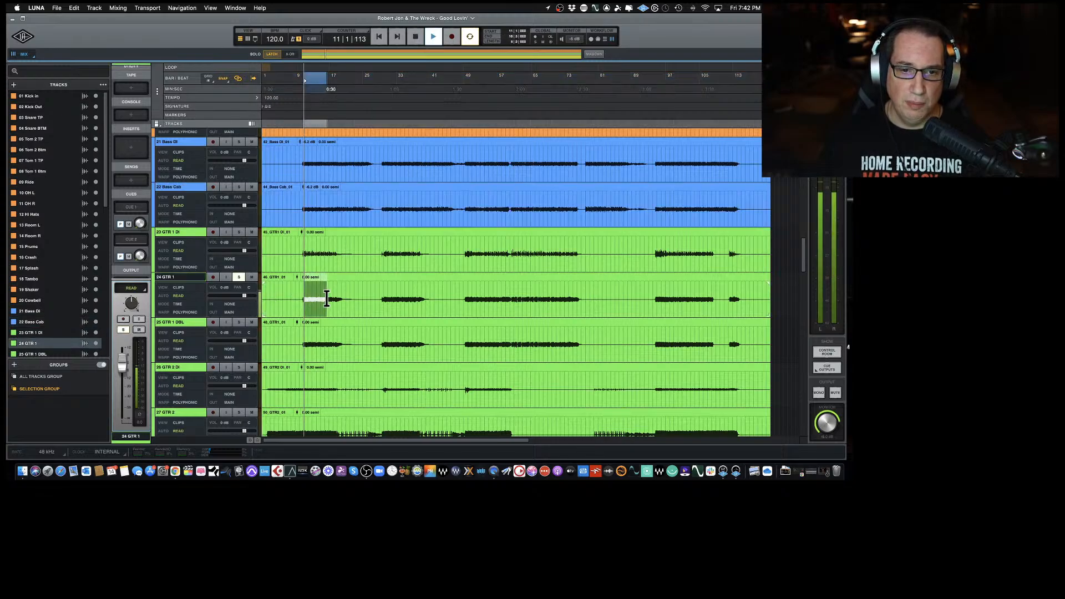
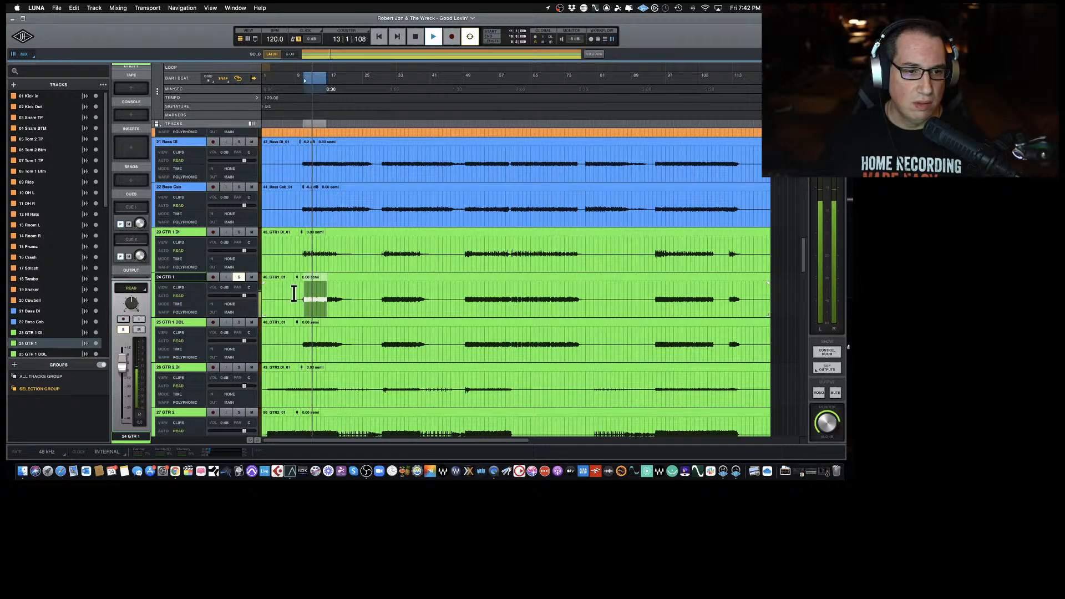
pyautogui.press('space')
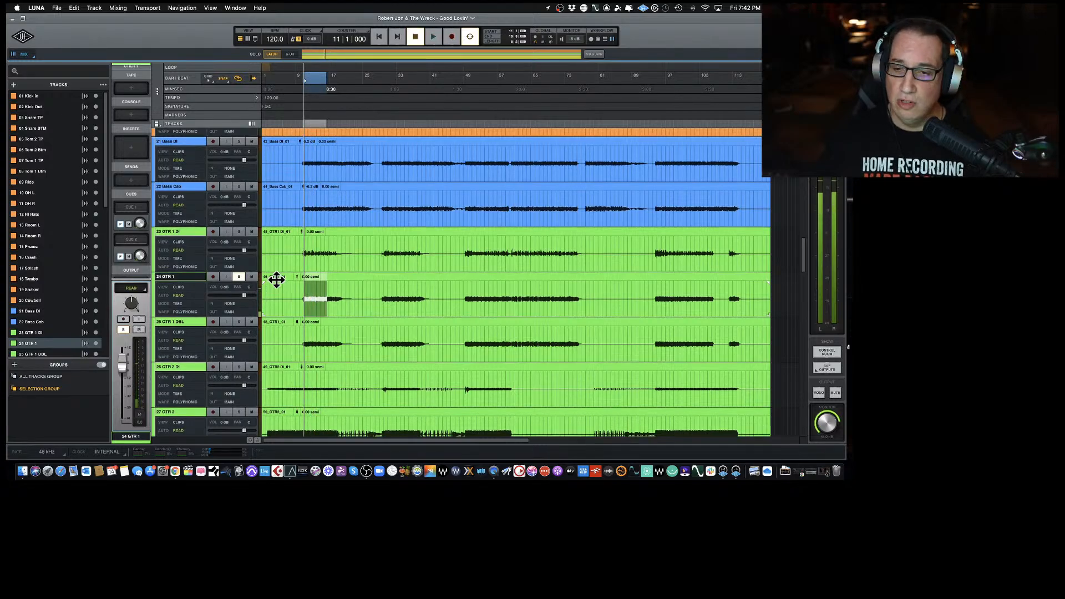
# Solo and audition the opening of the 27 GTR 2 track, and lower its clip gain to about -6 dB.
pyautogui.scroll(-3, 277, 280)
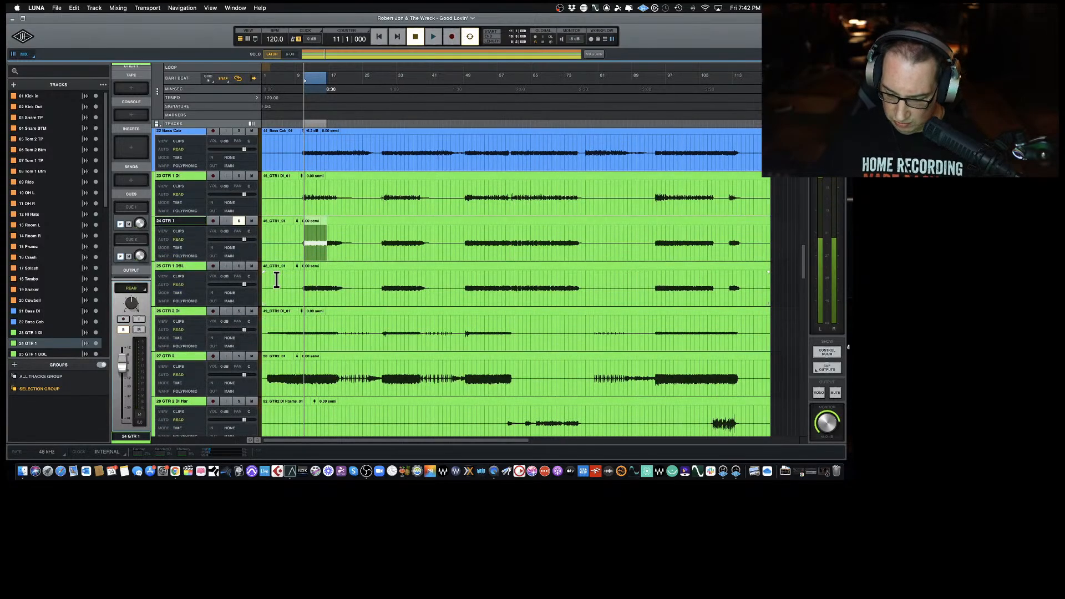
pyautogui.scroll(-5, 277, 280)
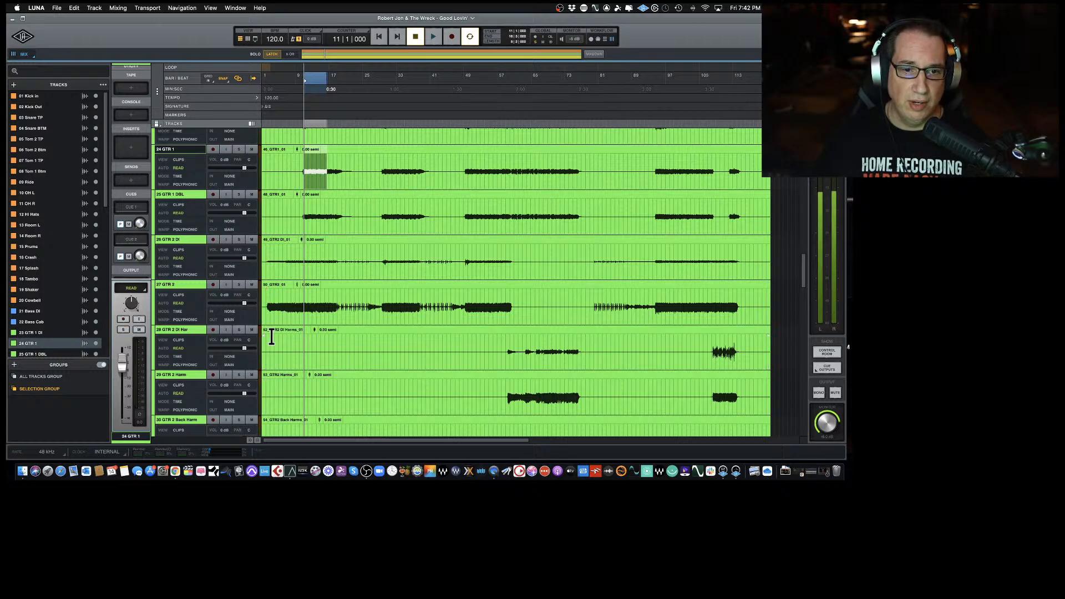
pyautogui.moveTo(266, 305); pyautogui.dragTo(295, 306)
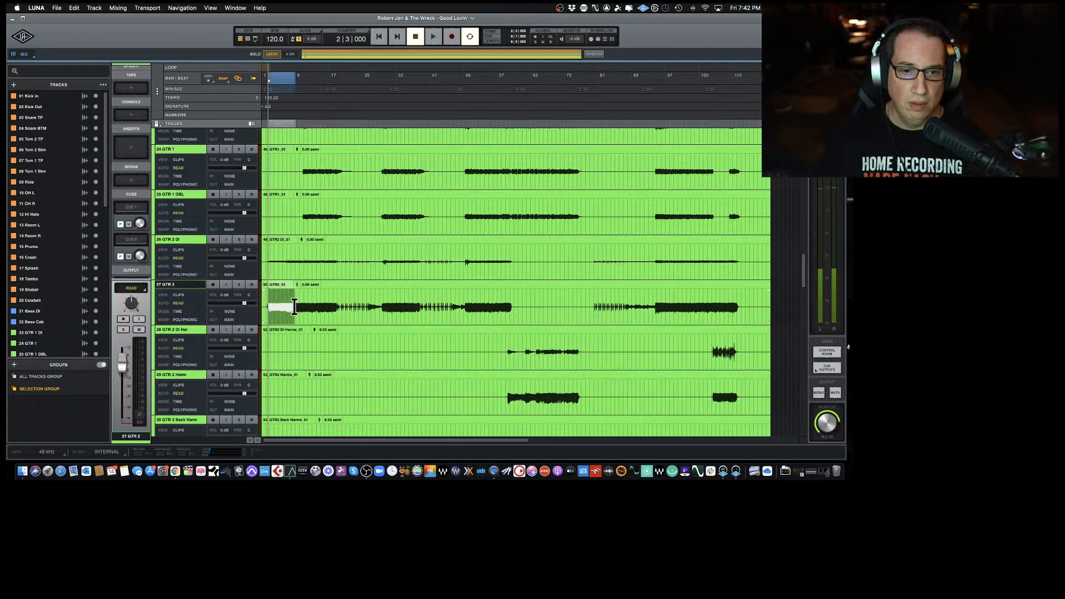
pyautogui.click(238, 285)
pyautogui.press('space')
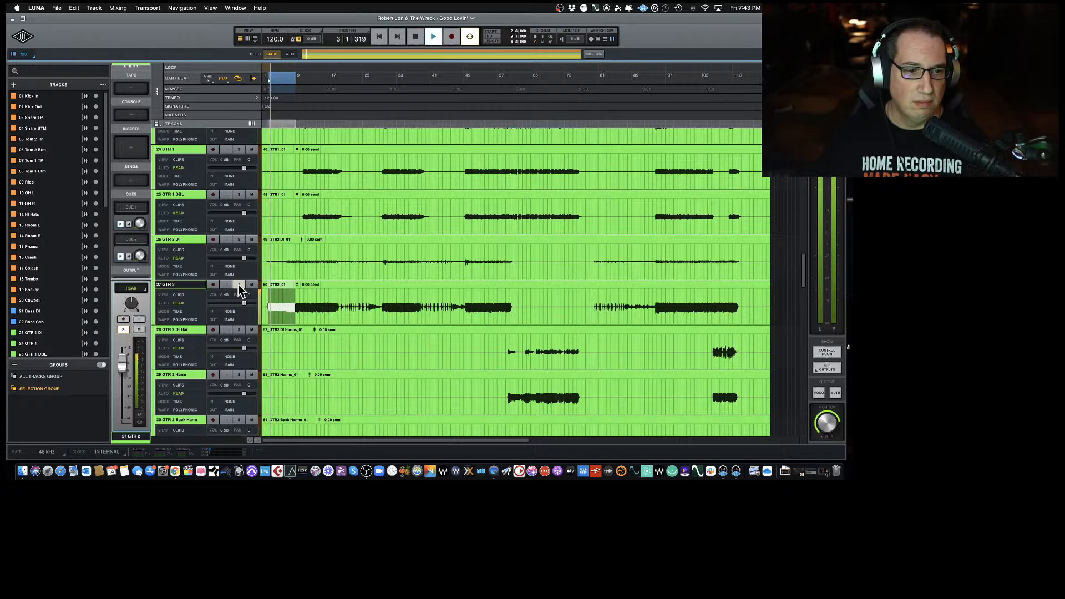
pyautogui.press('space')
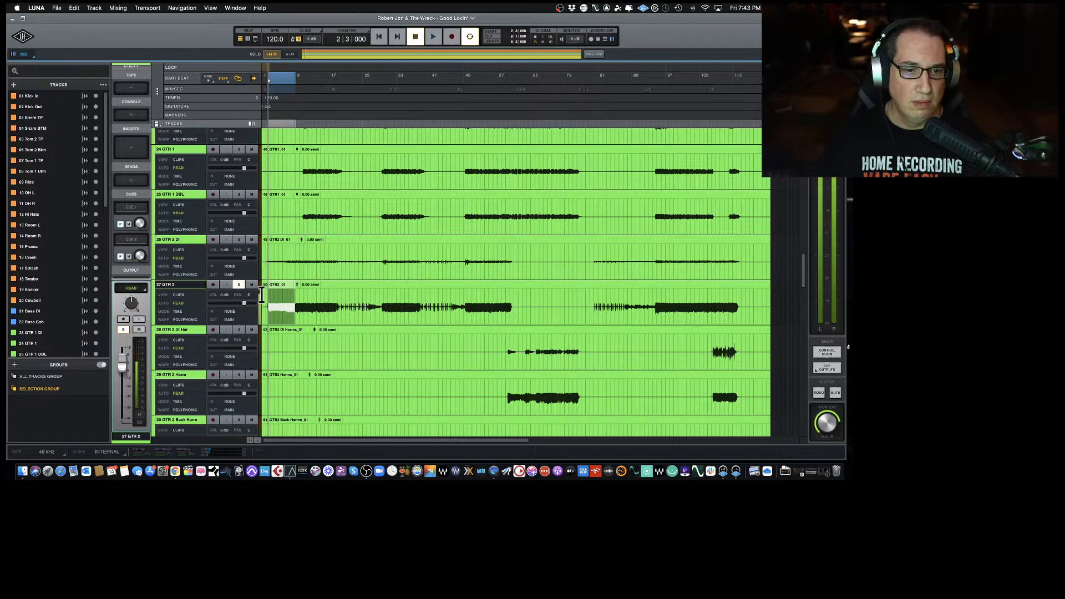
pyautogui.click(292, 286)
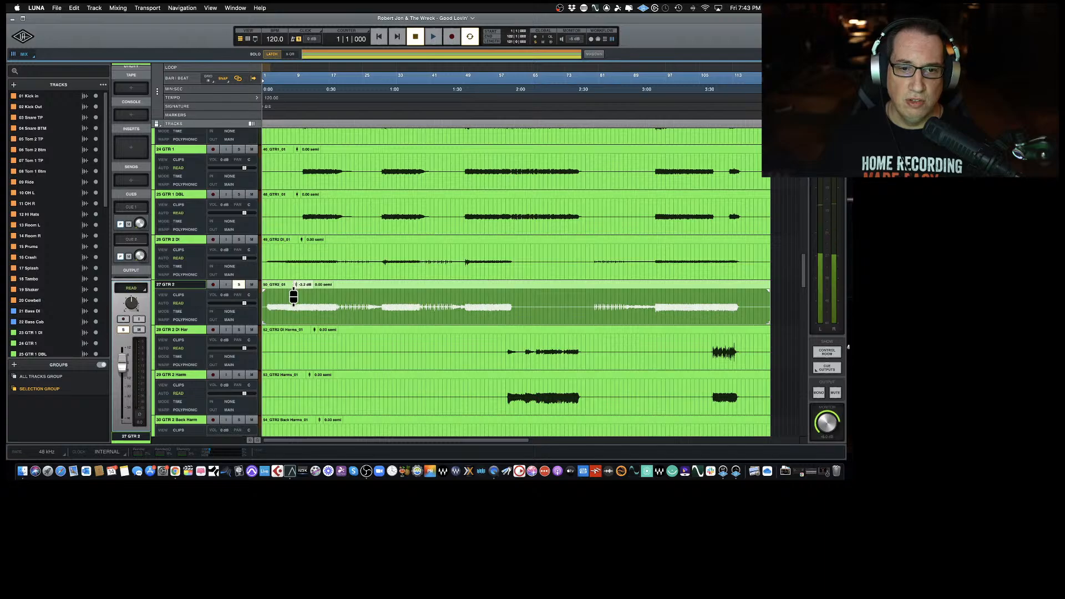
pyautogui.moveTo(293, 297); pyautogui.dragTo(295, 304)
pyautogui.scroll(-1, 334, 310)
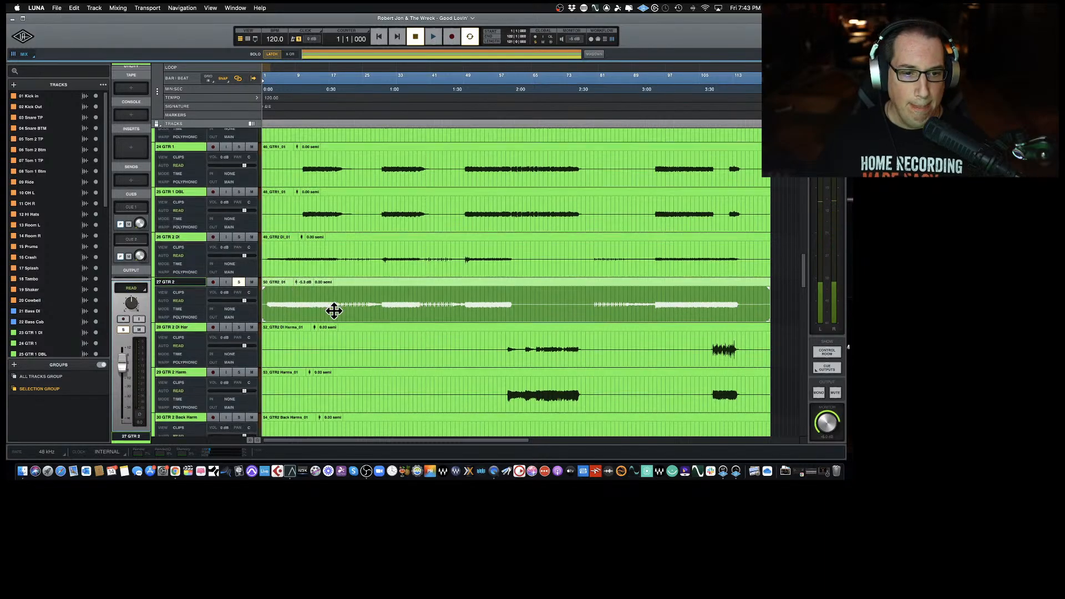
# Solo and audition the first passage of the 29 GTR 2 Harm track, and lower its clip gain to about -6.8 dB.
pyautogui.scroll(-5, 334, 311)
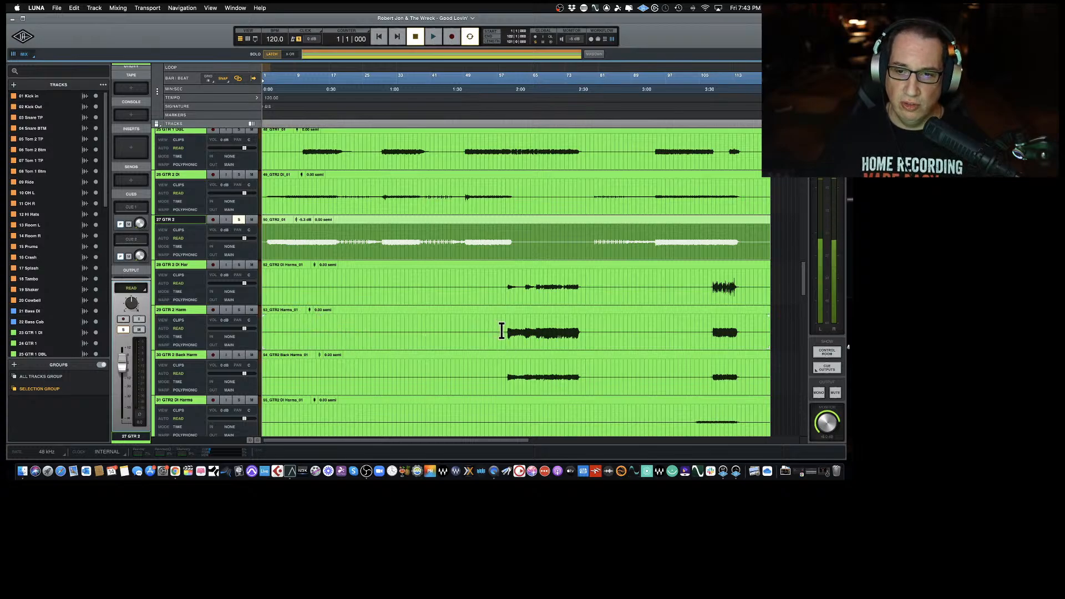
pyautogui.moveTo(502, 331); pyautogui.dragTo(544, 332)
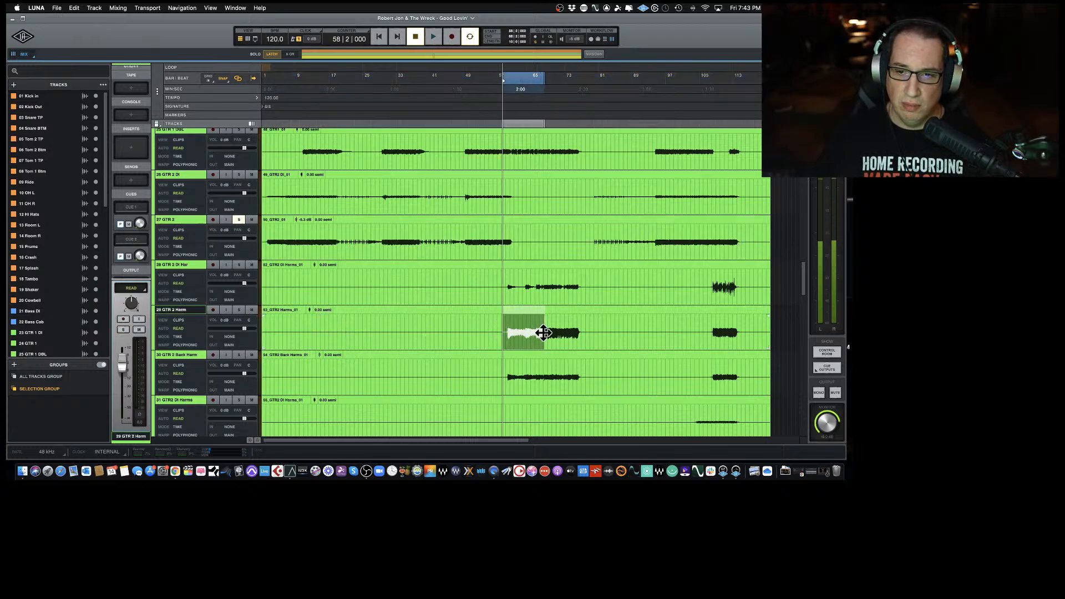
pyautogui.click(239, 311)
pyautogui.press('space')
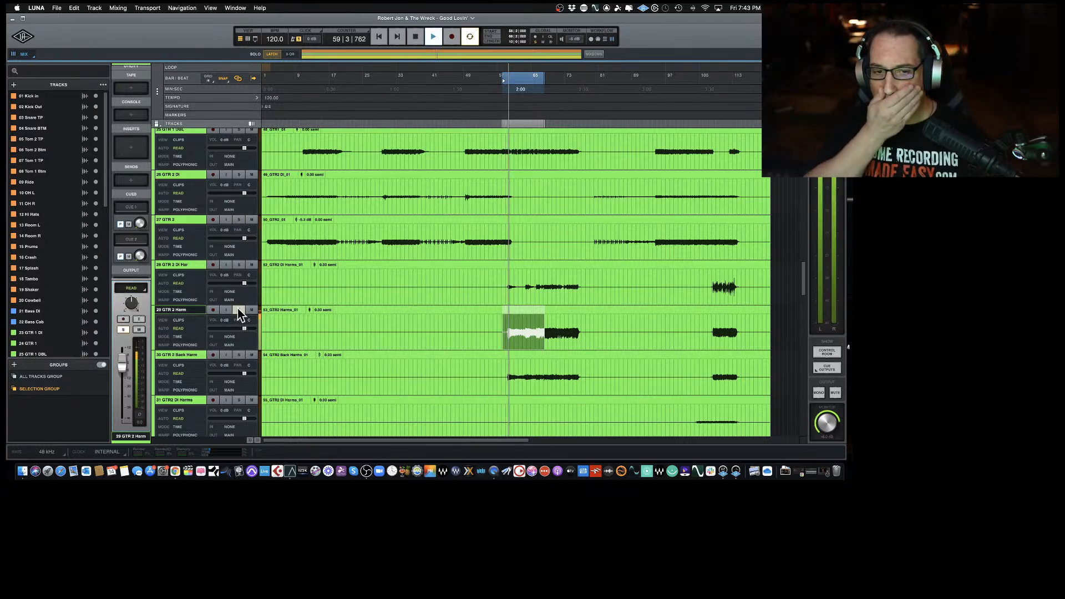
pyautogui.press('space')
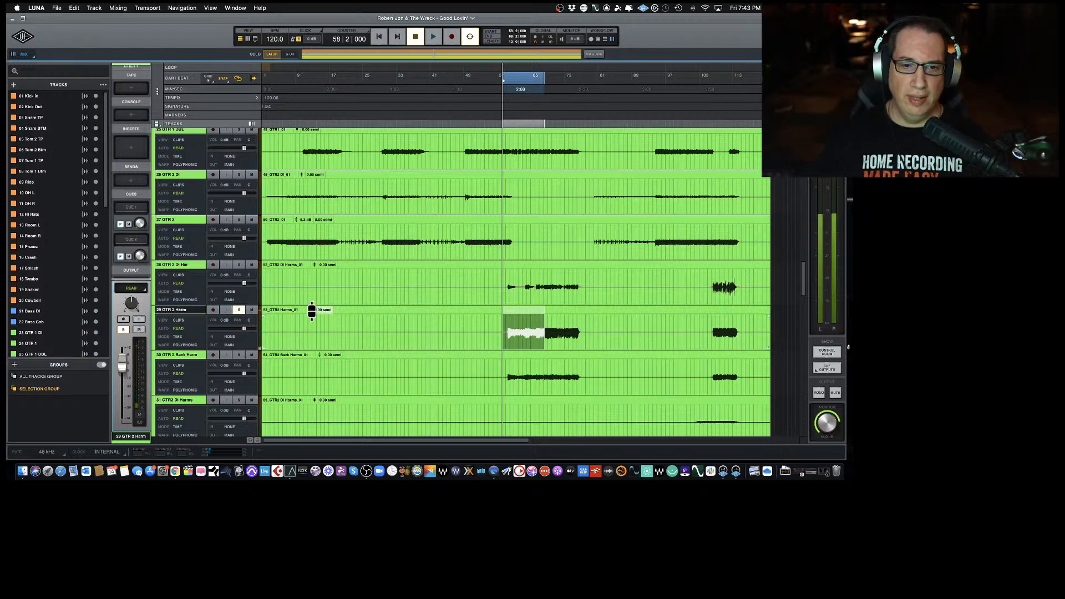
pyautogui.click(310, 309)
pyautogui.moveTo(309, 309); pyautogui.dragTo(308, 336)
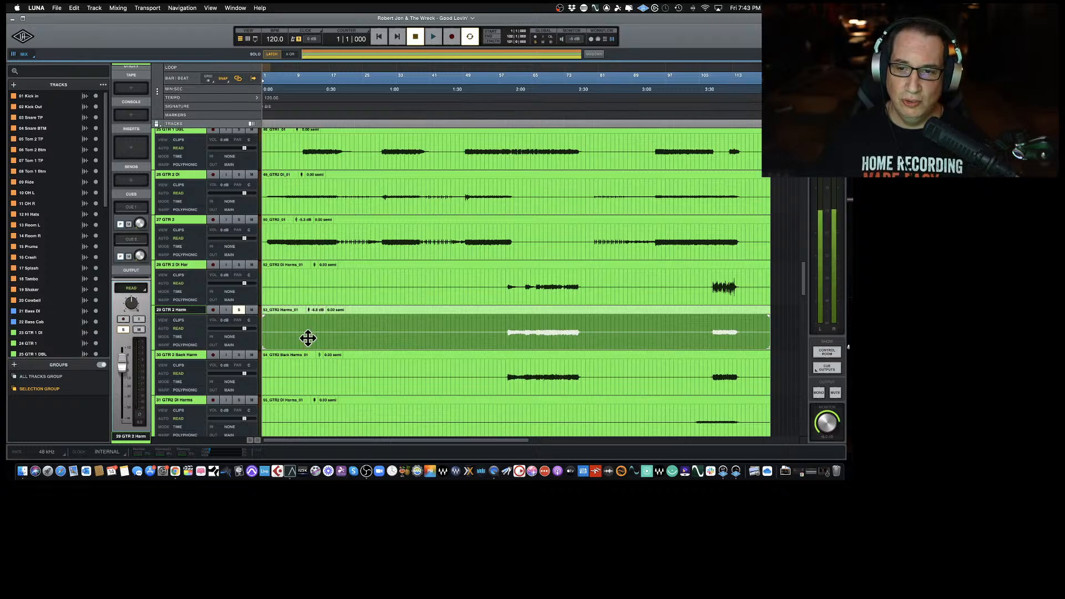
# Select the 32 GTR2 Harms and 33 GTR2 Back Harms clips together and lower their clip gain to about -6.1 dB.
pyautogui.scroll(-3, 290, 300)
pyautogui.scroll(-2, 290, 299)
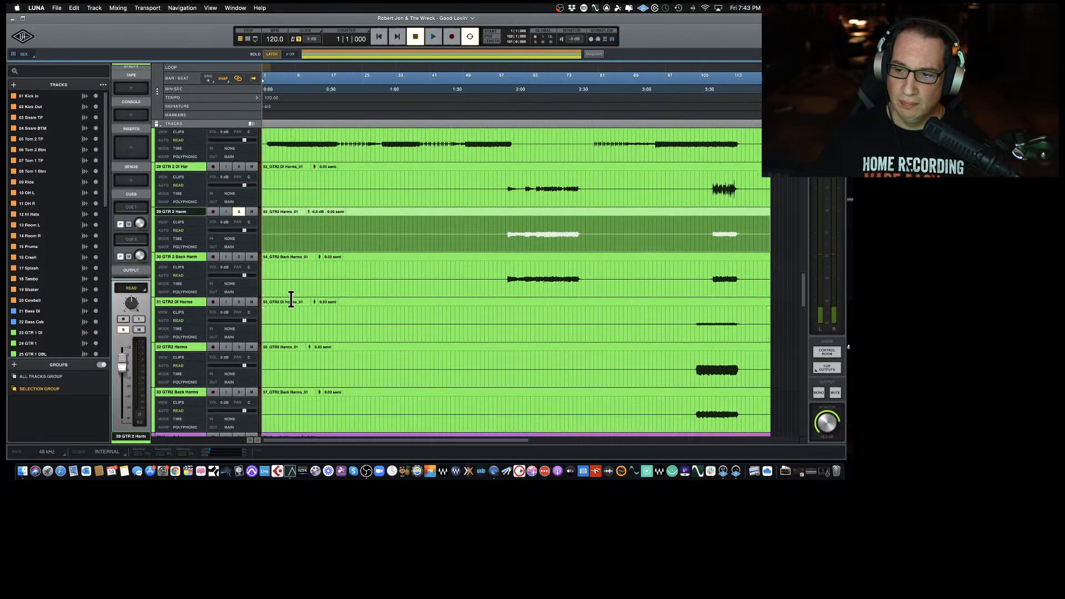
pyautogui.click(386, 347)
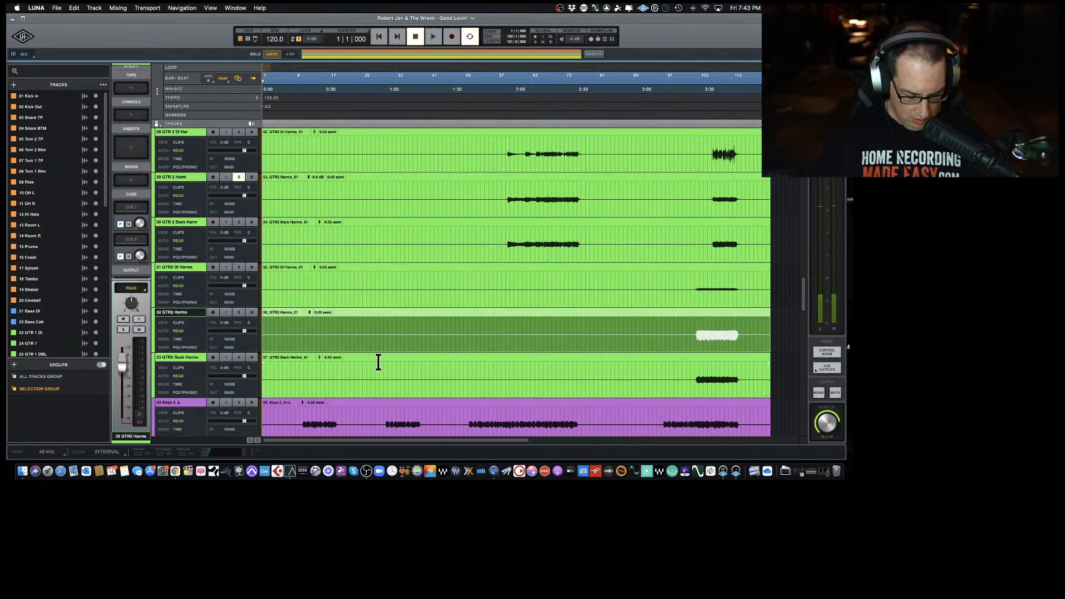
pyautogui.keyDown('shift'); pyautogui.click(369, 386); pyautogui.keyUp('shift')
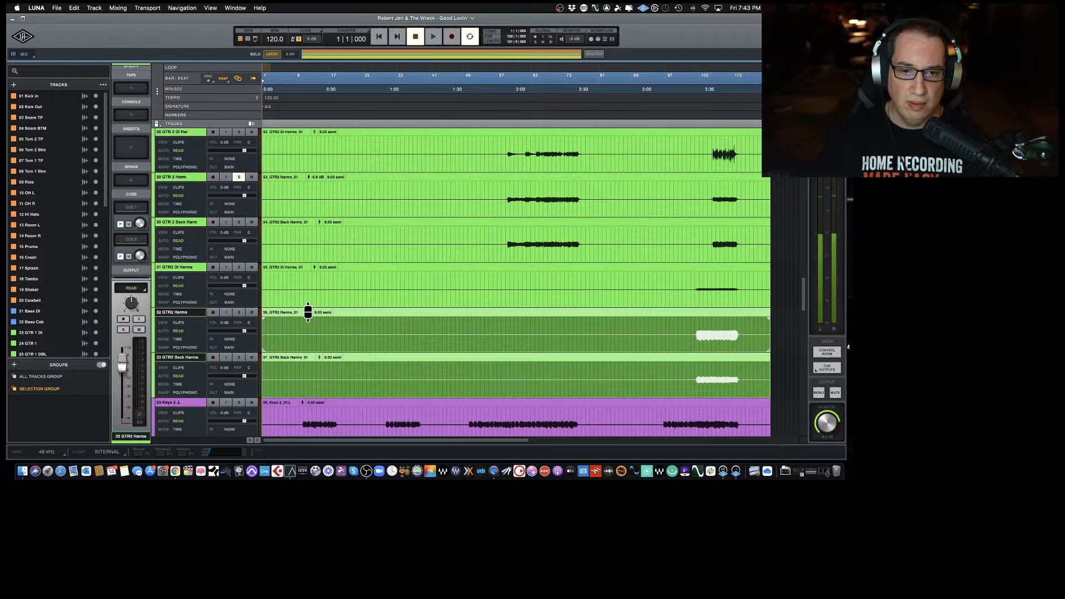
pyautogui.moveTo(309, 312); pyautogui.dragTo(307, 337)
# Solo and audition the first passage of 33 Keys 2 .L, and lower both Keys 2 clips together to about -7.4 dB clip gain.
pyautogui.scroll(-5, 307, 337)
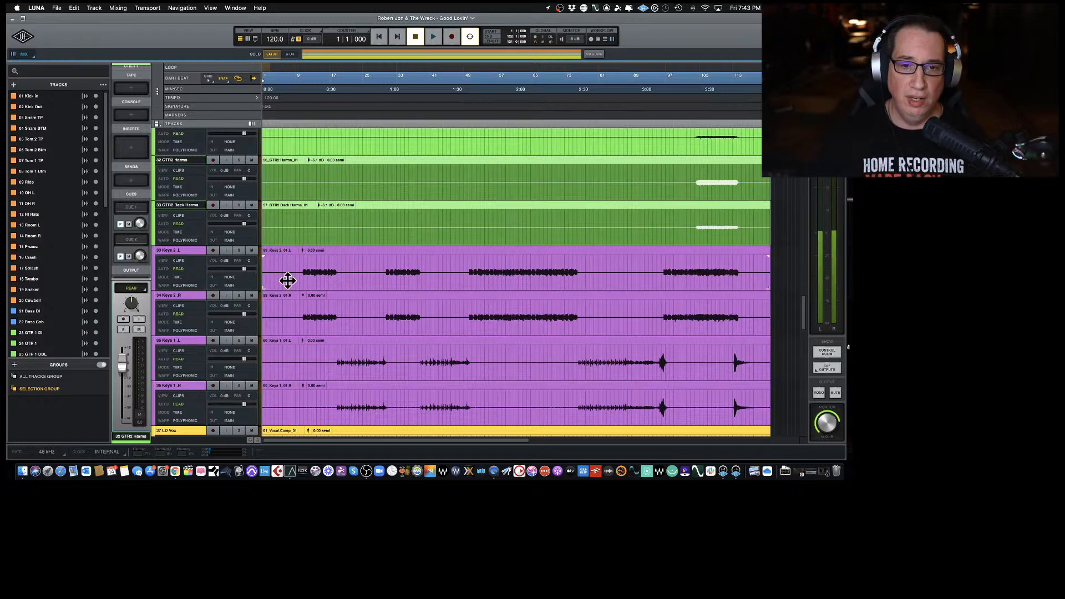
pyautogui.scroll(5, 224, 254)
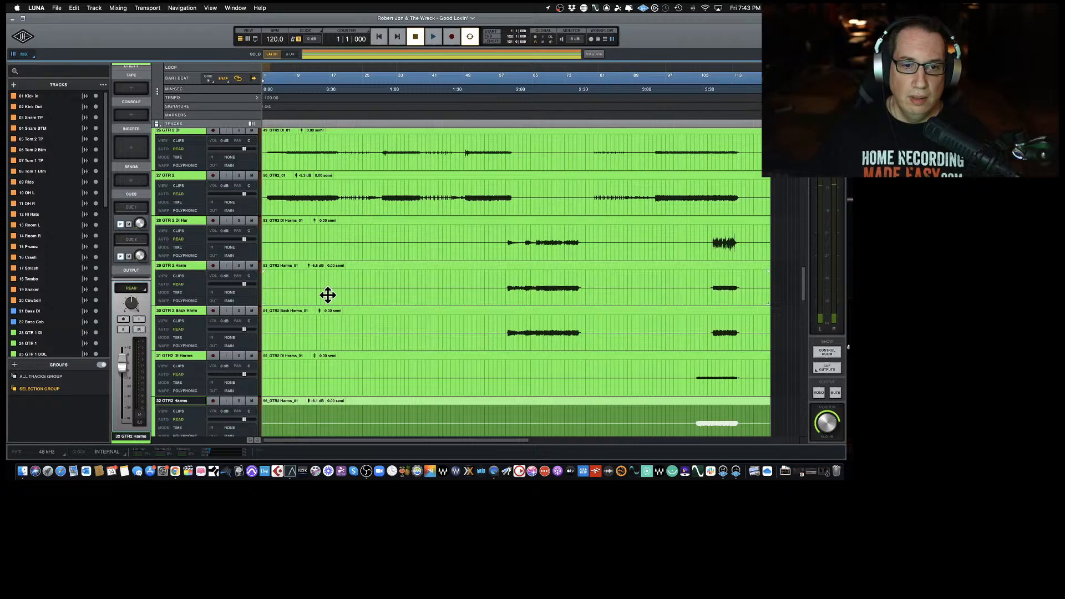
pyautogui.scroll(-5, 326, 296)
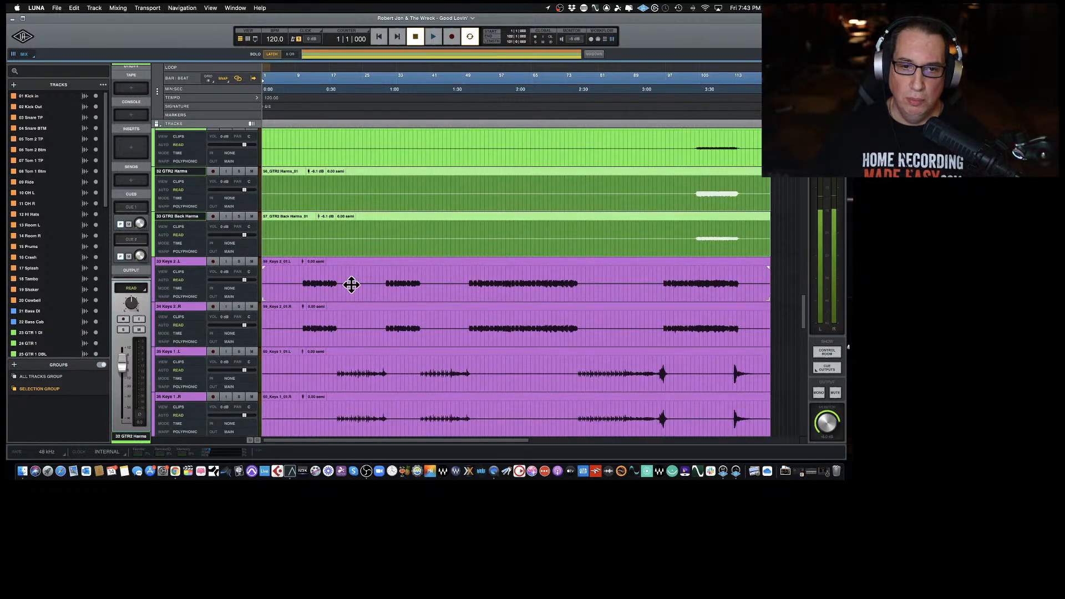
pyautogui.moveTo(303, 280); pyautogui.dragTo(329, 283)
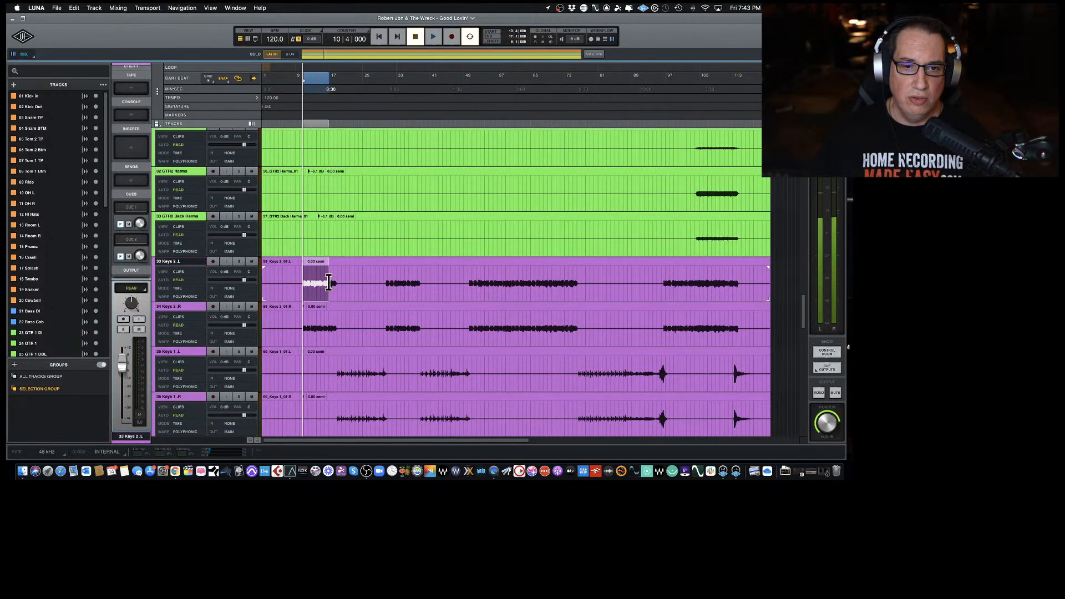
pyautogui.click(238, 262)
pyautogui.press('space')
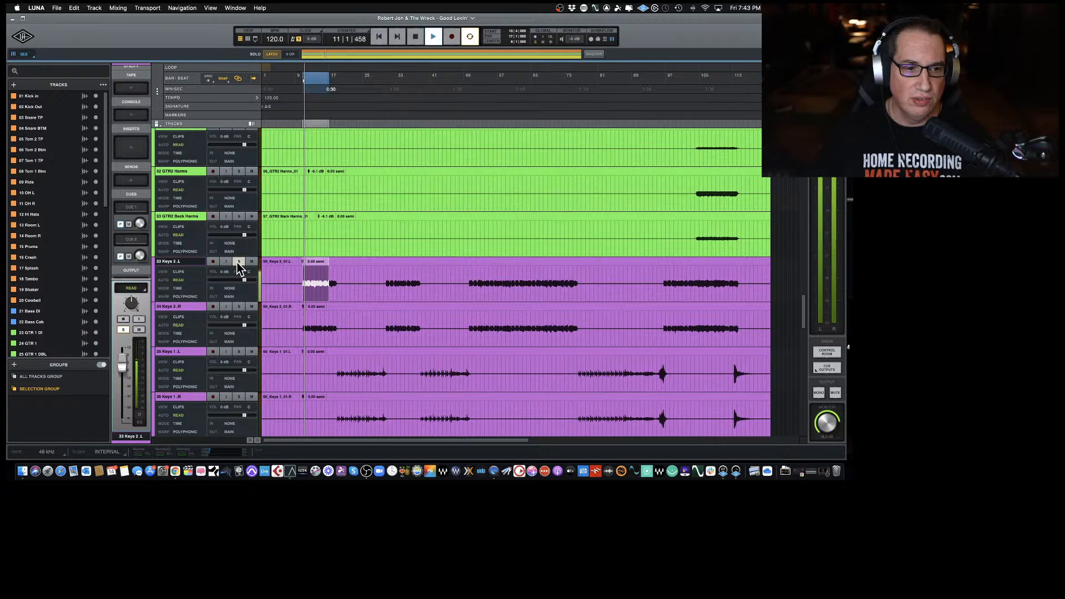
pyautogui.press('space')
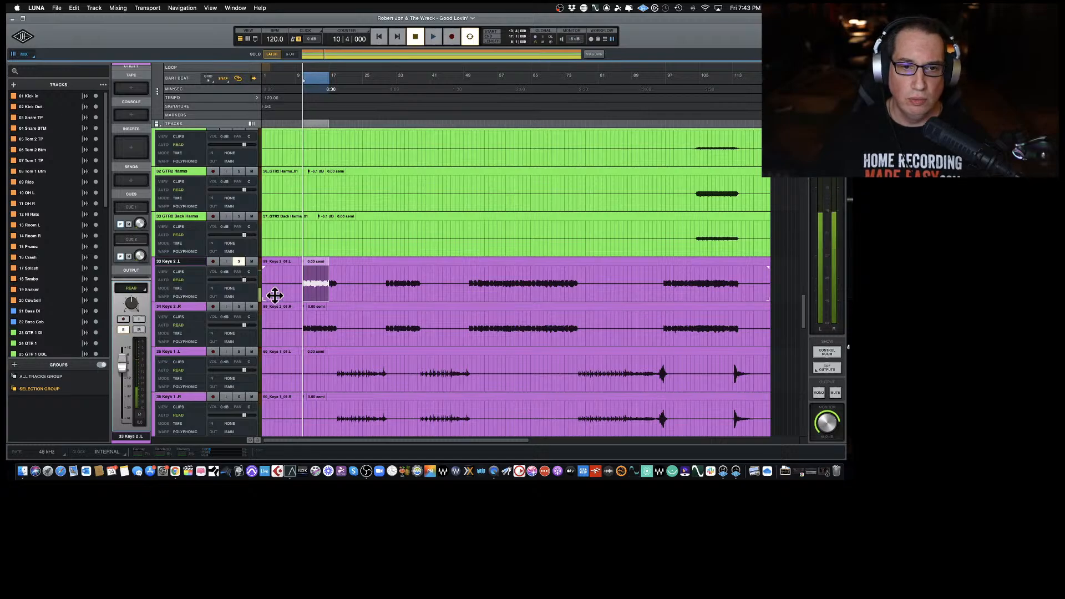
pyautogui.click(338, 340)
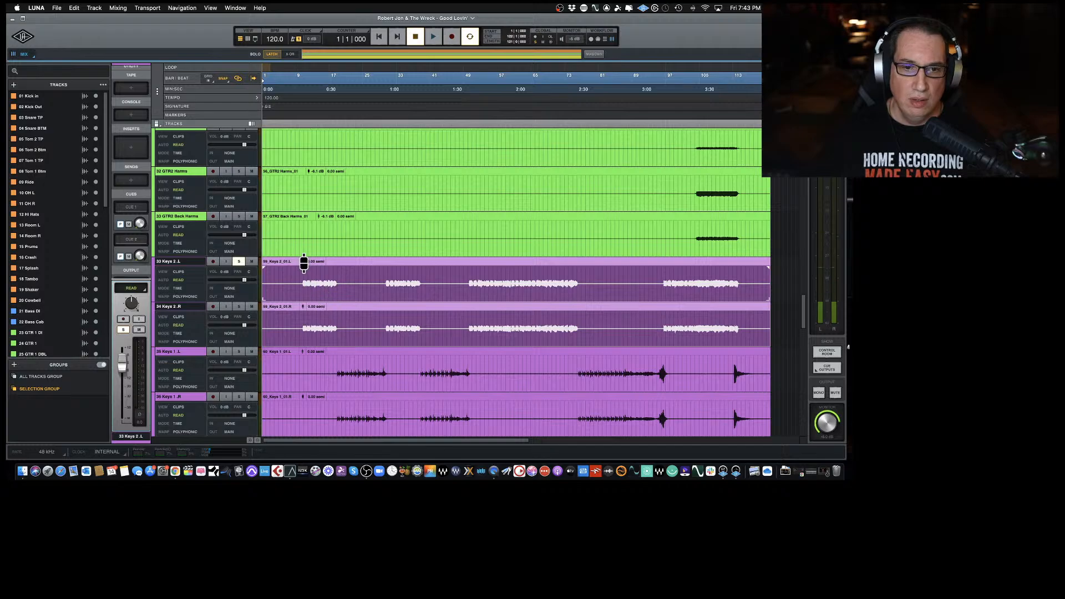
pyautogui.moveTo(302, 263); pyautogui.dragTo(301, 283)
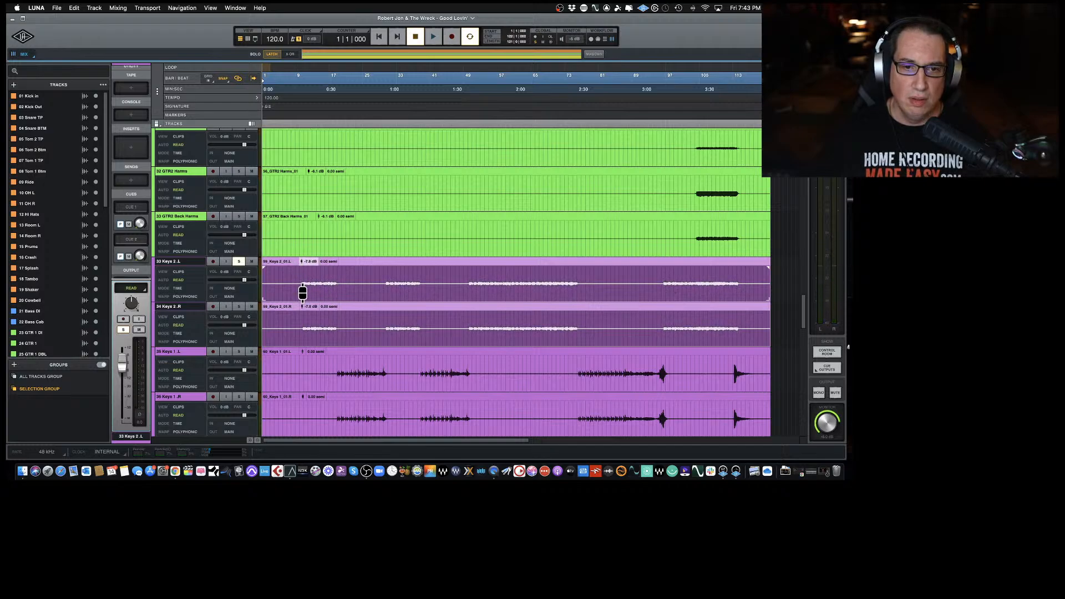
# Move the solo to 35 Keys 1 .L with its first passage selected, and lower both Keys 1 clips to about -4.8 dB clip gain.
pyautogui.scroll(-5, 316, 311)
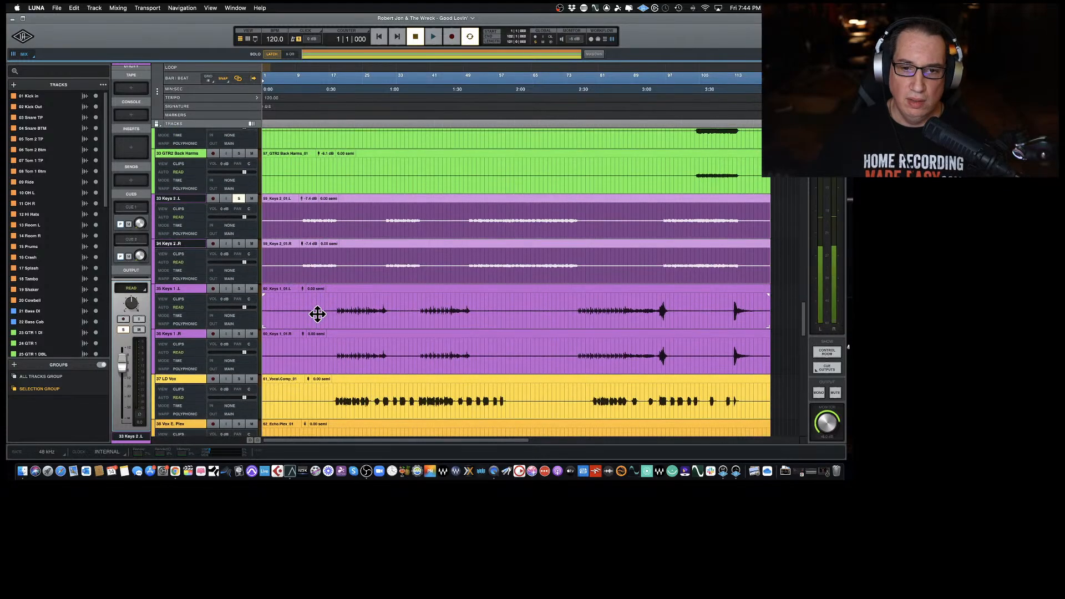
pyautogui.moveTo(337, 310); pyautogui.dragTo(358, 309)
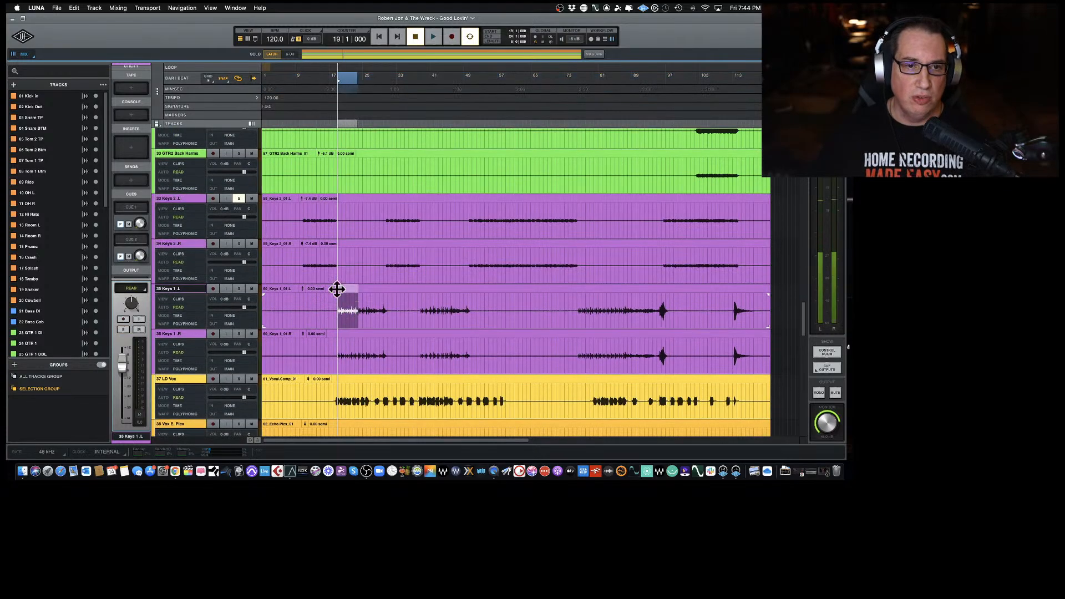
pyautogui.click(239, 199)
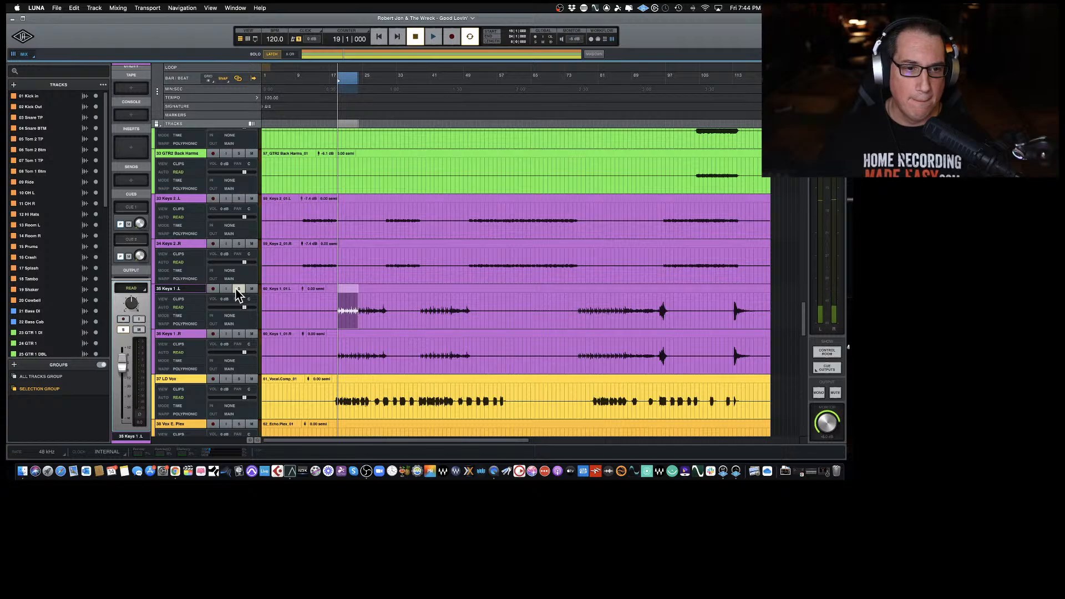
pyautogui.click(238, 288)
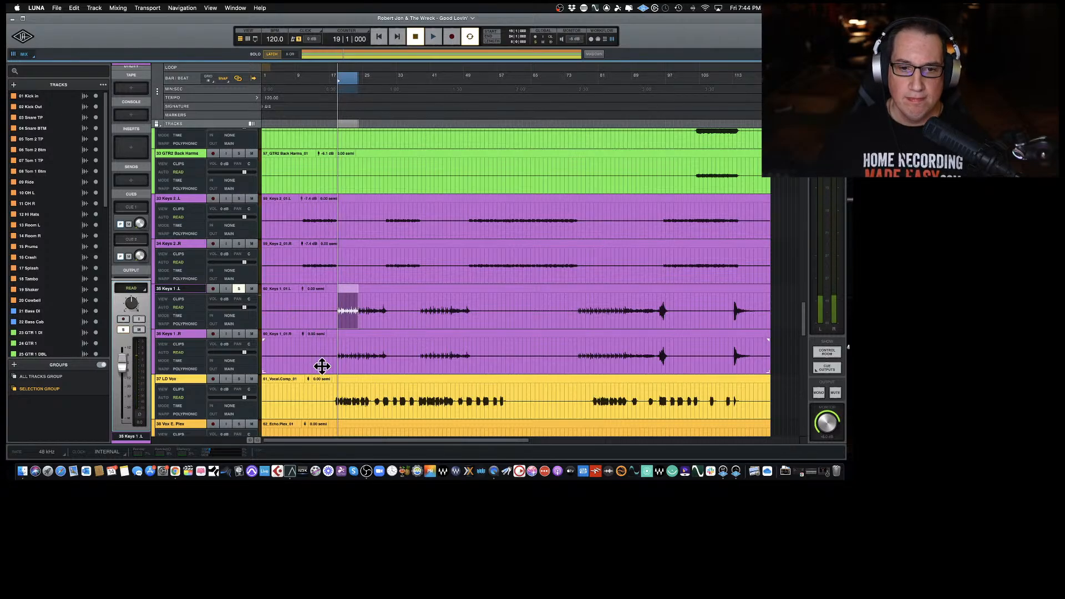
pyautogui.click(324, 321)
pyautogui.keyDown('shift'); pyautogui.click(325, 367); pyautogui.keyUp('shift')
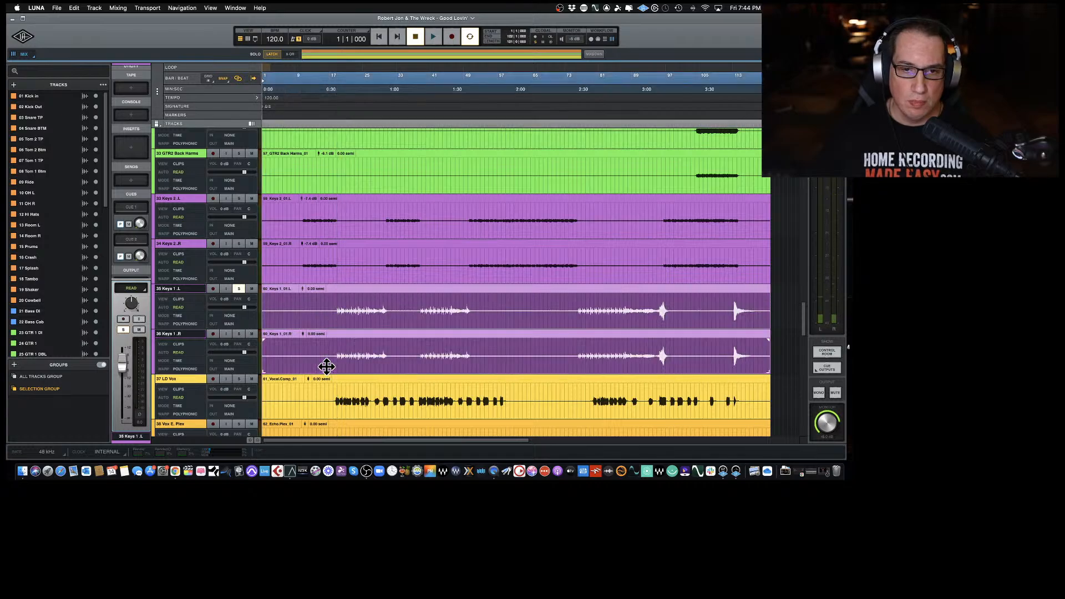
pyautogui.moveTo(301, 287); pyautogui.dragTo(300, 305)
# Solo 37 LD Vox with its first phrase selected, and lower the lead vocal and 38 Vox E. Plex clips together to about -4.7 dB.
pyautogui.scroll(-5, 312, 314)
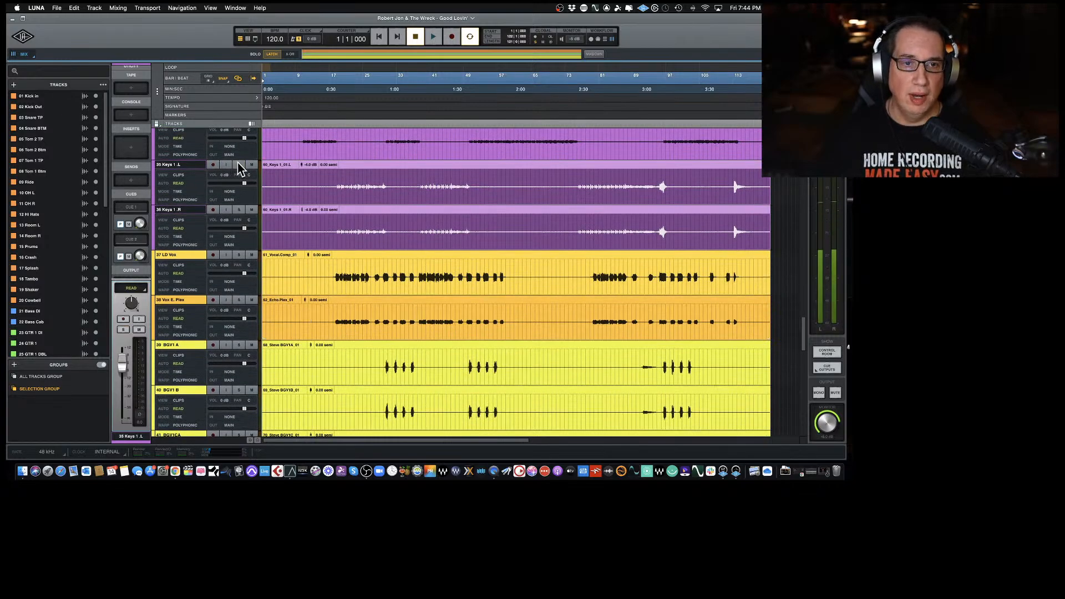
pyautogui.moveTo(336, 278); pyautogui.dragTo(361, 277)
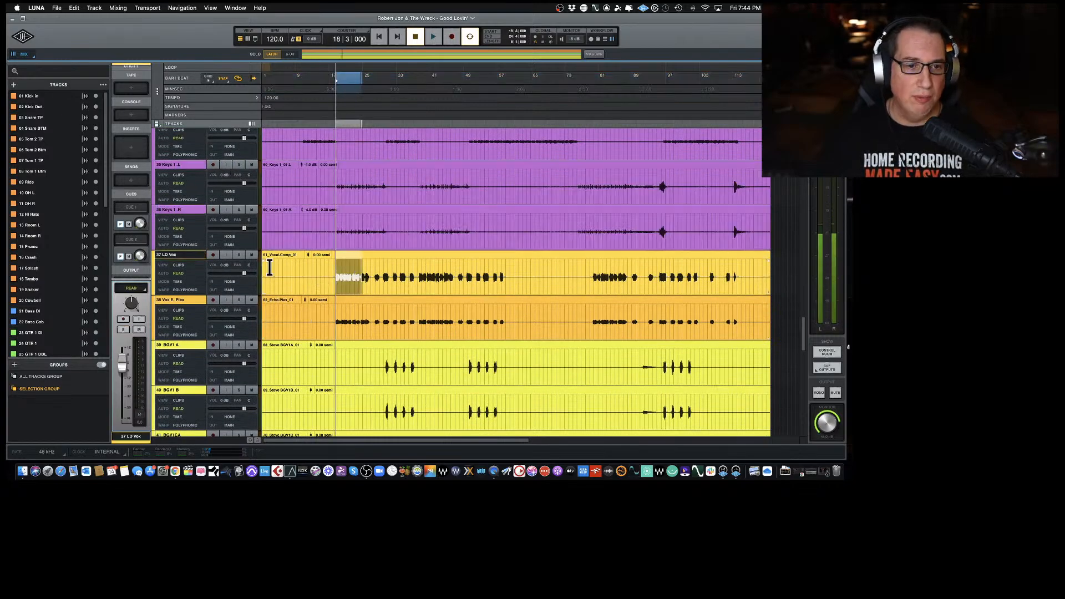
pyautogui.click(240, 256)
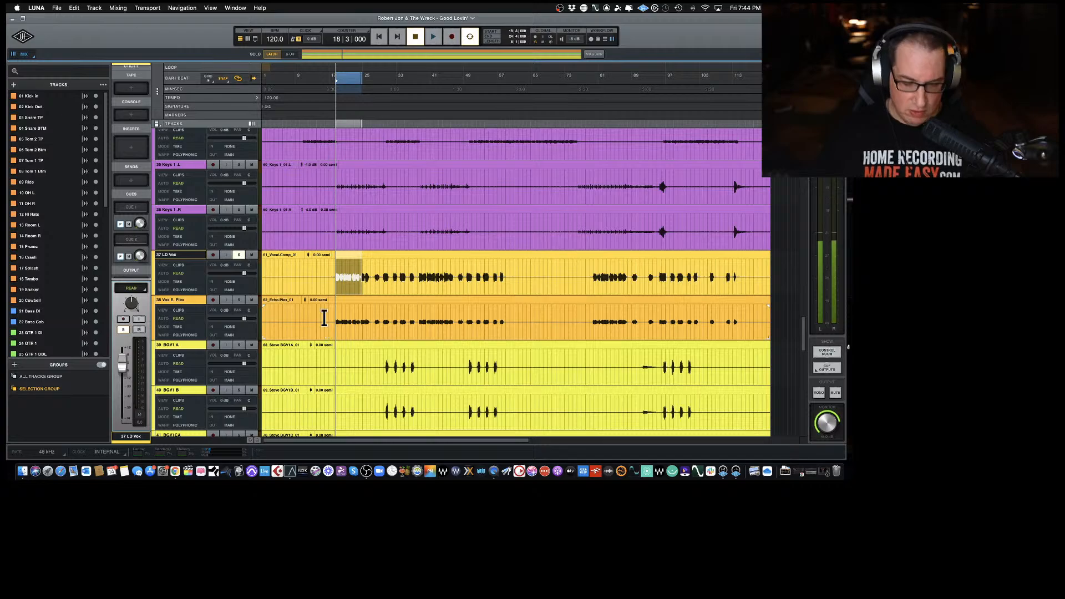
pyautogui.click(319, 291)
pyautogui.keyDown('shift'); pyautogui.click(316, 328); pyautogui.keyUp('shift')
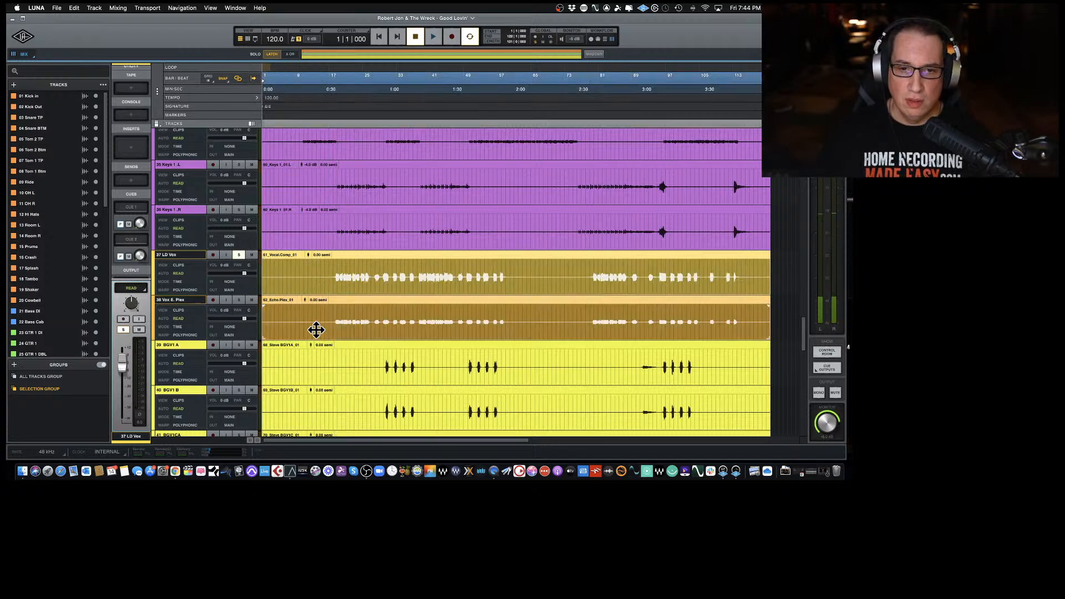
pyautogui.moveTo(307, 256); pyautogui.dragTo(306, 265)
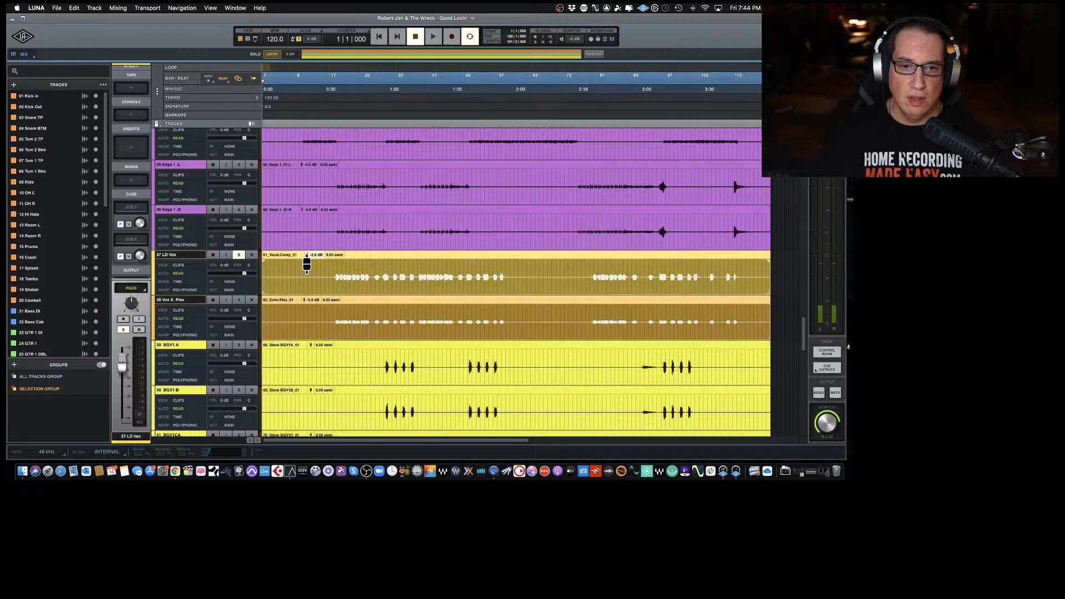
# Select the four BGV1 clips on tracks 39 to 42 together and lower their clip gain to about -6.1 dB.
pyautogui.scroll(-4, 326, 333)
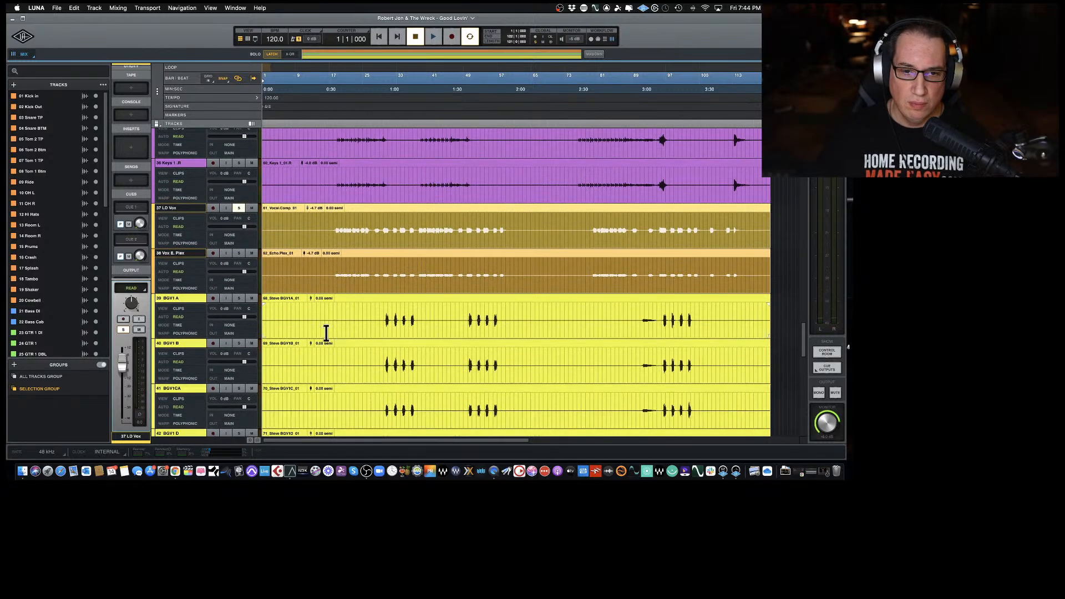
pyautogui.click(343, 274)
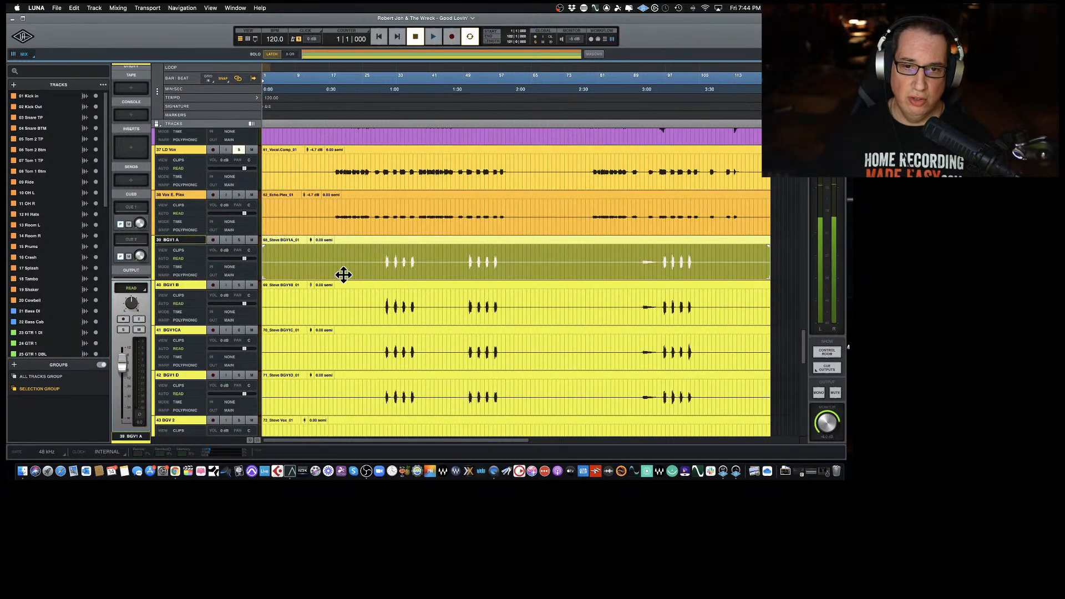
pyautogui.keyDown('shift'); pyautogui.click(349, 311); pyautogui.keyUp('shift')
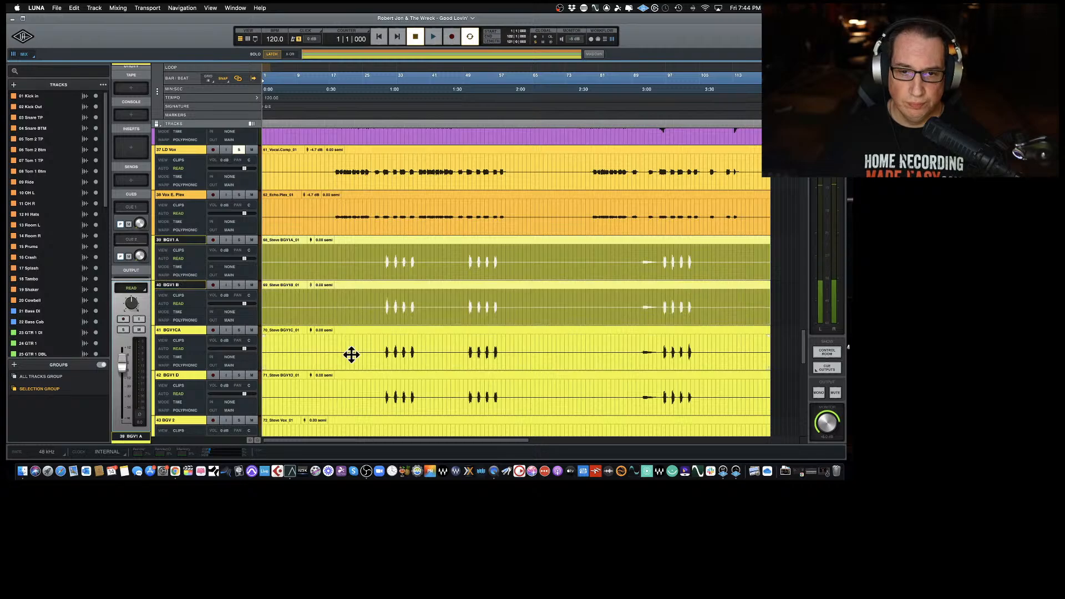
pyautogui.keyDown('shift'); pyautogui.click(350, 364); pyautogui.keyUp('shift')
pyautogui.keyDown('shift'); pyautogui.click(345, 409); pyautogui.keyUp('shift')
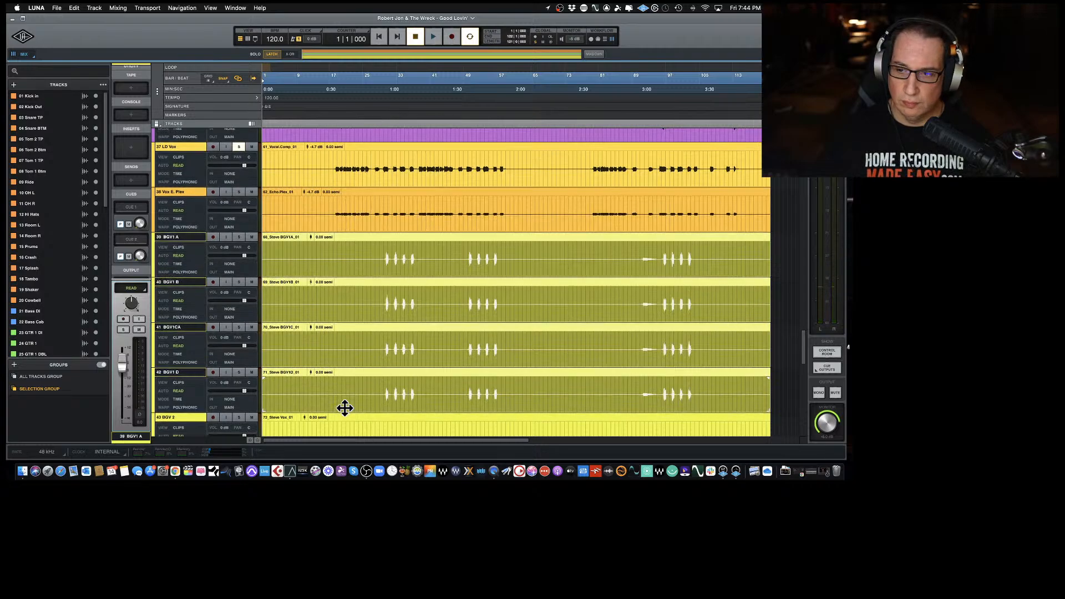
pyautogui.scroll(-1, 345, 404)
pyautogui.moveTo(307, 210); pyautogui.dragTo(305, 224)
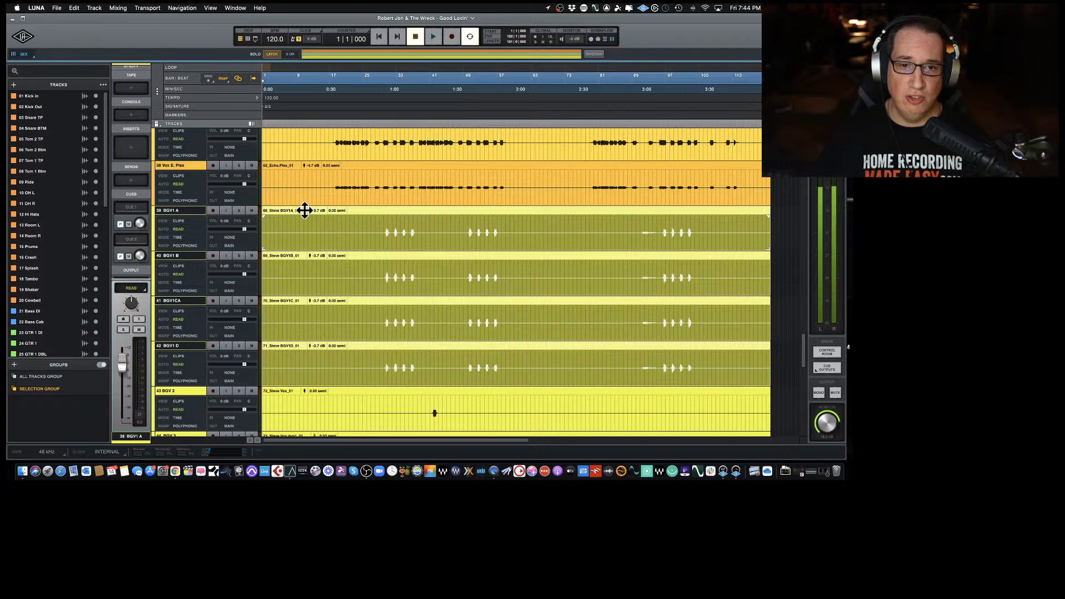
# Select the four background vocal clips on tracks 43 to 46 together and lower their clip gain to about -3.8 dB.
pyautogui.scroll(-8, 335, 287)
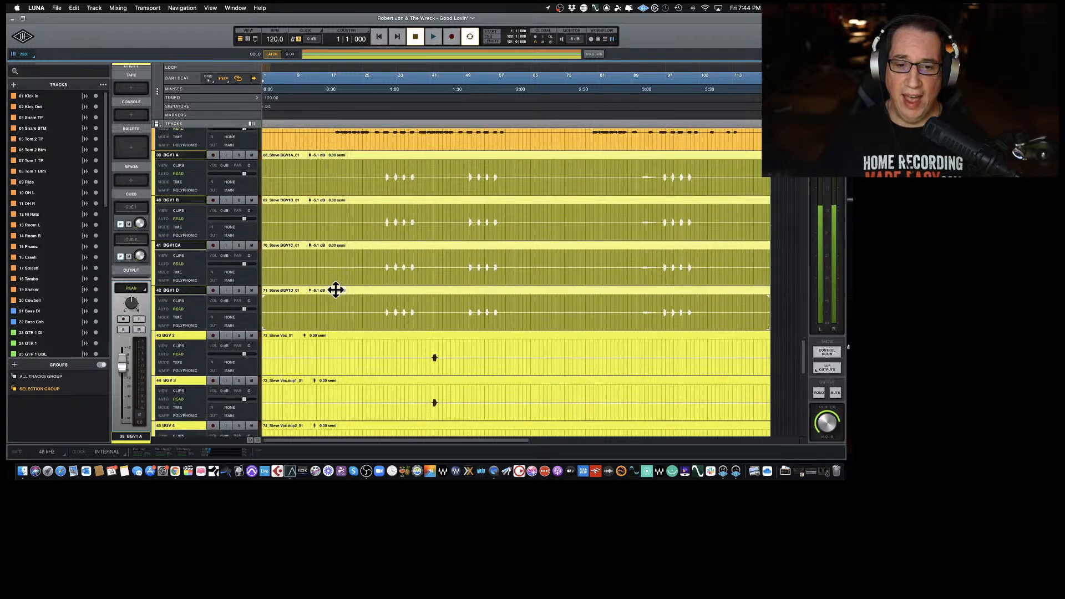
pyautogui.click(346, 264)
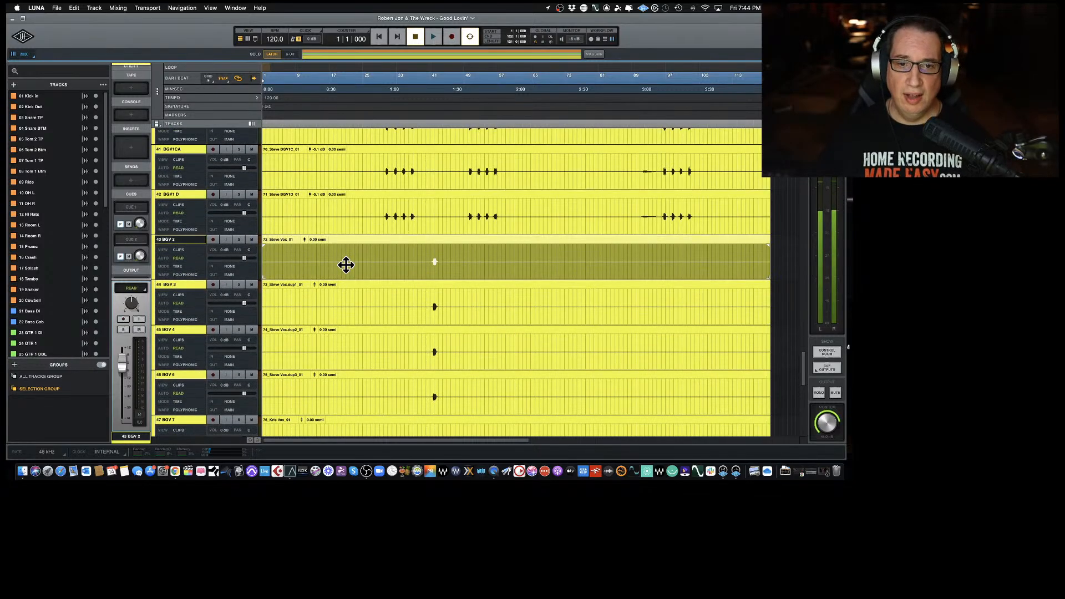
pyautogui.keyDown('shift'); pyautogui.click(344, 316); pyautogui.keyUp('shift')
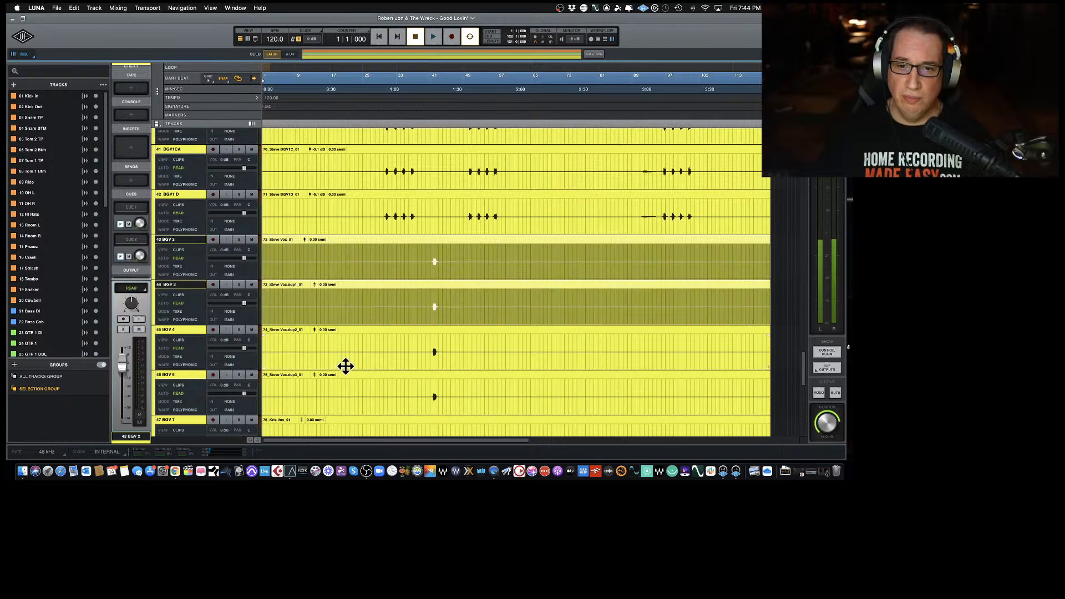
pyautogui.keyDown('shift'); pyautogui.click(347, 362); pyautogui.keyUp('shift')
pyautogui.keyDown('shift'); pyautogui.click(354, 411); pyautogui.keyUp('shift')
pyautogui.scroll(-4, 356, 411)
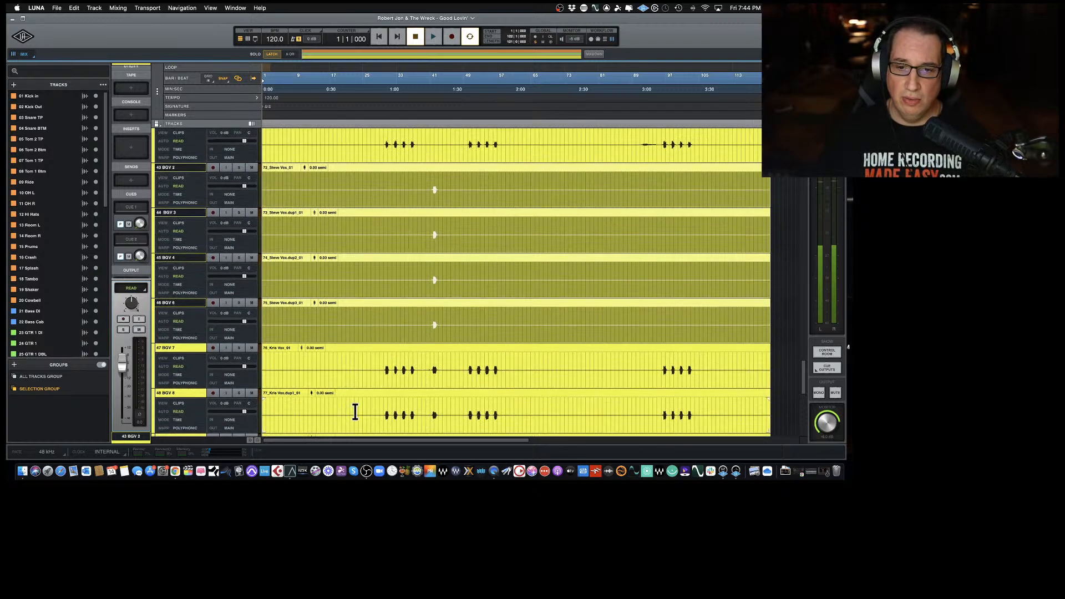
pyautogui.moveTo(303, 167); pyautogui.dragTo(302, 180)
# Select the six background vocal clips from 47 BGV 7 to 52 BGV 12 together and lower their clip gain to about -5.1 dB.
pyautogui.scroll(-4, 326, 249)
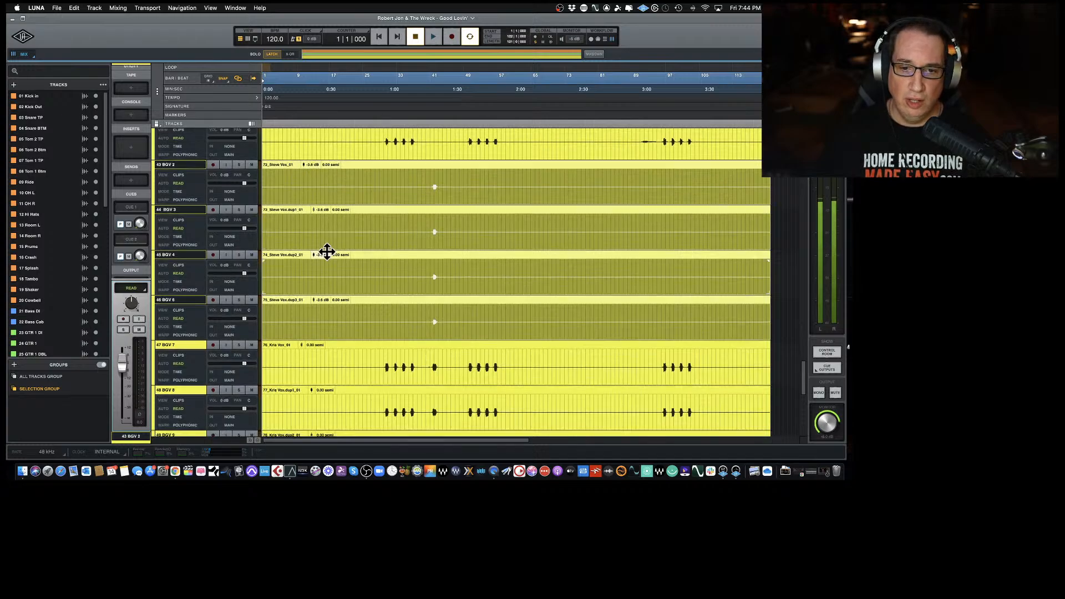
pyautogui.click(338, 302)
pyautogui.keyDown('shift'); pyautogui.click(345, 345); pyautogui.keyUp('shift')
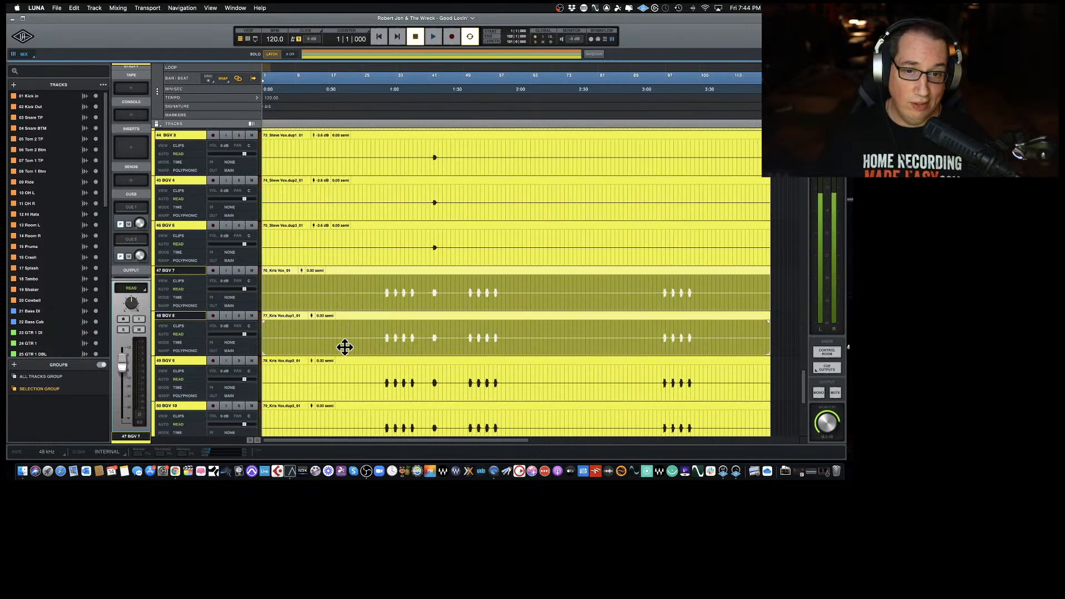
pyautogui.keyDown('shift'); pyautogui.click(345, 400); pyautogui.keyUp('shift')
pyautogui.scroll(-3, 345, 398)
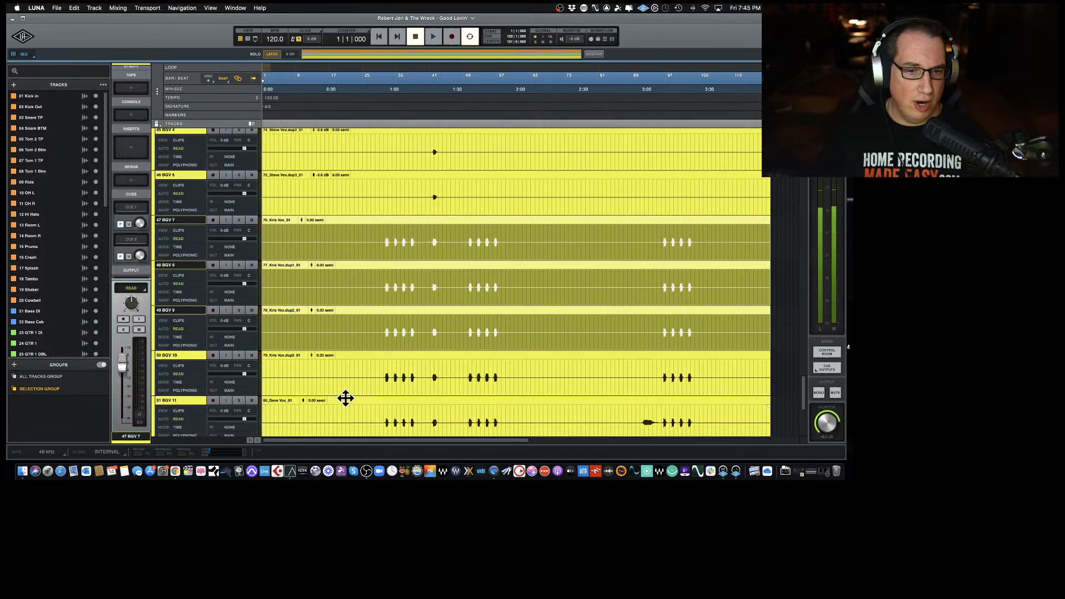
pyautogui.keyDown('shift'); pyautogui.click(346, 391); pyautogui.keyUp('shift')
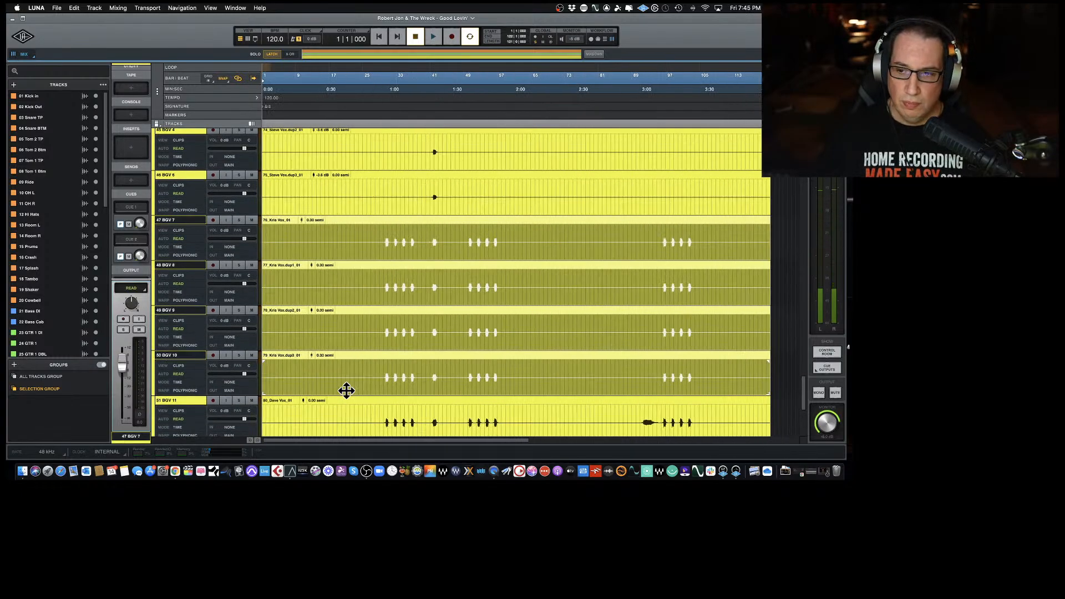
pyautogui.scroll(-3, 346, 391)
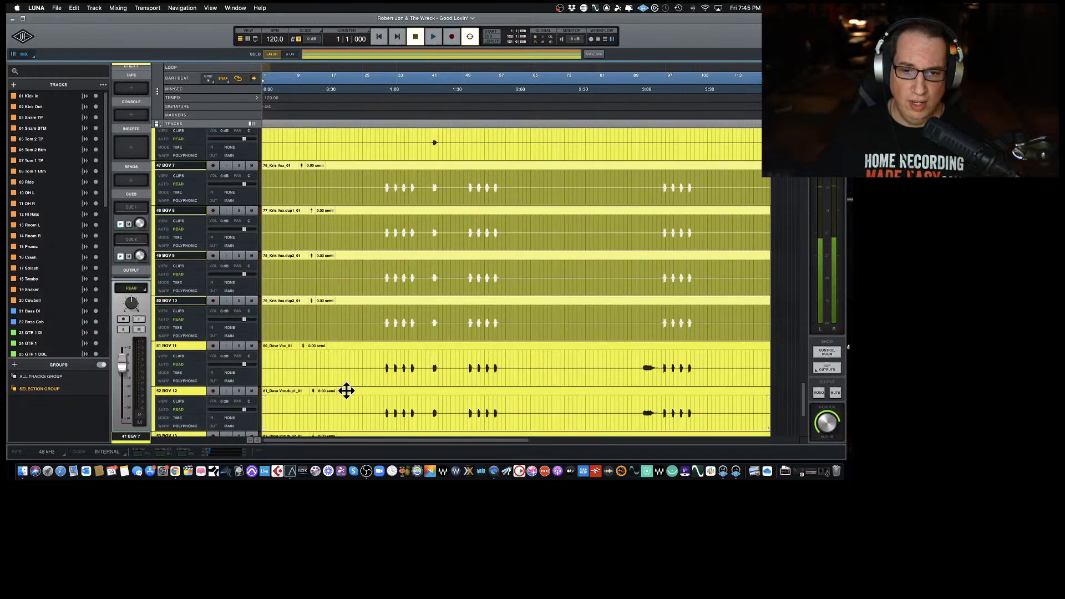
pyautogui.keyDown('shift'); pyautogui.click(352, 375); pyautogui.keyUp('shift')
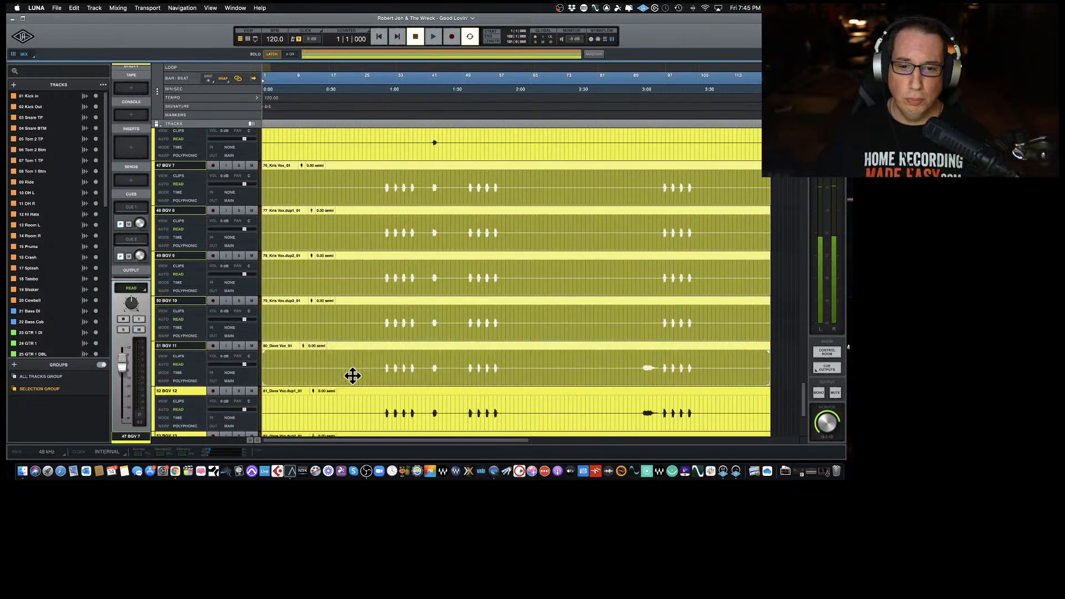
pyautogui.keyDown('shift'); pyautogui.click(354, 417); pyautogui.keyUp('shift')
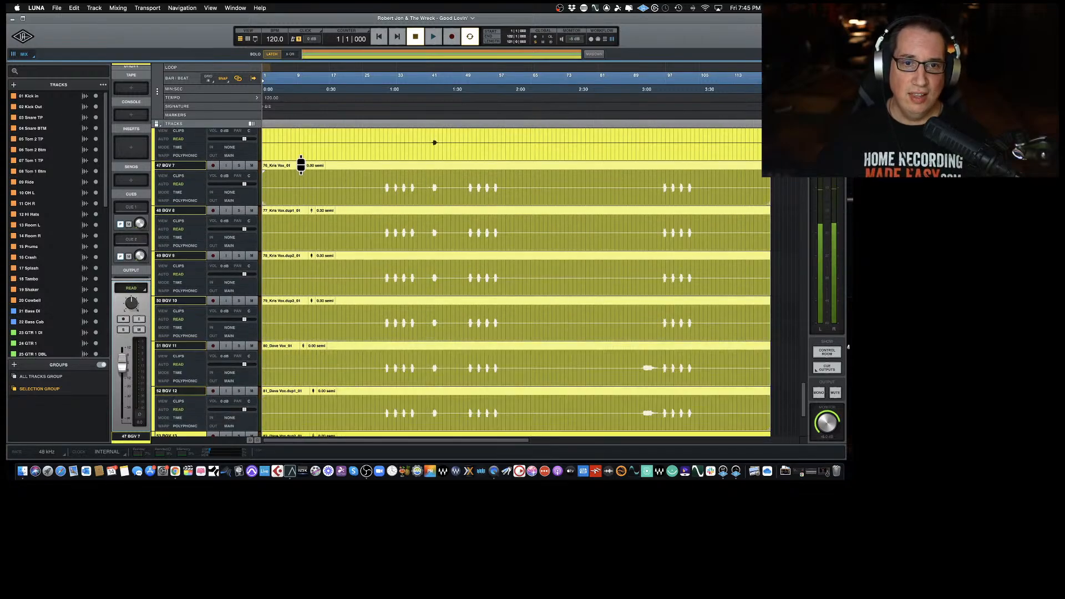
pyautogui.moveTo(300, 164); pyautogui.dragTo(297, 188)
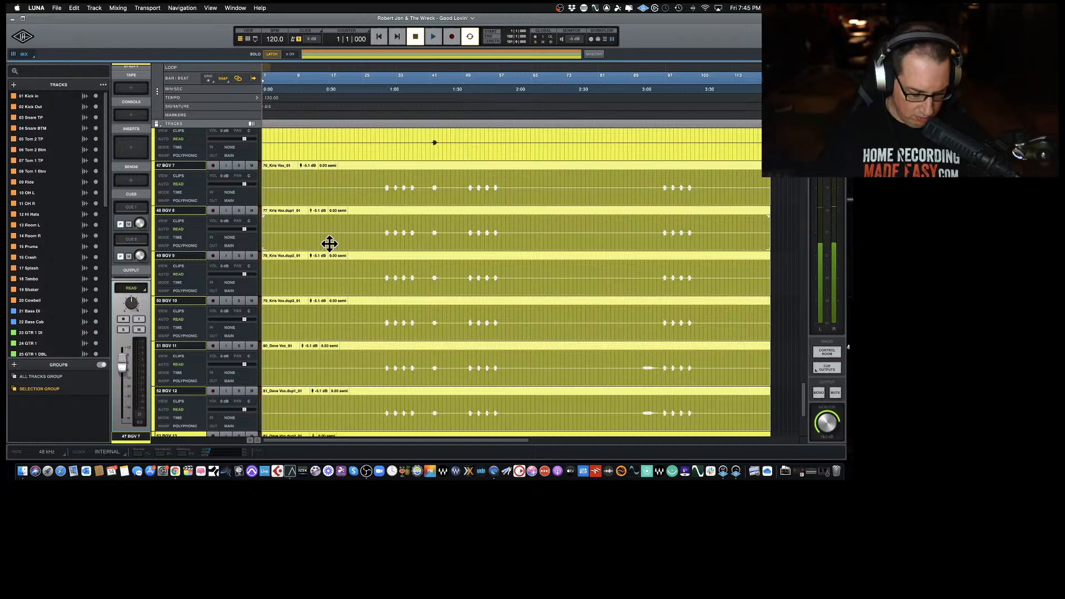
# Select the background vocal clips on tracks 53 BGV 13 and 54 BGV 14 together and lower their clip gain to about -5.4 dB.
pyautogui.scroll(3, 330, 243)
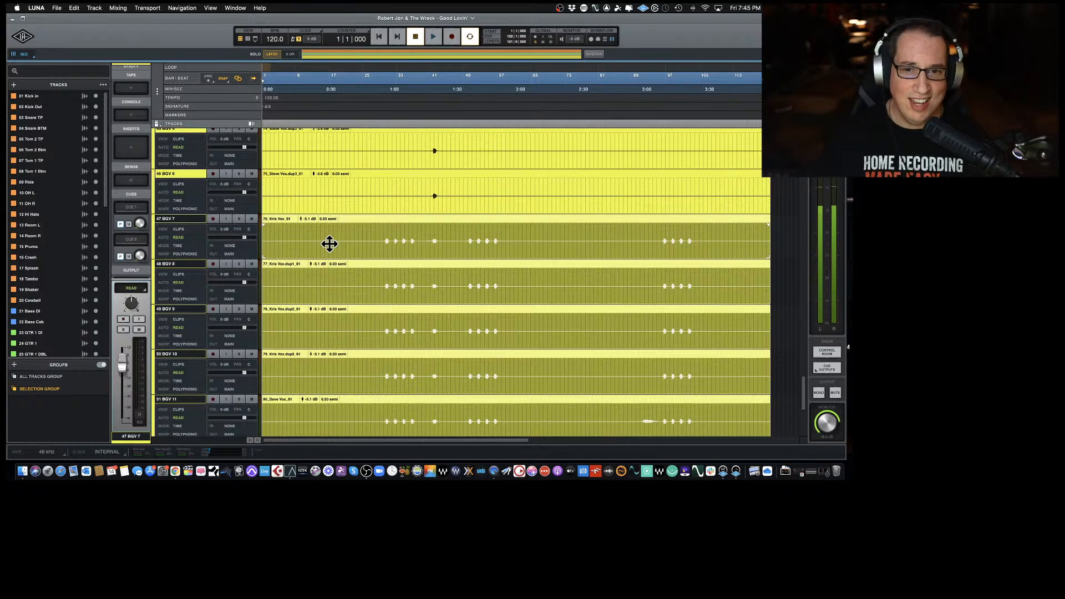
pyautogui.scroll(-10, 330, 244)
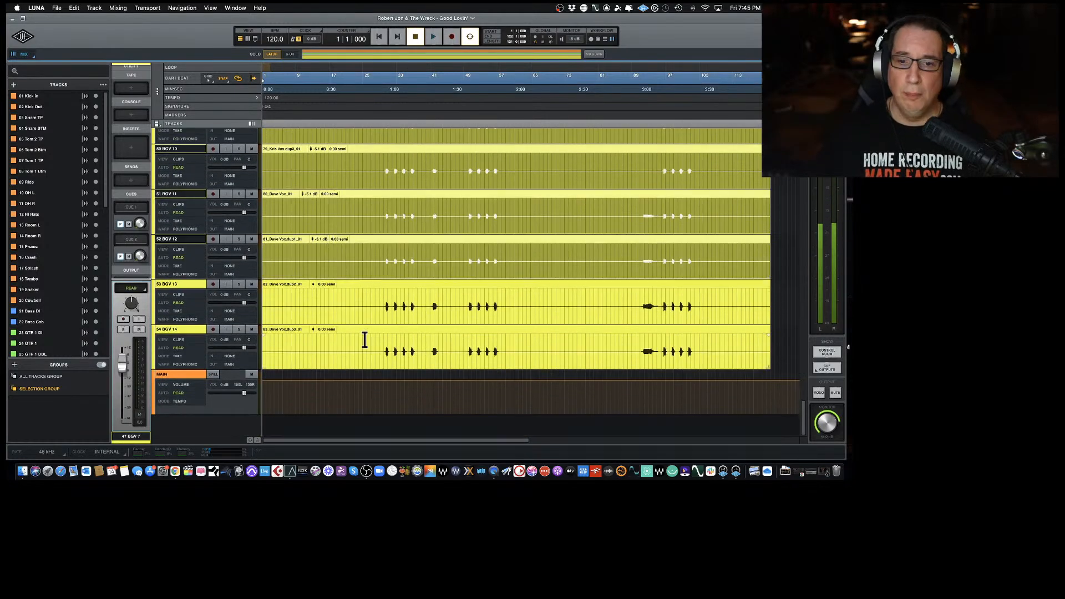
pyautogui.click(362, 320)
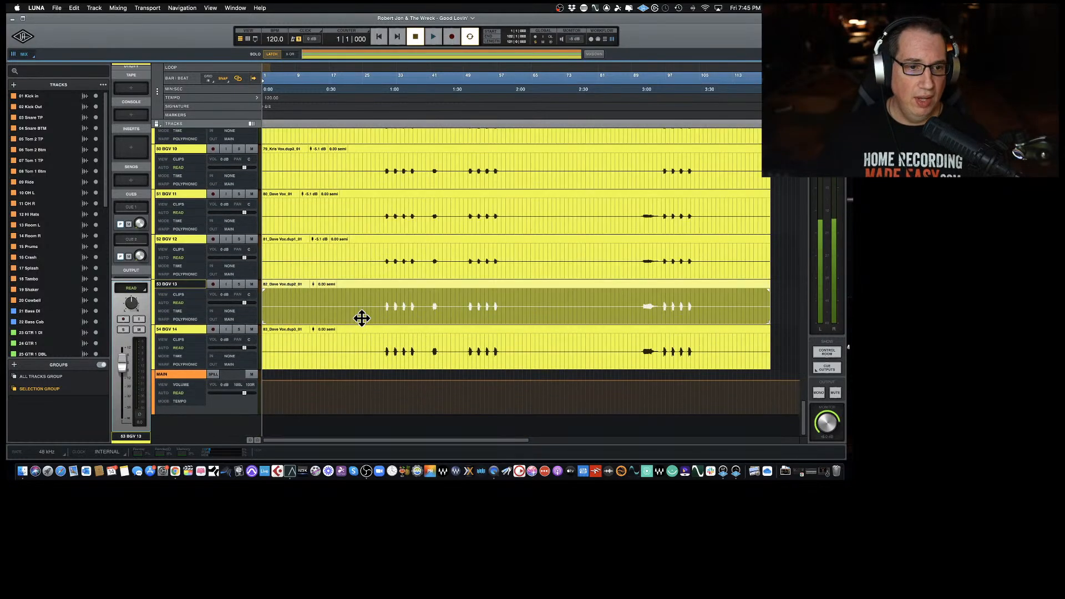
pyautogui.keyDown('shift'); pyautogui.click(362, 362); pyautogui.keyUp('shift')
pyautogui.moveTo(311, 284); pyautogui.dragTo(312, 290)
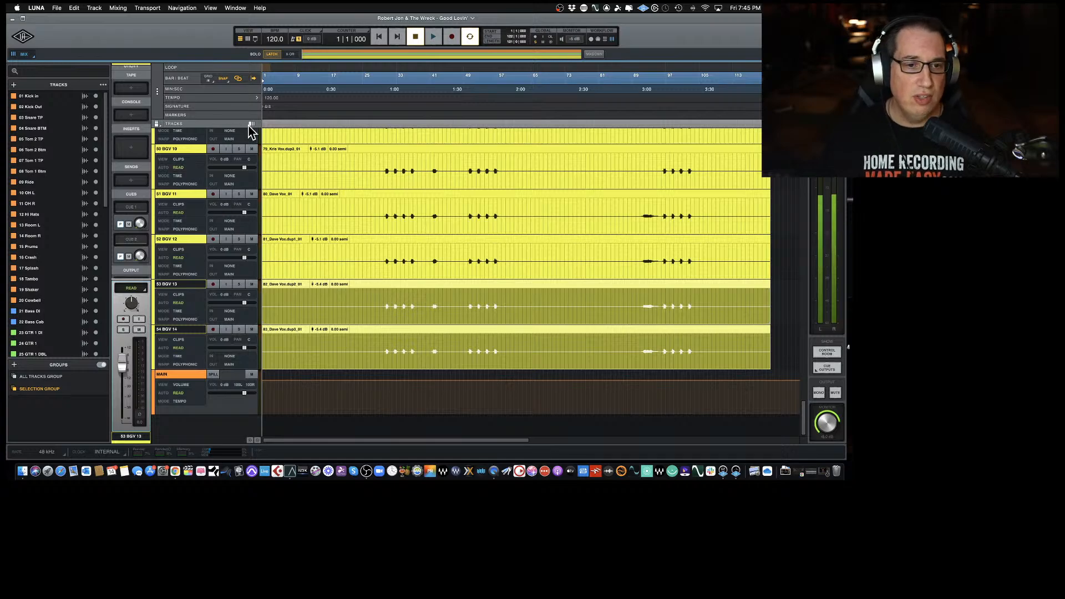
# Switch to the mixer view and pull the MAIN output fader down.
pyautogui.press('super+equal')
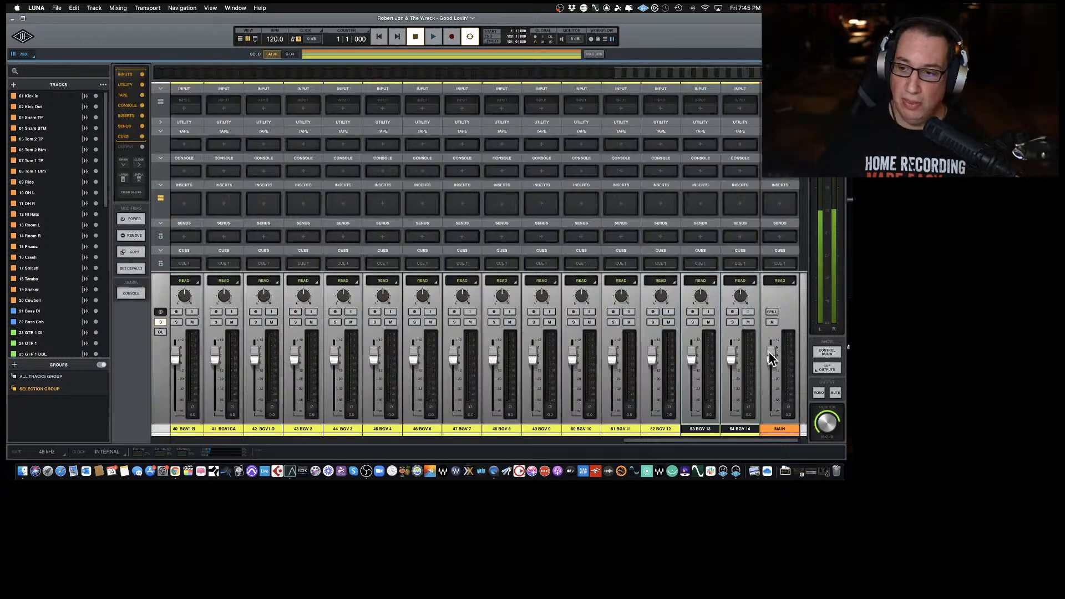
pyautogui.moveTo(770, 356); pyautogui.dragTo(768, 374)
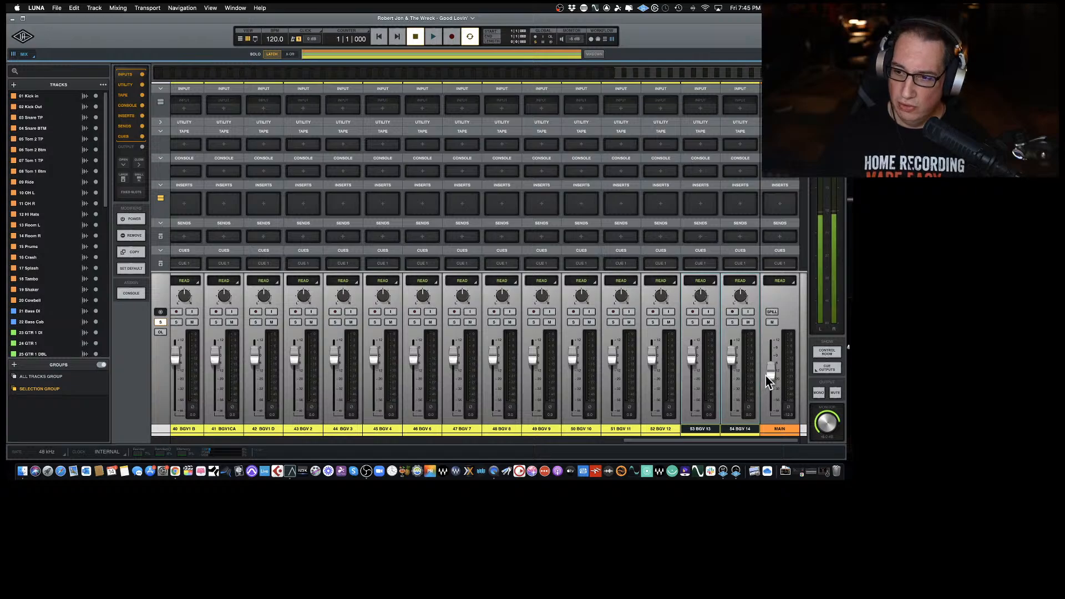
pyautogui.moveTo(768, 375); pyautogui.dragTo(768, 378)
# Play the song from the start and check the channel meters across the mixer, from 01 Kick In to the MAIN output.
pyautogui.press('space')
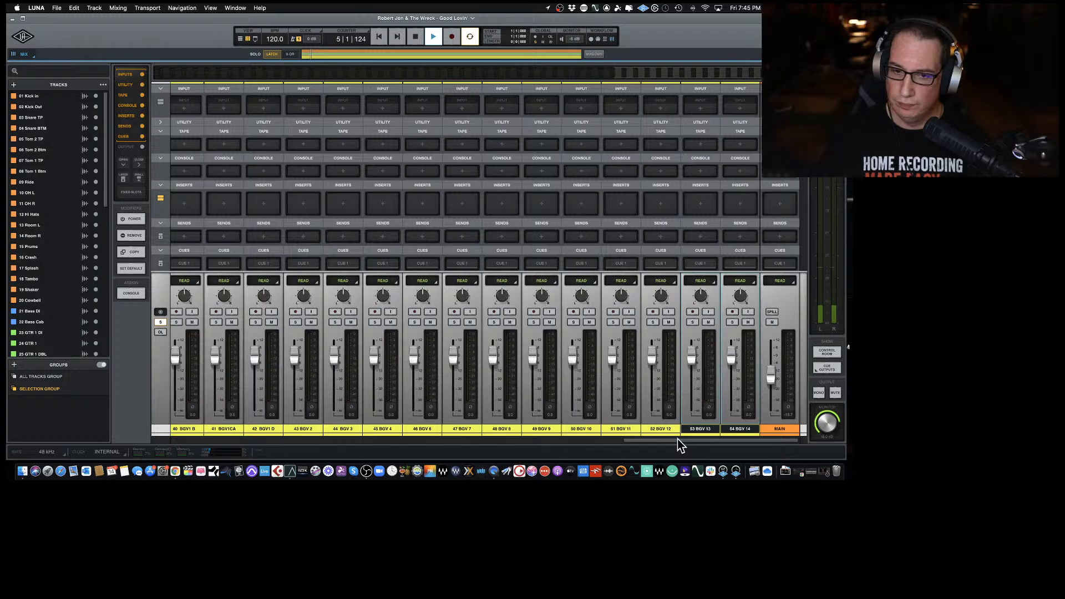
pyautogui.moveTo(677, 438); pyautogui.dragTo(219, 415)
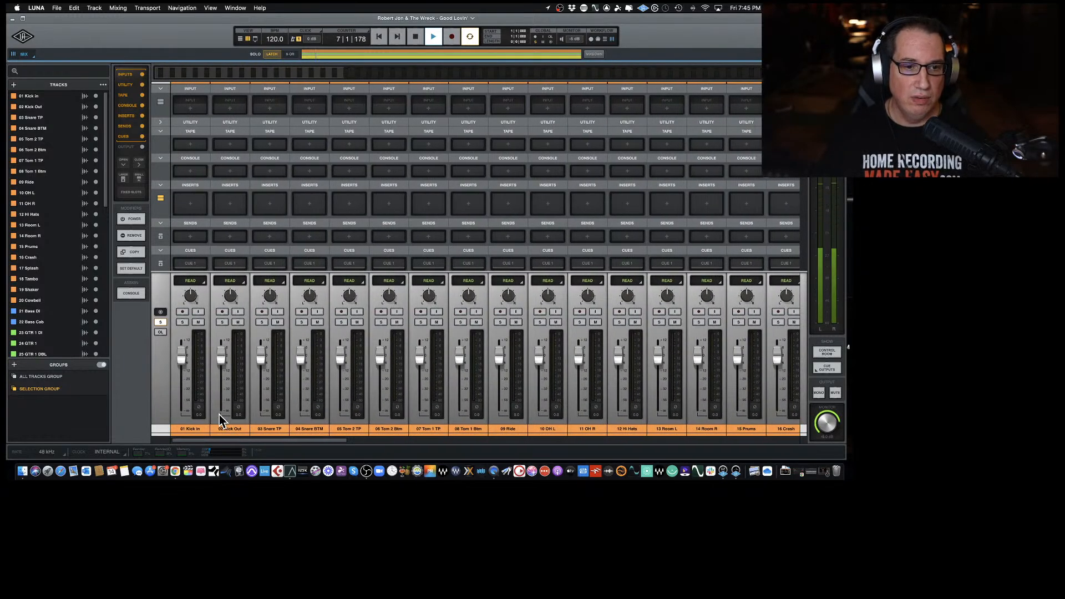
pyautogui.press('space')
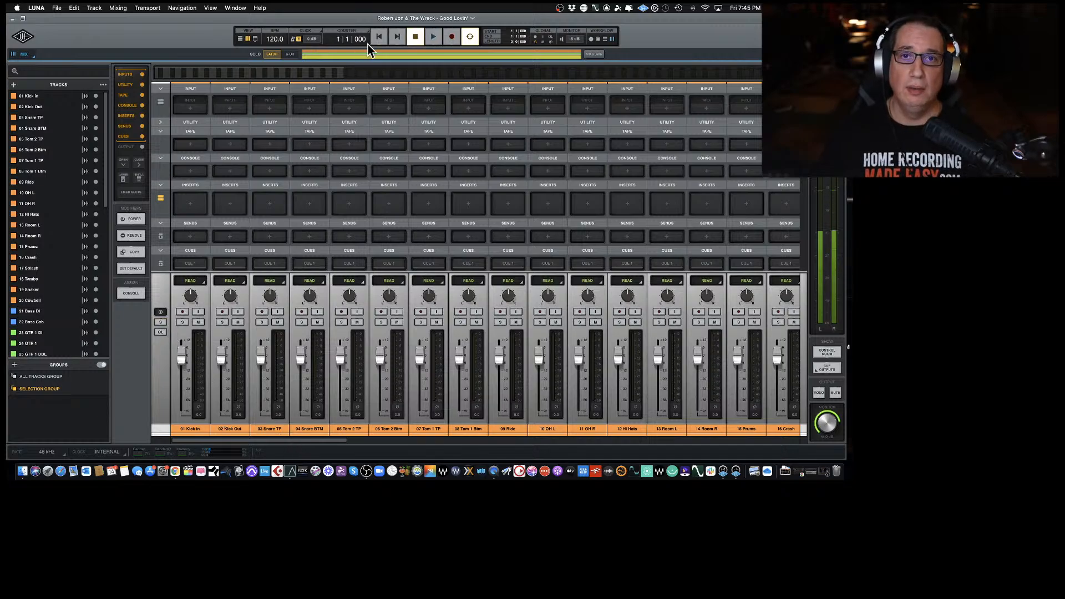
pyautogui.press('space')
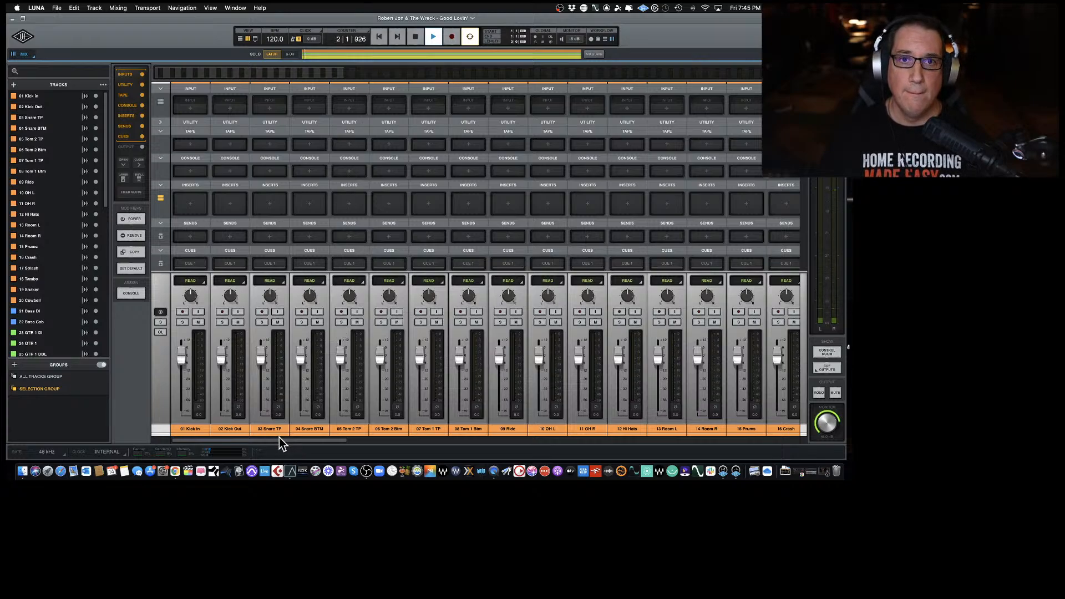
pyautogui.moveTo(288, 438); pyautogui.dragTo(753, 469)
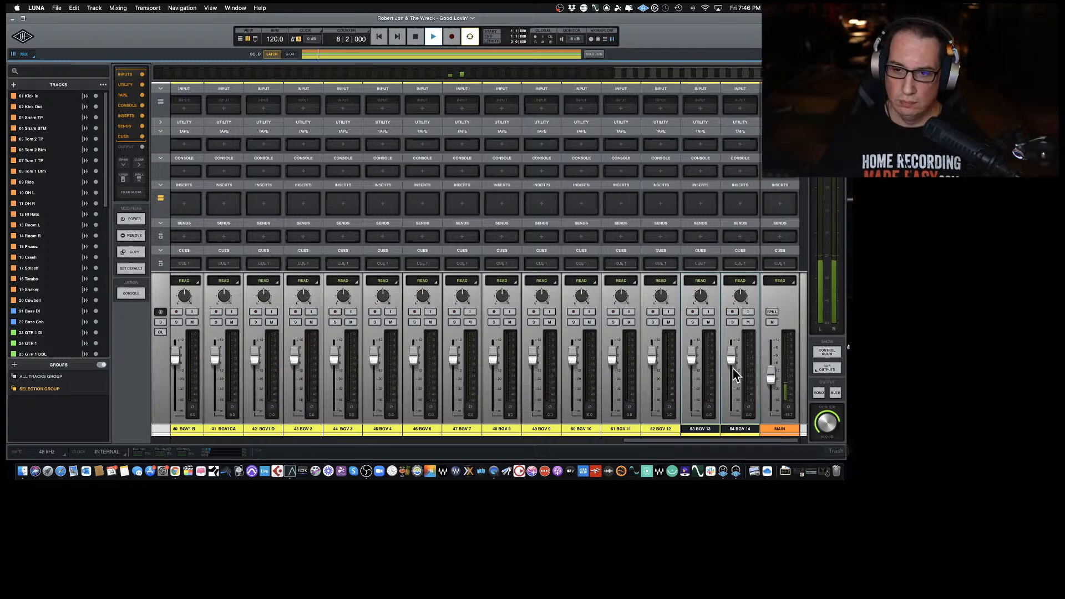
pyautogui.moveTo(648, 440); pyautogui.dragTo(442, 429)
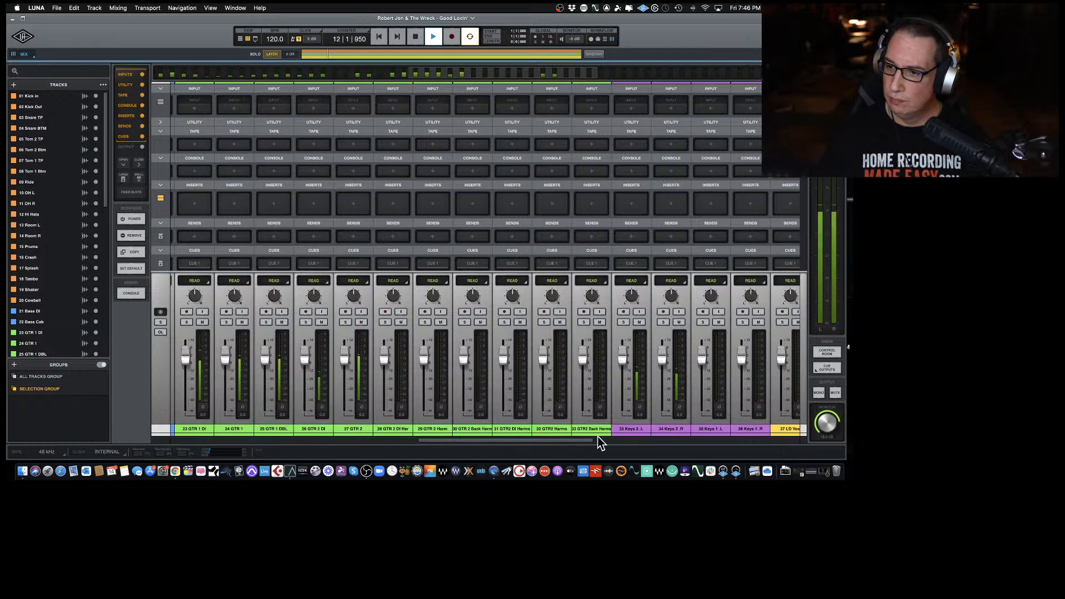
pyautogui.moveTo(585, 441); pyautogui.dragTo(804, 448)
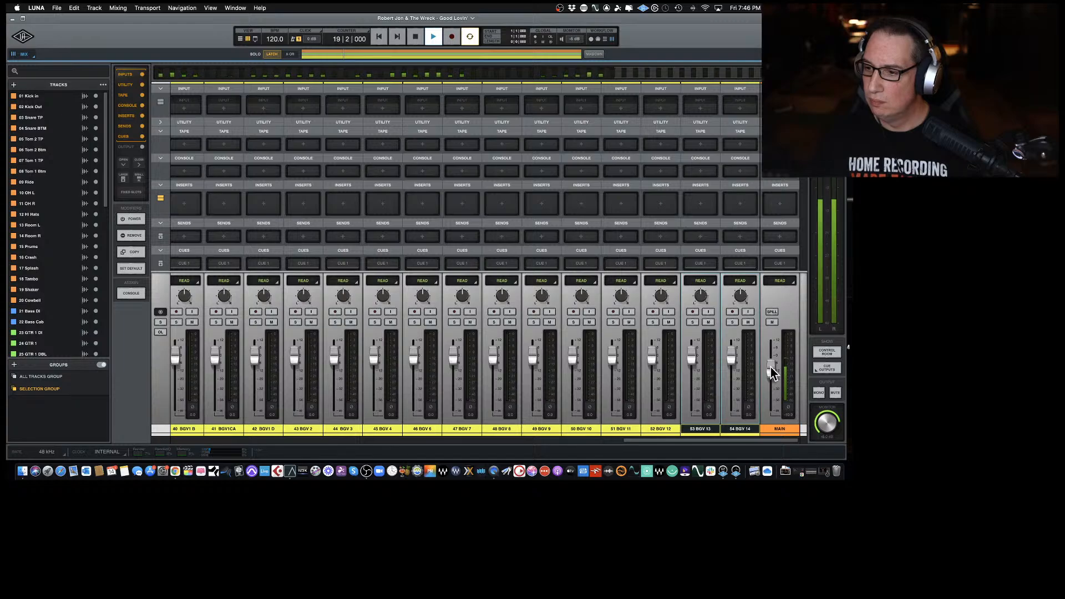
pyautogui.moveTo(704, 442); pyautogui.dragTo(212, 464)
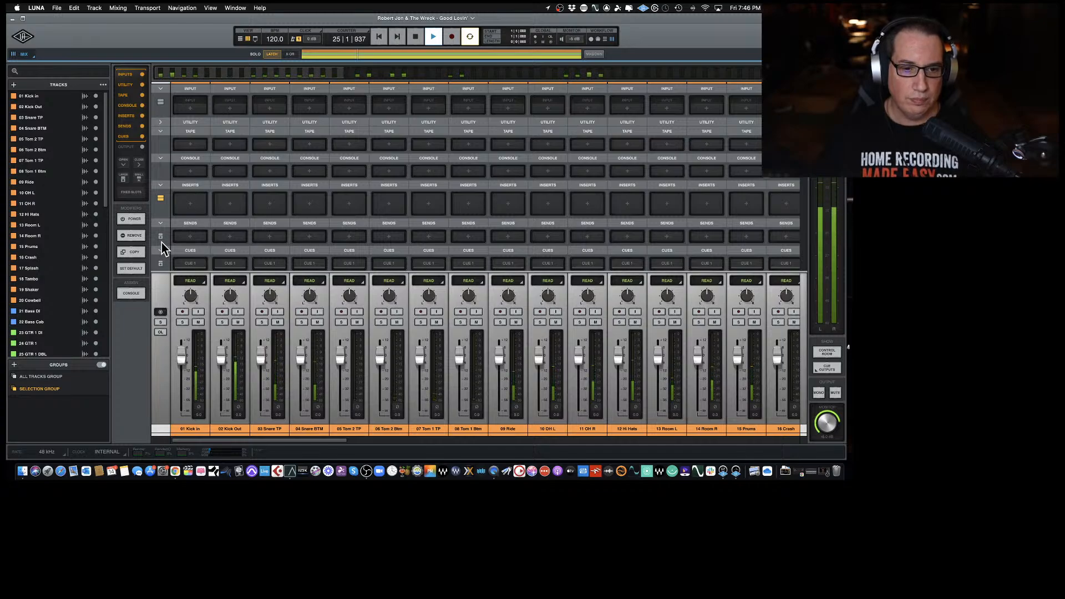
# Return to the timeline view and review the clips from the drums through to the background vocals during playback.
pyautogui.press('super+equal')
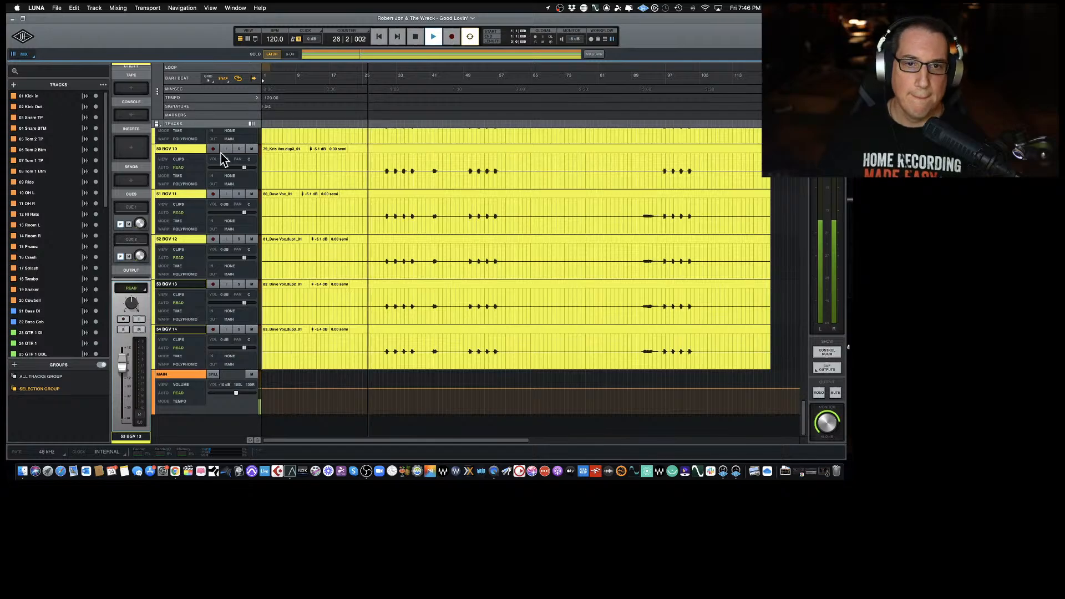
pyautogui.scroll(15, 283, 239)
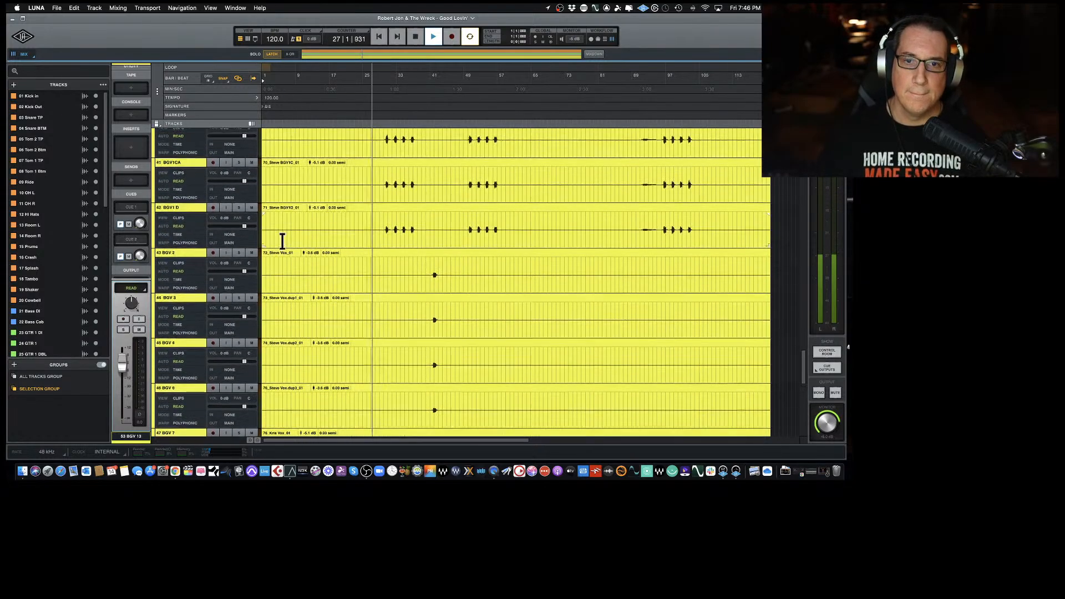
pyautogui.scroll(10, 283, 240)
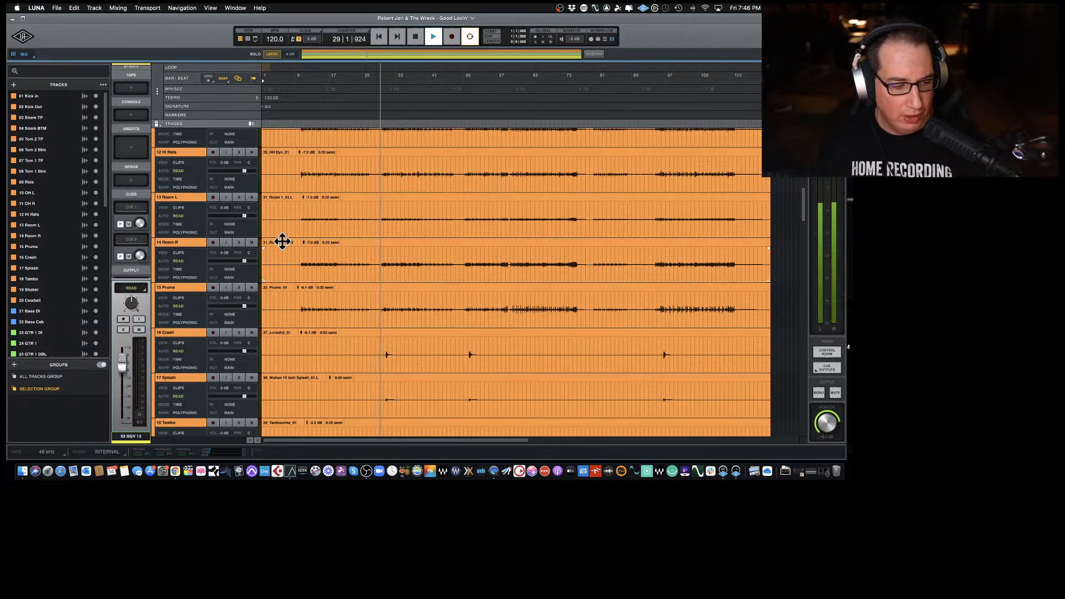
pyautogui.scroll(8, 319, 242)
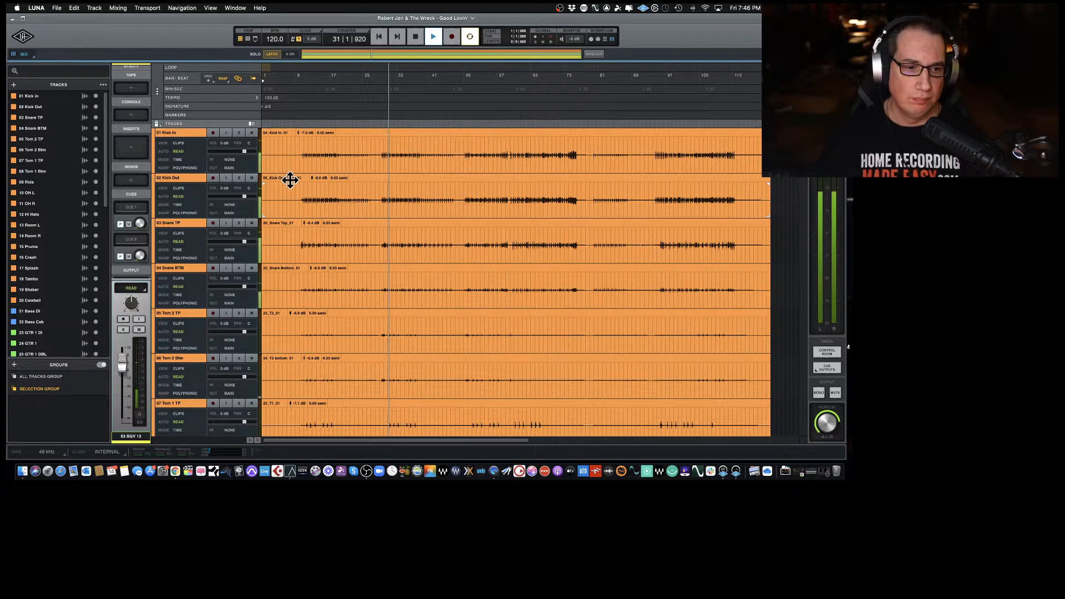
pyautogui.scroll(-4, 335, 226)
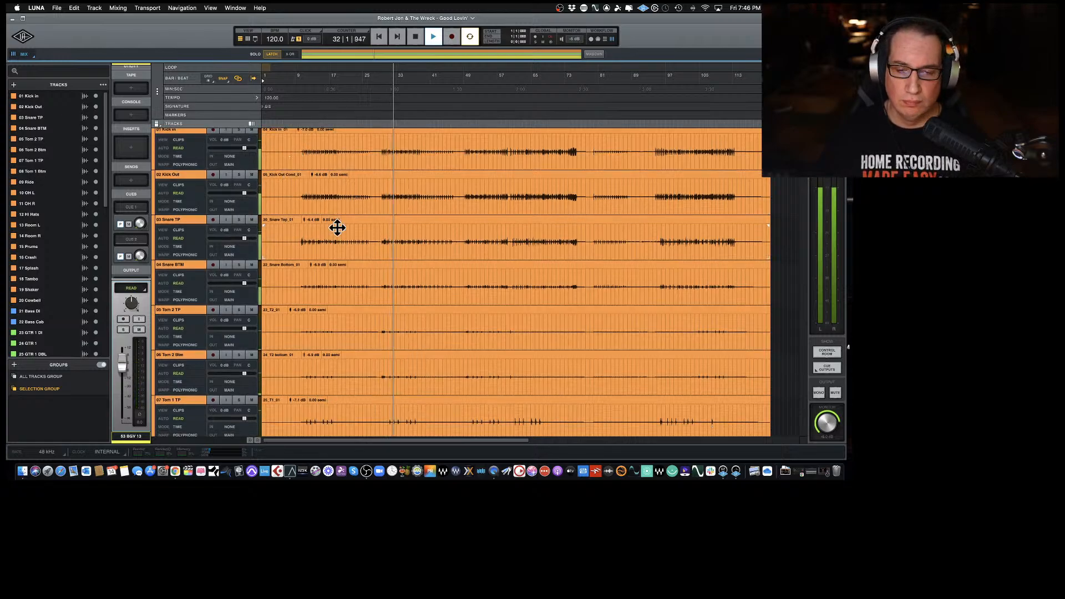
pyautogui.scroll(-12, 337, 227)
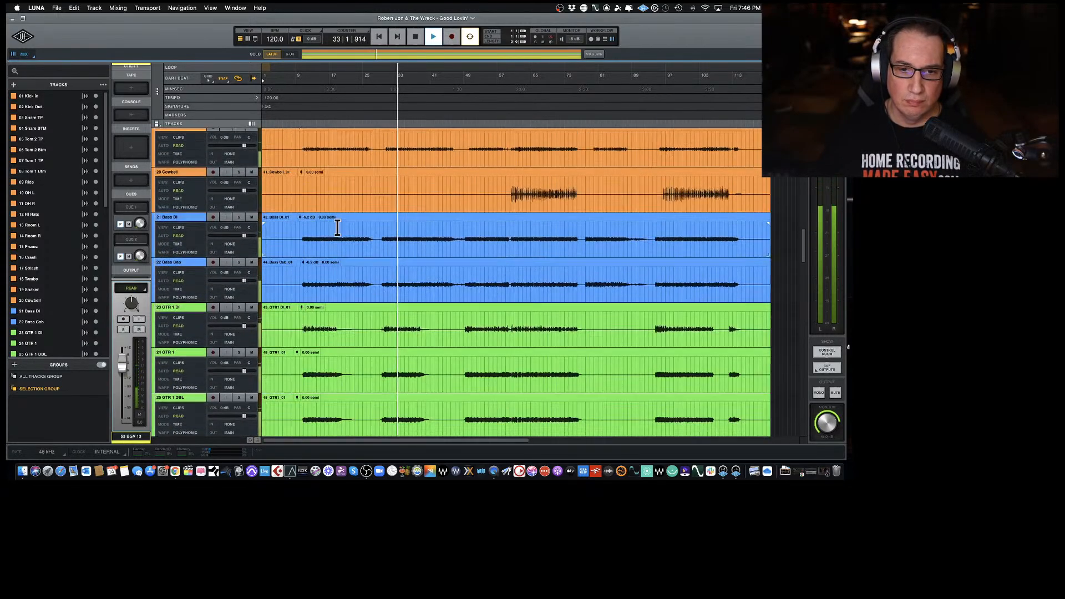
pyautogui.scroll(-10, 337, 227)
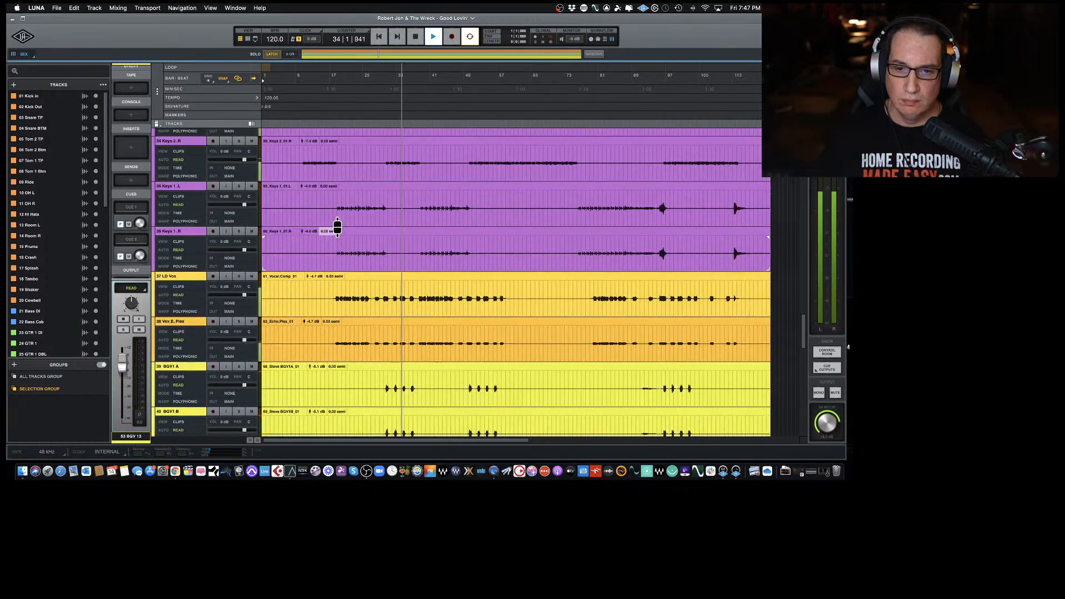
pyautogui.scroll(-2, 336, 228)
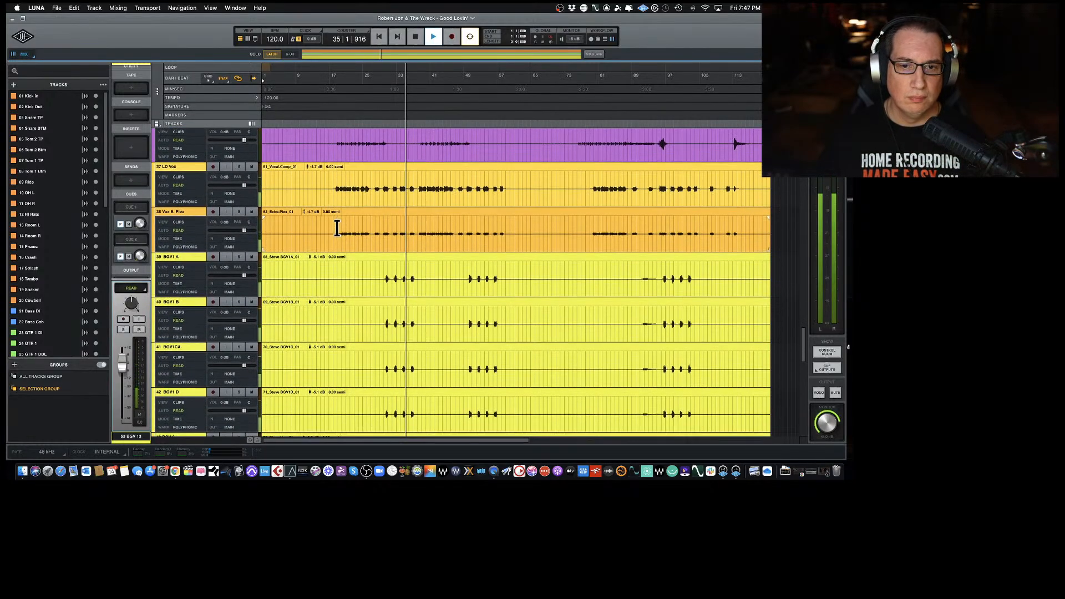
# Stop playback, select the four BGV1 clips on tracks 39 to 42 together, and lower their clip gain to about -8.0 dB.
pyautogui.click(305, 288)
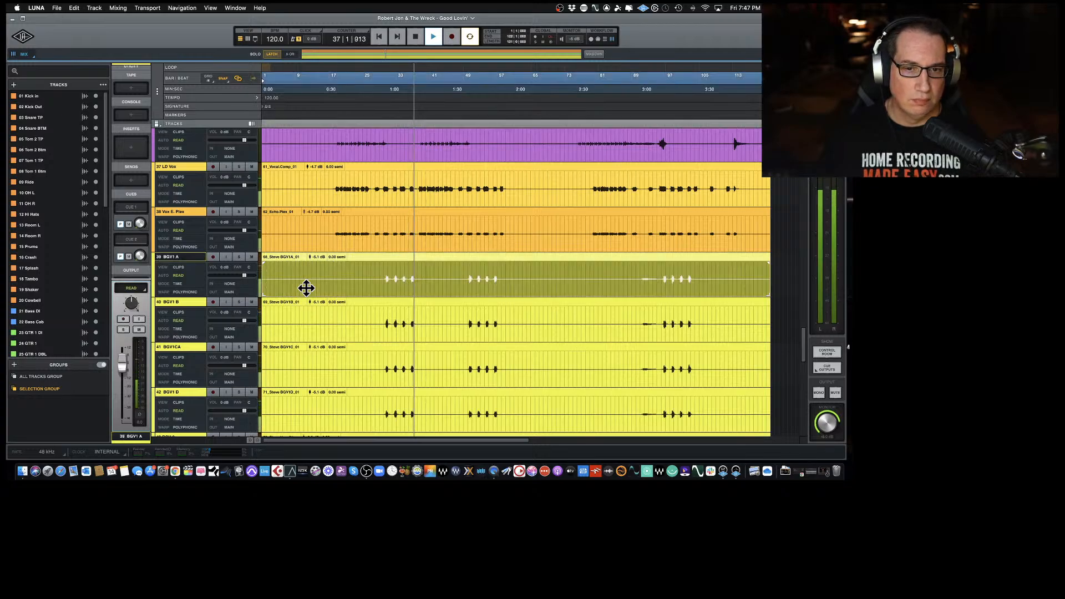
pyautogui.press('space')
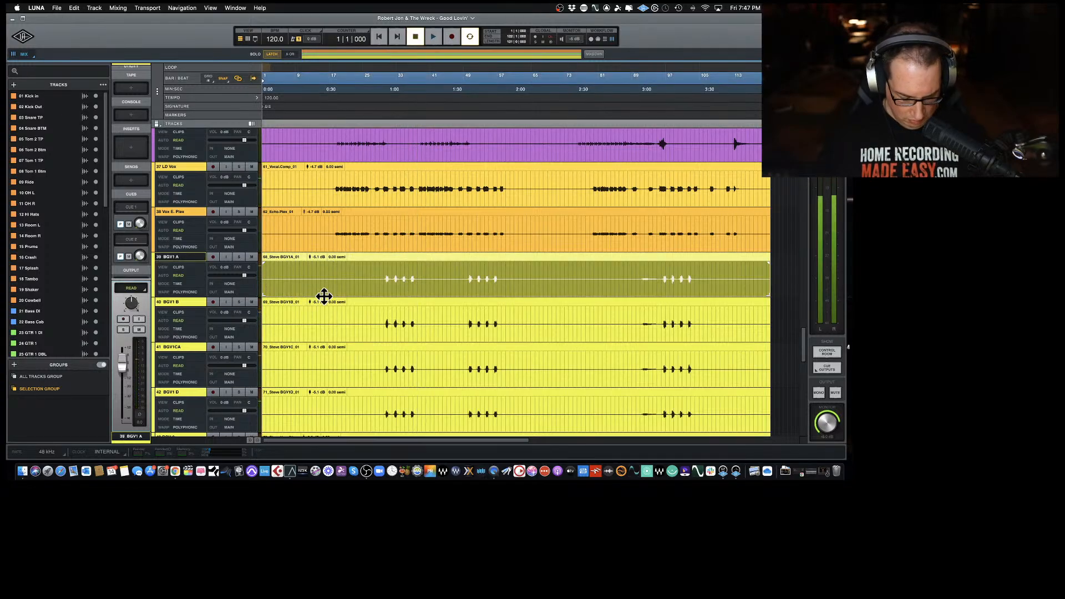
pyautogui.keyDown('shift'); pyautogui.click(355, 332); pyautogui.keyUp('shift')
pyautogui.keyDown('shift'); pyautogui.click(362, 375); pyautogui.keyUp('shift')
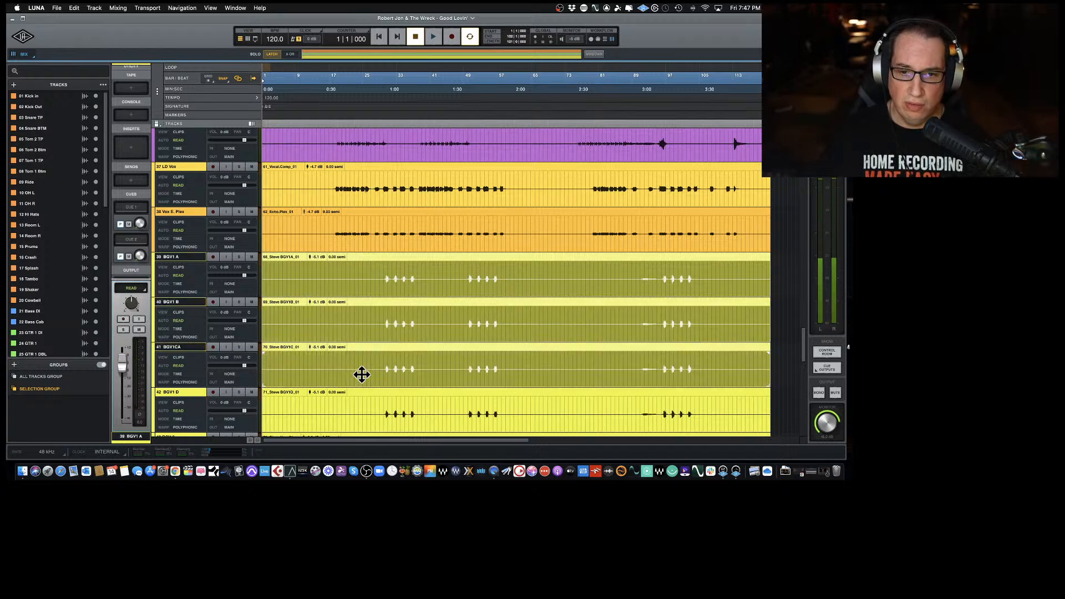
pyautogui.scroll(-2, 362, 375)
pyautogui.scroll(-3, 367, 366)
pyautogui.keyDown('shift'); pyautogui.click(373, 348); pyautogui.keyUp('shift')
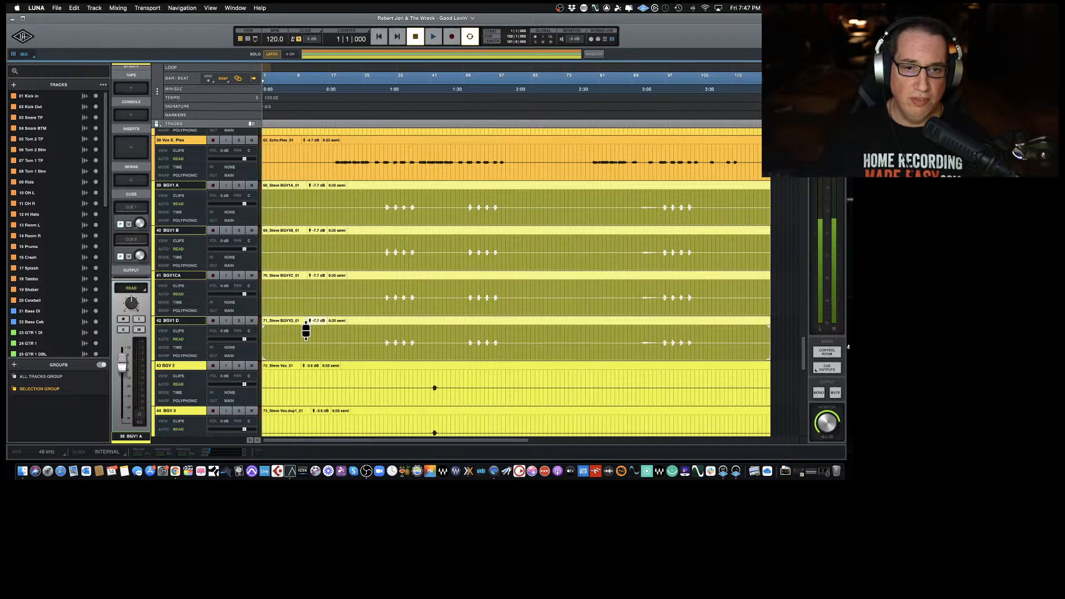
pyautogui.moveTo(306, 331); pyautogui.dragTo(305, 333)
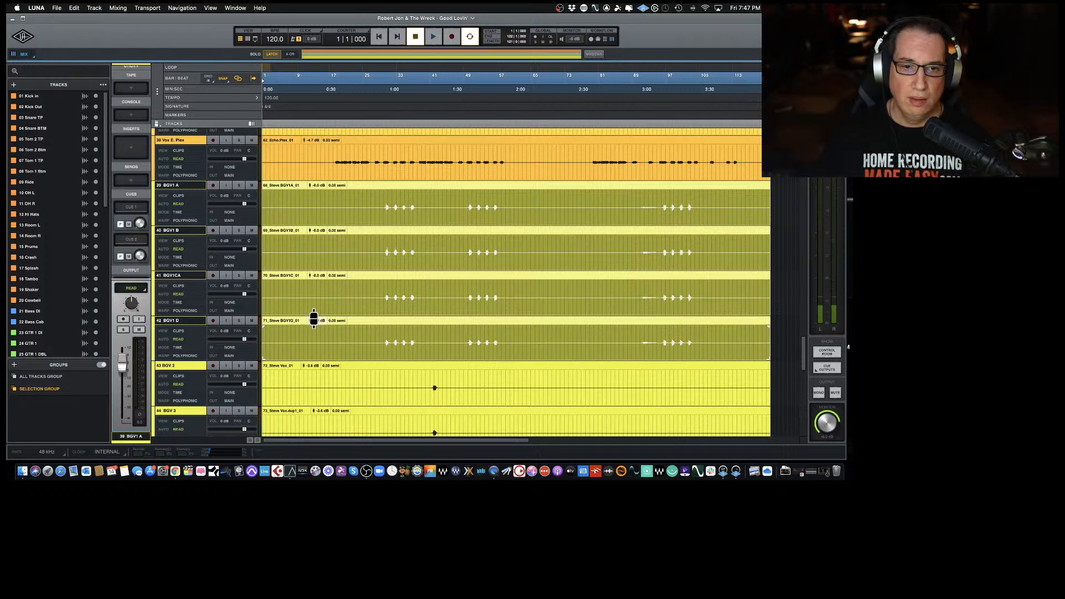
# Play from bar 30, reselect the four BGV1 clips on tracks 39 to 42, and lower their clip gain to about -10.1 dB.
pyautogui.click(383, 200)
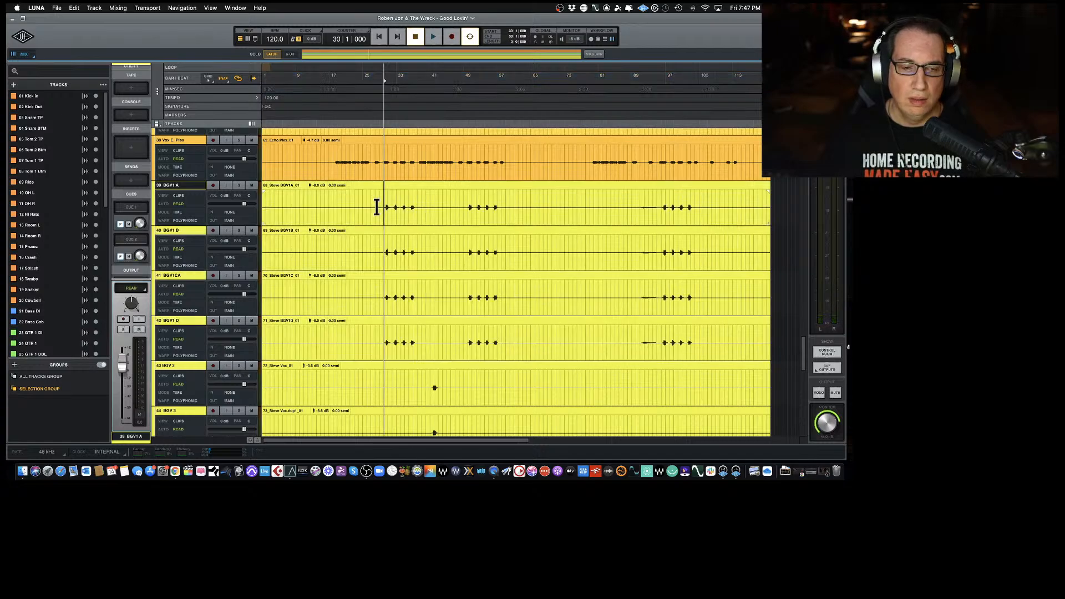
pyautogui.press('space')
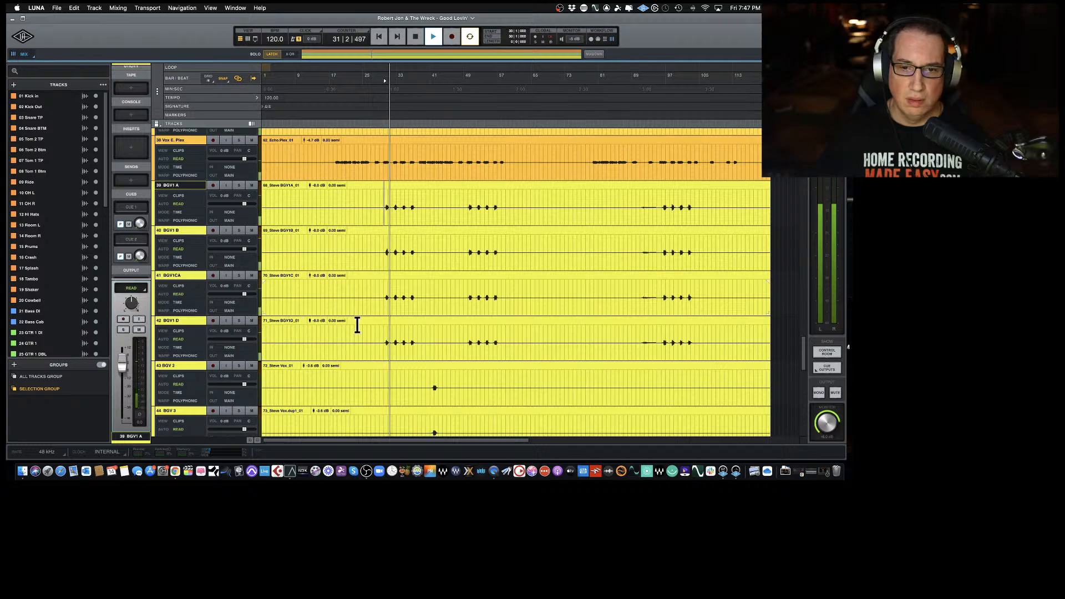
pyautogui.click(357, 355)
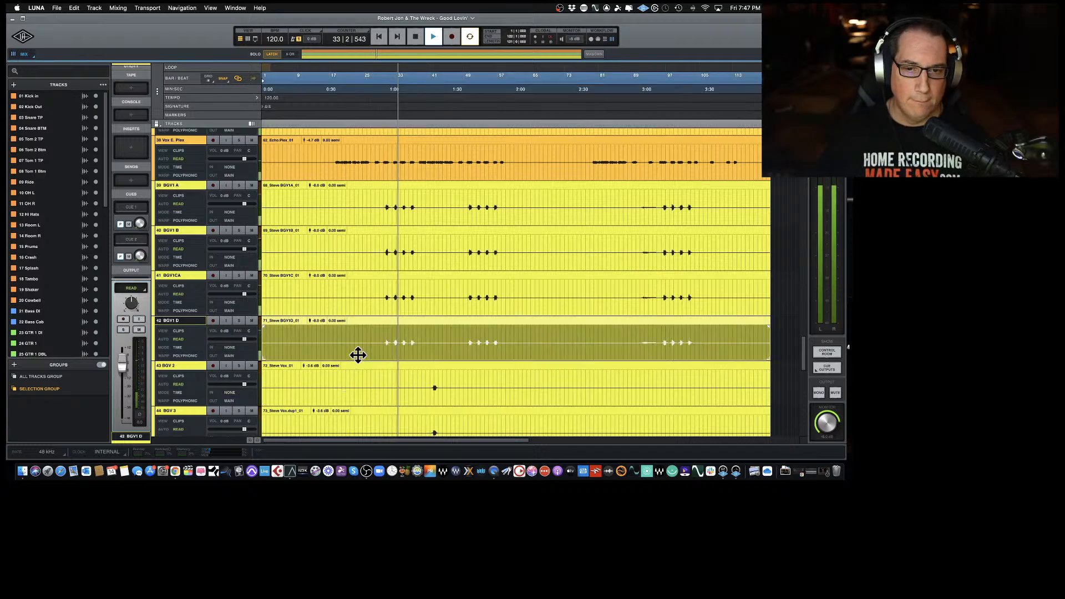
pyautogui.click(364, 218)
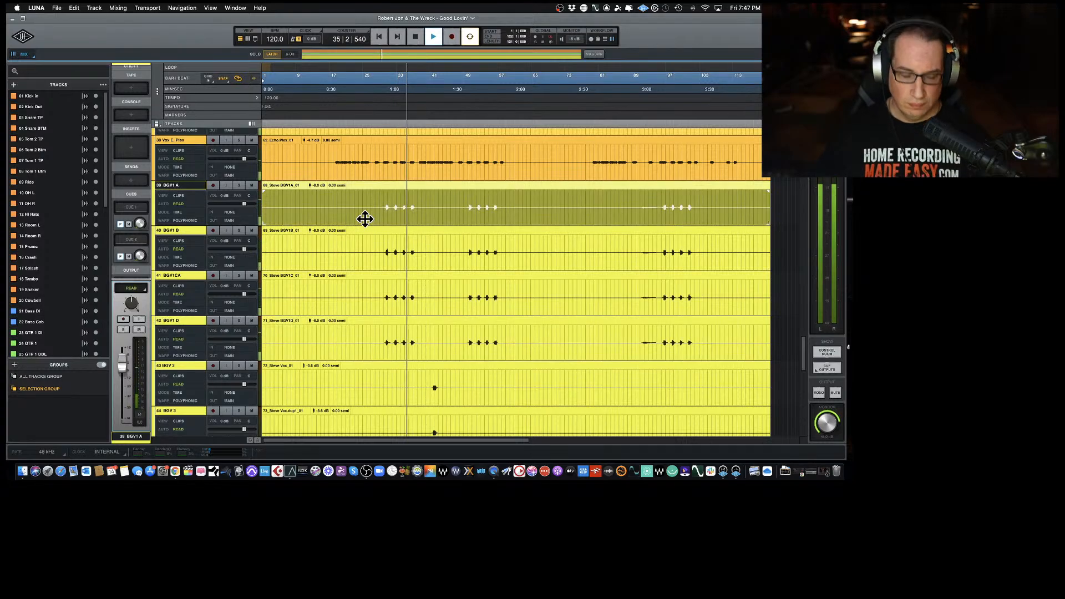
pyautogui.keyDown('shift'); pyautogui.click(372, 350); pyautogui.keyUp('shift')
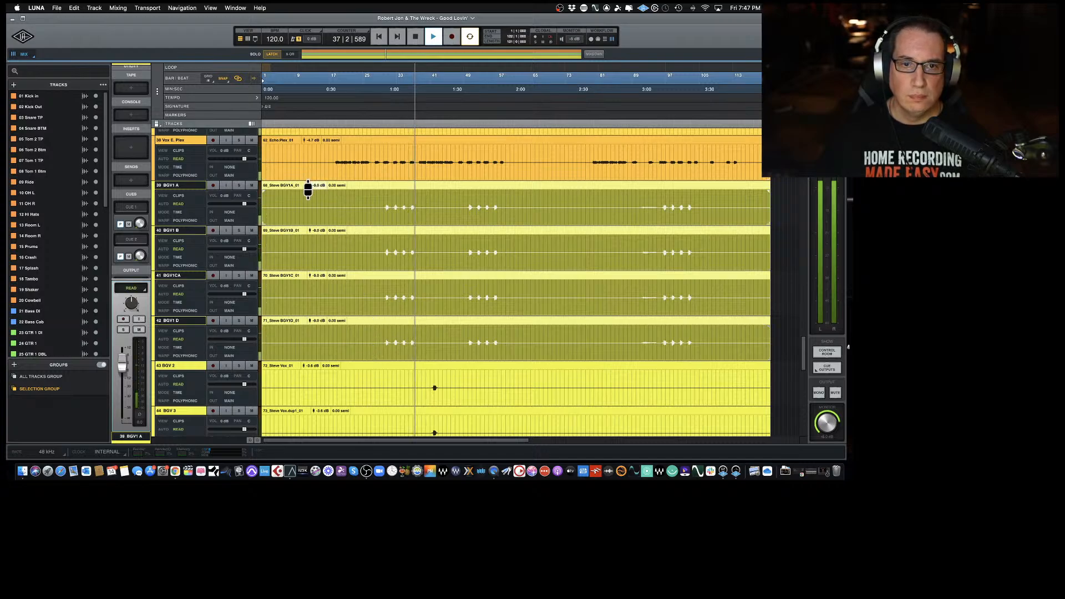
pyautogui.moveTo(309, 185); pyautogui.dragTo(305, 191)
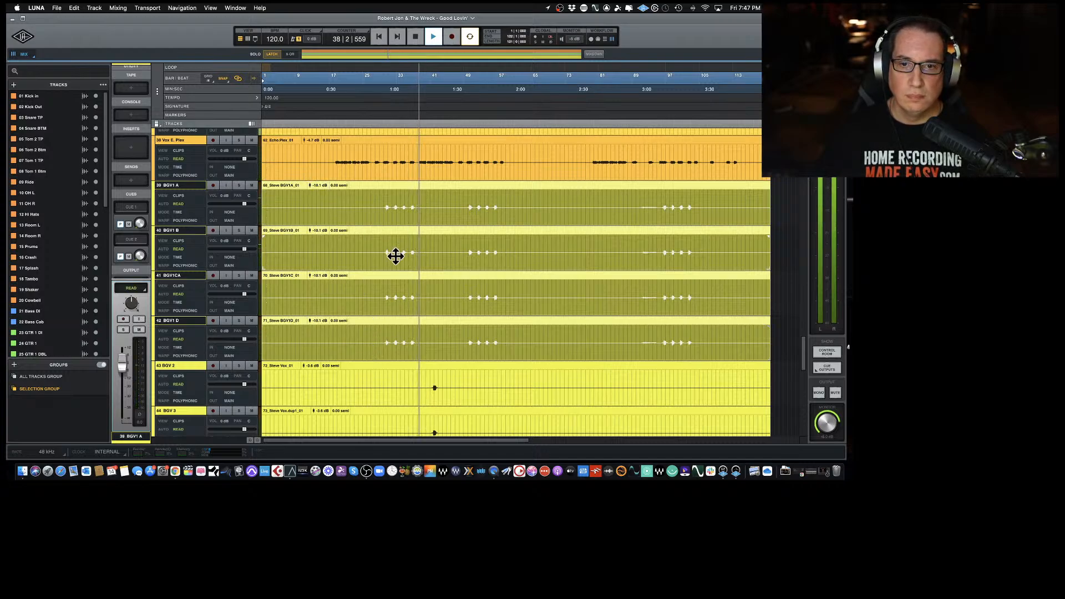
# Lower the clip gain of the 37 LD Vox clip to about -6.7 dB during playback, after selecting the 38 Vox E. Plex clip.
pyautogui.scroll(3, 342, 245)
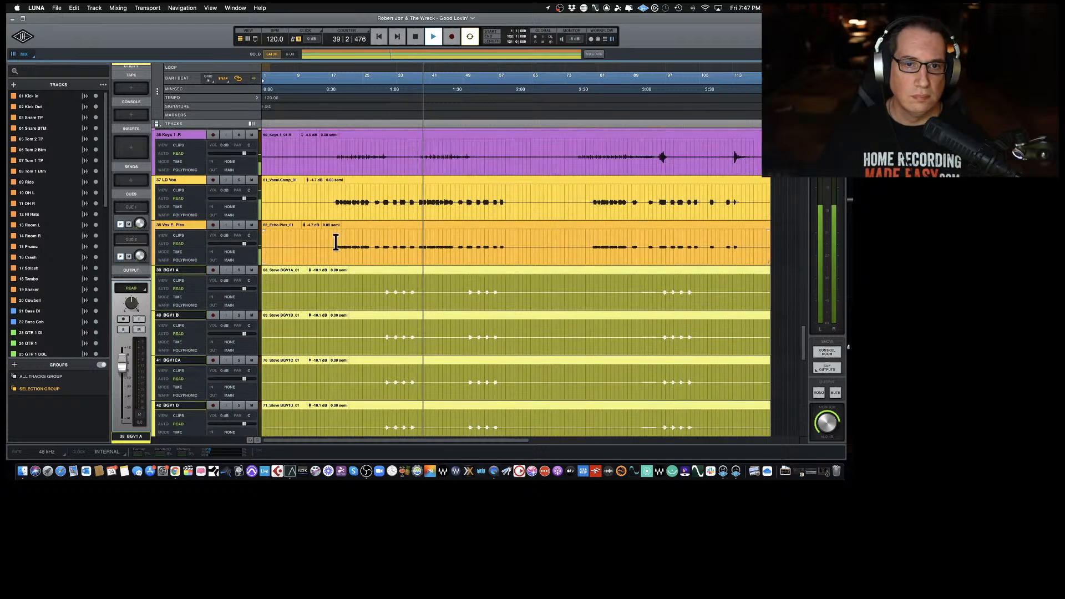
pyautogui.click(325, 254)
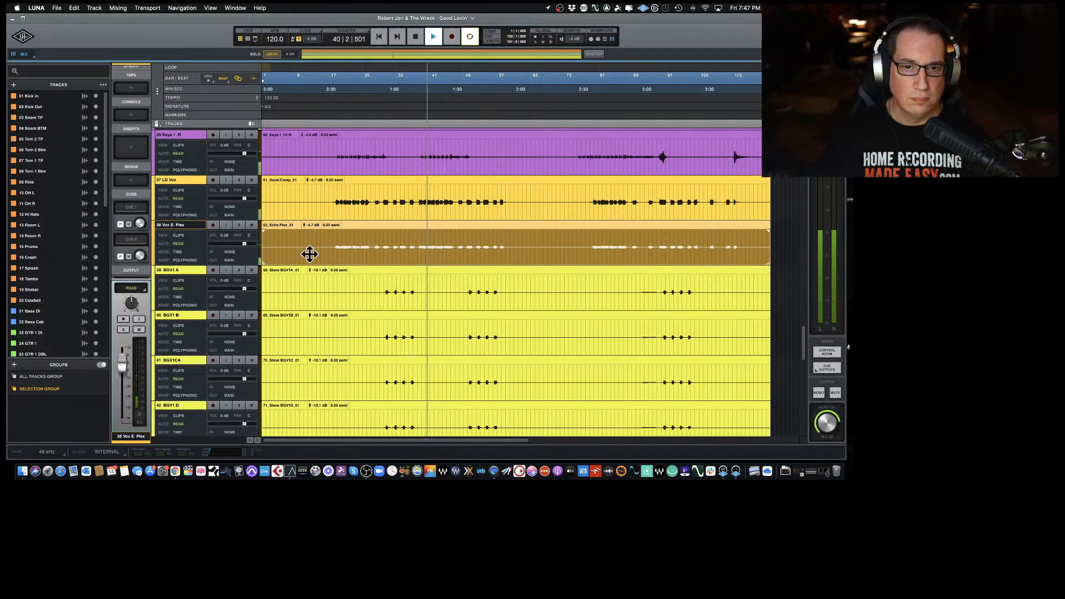
pyautogui.click(320, 211)
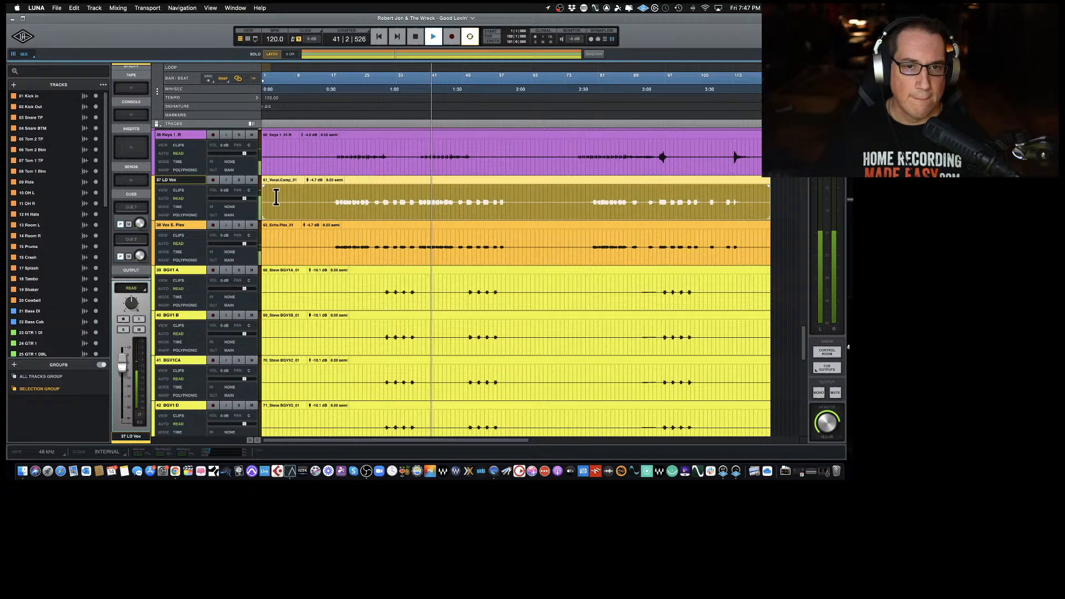
pyautogui.moveTo(324, 181); pyautogui.dragTo(304, 186)
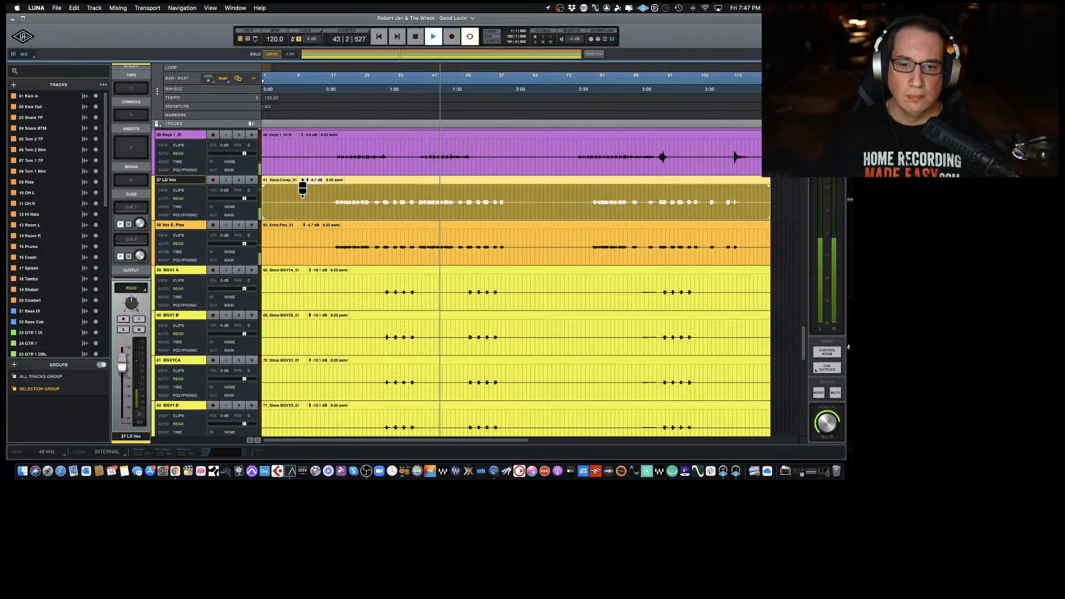
# Stop playback, select the four background vocal clips on tracks 43 to 46 together, and lower their clip gain to about -5.4 dB.
pyautogui.scroll(-3, 352, 267)
pyautogui.scroll(-2, 352, 267)
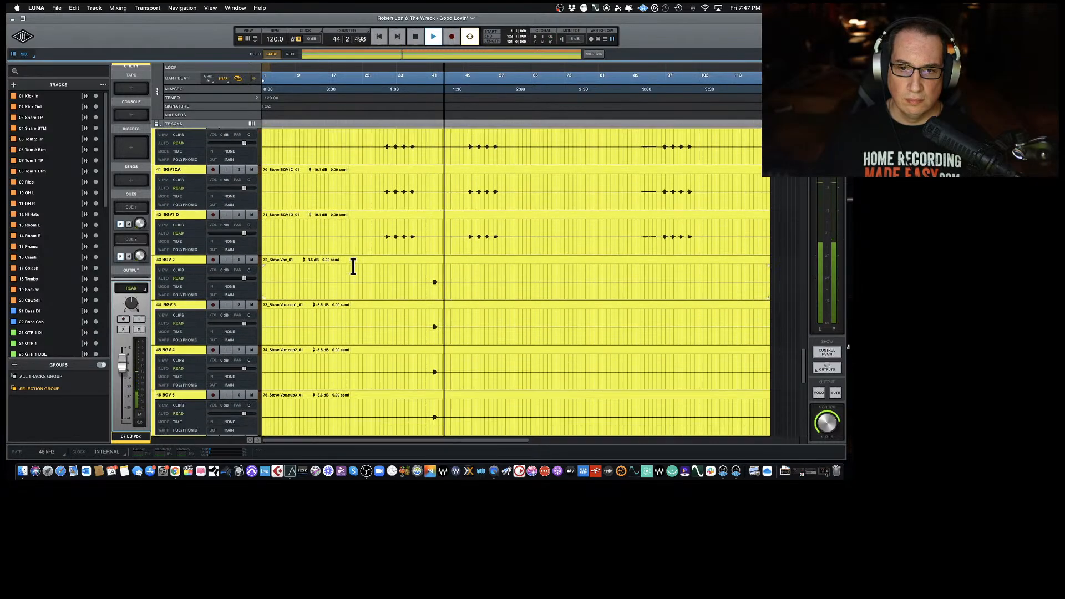
pyautogui.press('space')
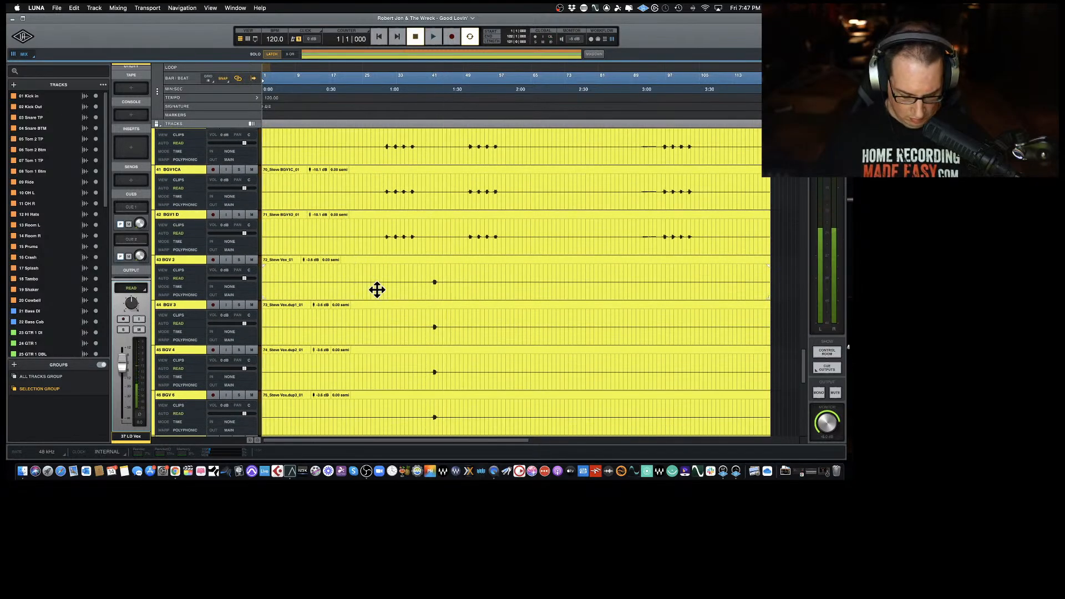
pyautogui.click(376, 290)
pyautogui.scroll(-2, 380, 358)
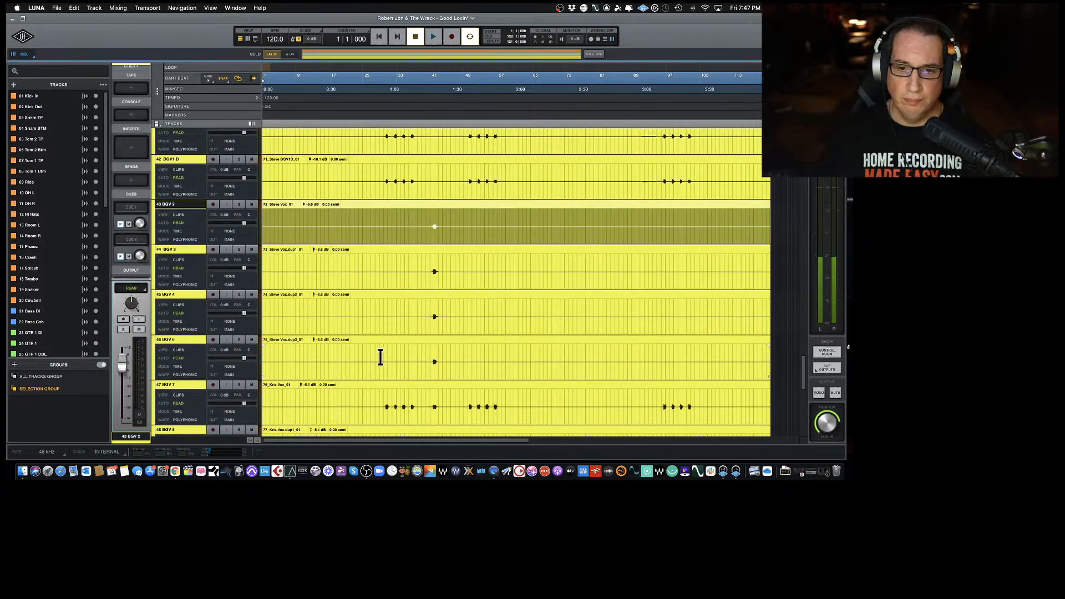
pyautogui.keyDown('shift'); pyautogui.click(388, 372); pyautogui.keyUp('shift')
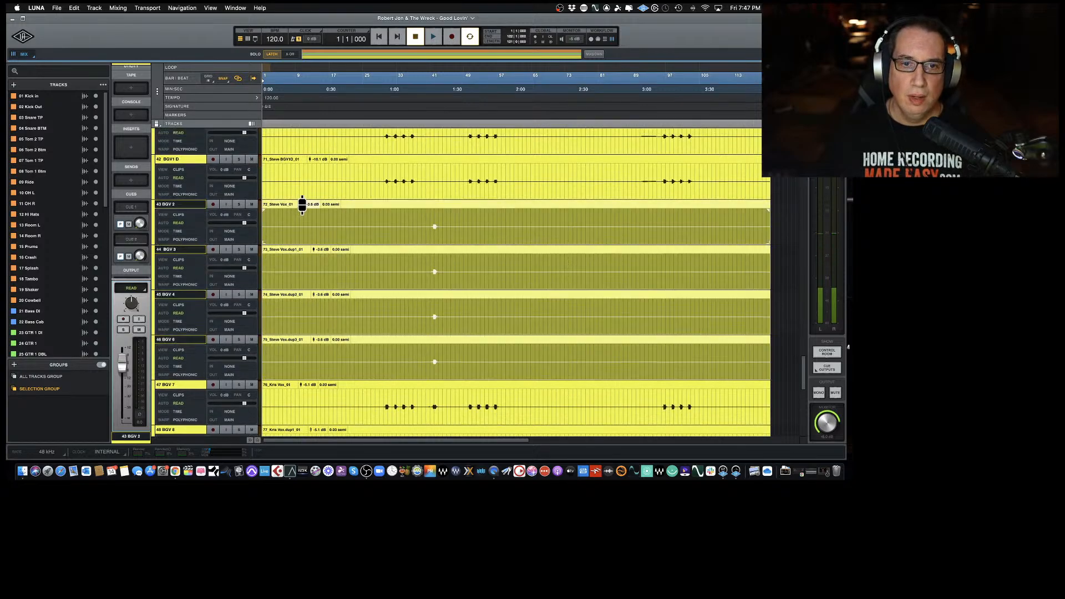
pyautogui.moveTo(302, 205); pyautogui.dragTo(302, 213)
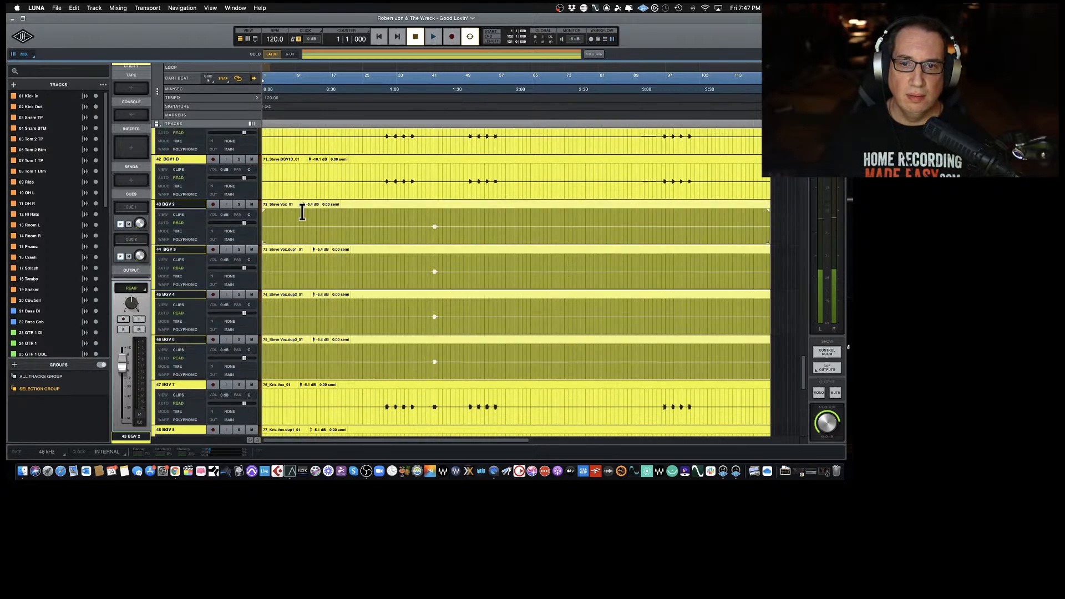
# Play from just before the vocal hit near bar 41 and check the level of the 43 BGV 2 track.
pyautogui.click(430, 225)
pyautogui.press('space')
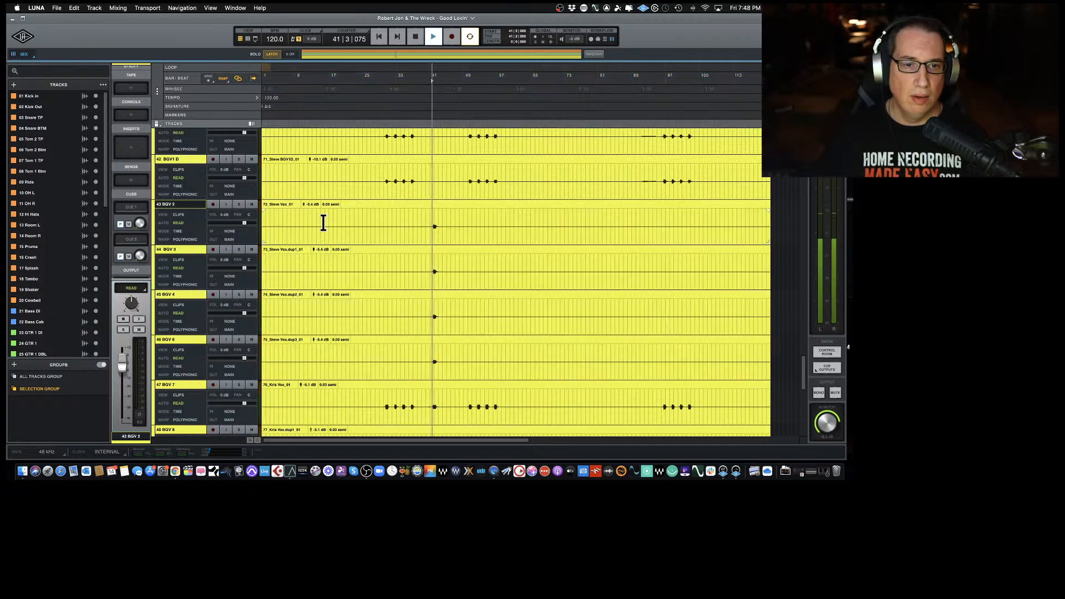
pyautogui.click(301, 235)
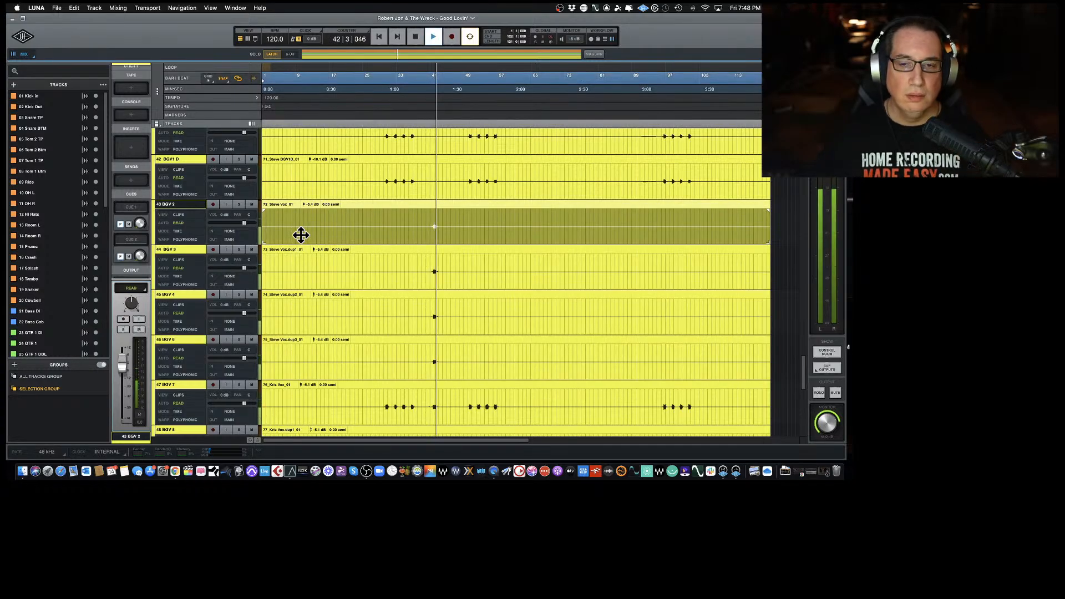
pyautogui.scroll(-5, 338, 274)
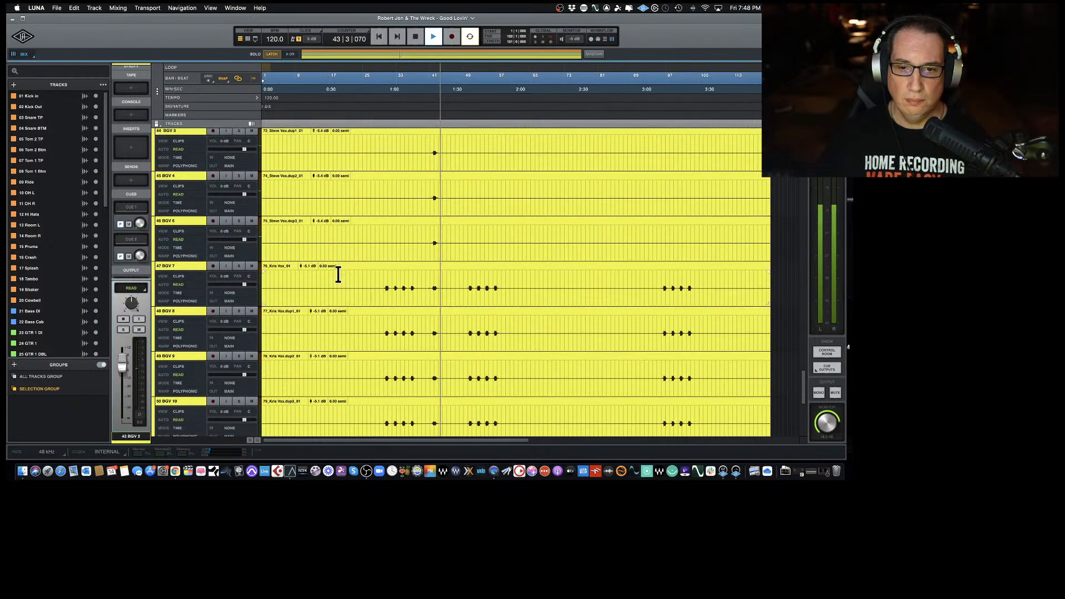
# Select the clips from 47 BGV 7 through 54 BGV 14 and lower their gain together, bringing BGV 7 to about -6.8 dB.
pyautogui.click(345, 206)
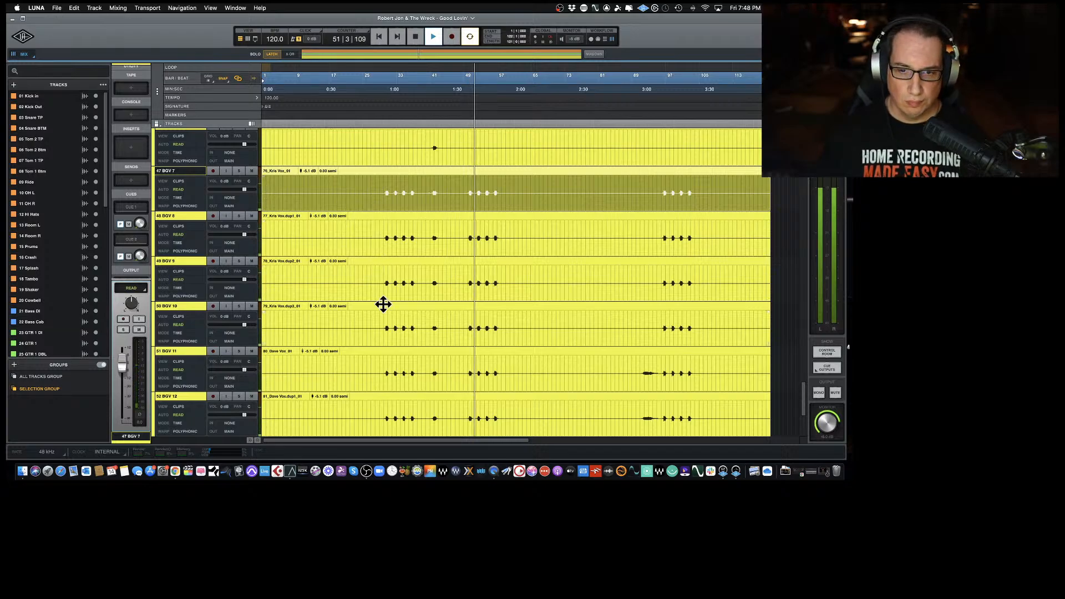
pyautogui.scroll(-2, 383, 302)
pyautogui.scroll(-3, 383, 304)
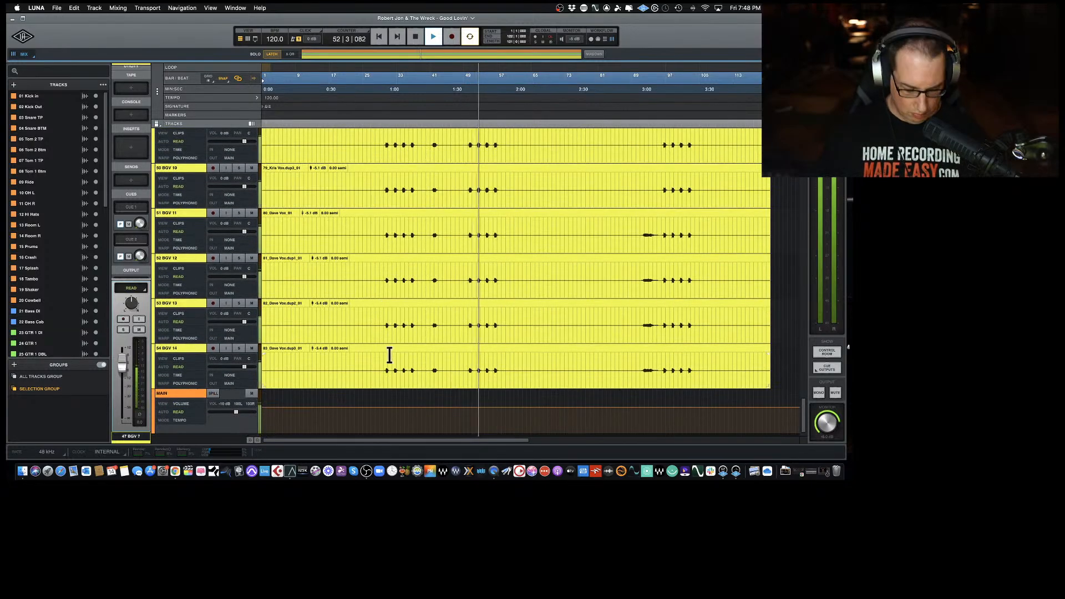
pyautogui.keyDown('shift'); pyautogui.click(390, 378); pyautogui.keyUp('shift')
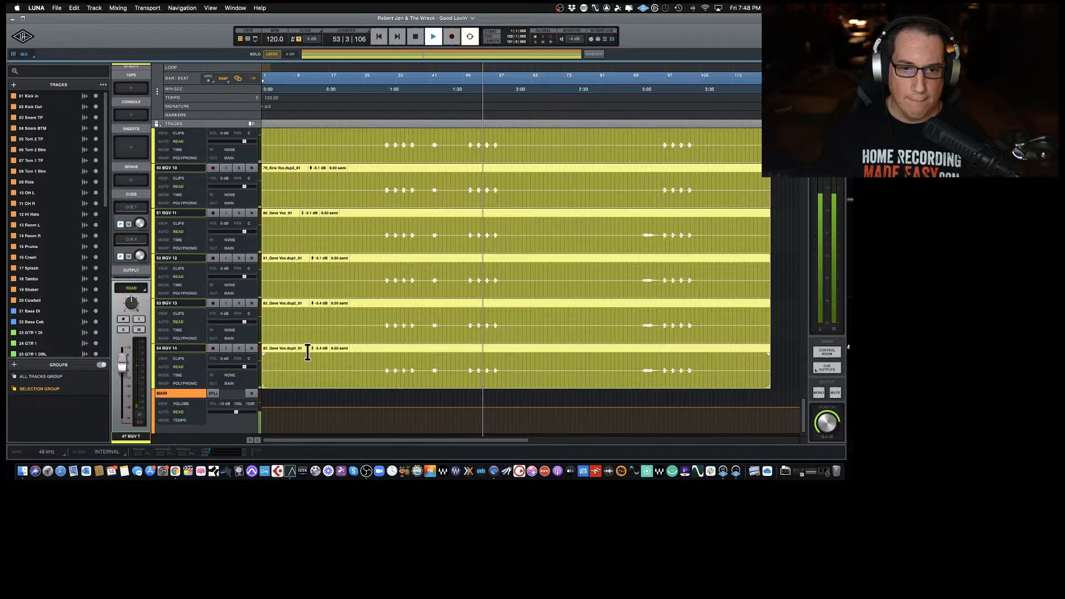
pyautogui.moveTo(309, 353); pyautogui.dragTo(308, 355)
# Check the levels of the Keys 2 L, GTR 2 Back Harm and GTR 2 Harm tracks one after another during playback.
pyautogui.scroll(10, 329, 324)
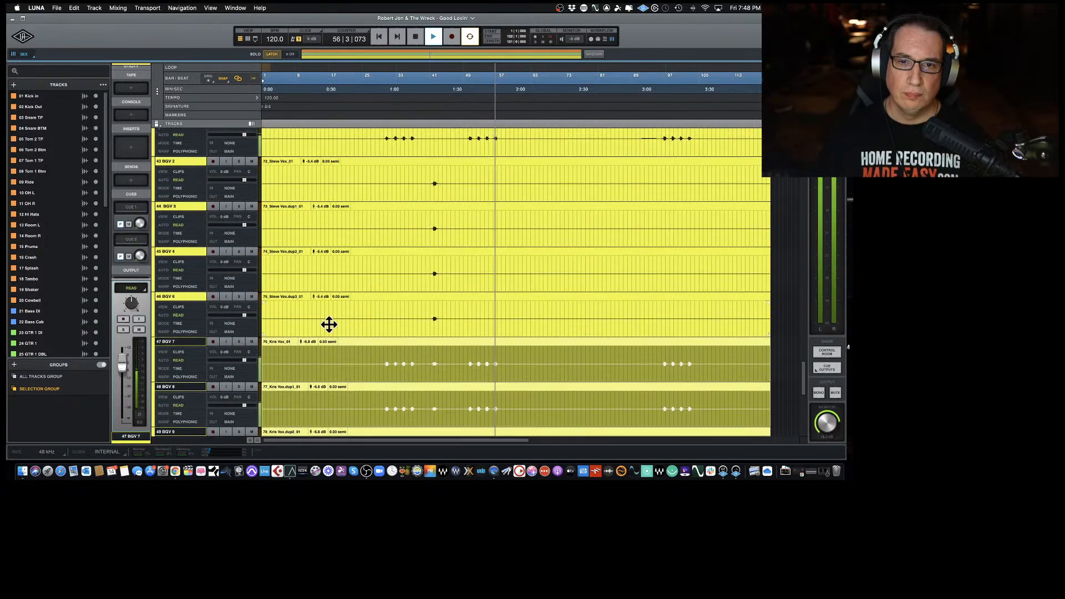
pyautogui.scroll(10, 329, 325)
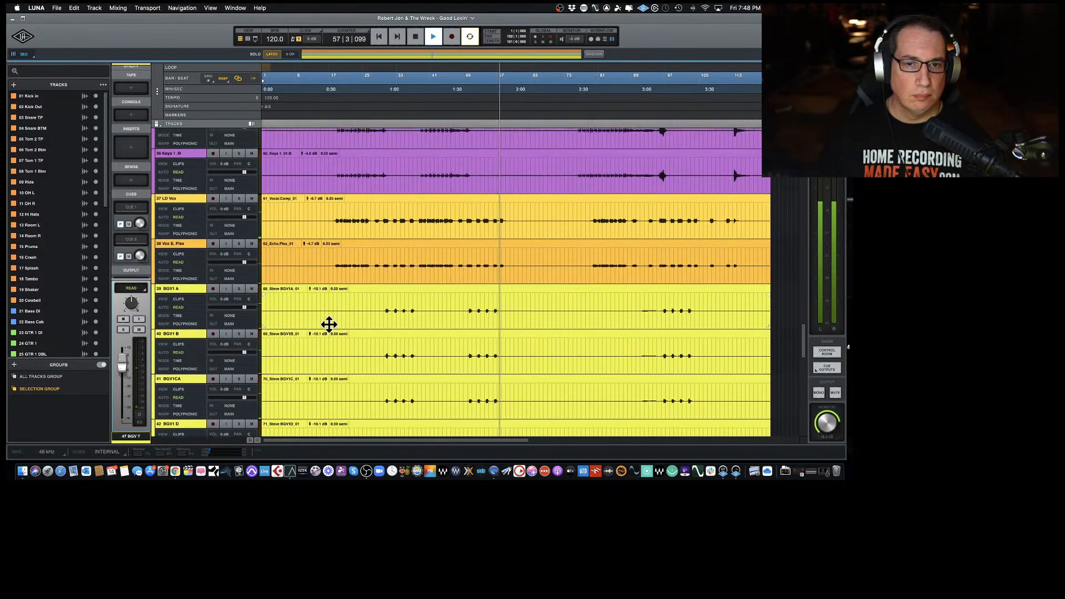
pyautogui.scroll(5, 329, 325)
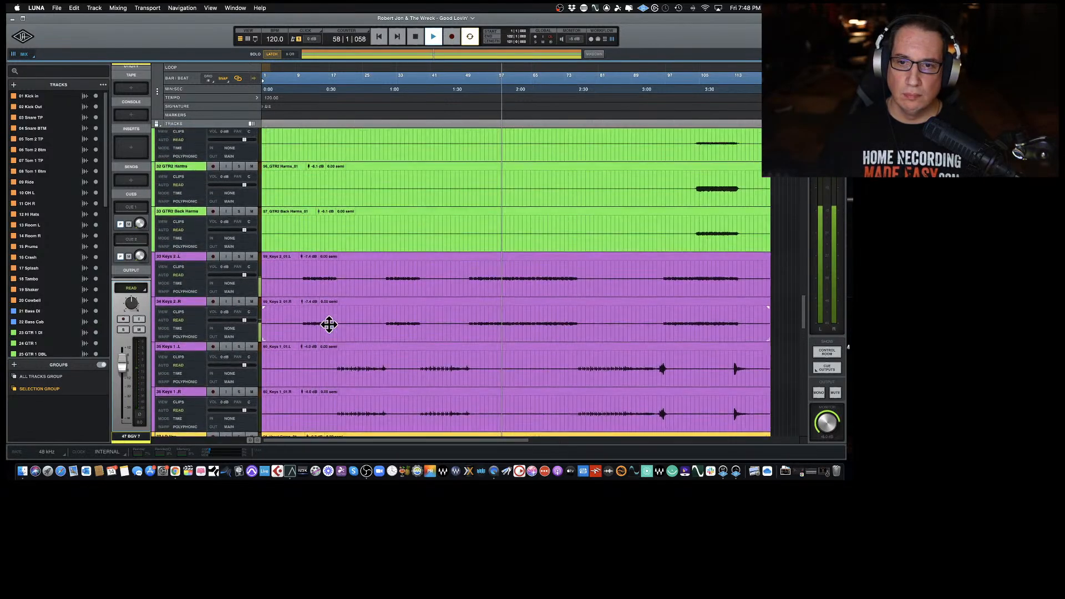
pyautogui.click(308, 290)
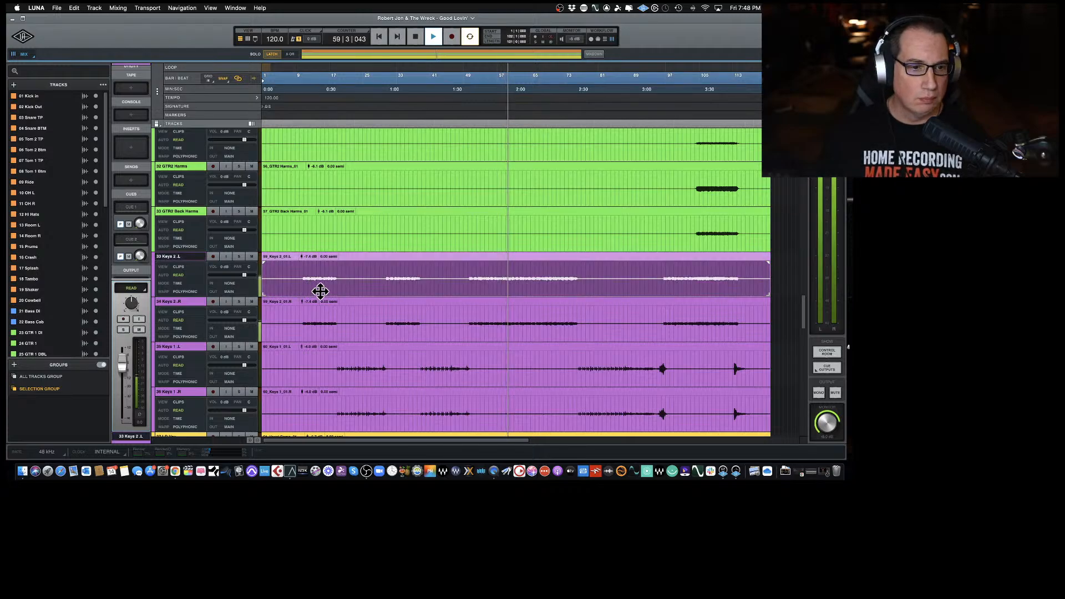
pyautogui.scroll(8, 322, 289)
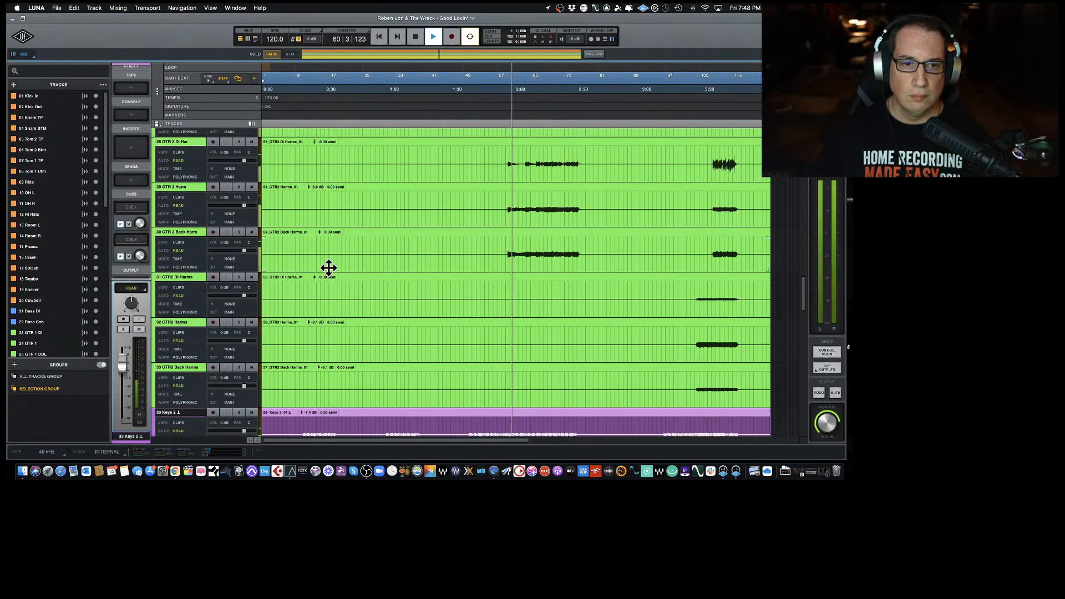
pyautogui.click(330, 265)
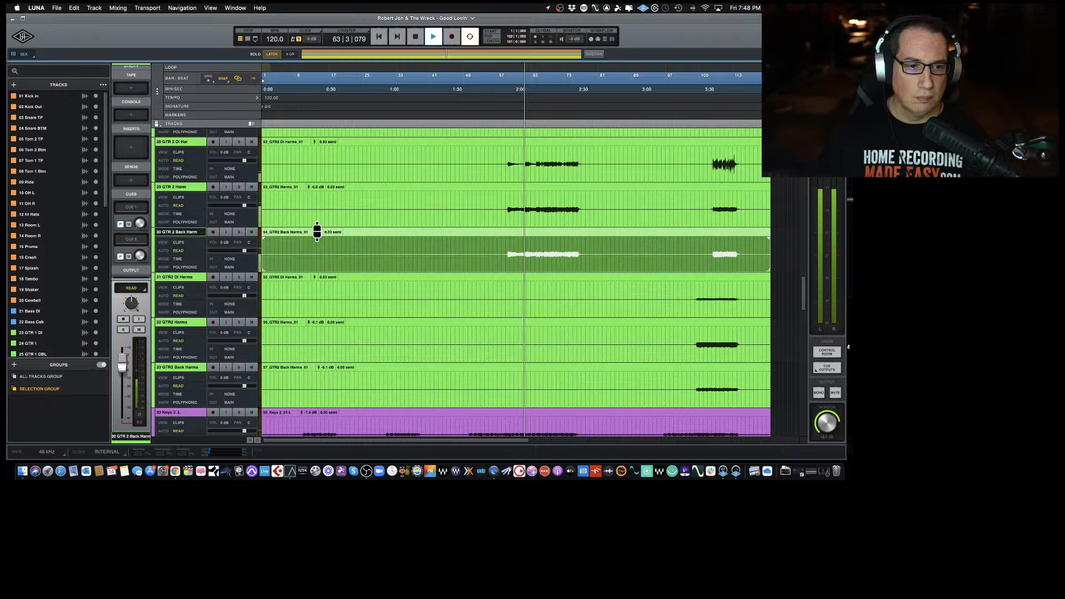
pyautogui.click(353, 219)
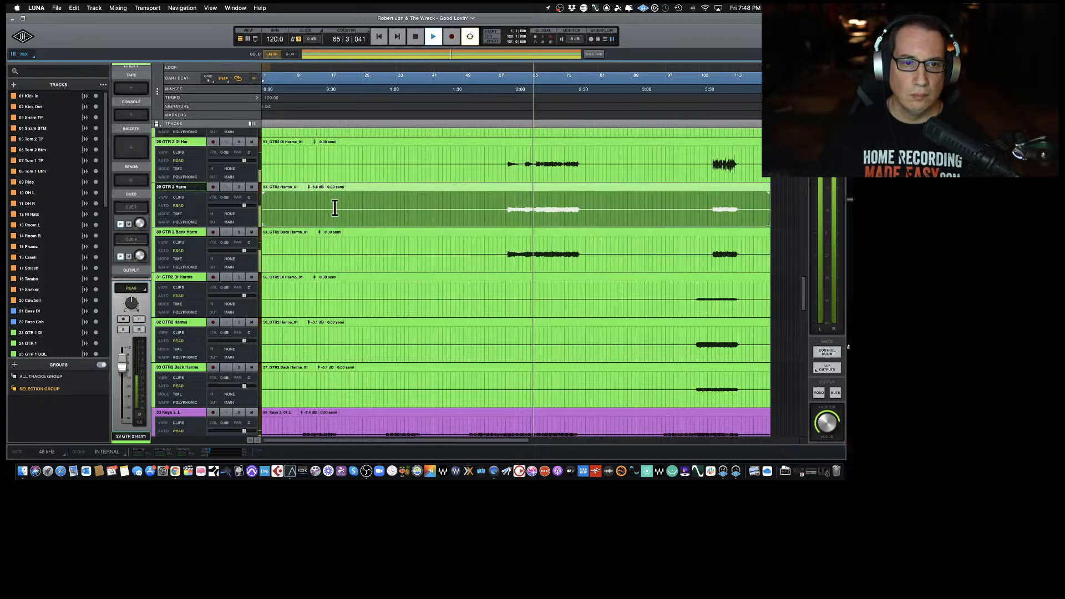
pyautogui.scroll(5, 335, 208)
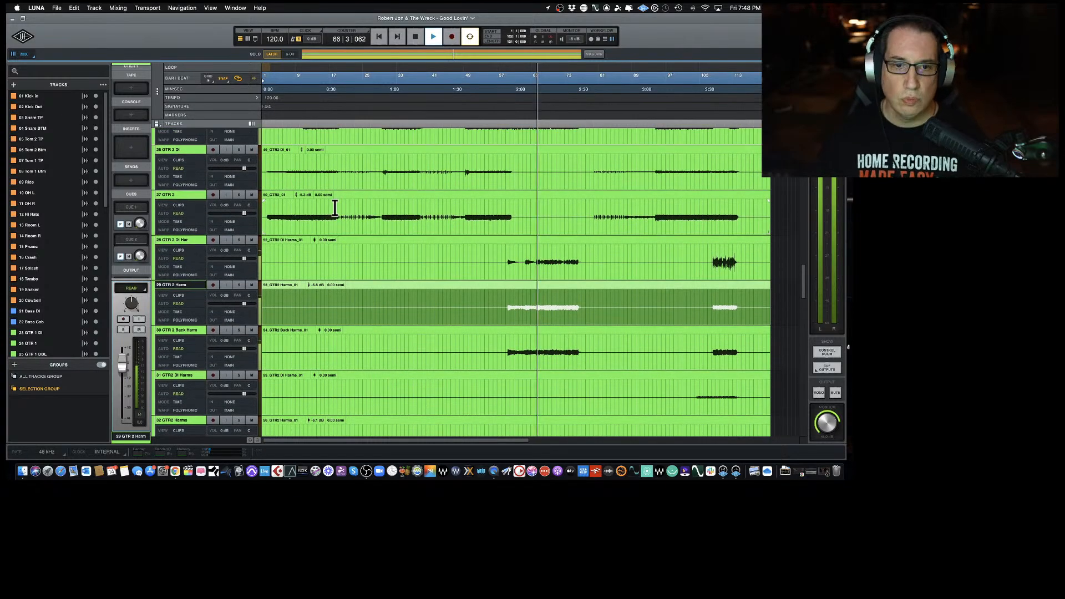
pyautogui.scroll(5, 309, 192)
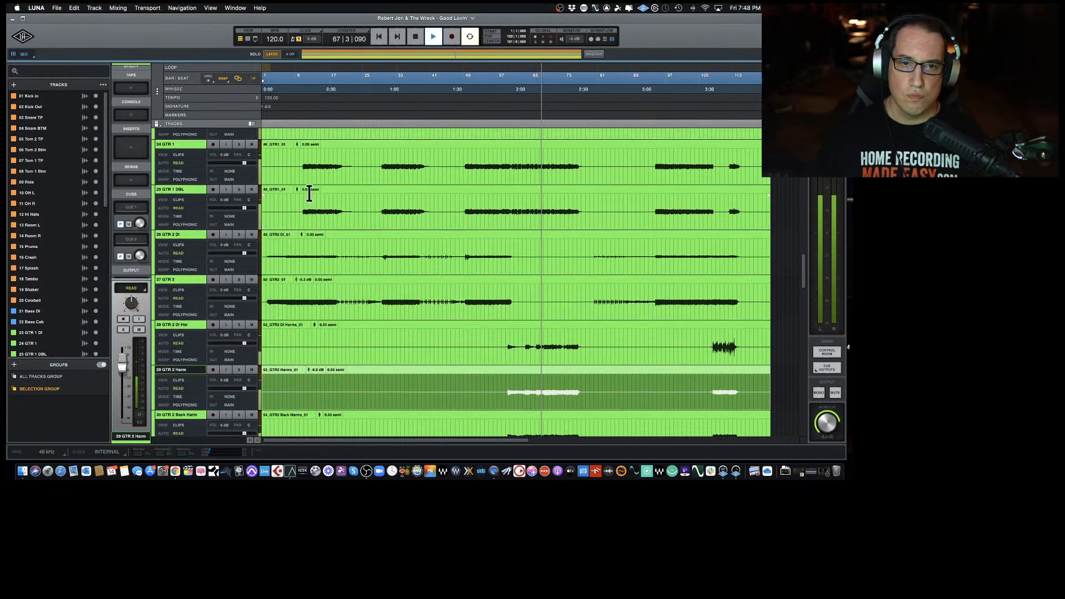
# Select the 21 Bass DI and 22 Bass Cab clips together and lower their clip gain to about -7.1 dB.
pyautogui.scroll(10, 309, 192)
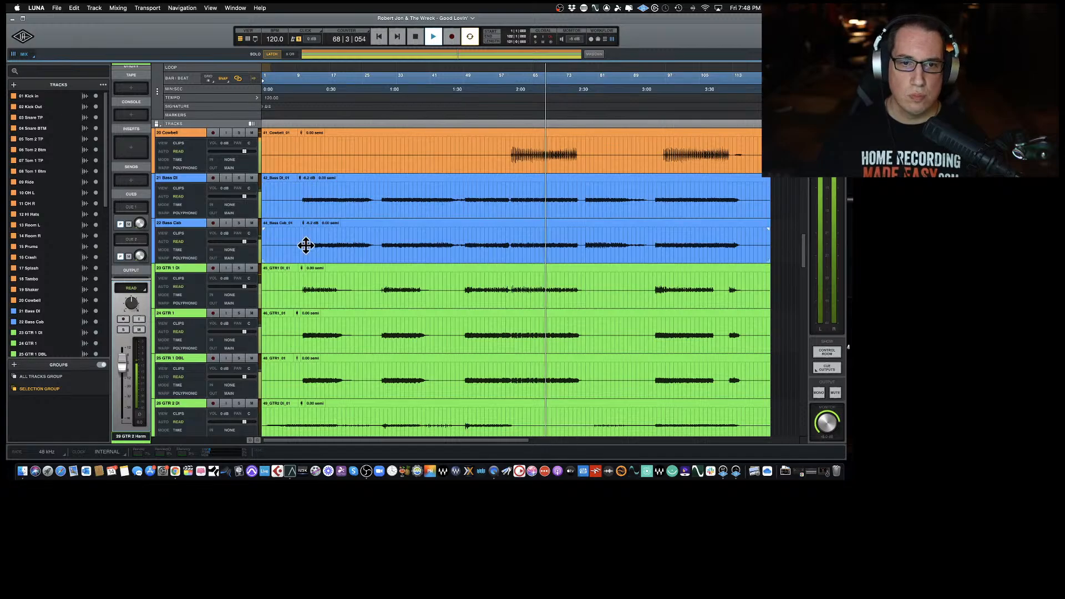
pyautogui.click(306, 245)
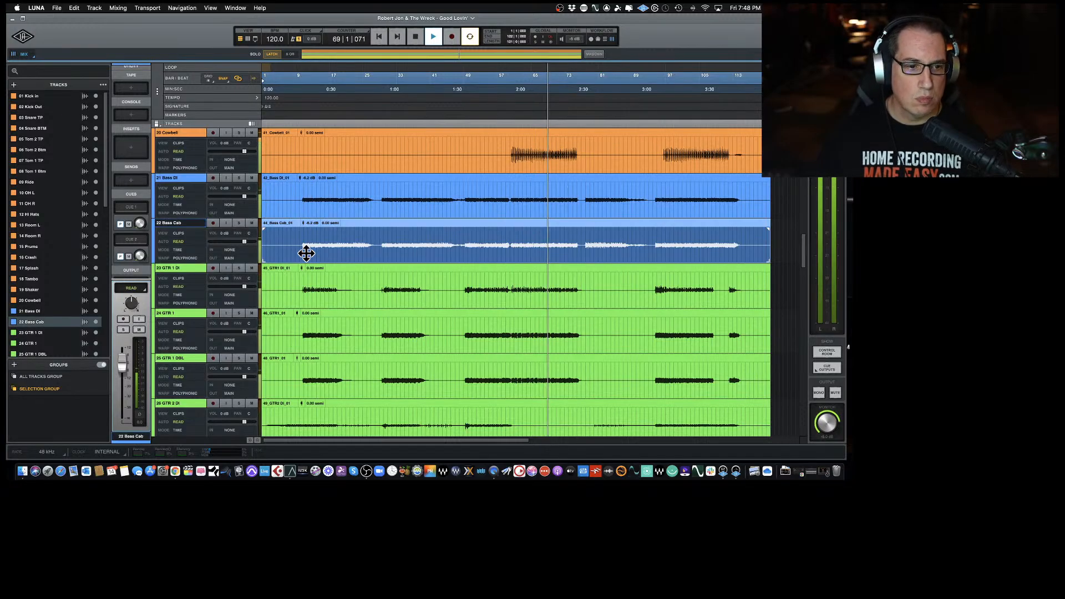
pyautogui.click(316, 214)
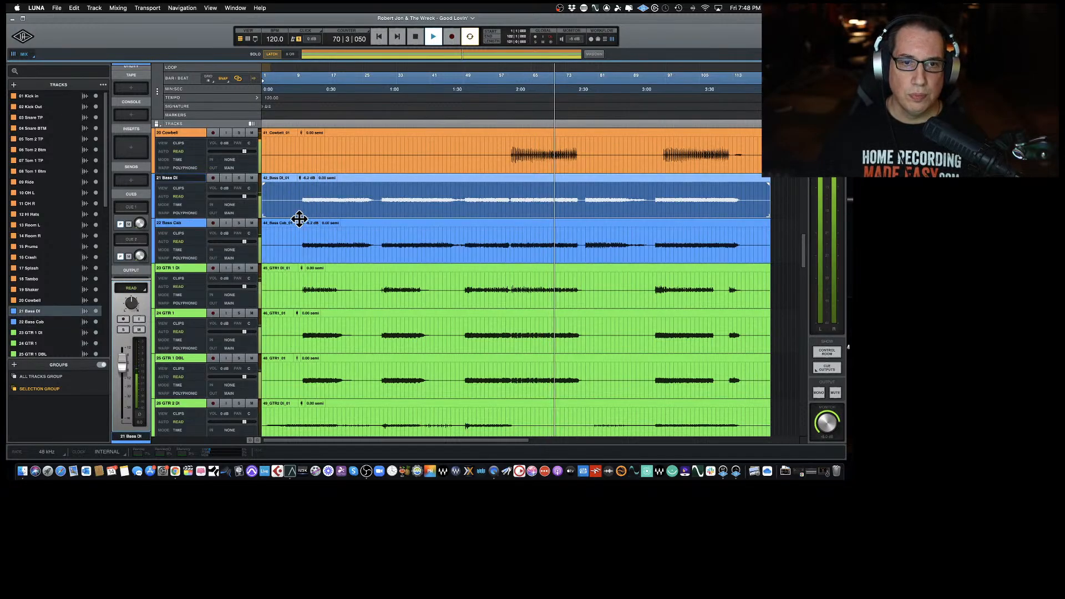
pyautogui.keyDown('shift'); pyautogui.click(308, 258); pyautogui.keyUp('shift')
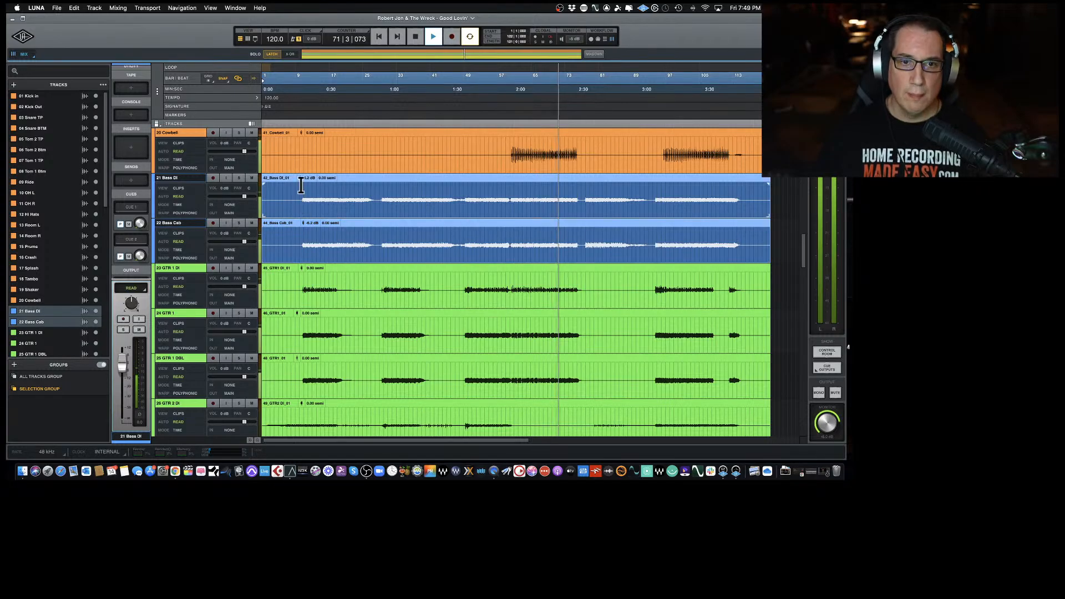
pyautogui.moveTo(298, 176); pyautogui.dragTo(311, 197)
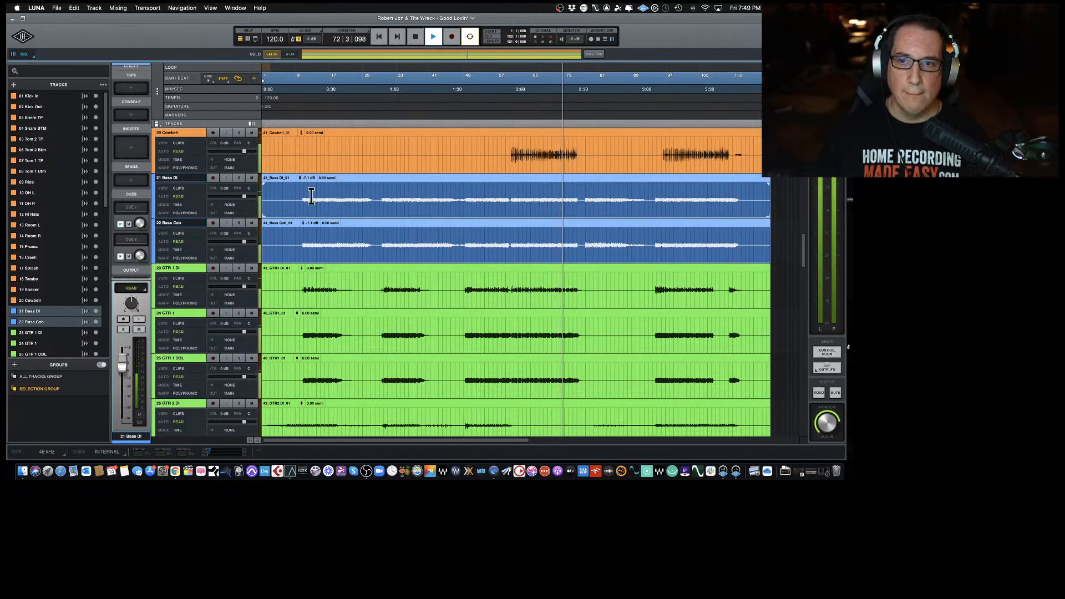
# Lower the clip gain of the 20 Cowbell clip to about -4.3 dB.
pyautogui.scroll(5, 333, 233)
pyautogui.click(354, 265)
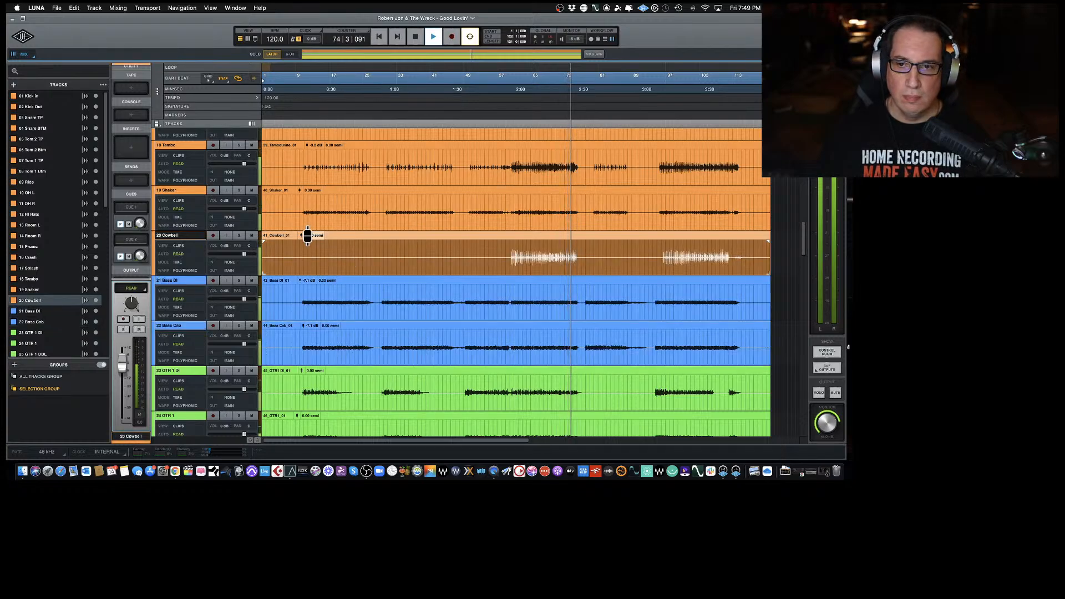
pyautogui.moveTo(307, 236); pyautogui.dragTo(299, 257)
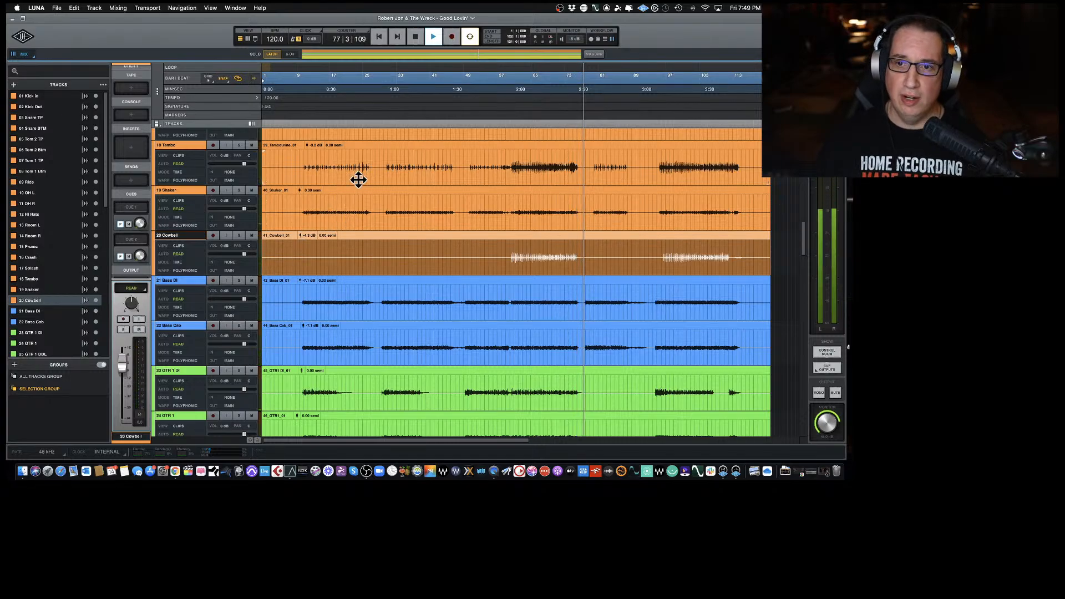
# Lower the clip gain of the 18 Tambo clip to about -4.8 dB and stop playback.
pyautogui.scroll(1, 358, 177)
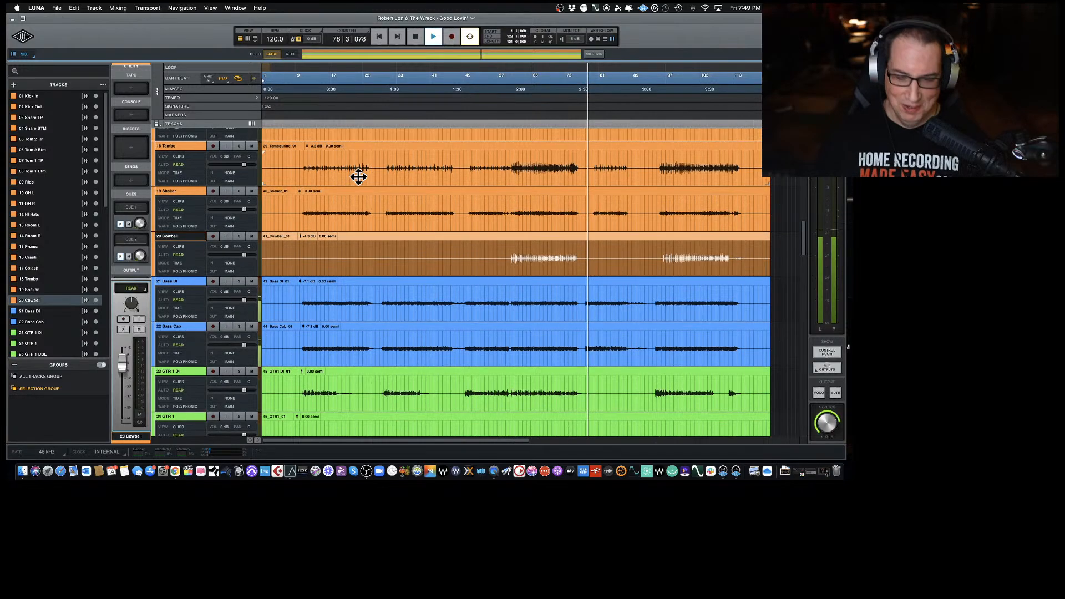
pyautogui.scroll(3, 358, 177)
pyautogui.click(369, 224)
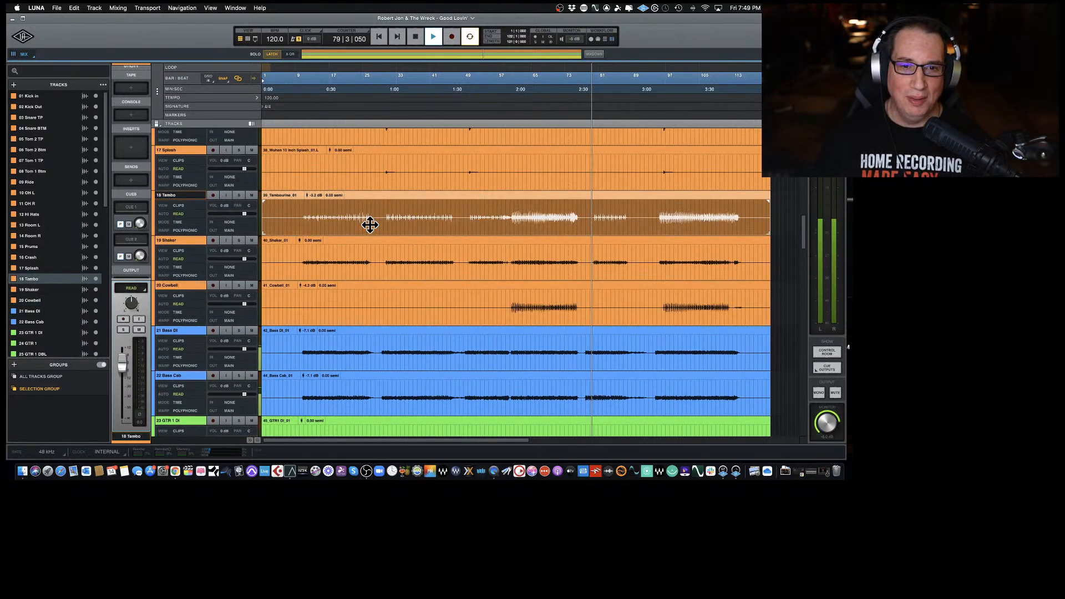
pyautogui.moveTo(304, 193); pyautogui.dragTo(305, 200)
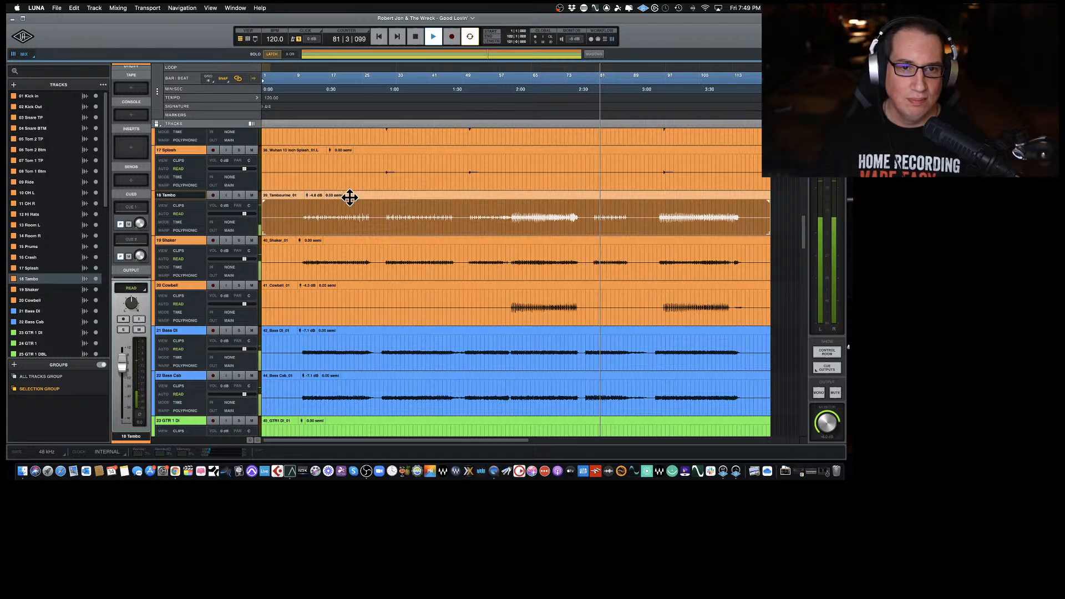
pyautogui.press('space')
pyautogui.scroll(10, 350, 197)
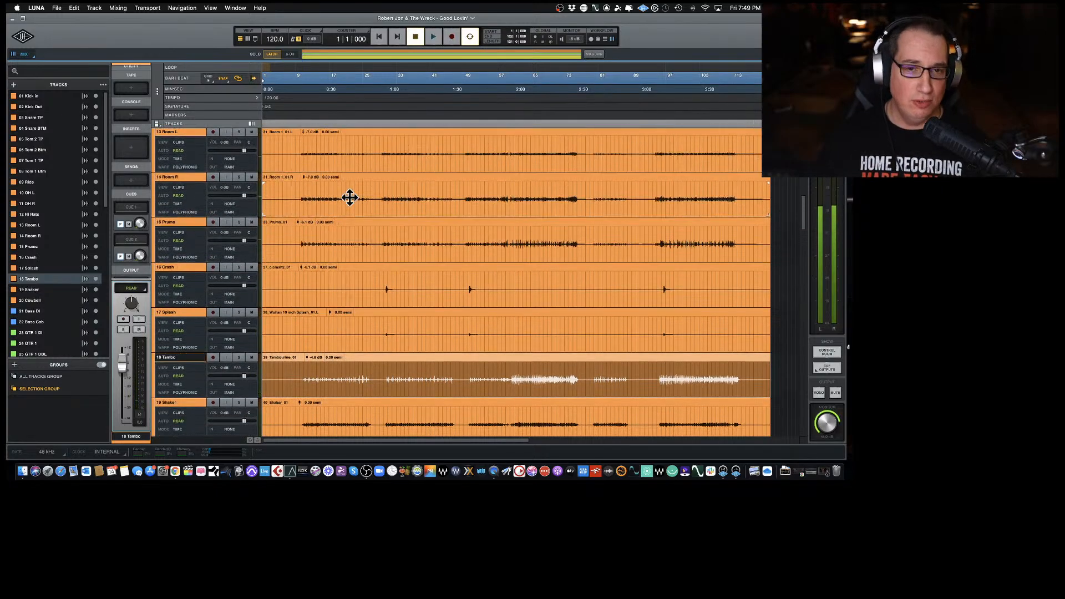
# Play the song from the start in the mixer view and check the channel levels through to the MAIN output.
pyautogui.scroll(3, 349, 197)
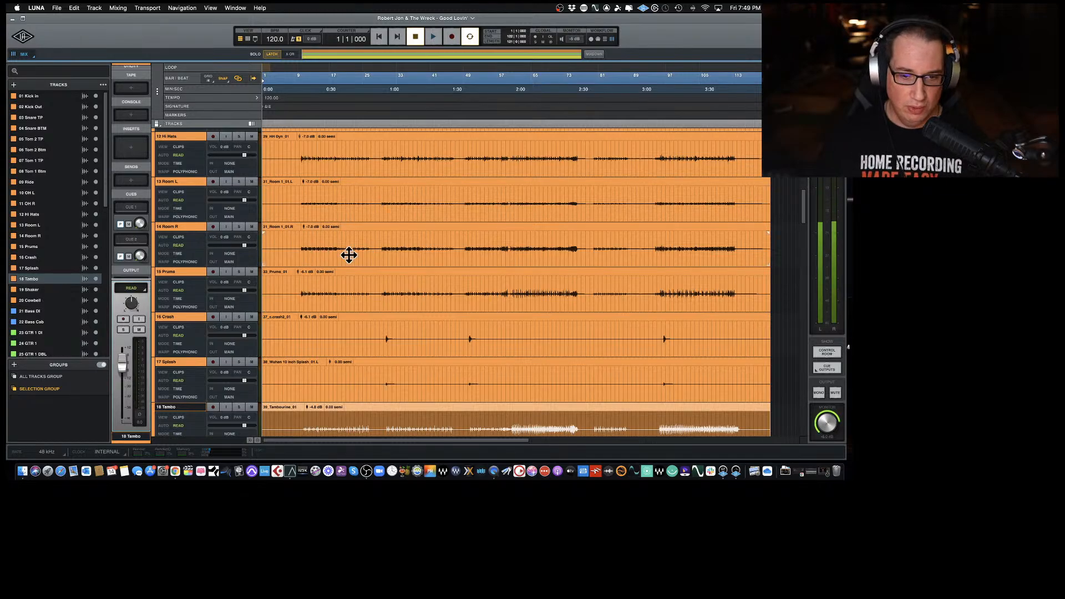
pyautogui.press('super+equal')
pyautogui.press('space')
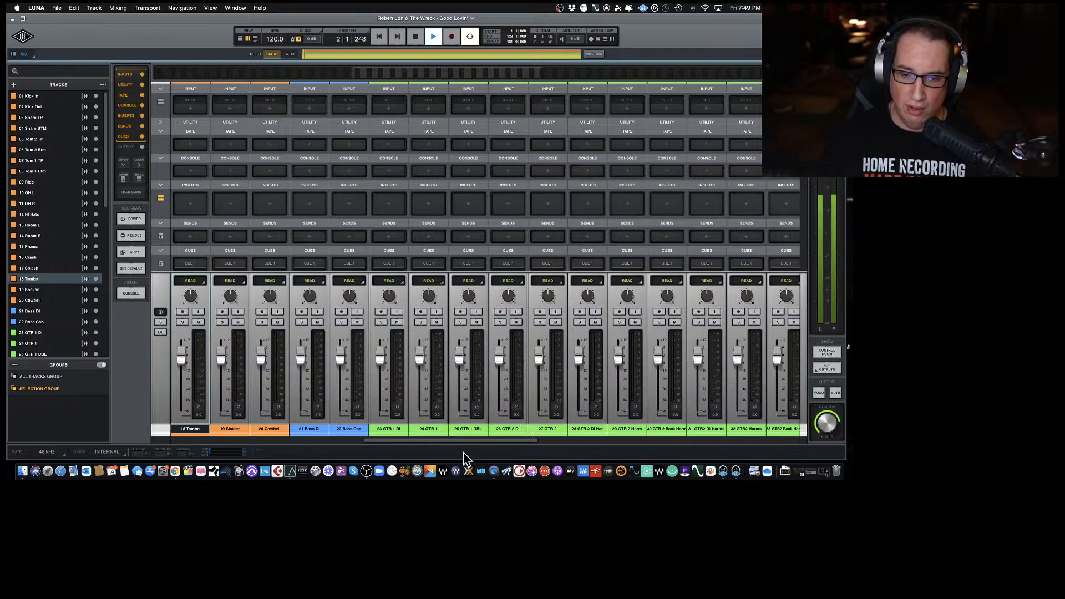
pyautogui.moveTo(466, 441); pyautogui.dragTo(710, 436)
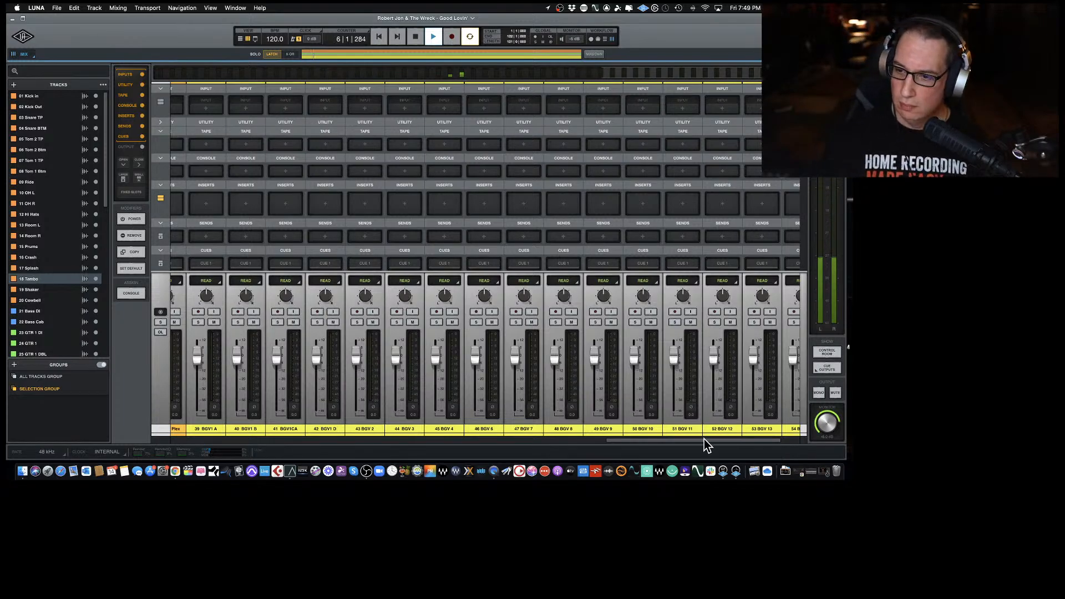
pyautogui.moveTo(704, 438); pyautogui.dragTo(760, 441)
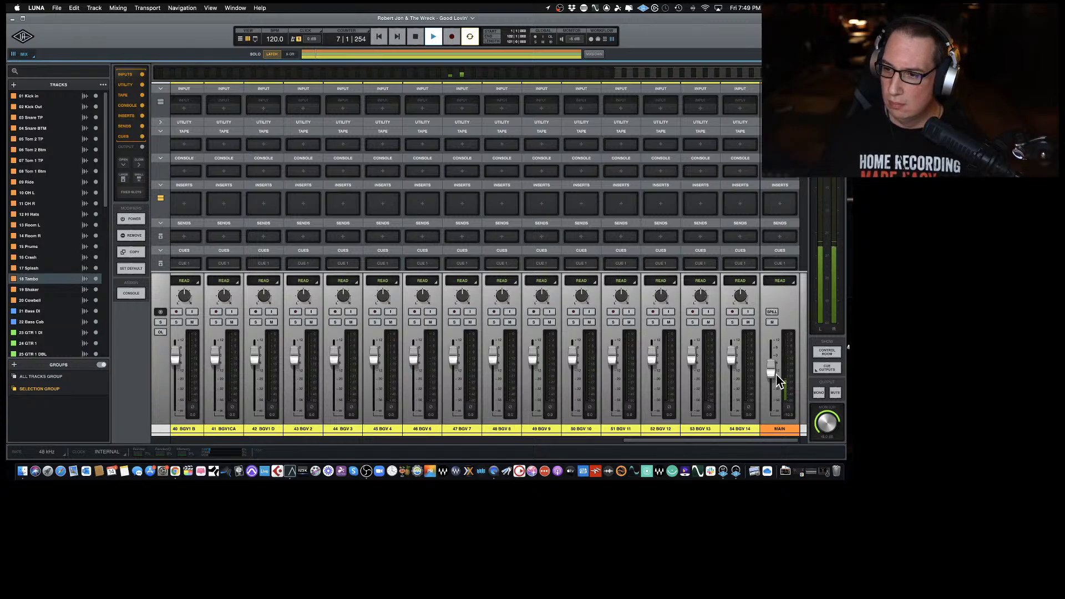
pyautogui.moveTo(717, 441); pyautogui.dragTo(480, 450)
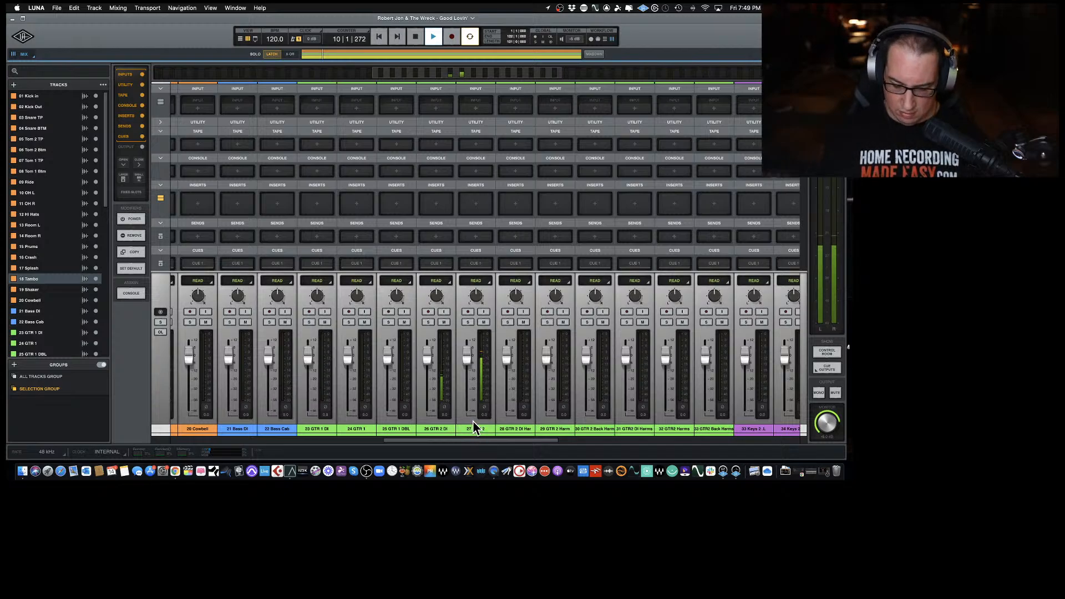
# Lower the clip gain of the 27 GTR 2 clip to about -6.4 dB in the timeline during playback.
pyautogui.press('super+equal')
pyautogui.scroll(-4, 338, 348)
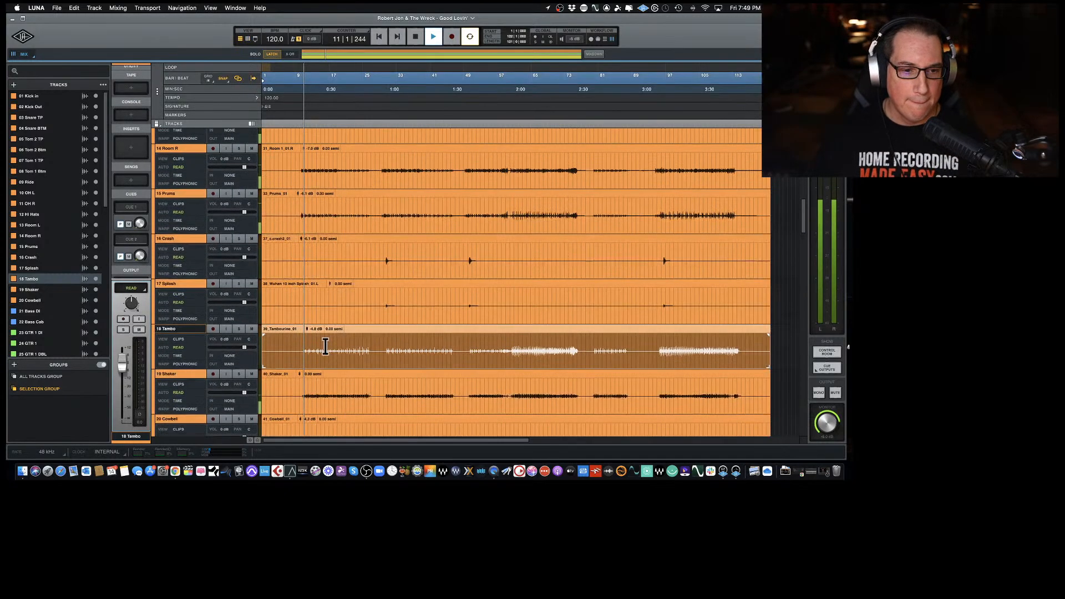
pyautogui.scroll(-15, 326, 347)
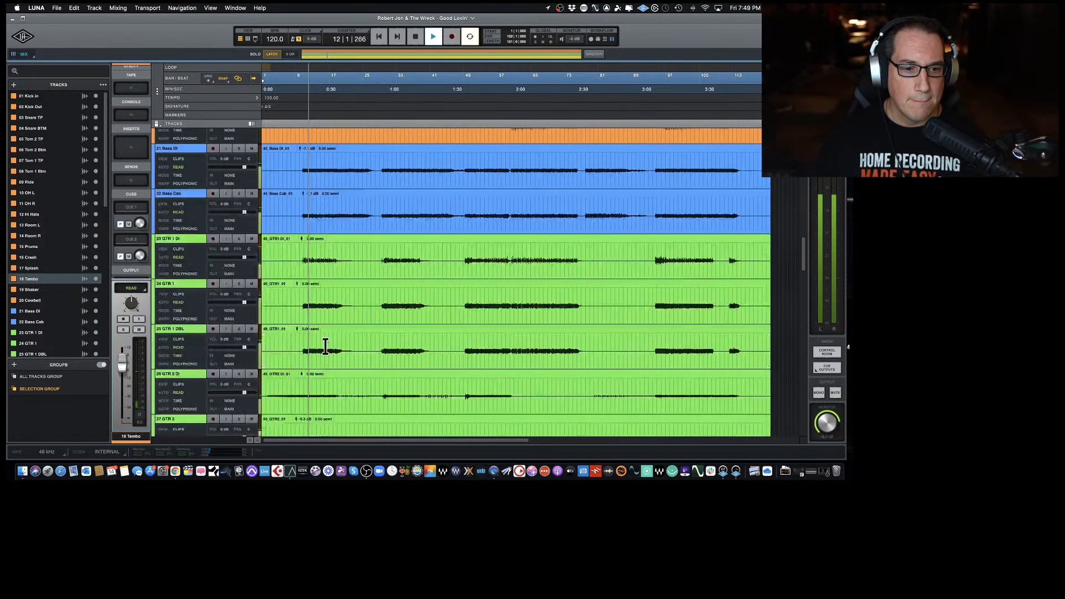
pyautogui.scroll(-3, 326, 347)
pyautogui.scroll(-4, 326, 347)
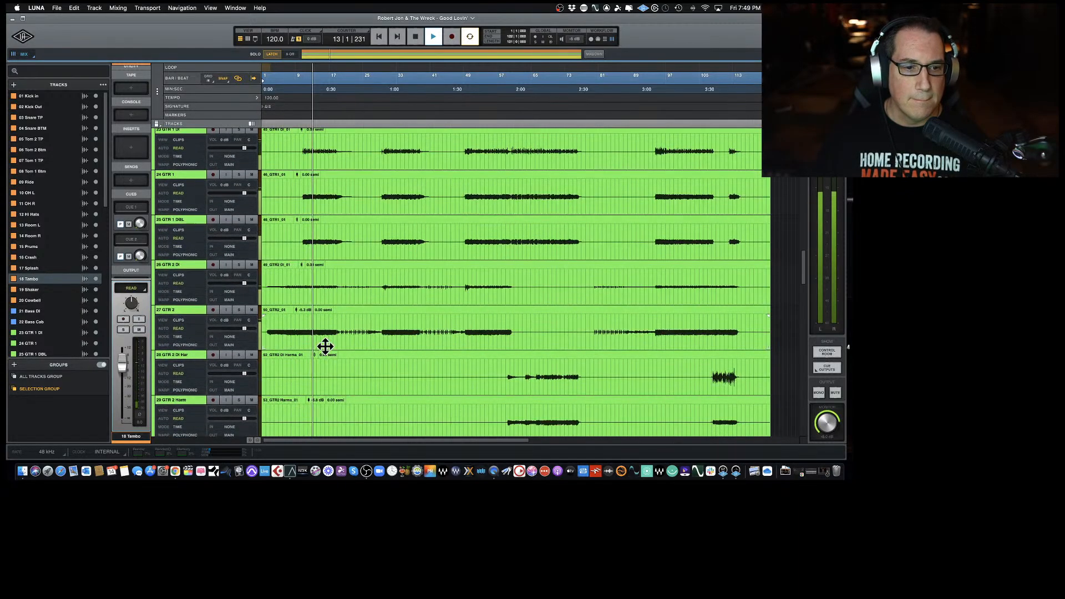
pyautogui.scroll(-1, 326, 346)
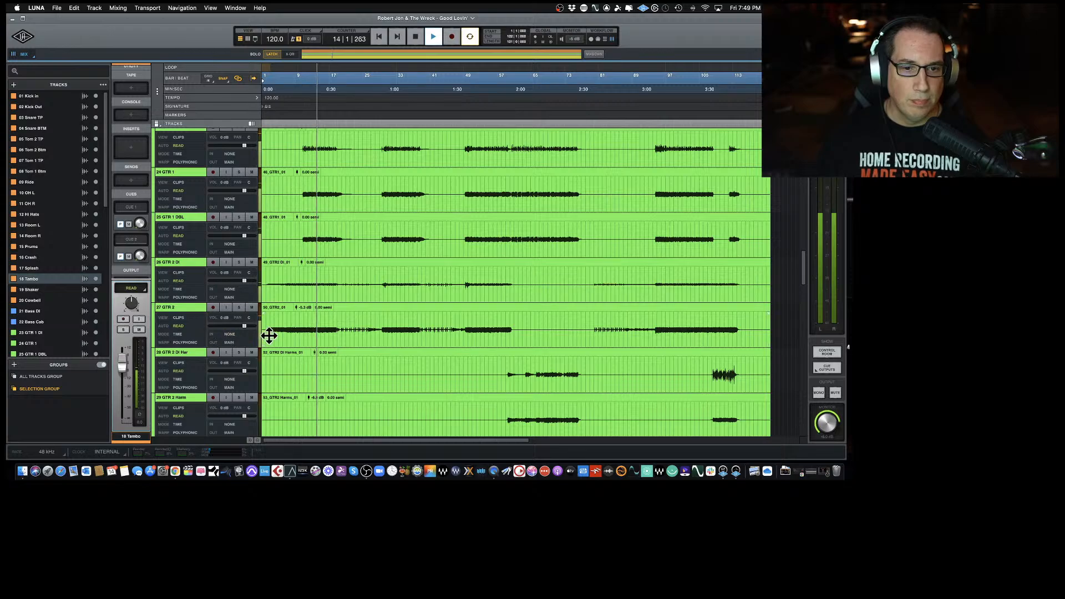
pyautogui.click(293, 308)
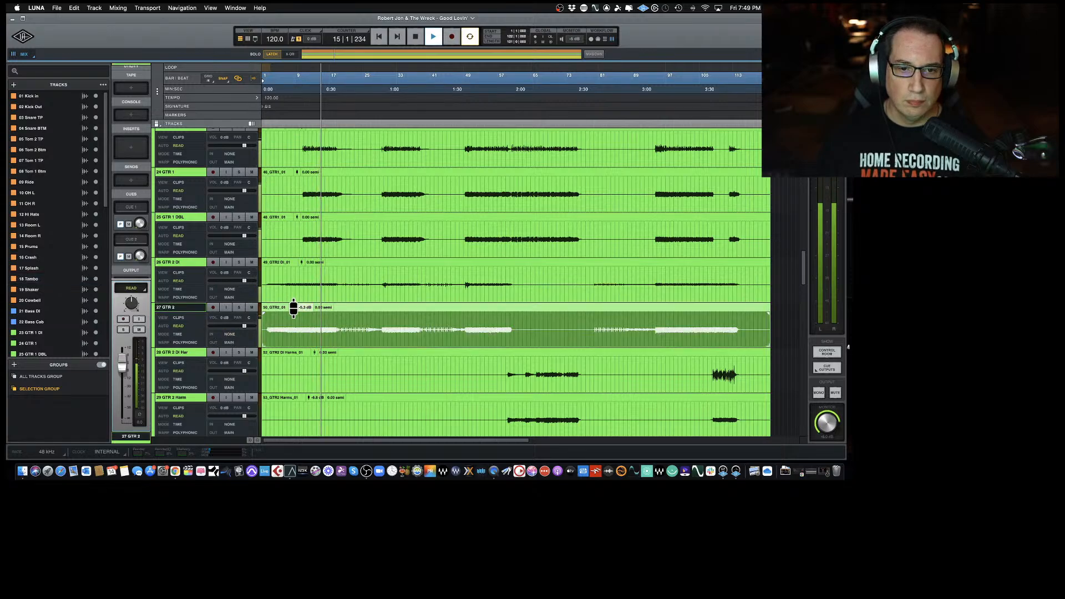
pyautogui.moveTo(294, 308); pyautogui.dragTo(291, 320)
# Review the channel levels in the mixer, fine-tune the MAIN output fader during playback and stop playback.
pyautogui.press('super+equal')
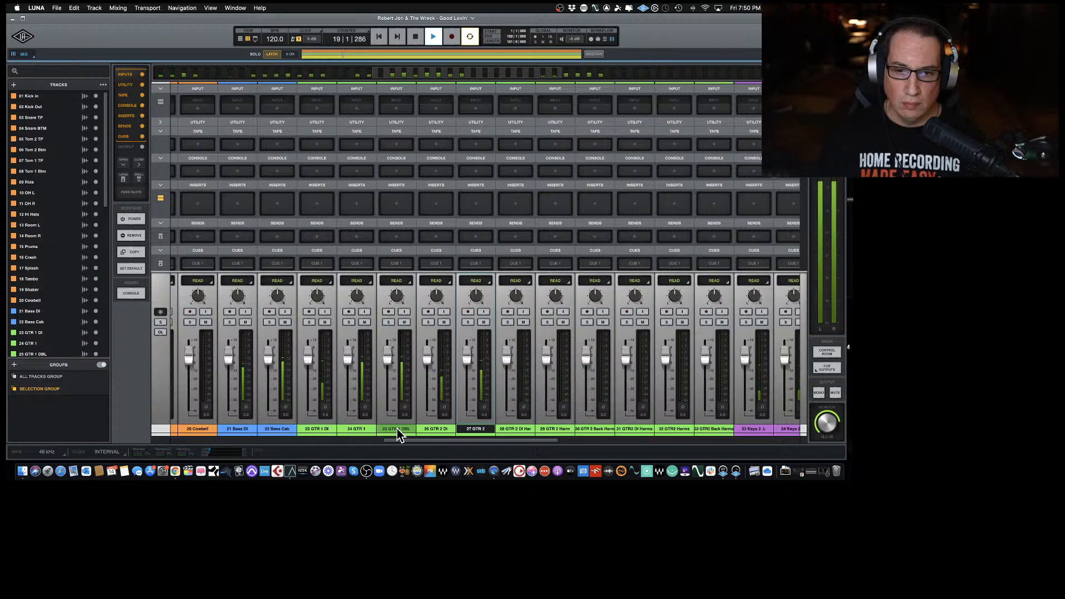
pyautogui.moveTo(404, 440); pyautogui.dragTo(184, 438)
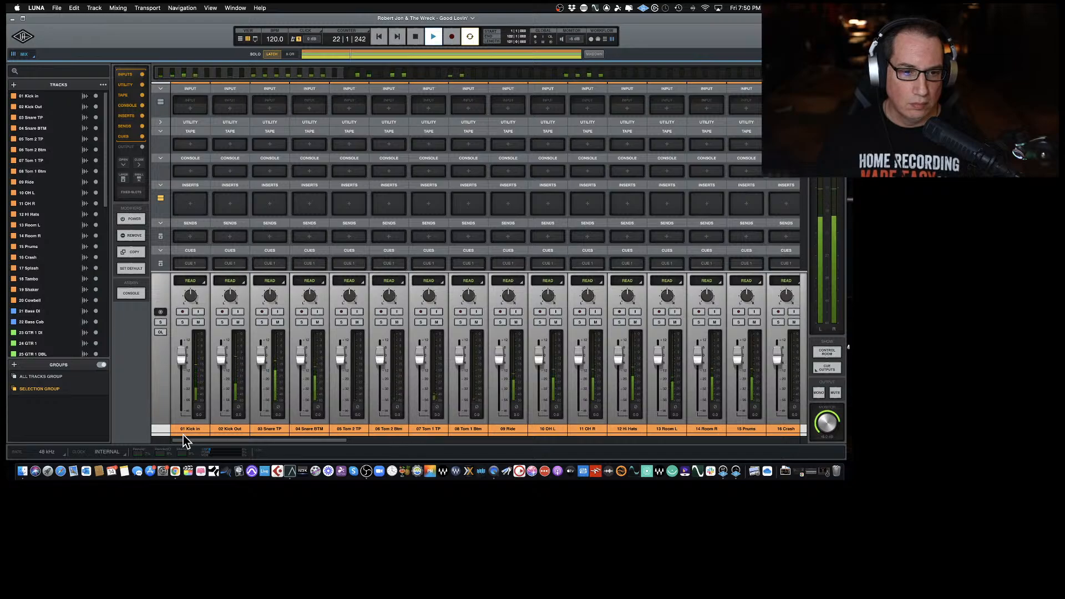
pyautogui.moveTo(185, 437); pyautogui.dragTo(736, 447)
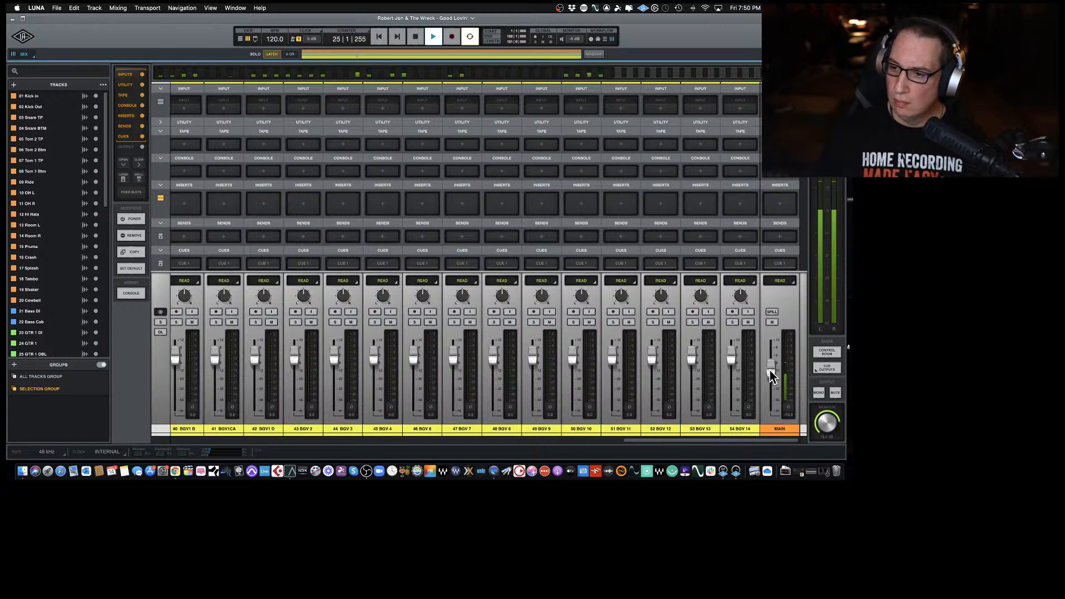
pyautogui.moveTo(771, 369); pyautogui.dragTo(770, 365)
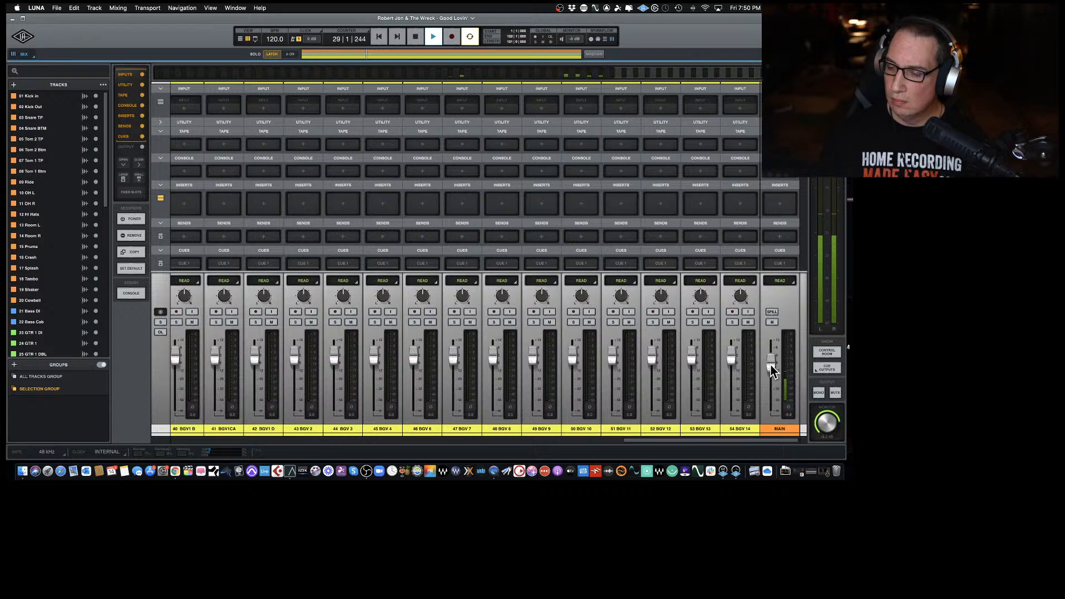
pyautogui.moveTo(773, 371); pyautogui.dragTo(763, 382)
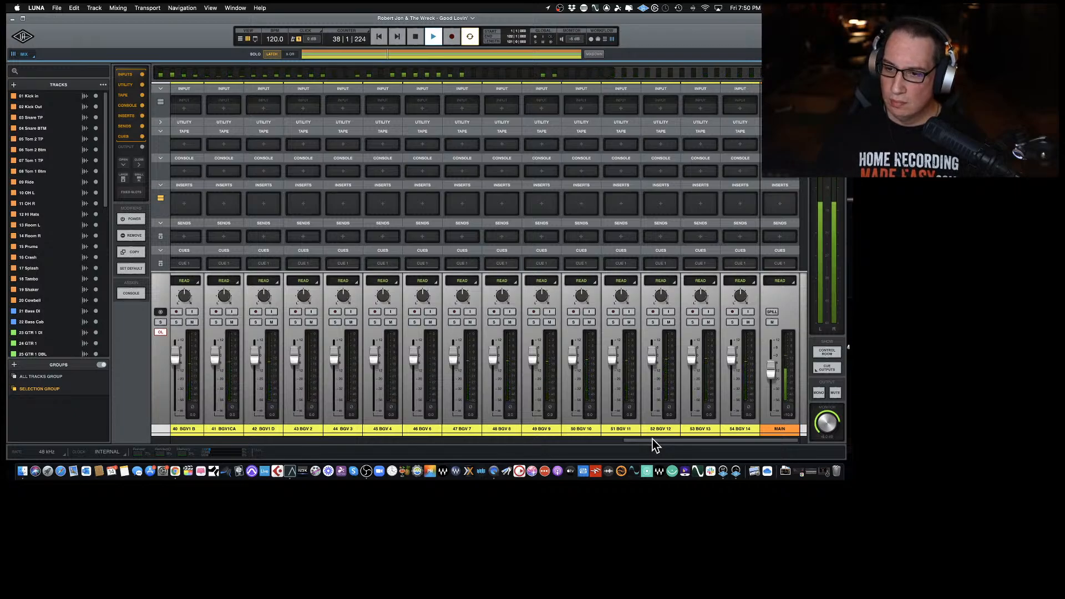
pyautogui.press('space')
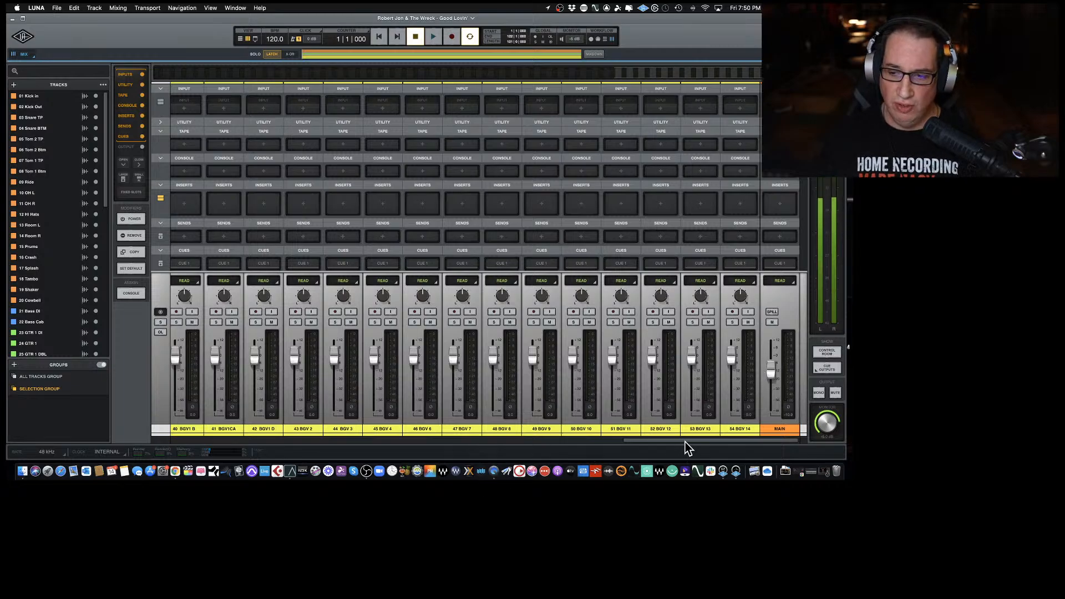
# Step the clip waveform height up and down in the timeline, leave the waveforms enlarged and review them up to the 01 Kick In track.
pyautogui.moveTo(685, 441); pyautogui.dragTo(39, 426)
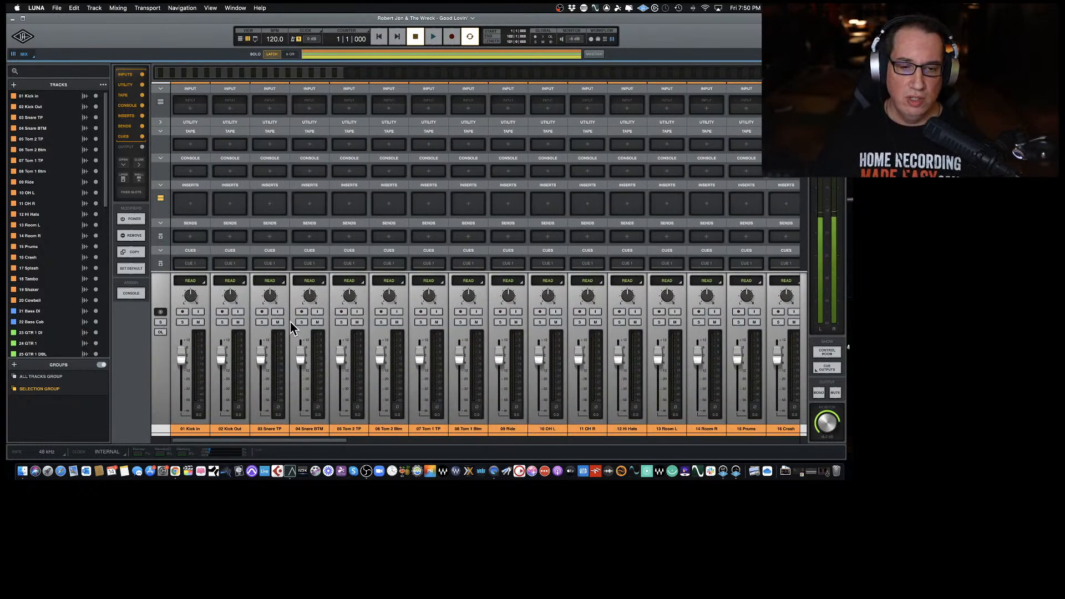
pyautogui.press('cmd+=')
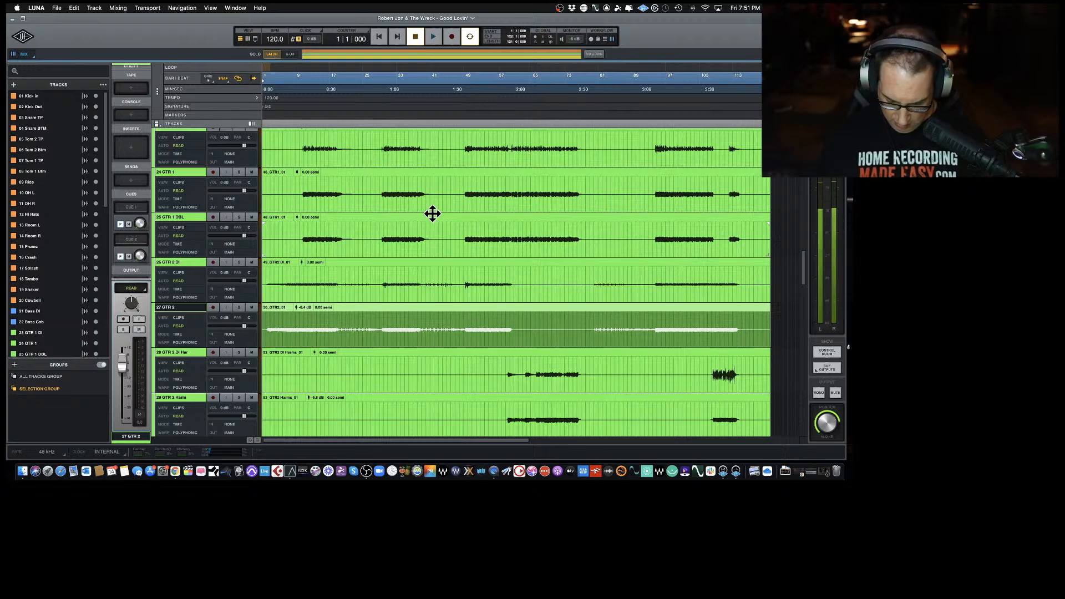
pyautogui.press('alt+super+bracketright')
pyautogui.press('alt+super+bracketright')
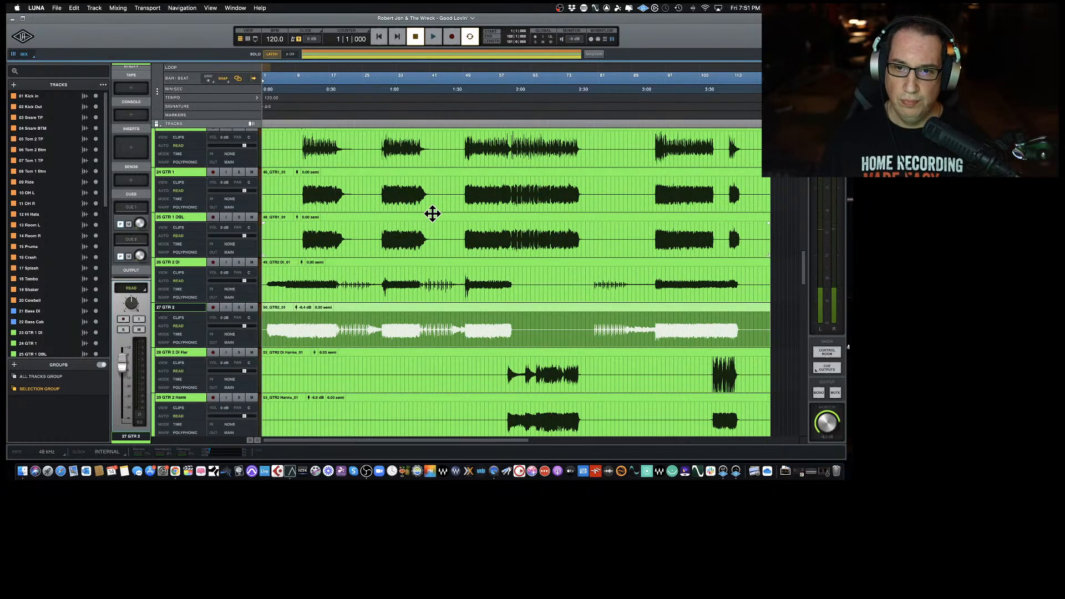
pyautogui.press('alt+super+bracketleft')
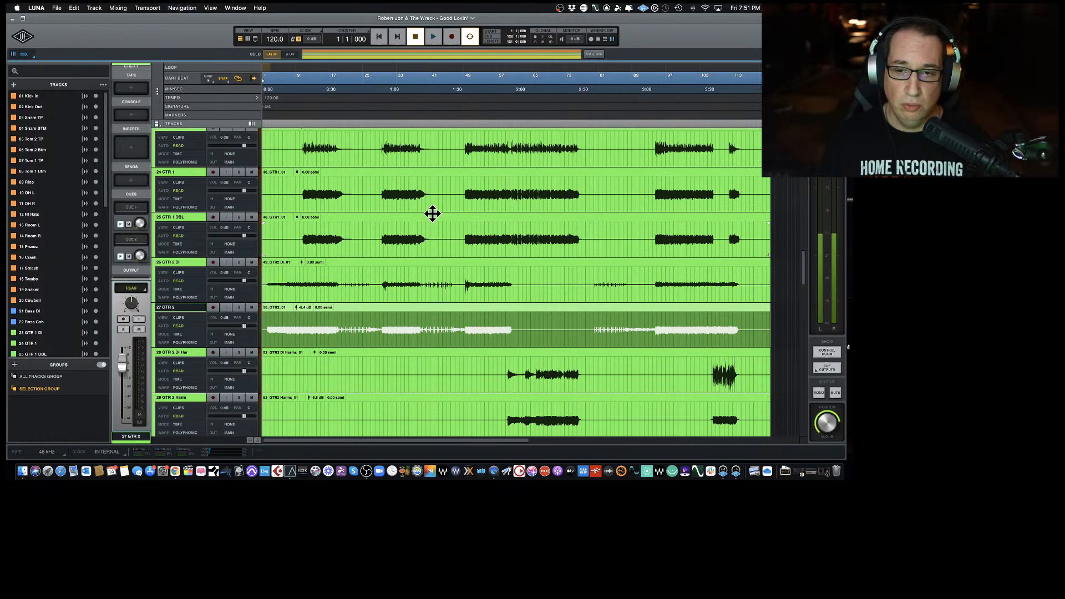
pyautogui.press('alt+super+bracketright')
pyautogui.press('alt+super+bracketleft')
pyautogui.press('alt+super+bracketright')
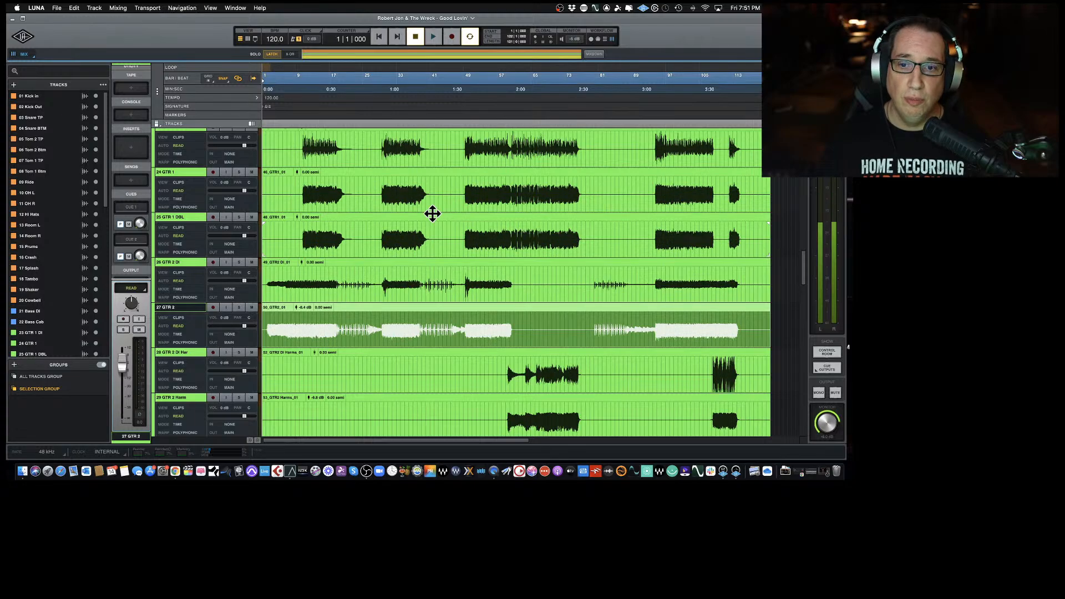
pyautogui.press('alt+super+bracketleft')
pyautogui.press('alt+super+bracketleft')
pyautogui.press('alt+super+bracketleft')
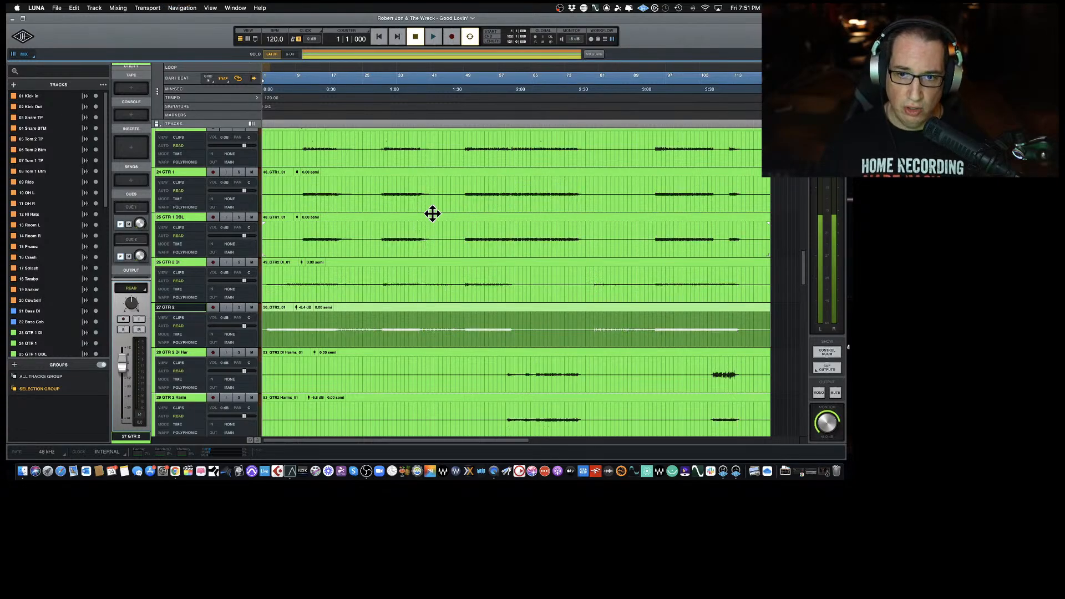
pyautogui.press('alt+super+bracketright')
pyautogui.press('alt+super+bracketright')
pyautogui.press('alt+super+bracketright')
pyautogui.press('alt+super+bracketleft')
pyautogui.press('alt+super+bracketleft')
pyautogui.press('alt+super+bracketright')
pyautogui.press('alt+super+bracketright')
pyautogui.press('alt+super+bracketleft')
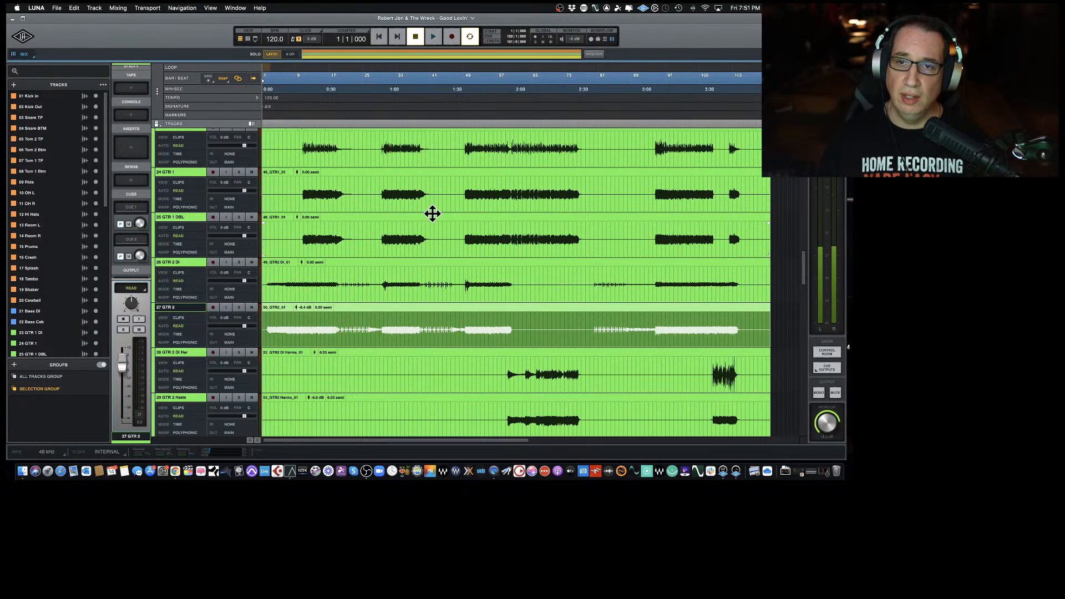
pyautogui.press('alt+super+bracketleft')
pyautogui.press('alt+super+bracketright')
pyautogui.press('alt+super+bracketright')
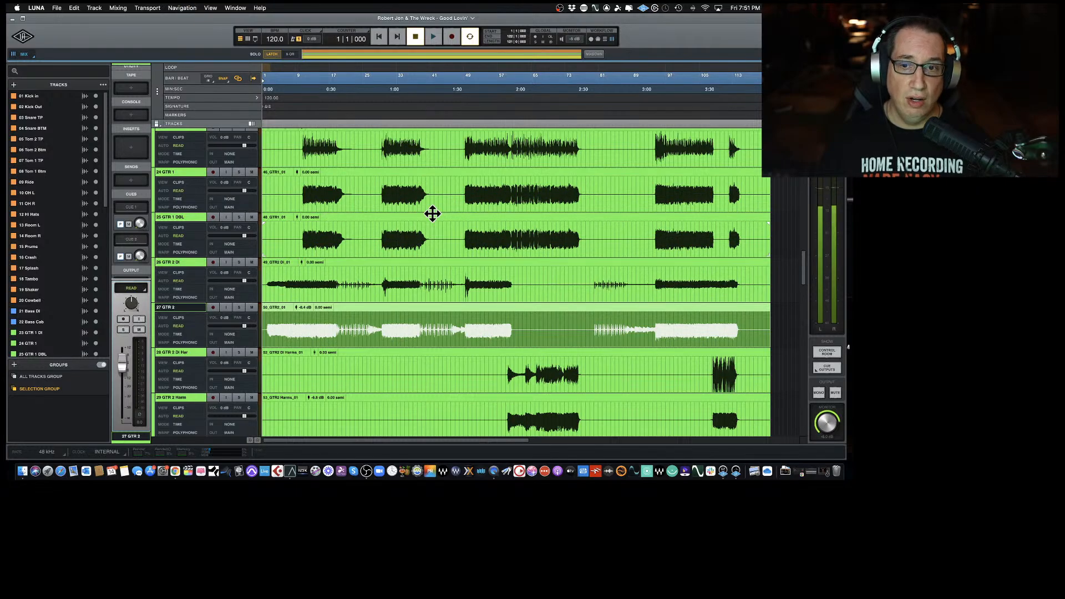
pyautogui.press('alt+super+bracketleft')
pyautogui.press('alt+super+bracketleft')
pyautogui.press('alt+super+bracketright')
pyautogui.press('alt+super+bracketright')
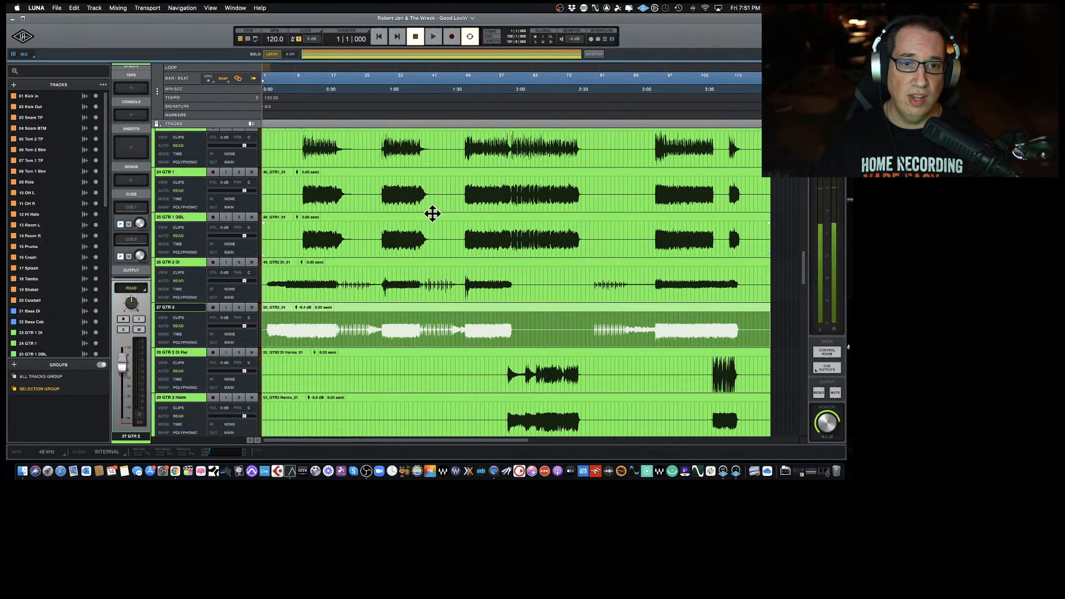
pyautogui.press('alt+super+bracketleft')
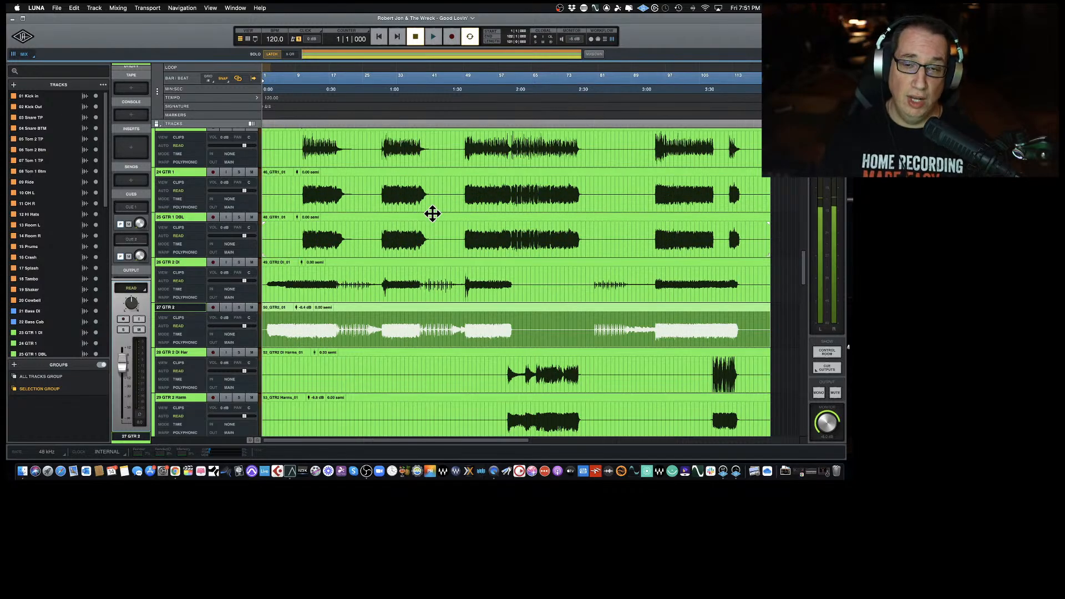
pyautogui.scroll(3, 431, 259)
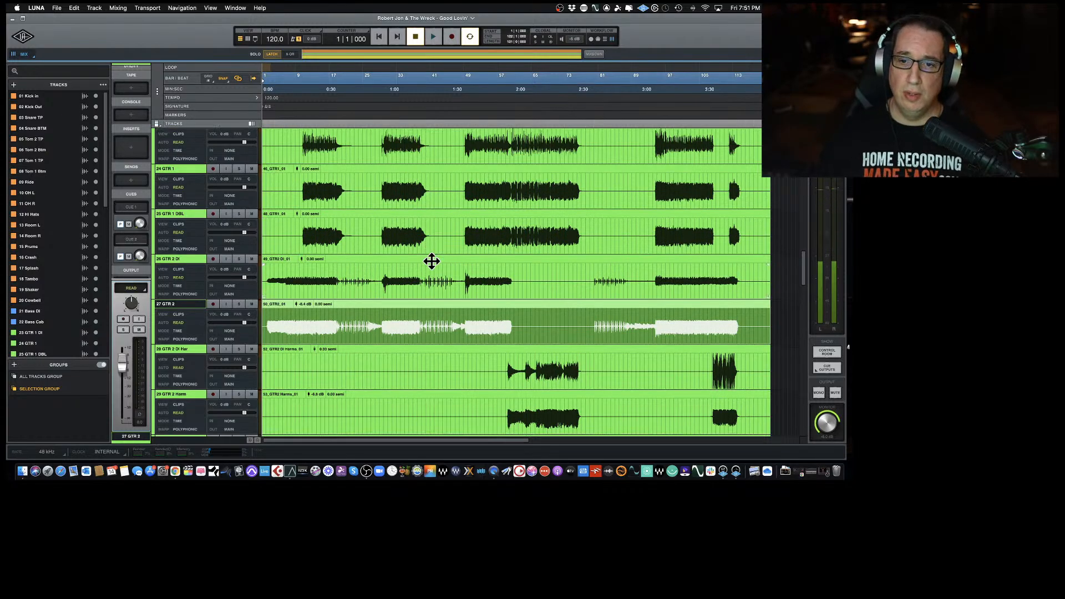
pyautogui.scroll(10, 432, 261)
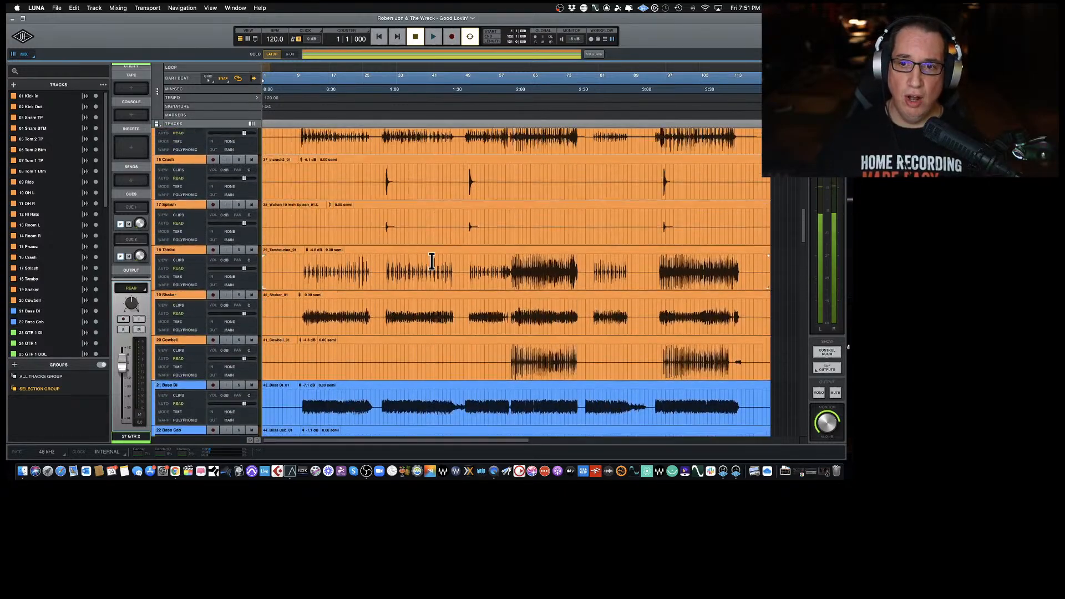
pyautogui.scroll(6, 431, 261)
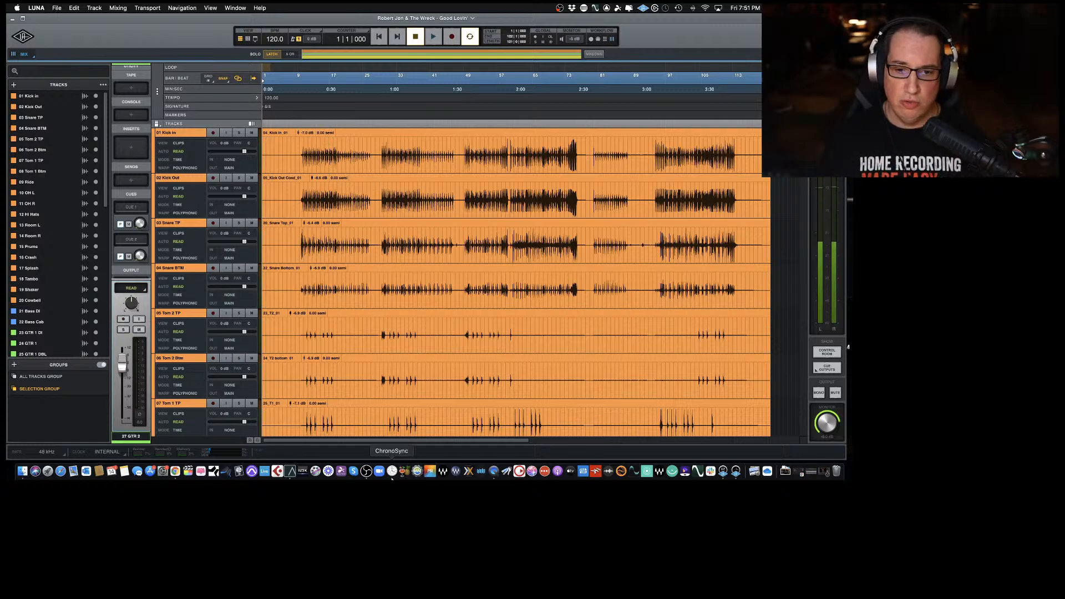
# Show the mixer, turn the Inputs section off and on again, and collapse and re-expand its row.
pyautogui.press('super+equal')
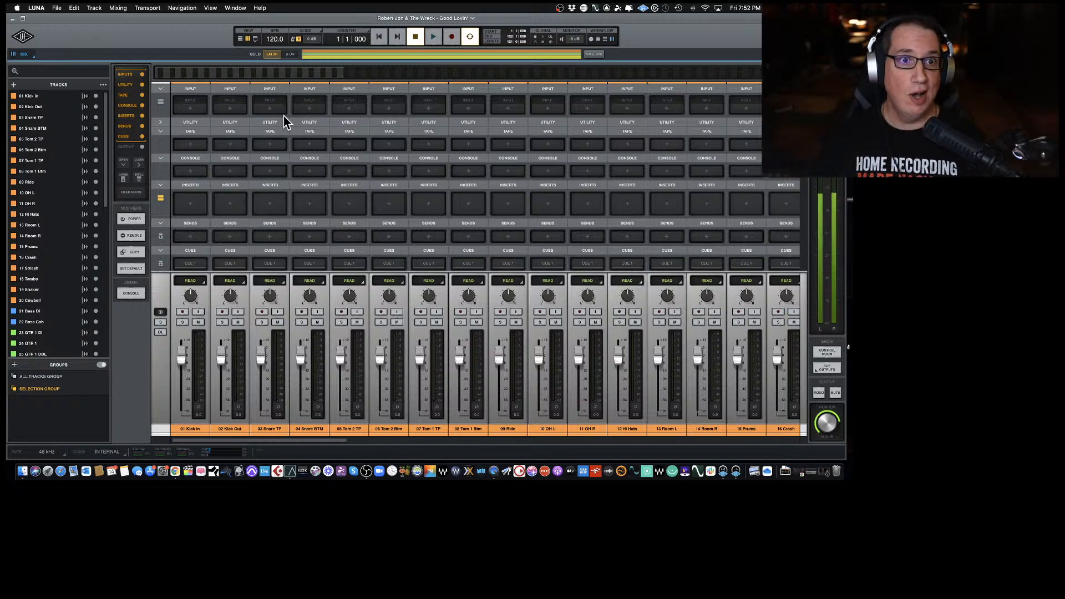
pyautogui.click(142, 74)
pyautogui.click(142, 75)
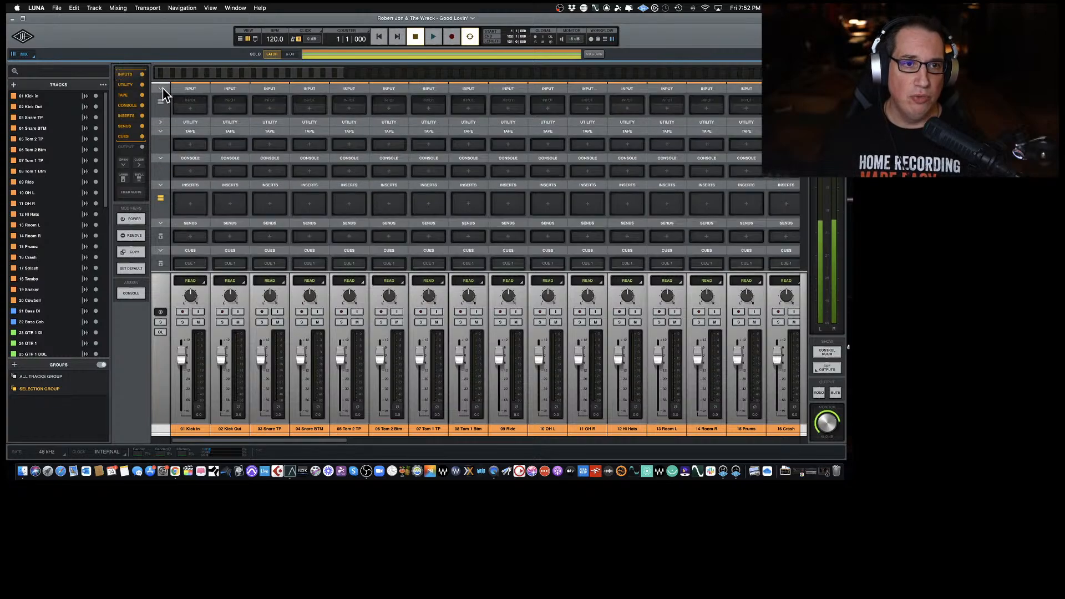
pyautogui.click(162, 87)
pyautogui.click(162, 88)
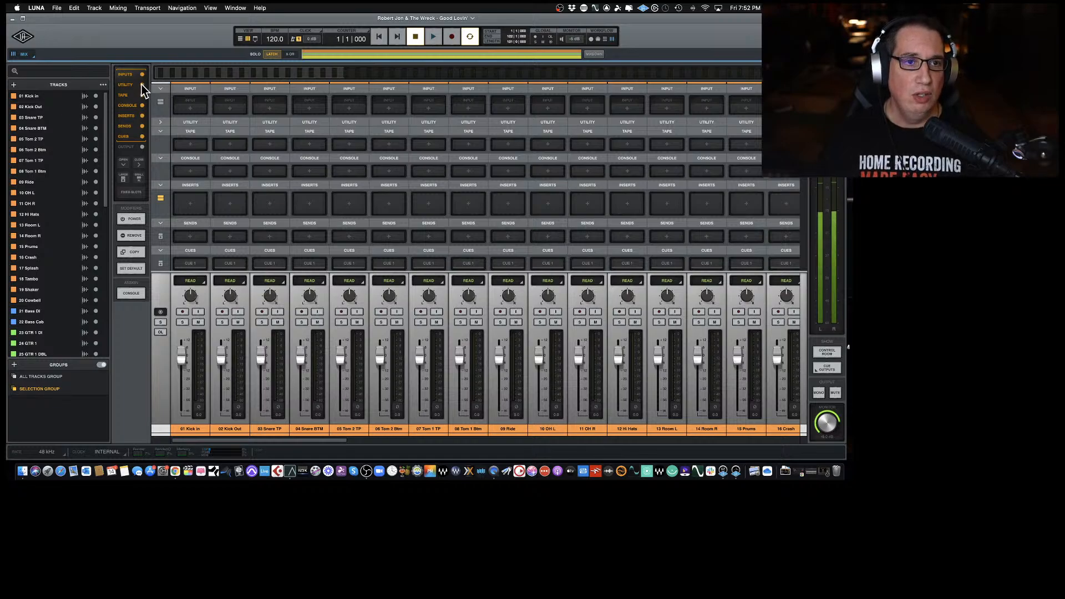
# Turn the mixer's Utility section off and on, expand its row and switch the Inputs row to its larger view.
pyautogui.click(142, 84)
pyautogui.click(142, 85)
pyautogui.click(161, 123)
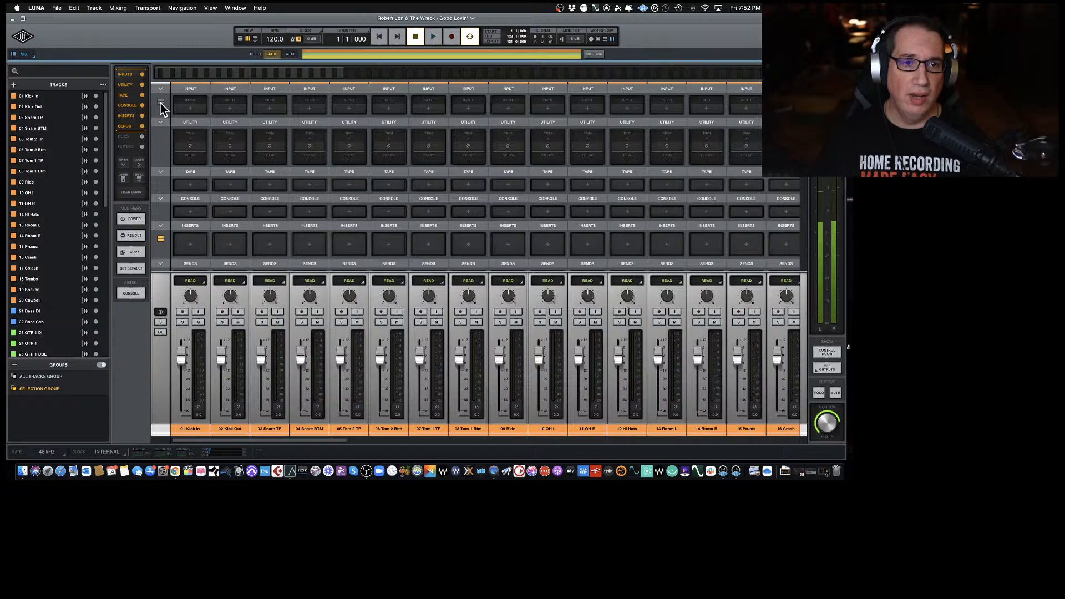
pyautogui.click(160, 105)
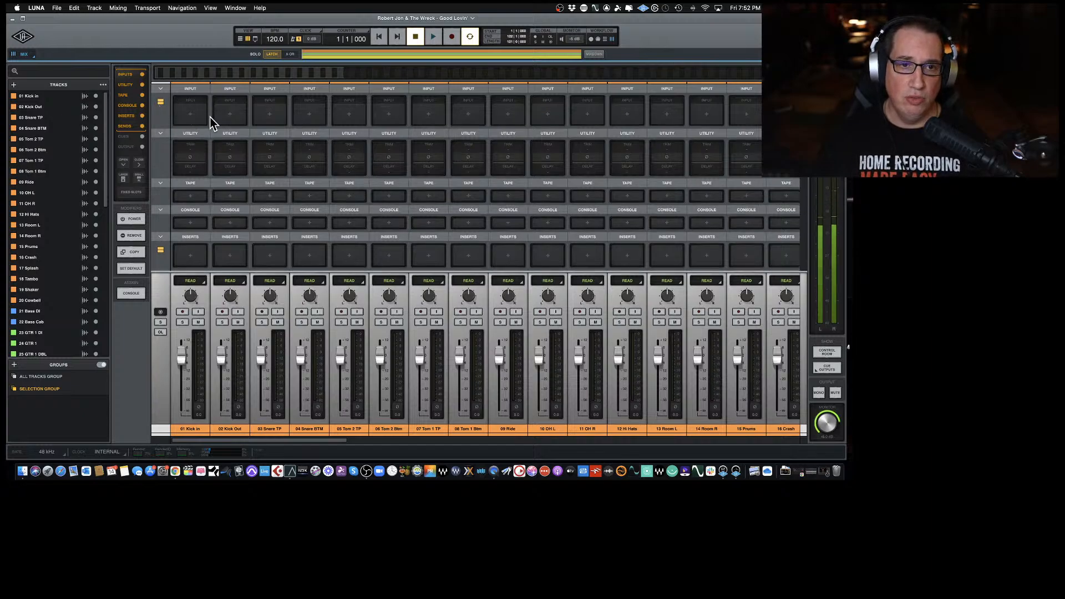
pyautogui.click(161, 104)
pyautogui.click(161, 104)
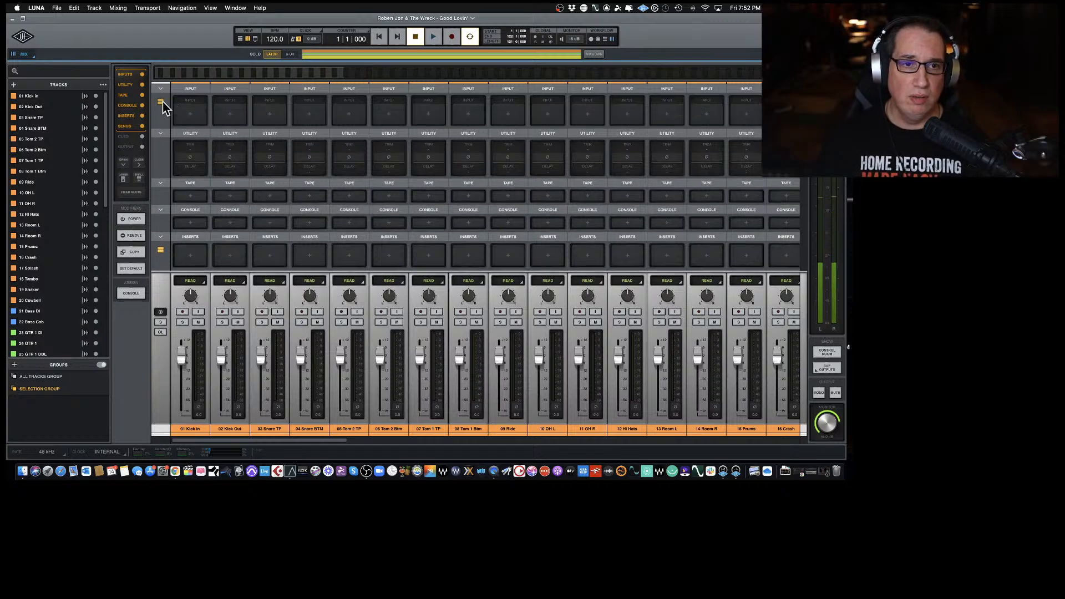
# Return the mixer's Inputs row to its compact view, and collapse and re-expand the Tape row.
pyautogui.click(161, 103)
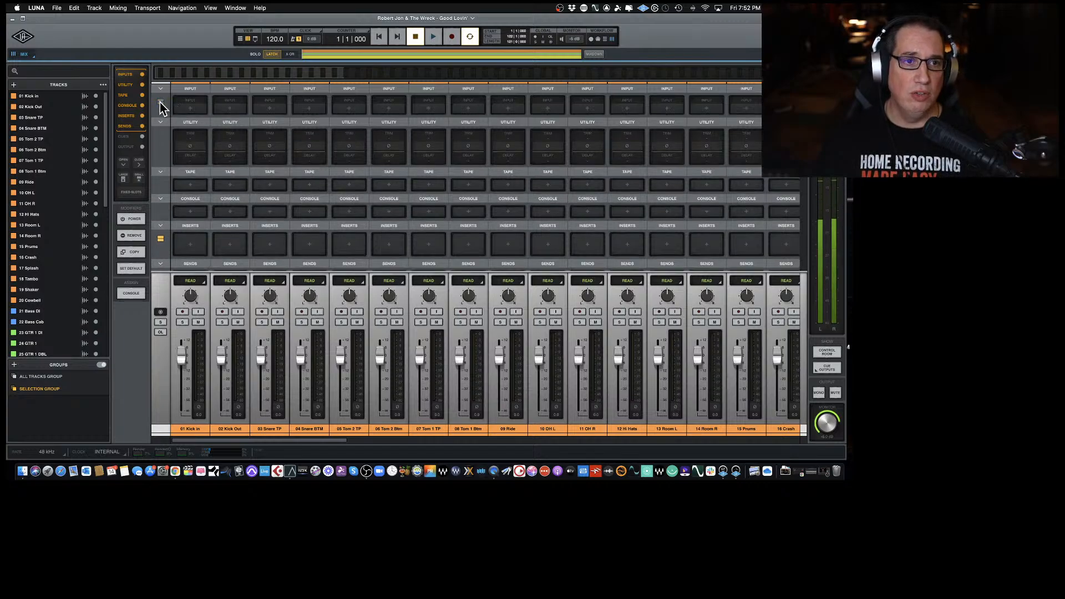
pyautogui.scroll(-1, 162, 143)
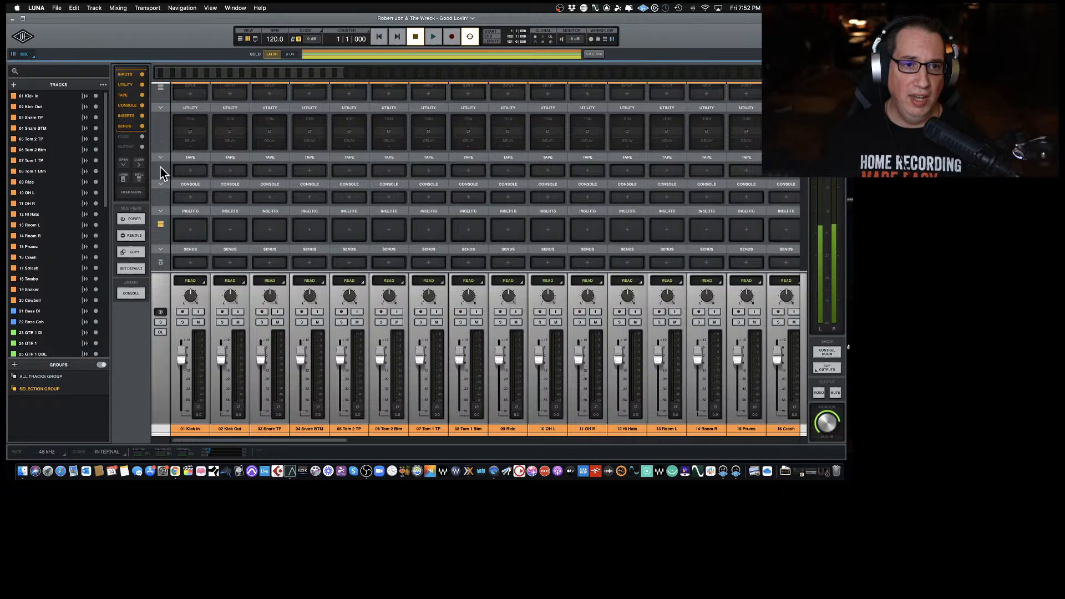
pyautogui.click(160, 156)
pyautogui.click(161, 157)
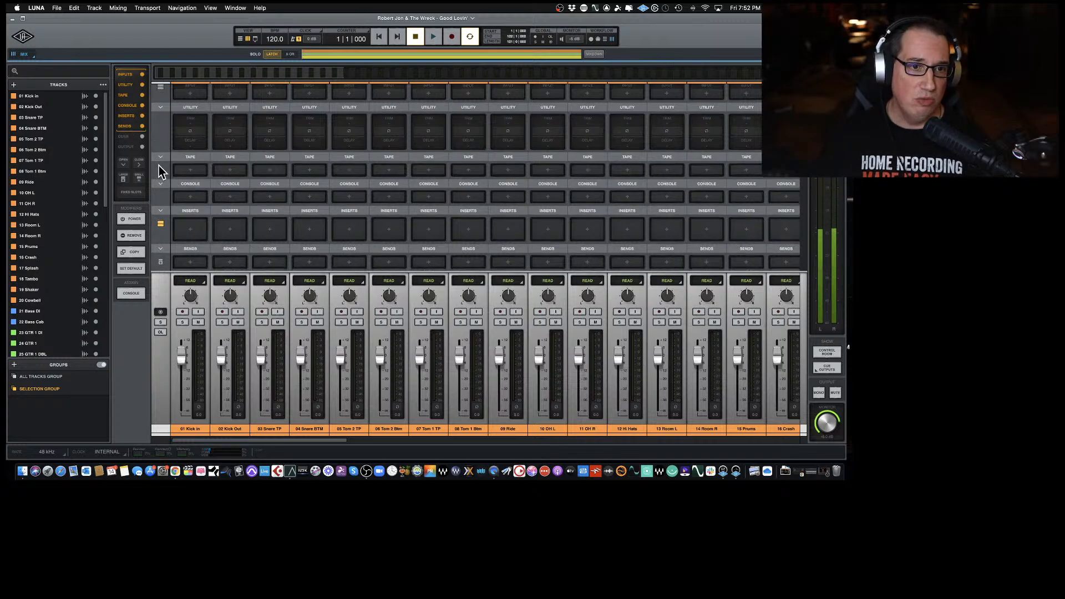
# Look over the mixer's Utility, Tape, Console, Inserts, Sends and Cues rows.
pyautogui.scroll(-2, 160, 171)
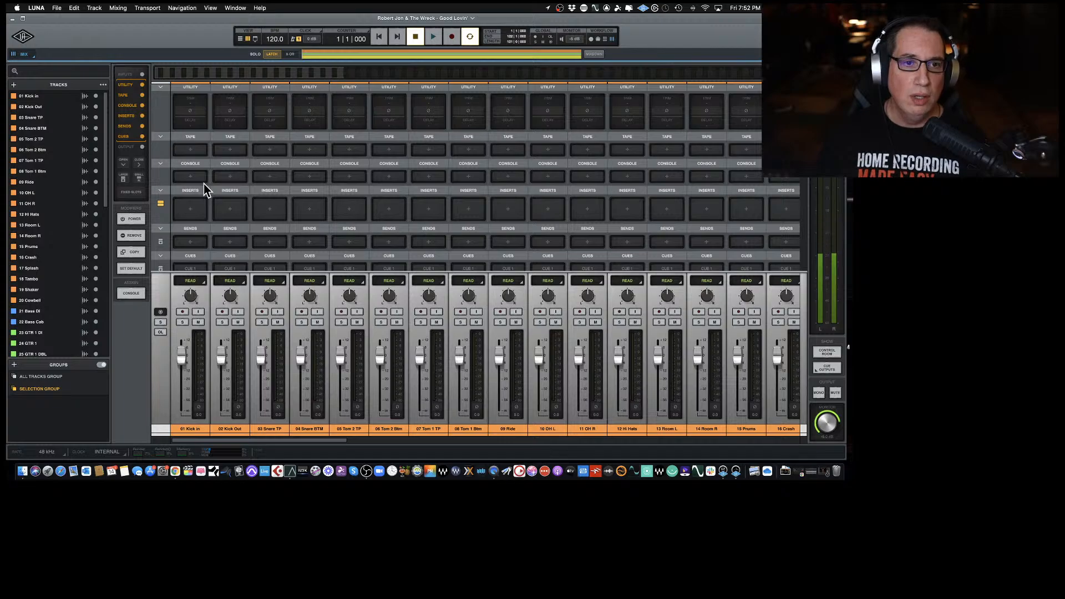
pyautogui.scroll(1, 204, 188)
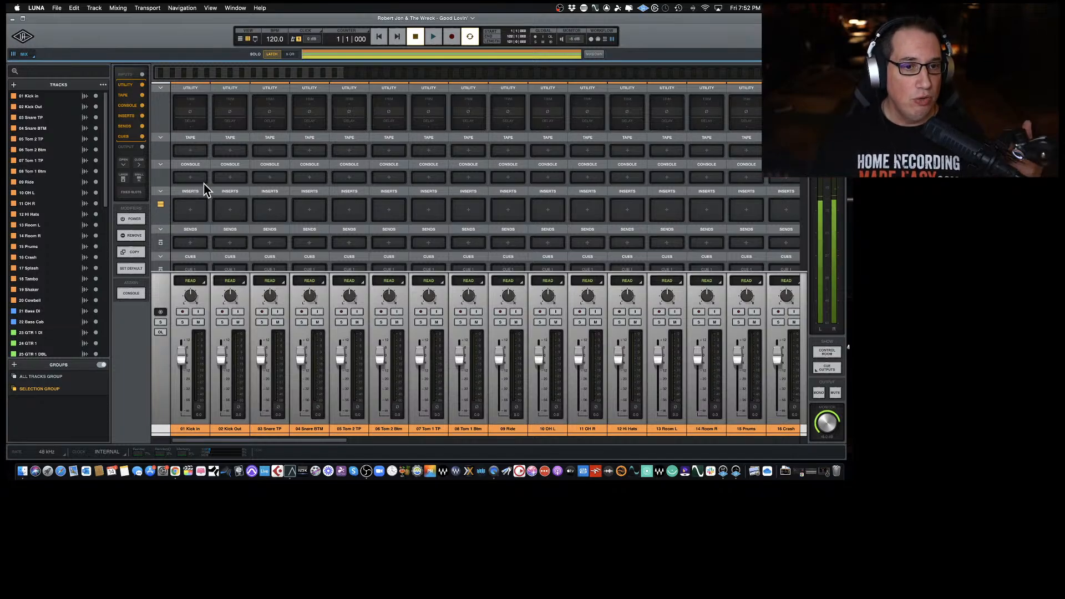
pyautogui.scroll(2, 185, 178)
pyautogui.scroll(-5, 185, 178)
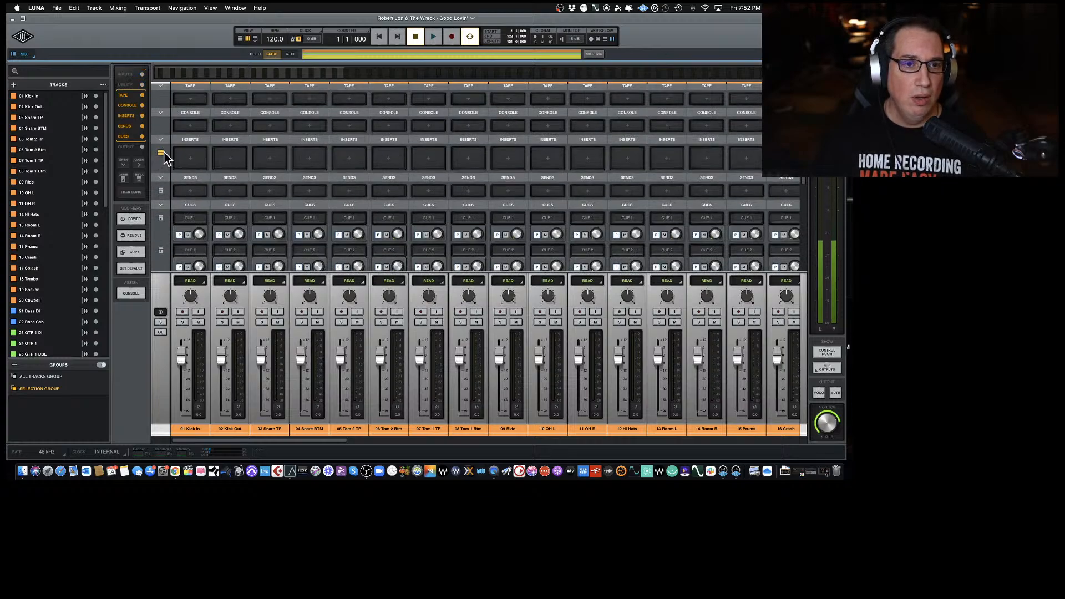
pyautogui.scroll(-2, 161, 156)
pyautogui.scroll(2, 161, 156)
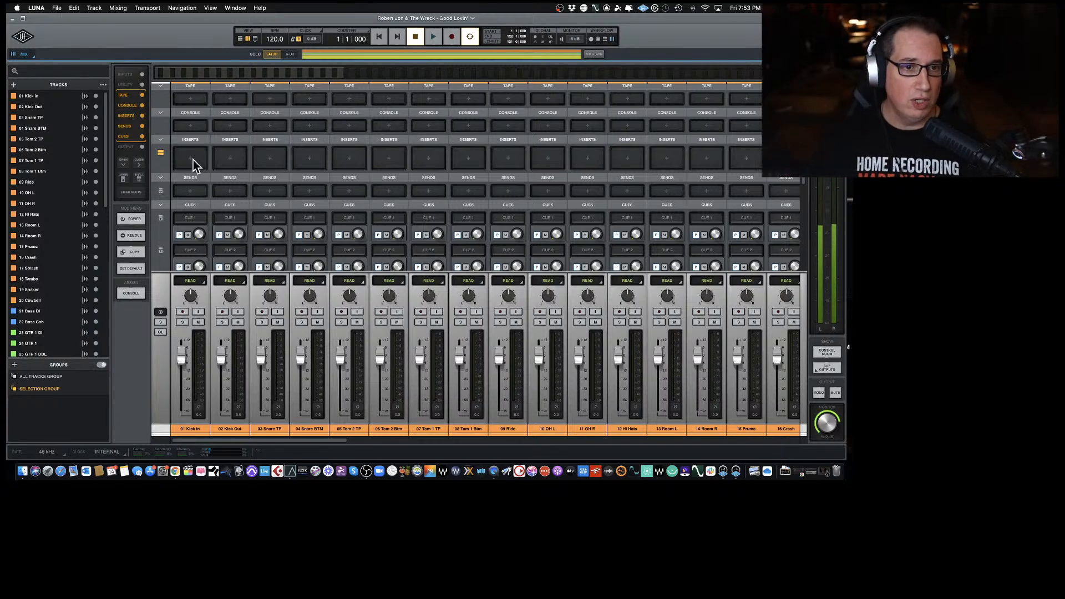
pyautogui.scroll(3, 190, 162)
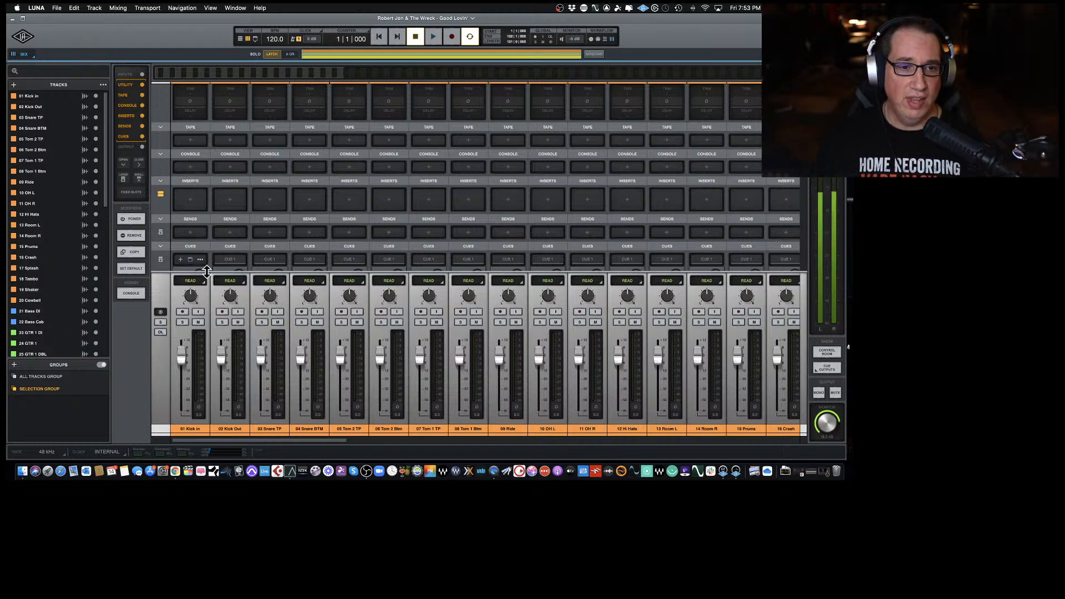
pyautogui.scroll(-2, 194, 210)
pyautogui.scroll(-3, 191, 206)
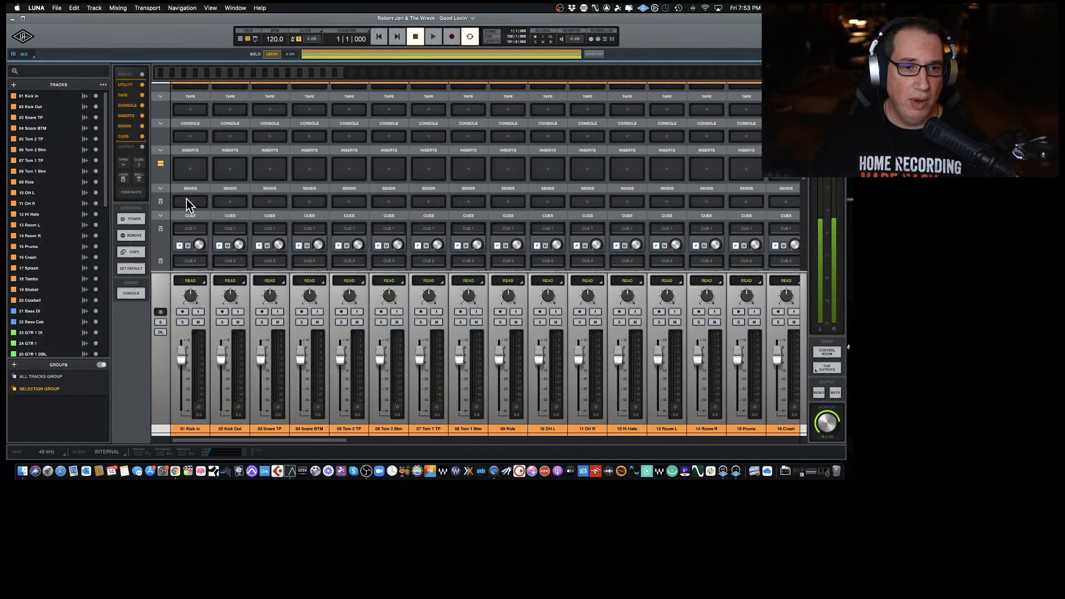
# Collapse and re-expand the Sends row, and collapse the Cues row in the mixer.
pyautogui.click(159, 189)
pyautogui.click(160, 188)
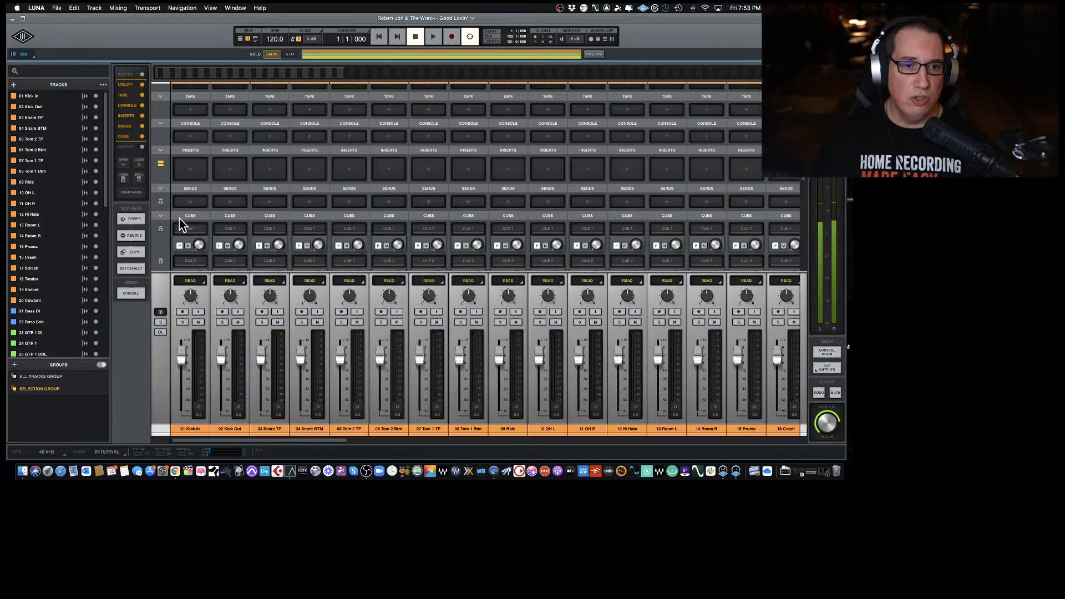
pyautogui.scroll(-4, 181, 218)
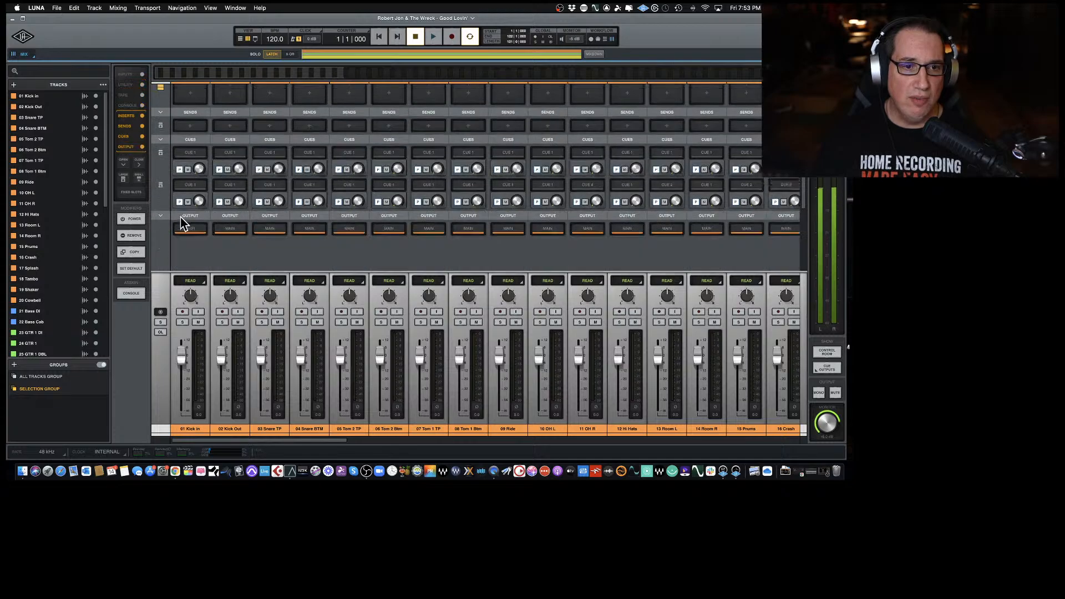
pyautogui.click(161, 139)
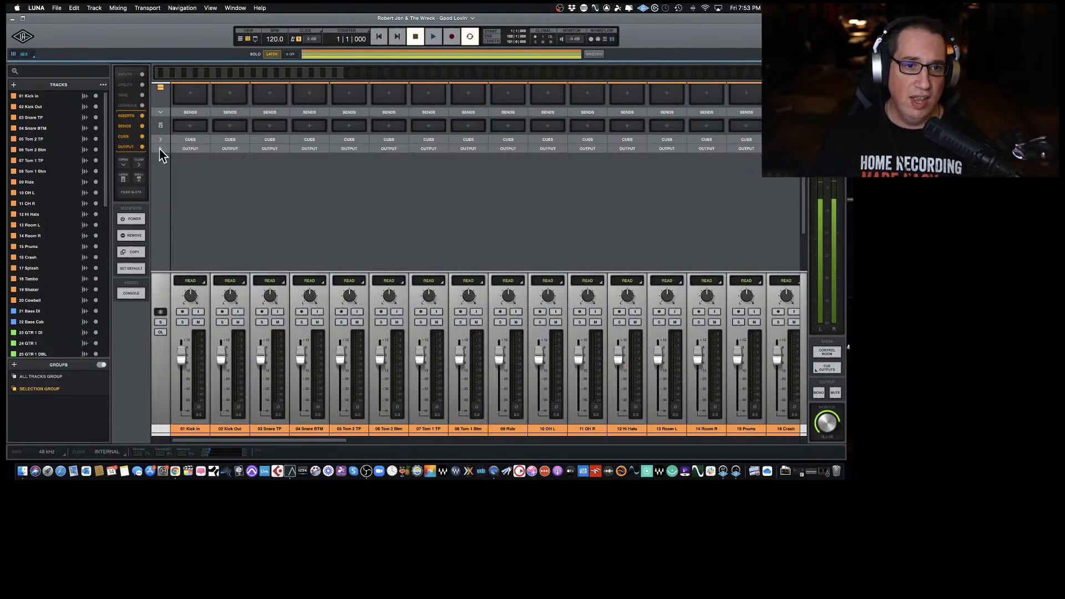
# Collapse the mixer's Utility row and switch all section rows to their small view.
pyautogui.scroll(8, 257, 222)
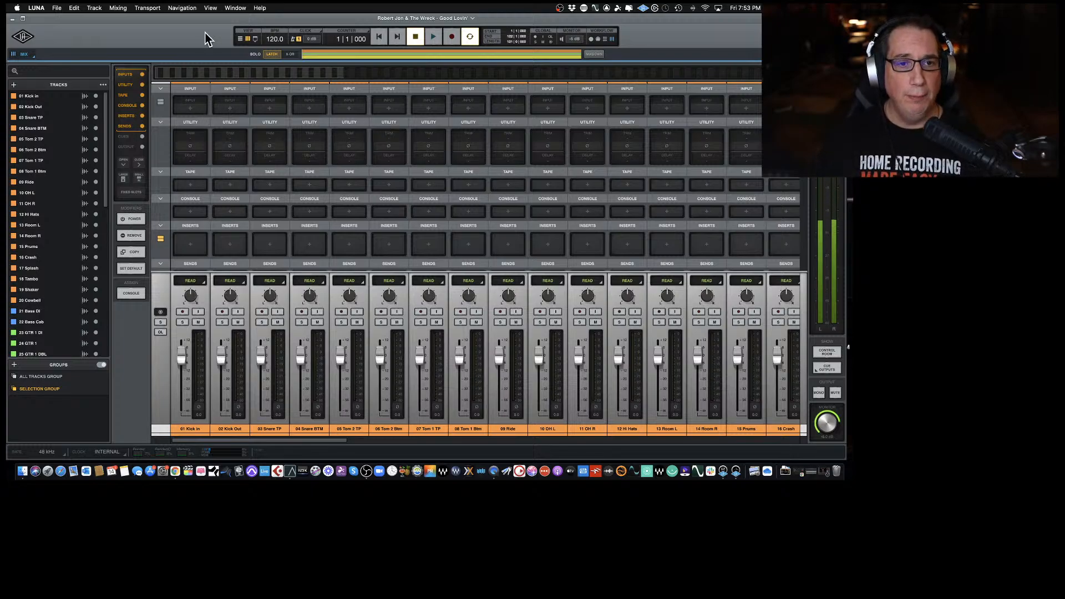
pyautogui.click(162, 122)
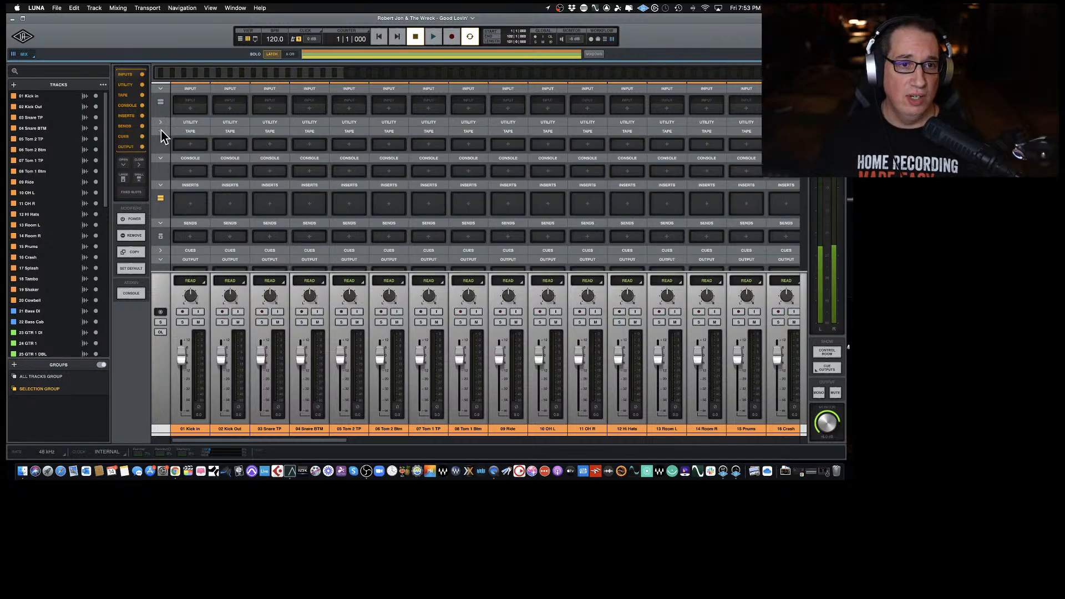
pyautogui.click(161, 131)
pyautogui.click(161, 132)
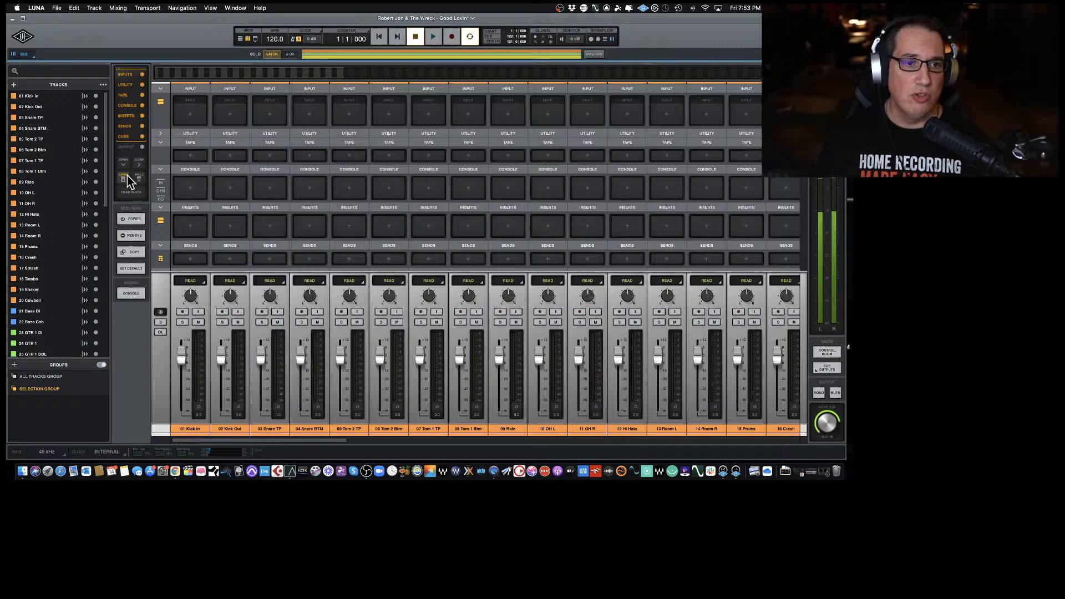
pyautogui.click(137, 179)
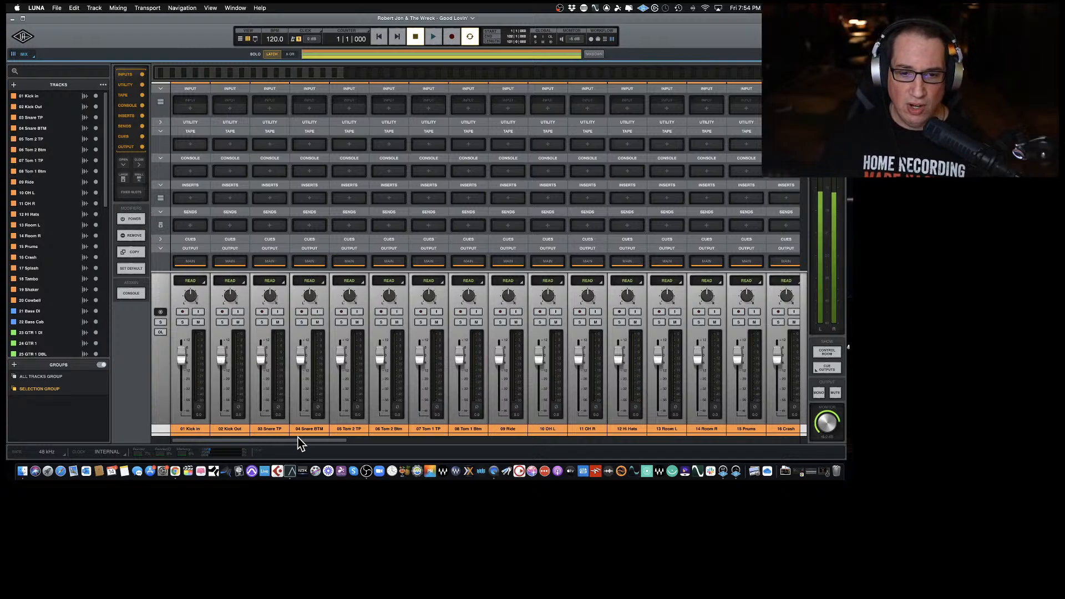
pyautogui.click(188, 431)
pyautogui.moveTo(218, 441); pyautogui.dragTo(314, 444)
pyautogui.moveTo(424, 441); pyautogui.dragTo(464, 441)
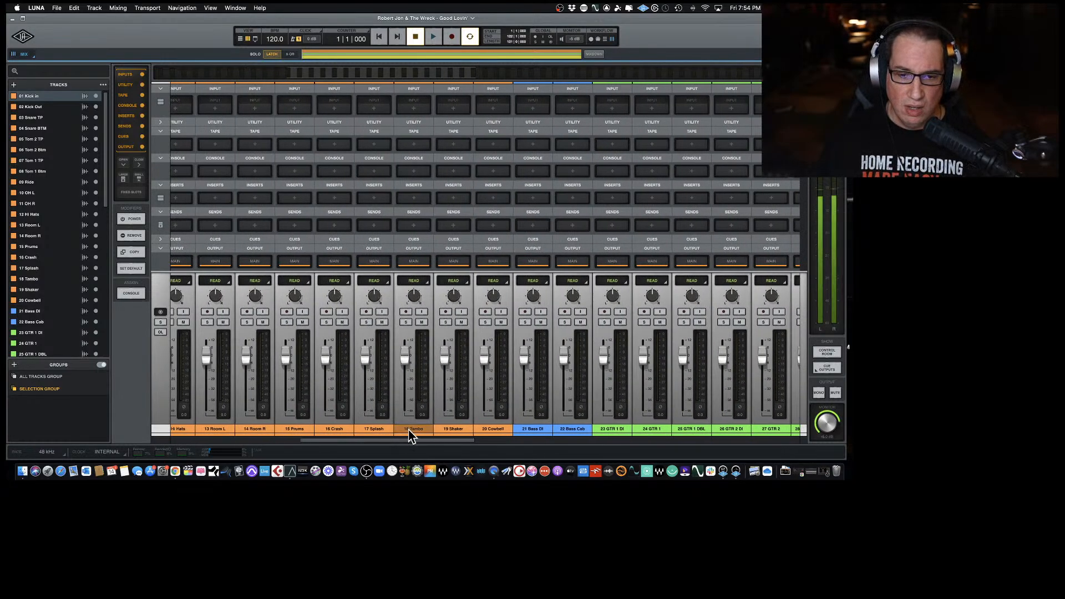
pyautogui.click(412, 429)
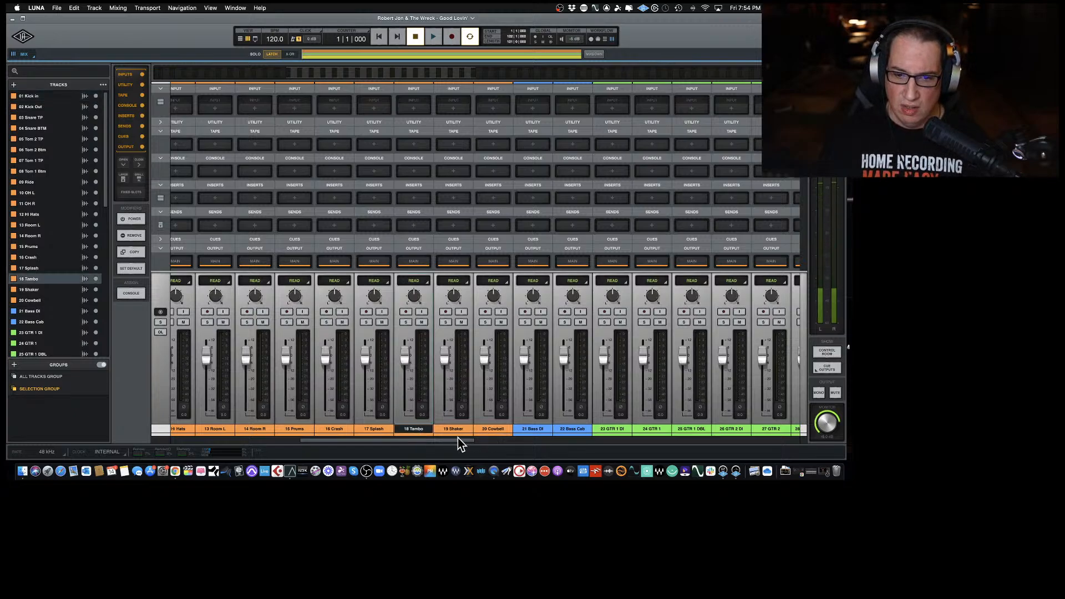
# Select all the drum and percussion tracks from 01 Kick In through 20 Cowbell.
pyautogui.moveTo(398, 441); pyautogui.dragTo(374, 444)
pyautogui.click(192, 428)
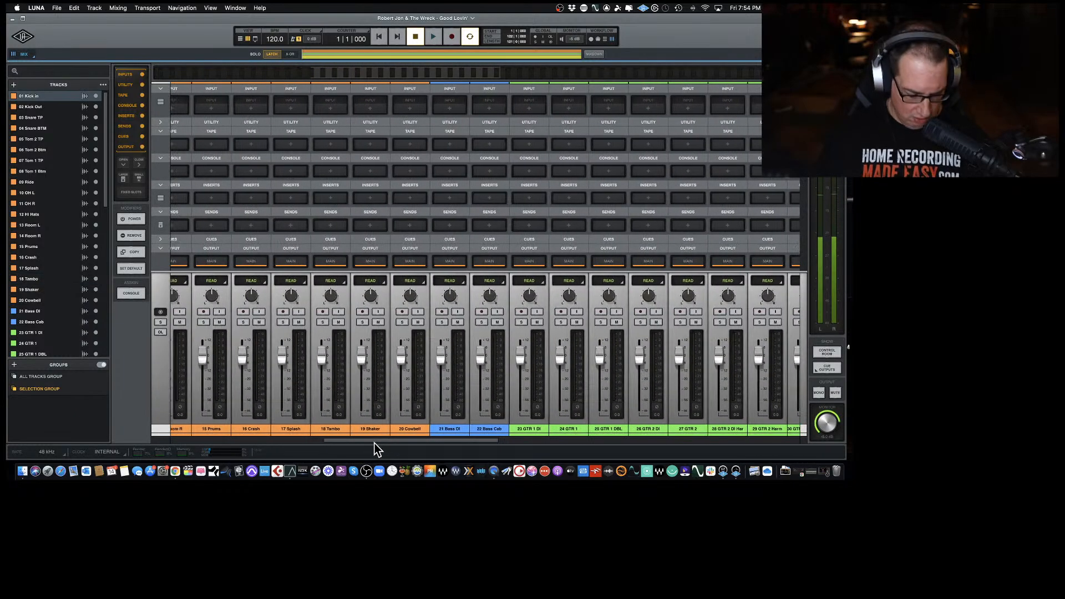
pyautogui.keyDown('shift'); pyautogui.click(402, 428); pyautogui.keyUp('shift')
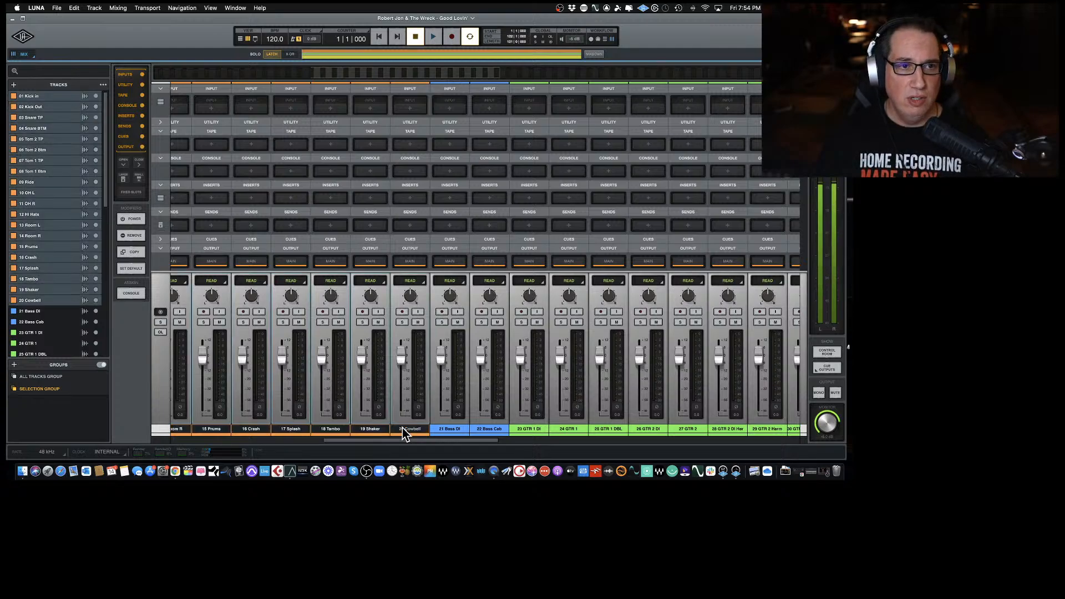
# Start creating one stereo bus track named Drum Bus and open its list of summing options.
pyautogui.click(14, 86)
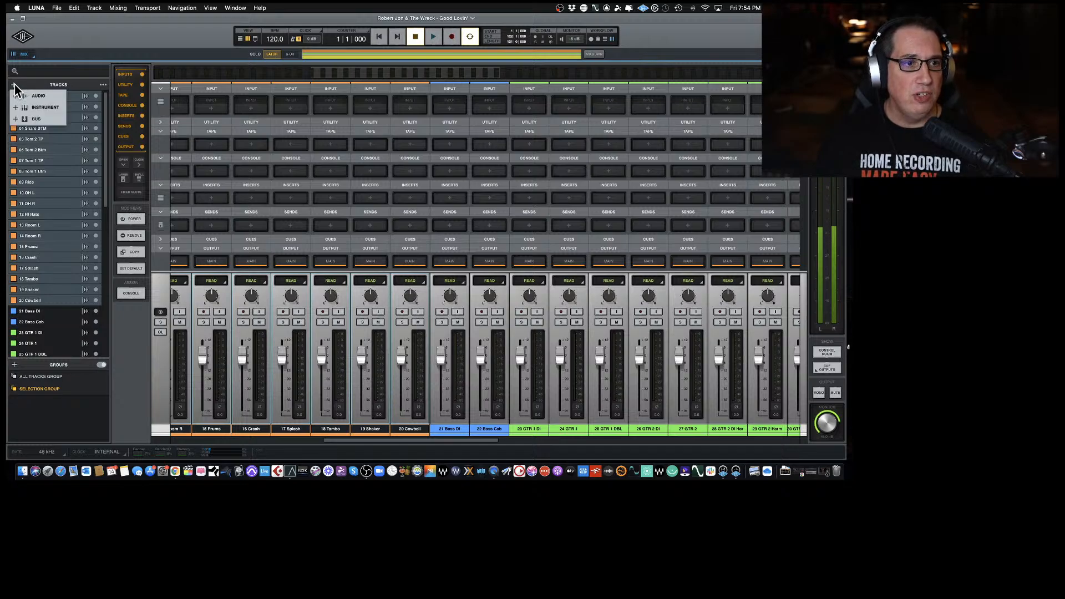
pyautogui.click(25, 117)
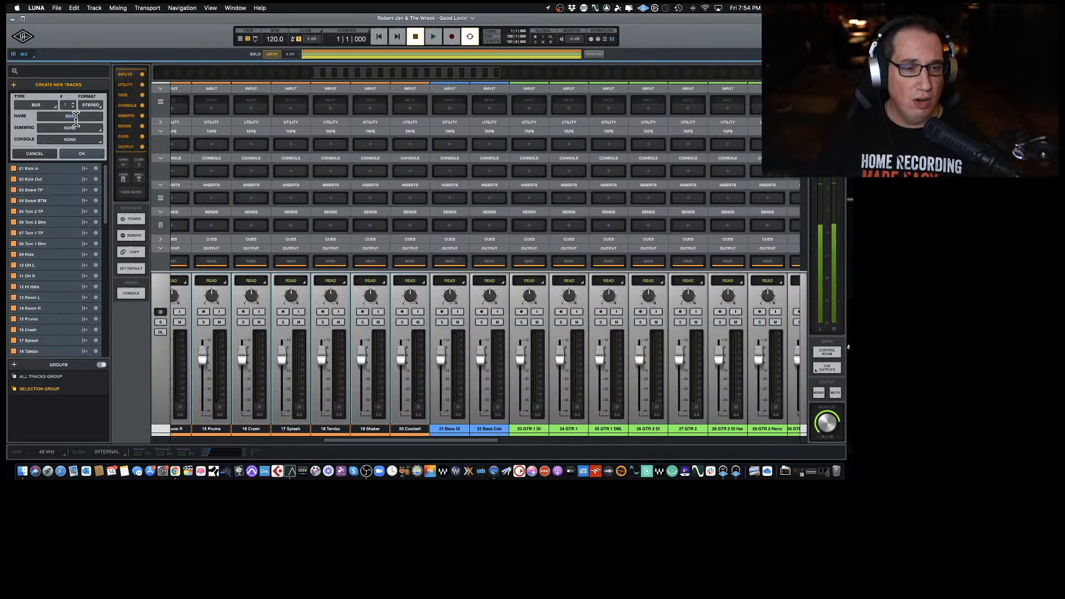
pyautogui.write('Drum Bus')
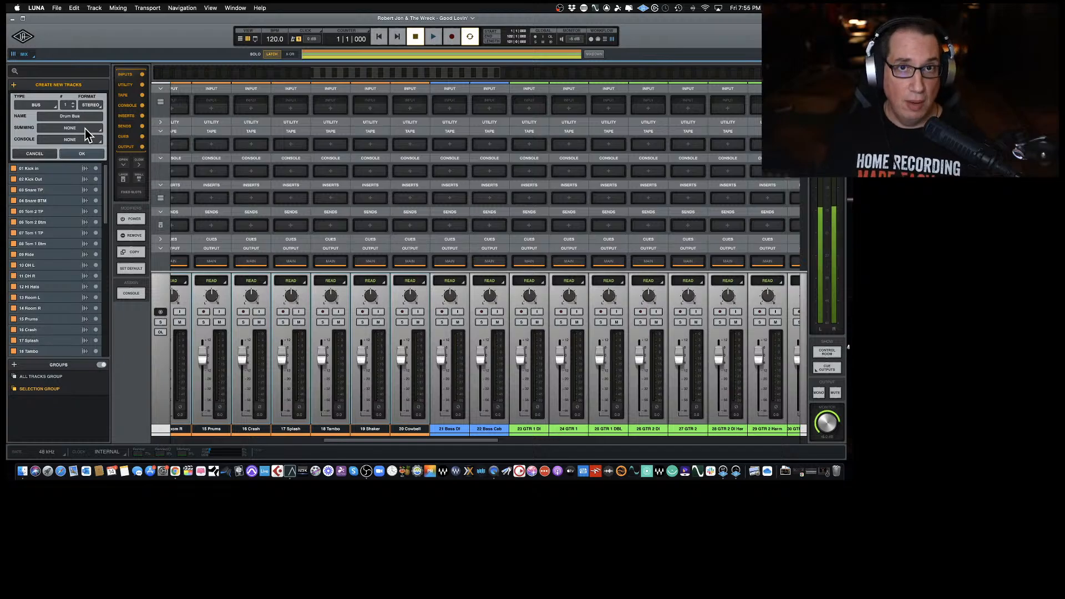
pyautogui.click(85, 129)
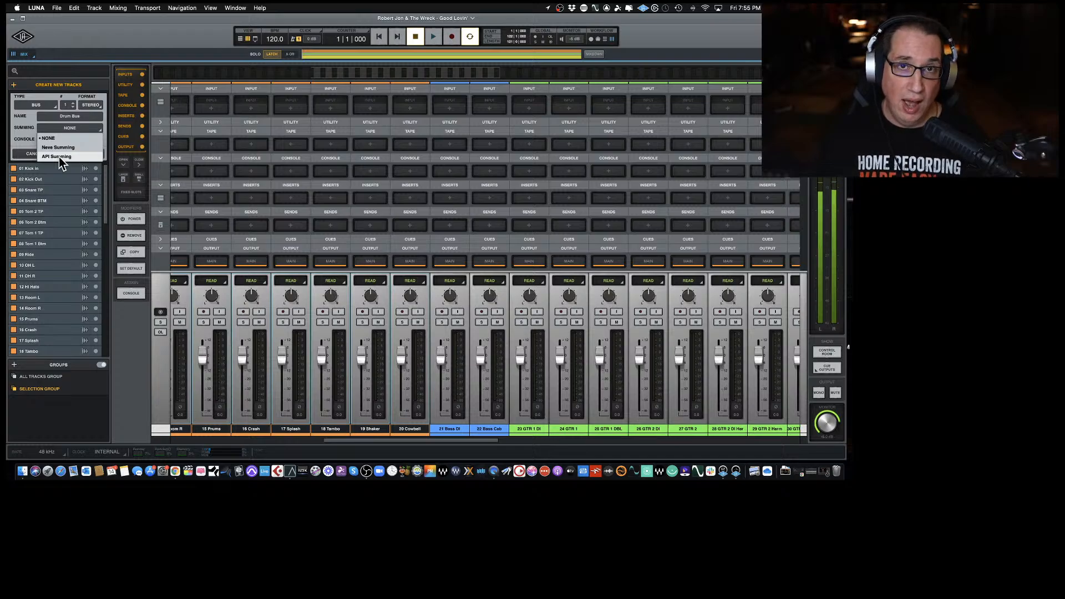
# Create the stereo Drum Bus with API Summing and the API 2500 console, and color its track red.
pyautogui.click(59, 156)
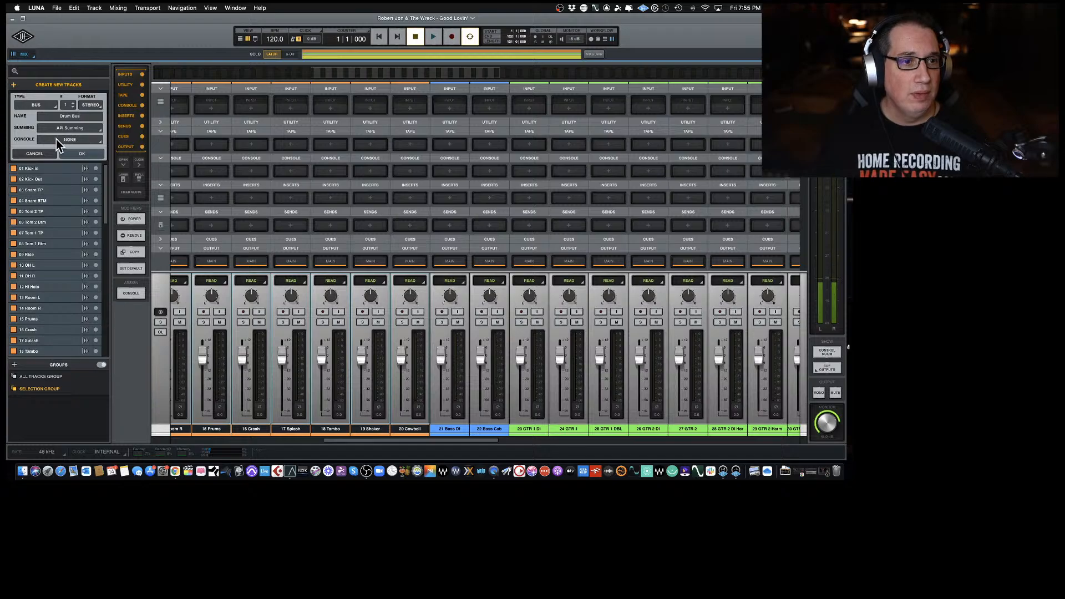
pyautogui.click(92, 145)
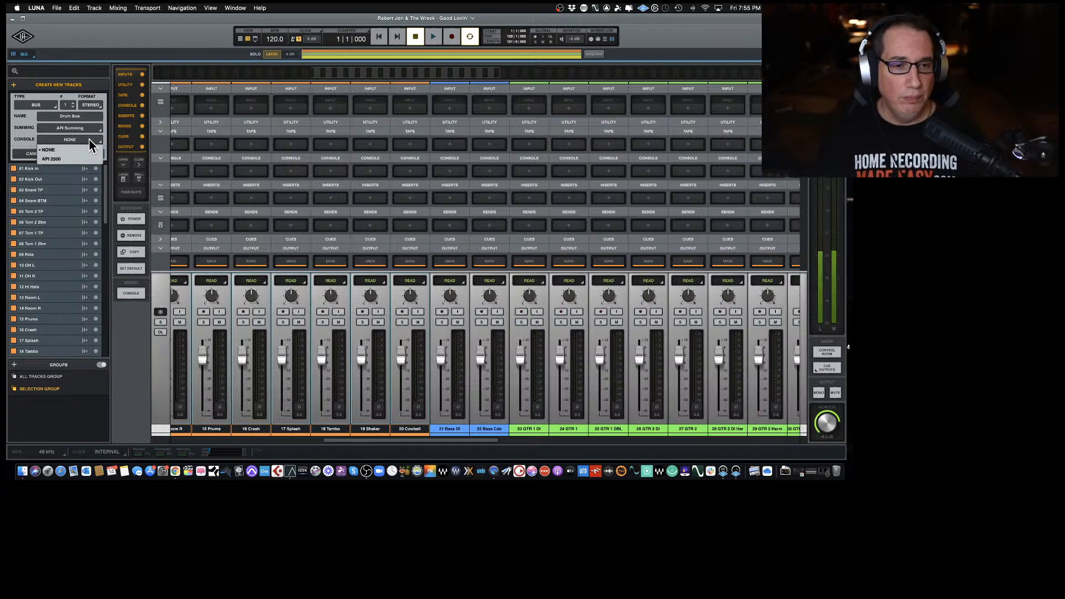
pyautogui.click(62, 158)
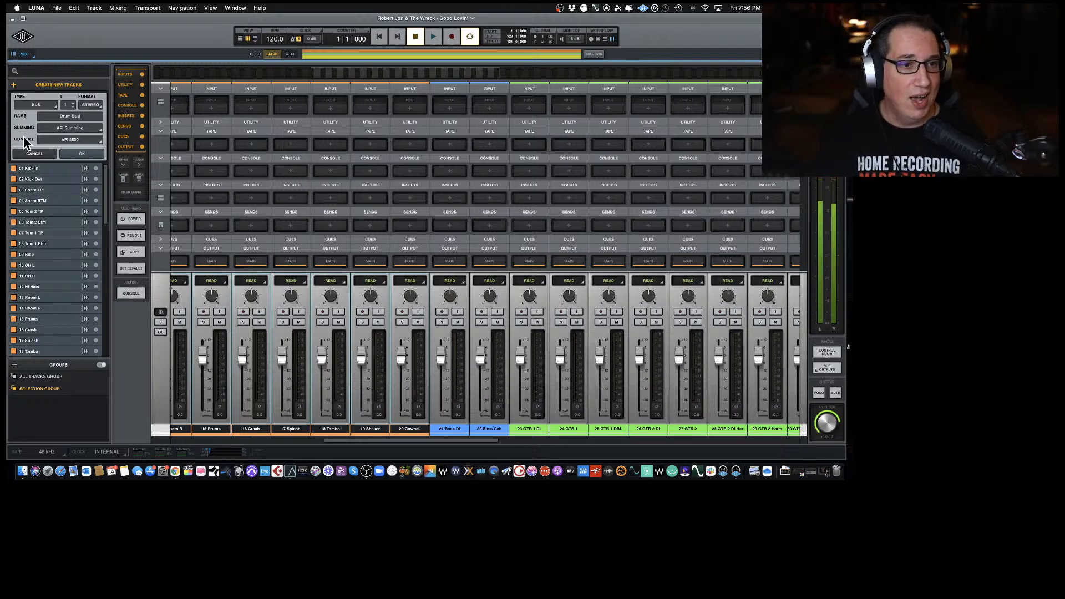
pyautogui.click(81, 155)
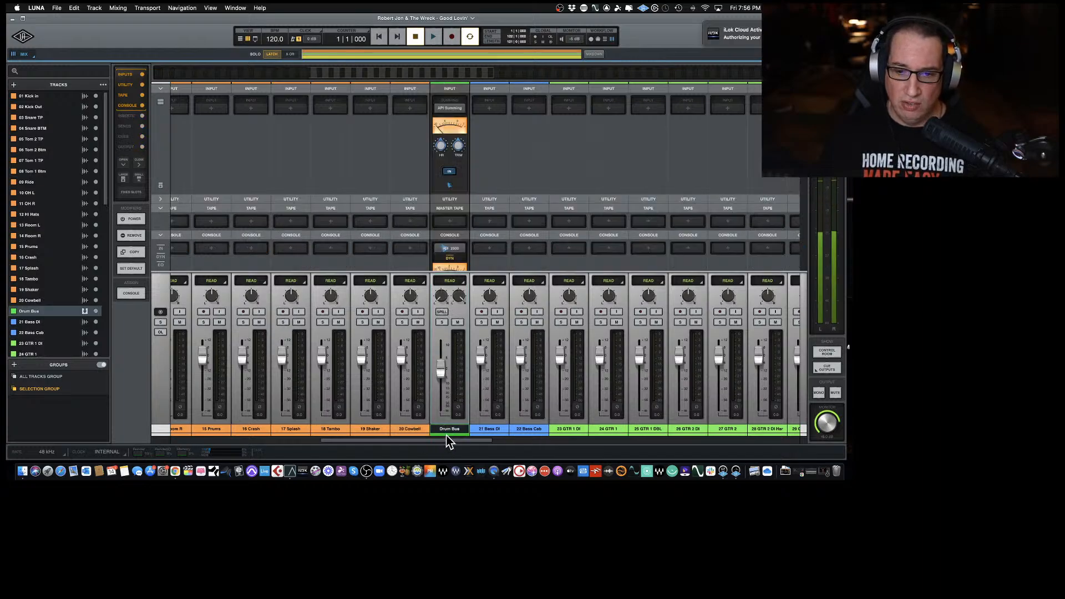
pyautogui.click(448, 436)
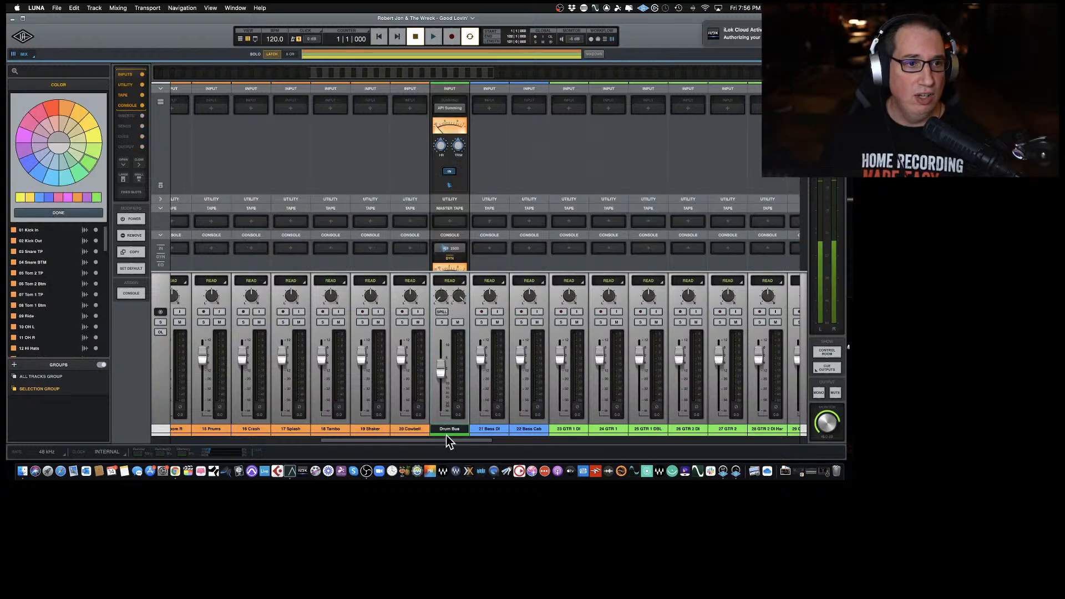
pyautogui.click(51, 110)
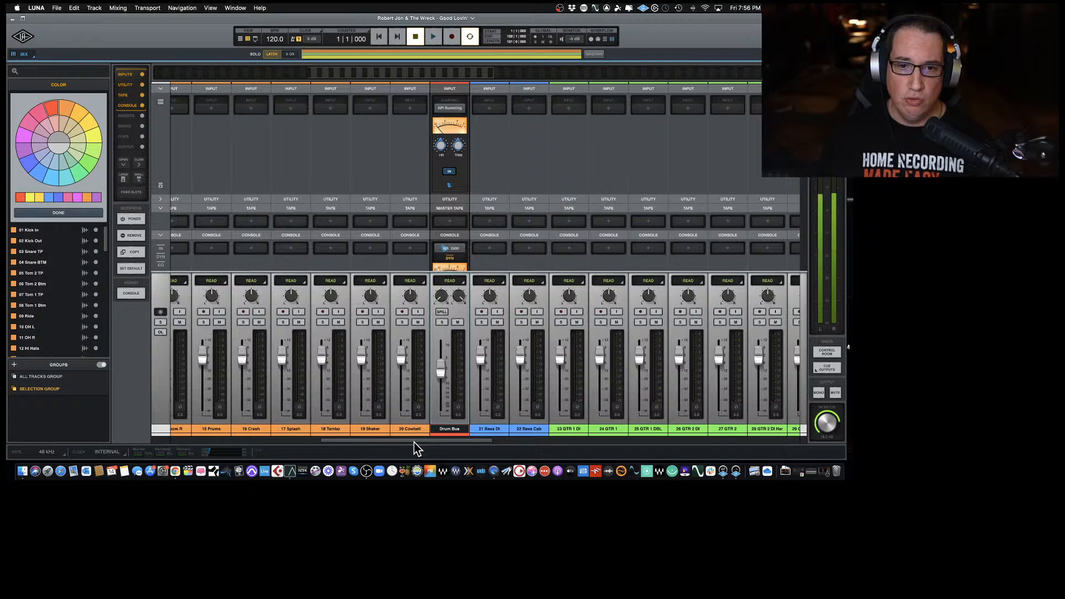
# Route the outputs of all drum tracks from 01 Kick In through 20 Cowbell to the Drum Bus.
pyautogui.moveTo(415, 443); pyautogui.dragTo(392, 440)
pyautogui.scroll(-10, 404, 235)
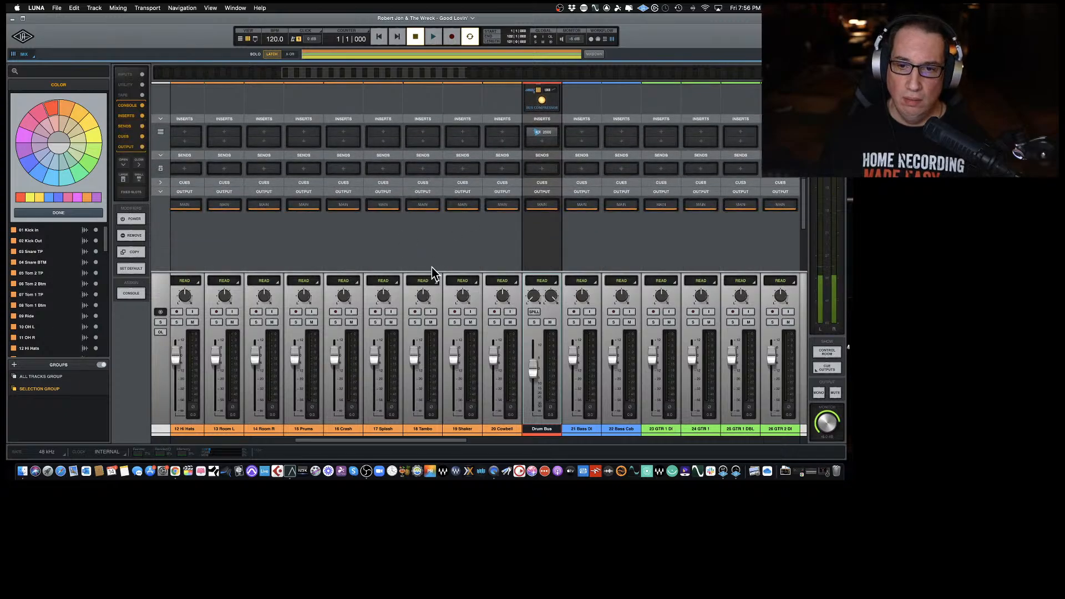
pyautogui.moveTo(463, 440); pyautogui.dragTo(409, 444)
pyautogui.click(192, 428)
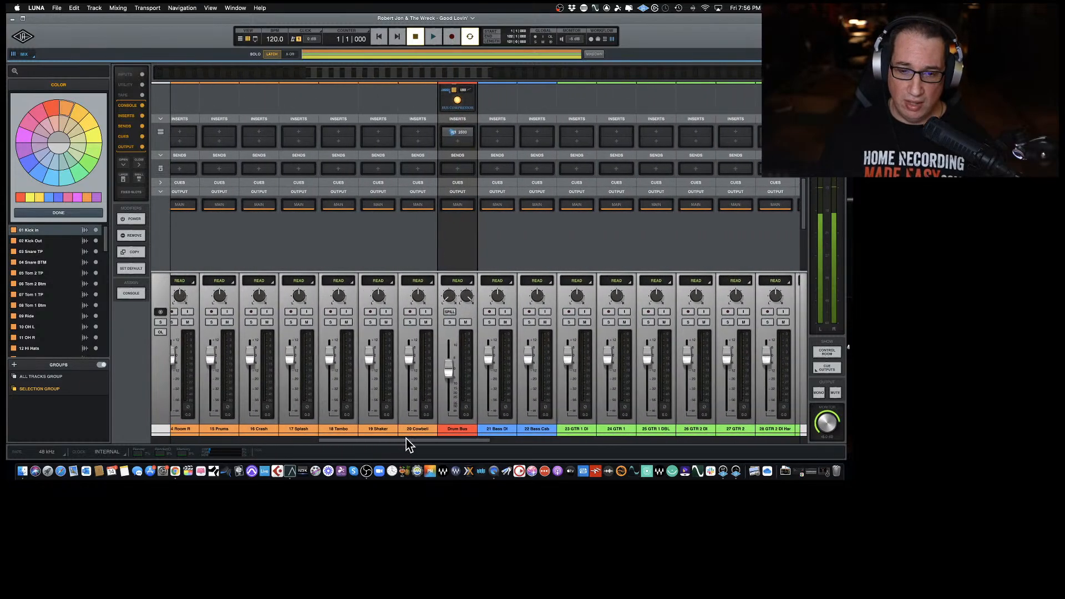
pyautogui.keyDown('shift'); pyautogui.click(420, 430); pyautogui.keyUp('shift')
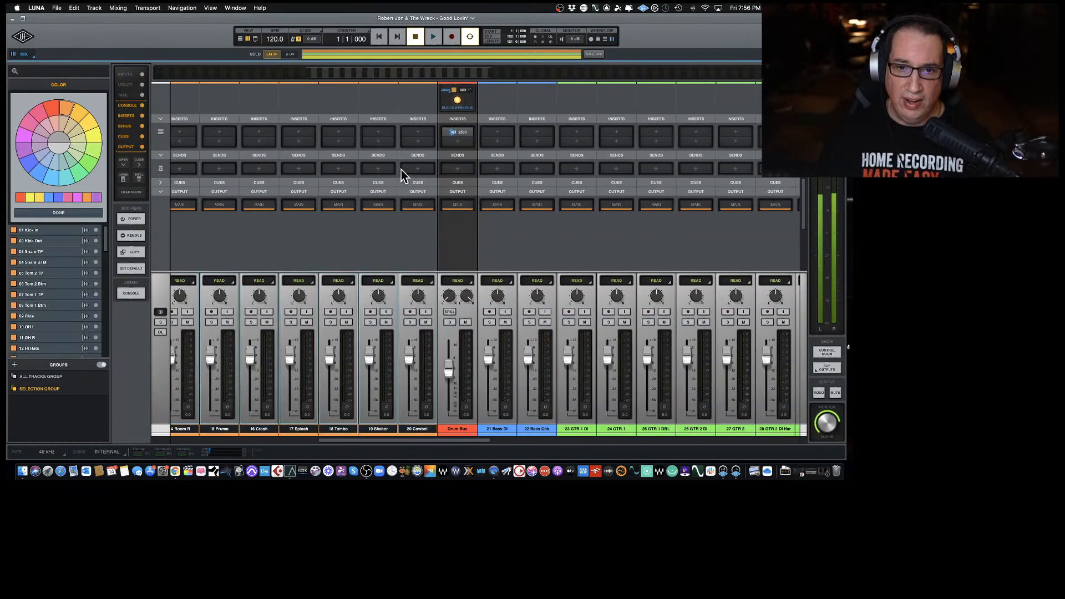
pyautogui.click(417, 205)
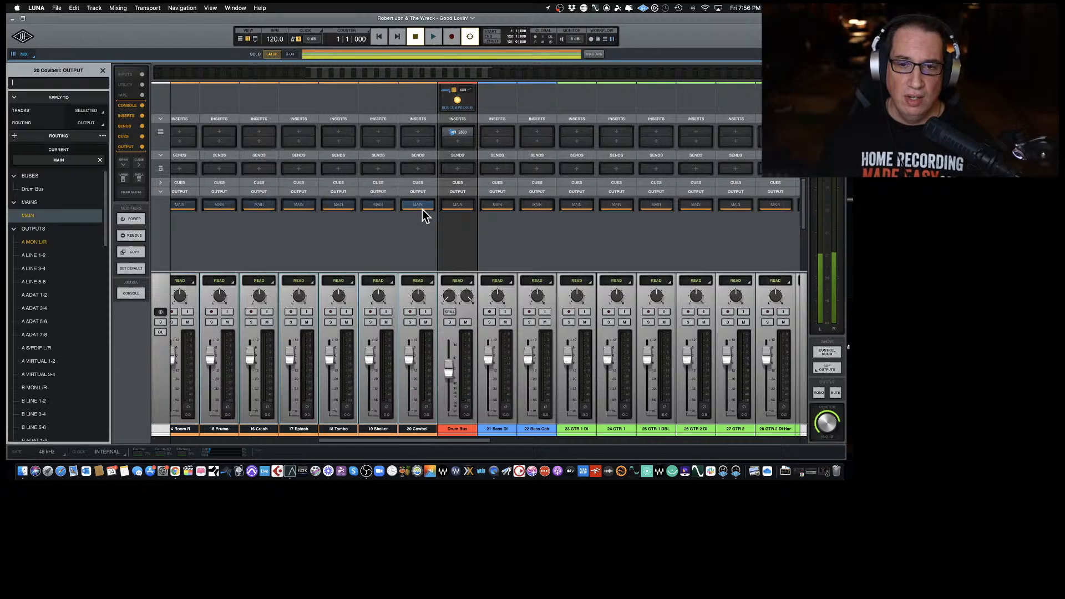
pyautogui.click(28, 190)
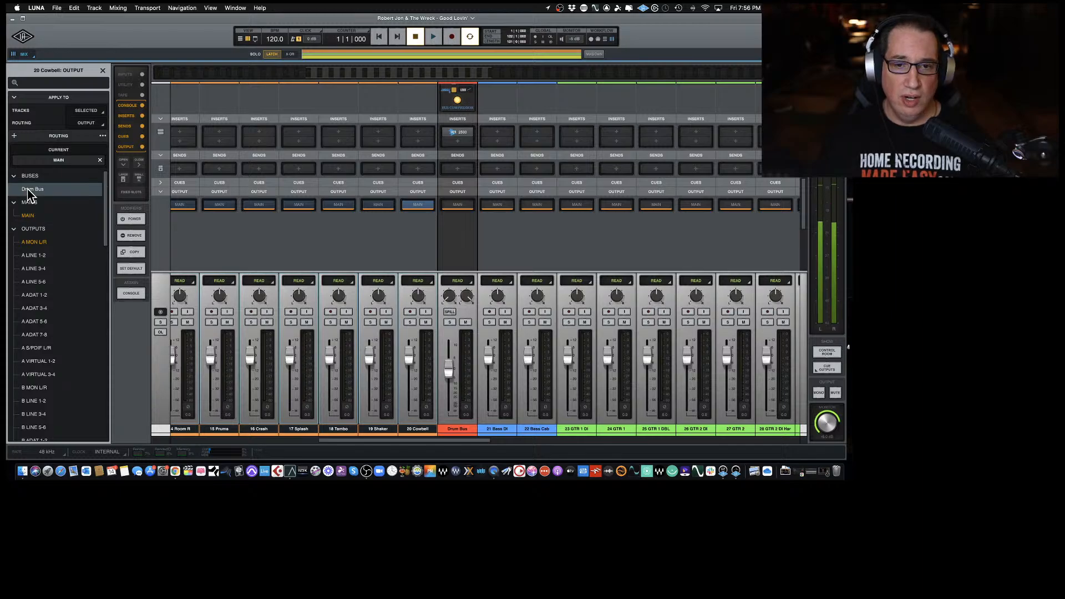
pyautogui.click(28, 191)
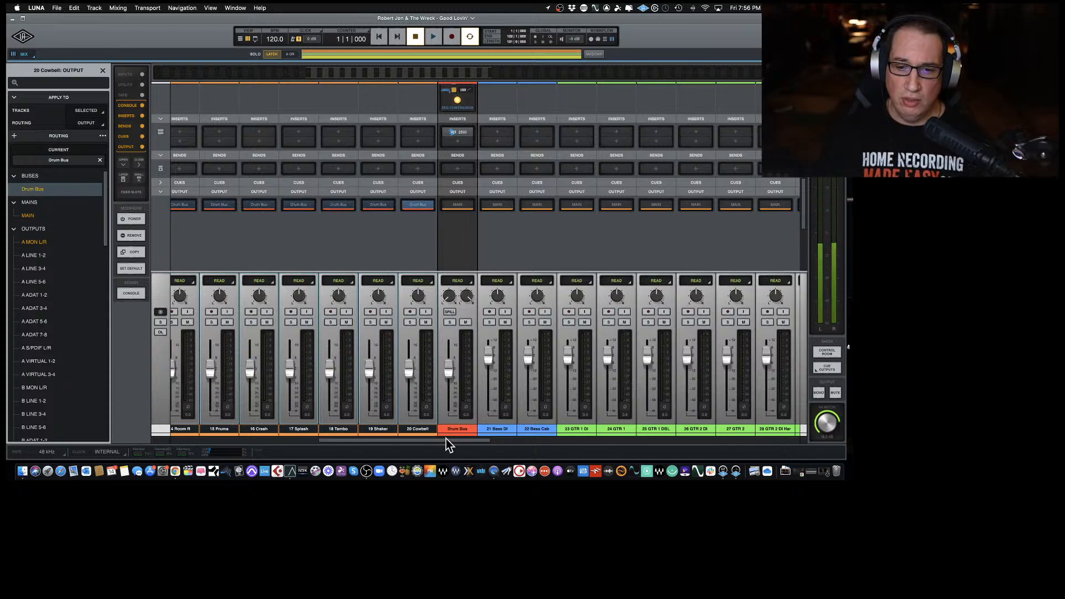
# Review the Drum Bus's API Summing and API 2500 controls and solo the bus in the mixer.
pyautogui.moveTo(452, 441); pyautogui.dragTo(451, 438)
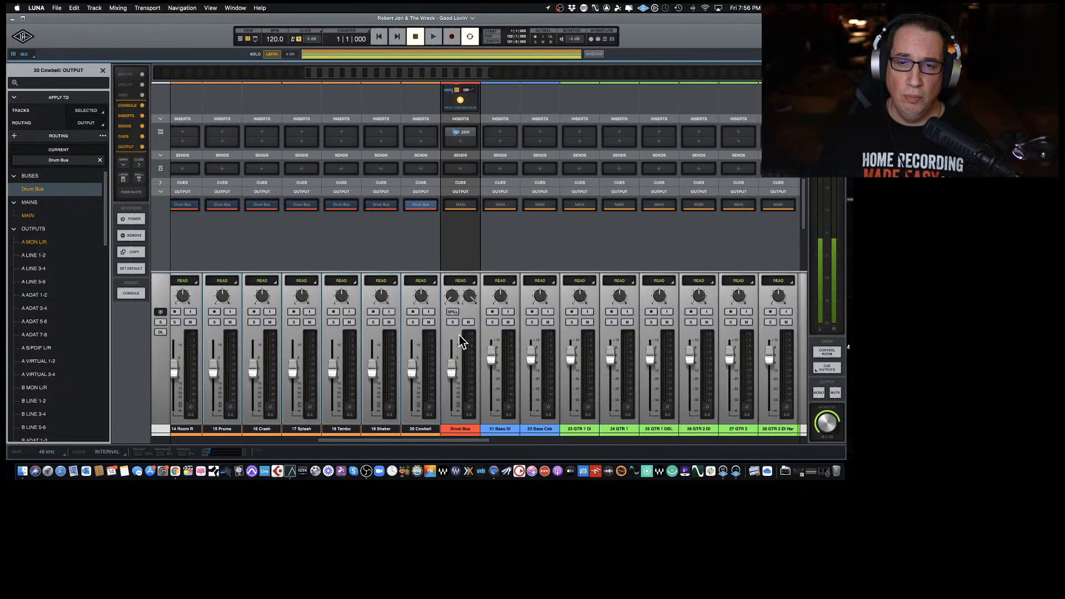
pyautogui.scroll(5, 448, 226)
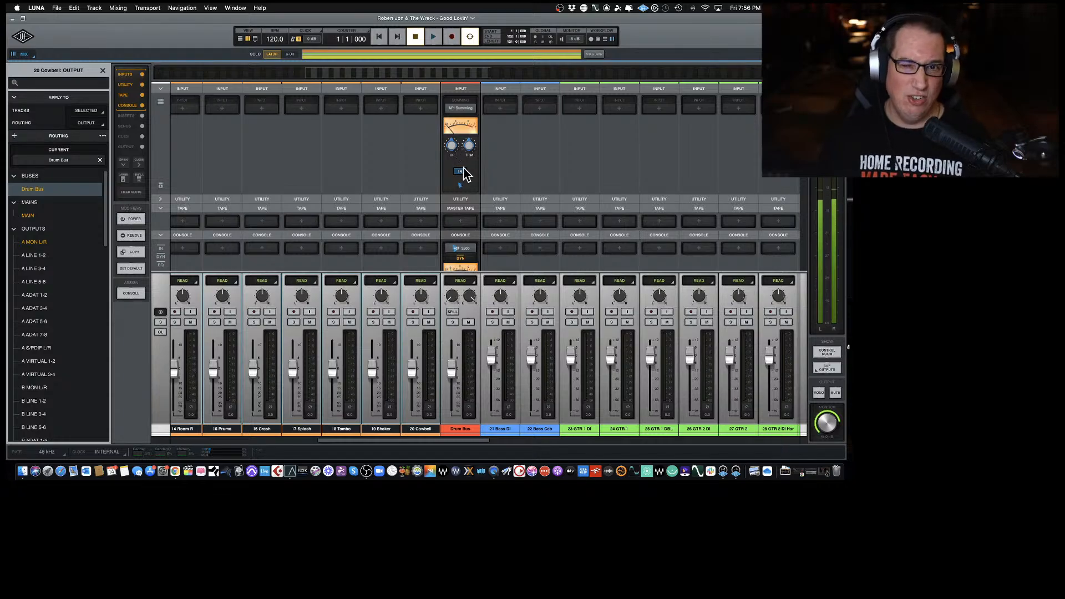
pyautogui.scroll(-5, 465, 173)
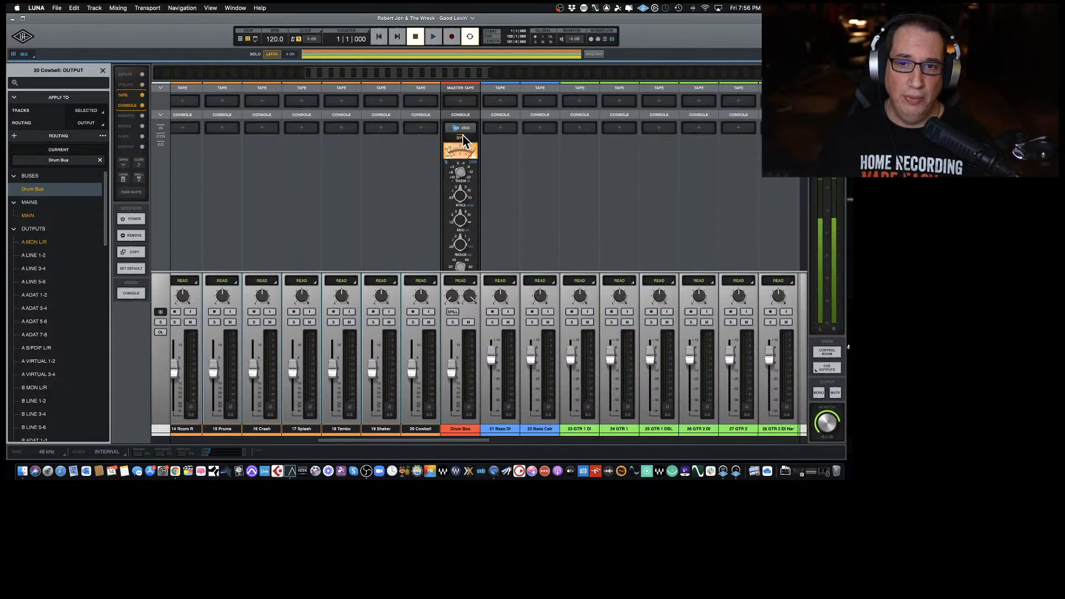
pyautogui.scroll(-3, 465, 227)
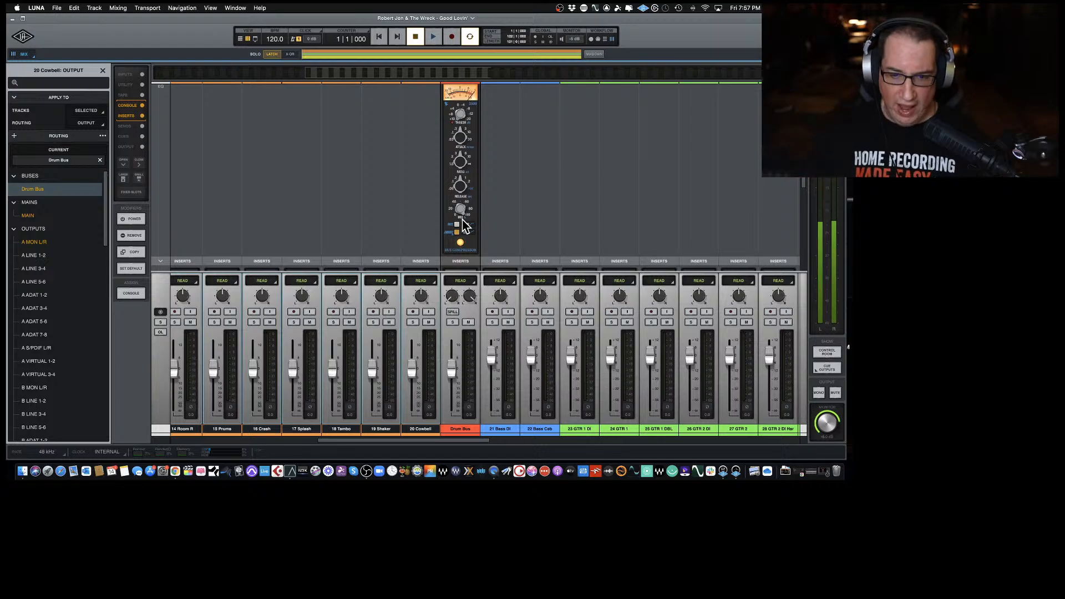
pyautogui.click(452, 322)
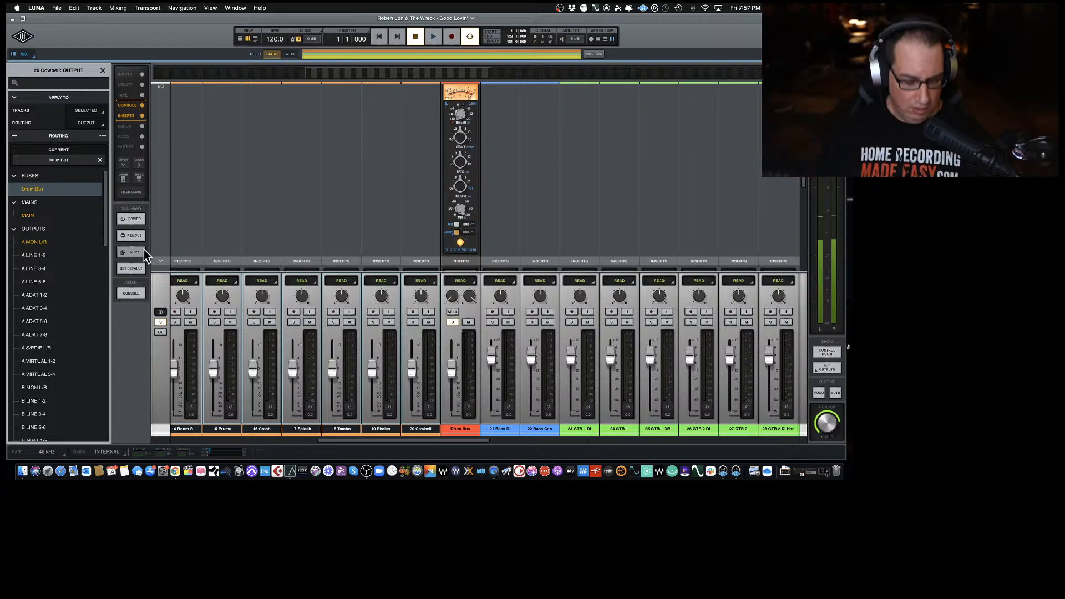
pyautogui.press('super+equal')
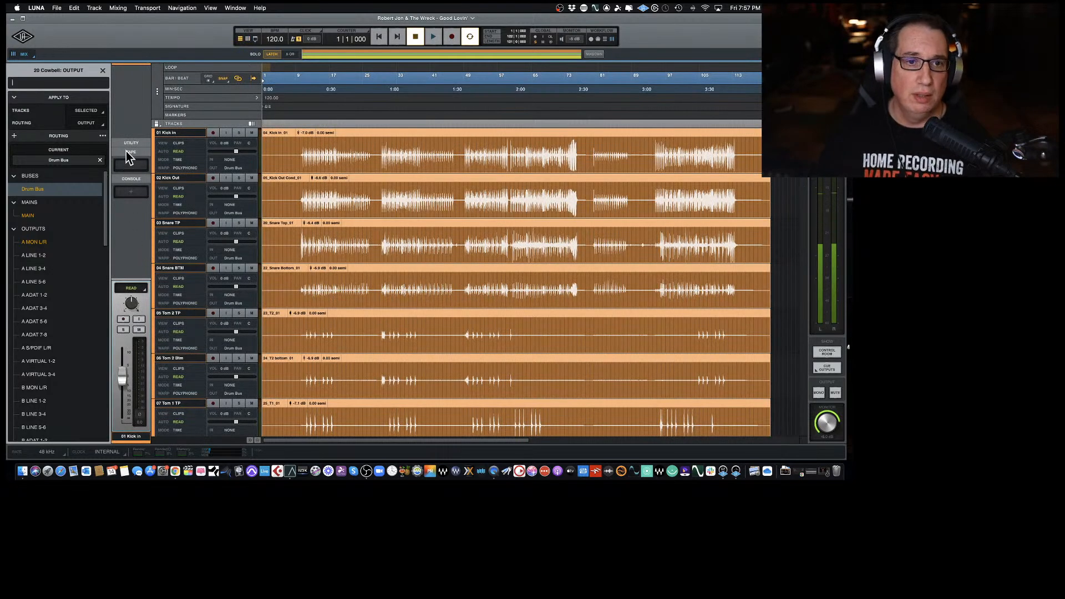
pyautogui.press('super+equal')
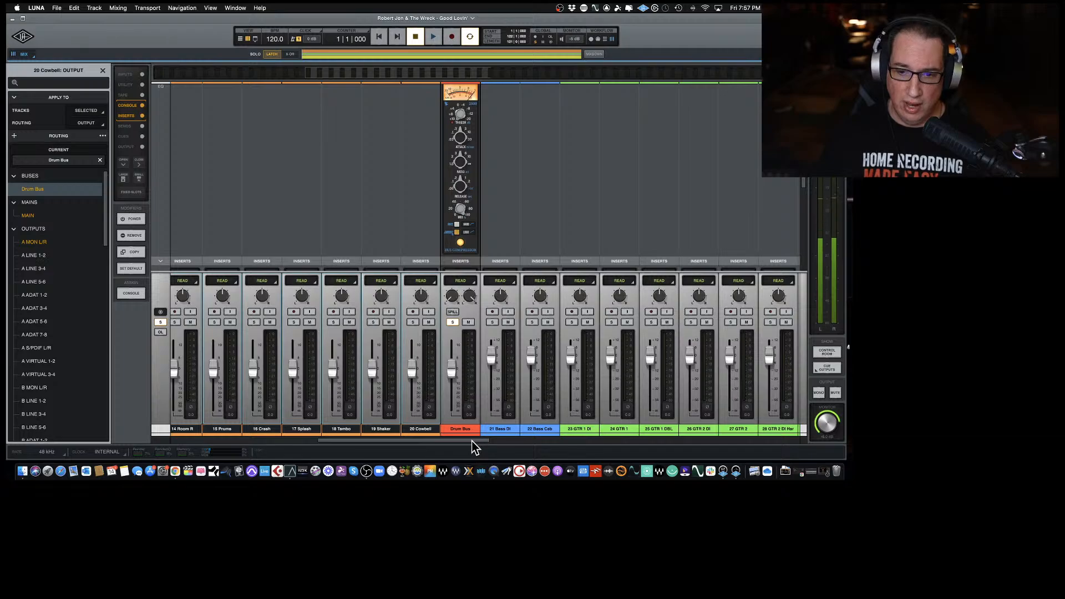
# Select the 21 Bass DI and 22 Bass Cab tracks together in the mixer.
pyautogui.moveTo(471, 442); pyautogui.dragTo(495, 441)
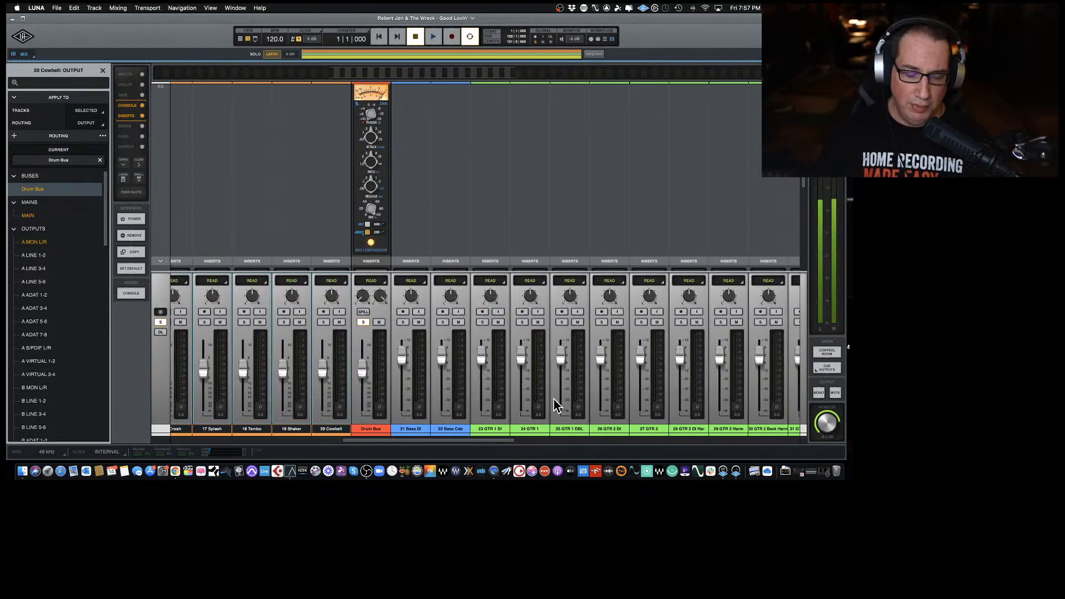
pyautogui.click(417, 429)
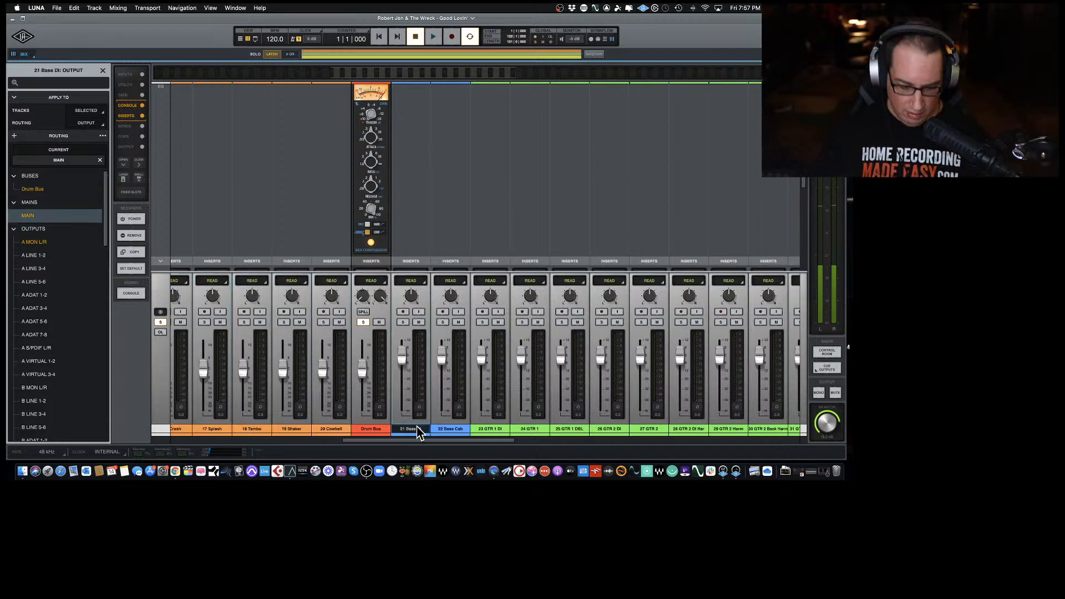
pyautogui.keyDown('shift'); pyautogui.click(451, 429); pyautogui.keyUp('shift')
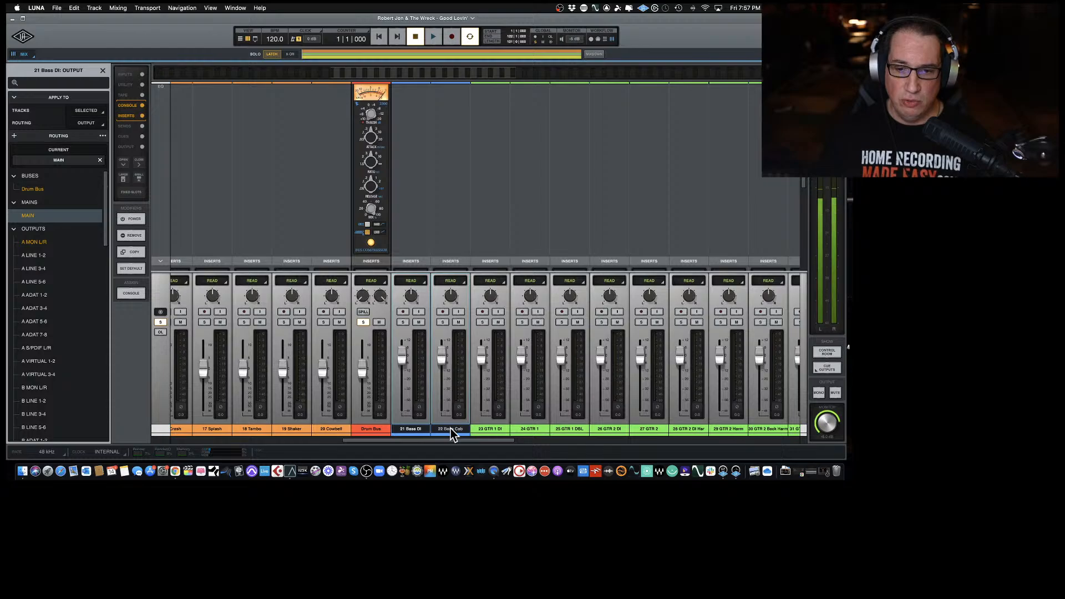
pyautogui.rightClick(450, 429)
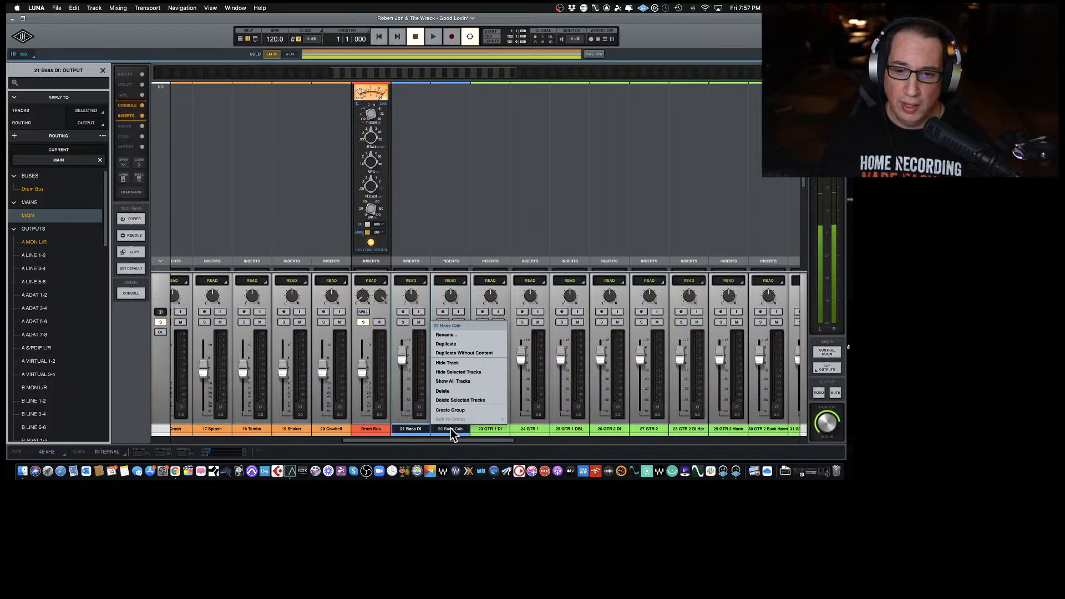
pyautogui.click(404, 434)
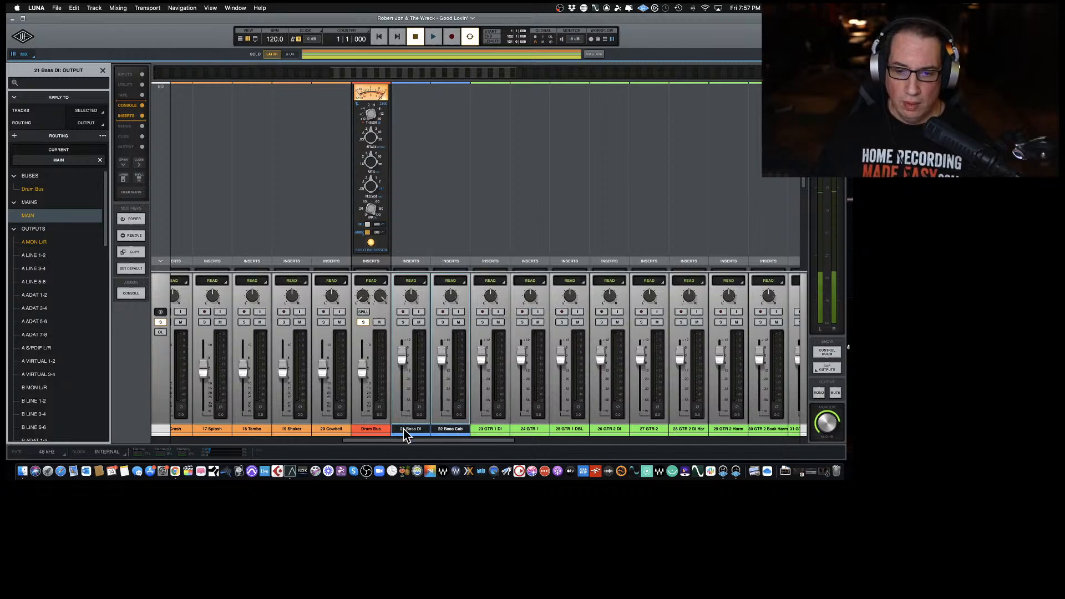
pyautogui.click(404, 430)
pyautogui.keyDown('shift'); pyautogui.click(444, 430); pyautogui.keyUp('shift')
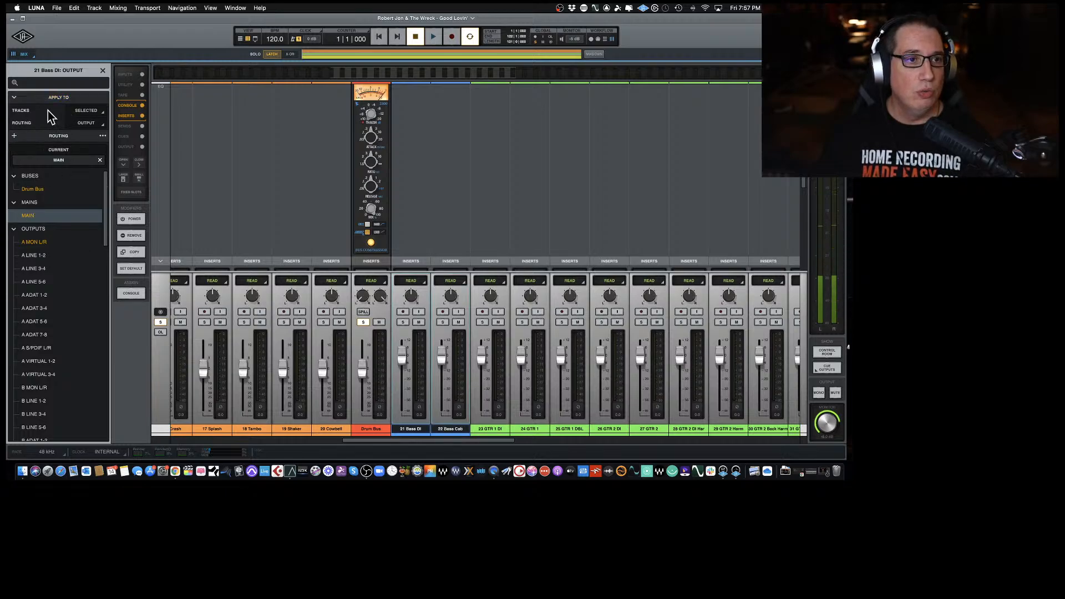
# Create a stereo bus named Bass Bus with API Summing and the console set to NONE.
pyautogui.click(102, 71)
pyautogui.click(14, 85)
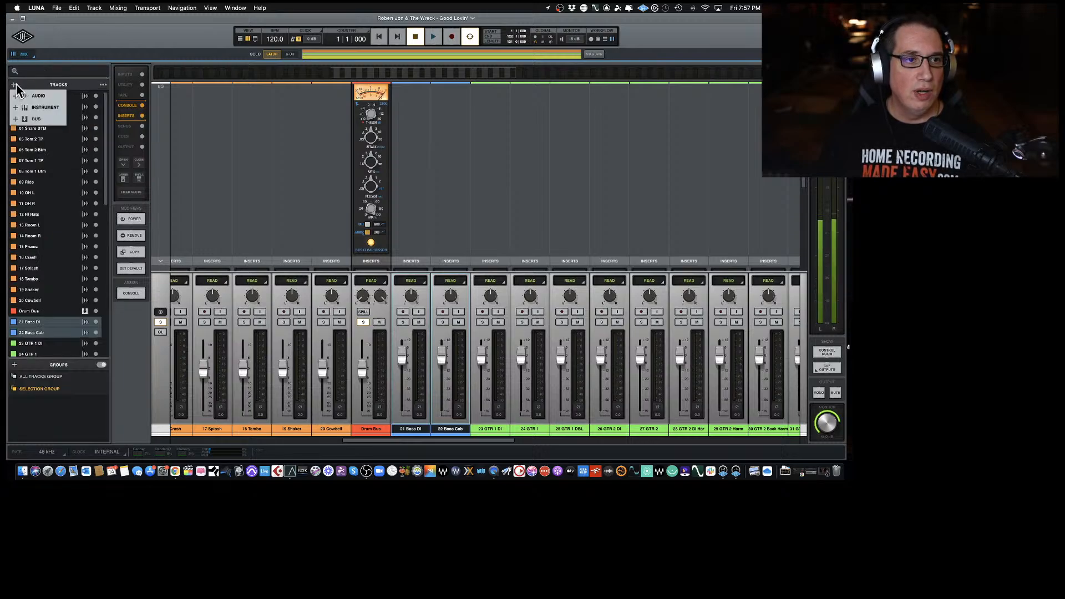
pyautogui.click(34, 118)
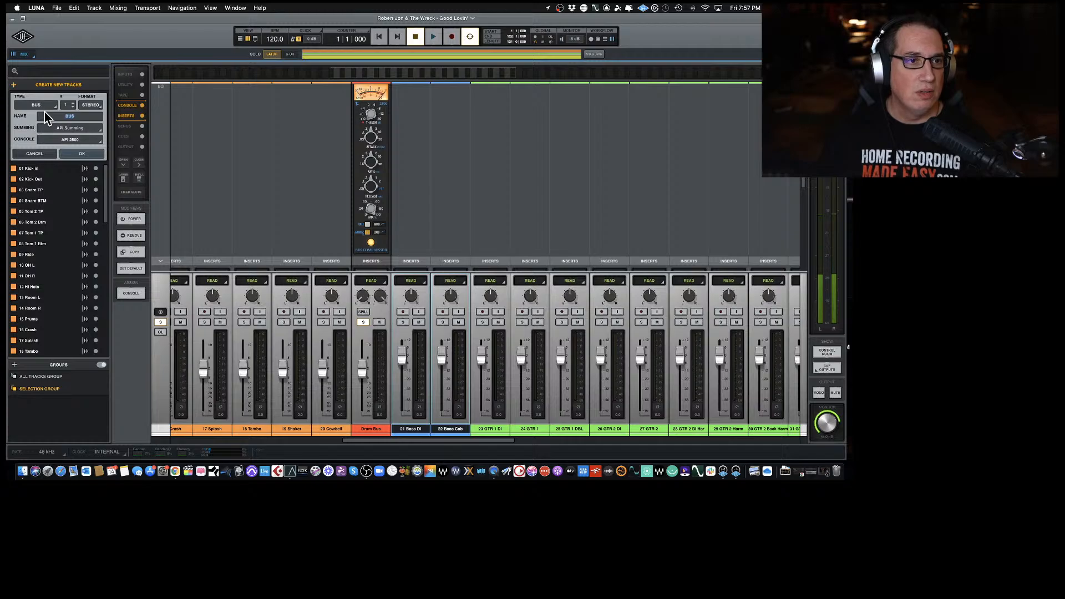
pyautogui.write('Bass')
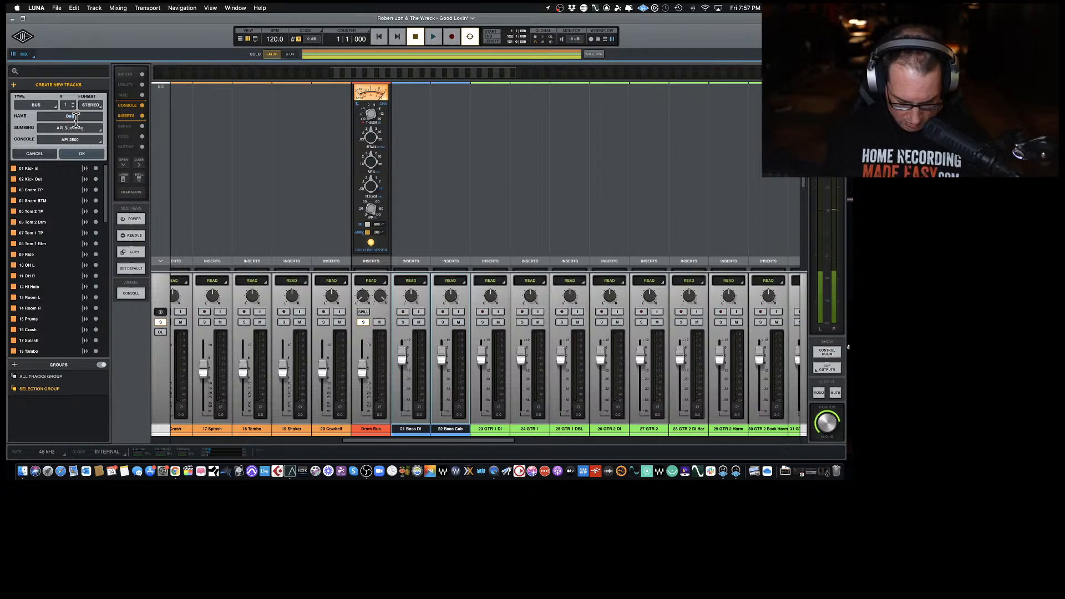
pyautogui.write(' Bus')
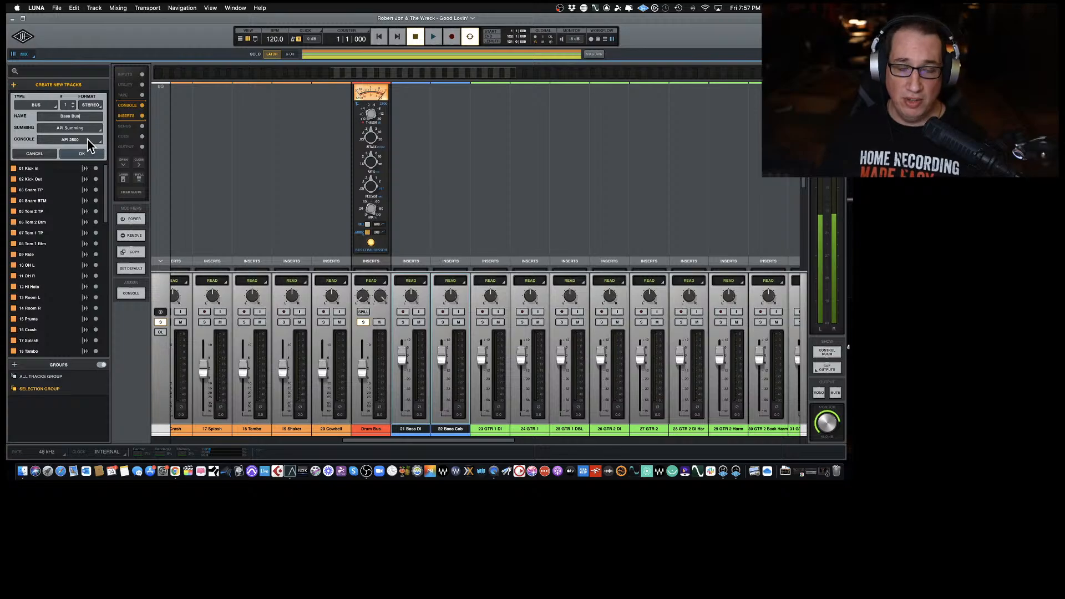
pyautogui.click(85, 140)
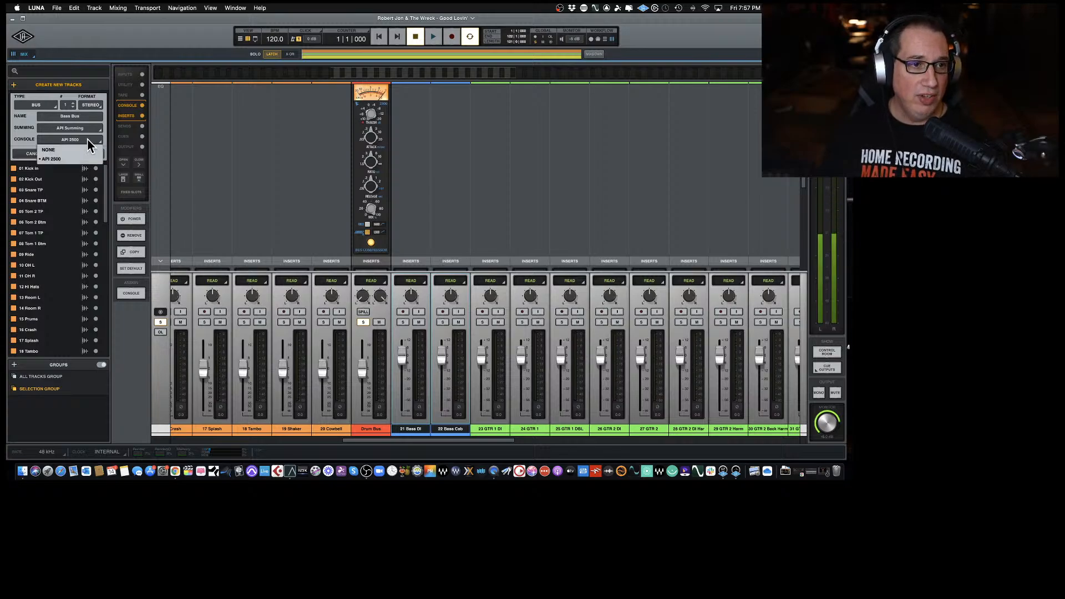
pyautogui.click(61, 150)
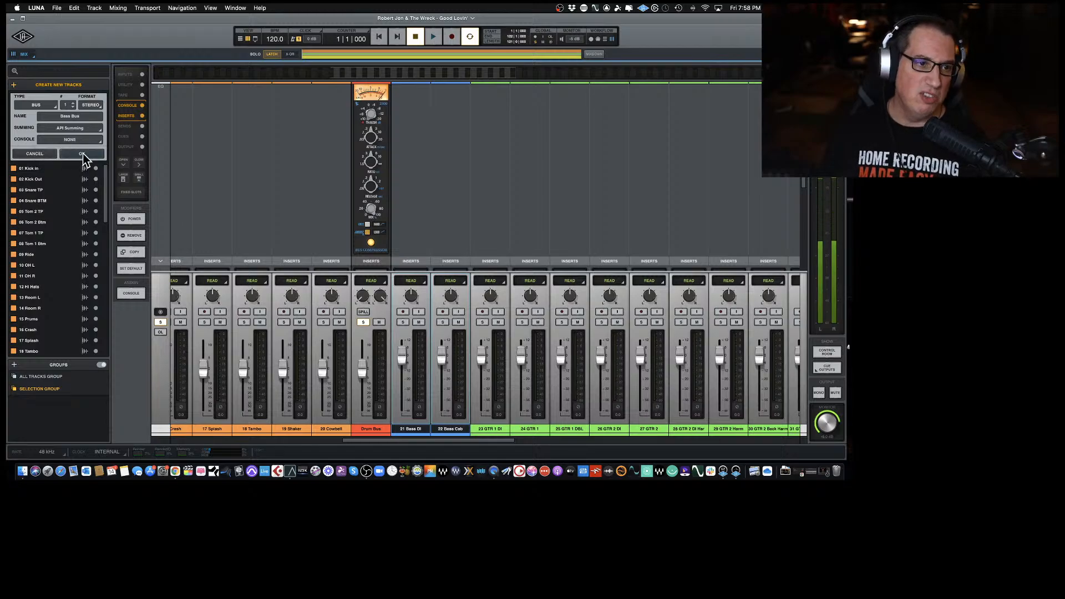
pyautogui.click(83, 157)
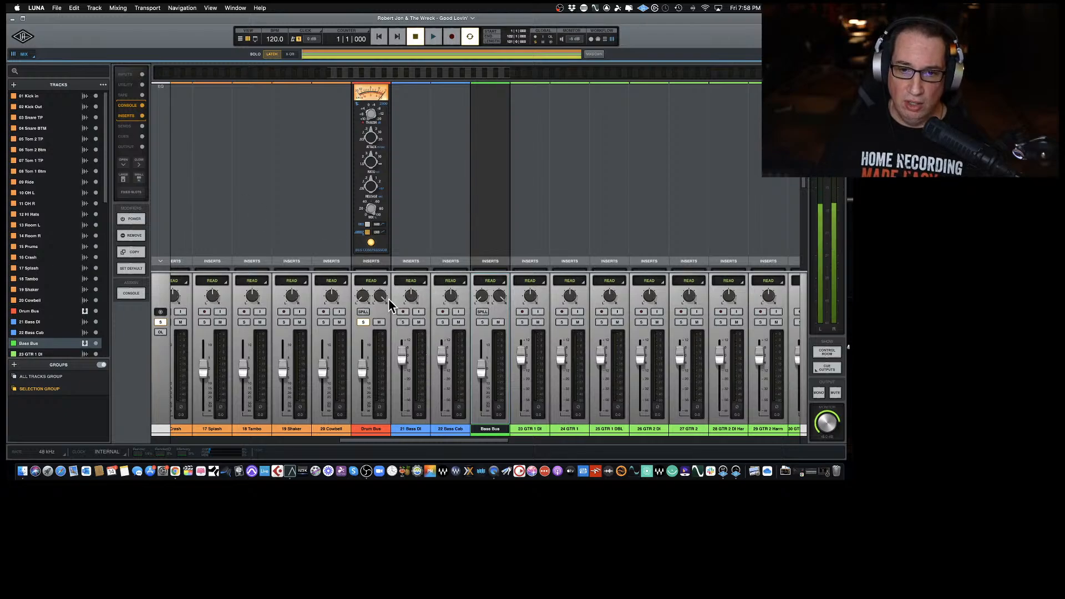
# Route the 21 Bass DI and 22 Bass Cab outputs to the Bass Bus and color the bus red like the Drum Bus.
pyautogui.click(419, 429)
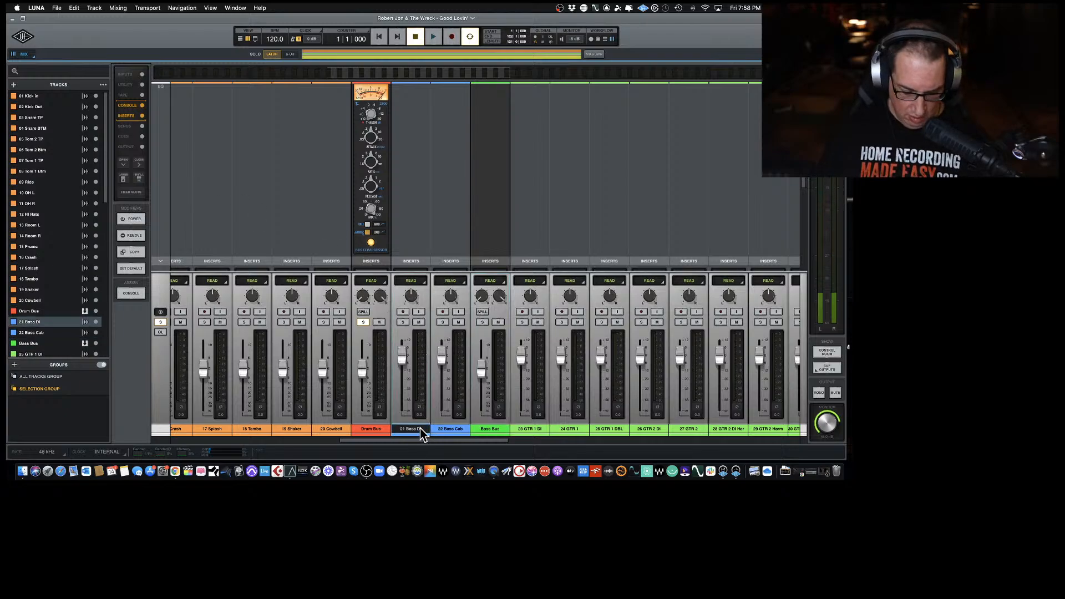
pyautogui.keyDown('shift'); pyautogui.click(459, 429); pyautogui.keyUp('shift')
pyautogui.scroll(-5, 428, 245)
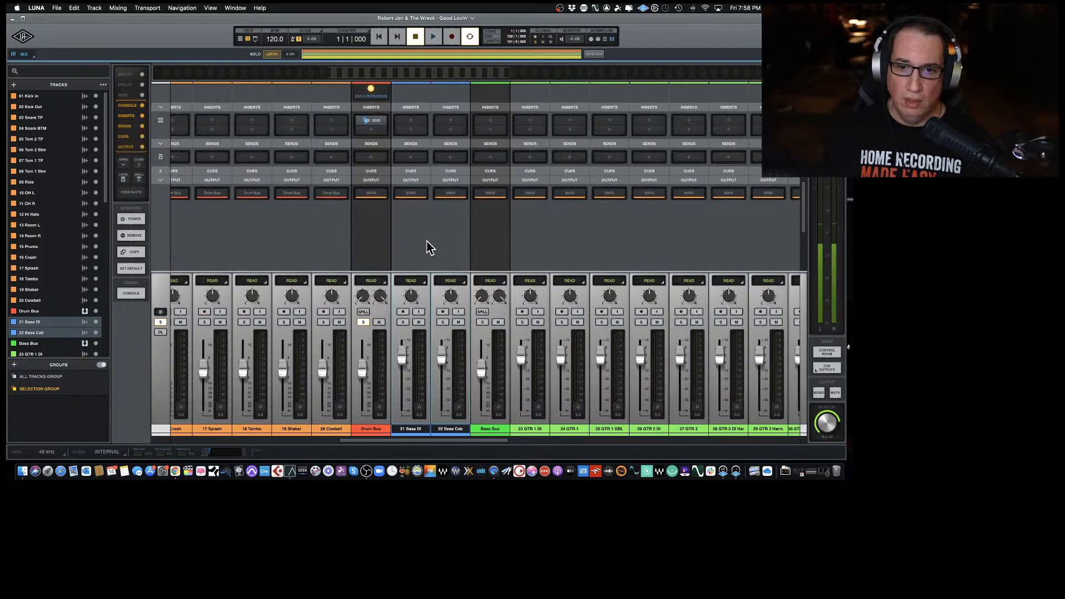
pyautogui.click(416, 192)
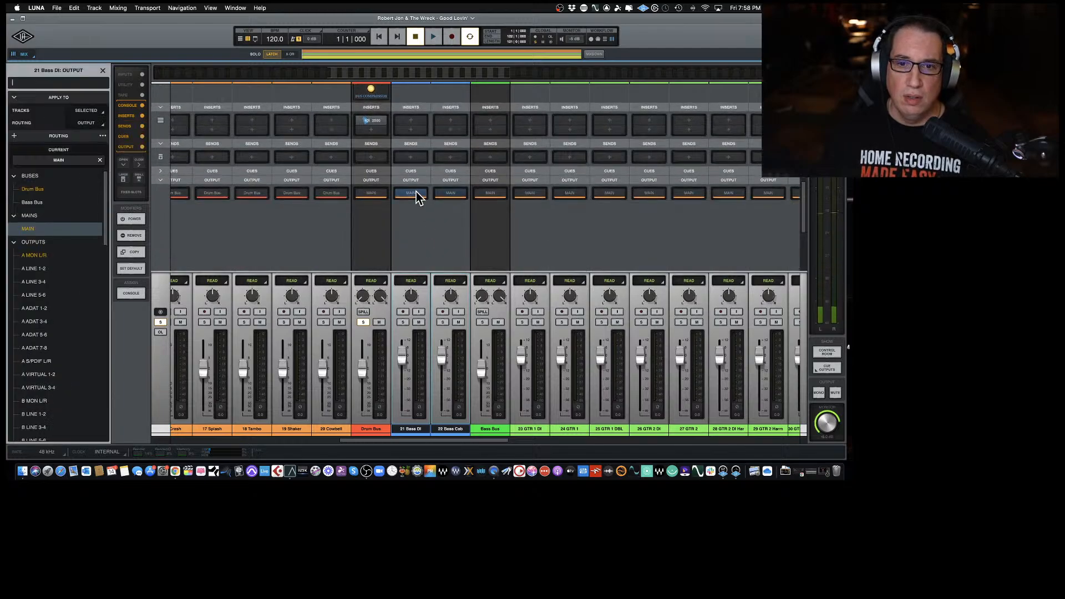
pyautogui.click(26, 203)
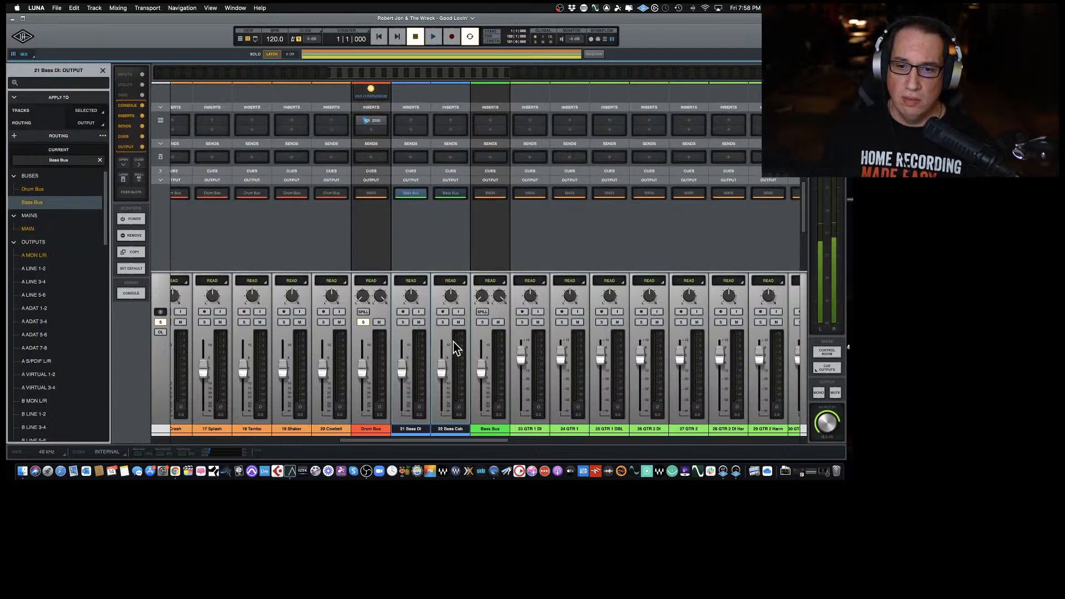
pyautogui.click(489, 429)
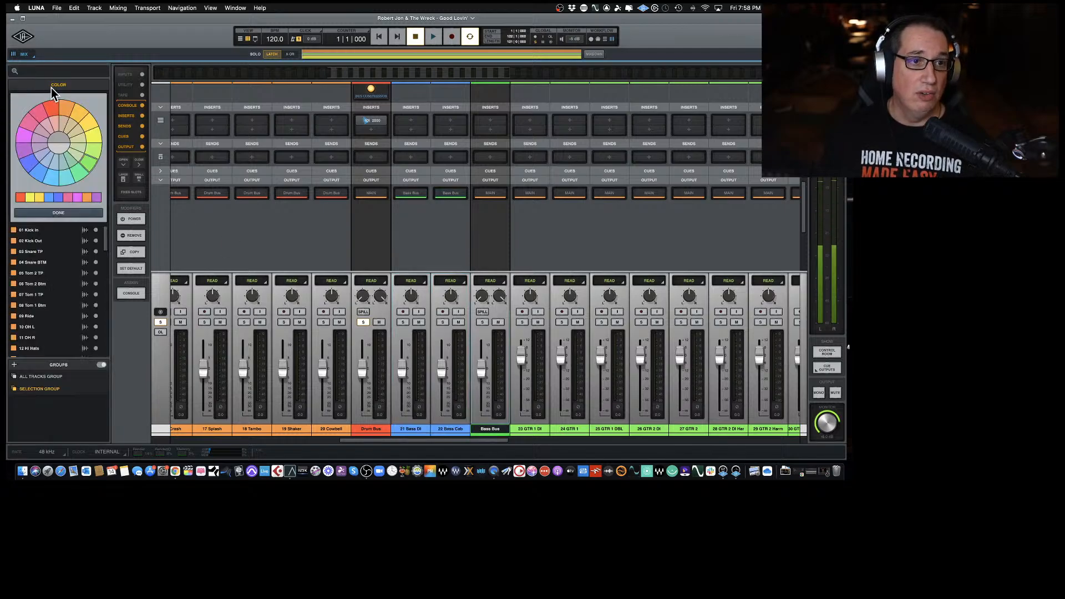
pyautogui.click(54, 109)
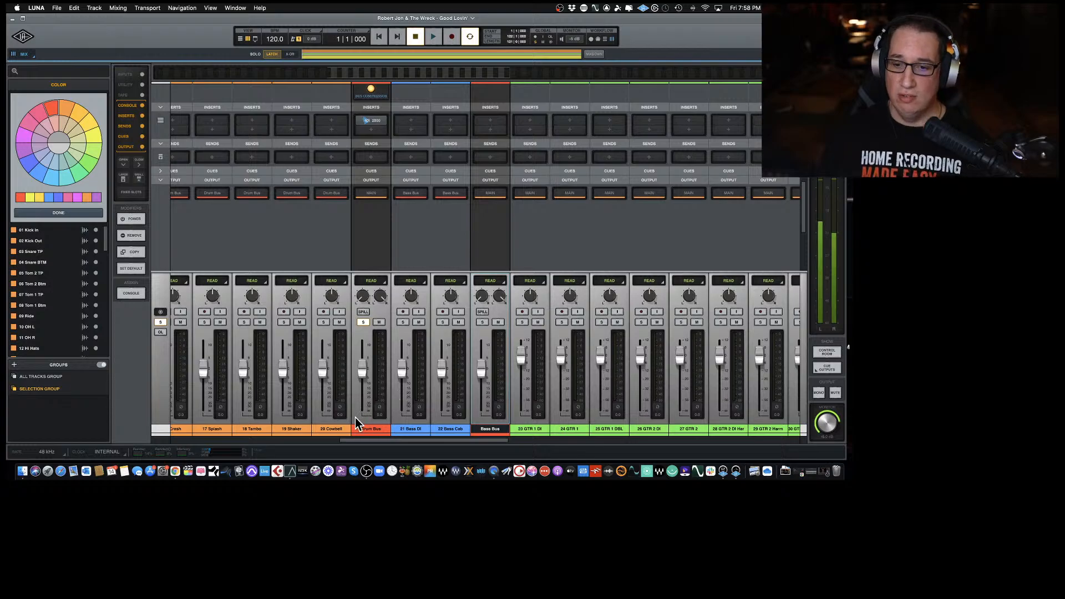
# Select all guitar tracks from 23 GTR 1 DI through the last GTR2 Back Harms and create a stereo API Summing bus named GTR Bus.
pyautogui.moveTo(475, 442); pyautogui.dragTo(545, 449)
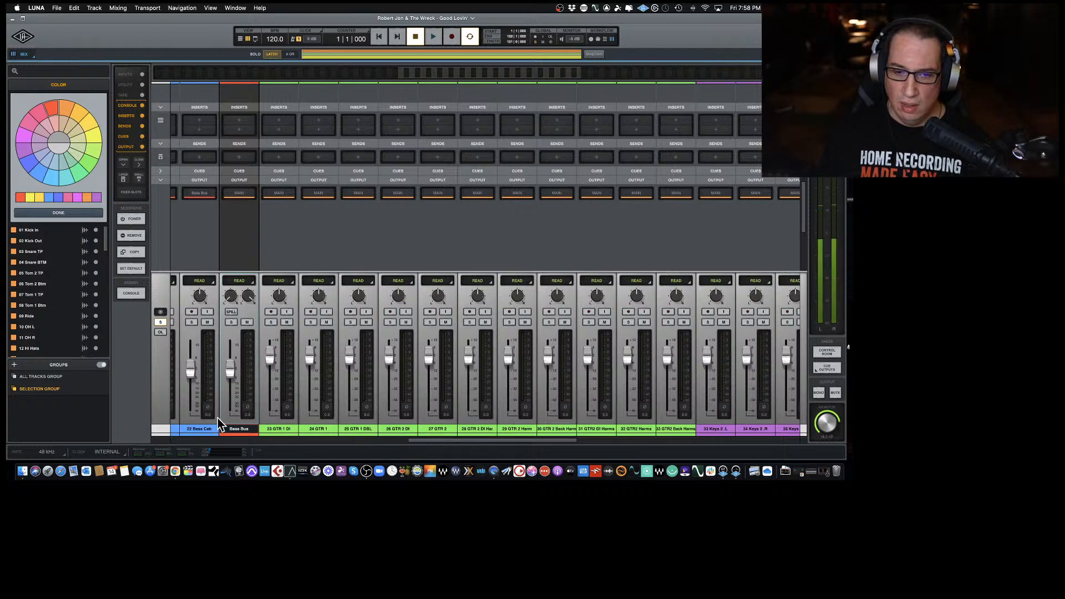
pyautogui.click(278, 432)
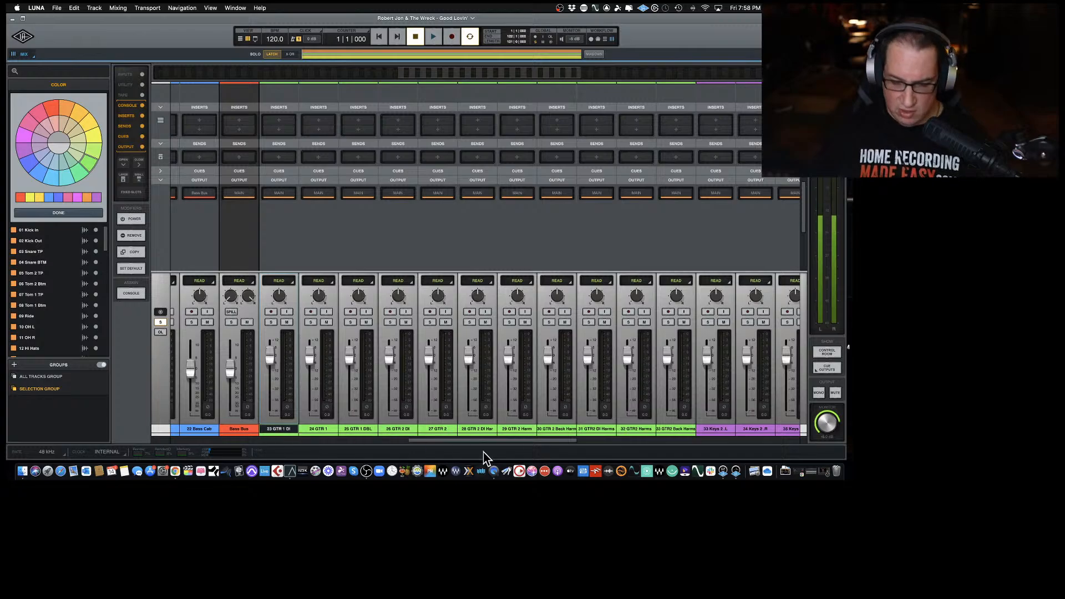
pyautogui.keyDown('shift'); pyautogui.click(664, 430); pyautogui.keyUp('shift')
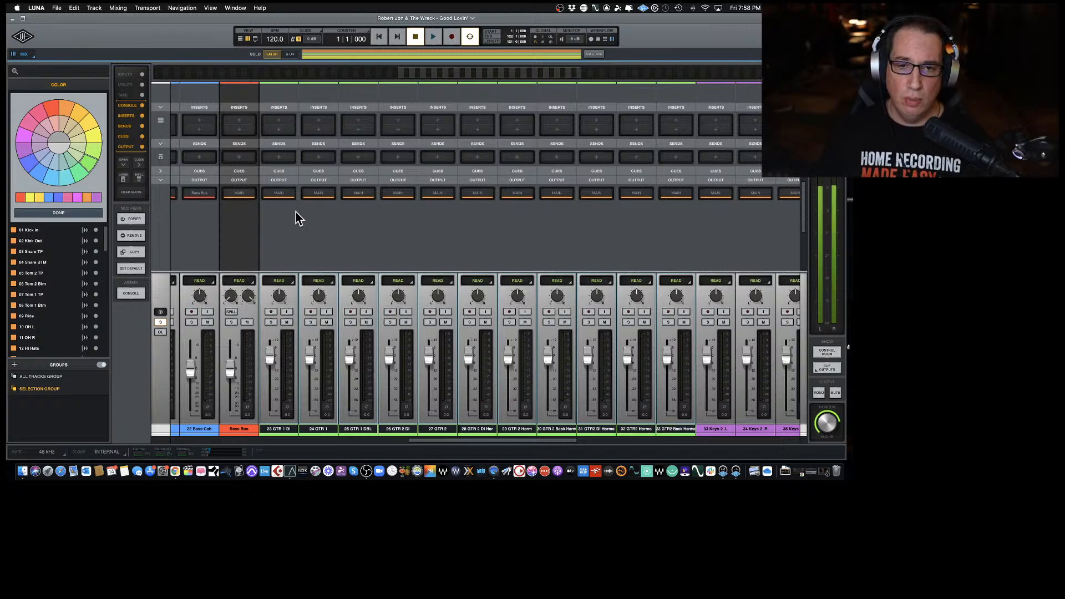
pyautogui.click(52, 212)
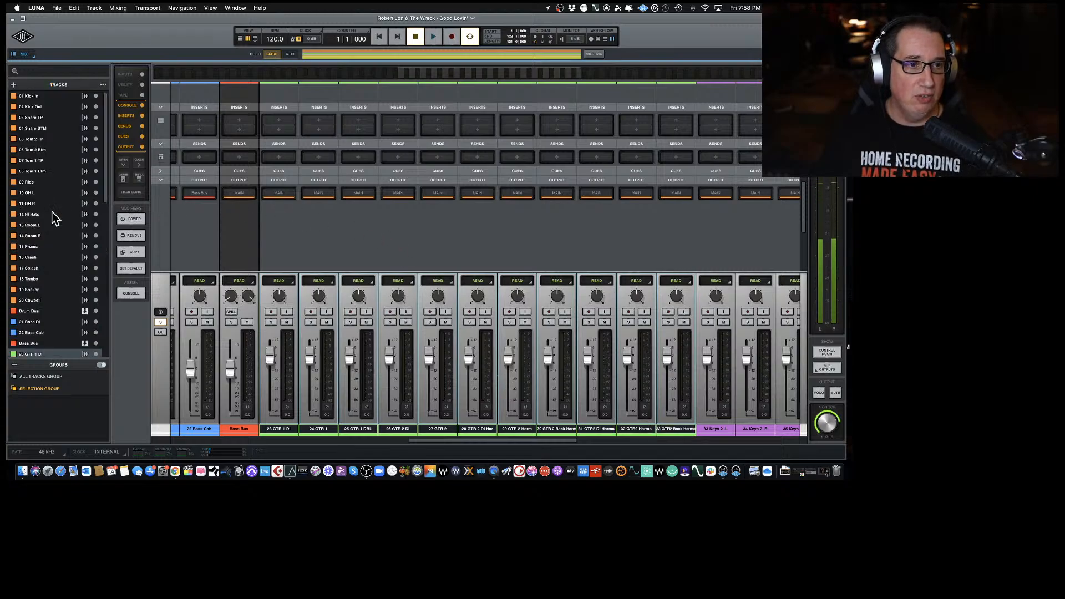
pyautogui.click(14, 84)
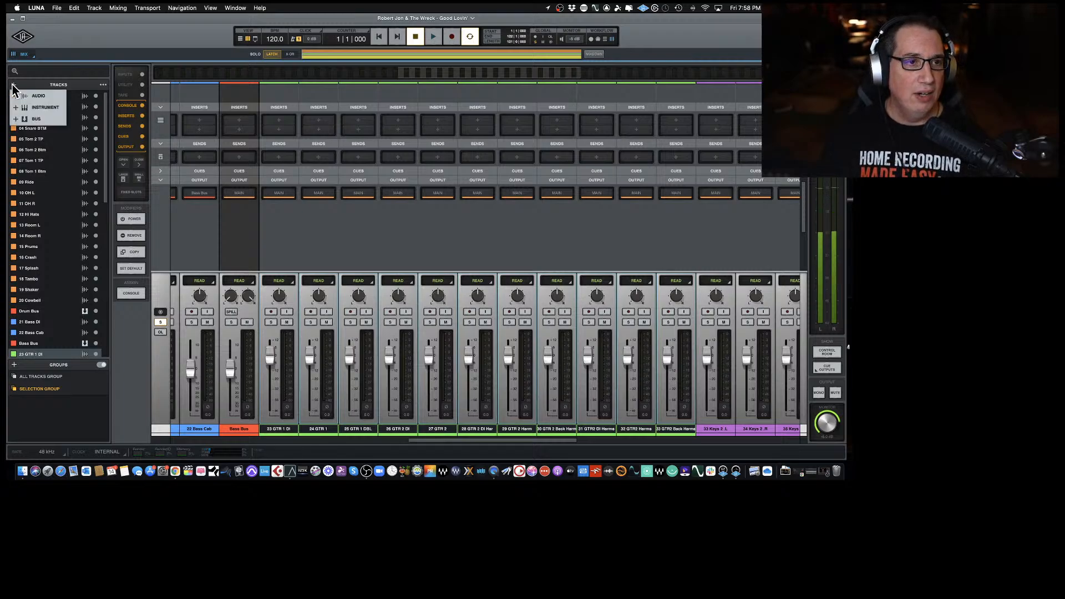
pyautogui.click(24, 119)
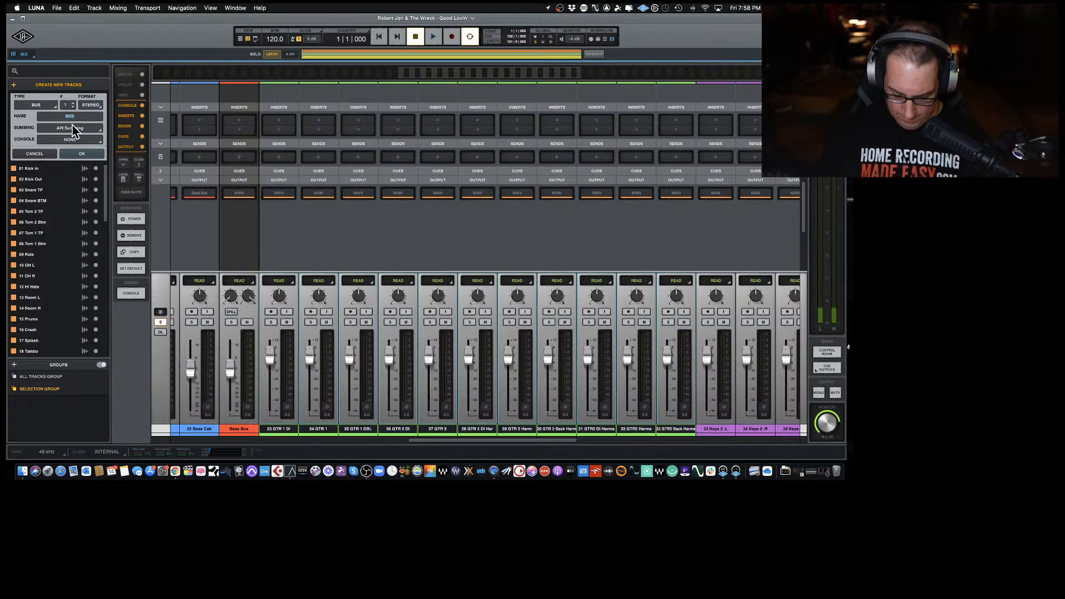
pyautogui.write('GTR Bus')
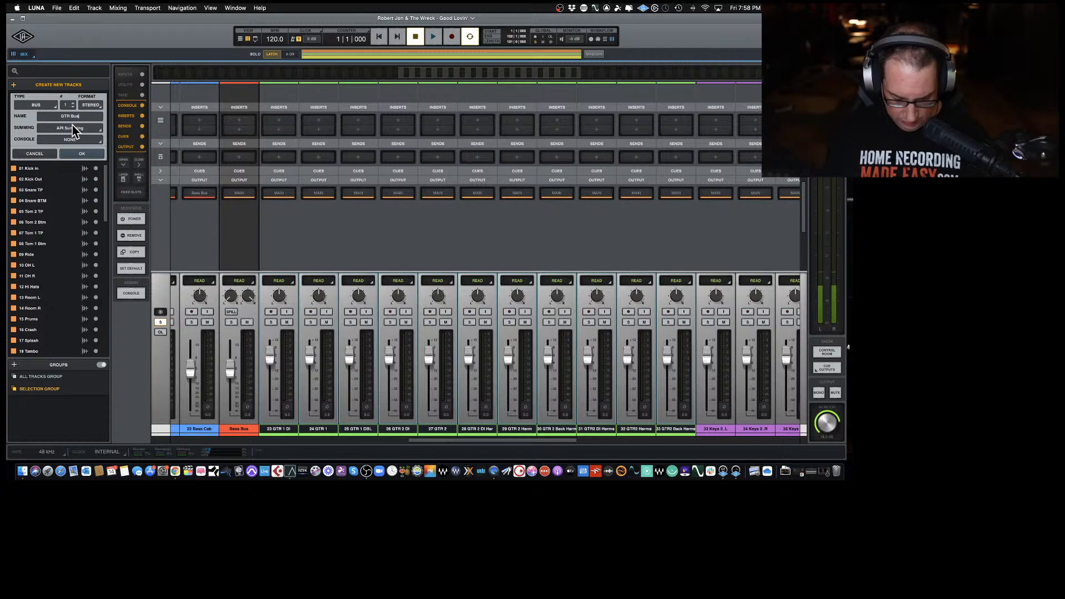
pyautogui.click(87, 156)
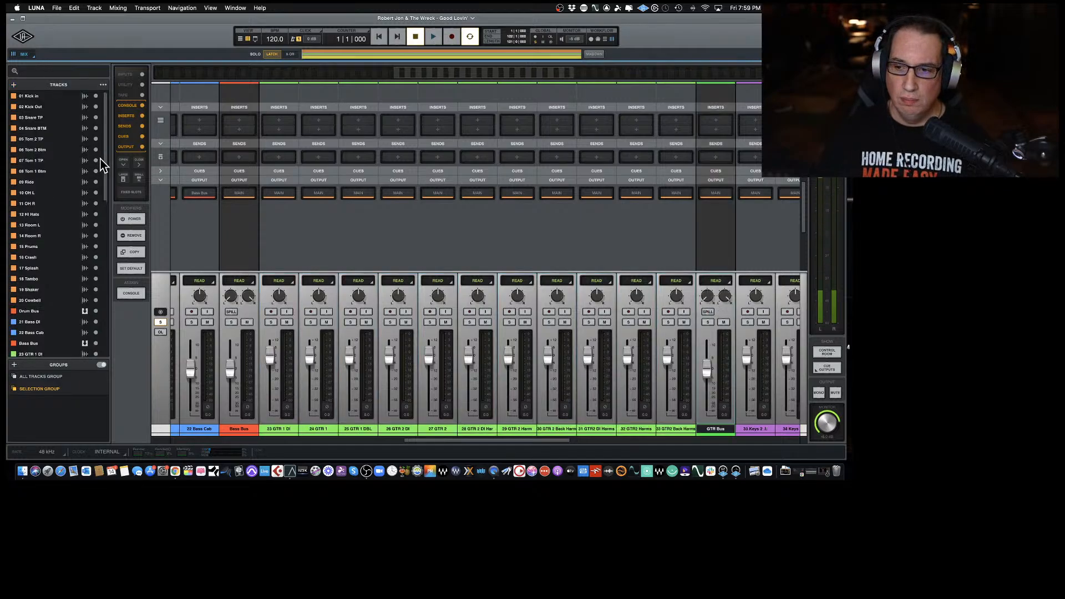
# Route the outputs of all guitar tracks from 23 GTR 1 DI through the last GTR2 Back Harms track to the GTR Bus.
pyautogui.click(275, 194)
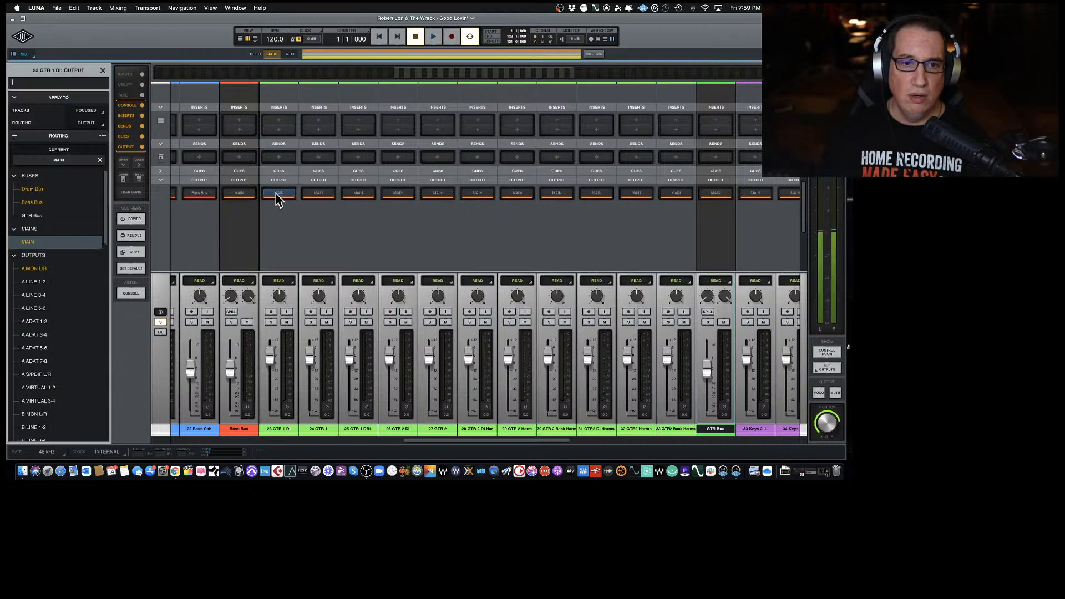
pyautogui.click(40, 216)
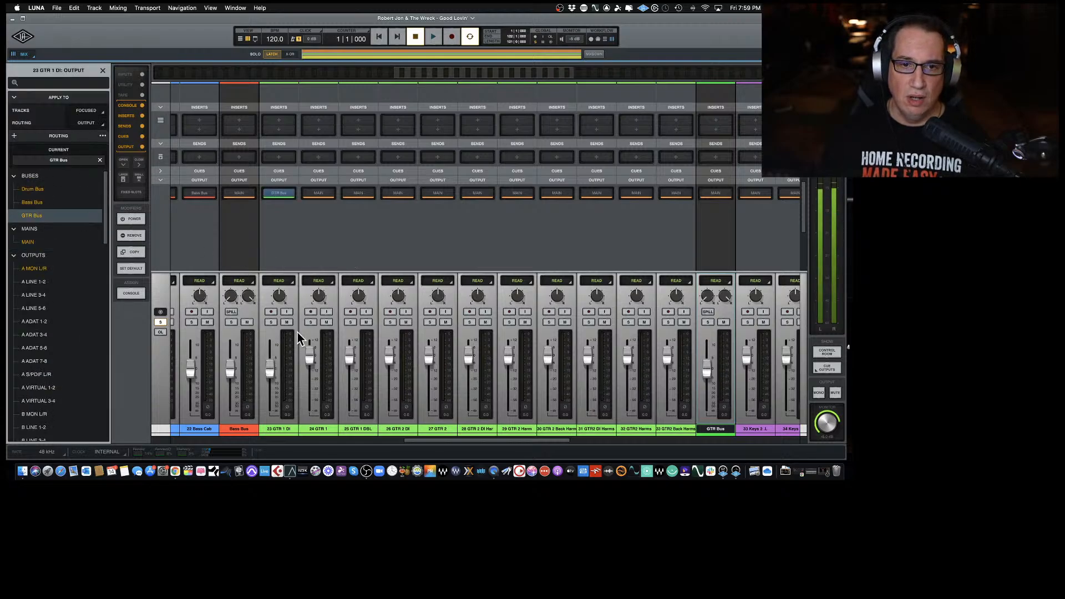
pyautogui.click(285, 429)
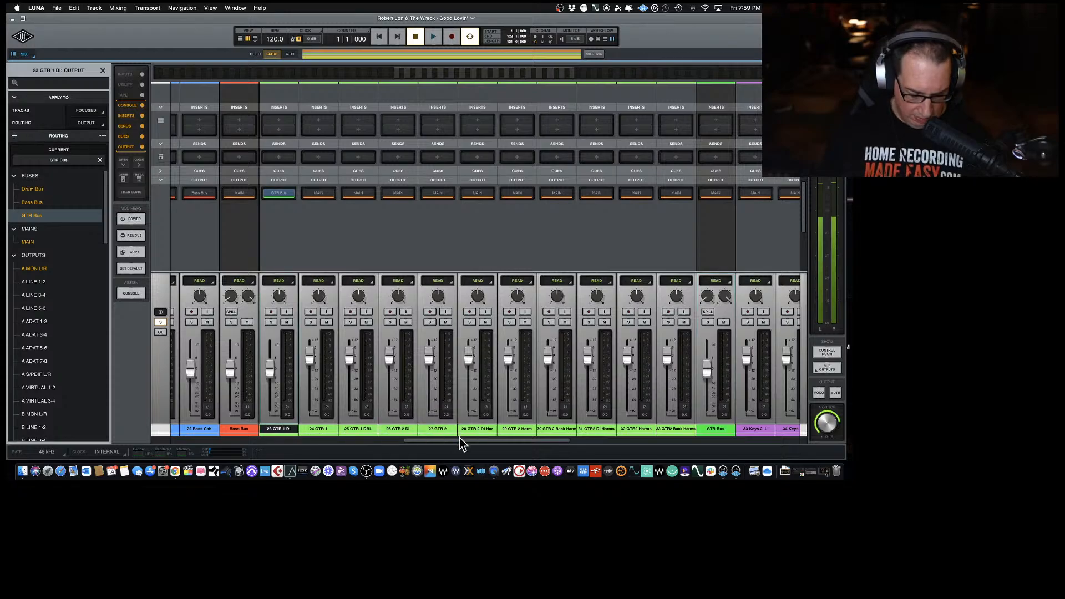
pyautogui.keyDown('shift'); pyautogui.click(676, 430); pyautogui.keyUp('shift')
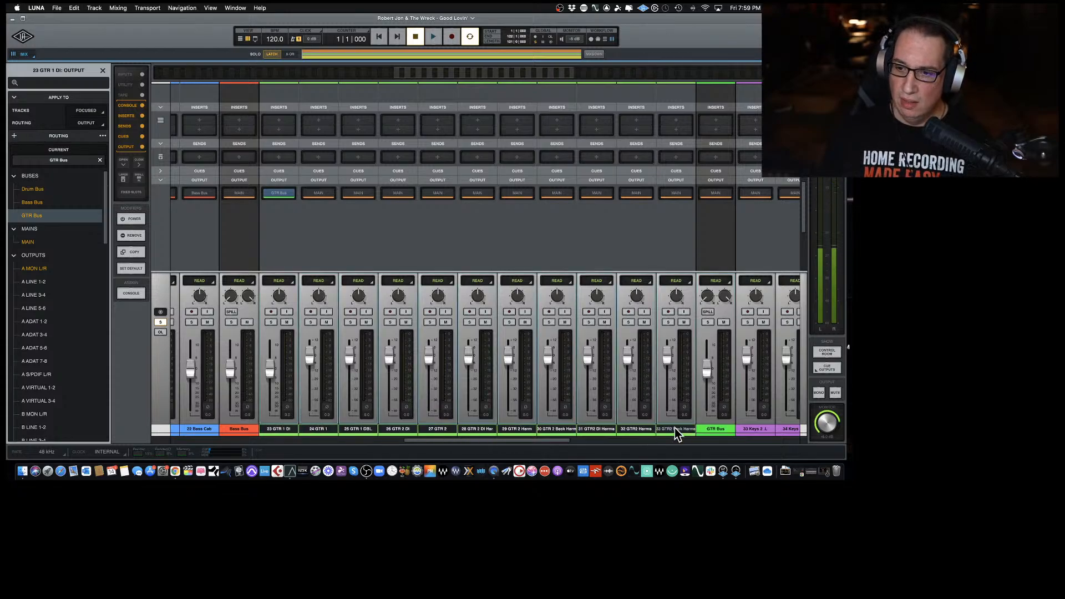
pyautogui.hscroll(2, 644, 425)
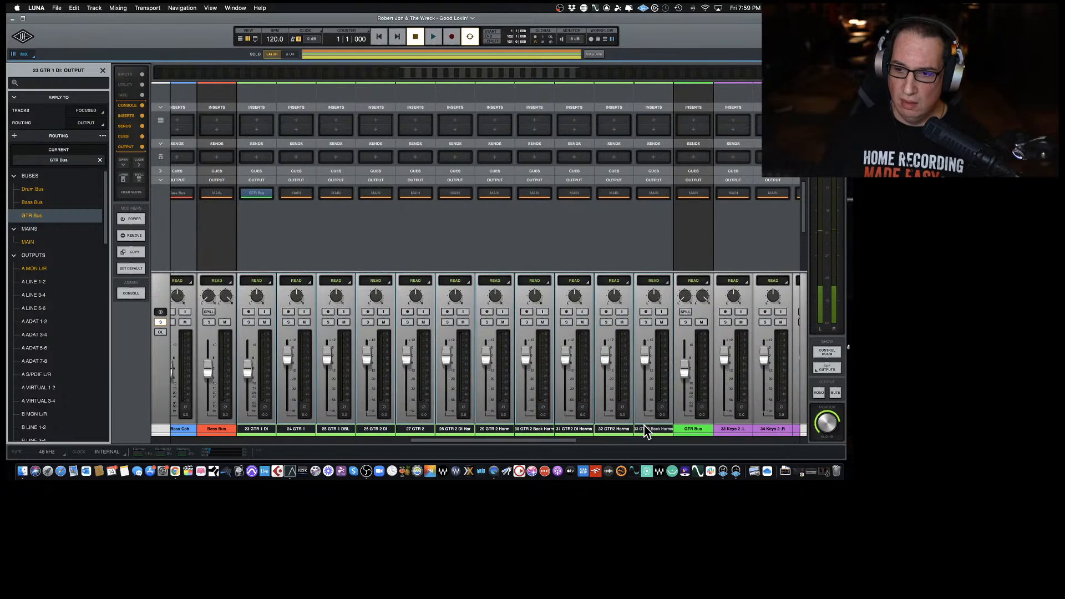
pyautogui.scroll(-2, 645, 425)
pyautogui.scroll(2, 605, 389)
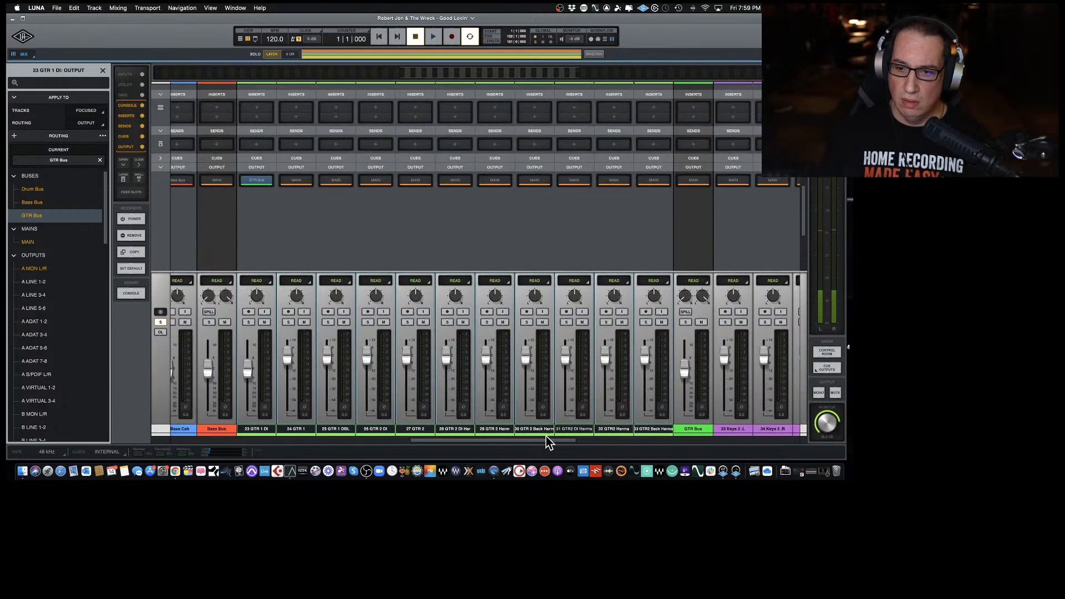
pyautogui.moveTo(543, 438)
pyautogui.mouseDown()
pyautogui.moveTo(555, 439)
pyautogui.moveTo(541, 438)
pyautogui.mouseUp()
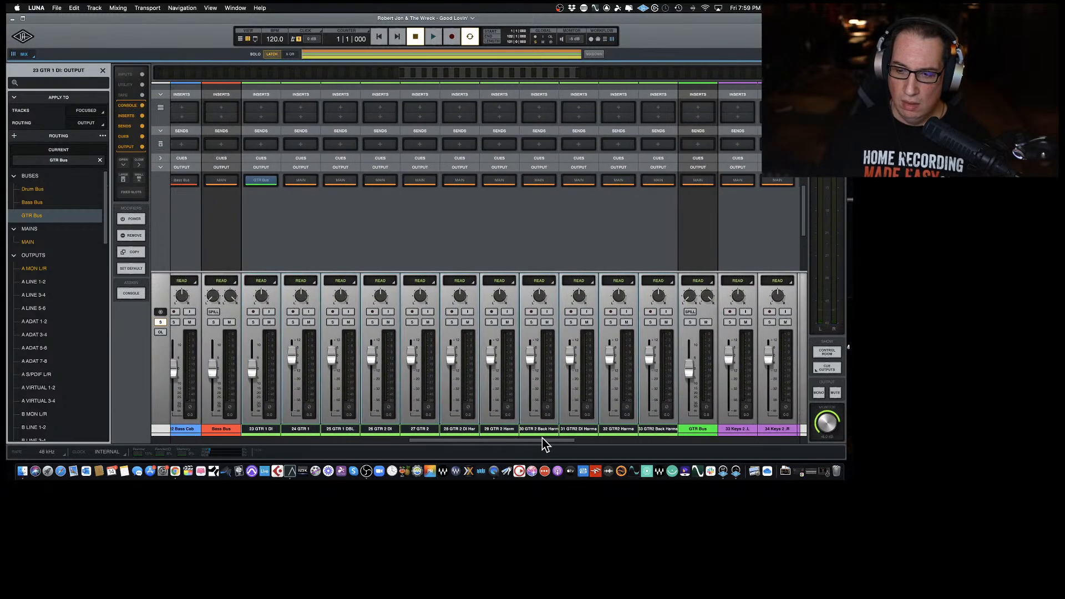
pyautogui.click(301, 181)
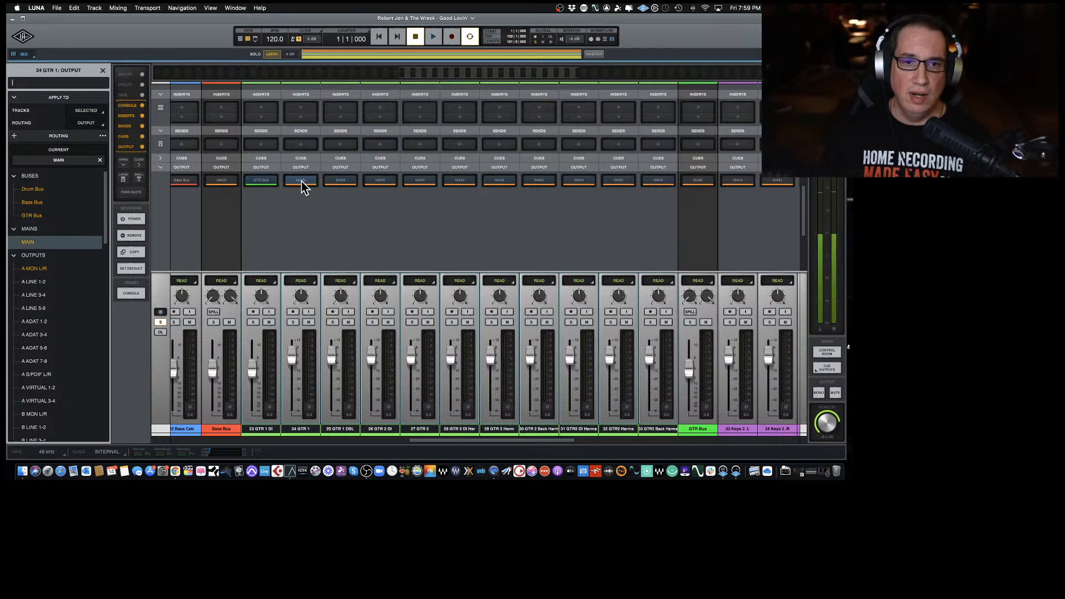
pyautogui.click(38, 214)
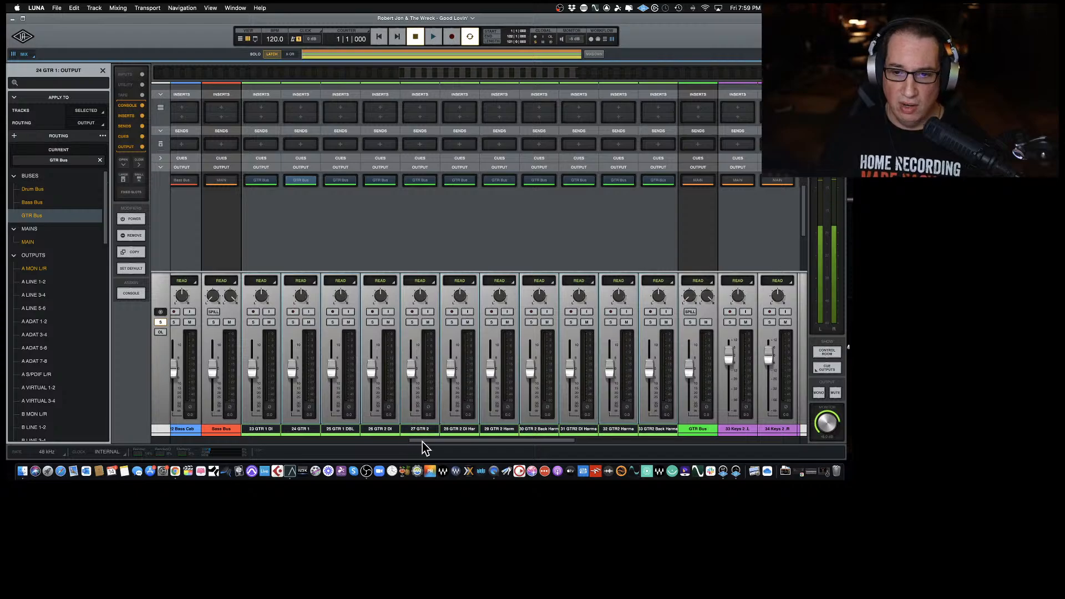
# Color the GTR Bus red to match the Drum Bus and Bass Bus.
pyautogui.moveTo(422, 442); pyautogui.dragTo(465, 440)
pyautogui.click(463, 434)
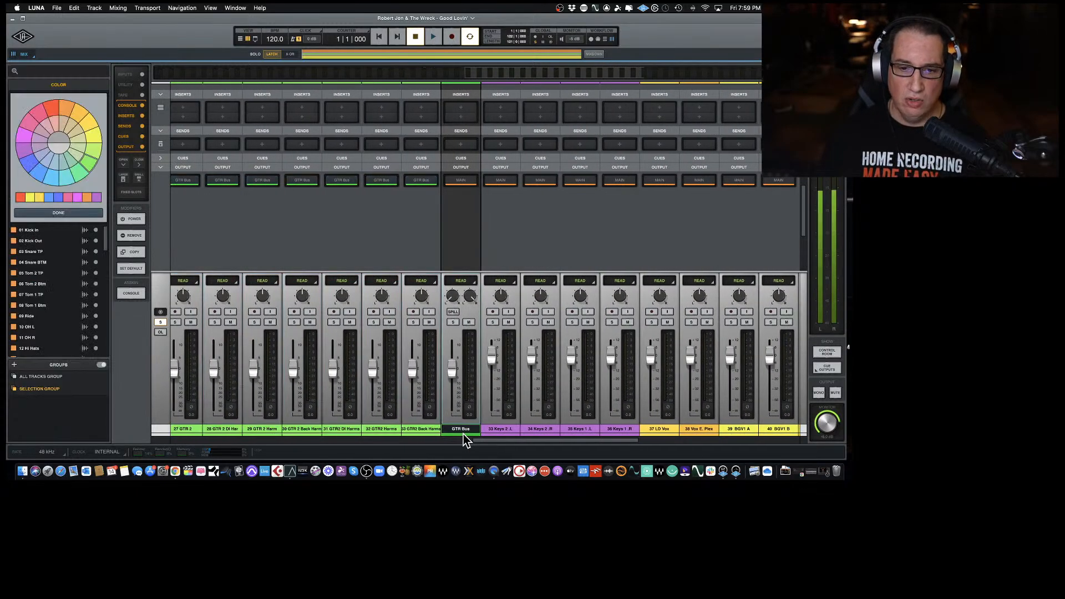
pyautogui.click(54, 110)
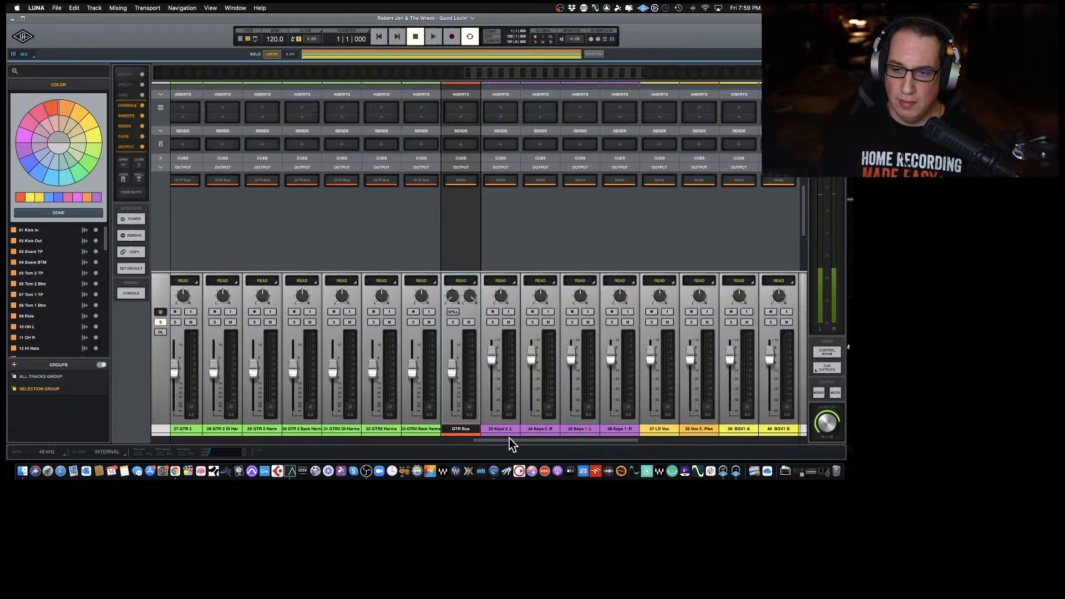
# Create a stereo bus named Keys Bus after the 36 Keys 1 .R track, with API Summing and the console set to NONE.
pyautogui.moveTo(509, 438); pyautogui.dragTo(532, 441)
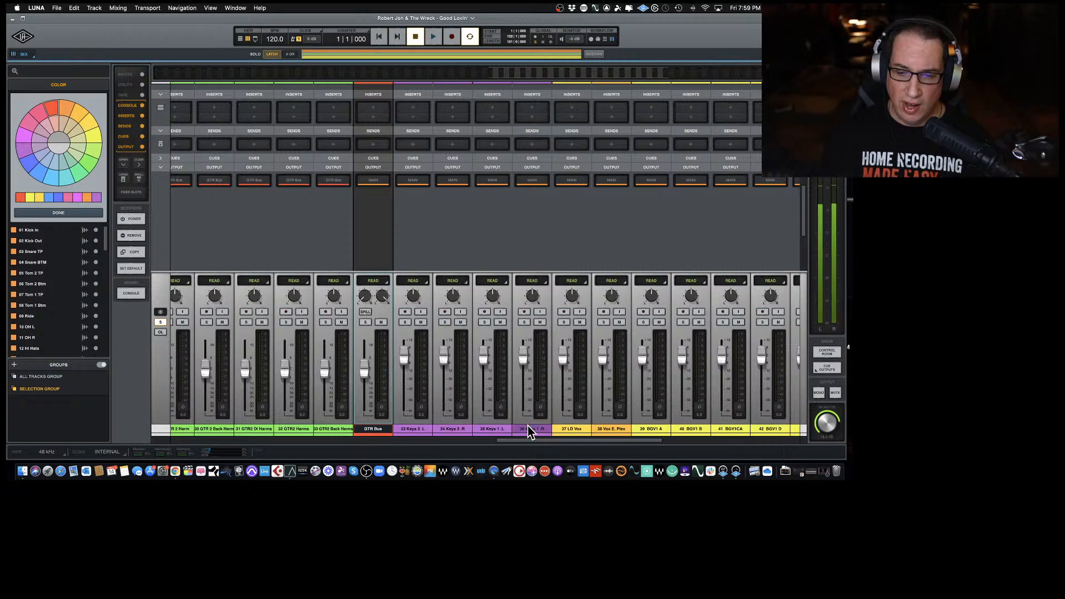
pyautogui.click(529, 430)
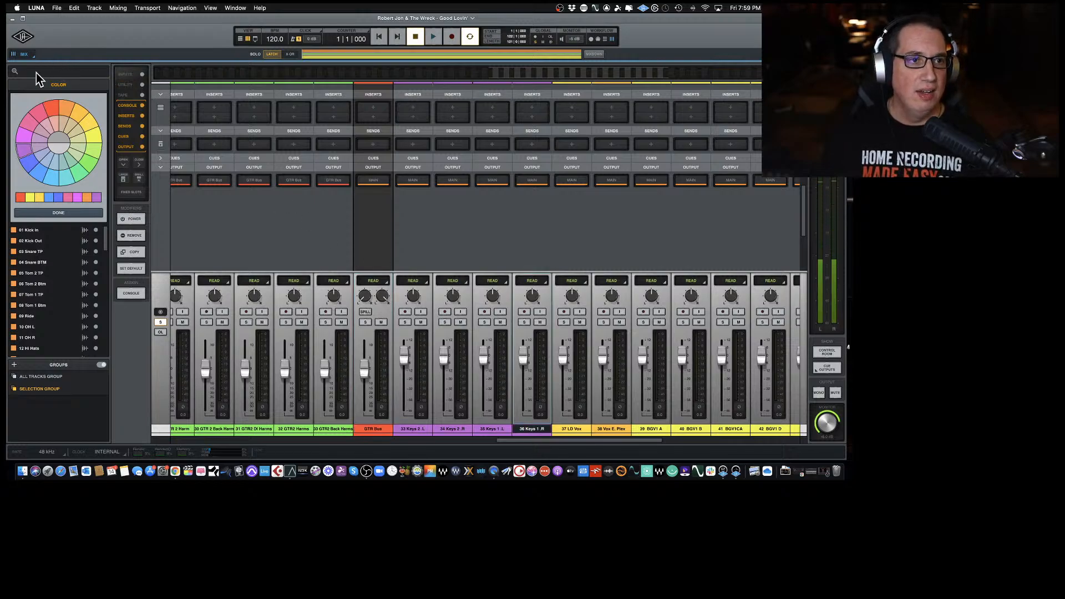
pyautogui.click(58, 212)
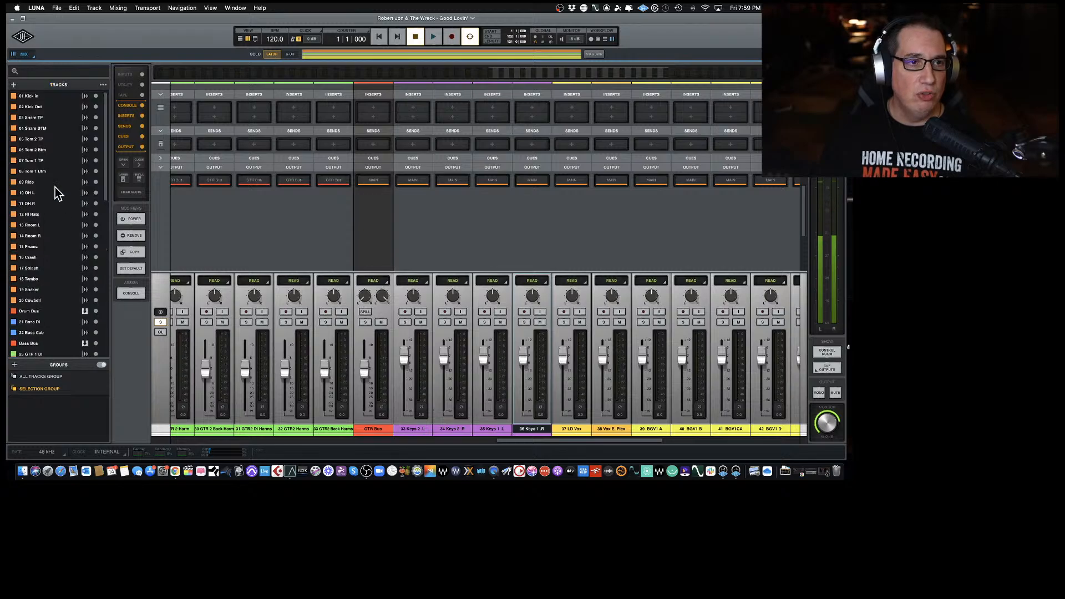
pyautogui.click(14, 84)
pyautogui.click(25, 127)
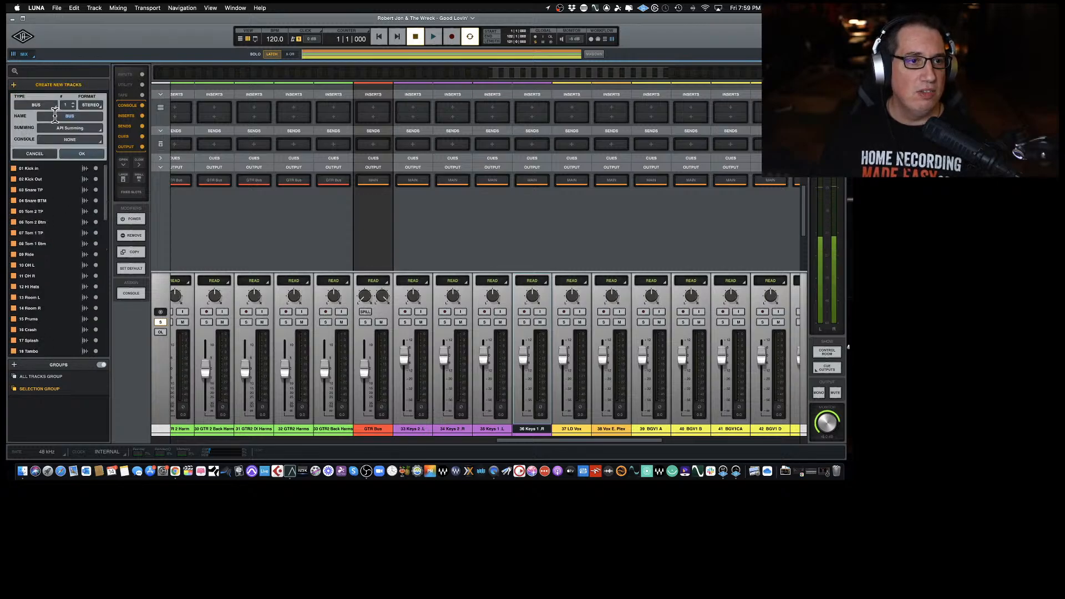
pyautogui.press('BackSpace')
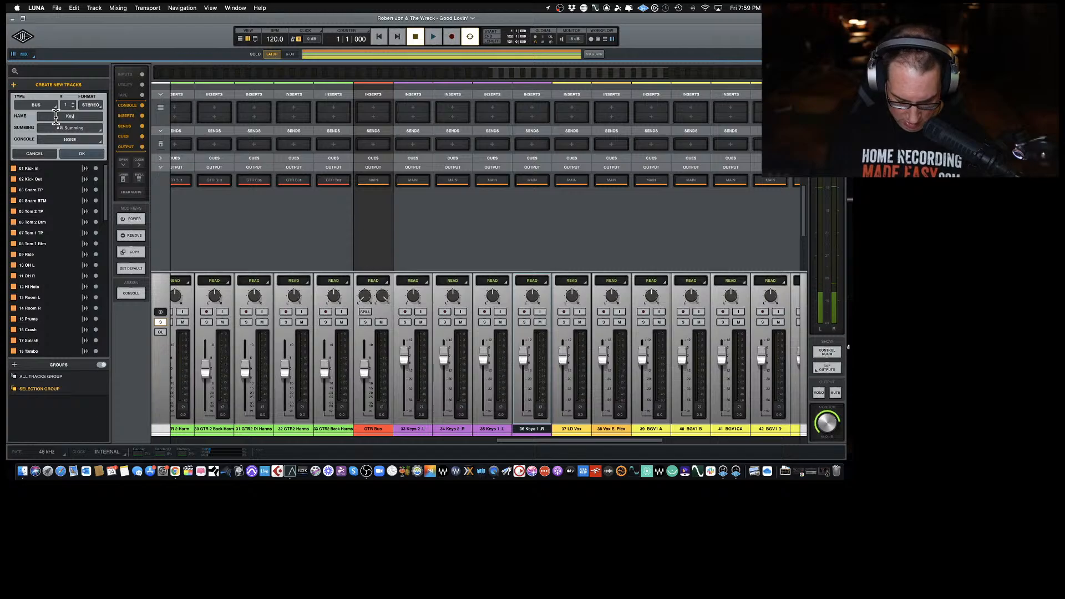
pyautogui.write('Keys Bus')
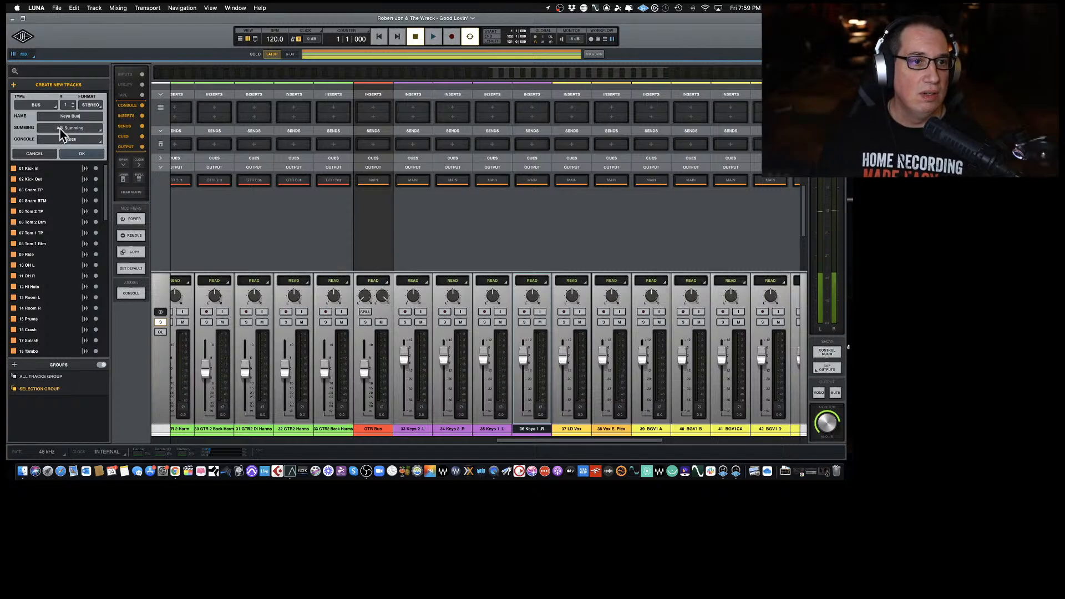
pyautogui.click(79, 155)
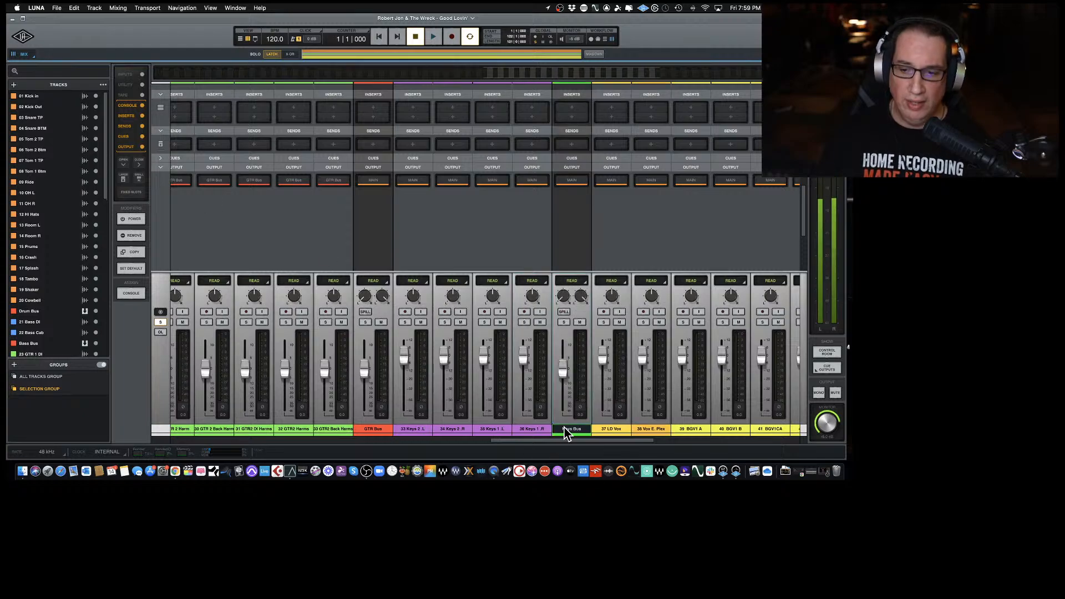
# Route the outputs of the four keys tracks from 33 Keys 2 .L through 36 Keys 1 .R to the Keys Bus.
pyautogui.click(414, 428)
pyautogui.keyDown('shift'); pyautogui.click(523, 428); pyautogui.keyUp('shift')
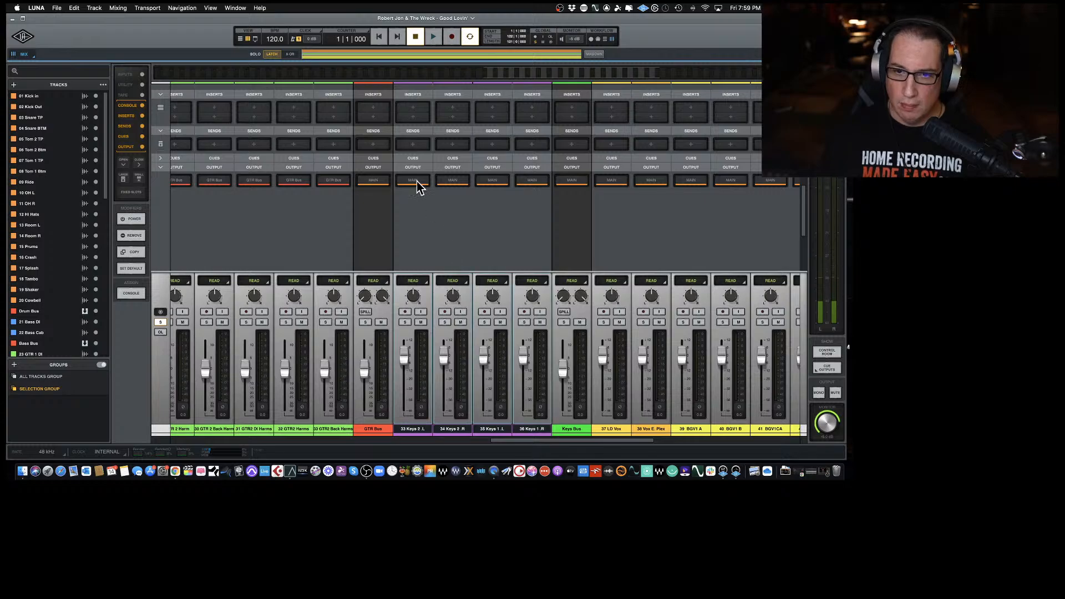
pyautogui.click(411, 180)
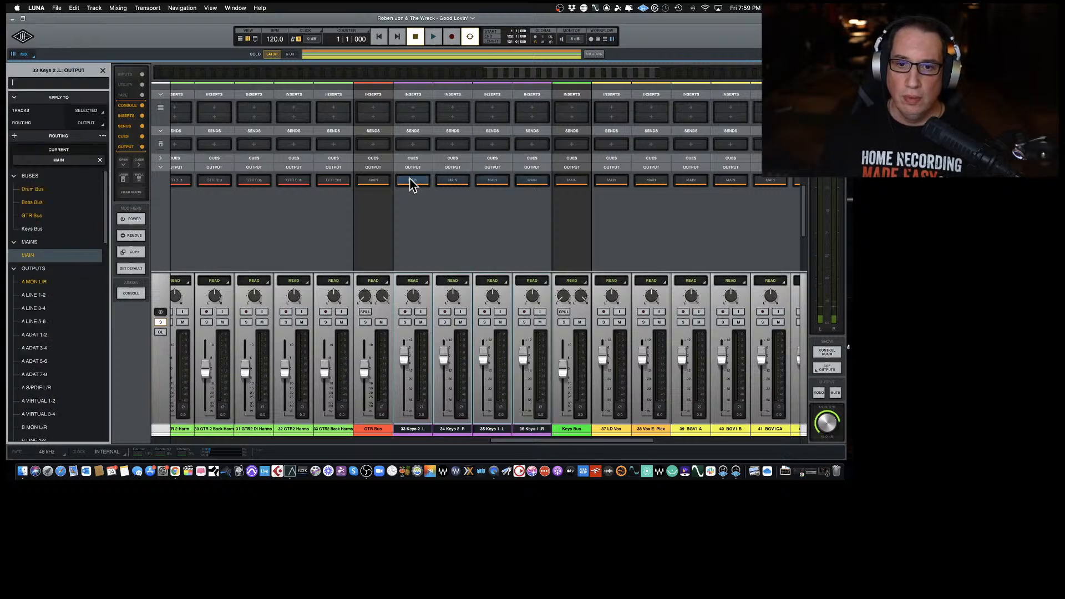
pyautogui.click(27, 228)
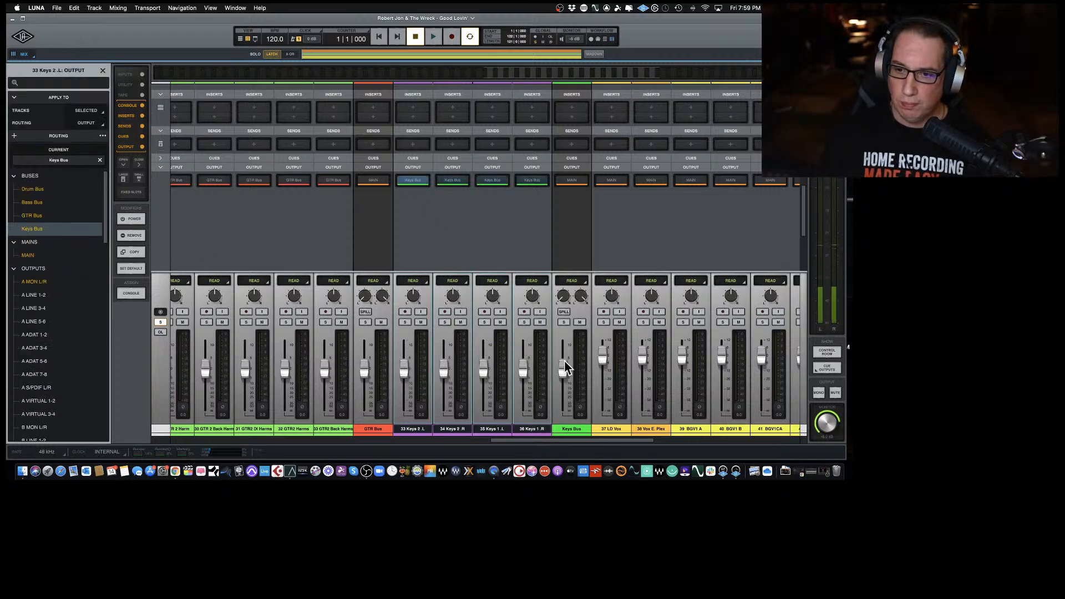
# Color the Keys Bus red to match the other instrument buses.
pyautogui.click(572, 435)
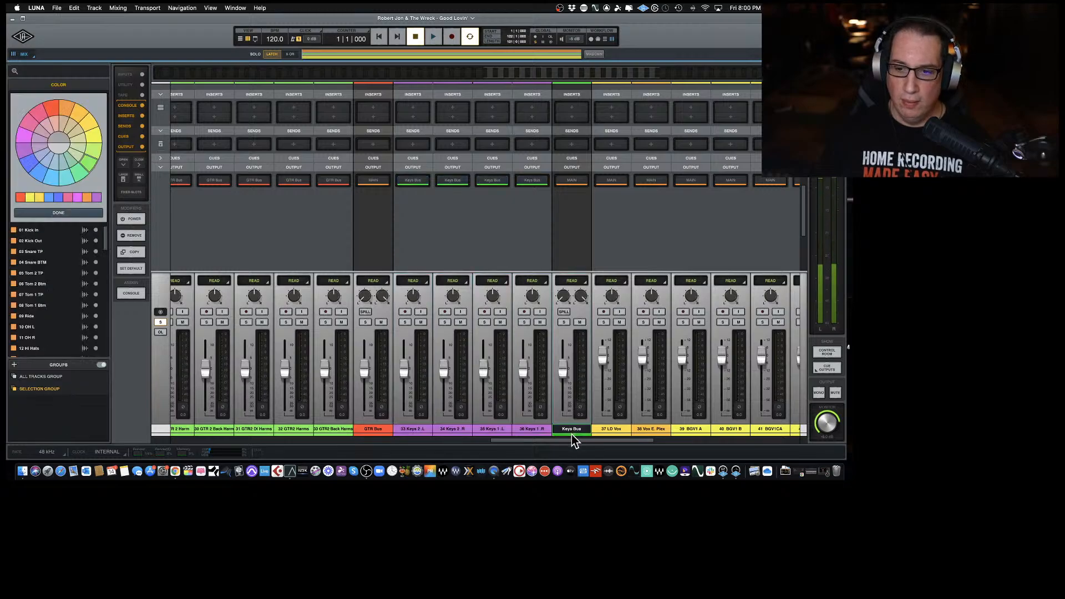
pyautogui.click(51, 105)
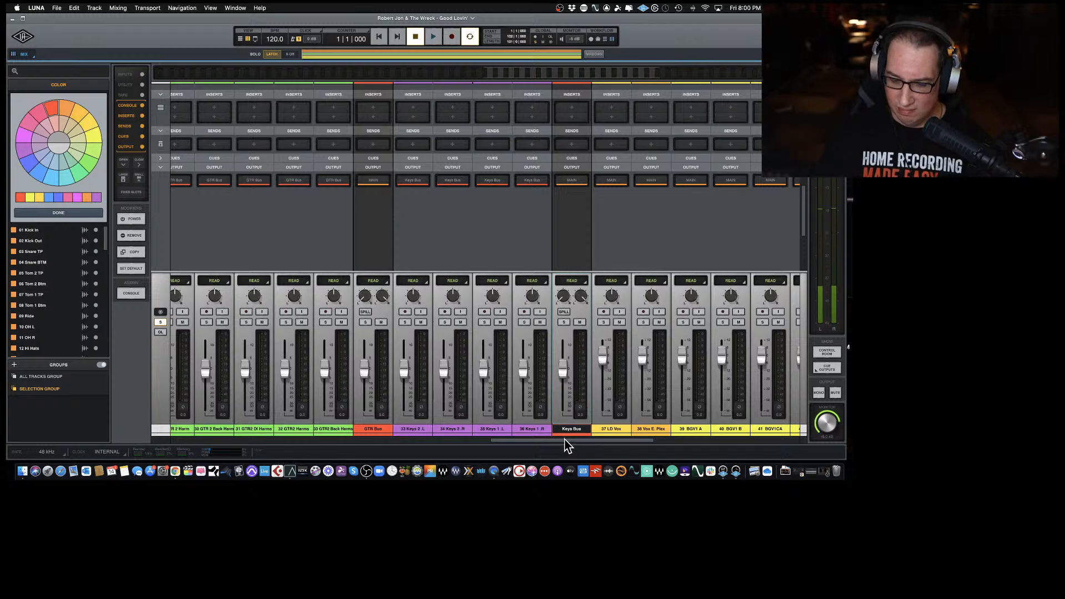
# Create a stereo L. Vox Bus with Neve Summing, fed by the outputs of 37 LD Vox and 38 Vox E. Plex, and color it red.
pyautogui.moveTo(564, 439); pyautogui.dragTo(590, 442)
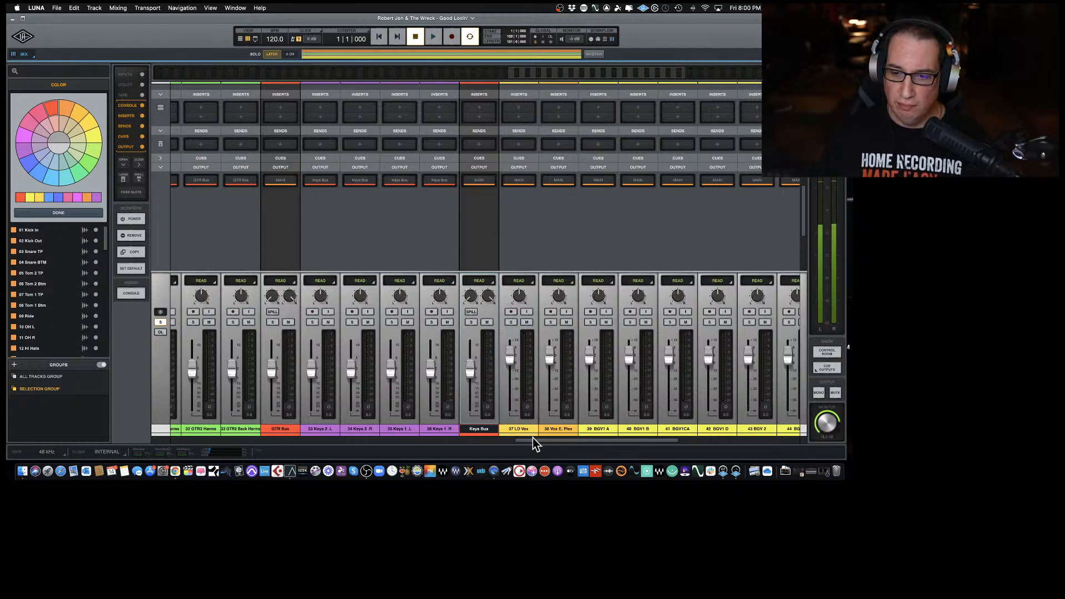
pyautogui.moveTo(533, 441); pyautogui.dragTo(542, 440)
pyautogui.click(481, 430)
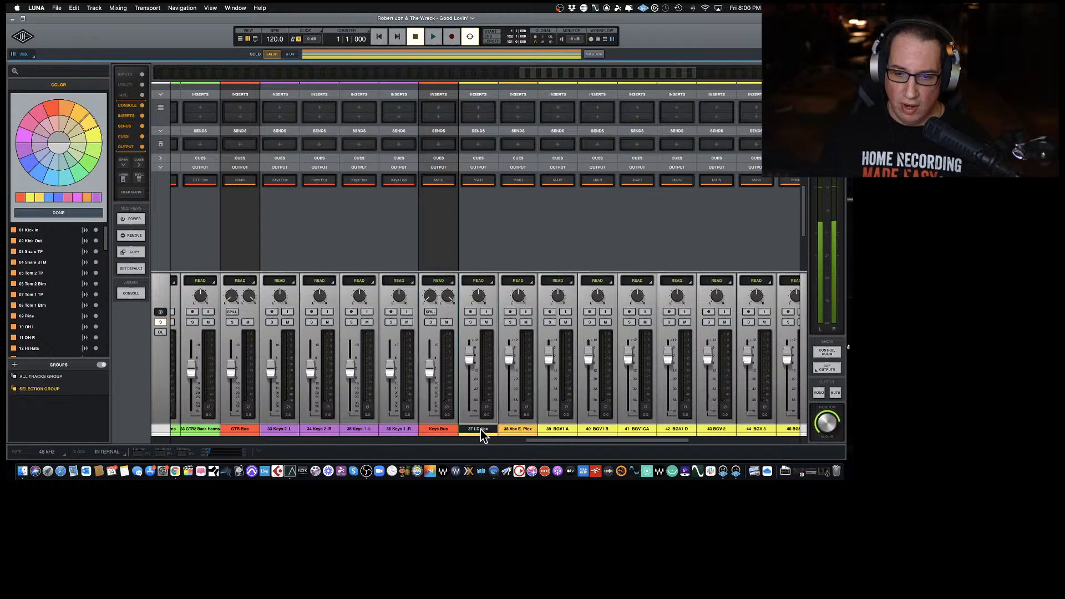
pyautogui.keyDown('shift'); pyautogui.click(510, 428); pyautogui.keyUp('shift')
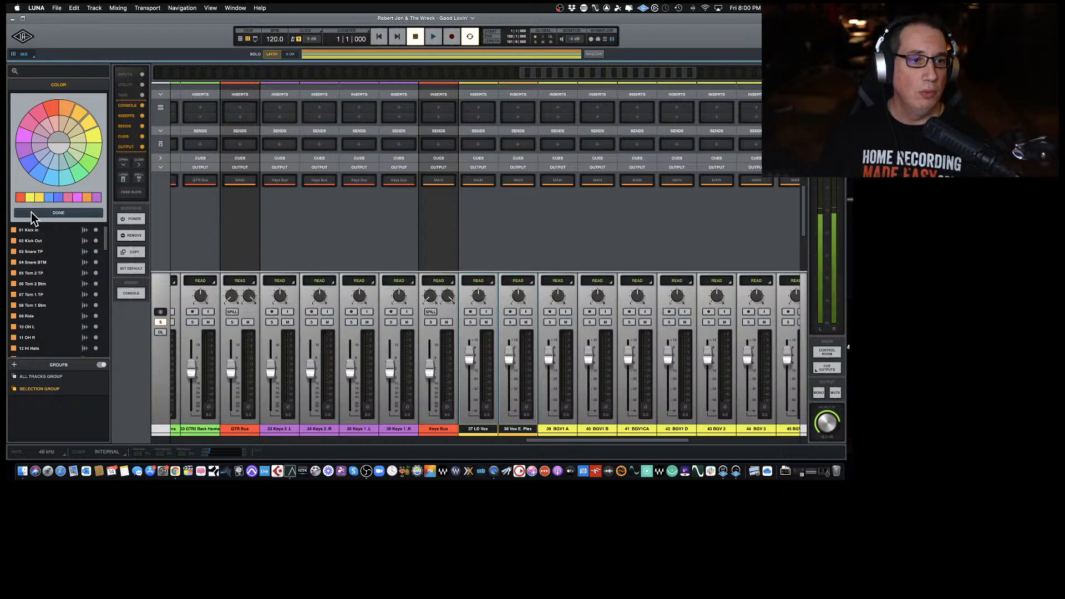
pyautogui.click(49, 212)
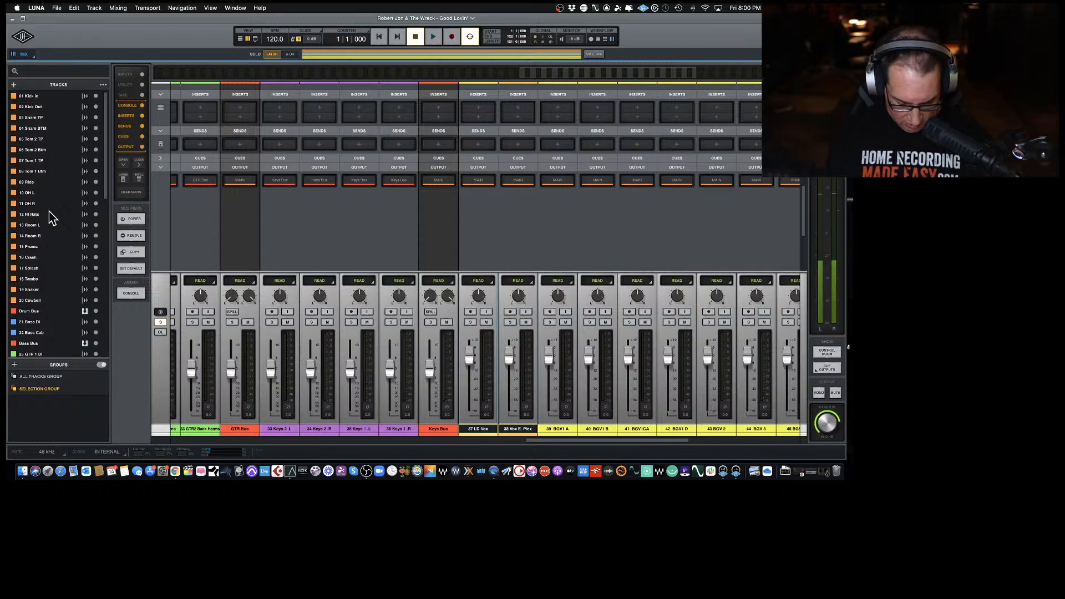
pyautogui.press('shift+super+b')
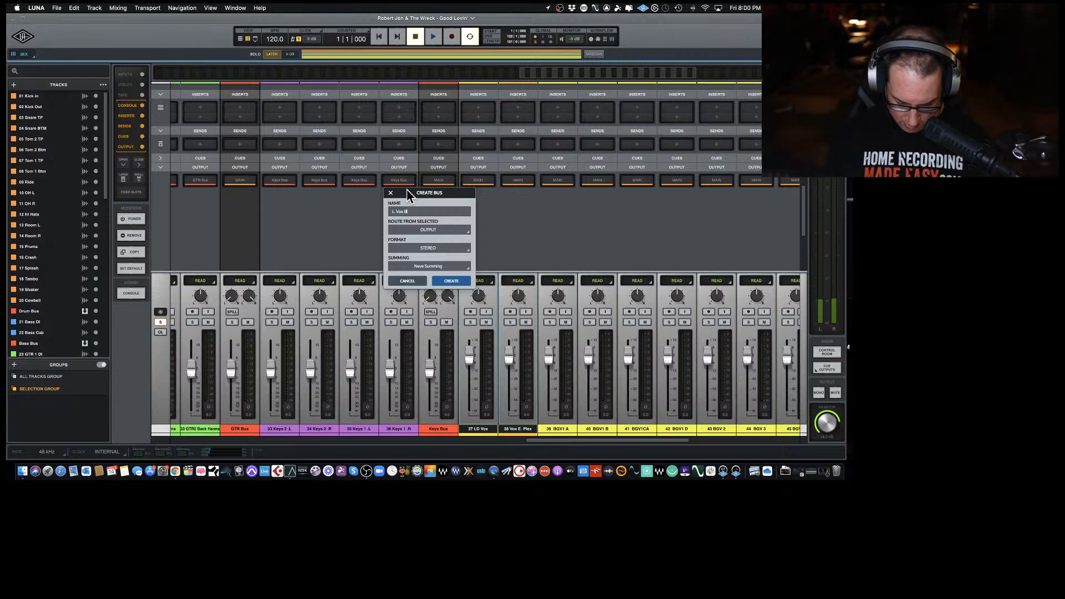
pyautogui.write('us')
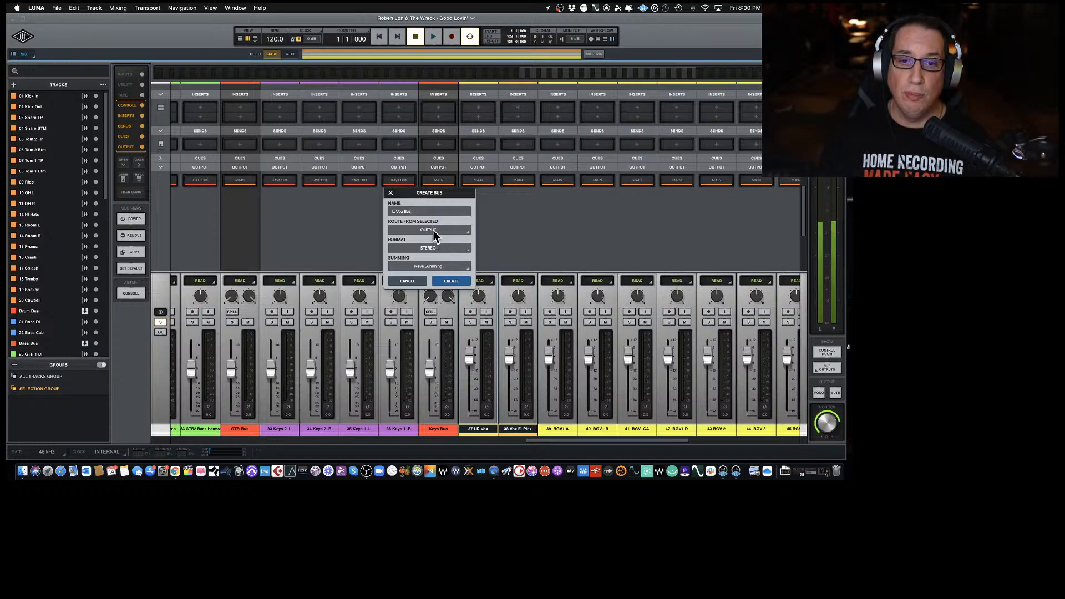
pyautogui.click(452, 234)
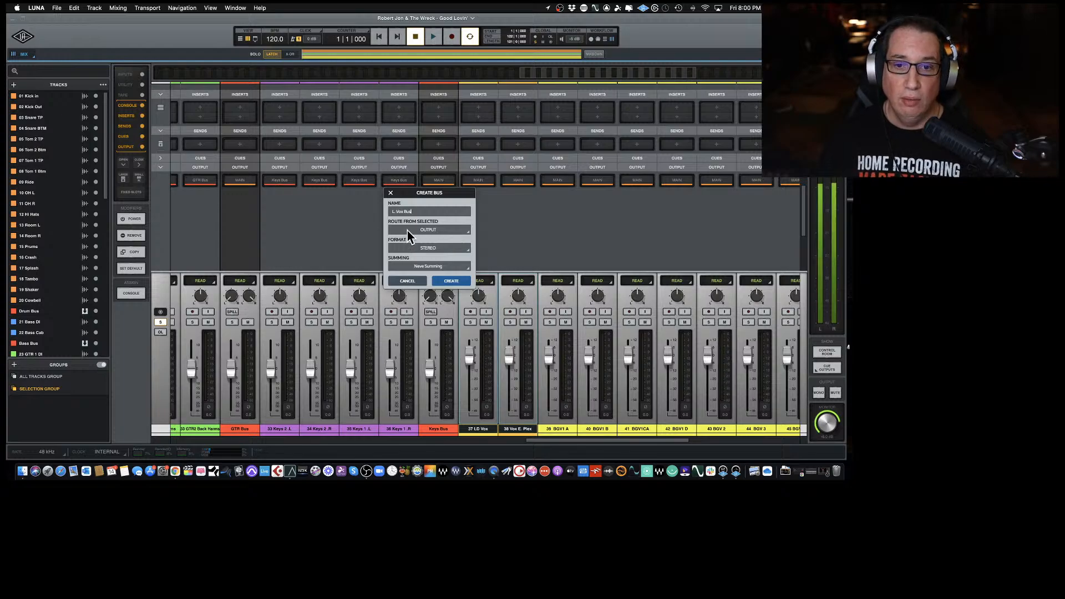
pyautogui.click(465, 229)
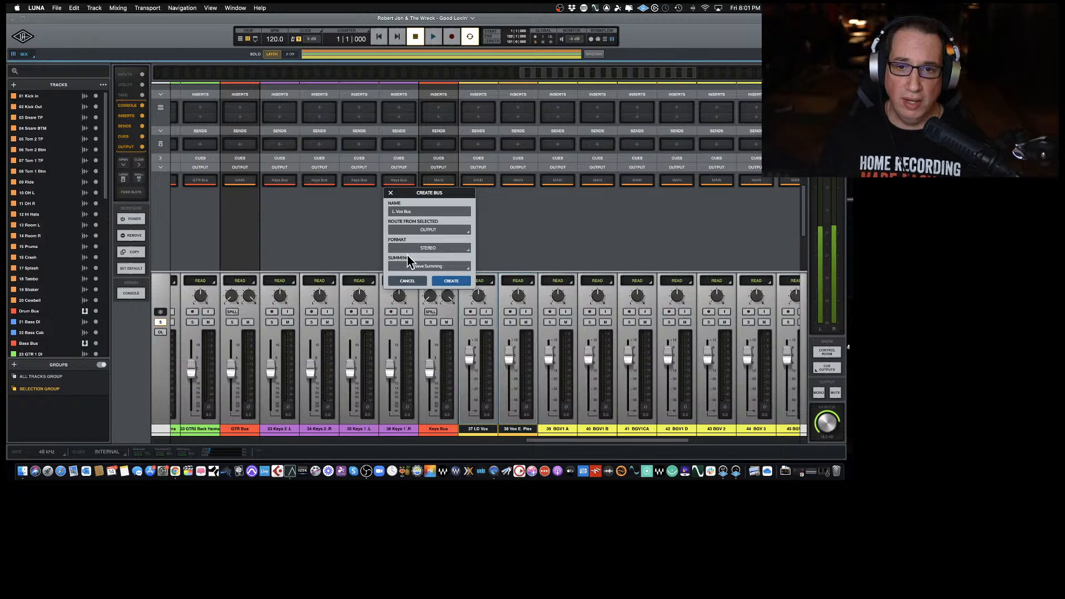
pyautogui.click(451, 281)
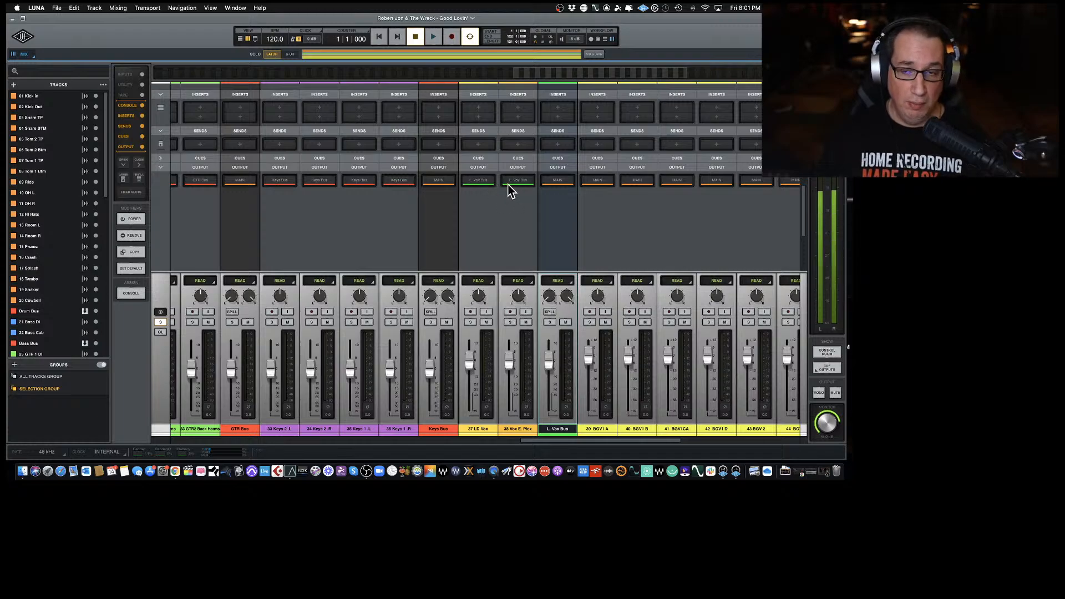
pyautogui.click(557, 435)
pyautogui.click(53, 108)
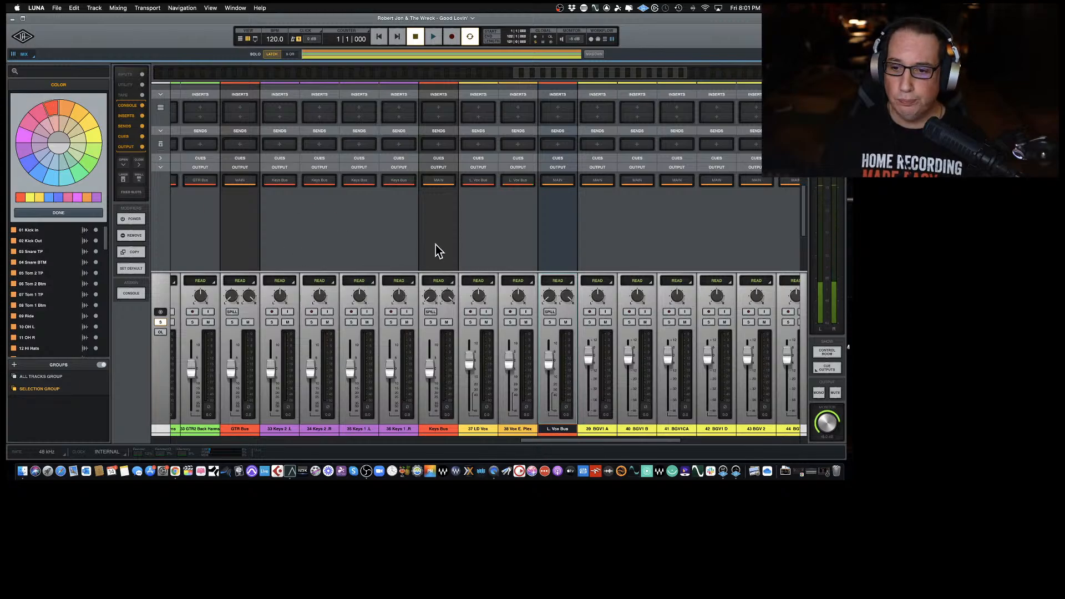
# Create a stereo BGV Bus with Neve Summing, fed by the outputs of tracks 39 BGV1 A through 54 BGV 14, and color it red.
pyautogui.hscroll(5, 492, 246)
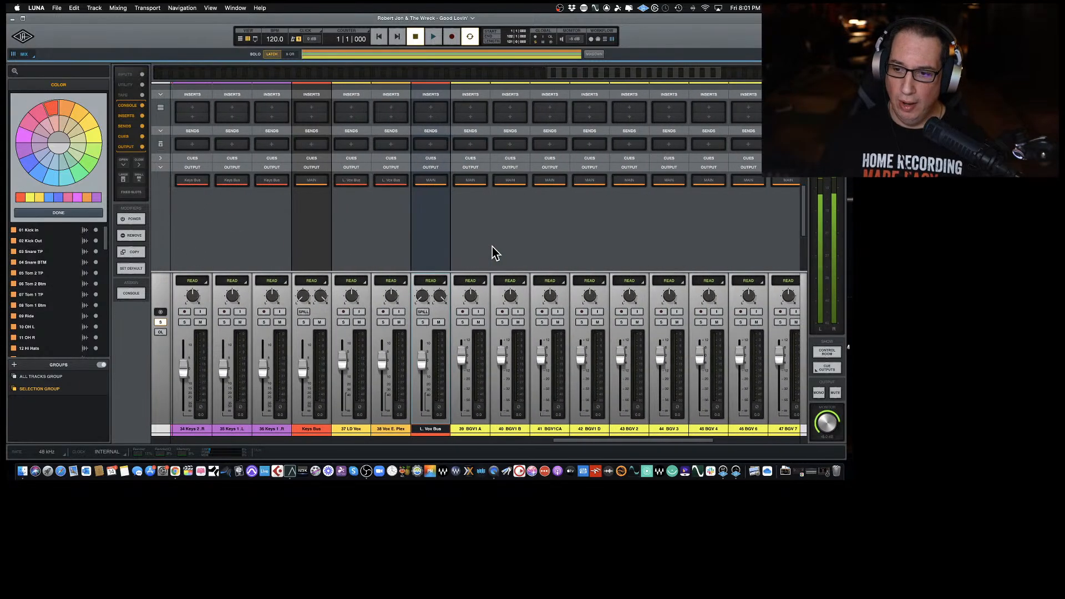
pyautogui.hscroll(2, 496, 253)
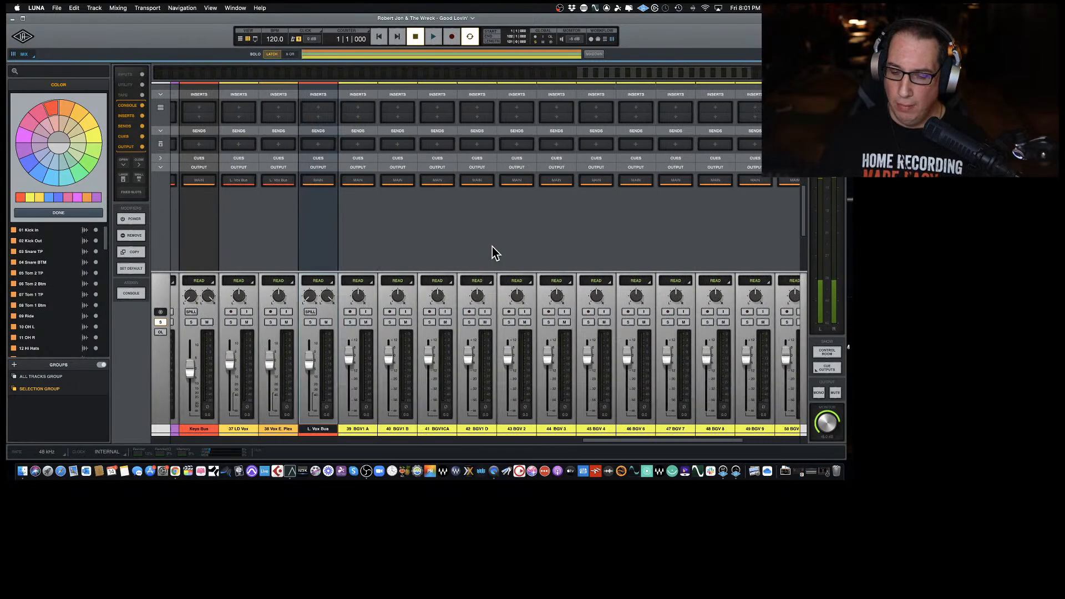
pyautogui.click(355, 429)
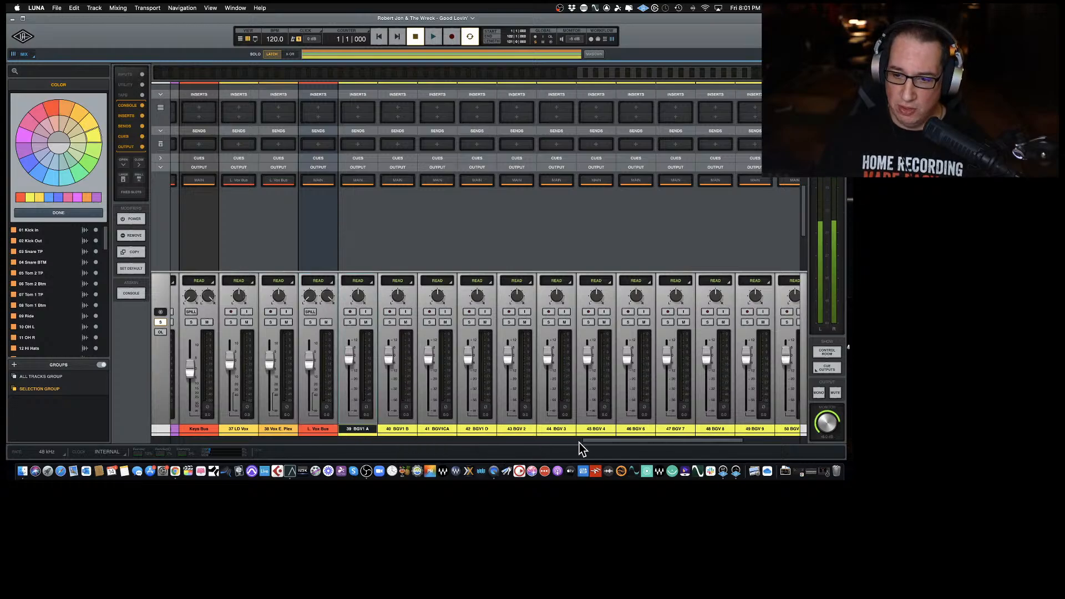
pyautogui.moveTo(592, 441); pyautogui.dragTo(664, 445)
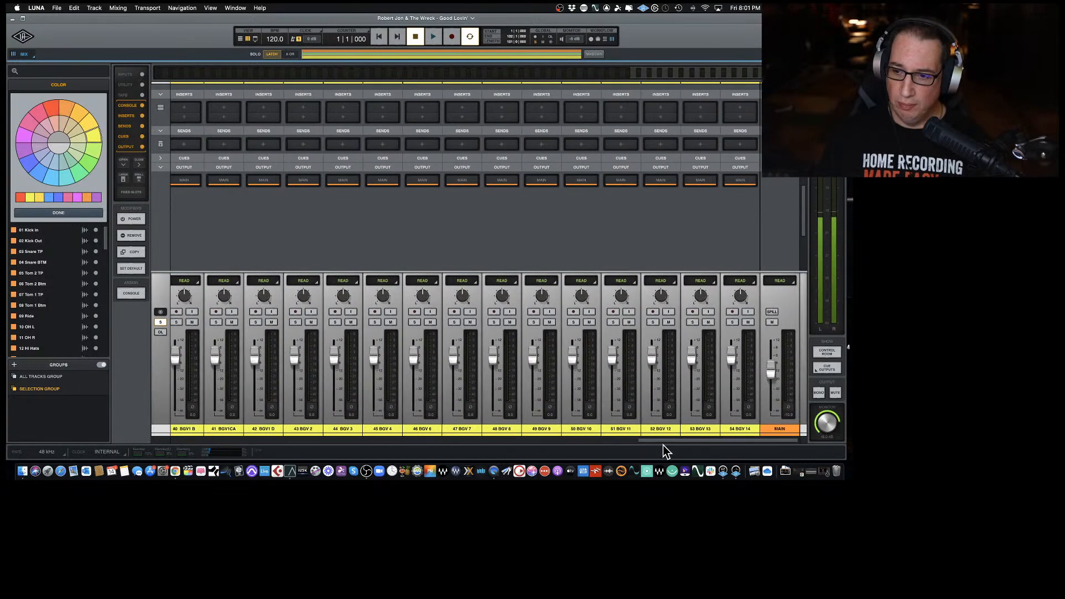
pyautogui.keyDown('shift'); pyautogui.click(745, 431); pyautogui.keyUp('shift')
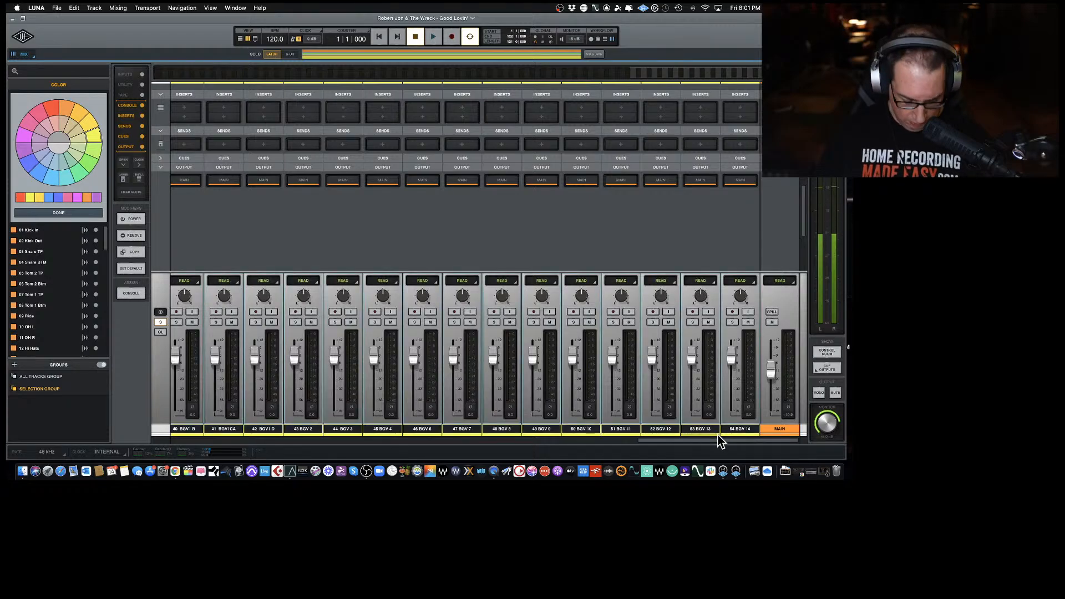
pyautogui.press('shift+super+b')
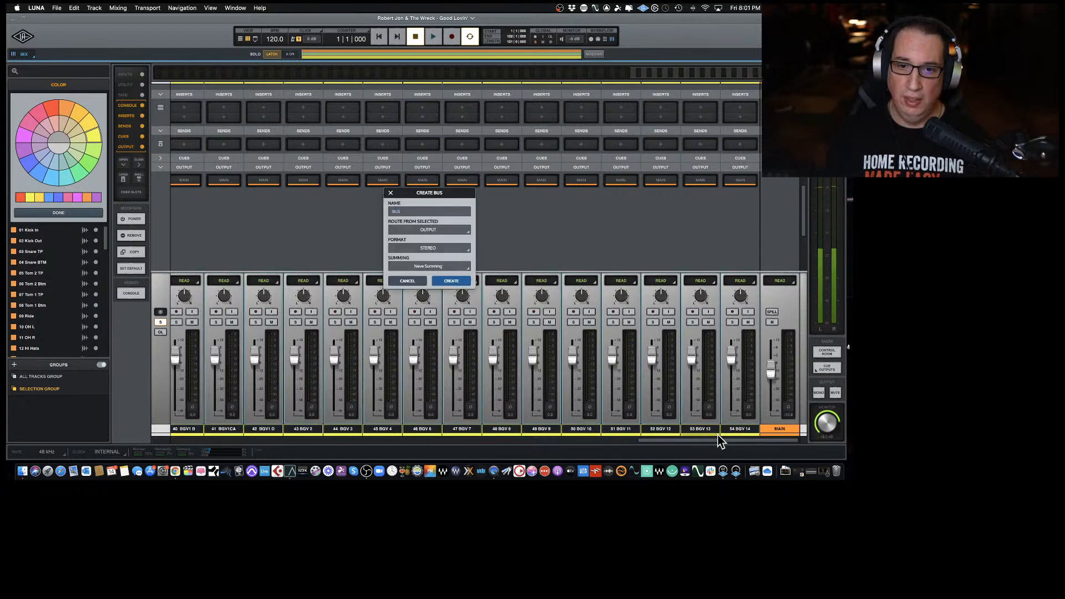
pyautogui.click(444, 231)
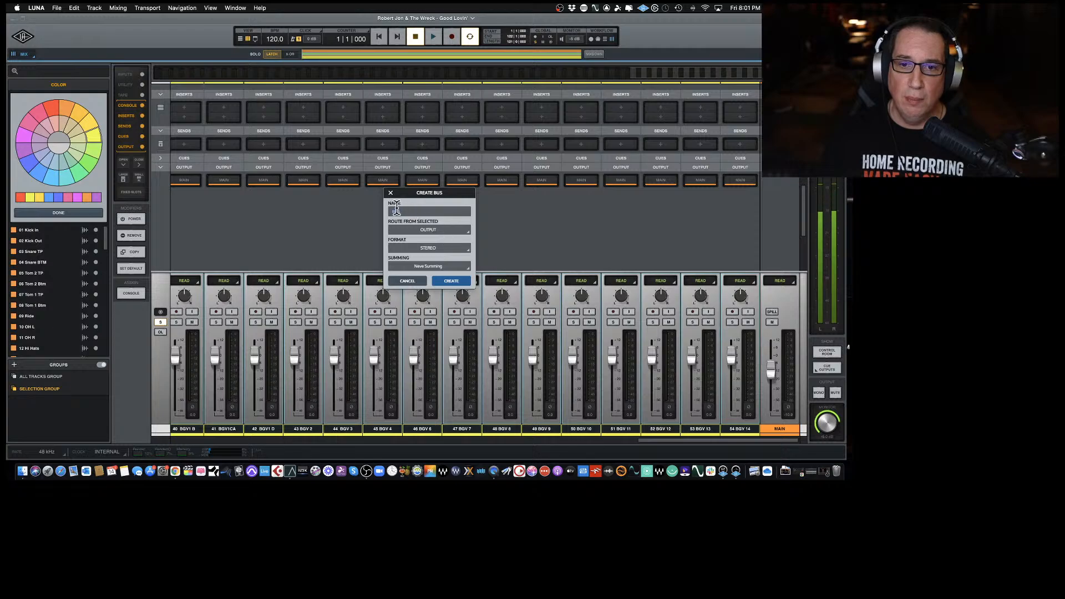
pyautogui.click(435, 215)
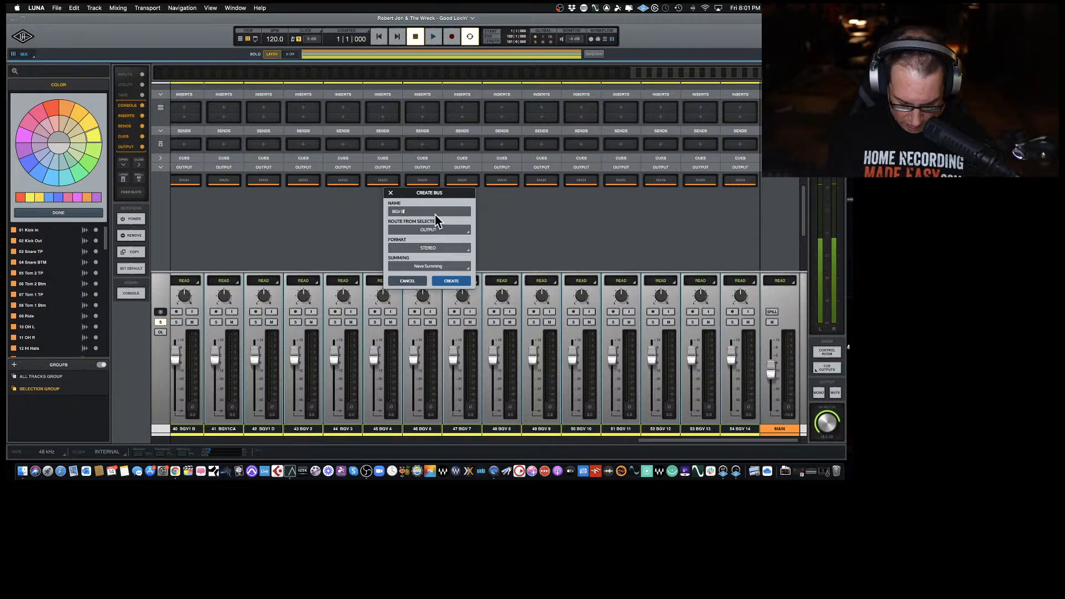
pyautogui.write('BGV Bus')
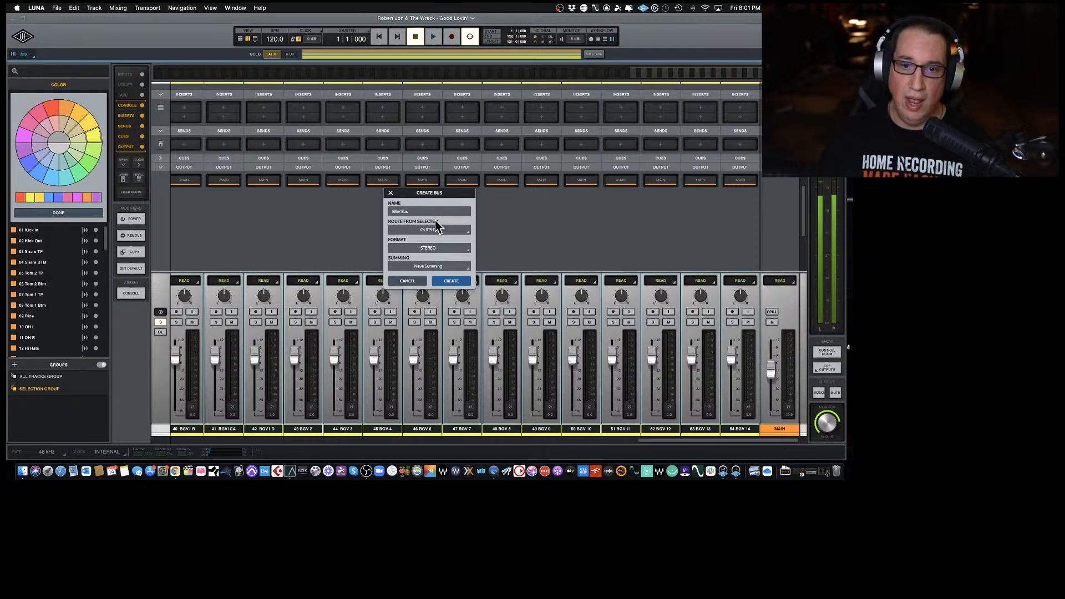
pyautogui.click(450, 281)
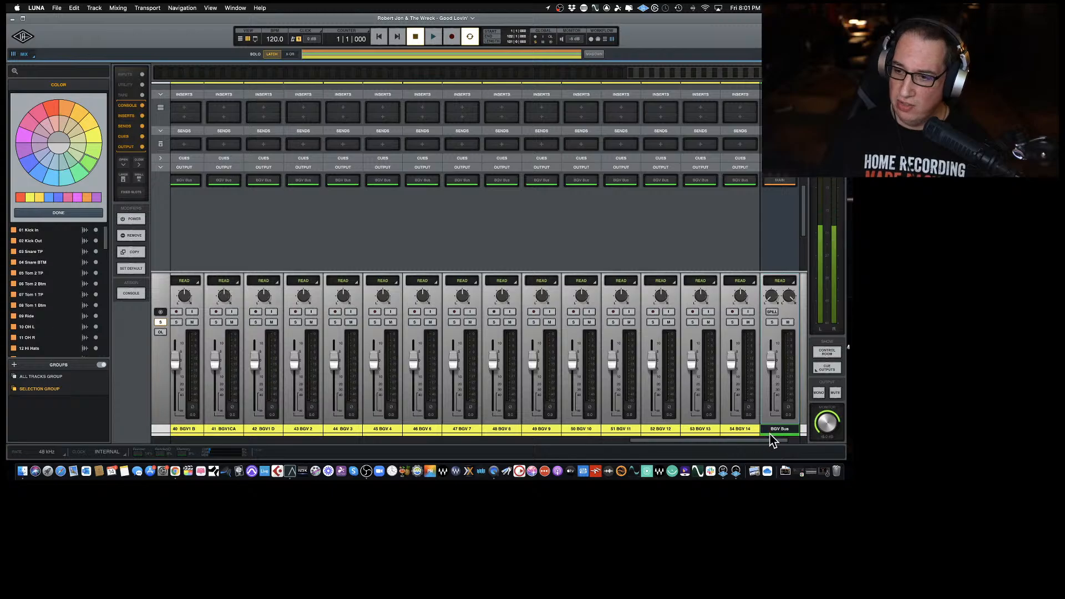
pyautogui.click(56, 108)
# Move the Drum Bus next to the Bass Bus, then move both buses directly before the GTR Bus.
pyautogui.moveTo(676, 440); pyautogui.dragTo(426, 441)
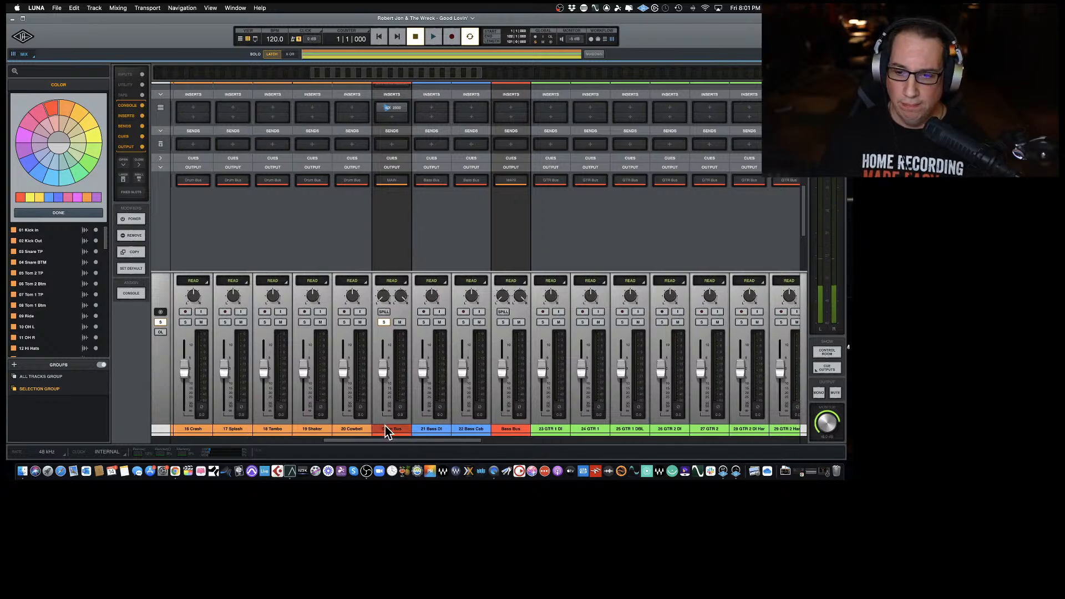
pyautogui.moveTo(385, 425); pyautogui.dragTo(473, 435)
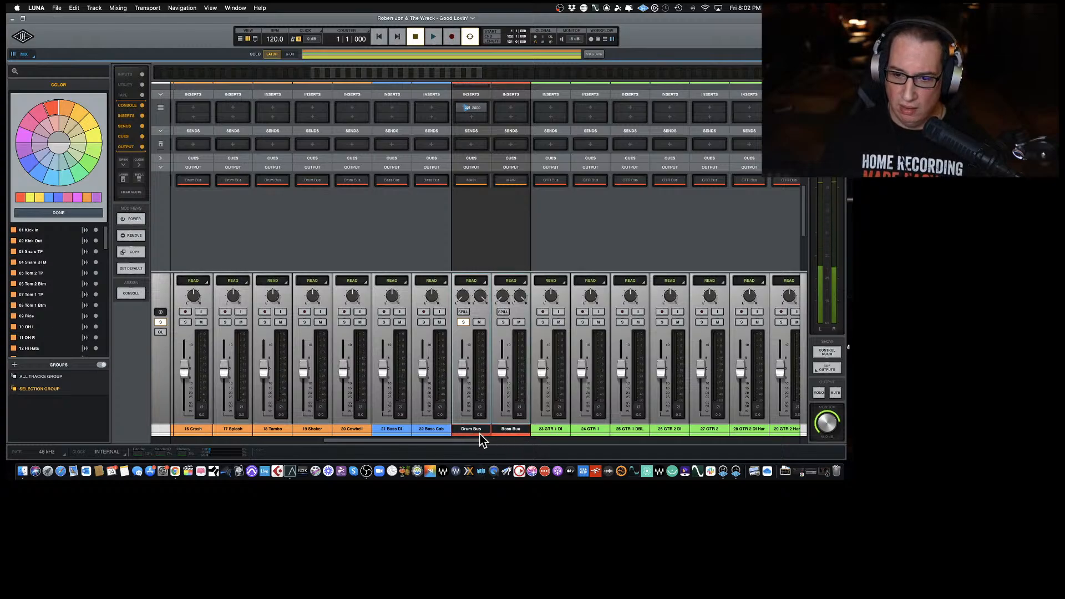
pyautogui.moveTo(461, 442); pyautogui.dragTo(515, 449)
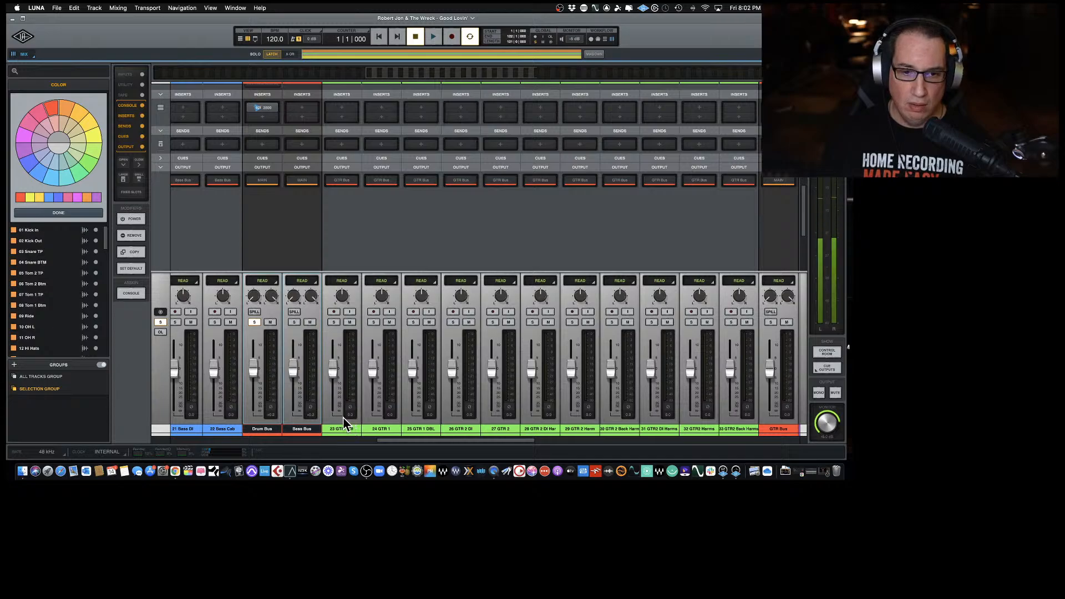
pyautogui.moveTo(298, 427); pyautogui.dragTo(742, 442)
# Move the Drum, Bass and GTR buses directly before the Keys Bus, and those four buses directly before the L. Vox Bus.
pyautogui.hscroll(5, 638, 427)
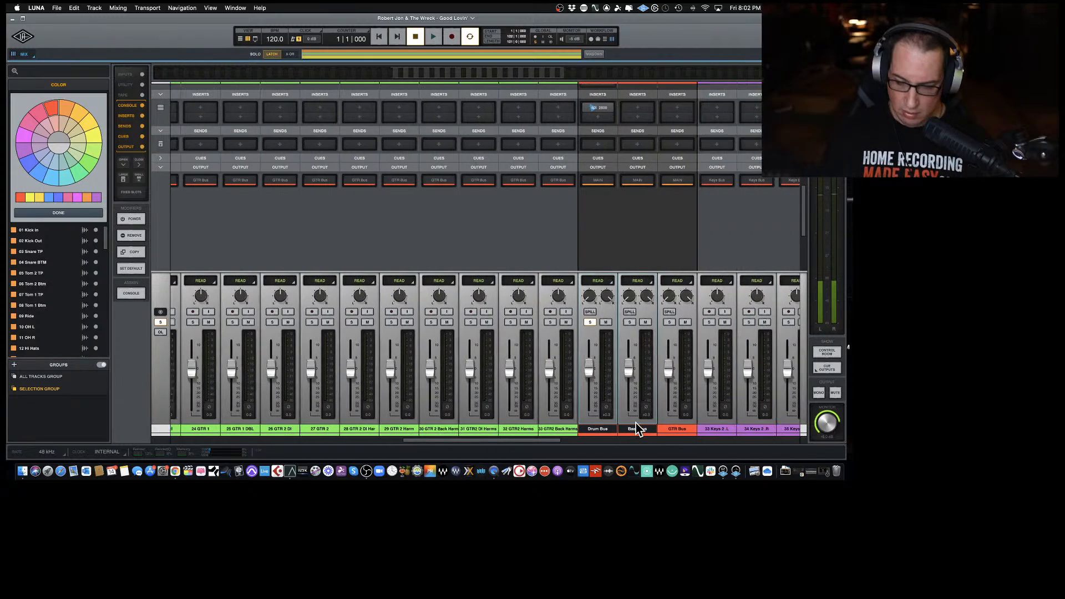
pyautogui.keyDown('shift'); pyautogui.click(560, 428); pyautogui.keyUp('shift')
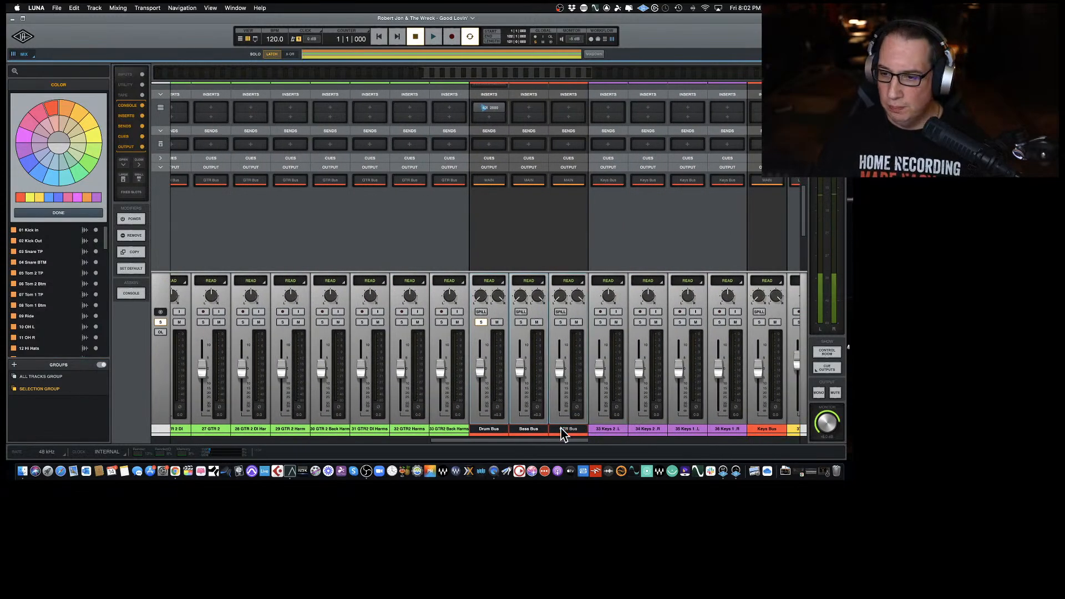
pyautogui.moveTo(561, 428); pyautogui.dragTo(708, 436)
pyautogui.hscroll(5, 704, 441)
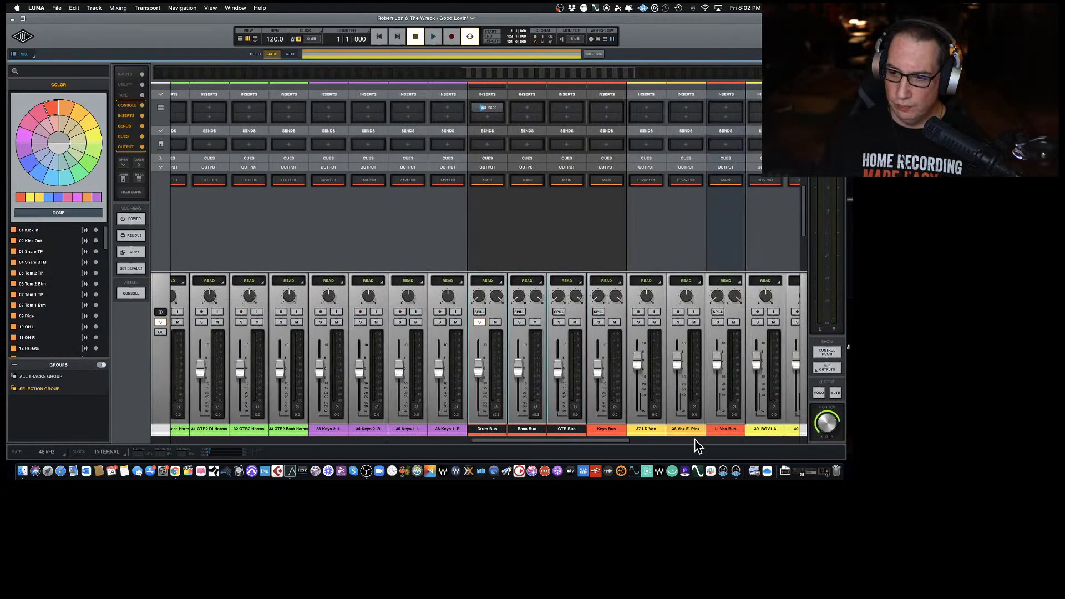
pyautogui.keyDown('shift'); pyautogui.click(506, 430); pyautogui.keyUp('shift')
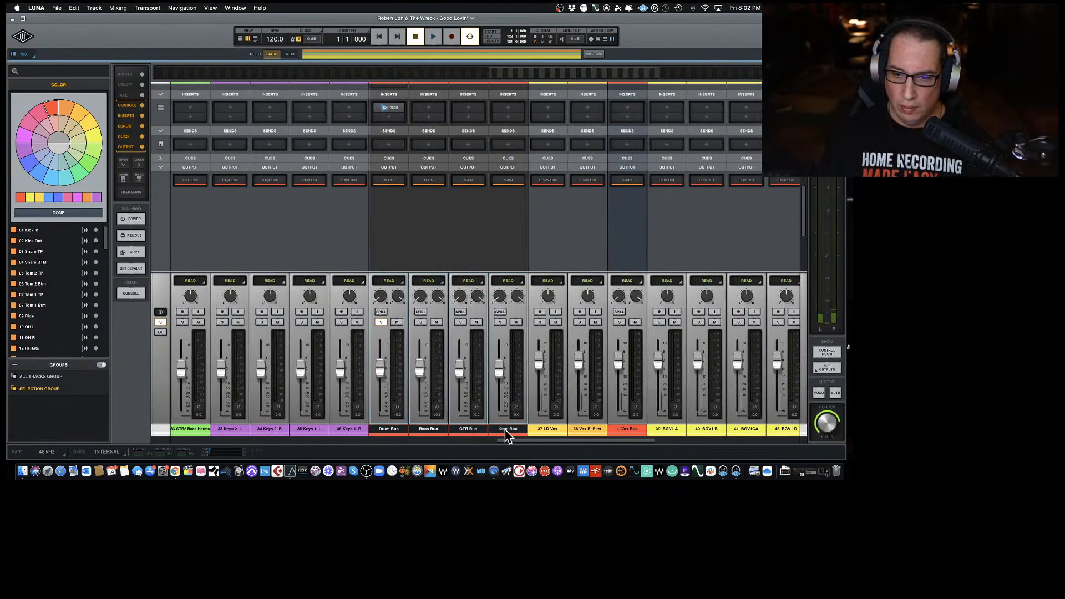
pyautogui.moveTo(505, 430); pyautogui.dragTo(587, 436)
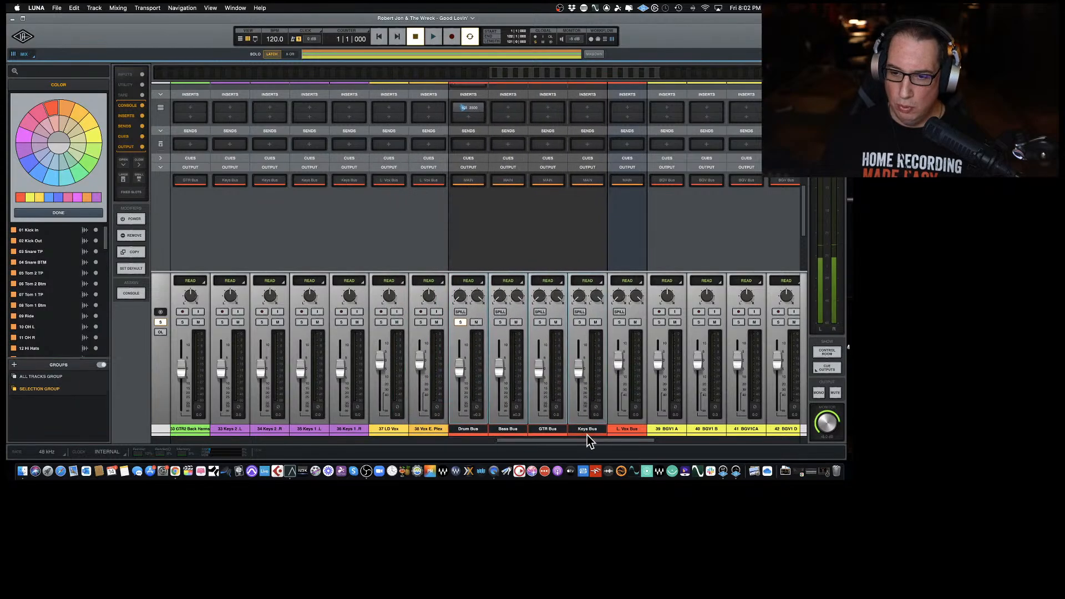
# Move the Drum, Bass, GTR, Keys and L. Vox buses together behind 54 BGV 14, directly before the BGV Bus.
pyautogui.click(624, 430)
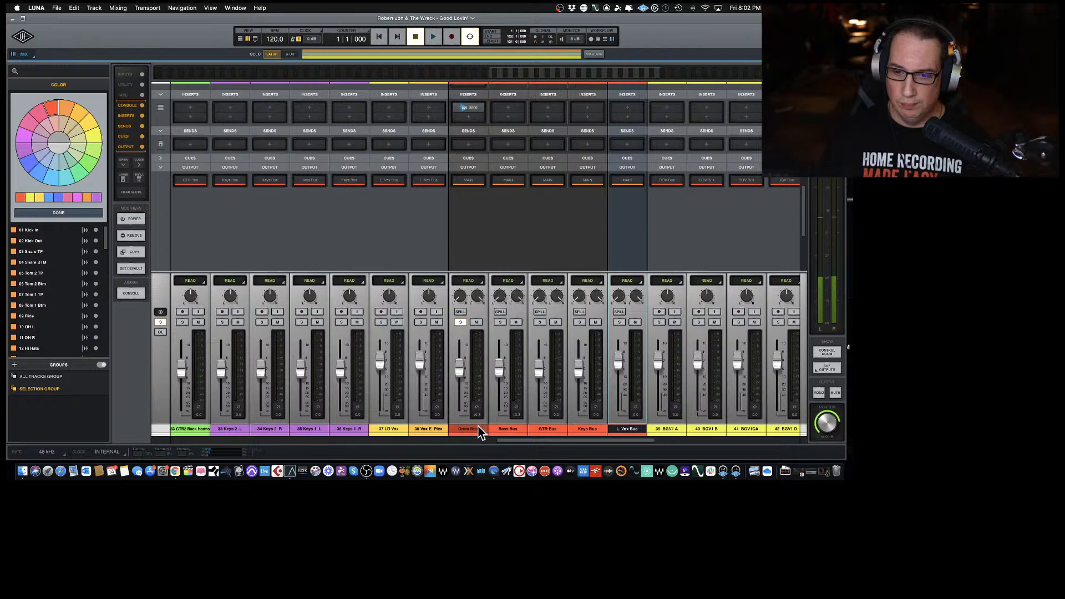
pyautogui.moveTo(571, 441); pyautogui.dragTo(650, 441)
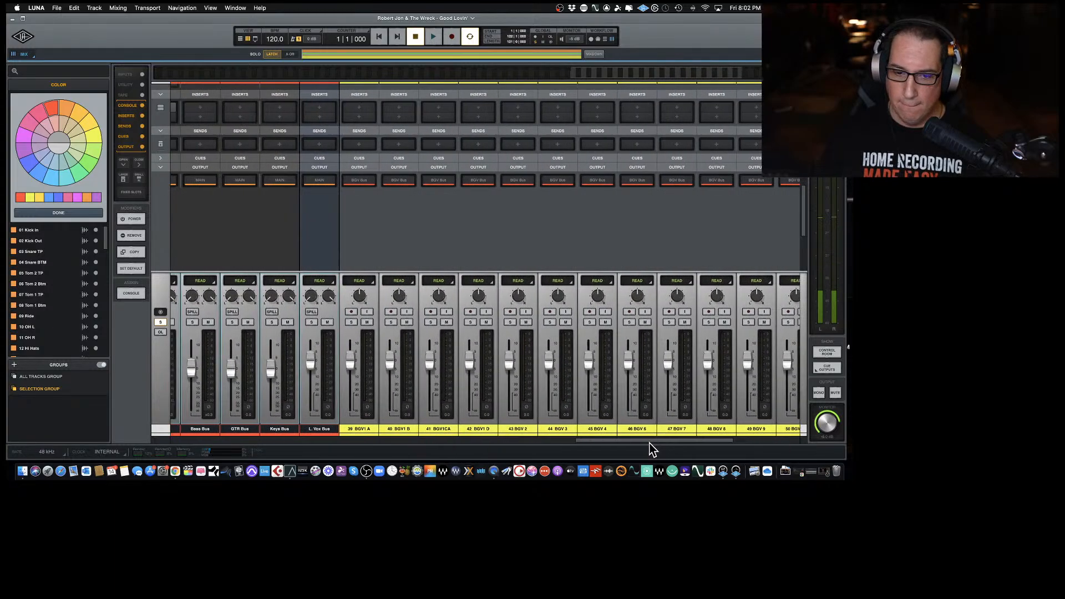
pyautogui.moveTo(311, 435); pyautogui.dragTo(797, 451)
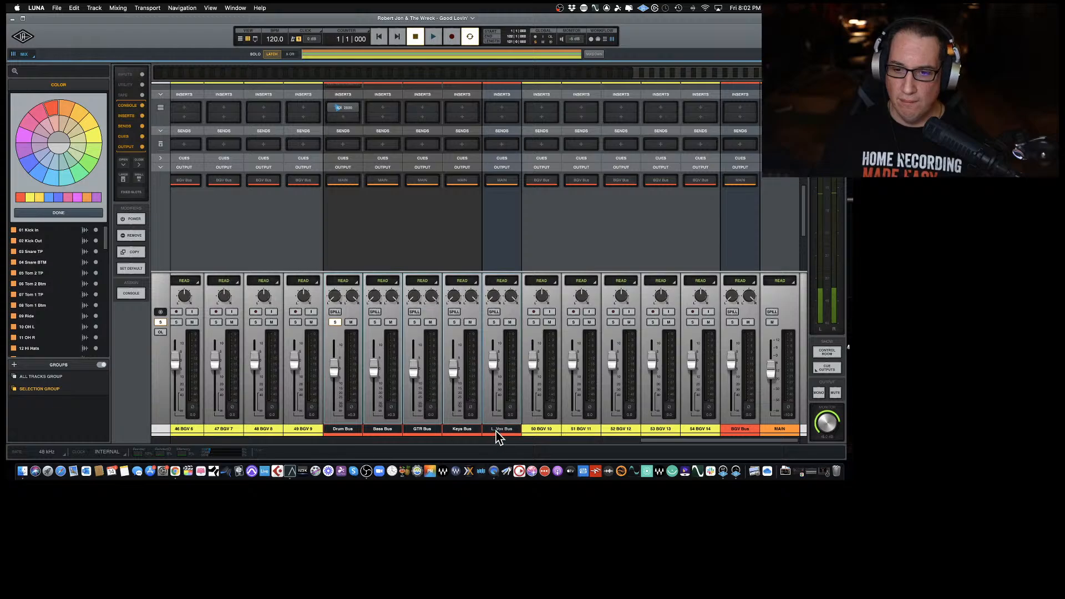
pyautogui.moveTo(497, 428); pyautogui.dragTo(703, 437)
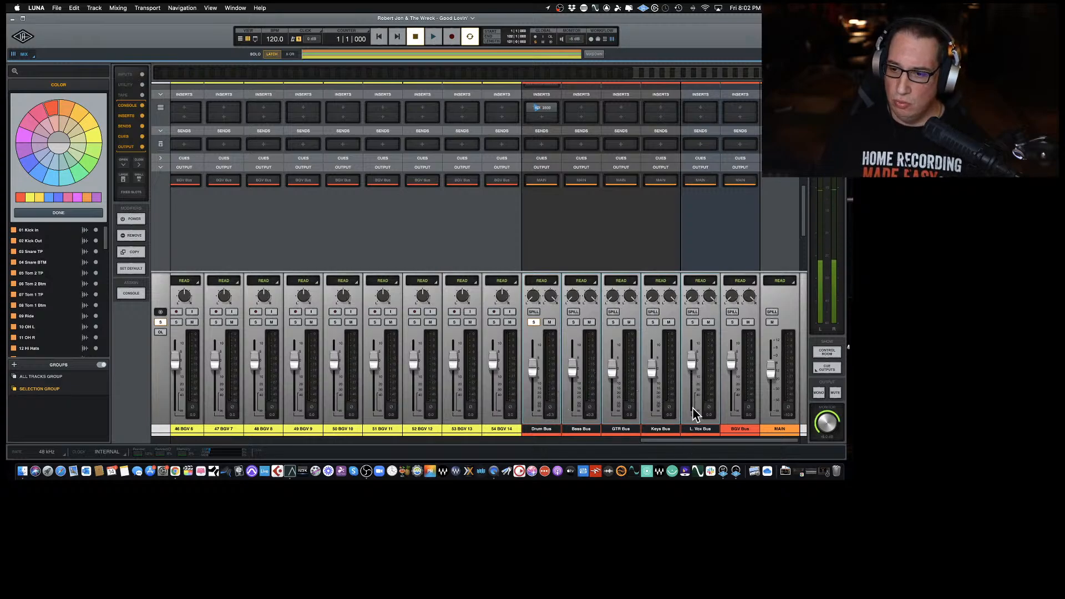
pyautogui.click(738, 431)
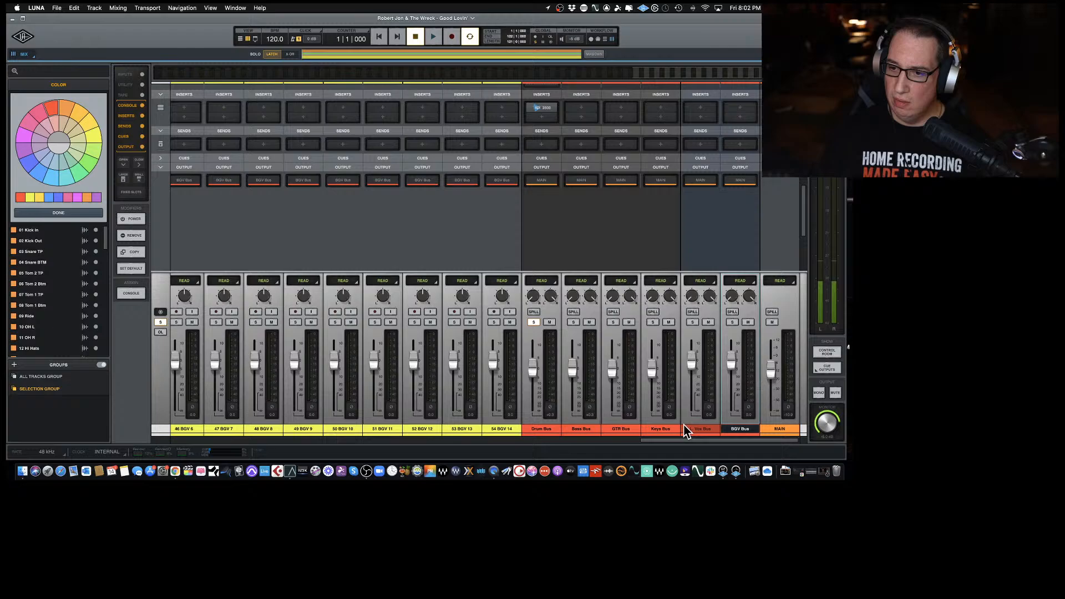
# Turn off solo on the Drum Bus and close the track color palette.
pyautogui.click(651, 428)
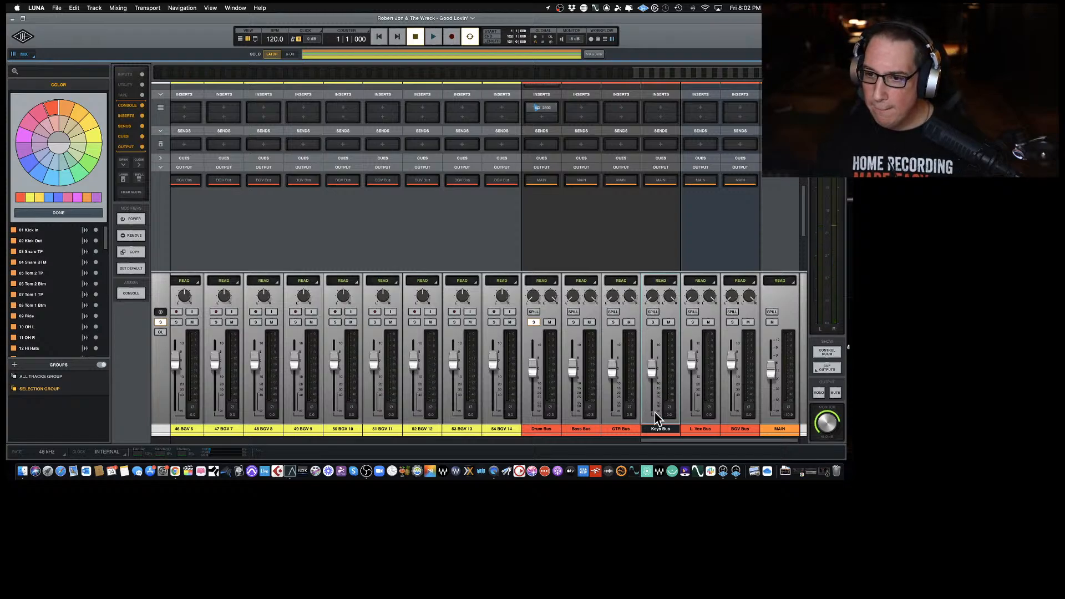
pyautogui.click(695, 426)
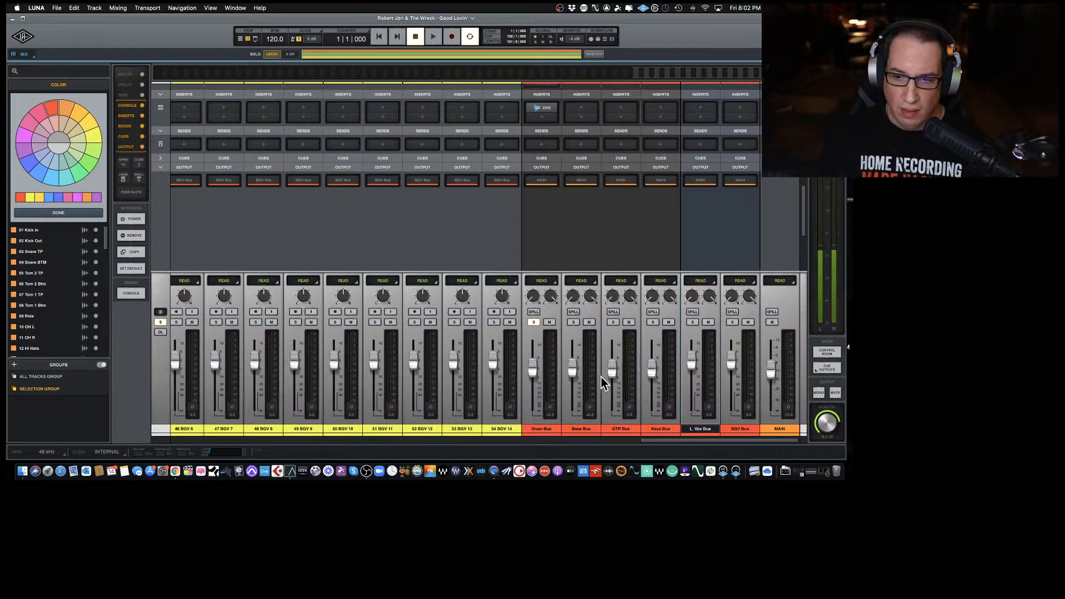
pyautogui.click(533, 323)
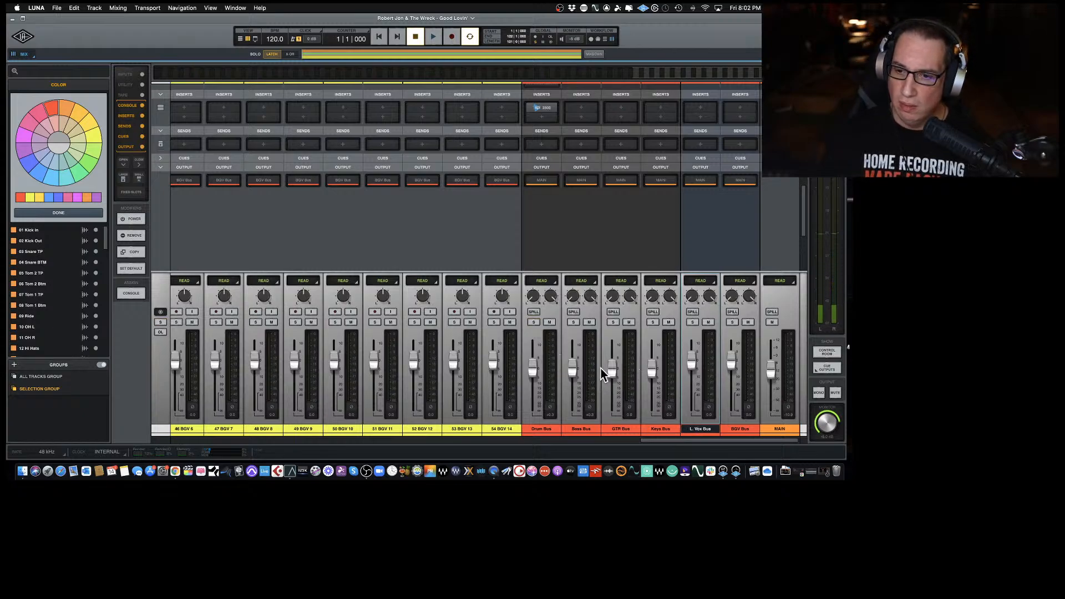
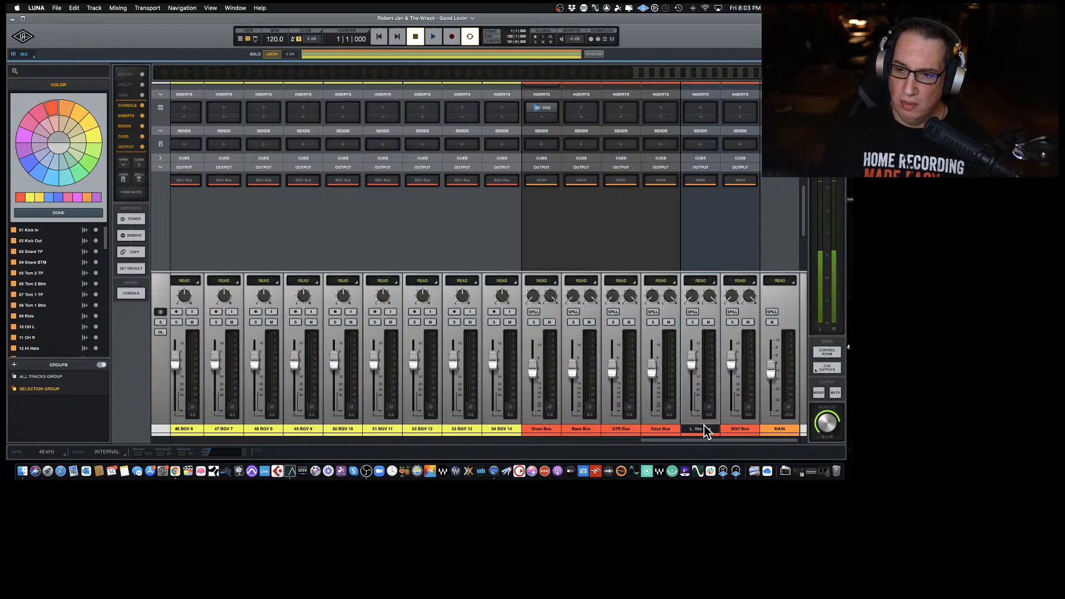
pyautogui.click(66, 214)
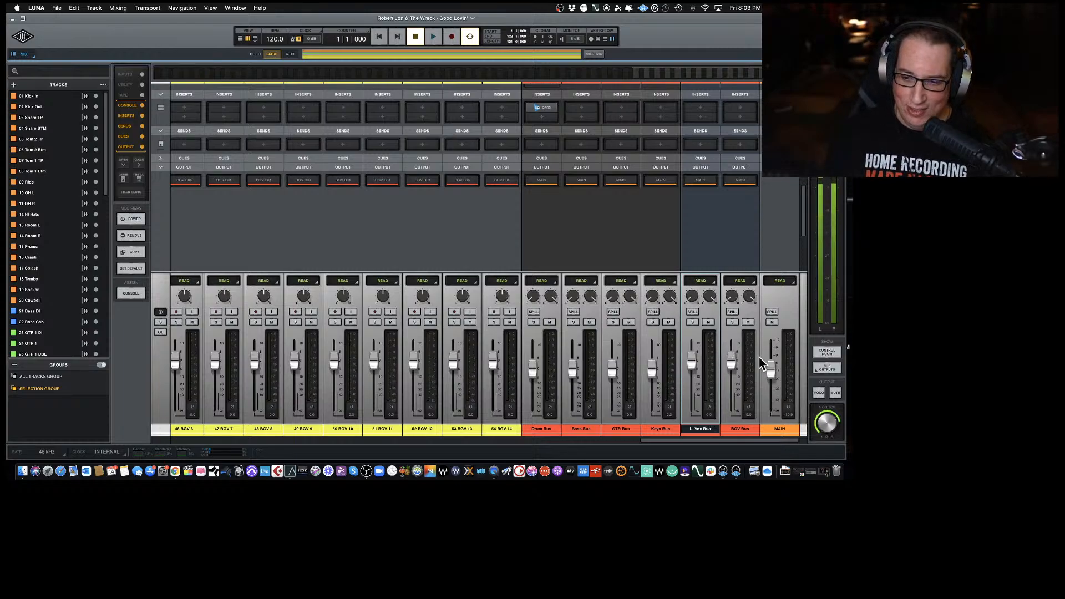
# Delete the Keys Bus located between the GTR Bus and the L. Vox Bus.
pyautogui.click(740, 430)
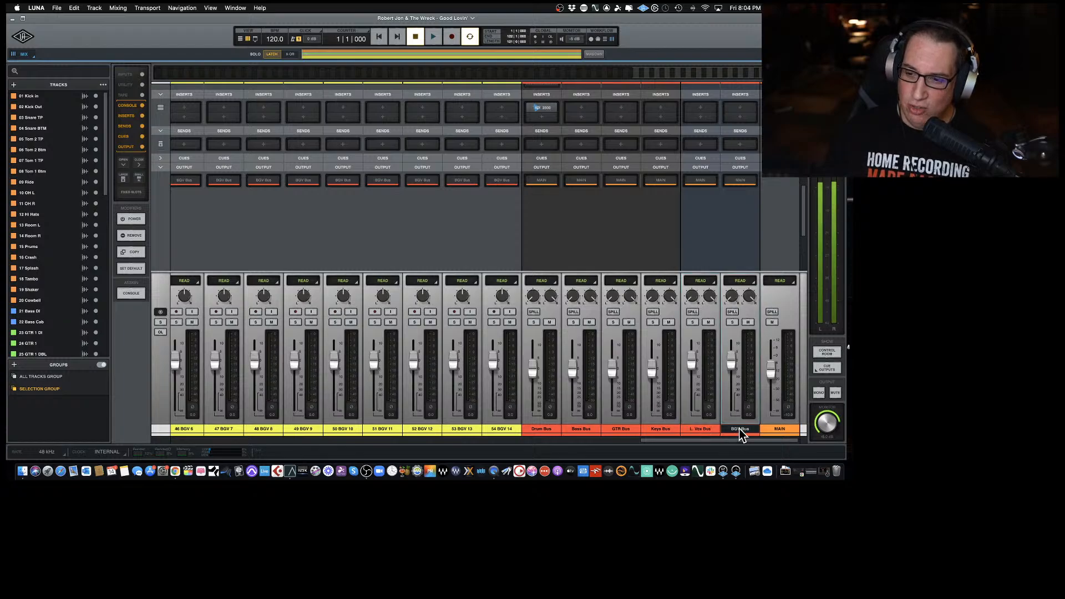
pyautogui.click(704, 429)
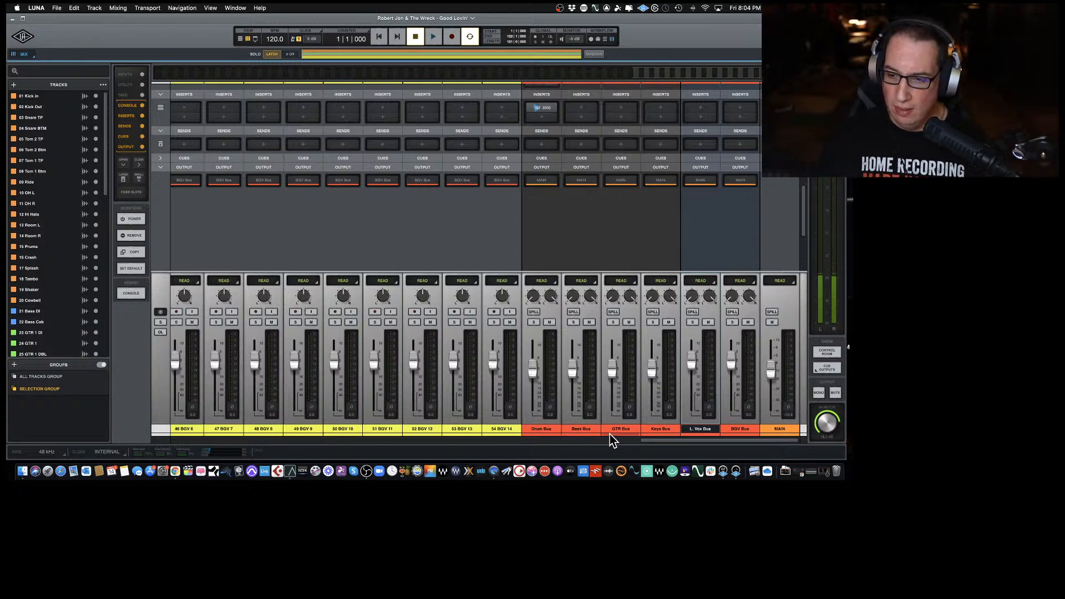
pyautogui.click(537, 428)
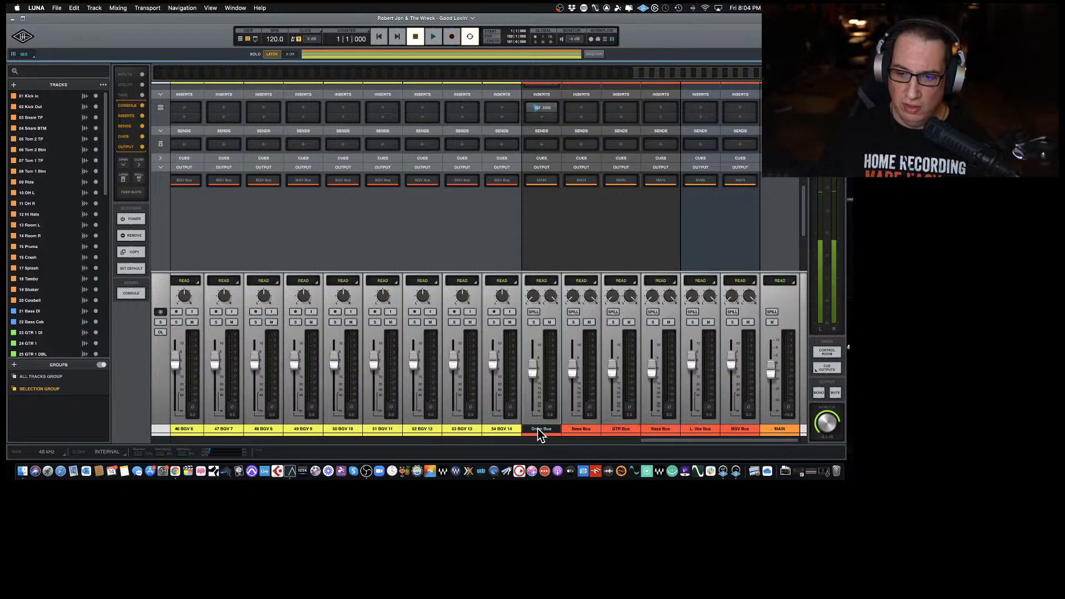
pyautogui.rightClick(660, 431)
pyautogui.click(663, 402)
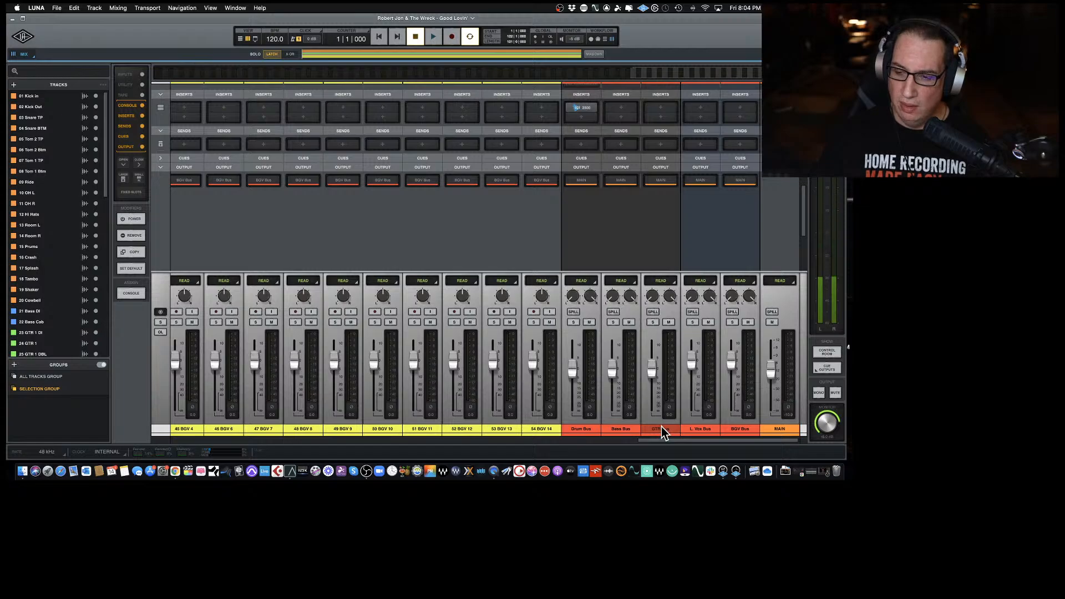
pyautogui.click(662, 430)
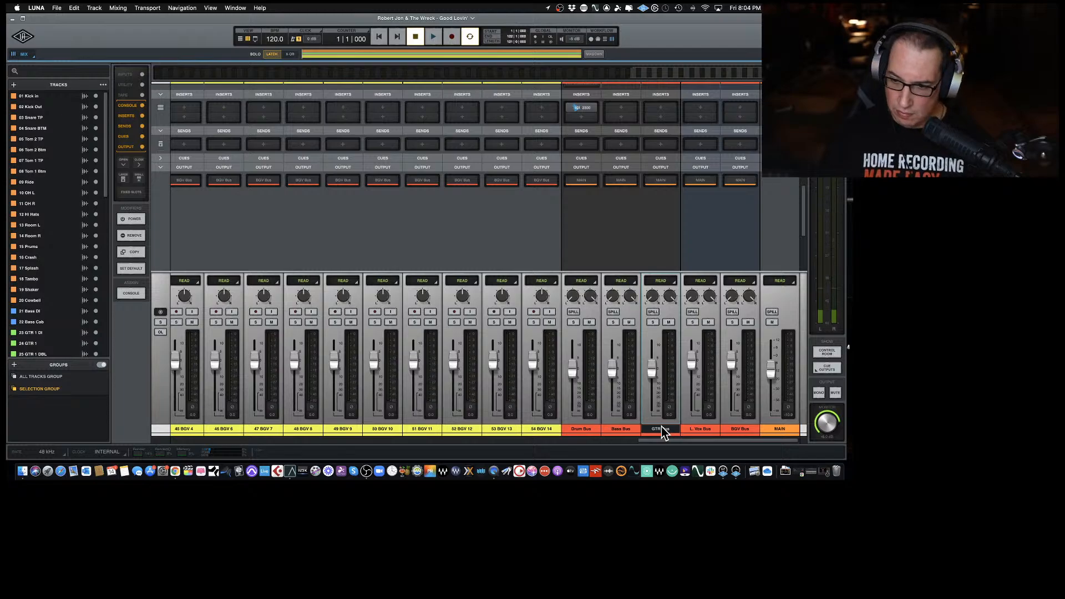
# Create a new stereo bus named Keys Bus with Neve Summing, fed by the outputs of the four purple Keys tracks 33 through 36.
pyautogui.moveTo(650, 440); pyautogui.dragTo(465, 440)
pyautogui.click(377, 430)
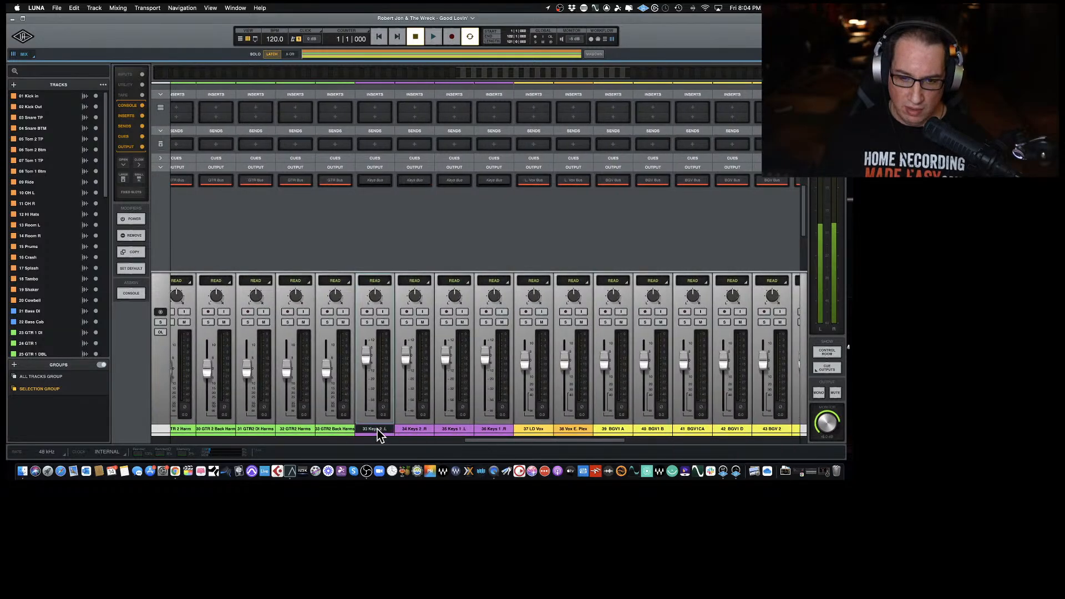
pyautogui.keyDown('shift'); pyautogui.click(495, 427); pyautogui.keyUp('shift')
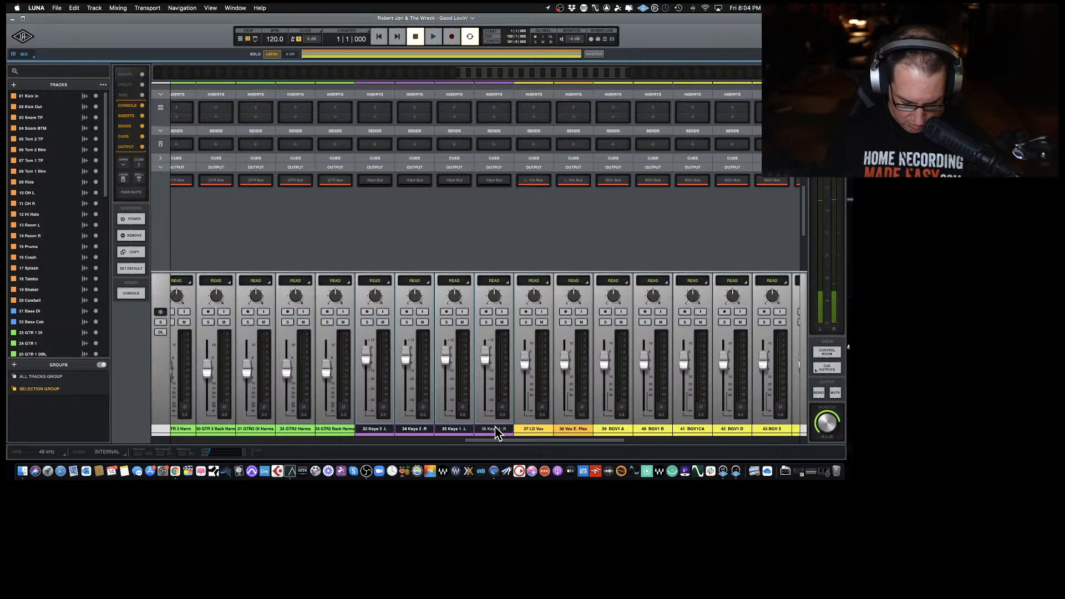
pyautogui.press('shift+super+b')
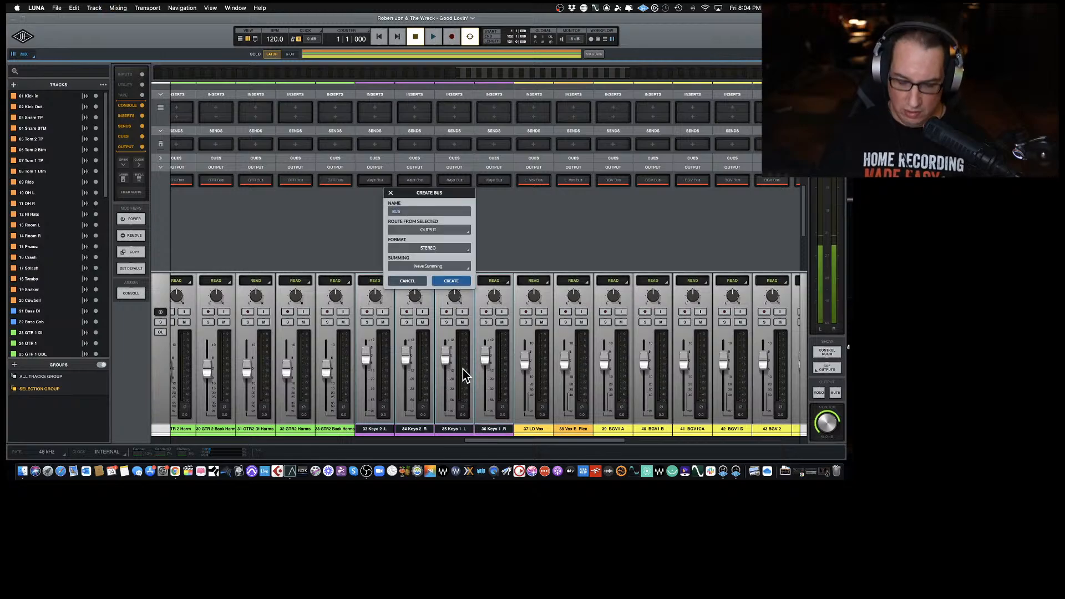
pyautogui.write('Keys Bu')
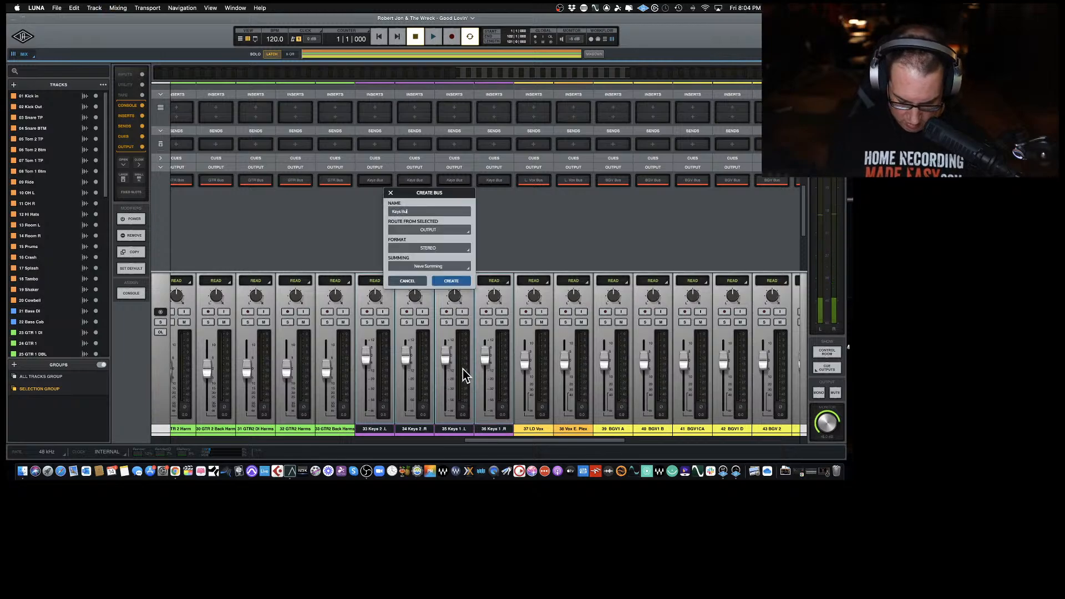
pyautogui.write('s')
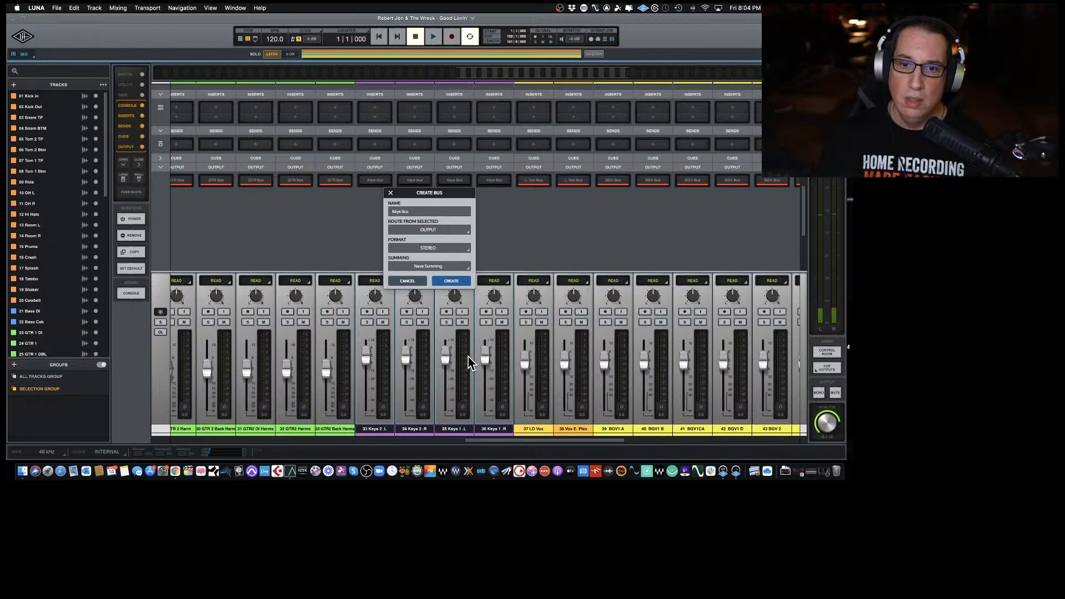
pyautogui.click(451, 281)
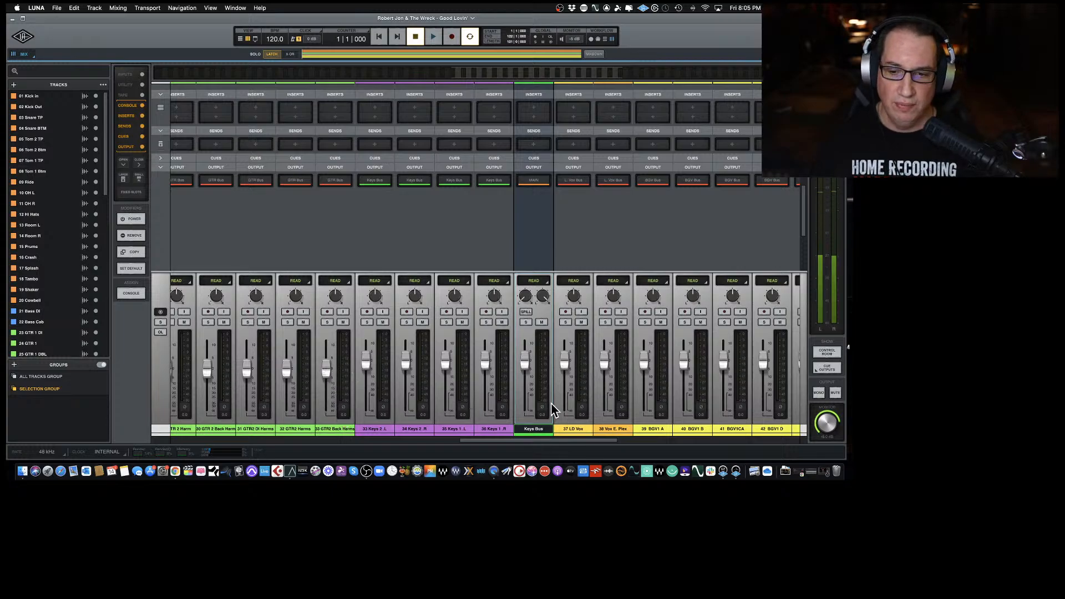
# Color the new Keys Bus red.
pyautogui.click(527, 434)
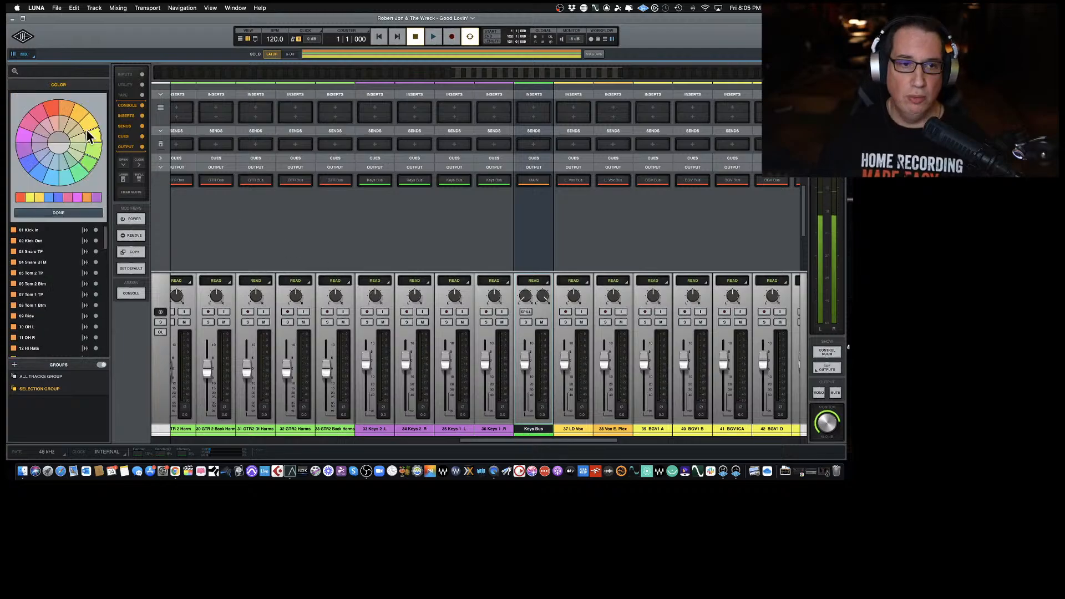
pyautogui.click(52, 109)
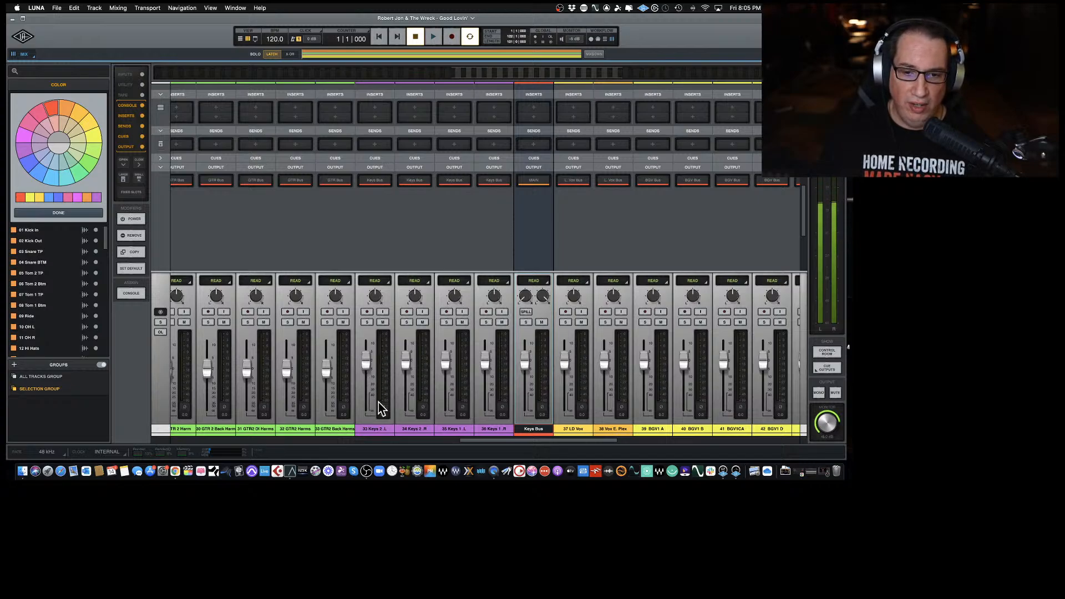
pyautogui.click(374, 428)
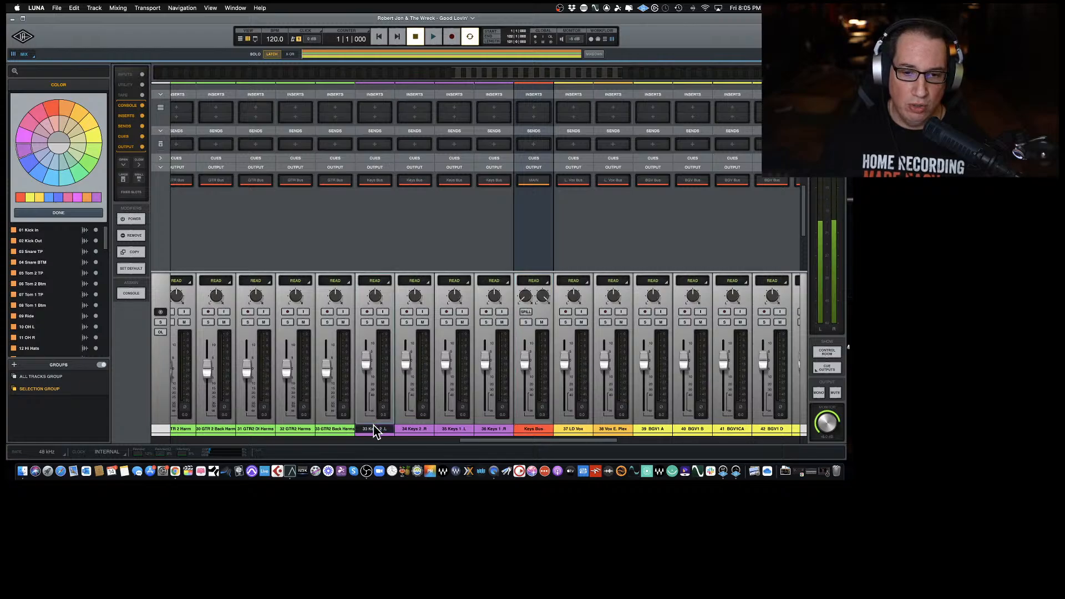
pyautogui.click(327, 429)
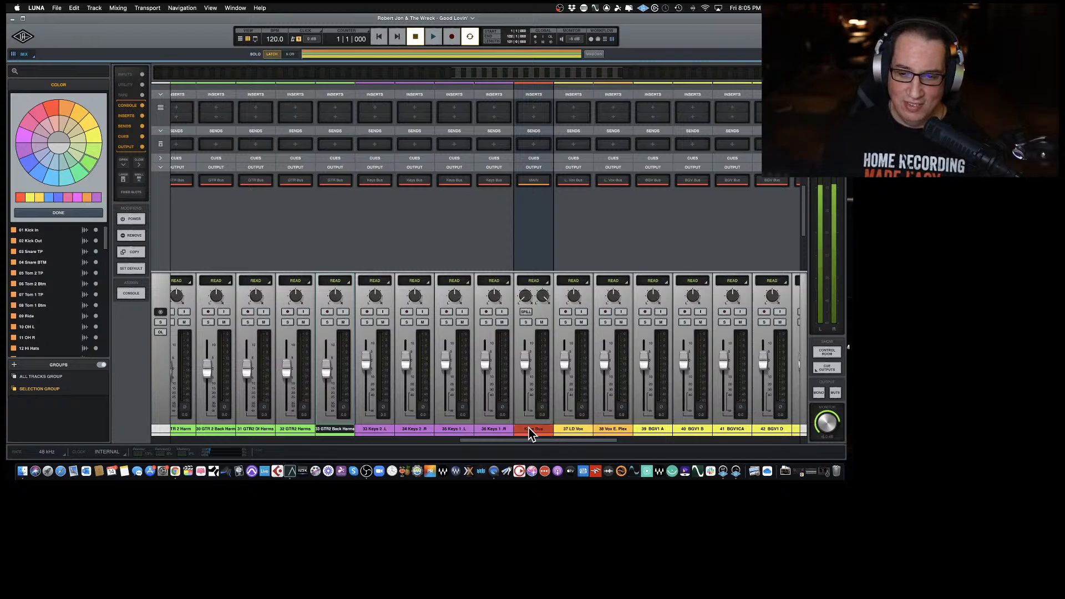
# Move the new Keys Bus behind the background vocal tracks, directly between the GTR Bus and the L. Vox Bus.
pyautogui.moveTo(528, 428); pyautogui.dragTo(668, 436)
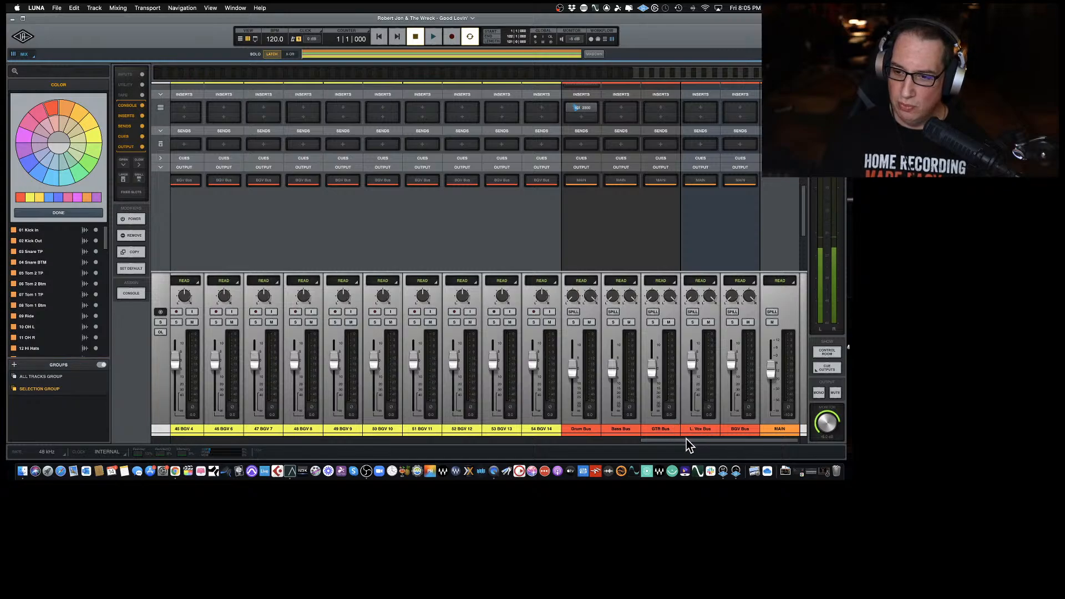
pyautogui.moveTo(688, 440); pyautogui.dragTo(746, 433)
pyautogui.hscroll(4, 511, 416)
pyautogui.moveTo(659, 441); pyautogui.dragTo(765, 443)
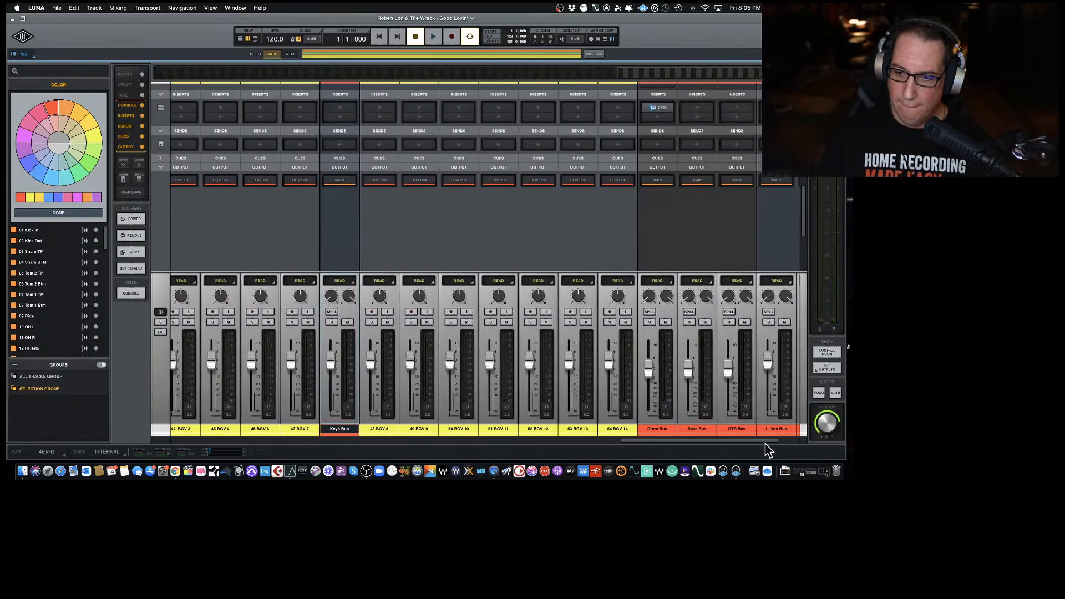
pyautogui.moveTo(342, 433); pyautogui.dragTo(766, 441)
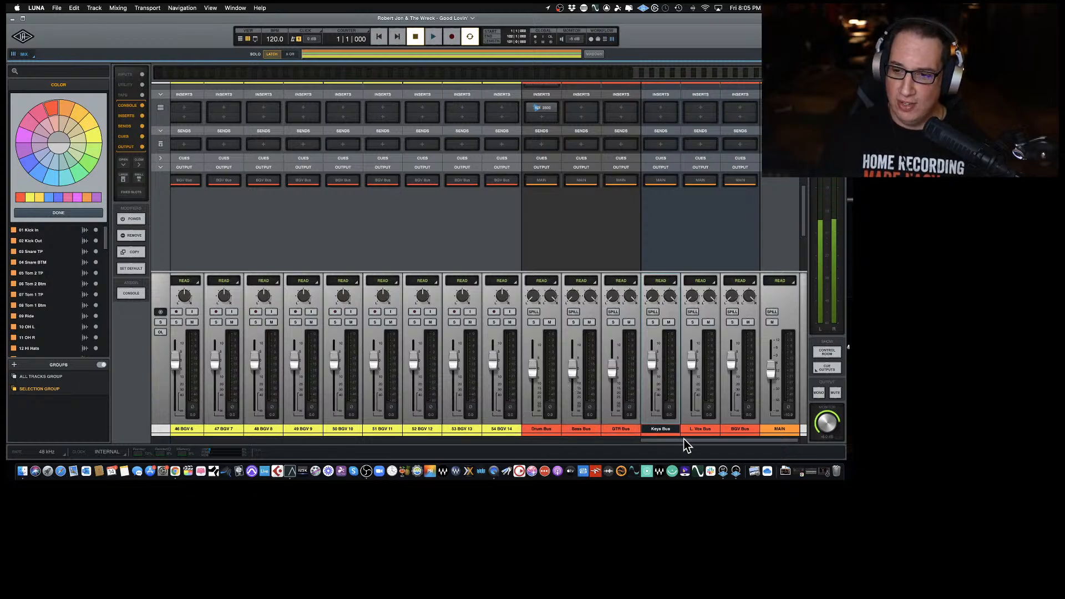
# Close the color palette and delete the Drum, Bass and GTR buses together.
pyautogui.click(538, 428)
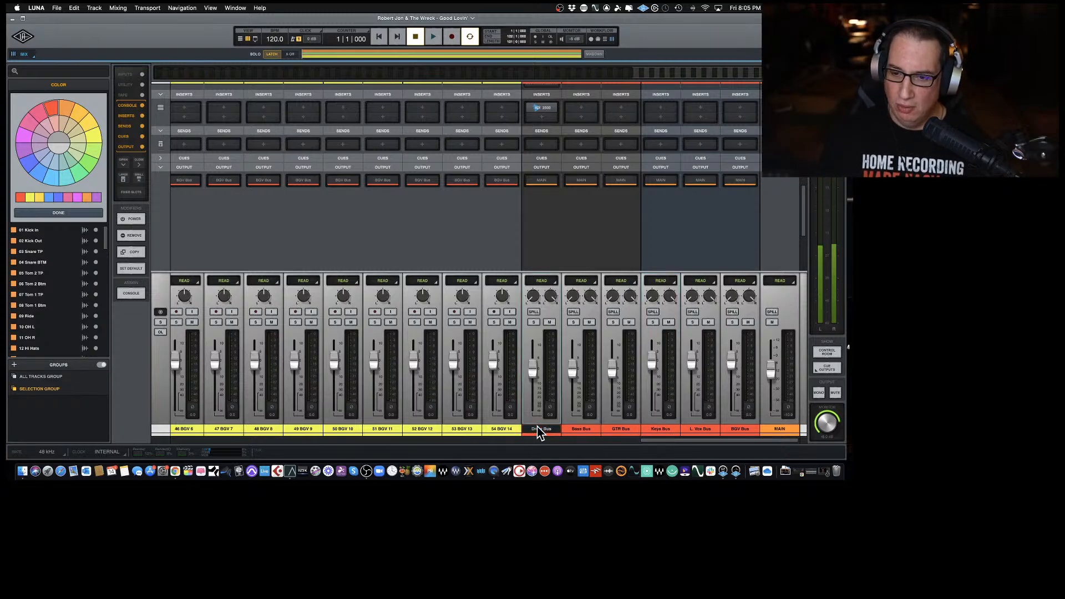
pyautogui.keyDown('super'); pyautogui.click(572, 429); pyautogui.keyUp('super')
pyautogui.keyDown('super'); pyautogui.click(613, 431); pyautogui.keyUp('super')
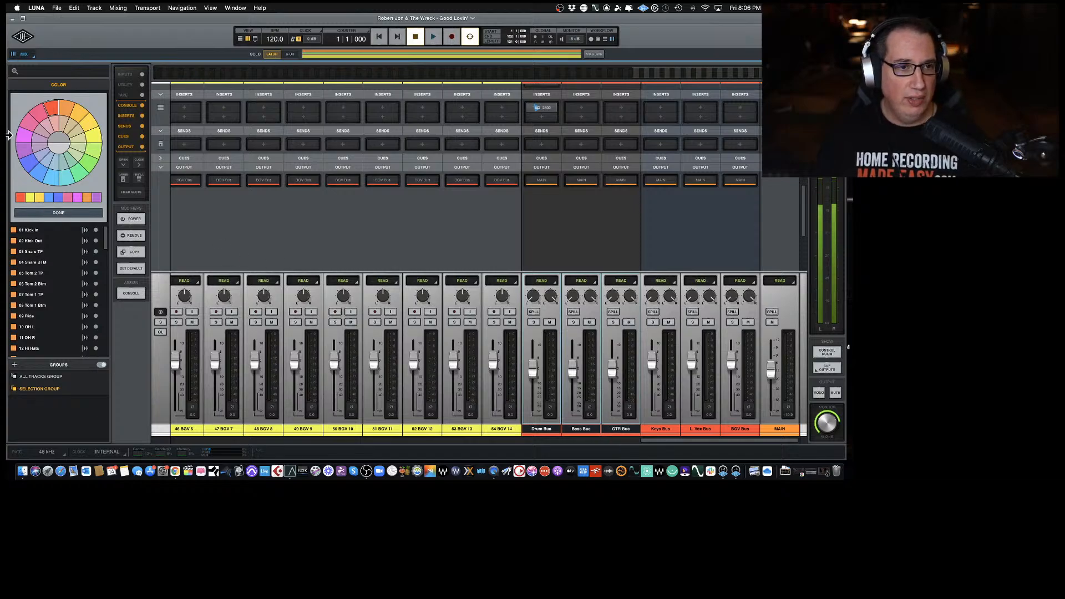
pyautogui.click(29, 212)
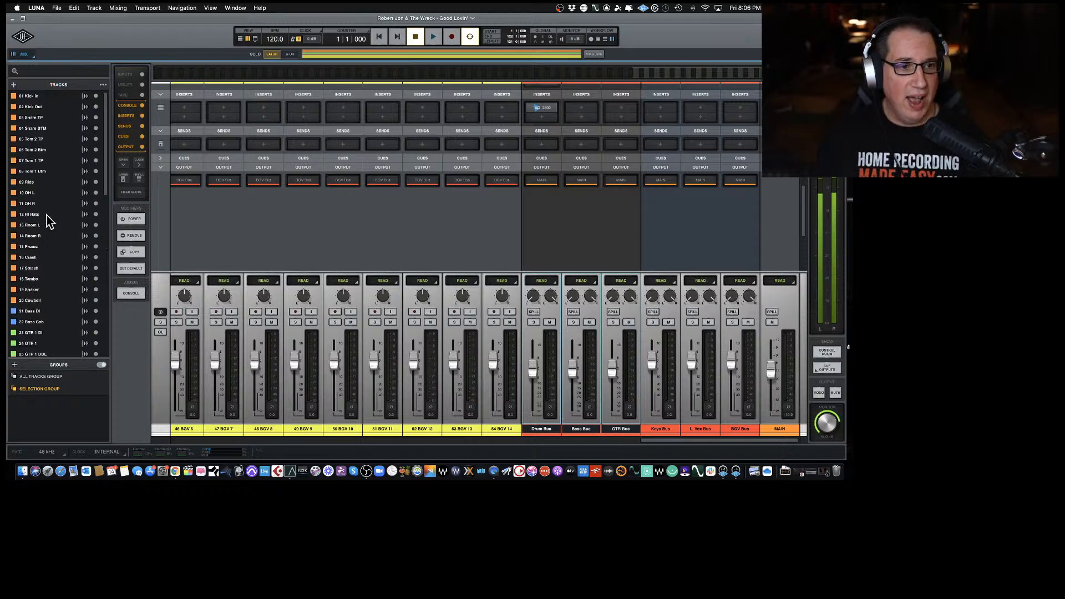
pyautogui.click(14, 86)
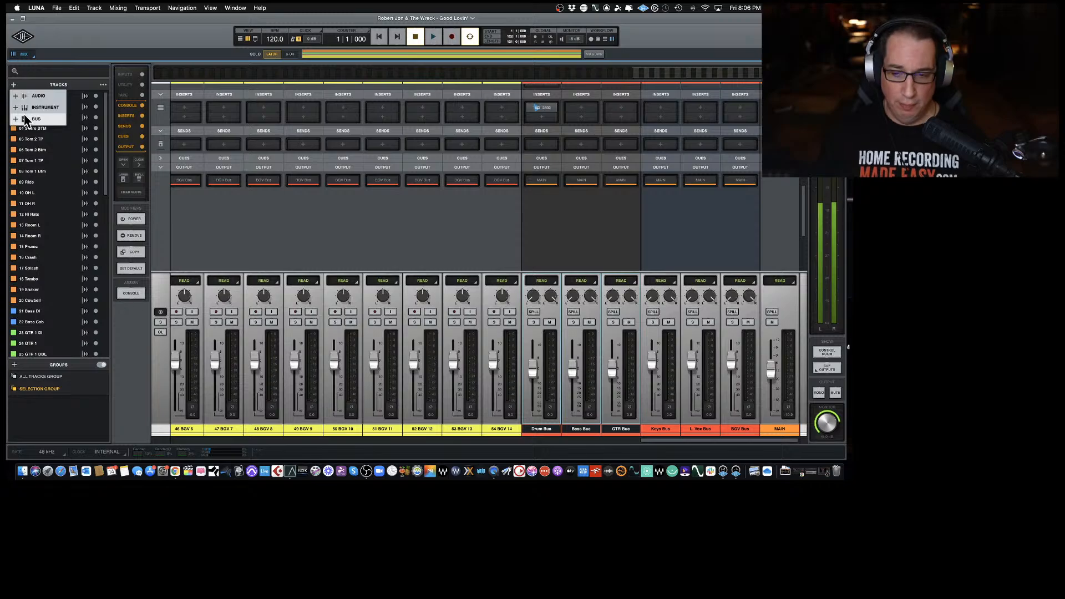
pyautogui.click(33, 76)
pyautogui.scroll(-15, 53, 175)
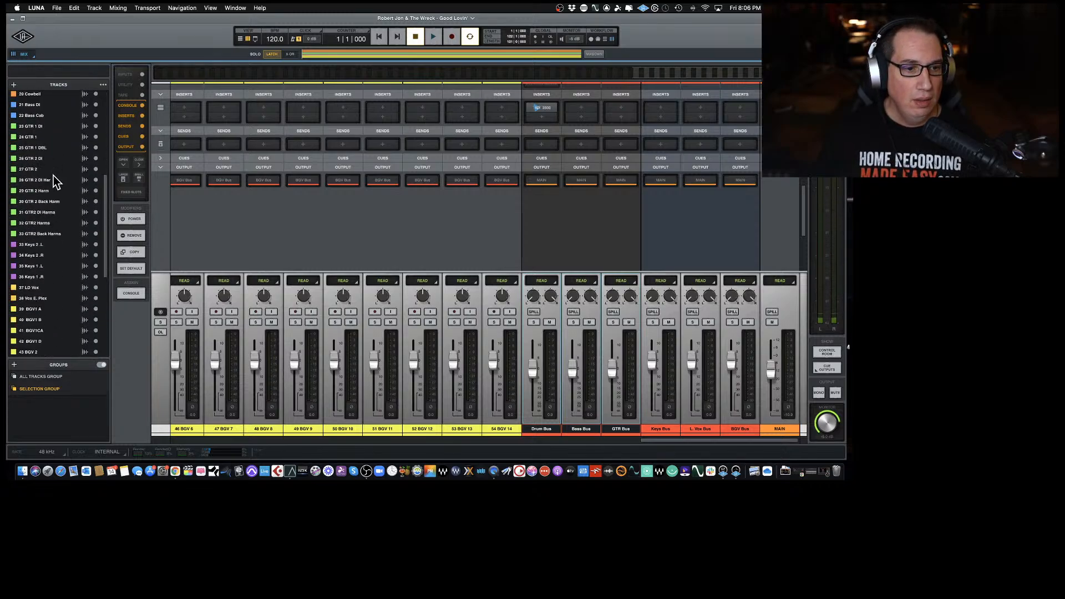
pyautogui.scroll(-2, 53, 175)
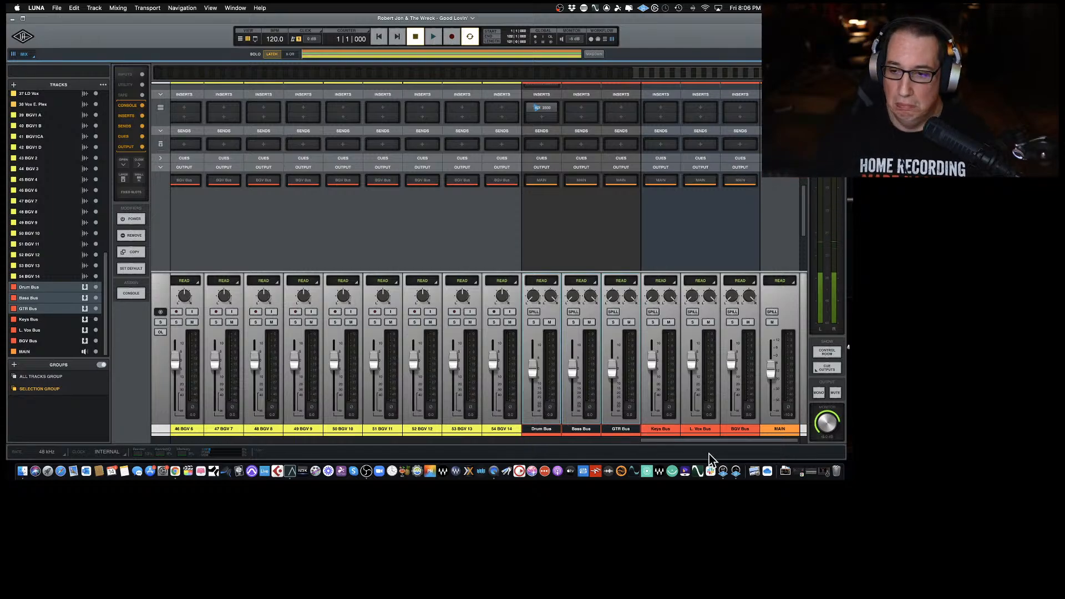
pyautogui.rightClick(552, 433)
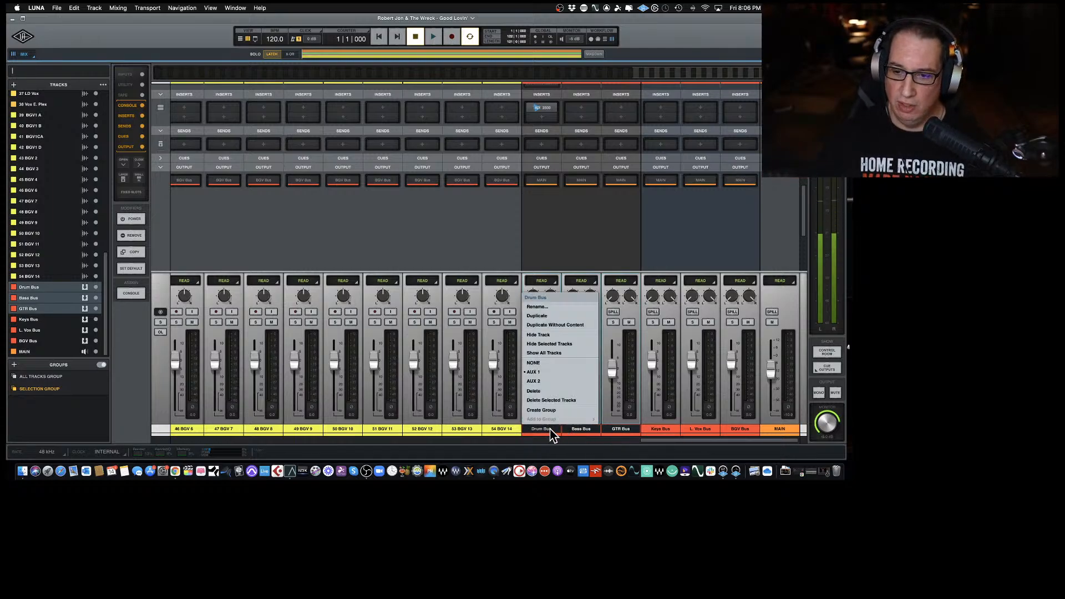
pyautogui.click(545, 400)
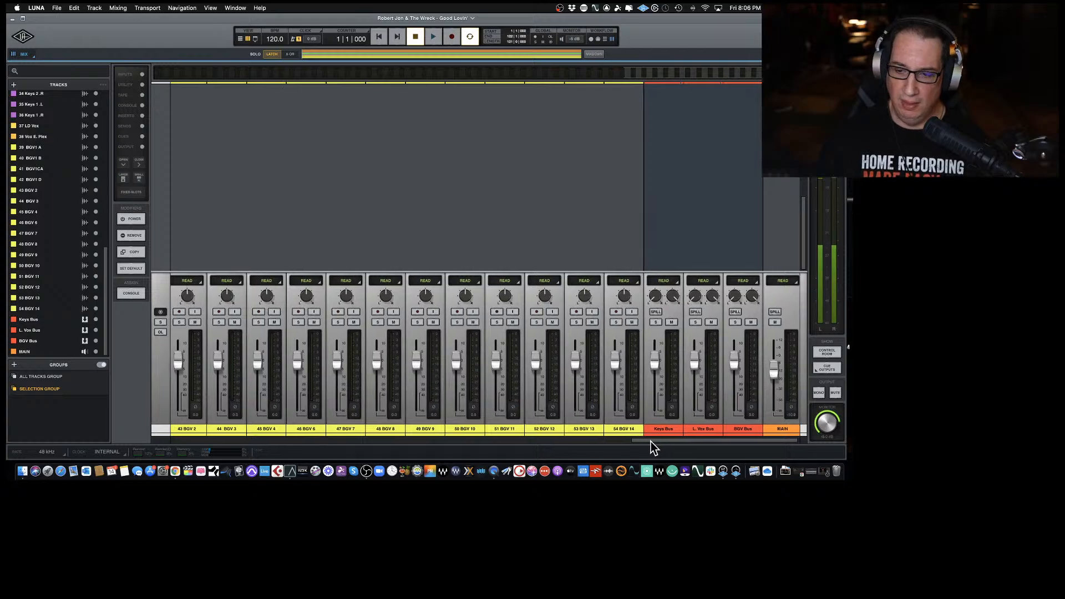
# Create a stereo Drum Bus with Neve Summing, fed by the outputs of the orange drum tracks 01 Kick In through 20 Cowbell.
pyautogui.moveTo(651, 441); pyautogui.dragTo(86, 452)
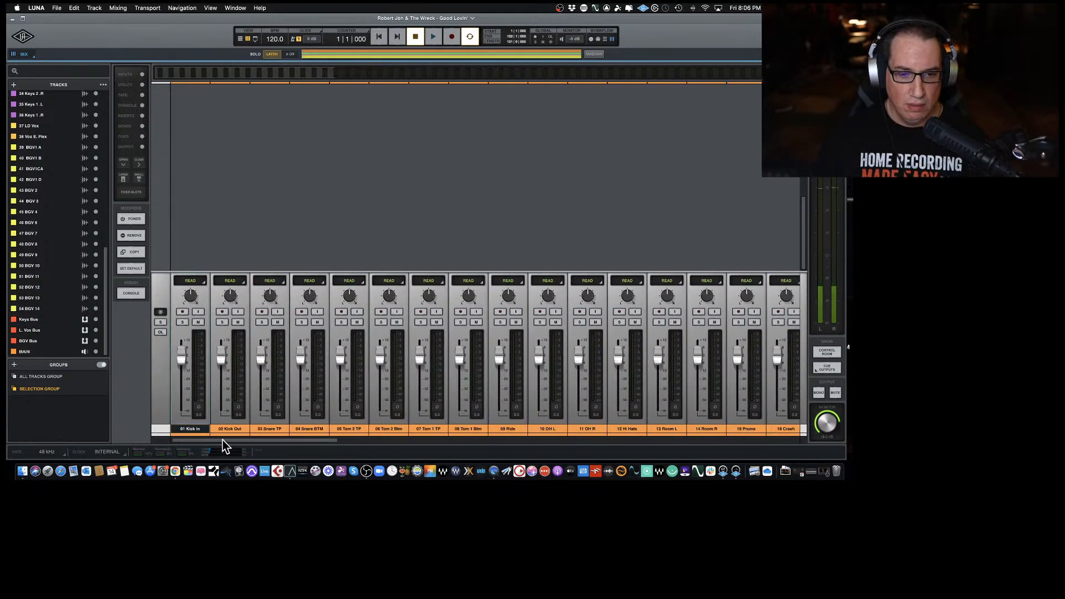
pyautogui.moveTo(222, 441); pyautogui.dragTo(374, 440)
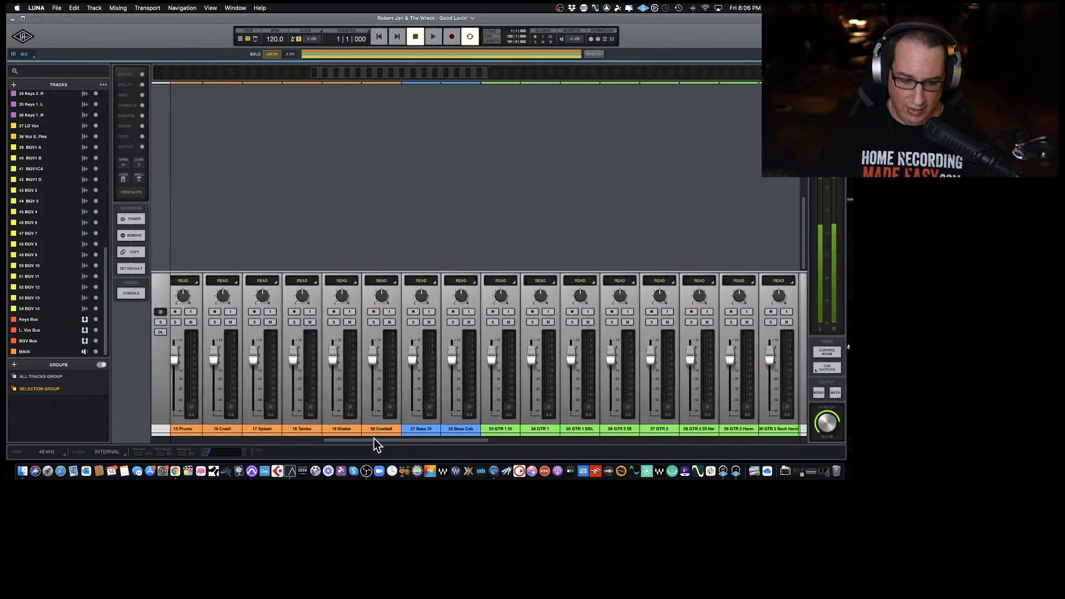
pyautogui.click(383, 431)
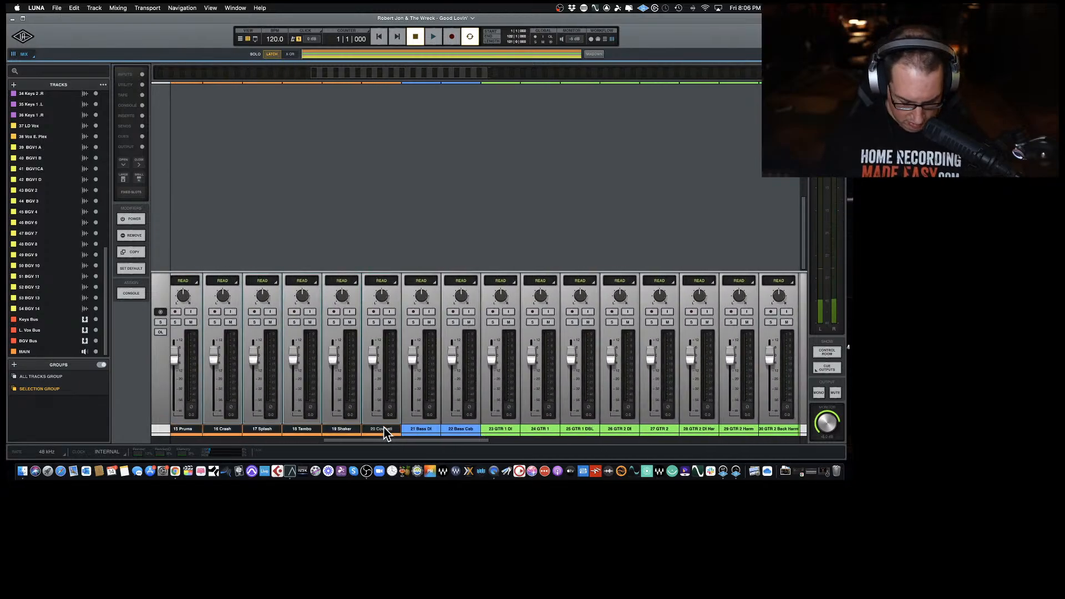
pyautogui.hotkey('alt', 'b')
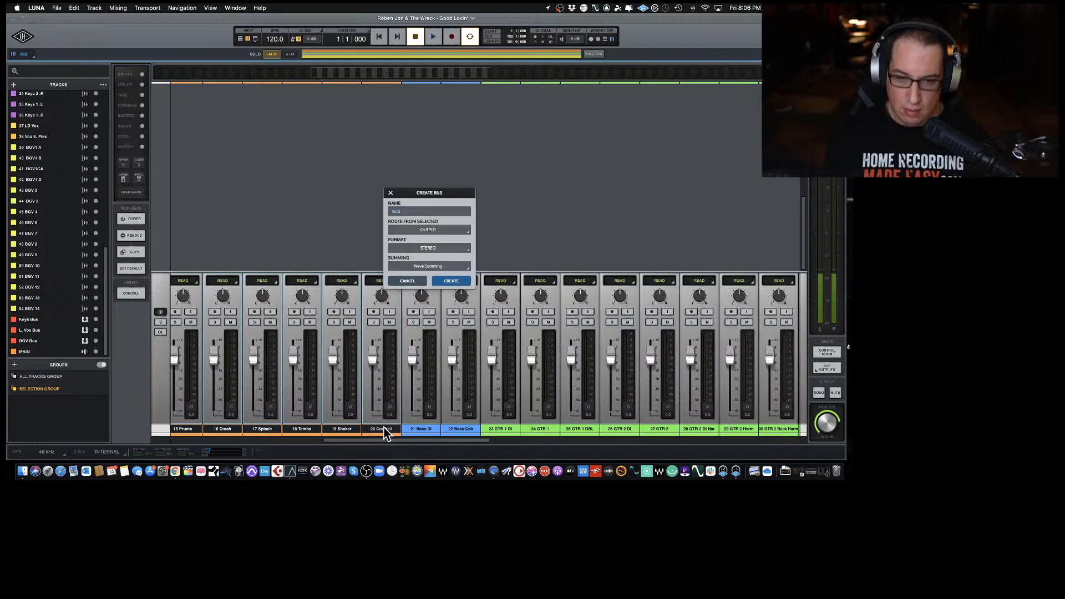
pyautogui.press('BackSpace')
pyautogui.write('Dr')
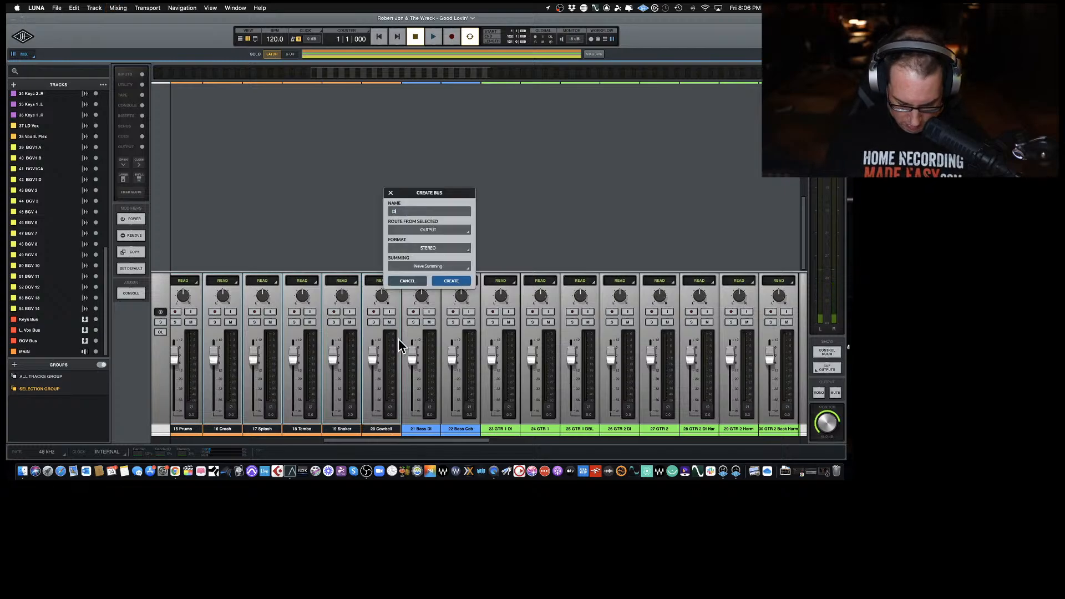
pyautogui.write('um Bus')
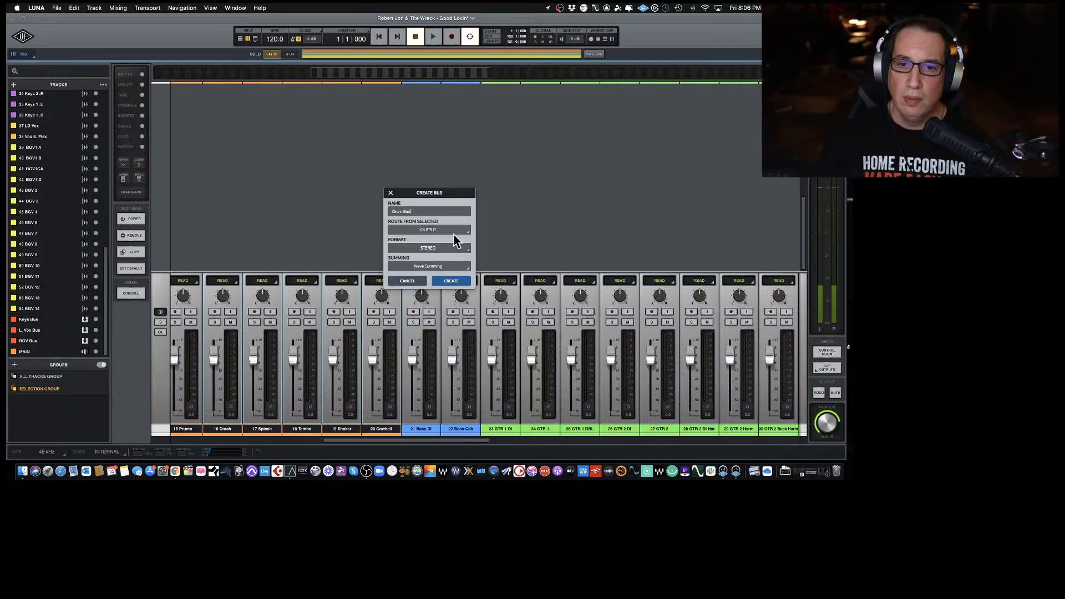
pyautogui.click(454, 284)
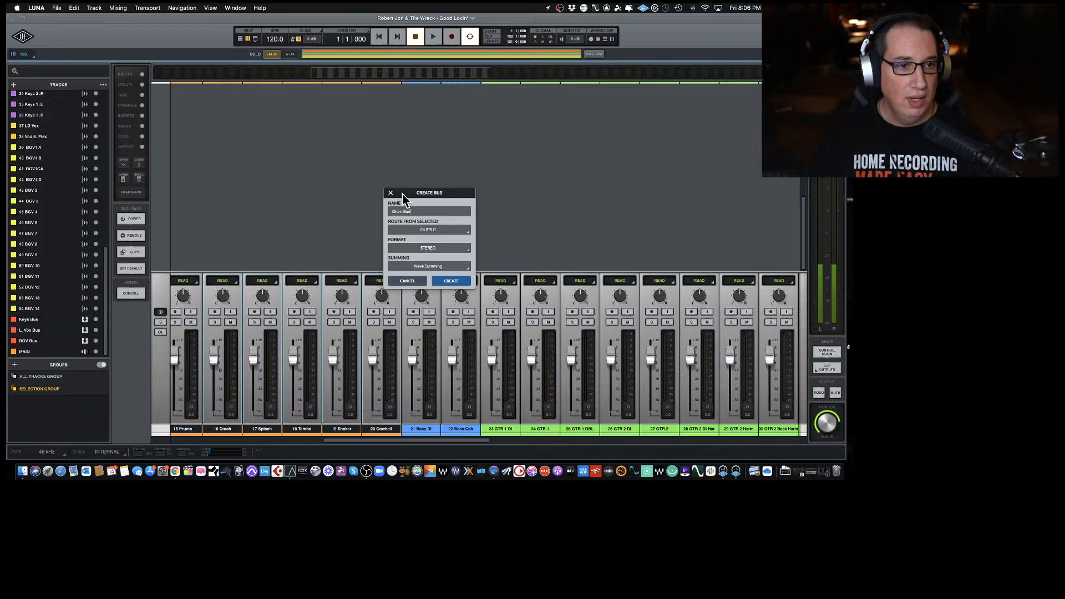
pyautogui.moveTo(403, 199); pyautogui.dragTo(355, 158)
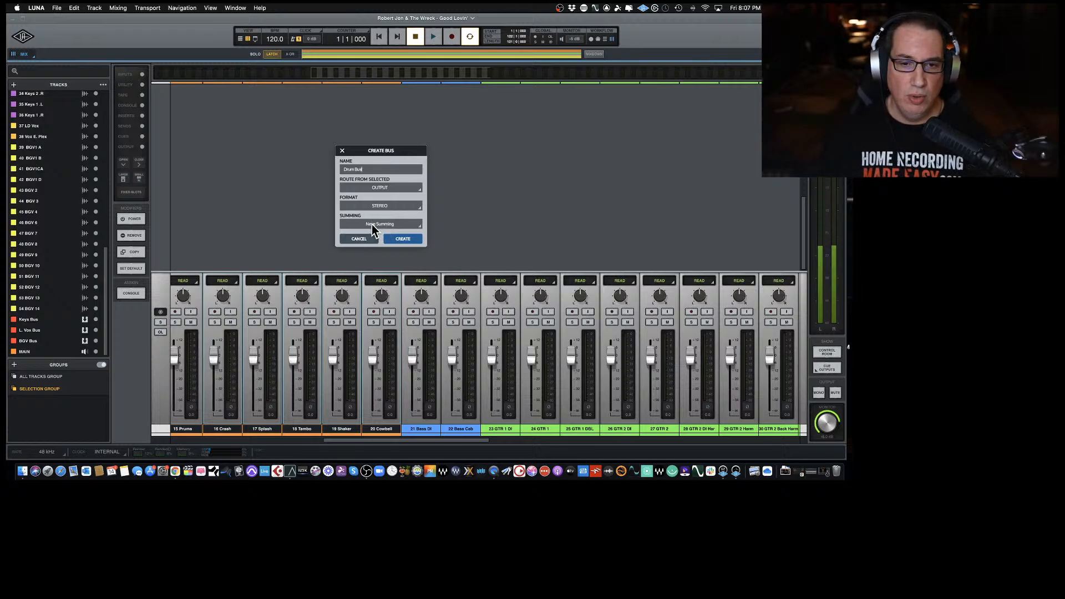
pyautogui.click(397, 239)
# Color the new Drum Bus red and close the color palette.
pyautogui.click(420, 434)
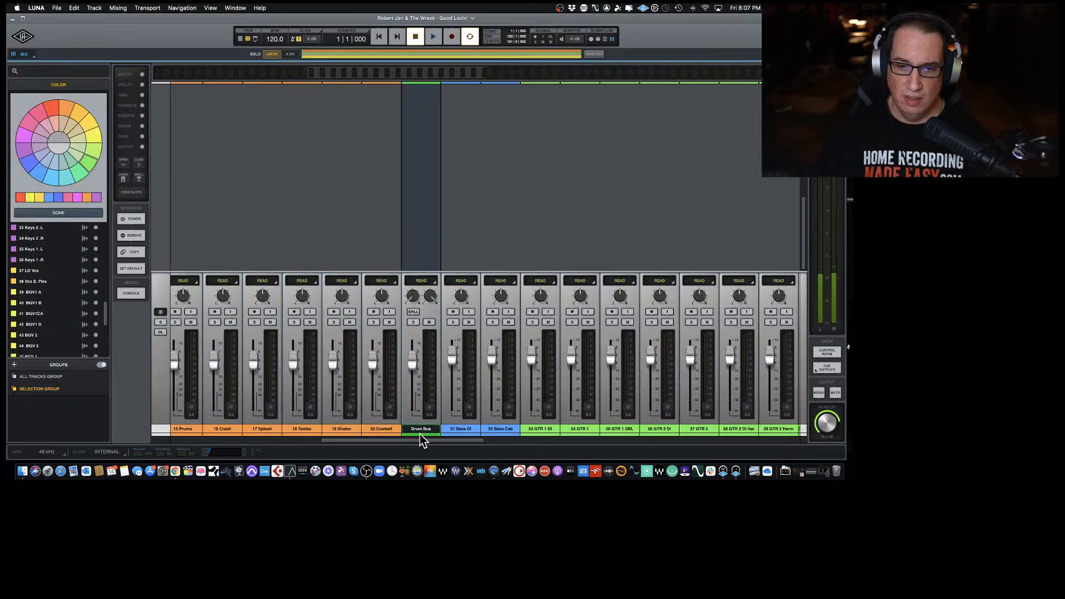
pyautogui.click(50, 109)
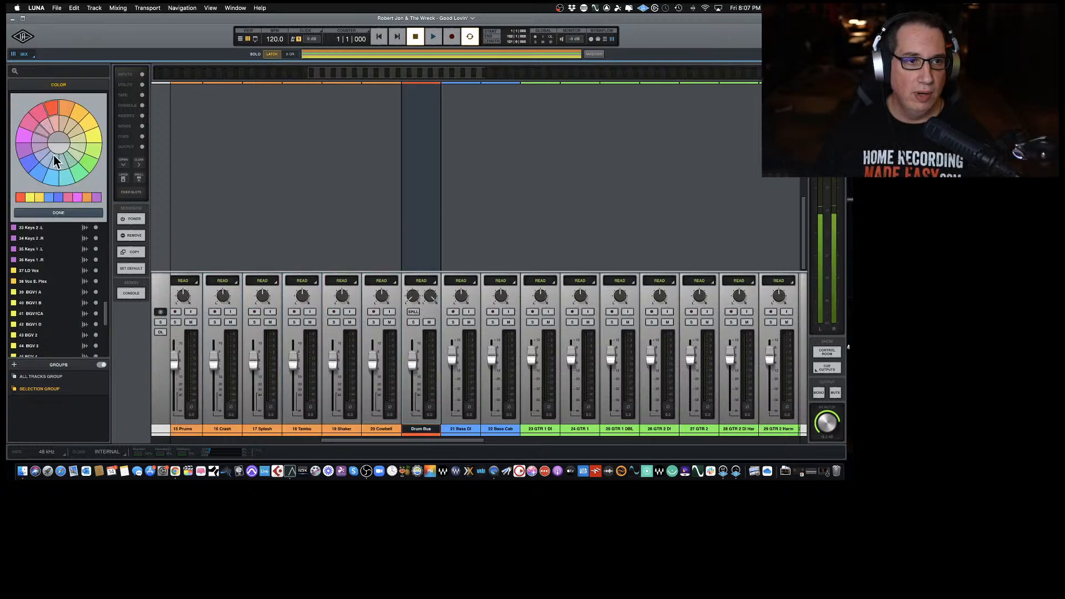
pyautogui.click(59, 213)
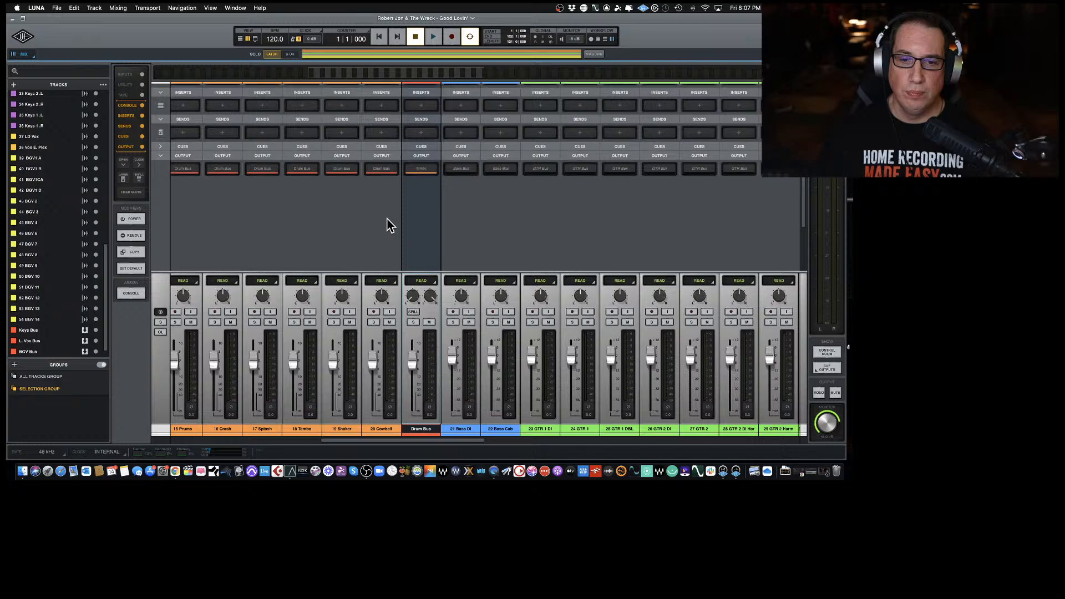
# Switch the Drum Bus to API Summing and back to Neve Summing to compare the two options.
pyautogui.scroll(5, 391, 225)
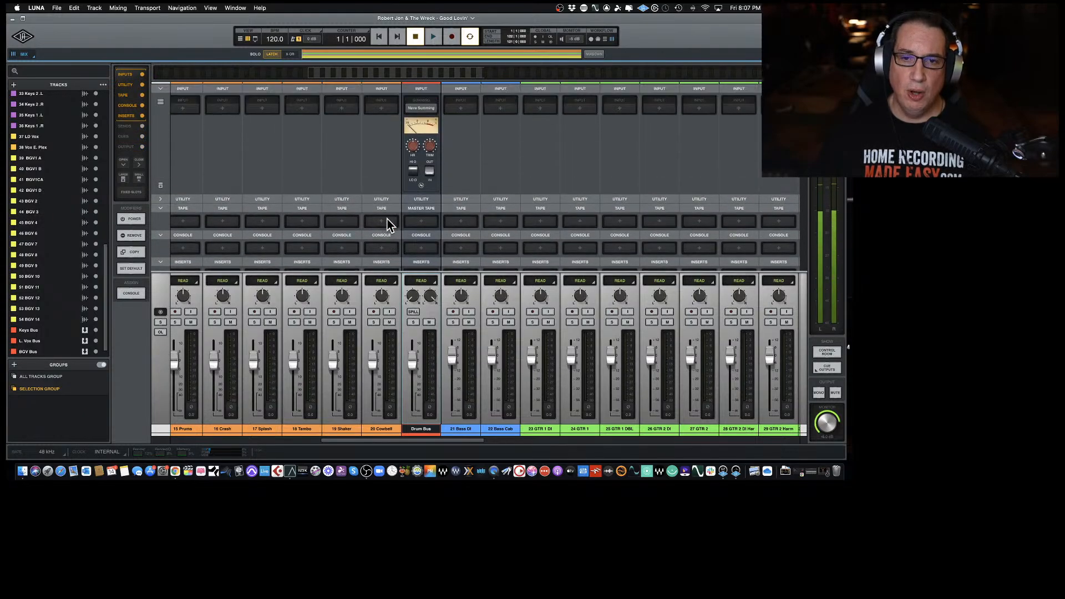
pyautogui.click(421, 108)
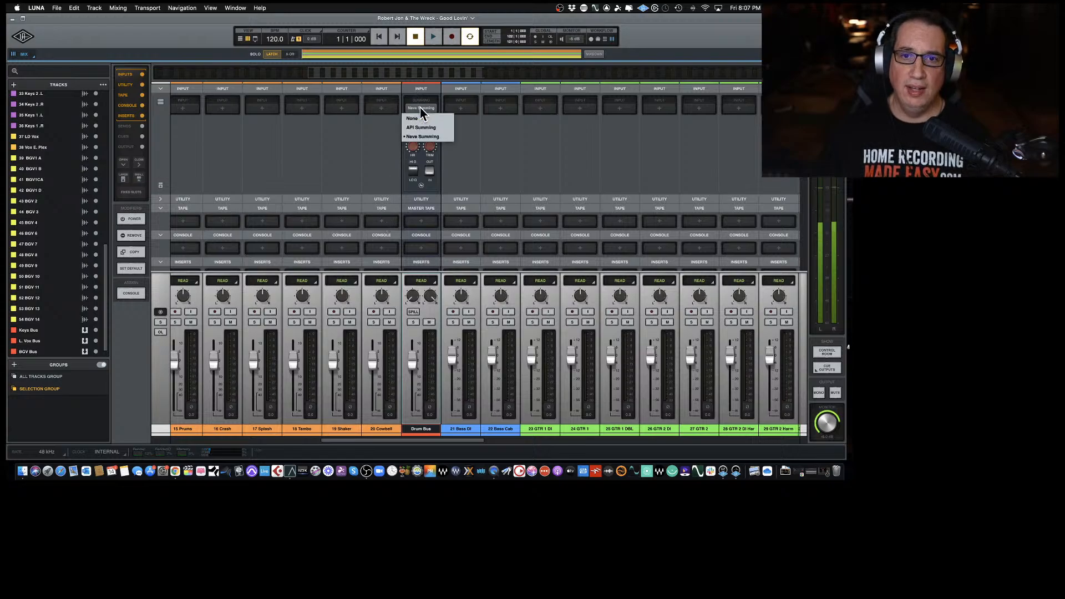
pyautogui.click(424, 136)
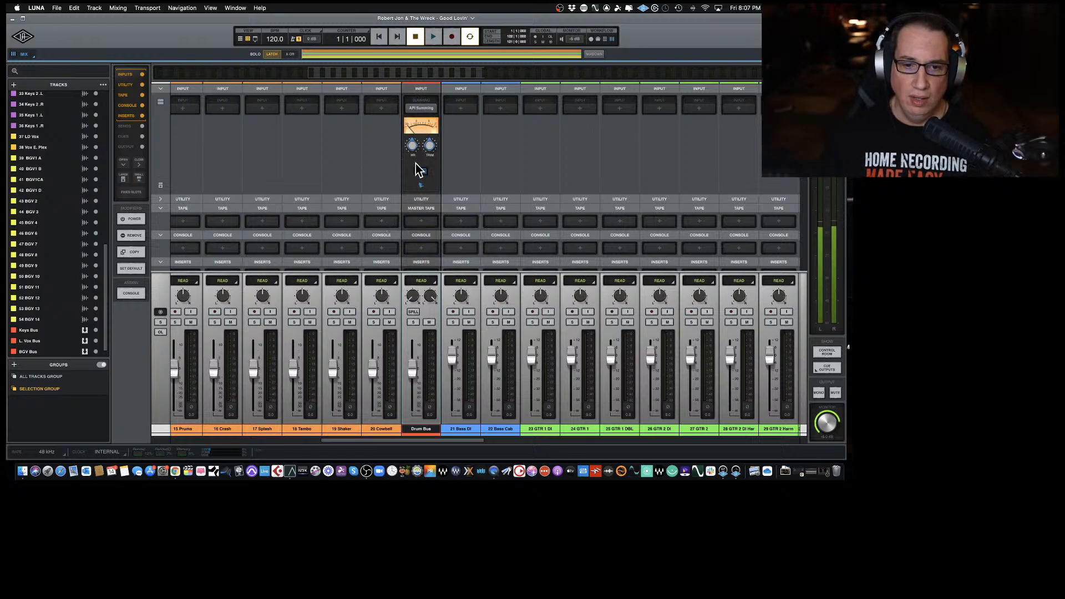
pyautogui.click(420, 109)
pyautogui.click(419, 136)
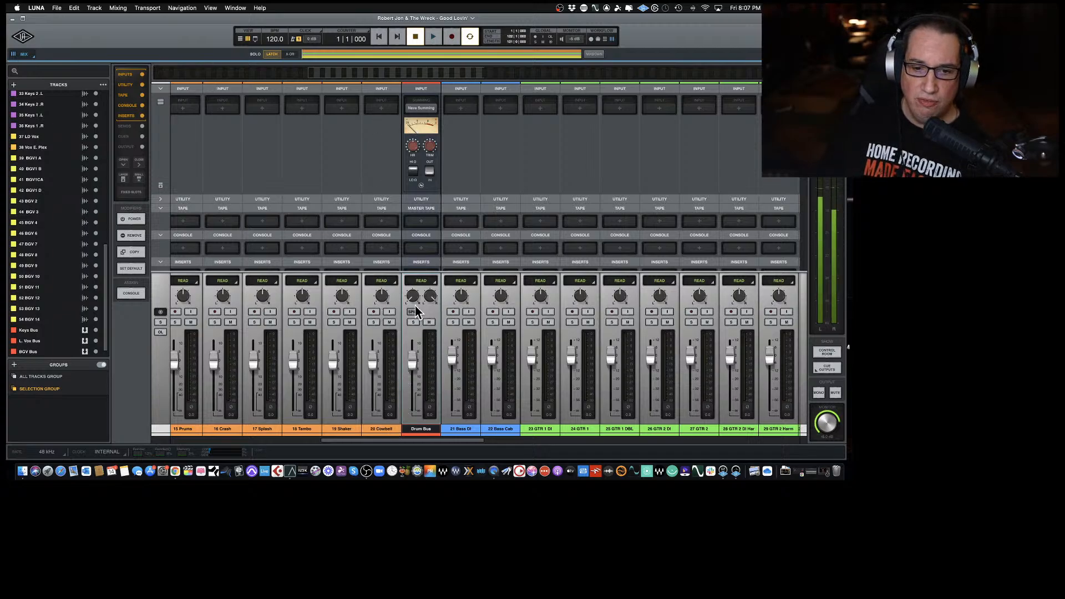
# Change the summing of the Drum Bus, Keys Bus, L. Vox Bus and BGV Bus to API Summing.
pyautogui.click(424, 108)
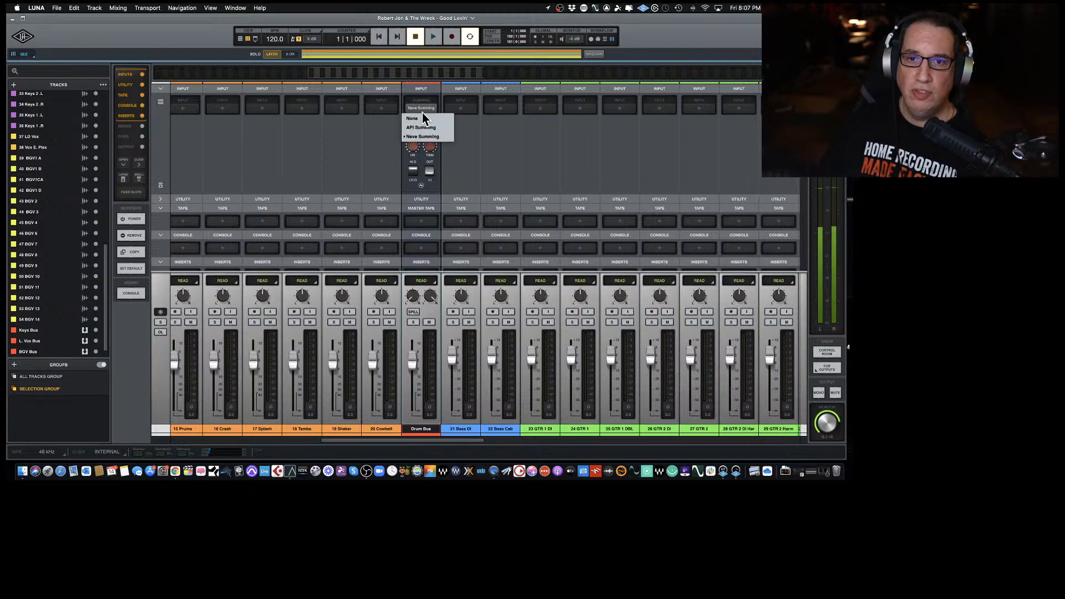
pyautogui.click(424, 129)
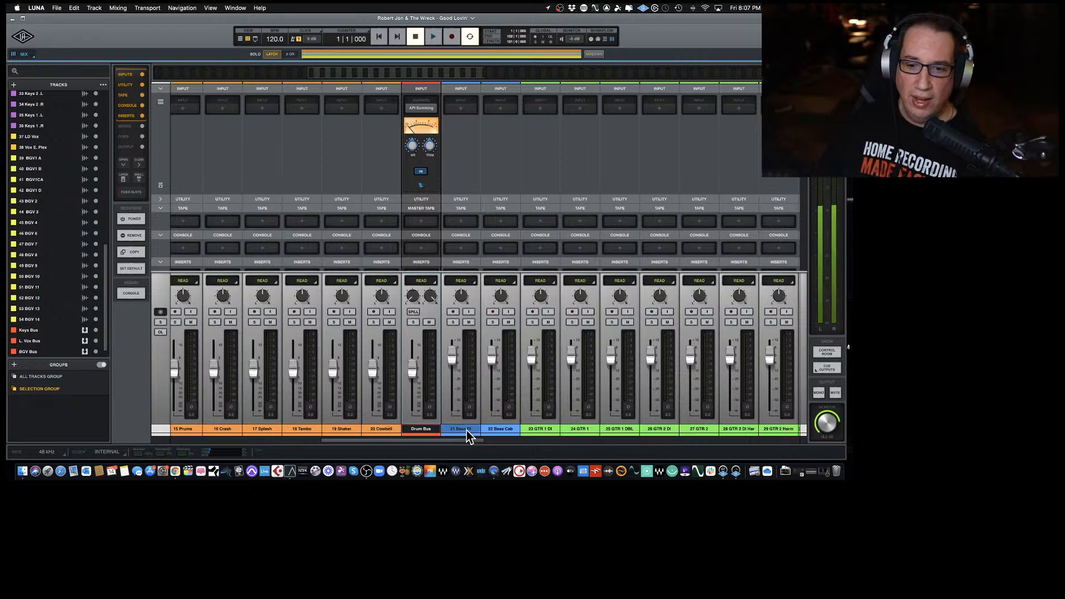
pyautogui.moveTo(451, 441); pyautogui.dragTo(781, 416)
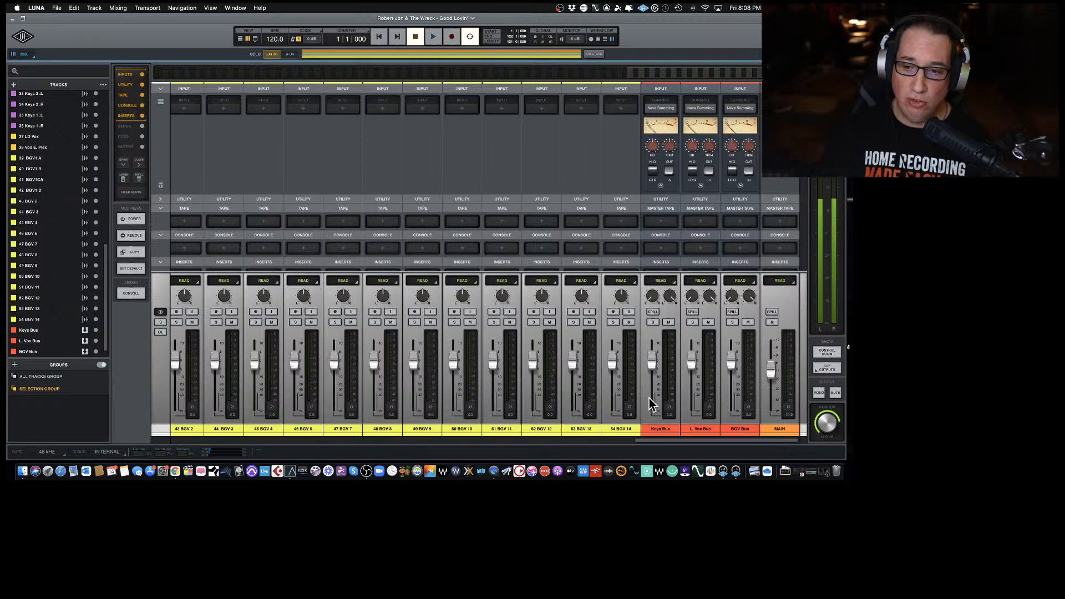
pyautogui.click(655, 109)
pyautogui.click(658, 128)
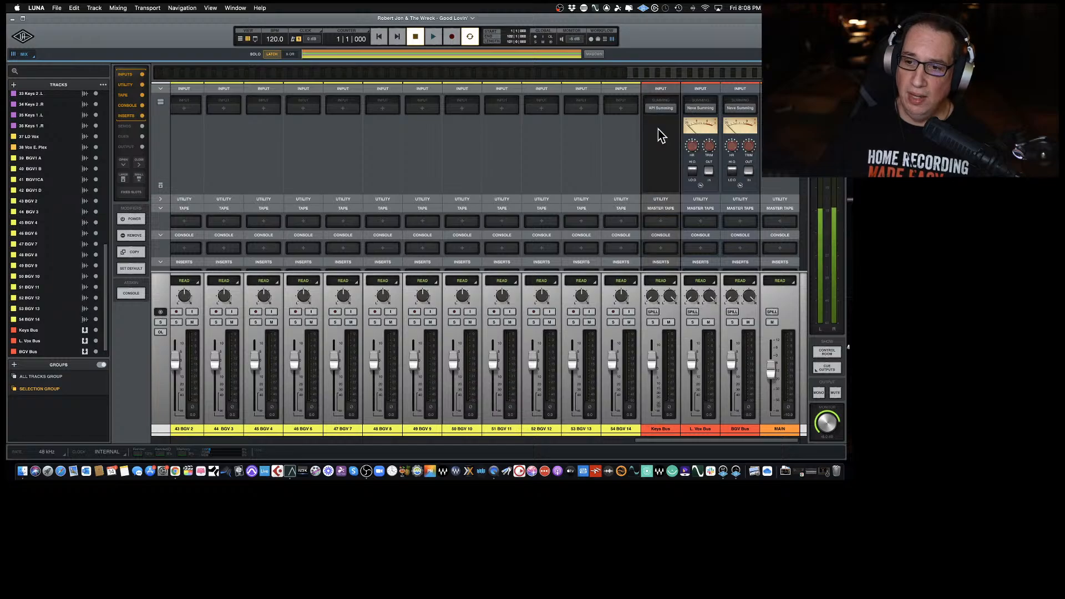
pyautogui.click(694, 108)
pyautogui.click(698, 128)
pyautogui.click(738, 109)
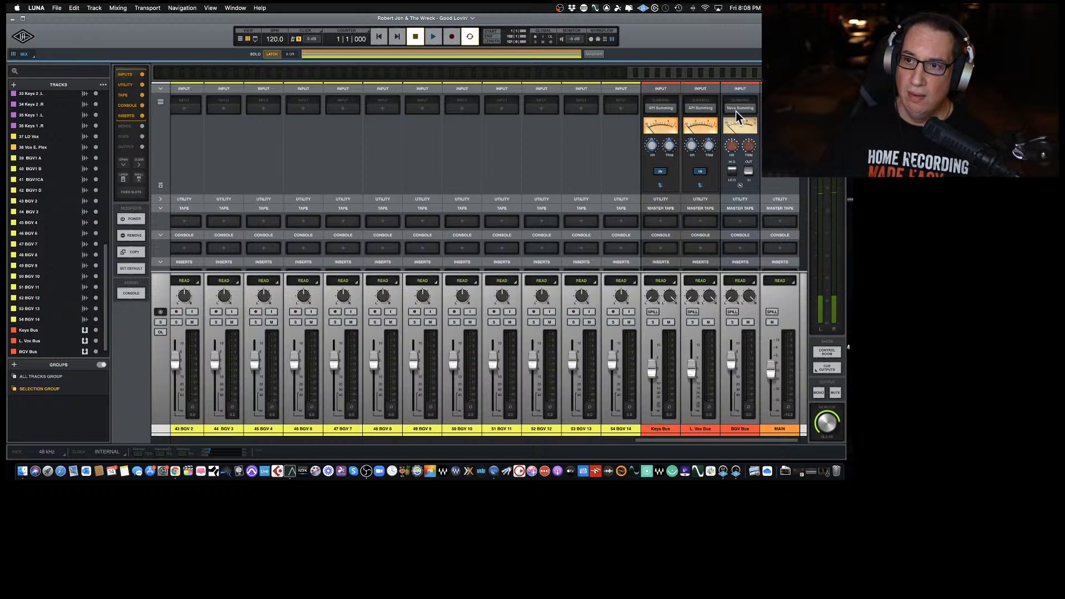
pyautogui.click(740, 127)
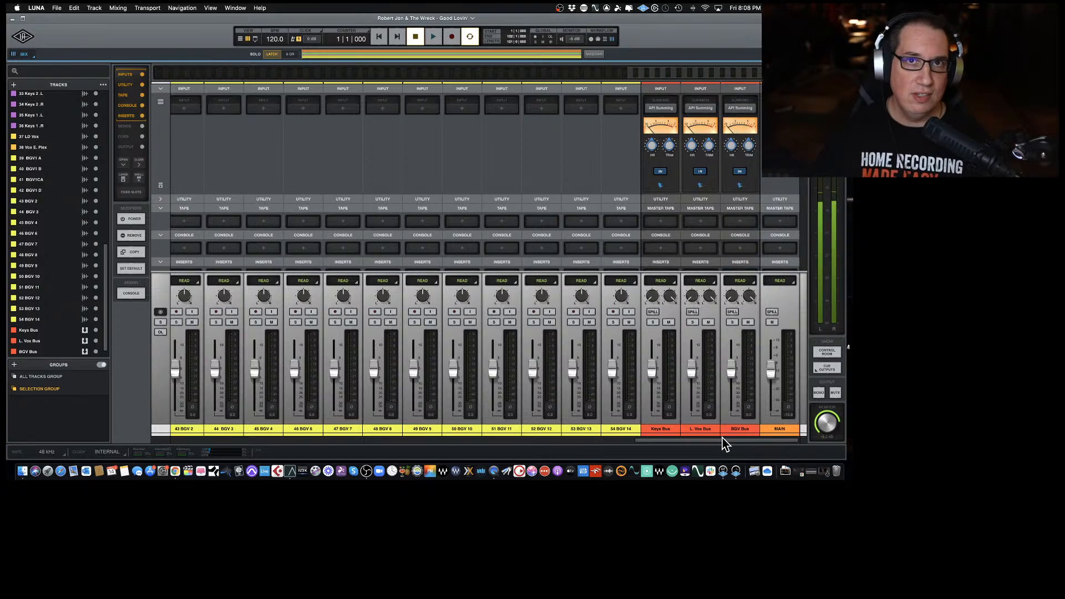
# Try Neve Summing on the Drum Bus once more, then return it to API Summing.
pyautogui.moveTo(723, 438); pyautogui.dragTo(408, 452)
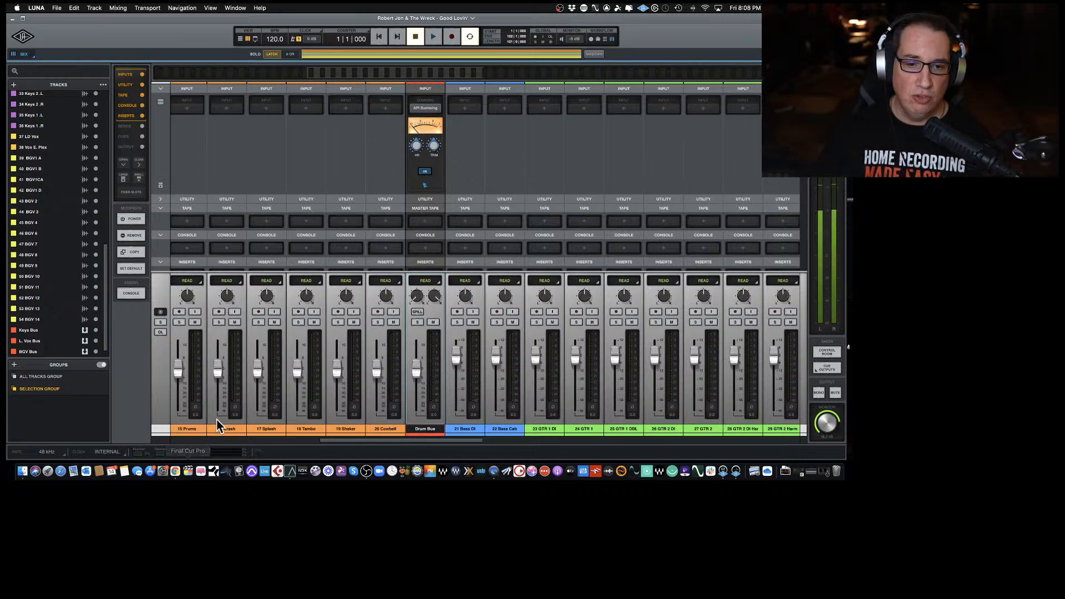
pyautogui.click(425, 106)
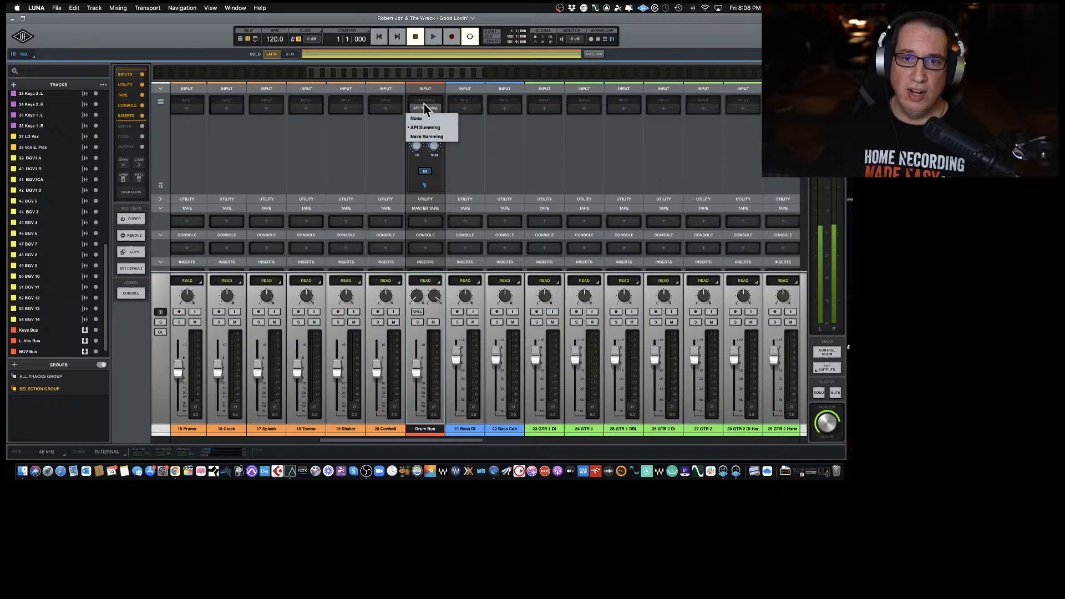
pyautogui.click(425, 137)
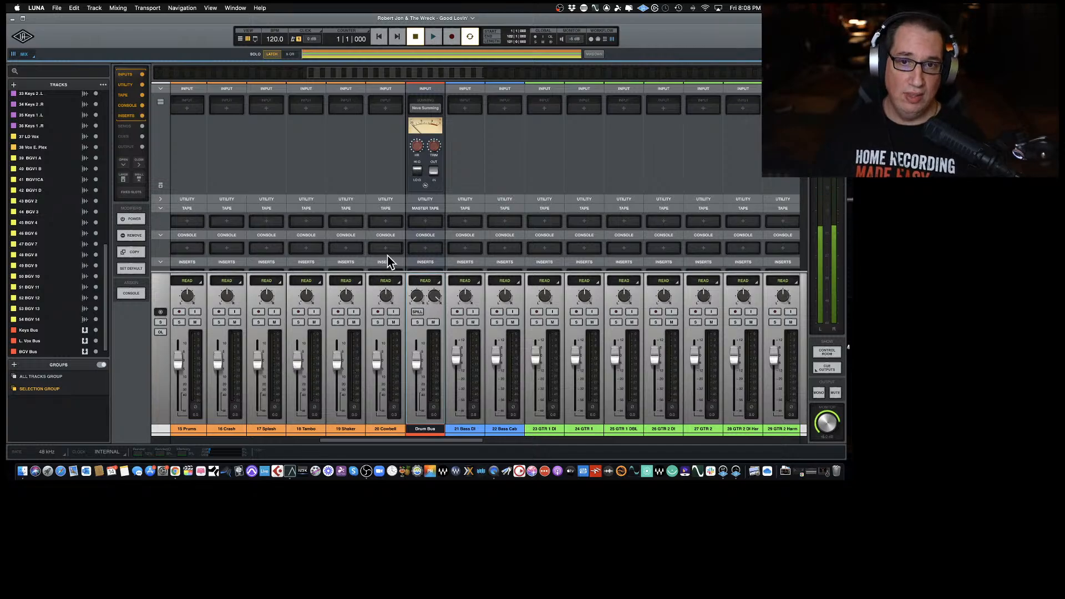
pyautogui.click(425, 108)
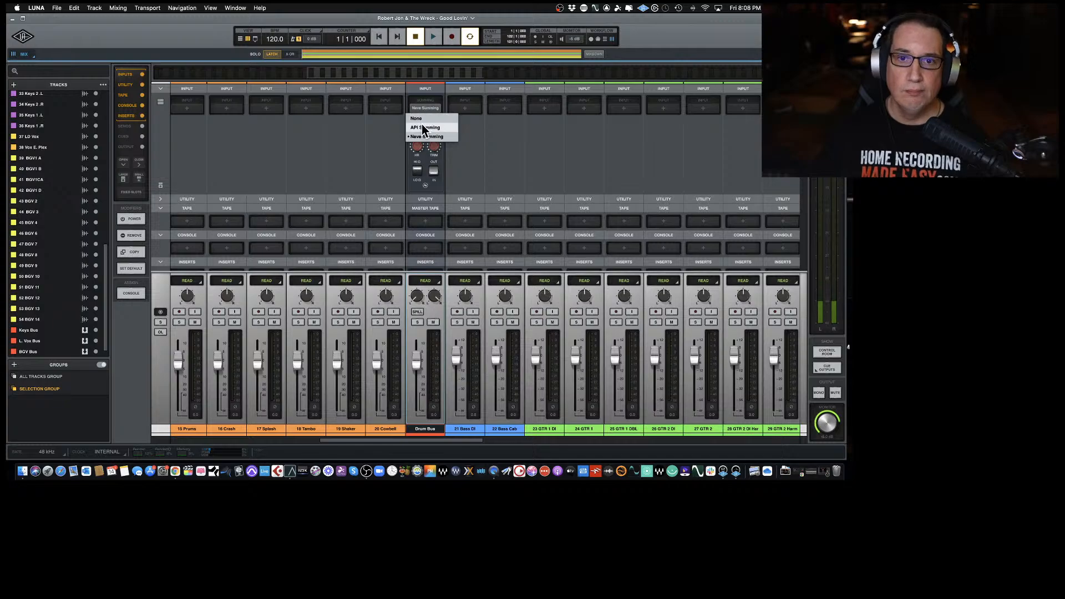
pyautogui.click(423, 130)
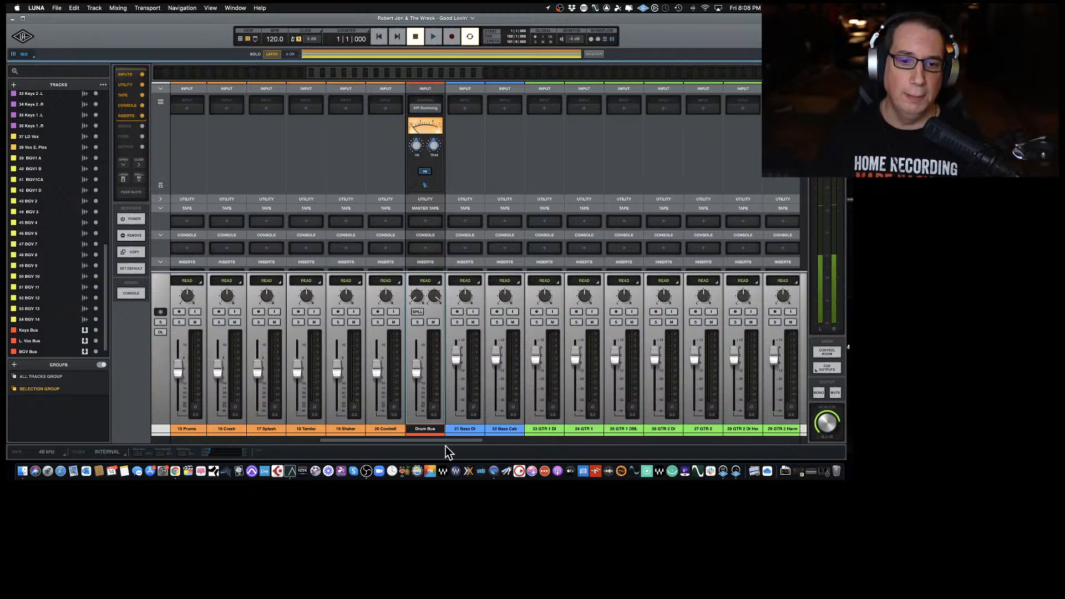
# Create a stereo Bass Bus with API Summing, fed by the outputs of tracks 21 Bass DI and 22 Bass Cab.
pyautogui.moveTo(408, 442); pyautogui.dragTo(423, 442)
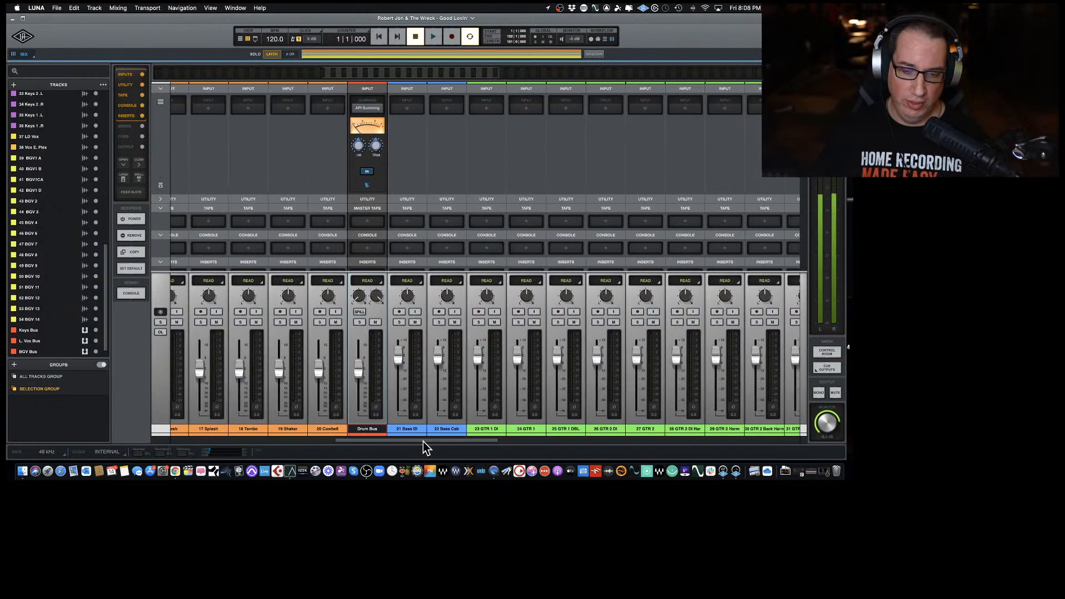
pyautogui.click(412, 427)
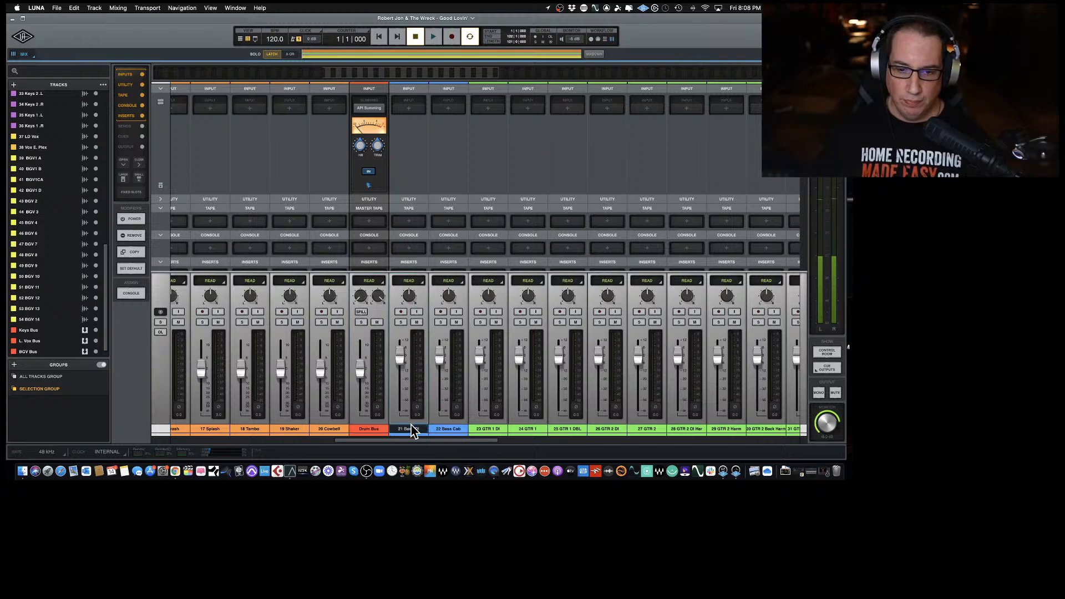
pyautogui.keyDown('shift'); pyautogui.click(450, 431); pyautogui.keyUp('shift')
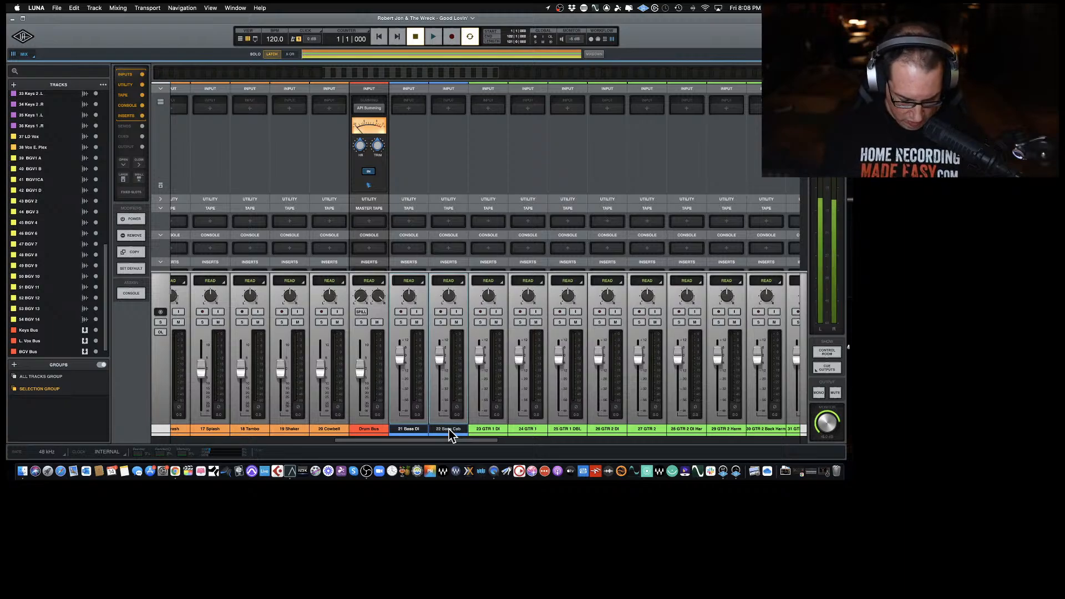
pyautogui.press('super+shift+b')
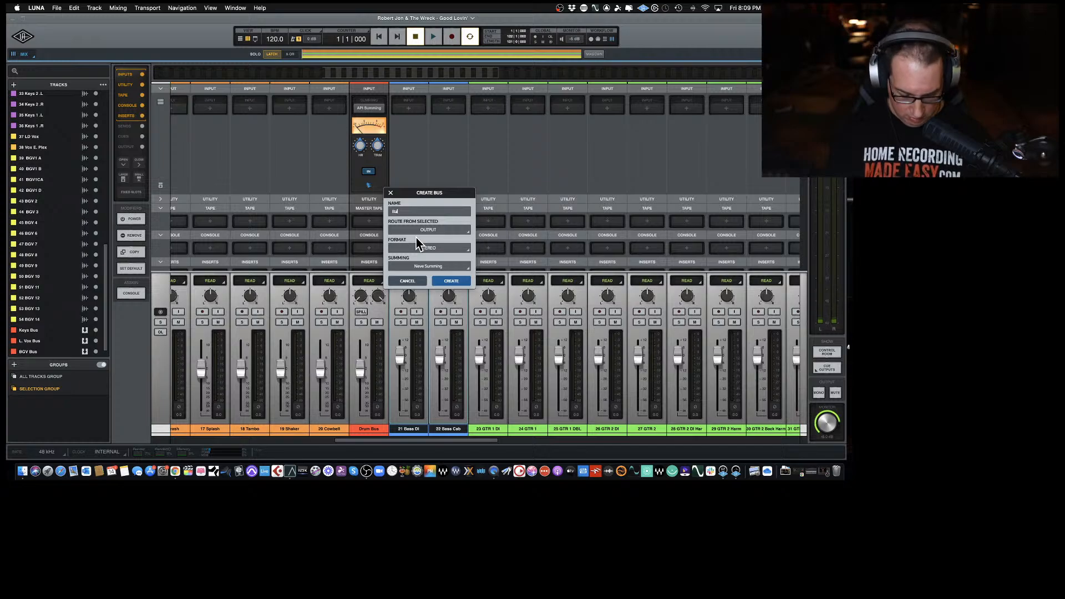
pyautogui.write('Bass Bus')
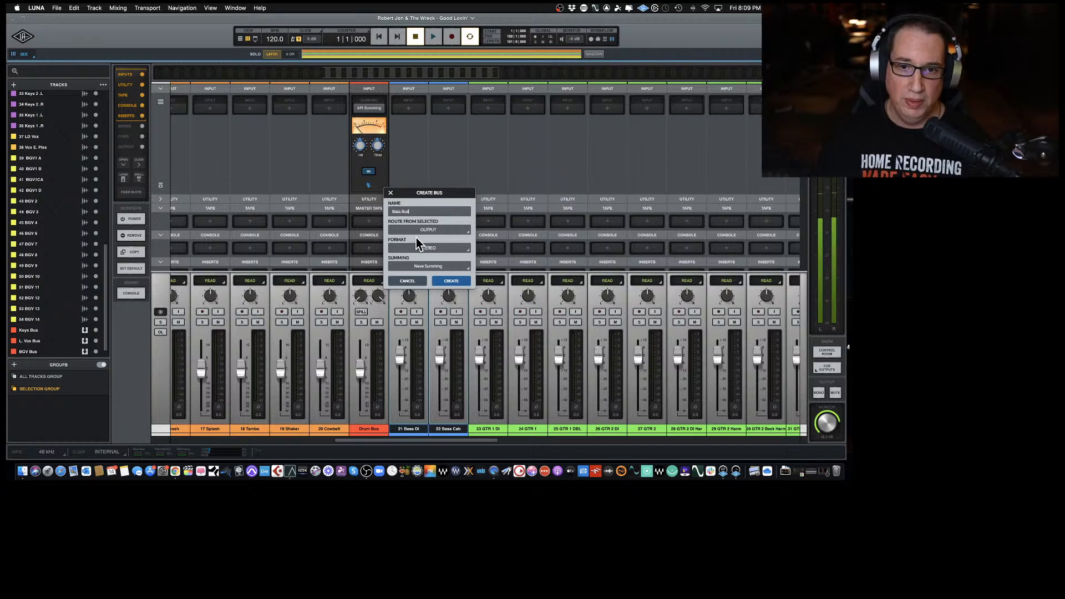
pyautogui.click(447, 269)
pyautogui.click(438, 294)
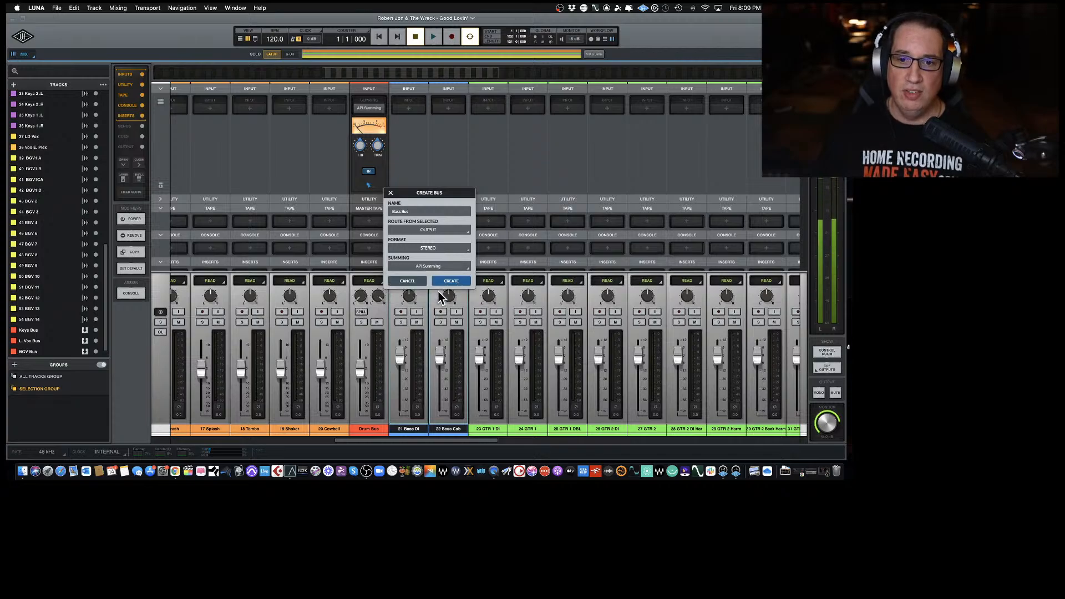
pyautogui.click(451, 282)
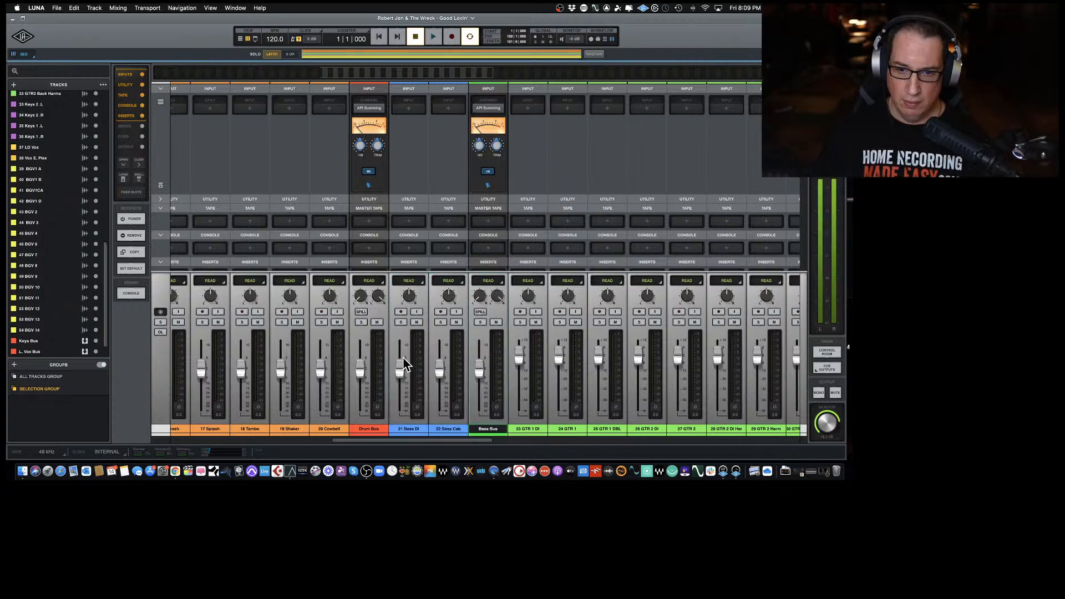
# Color the Bass Bus red and move the Drum Bus directly in front of it, behind the bass tracks.
pyautogui.click(487, 435)
pyautogui.click(55, 111)
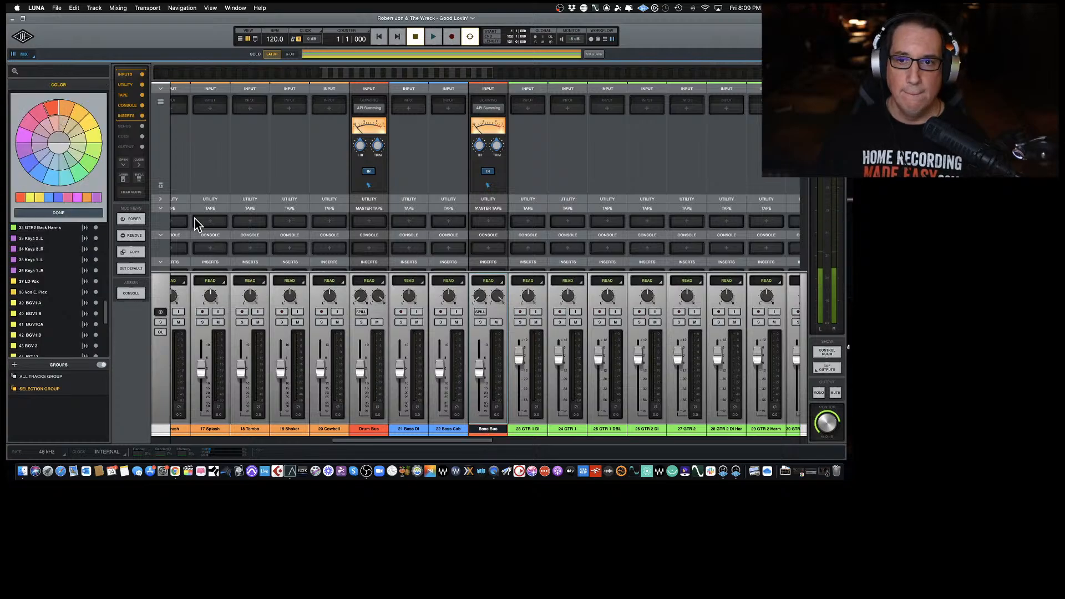
pyautogui.moveTo(357, 430); pyautogui.dragTo(465, 437)
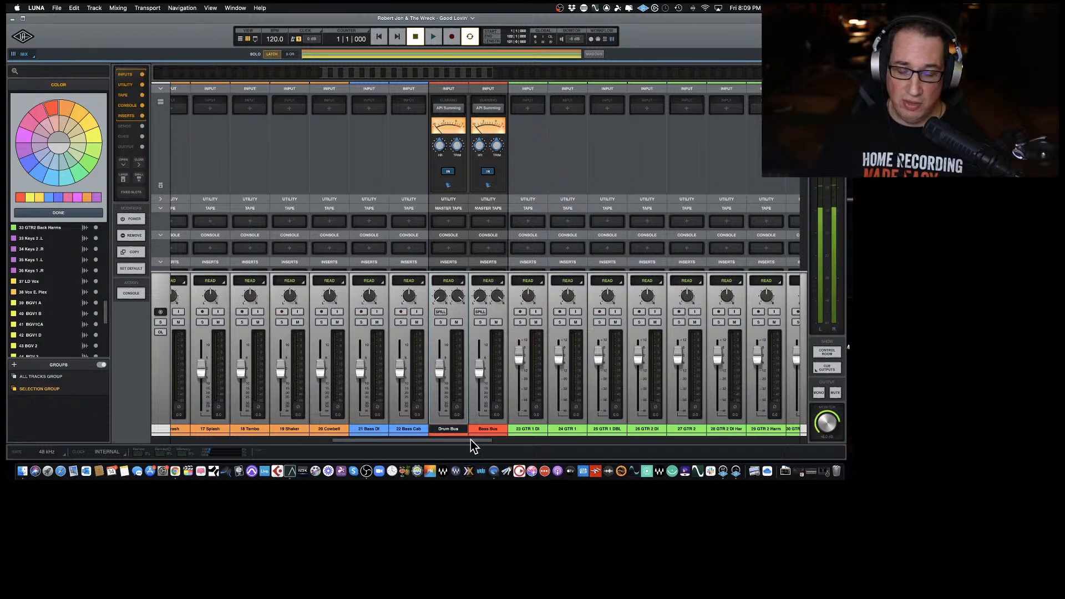
# Move the Drum Bus and Bass Bus together behind the last BGV track, directly in front of the Keys Bus.
pyautogui.click(477, 432)
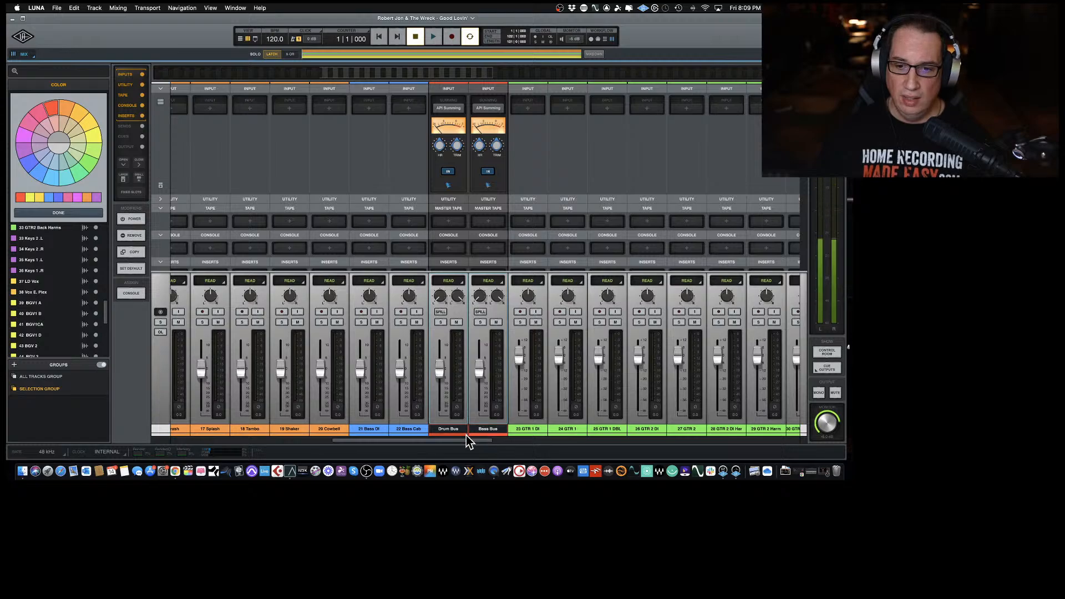
pyautogui.moveTo(485, 428); pyautogui.dragTo(764, 437)
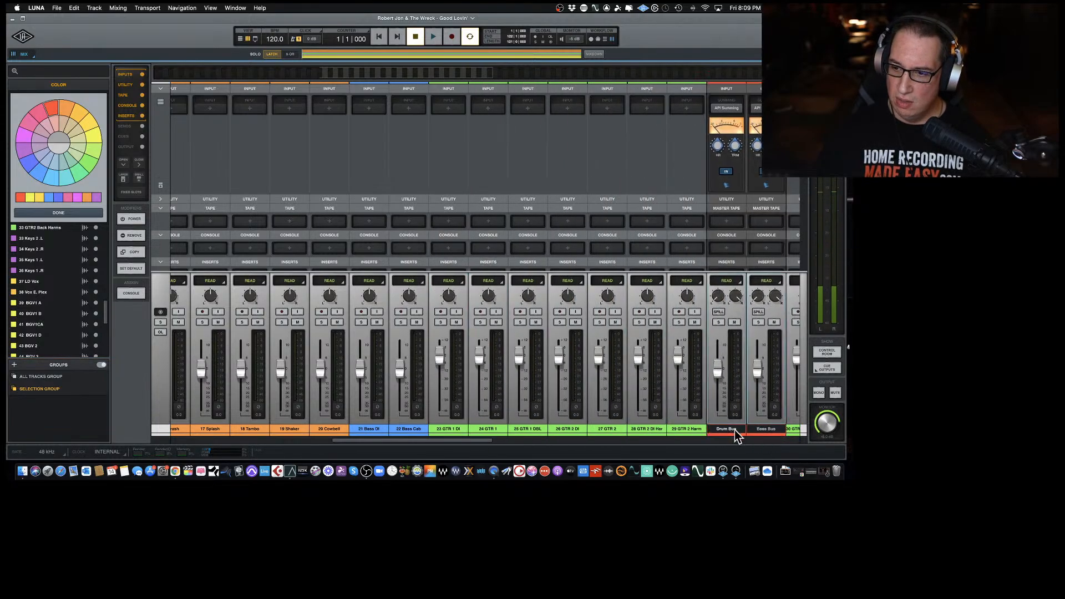
pyautogui.moveTo(476, 440); pyautogui.dragTo(585, 453)
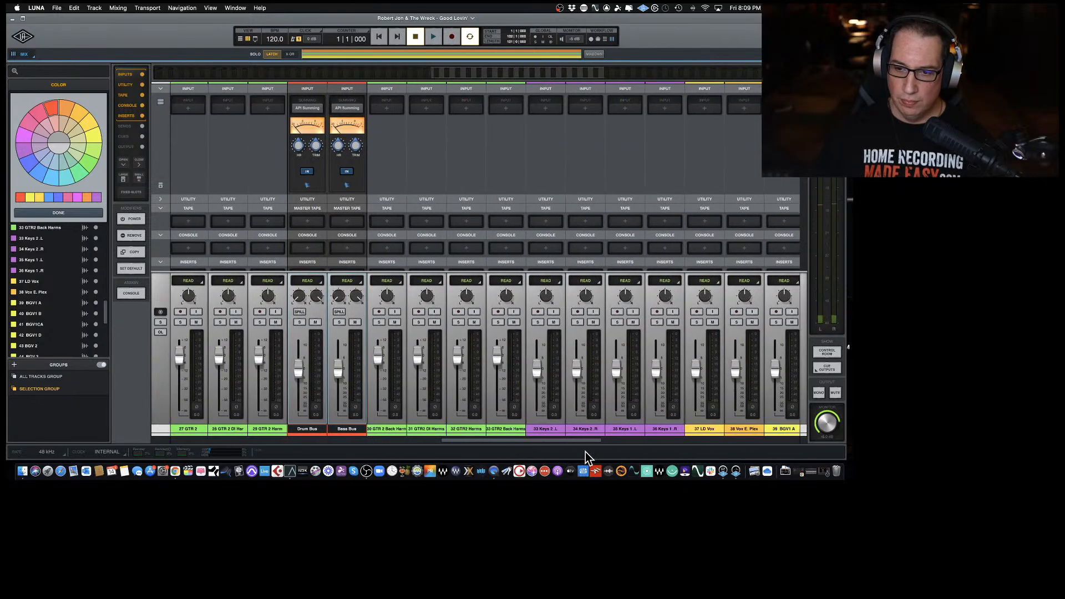
pyautogui.moveTo(348, 434); pyautogui.dragTo(744, 432)
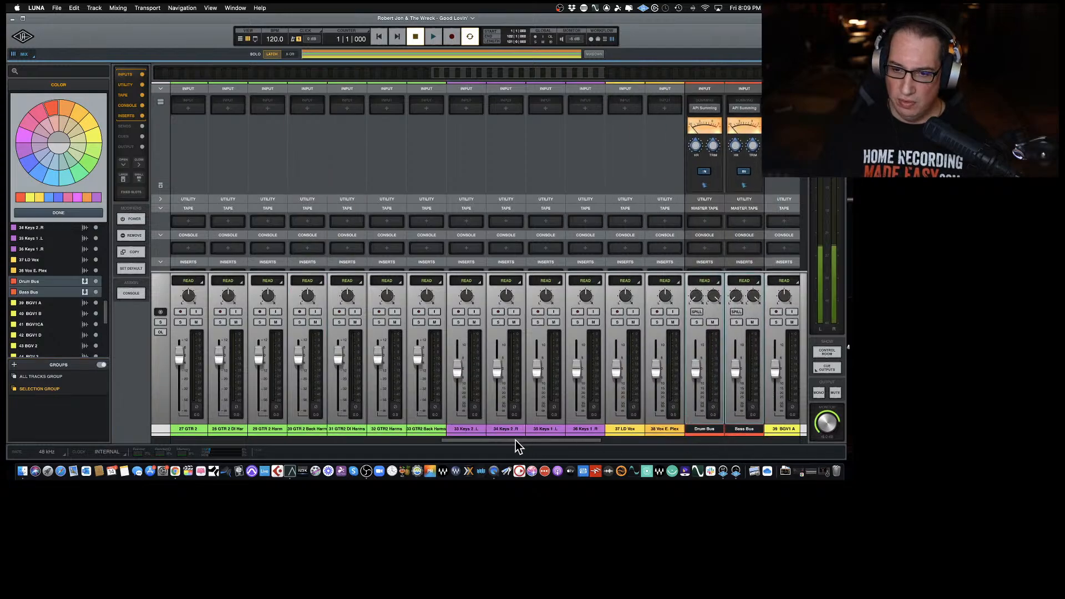
pyautogui.moveTo(515, 440); pyautogui.dragTo(592, 447)
pyautogui.moveTo(345, 432); pyautogui.dragTo(784, 444)
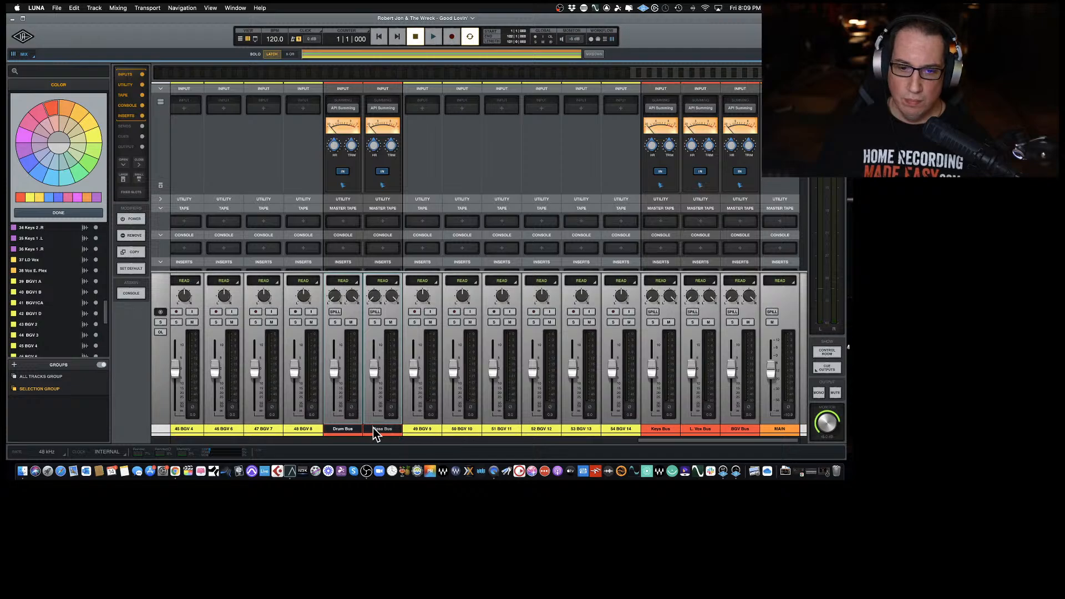
pyautogui.moveTo(373, 428); pyautogui.dragTo(615, 435)
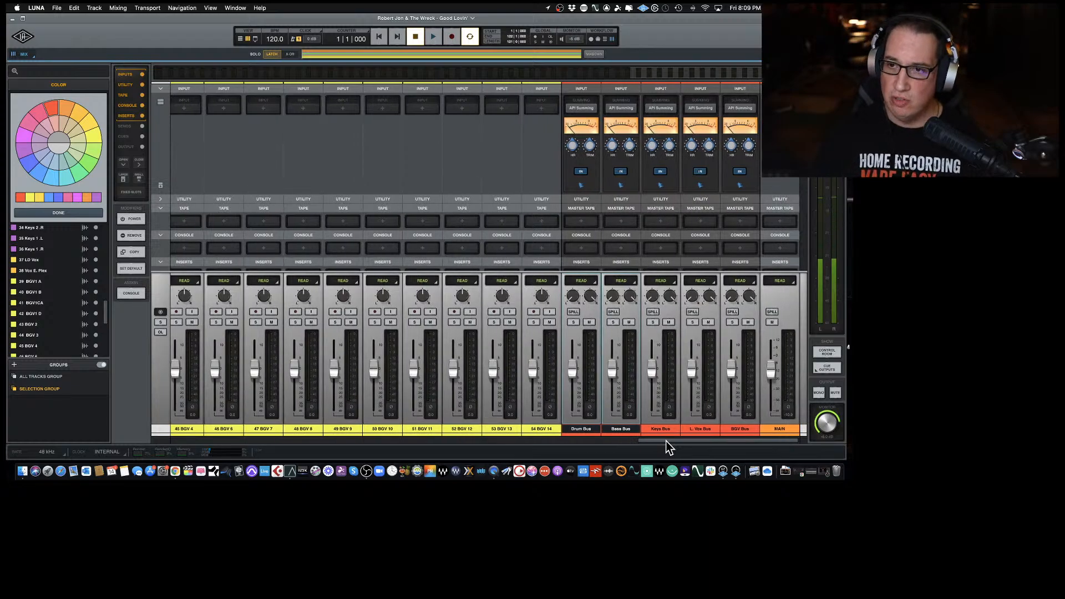
# Create a stereo GTR Bus with API Summing, fed by the outputs of all guitar tracks from 23 GTR 1 DI through GTR2 Back Harms.
pyautogui.moveTo(670, 441); pyautogui.dragTo(400, 433)
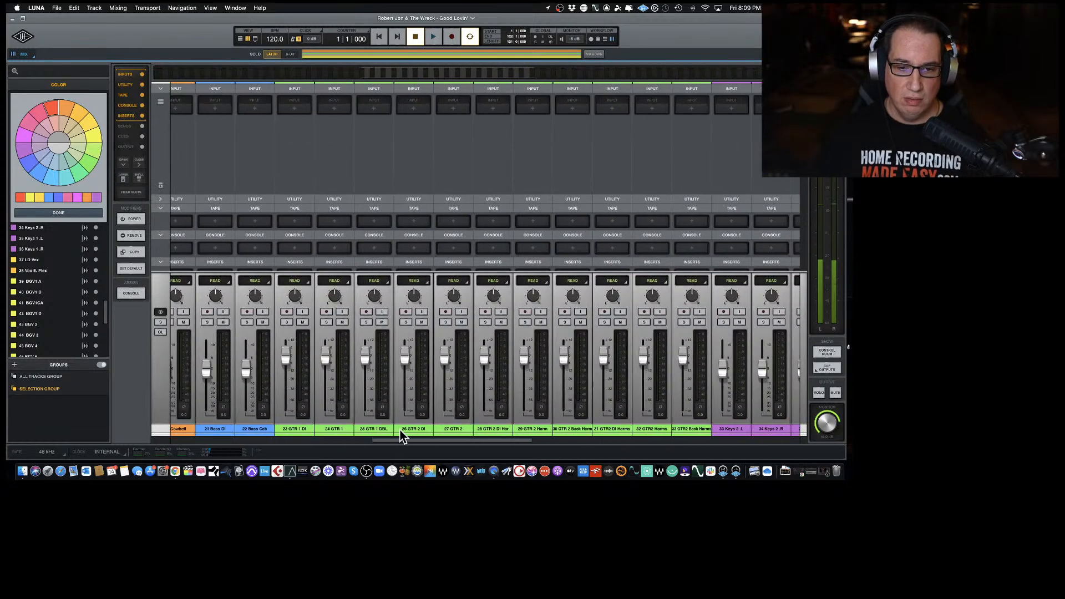
pyautogui.click(297, 429)
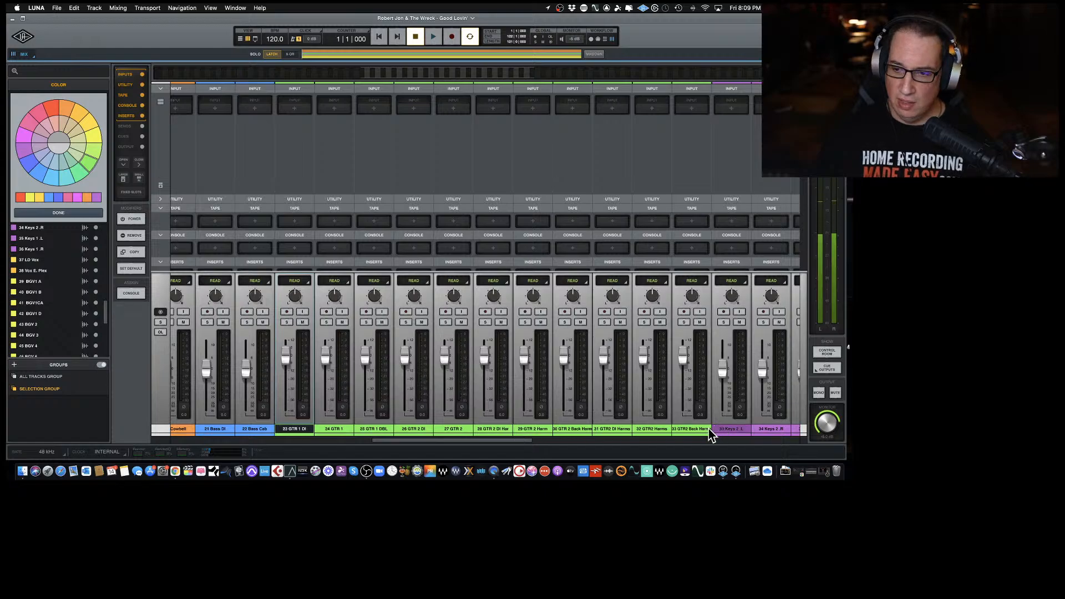
pyautogui.keyDown('shift'); pyautogui.click(690, 430); pyautogui.keyUp('shift')
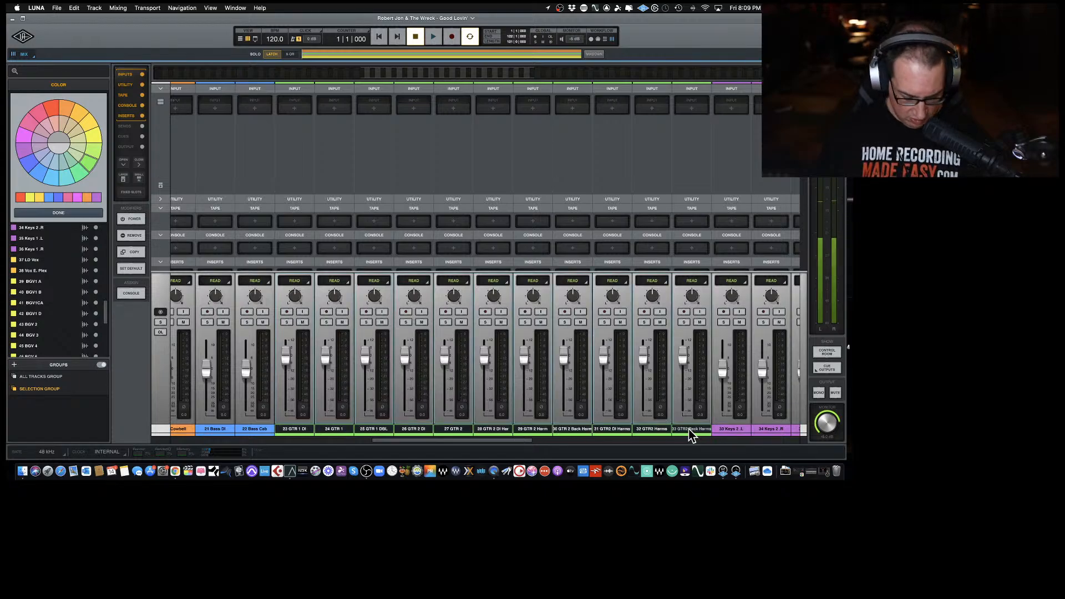
pyautogui.press('super+shift+b')
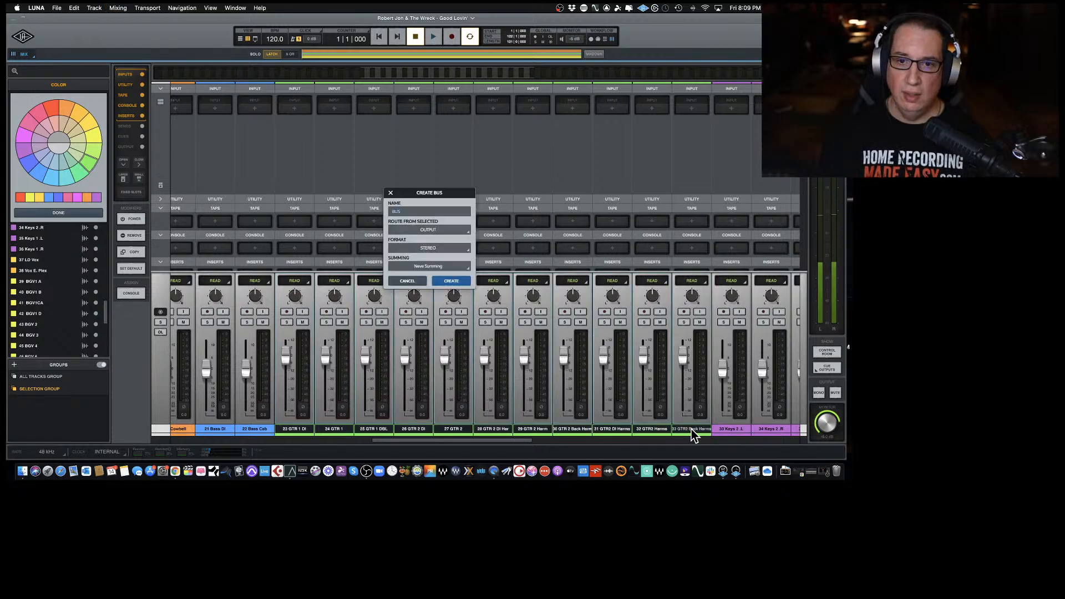
pyautogui.write('GTR')
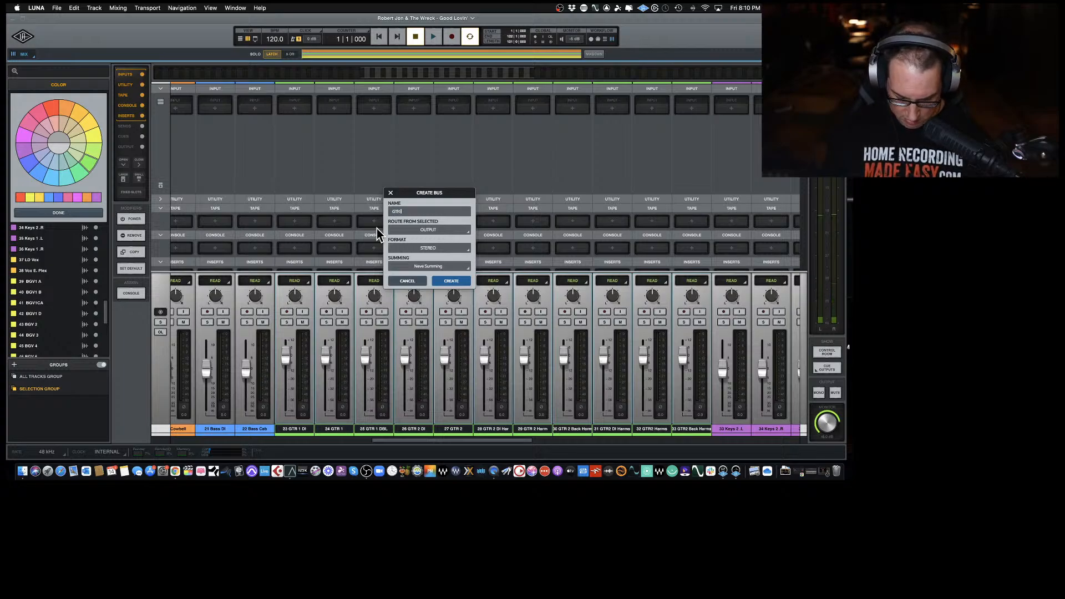
pyautogui.write(' Bu')
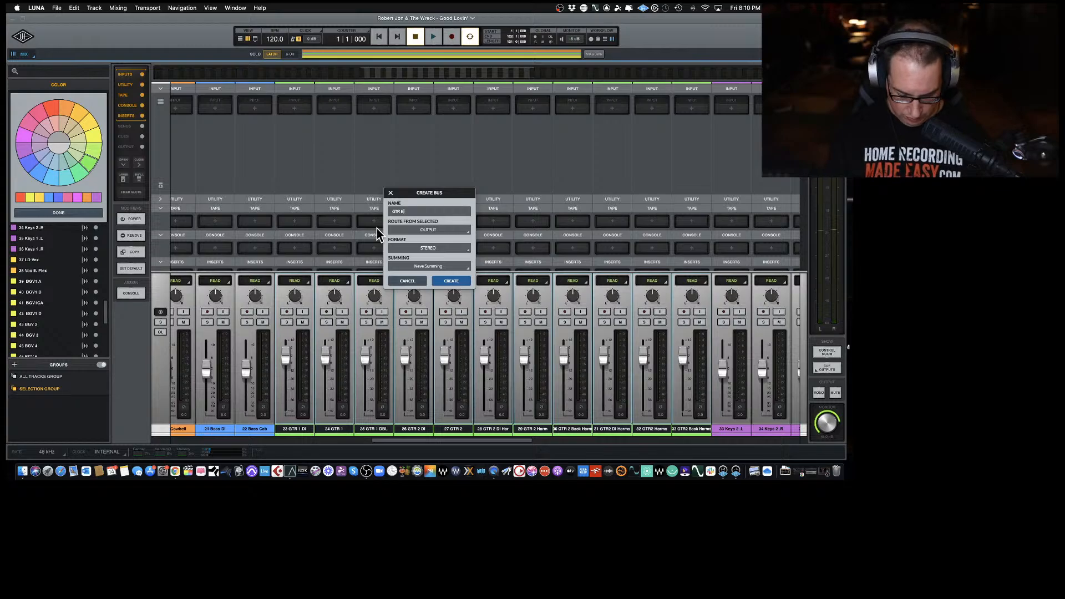
pyautogui.write('s')
pyautogui.click(432, 268)
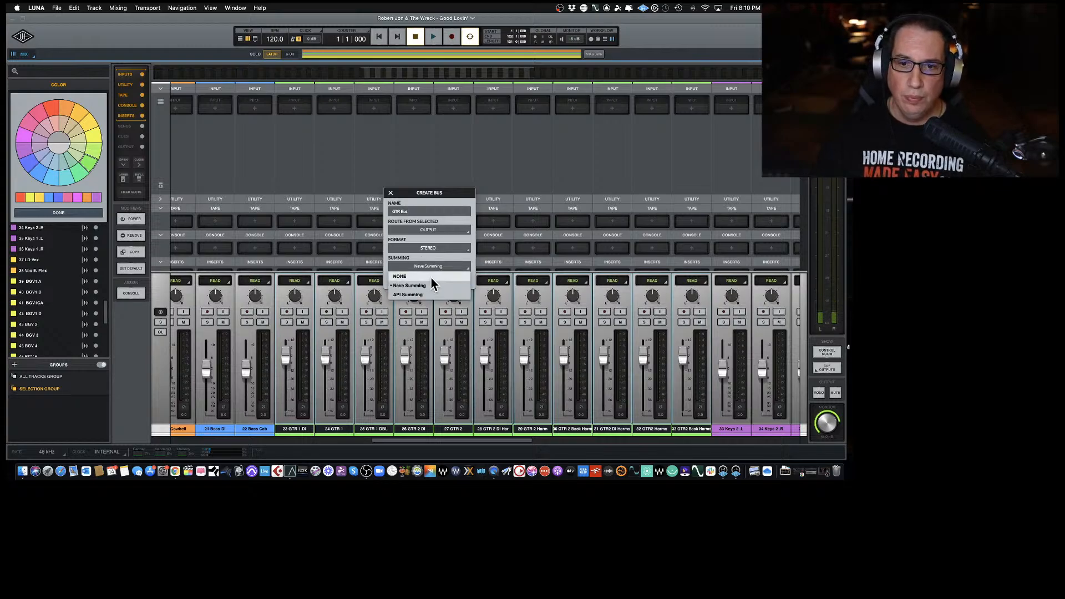
pyautogui.click(424, 293)
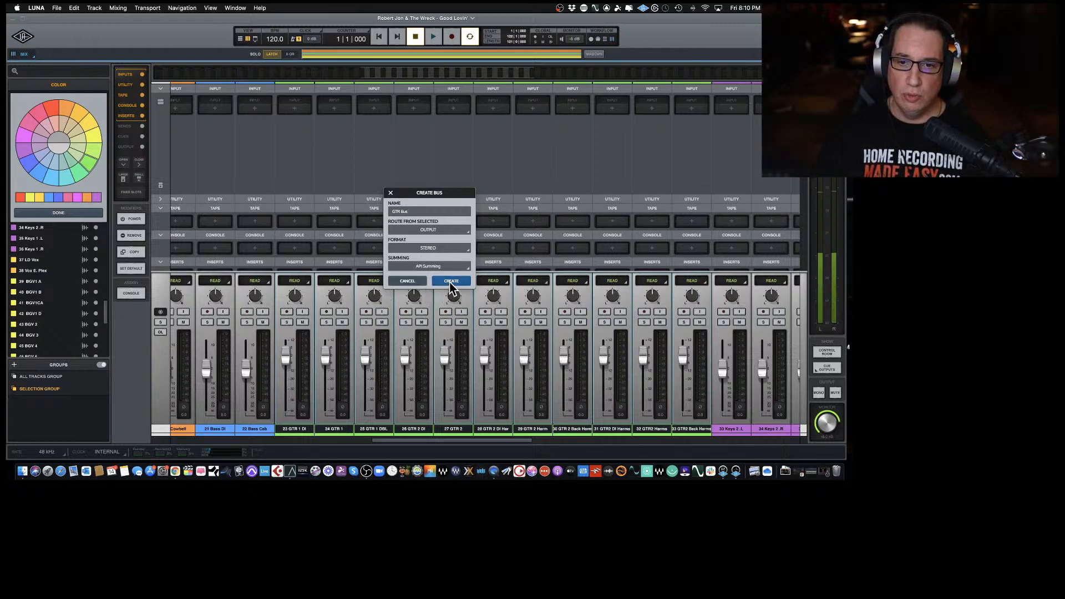
pyautogui.click(450, 281)
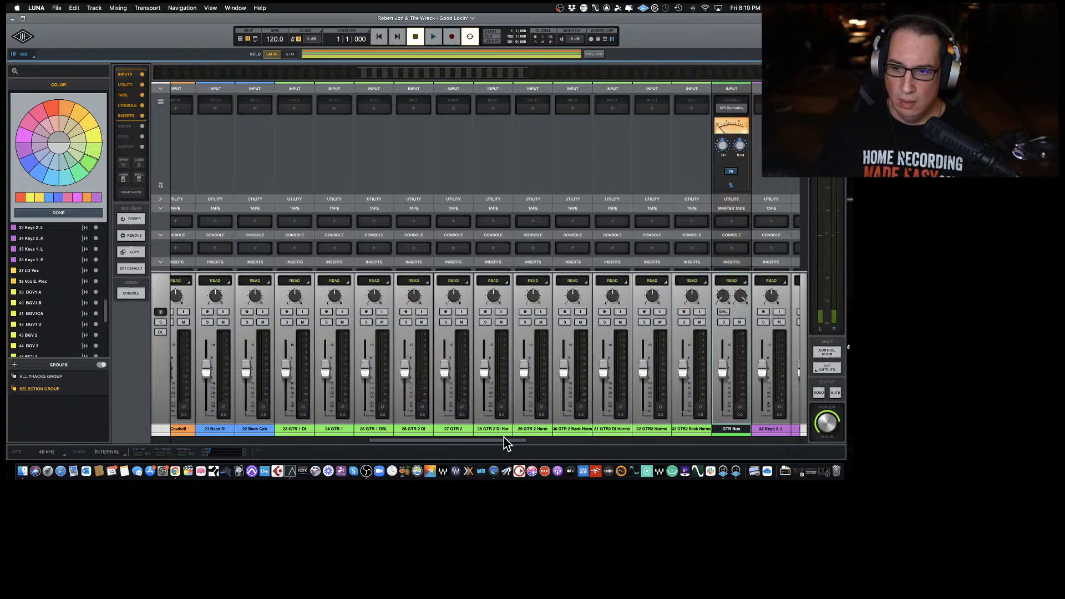
# Color the GTR Bus red and move it between the Bass Bus and the Keys Bus.
pyautogui.moveTo(504, 439); pyautogui.dragTo(560, 438)
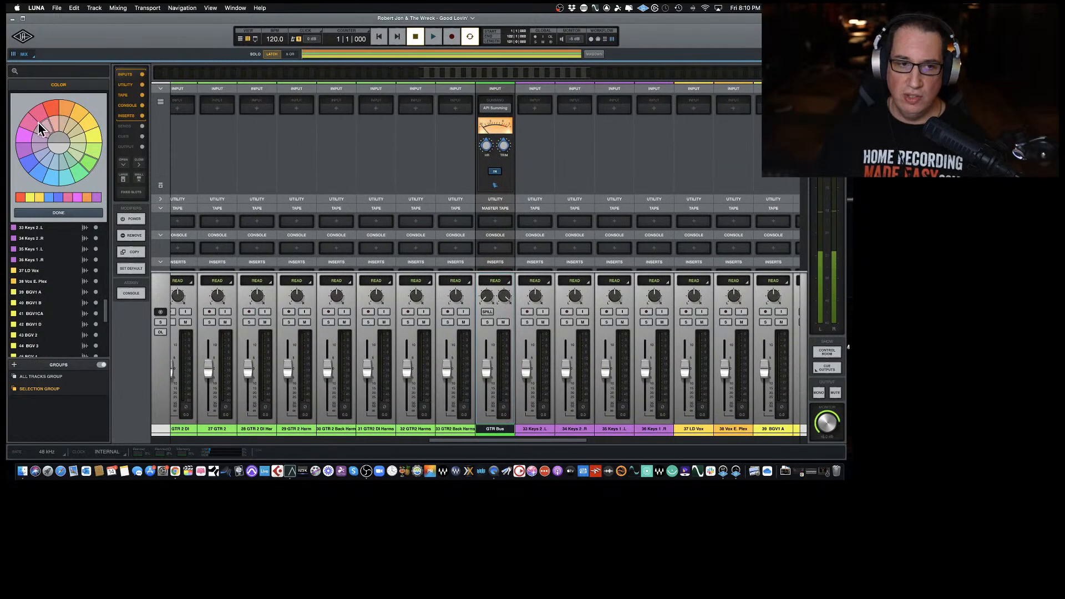
pyautogui.click(49, 108)
pyautogui.click(65, 214)
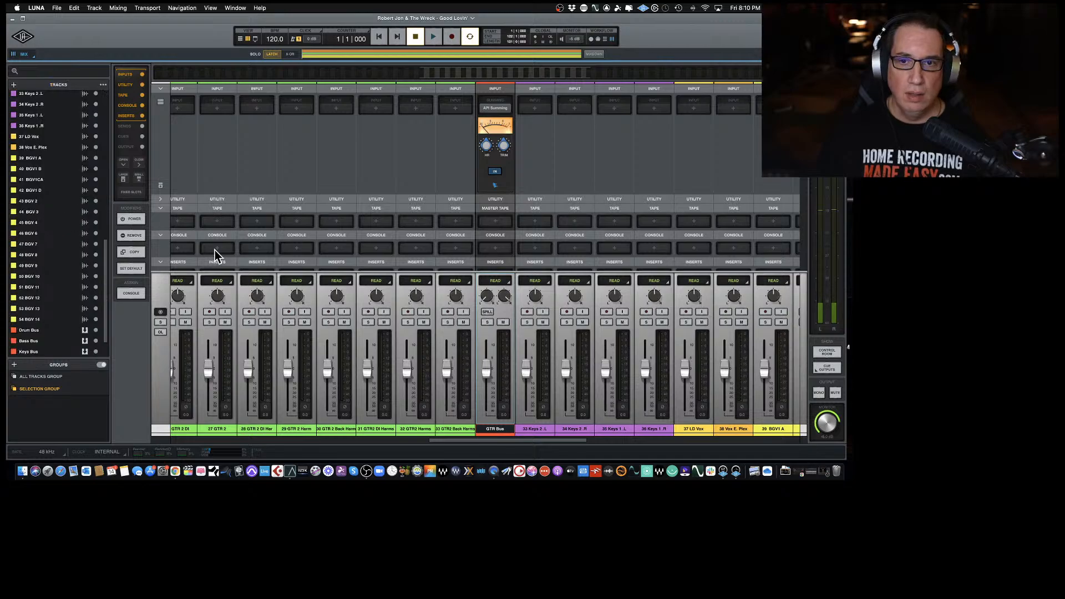
pyautogui.moveTo(492, 427); pyautogui.dragTo(697, 443)
pyautogui.hscroll(5, 697, 442)
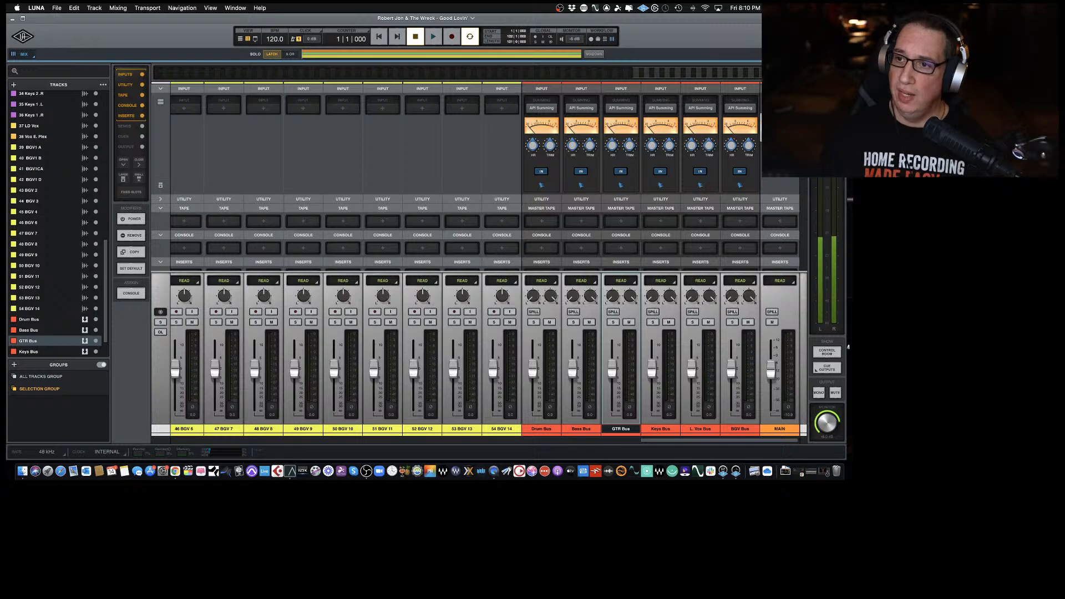
# Add summing to the MAIN output.
pyautogui.click(783, 127)
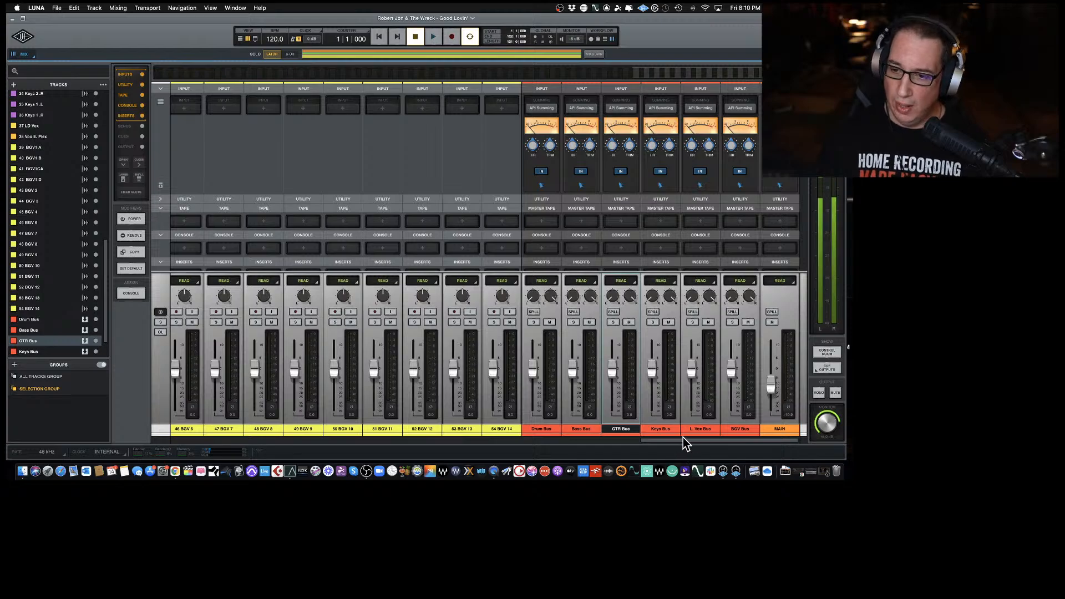
# Insert the API Vision channel strip in the console slot of track 01 Kick In and close its preset browser.
pyautogui.moveTo(740, 439); pyautogui.dragTo(136, 458)
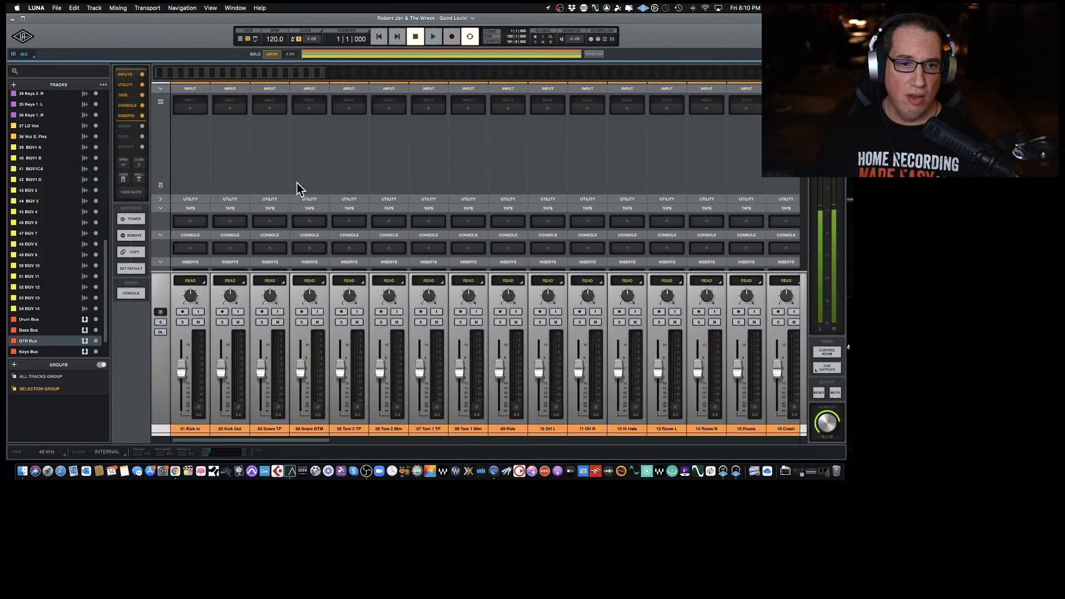
pyautogui.scroll(-5, 297, 184)
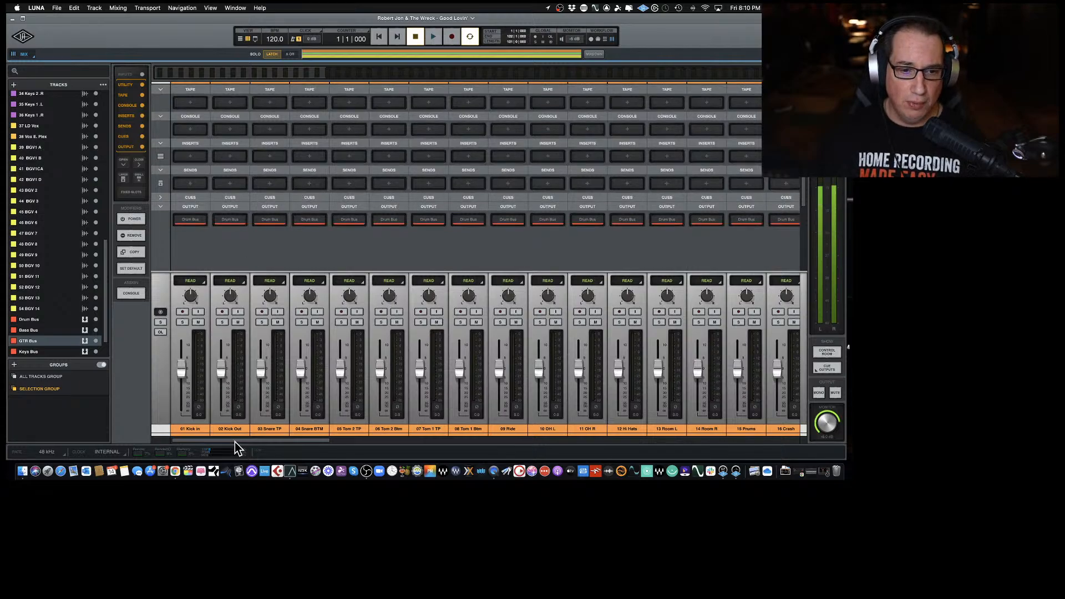
pyautogui.moveTo(235, 442); pyautogui.dragTo(157, 428)
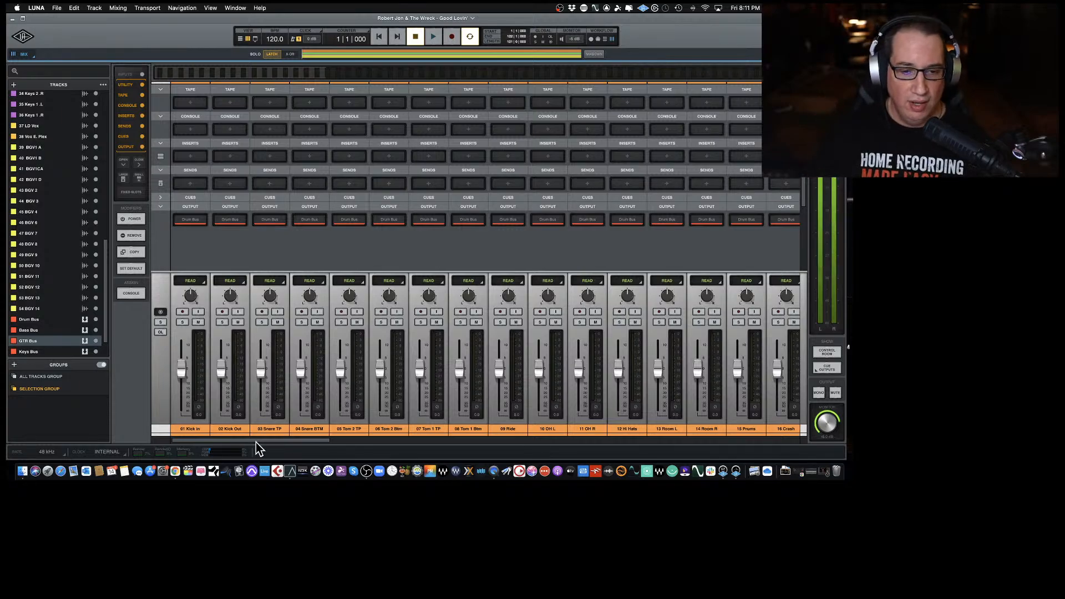
pyautogui.moveTo(255, 442); pyautogui.dragTo(220, 448)
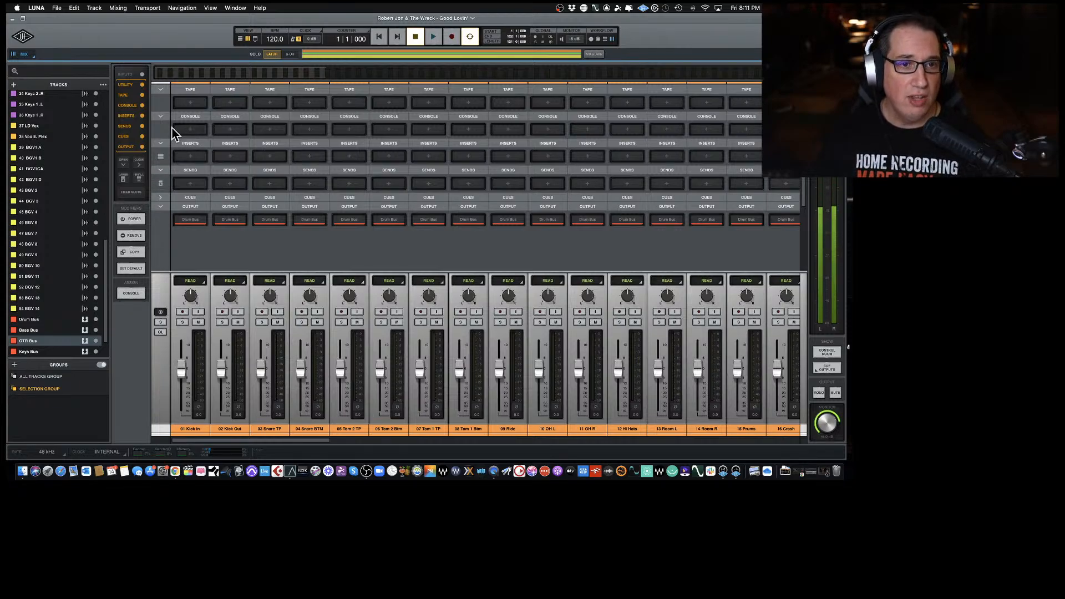
pyautogui.scroll(5, 191, 121)
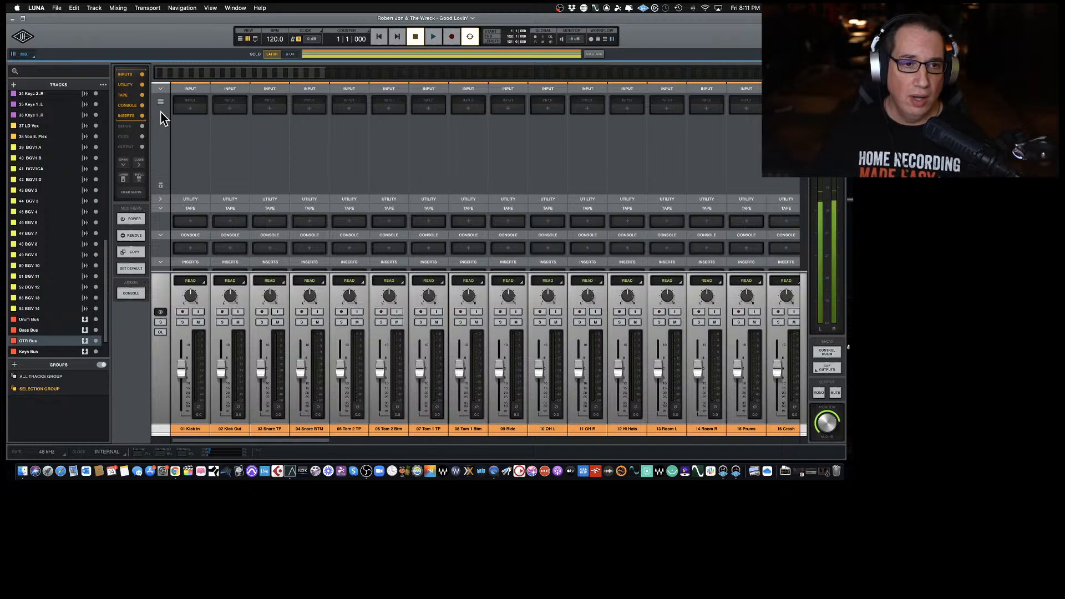
pyautogui.scroll(-5, 198, 149)
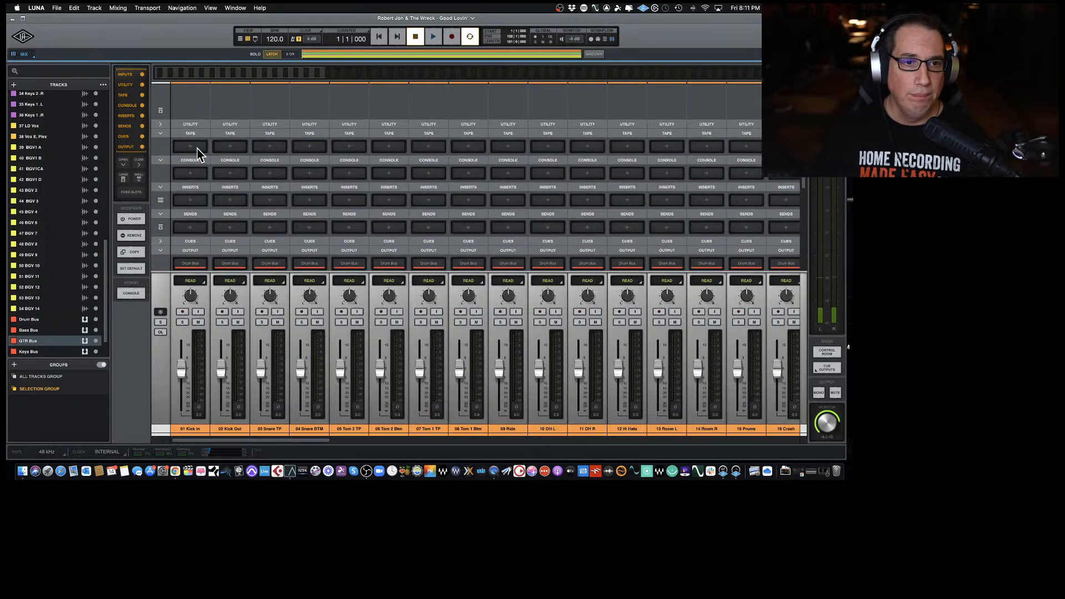
pyautogui.click(188, 174)
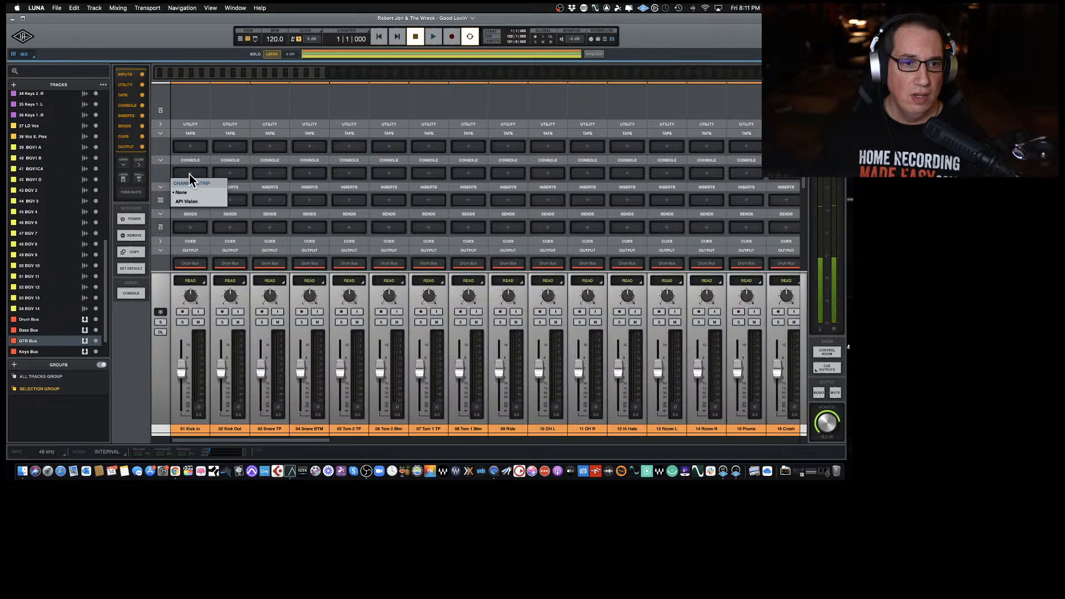
pyautogui.click(185, 202)
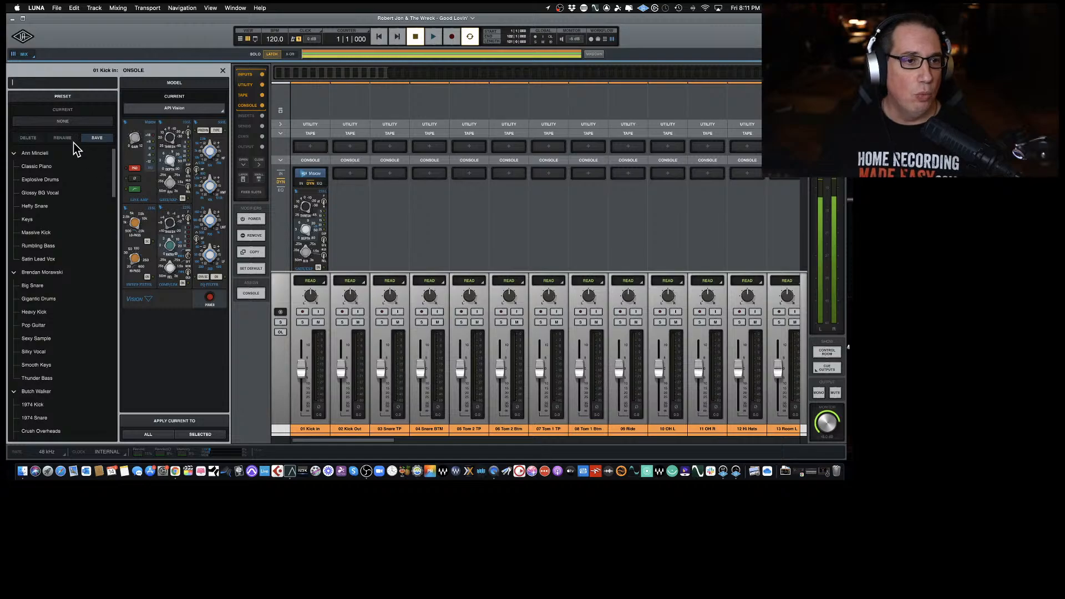
pyautogui.click(222, 70)
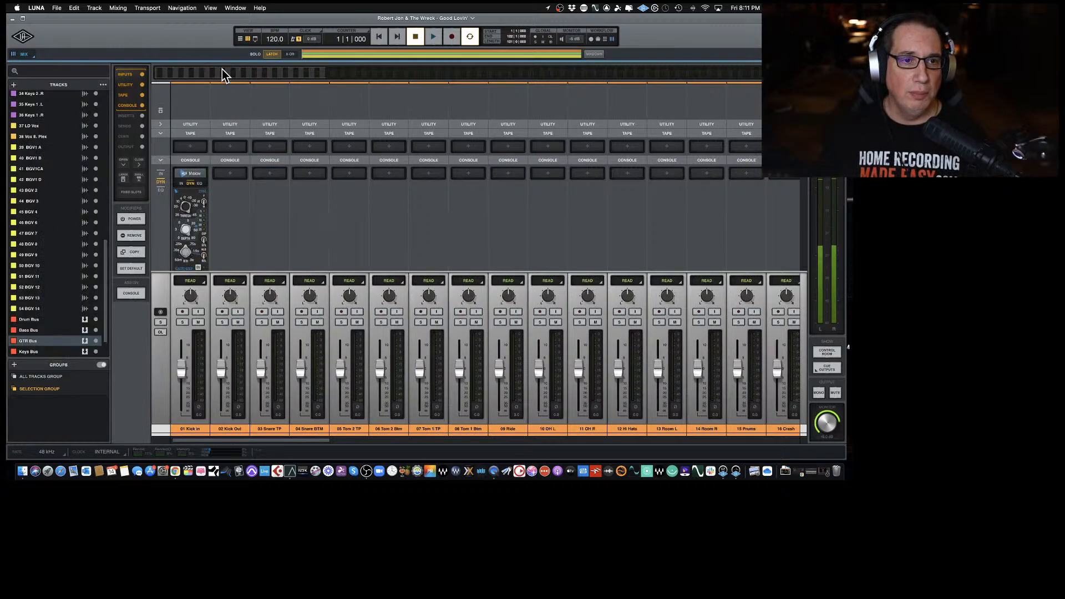
# Examine the dynamics, preamp and filter sections of the API Vision strip on track 01 Kick In.
pyautogui.scroll(-2, 188, 206)
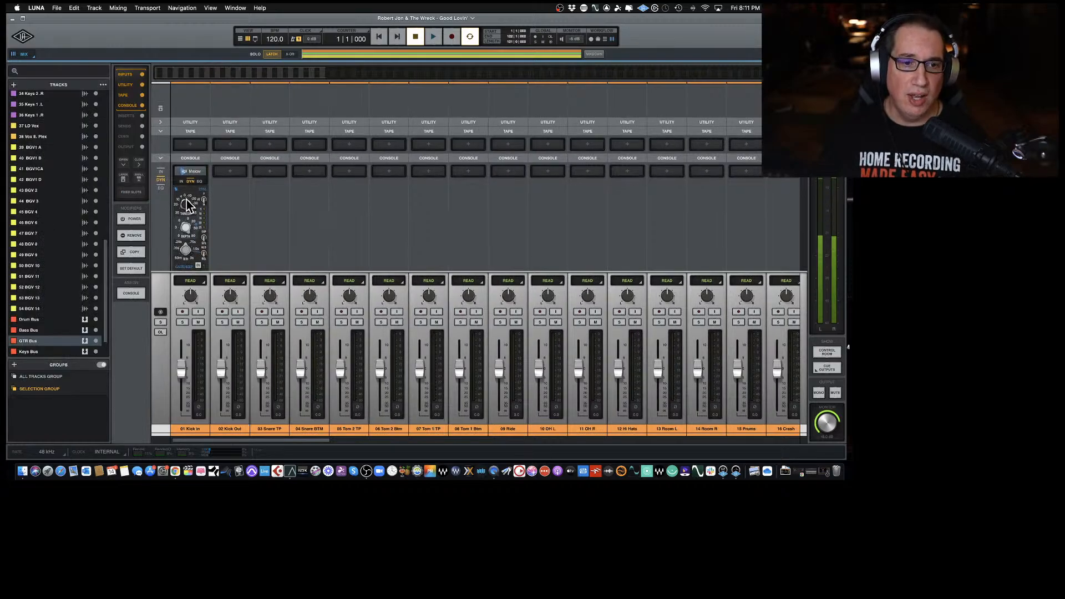
pyautogui.scroll(-4, 189, 205)
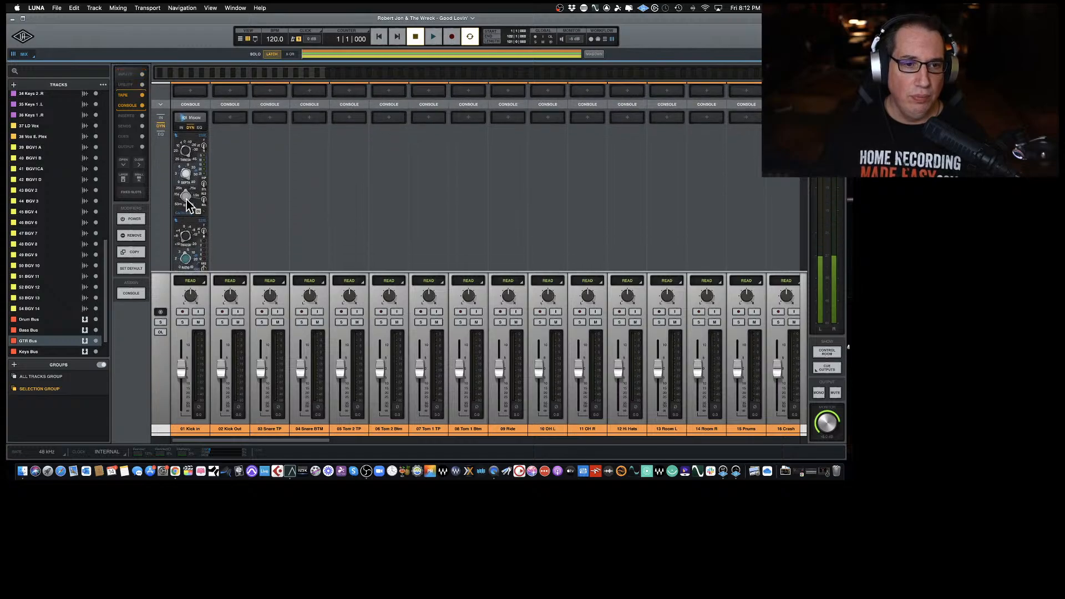
pyautogui.scroll(-4, 189, 205)
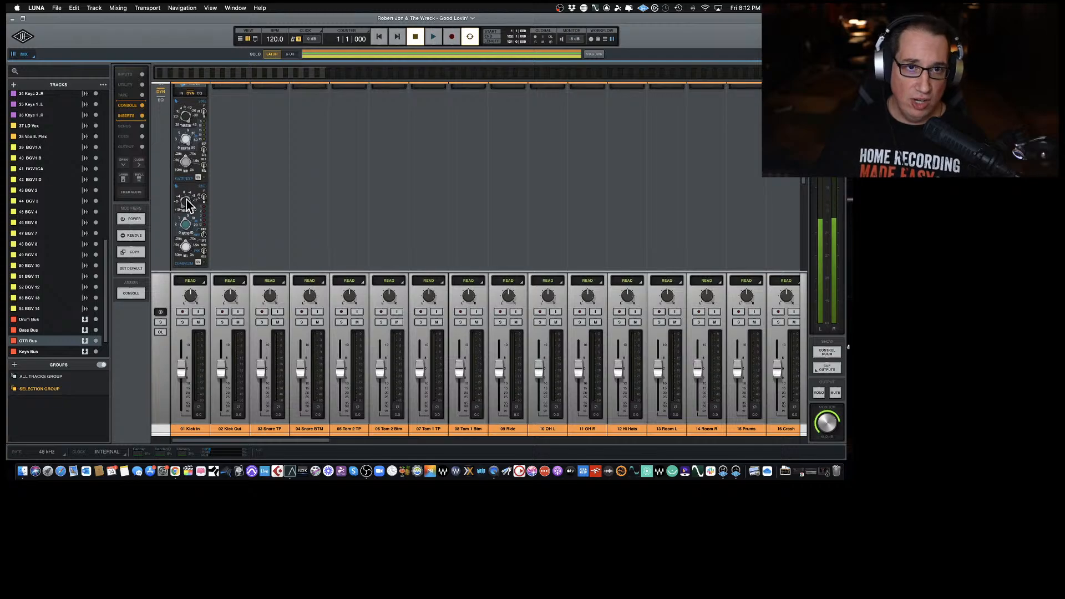
pyautogui.scroll(1, 188, 206)
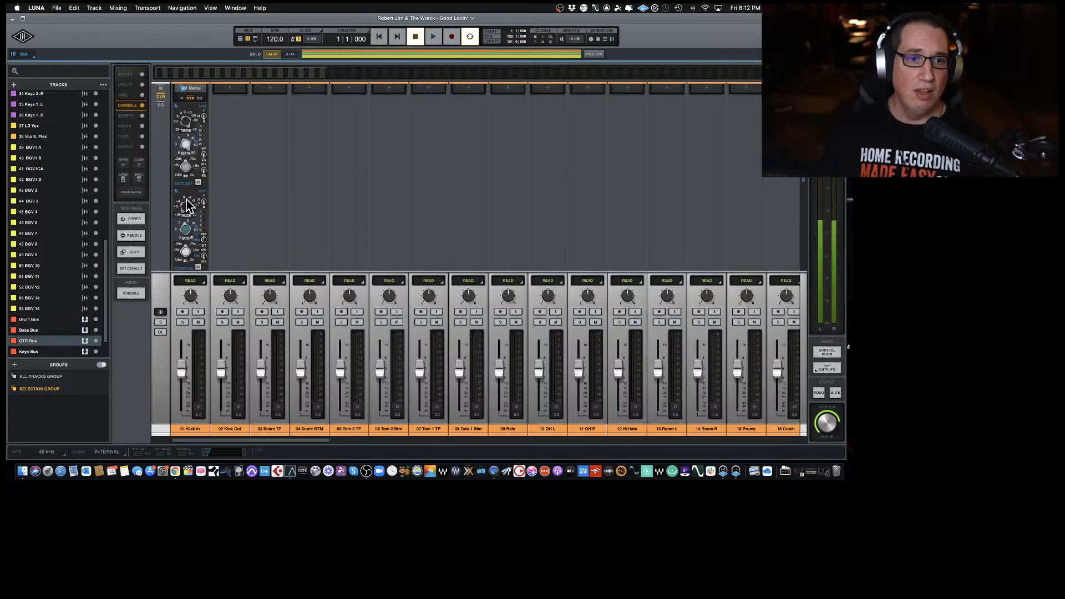
pyautogui.scroll(1, 188, 205)
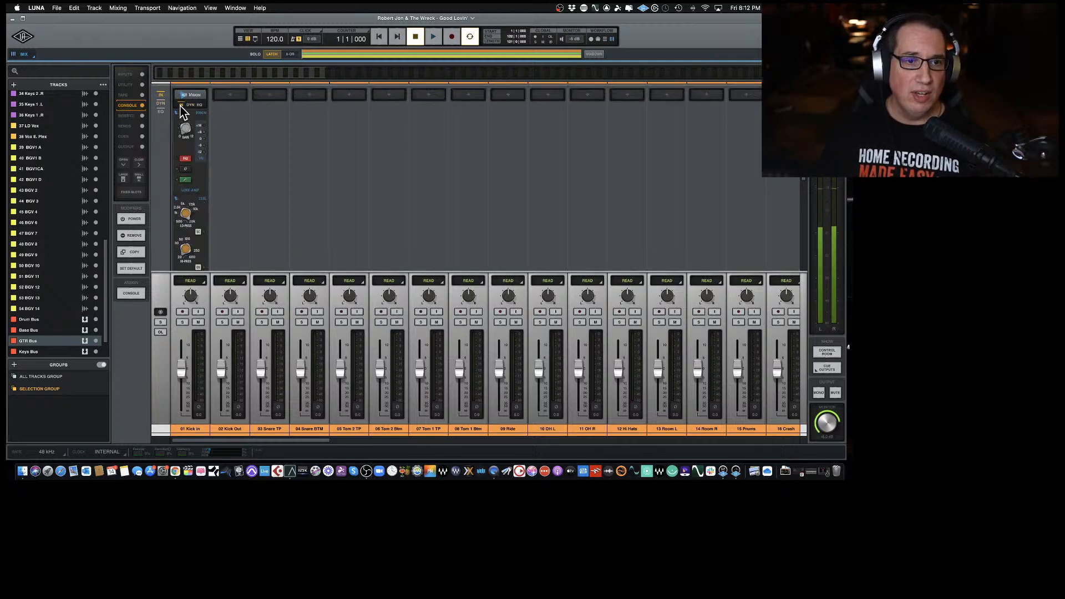
pyautogui.scroll(5, 189, 204)
pyautogui.scroll(2, 188, 204)
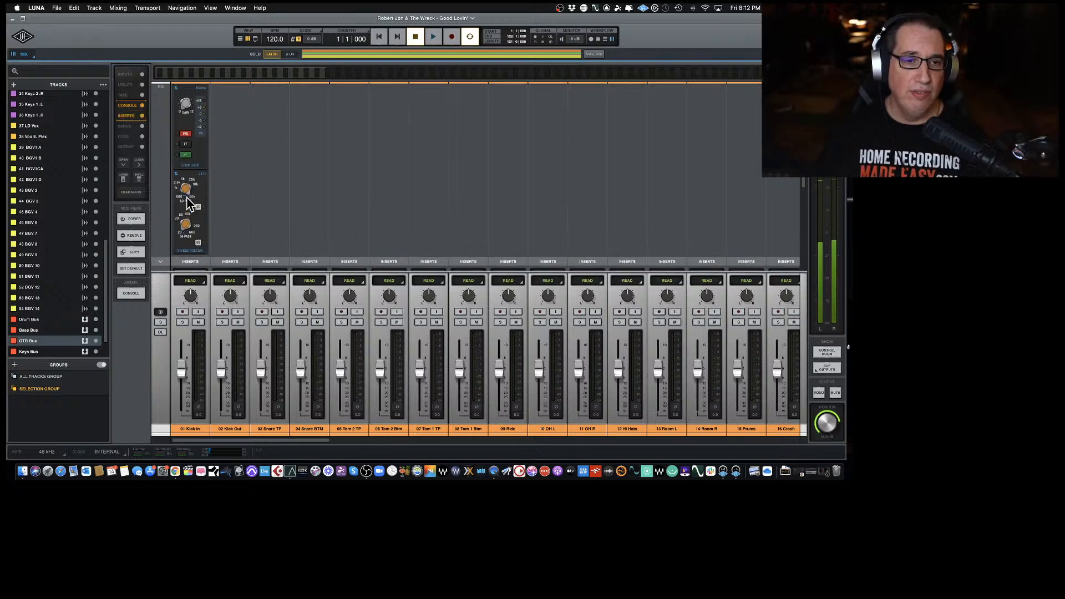
pyautogui.scroll(1, 195, 150)
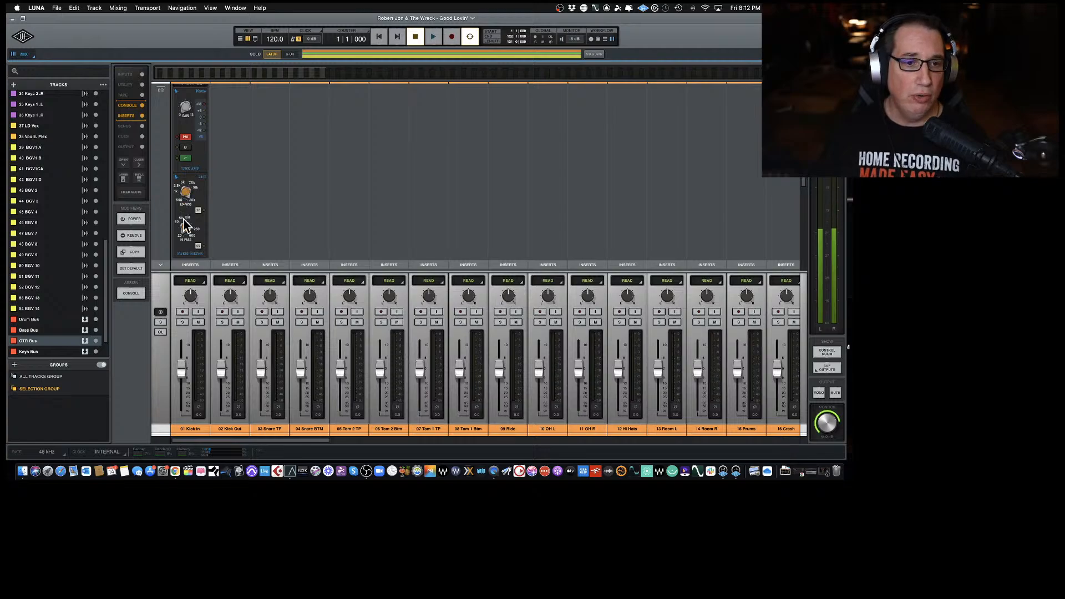
# Examine the dynamics and EQ sections of the API Vision strip on track 01 Kick In, switching the EQ type to graphic and back.
pyautogui.scroll(5, 181, 140)
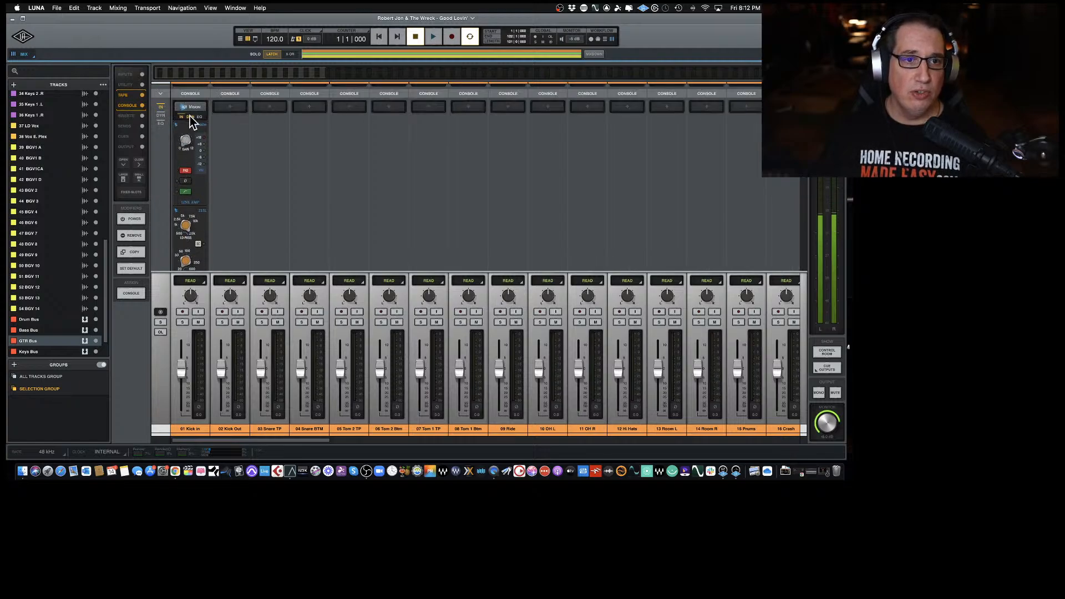
pyautogui.click(191, 117)
pyautogui.scroll(3, 188, 146)
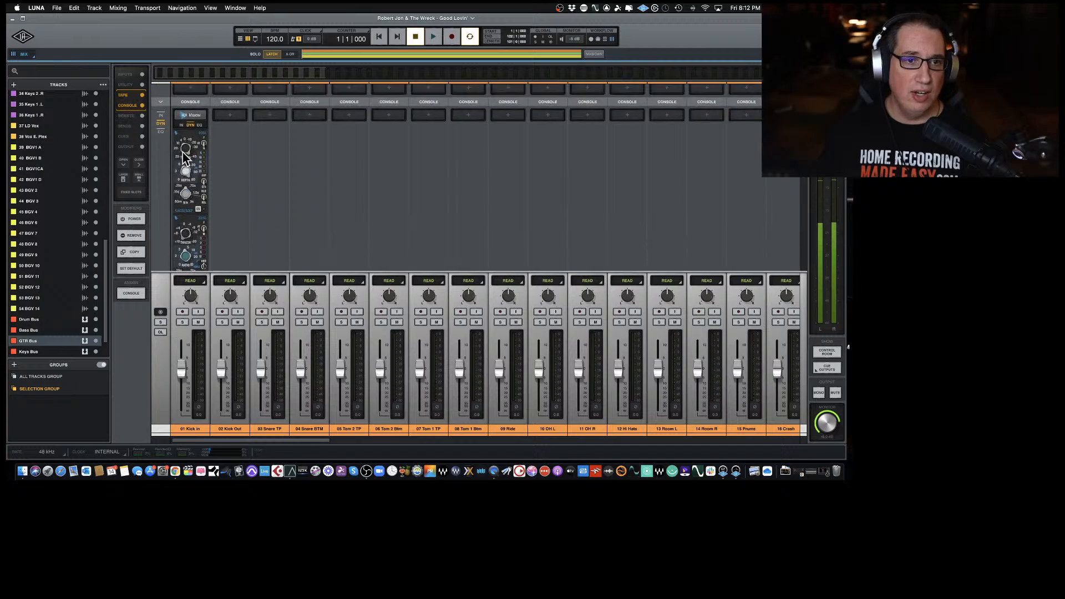
pyautogui.click(199, 126)
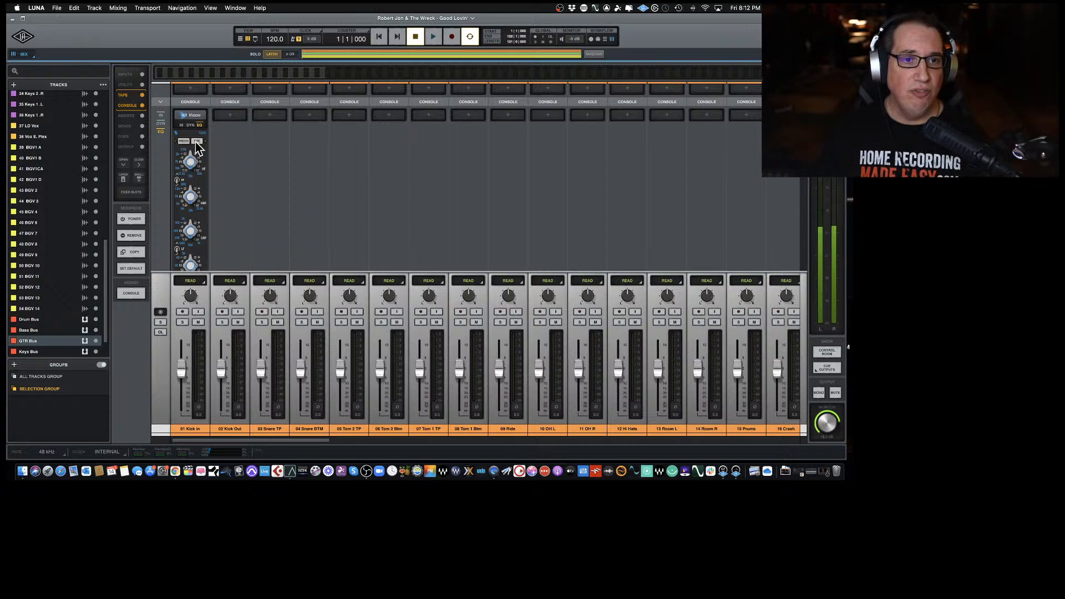
pyautogui.click(197, 142)
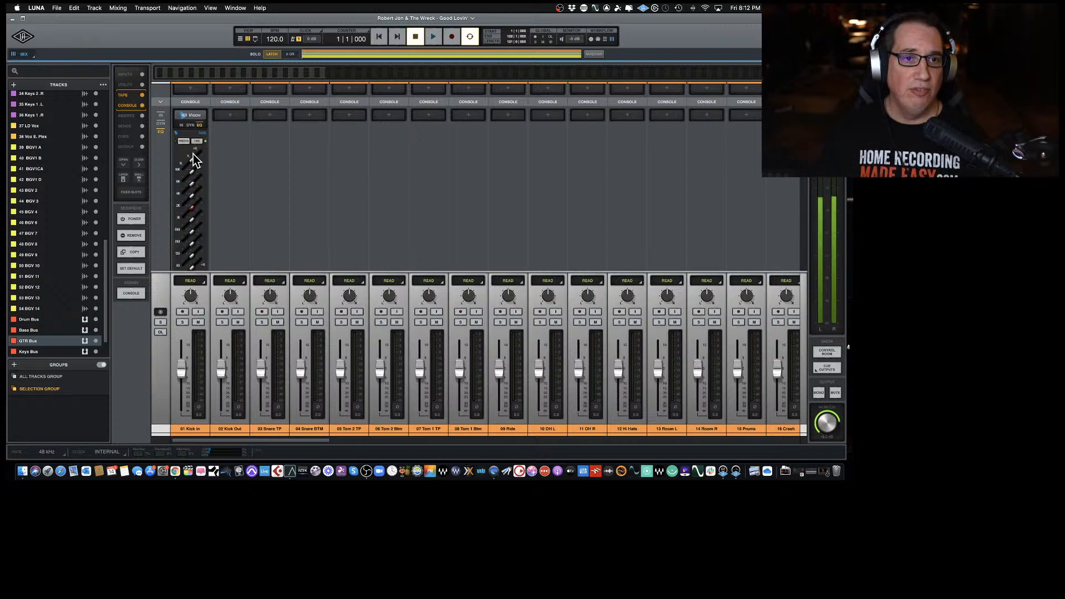
pyautogui.scroll(-3, 193, 158)
pyautogui.scroll(3, 194, 160)
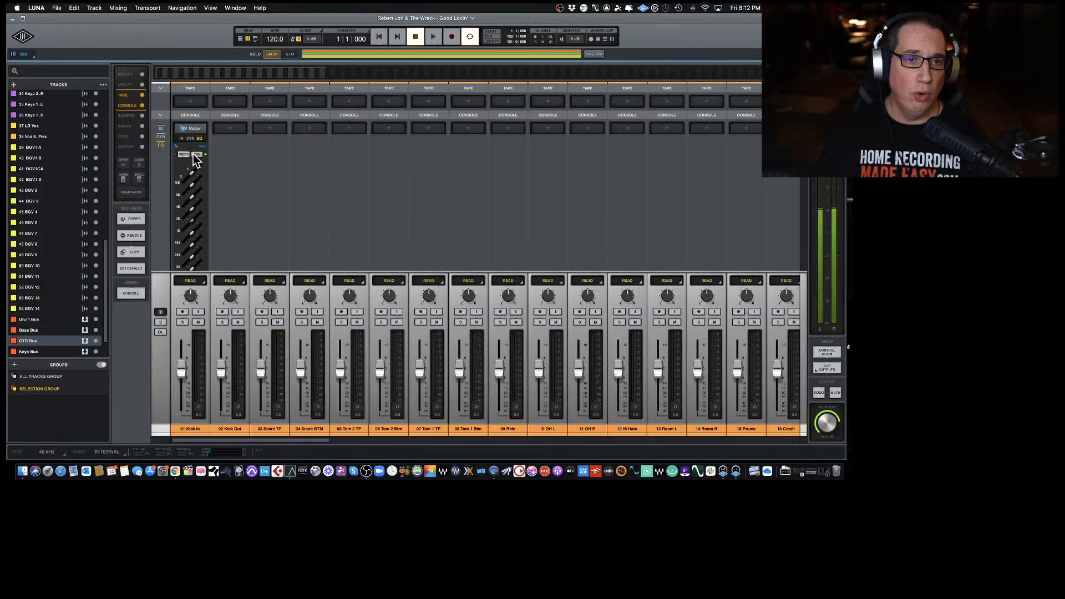
pyautogui.click(184, 156)
pyautogui.click(185, 156)
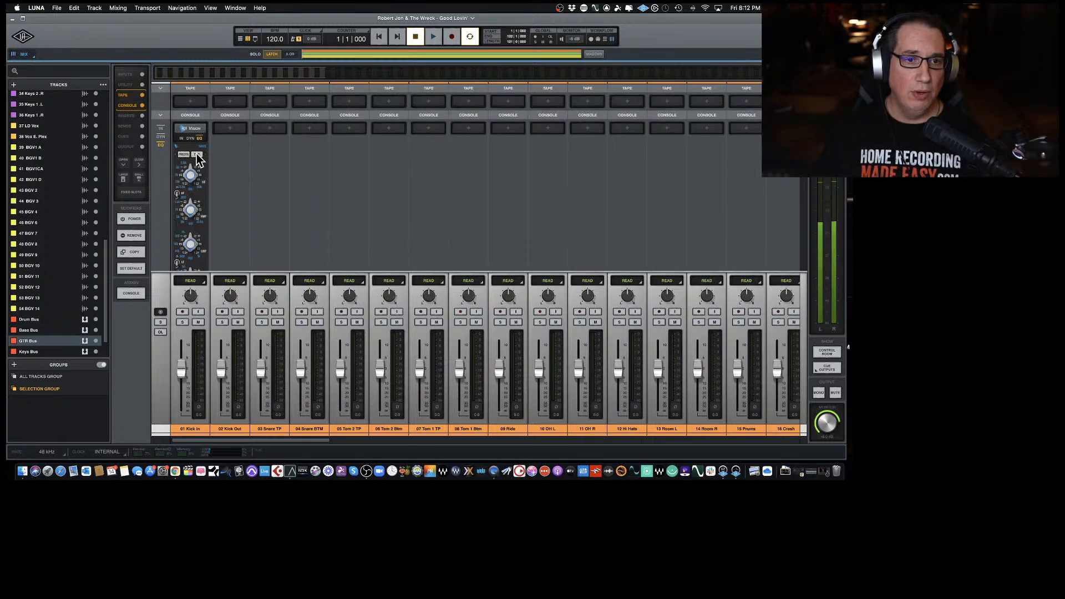
# Enlarge the mixer area above the faders so the full API Vision EQ section on track 01 Kick In fits.
pyautogui.scroll(-2, 185, 172)
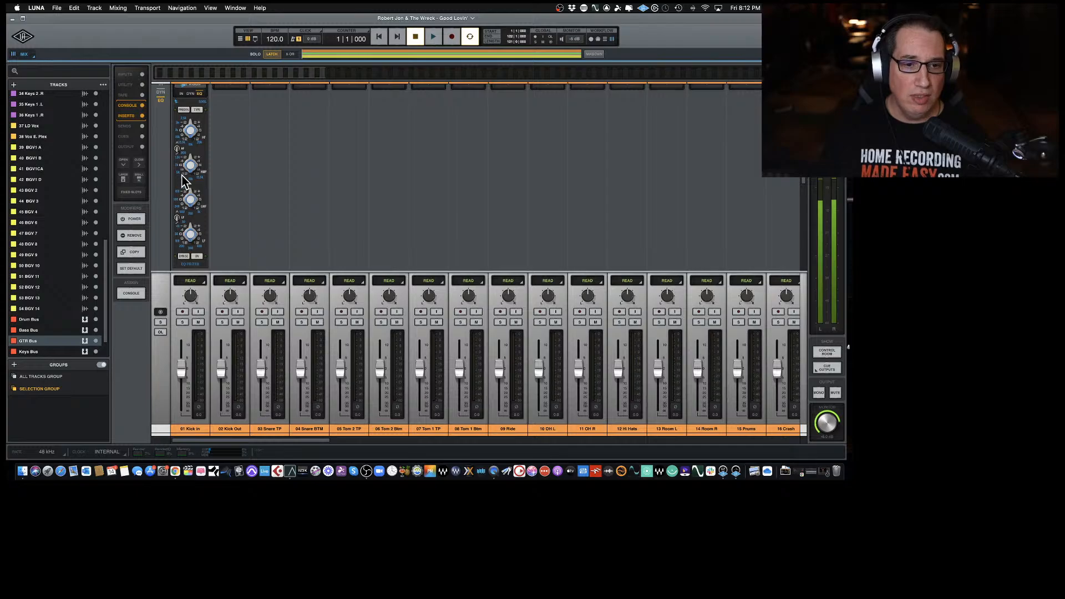
pyautogui.scroll(1, 185, 181)
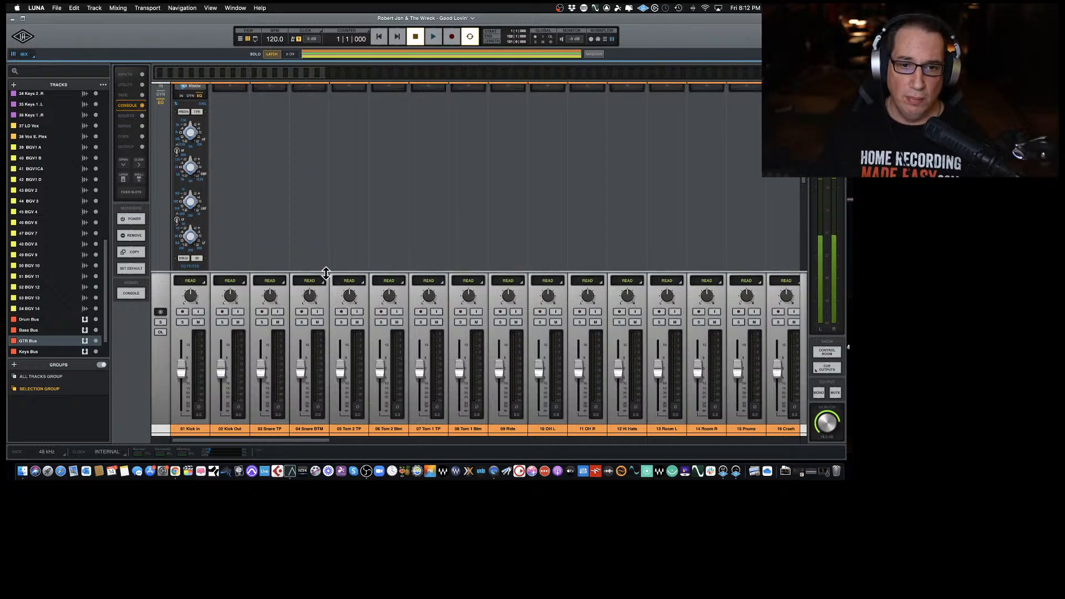
pyautogui.moveTo(326, 273); pyautogui.dragTo(324, 299)
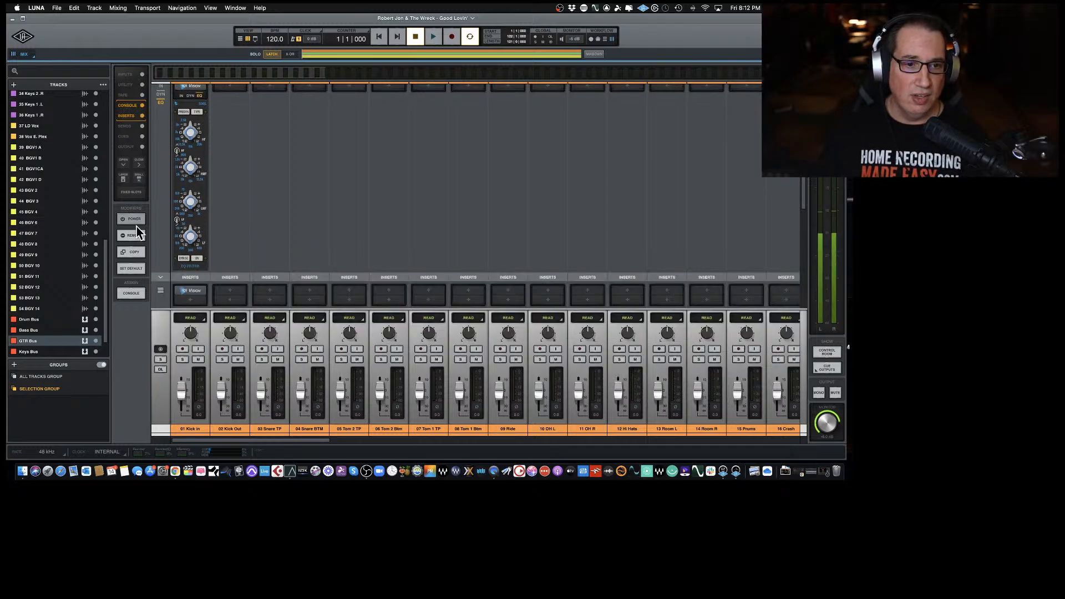
pyautogui.scroll(5, 186, 225)
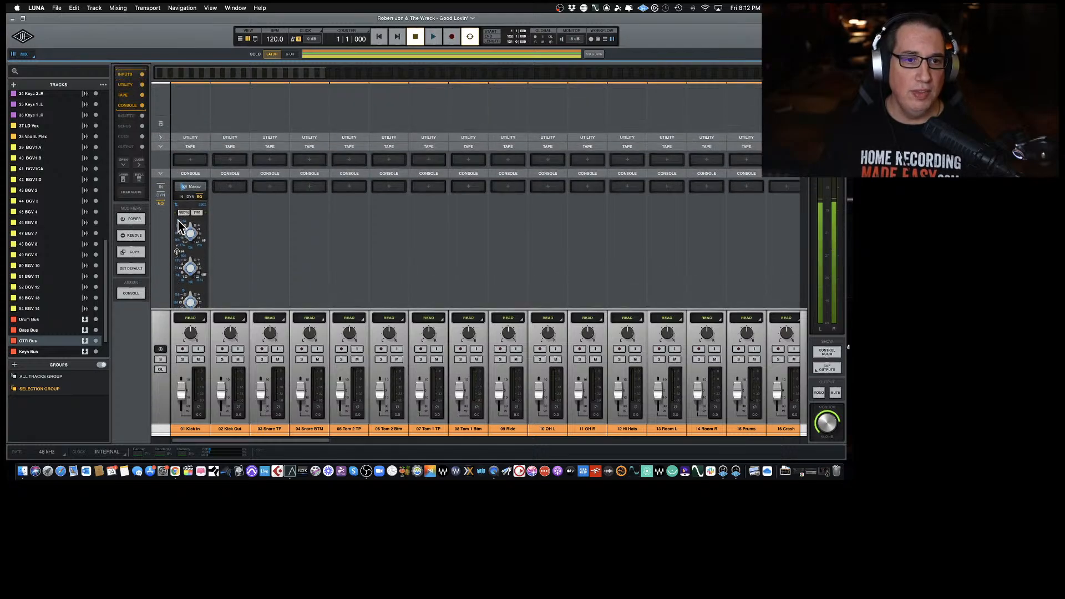
pyautogui.scroll(-4, 180, 227)
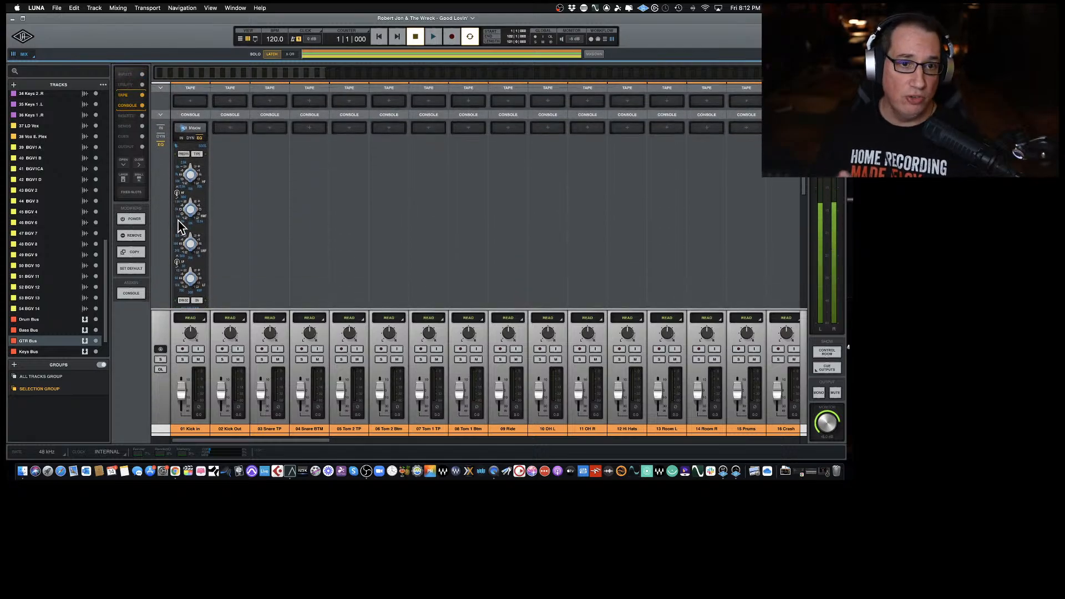
pyautogui.scroll(-3, 186, 241)
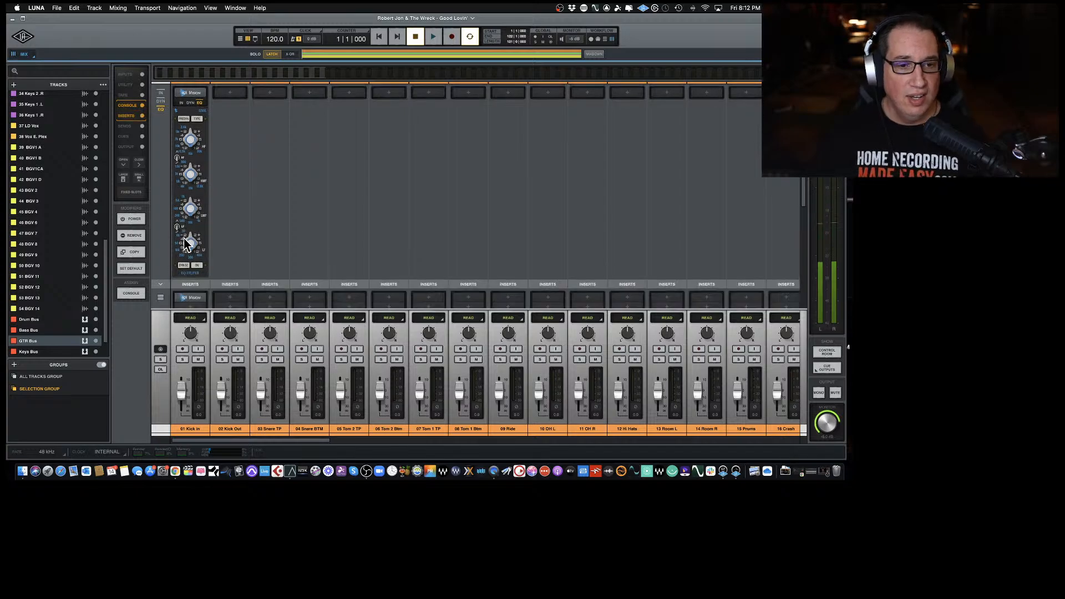
pyautogui.scroll(1, 188, 244)
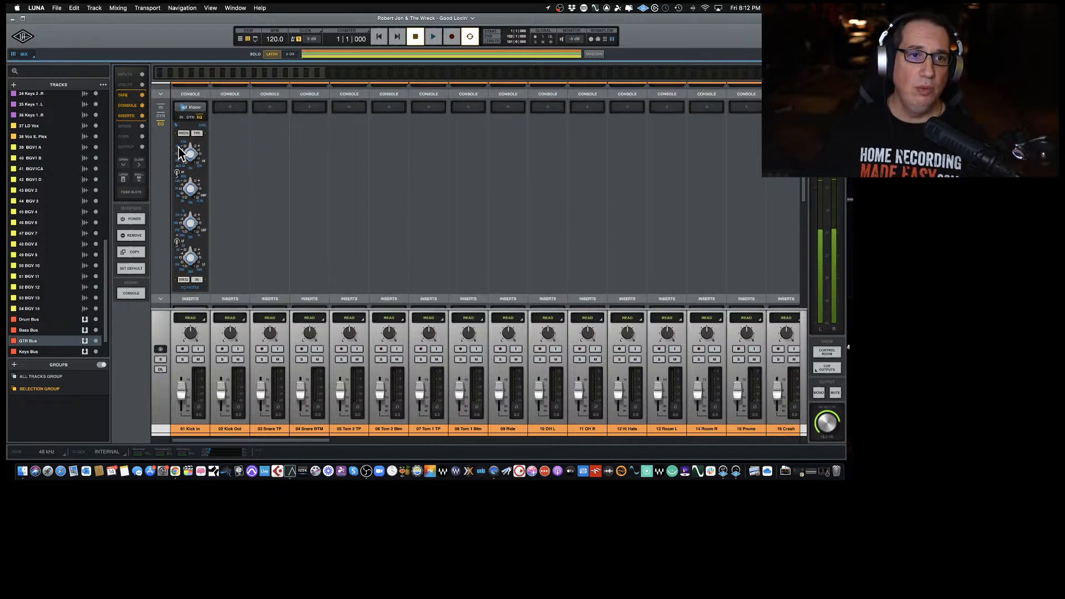
# Compare the input, dynamics and EQ views of the 01 Kick In strip with the complete API Vision strip in its console browser.
pyautogui.click(181, 117)
pyautogui.click(190, 117)
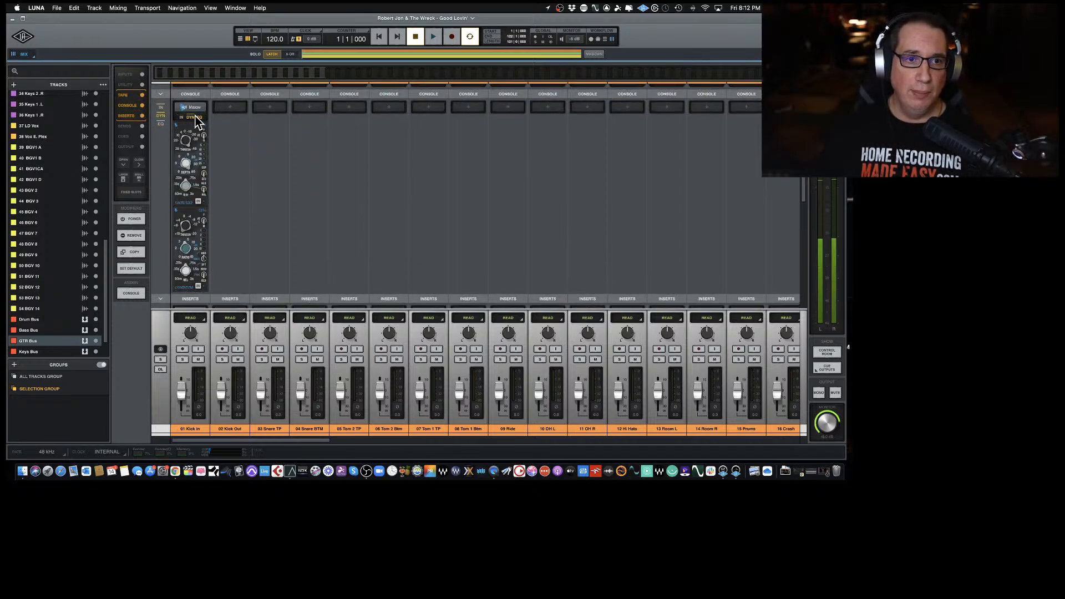
pyautogui.click(200, 117)
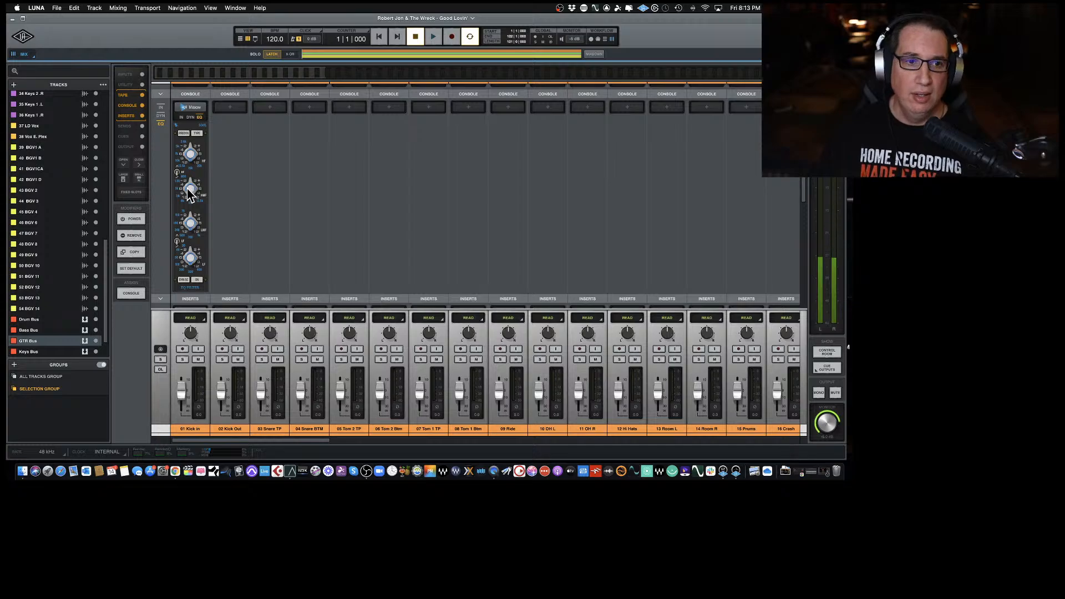
pyautogui.click(190, 107)
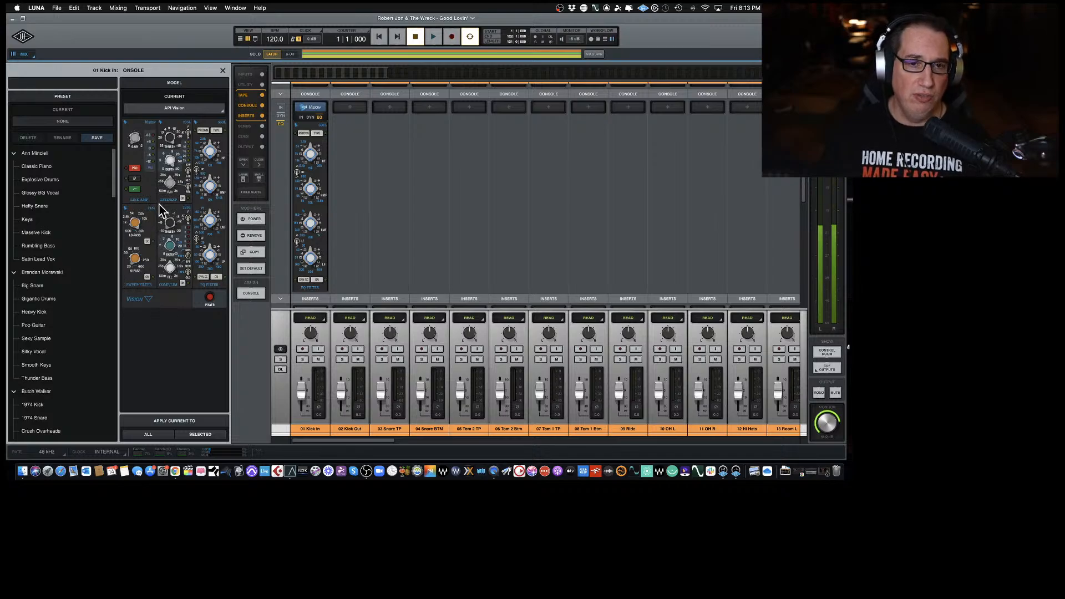
pyautogui.click(310, 117)
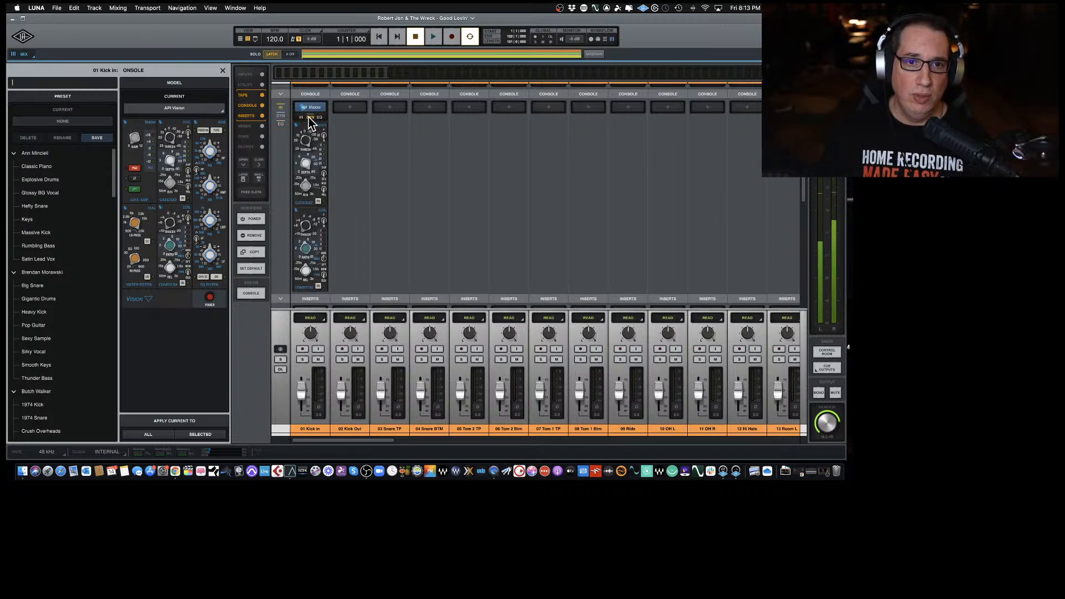
pyautogui.click(302, 118)
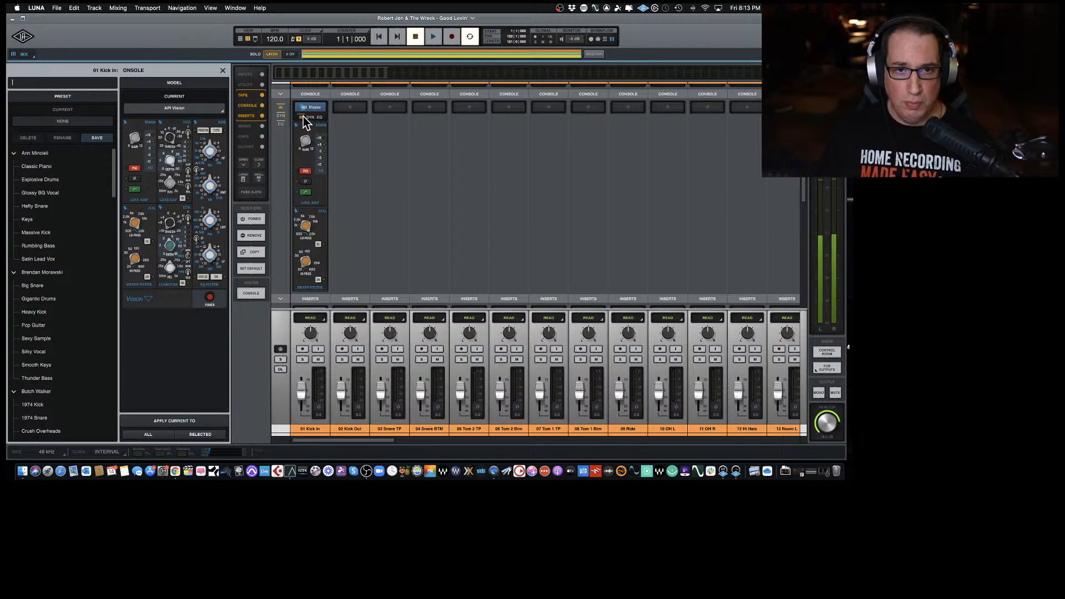
pyautogui.click(310, 118)
pyautogui.click(317, 117)
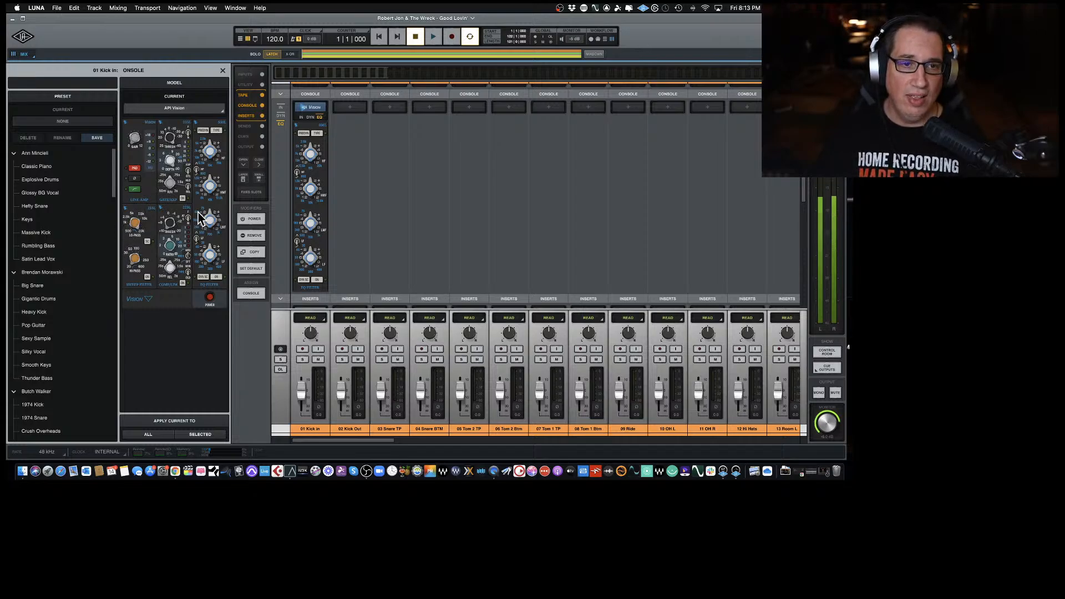
pyautogui.click(223, 73)
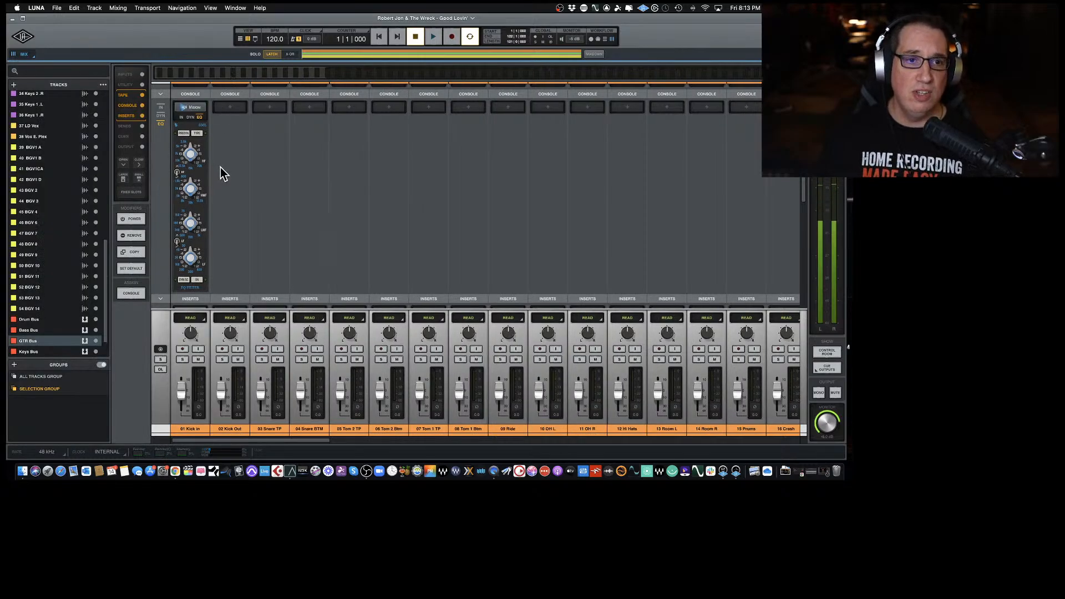
# Copy the API Vision strip from 01 Kick In to the console slots of 02 Kick Out, 03 Snare TP and 04 Snare BTM.
pyautogui.click(134, 252)
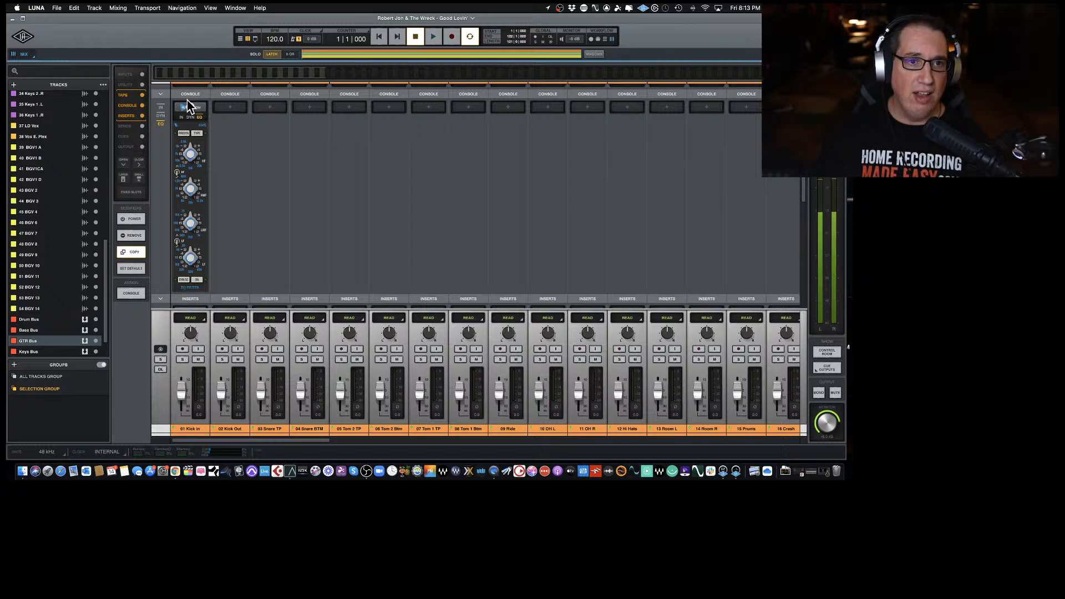
pyautogui.click(199, 110)
pyautogui.click(231, 107)
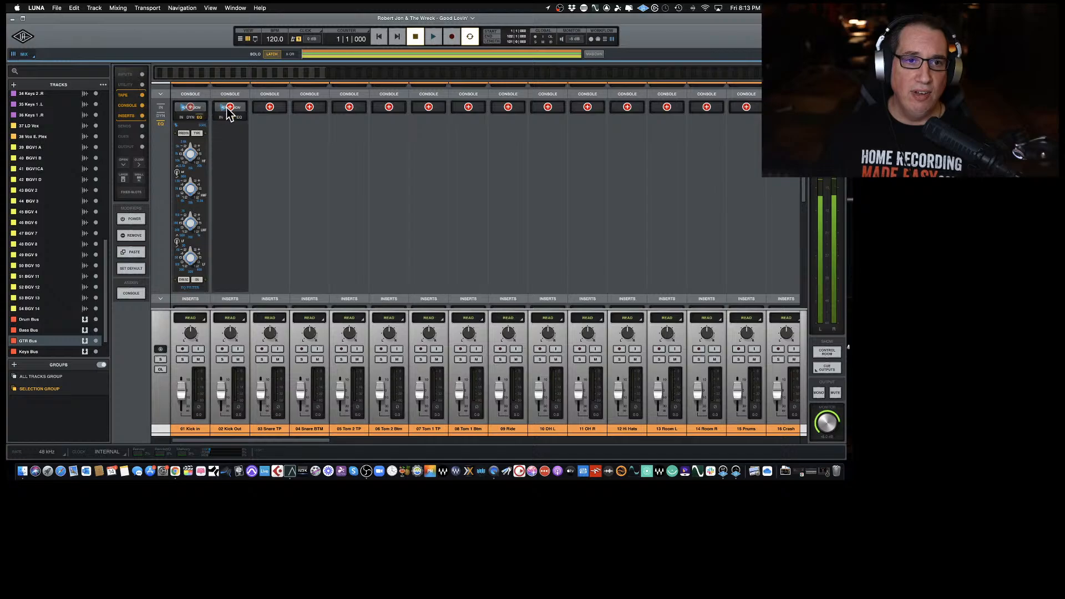
pyautogui.click(269, 108)
pyautogui.click(310, 110)
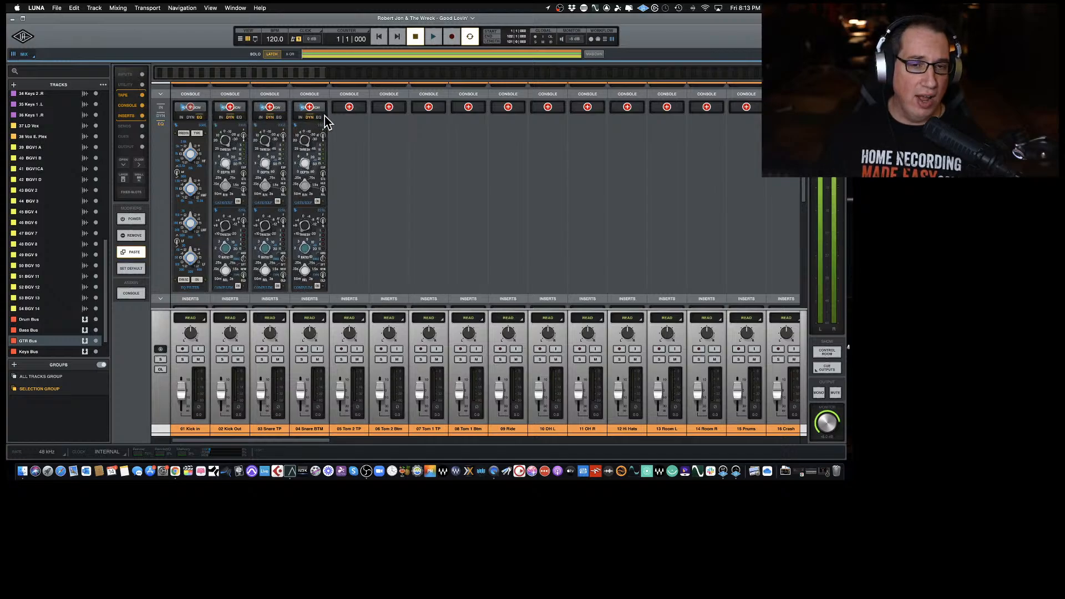
# Paste the API Vision strip into the console slots of the tom tracks 05 through 08.
pyautogui.click(349, 108)
pyautogui.click(389, 108)
pyautogui.click(429, 108)
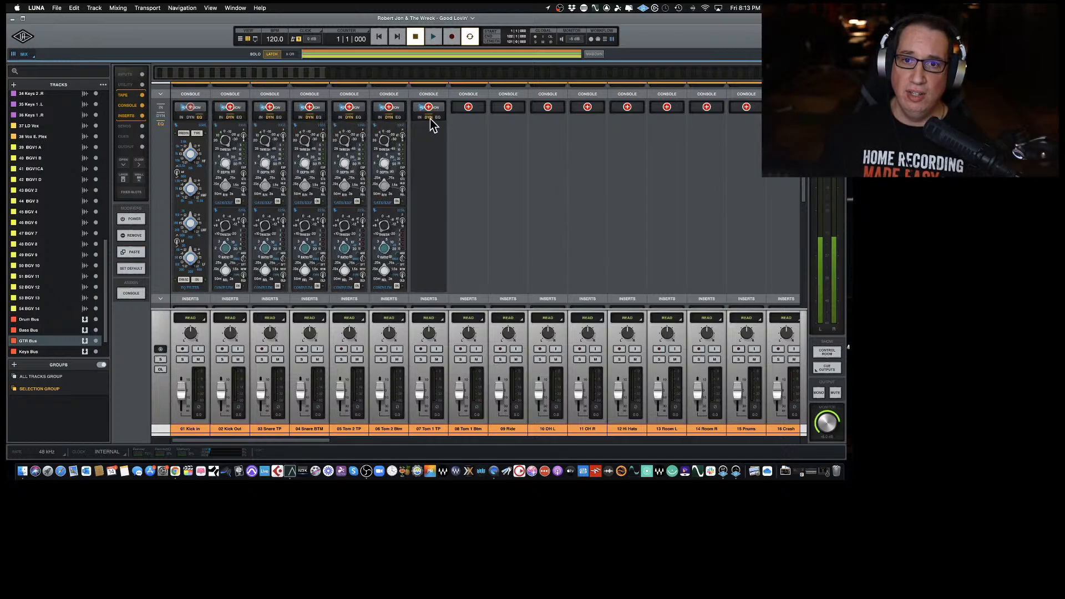
pyautogui.click(468, 109)
# Paste the API Vision strip into the console slots of tracks 09 Ride through 15 and end the paste mode.
pyautogui.click(508, 108)
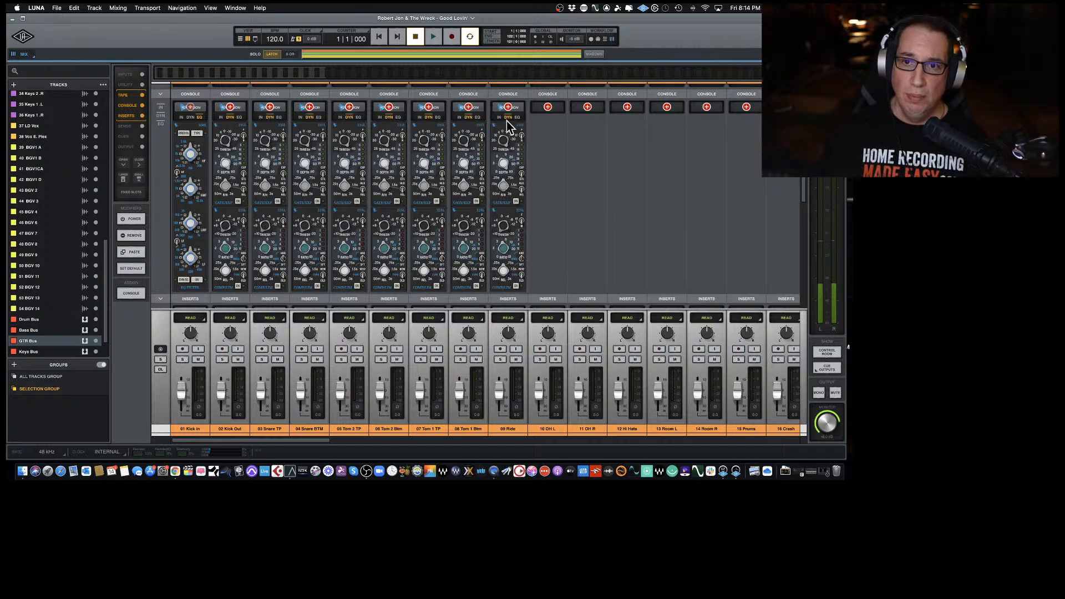
pyautogui.click(548, 107)
pyautogui.click(588, 107)
pyautogui.click(626, 129)
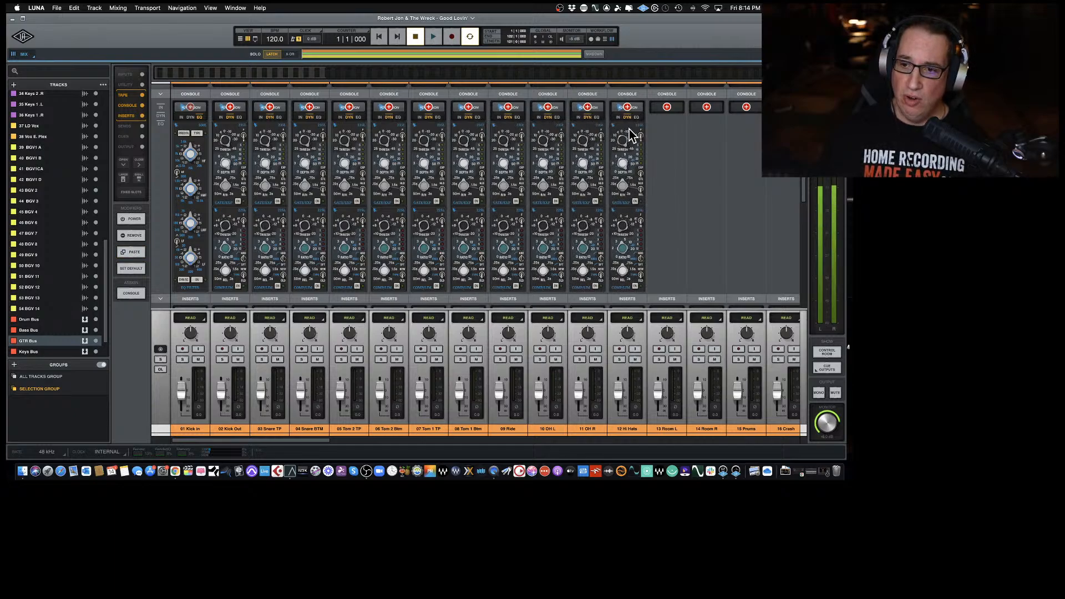
pyautogui.click(662, 131)
pyautogui.click(700, 135)
pyautogui.click(739, 135)
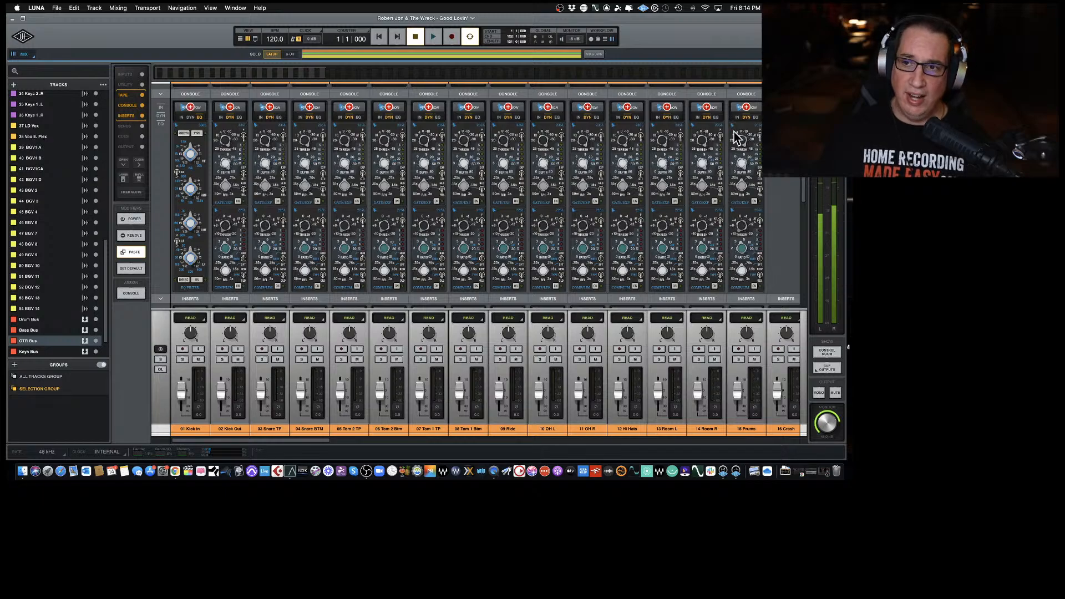
pyautogui.click(130, 252)
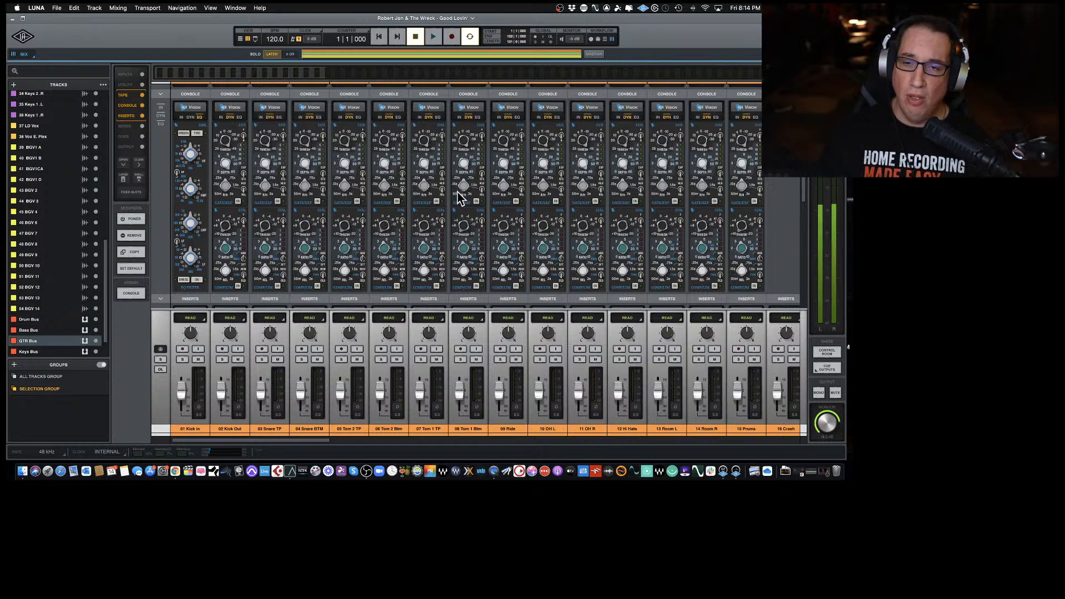
# Copy the API Vision strip from track 15 to the console slots of tracks 16 Crash through 20 Cowbell.
pyautogui.hscroll(10, 460, 197)
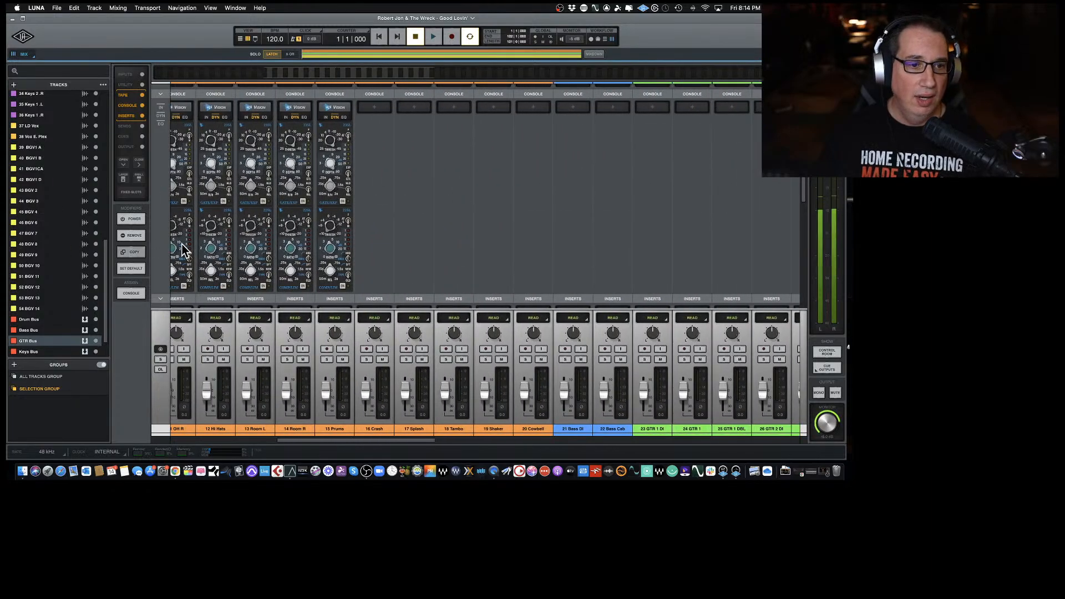
pyautogui.click(138, 255)
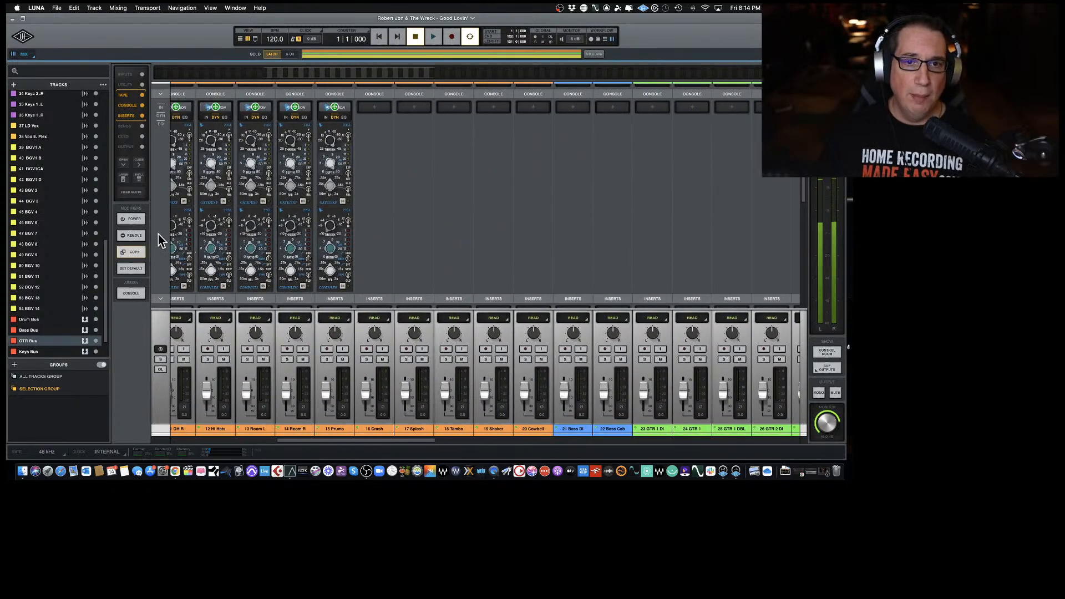
pyautogui.click(335, 107)
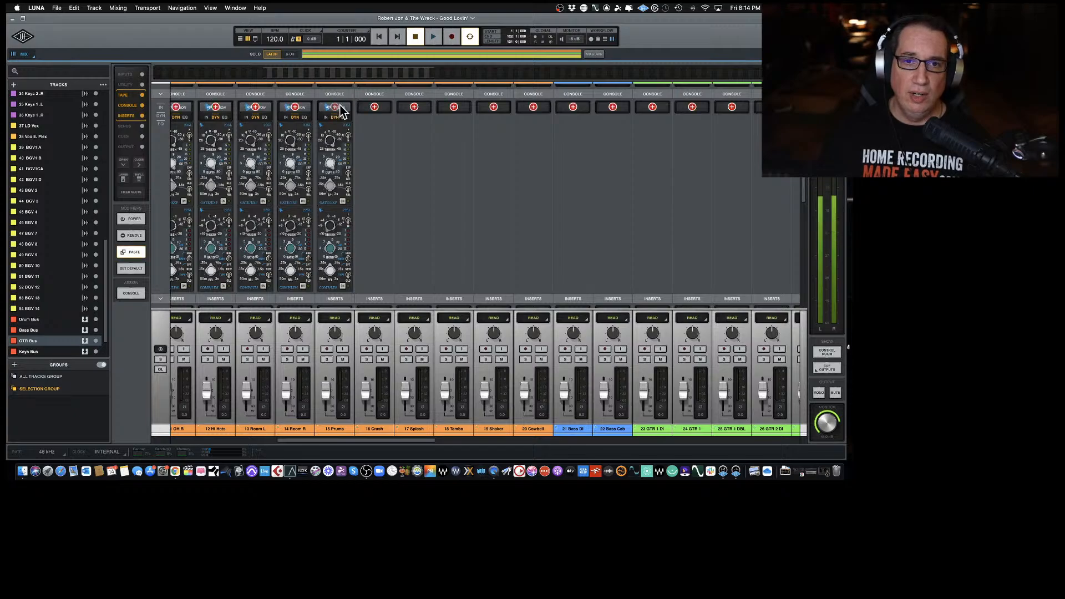
pyautogui.click(375, 107)
pyautogui.click(415, 107)
pyautogui.click(454, 107)
pyautogui.click(494, 107)
pyautogui.click(533, 107)
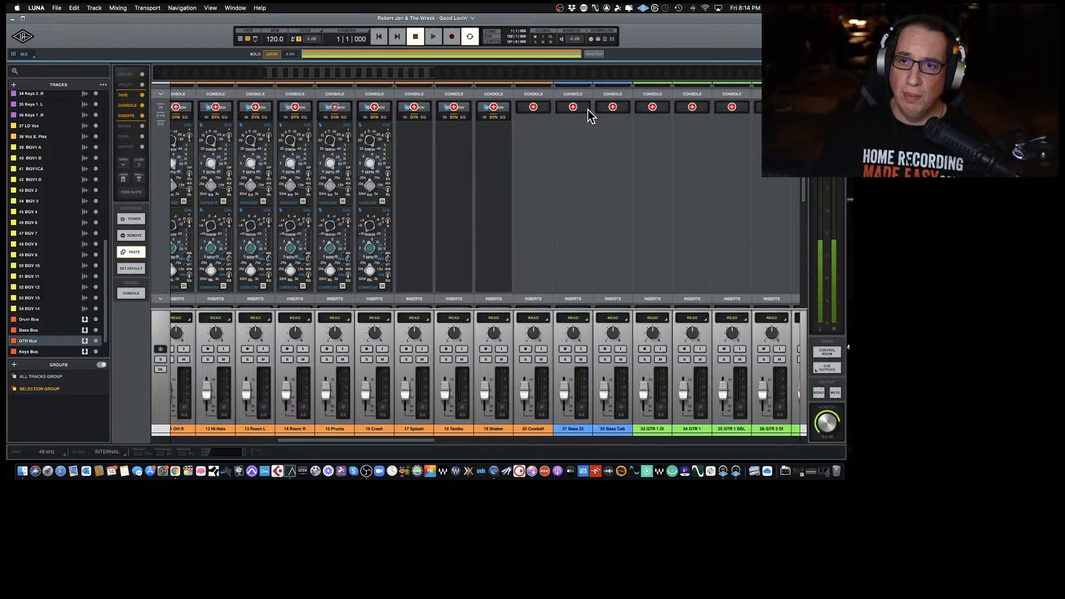
# Paste the API Vision strip into the console slots of tracks 21 Bass DI through 26 GTR 2 DI.
pyautogui.click(573, 107)
pyautogui.click(613, 107)
pyautogui.click(653, 107)
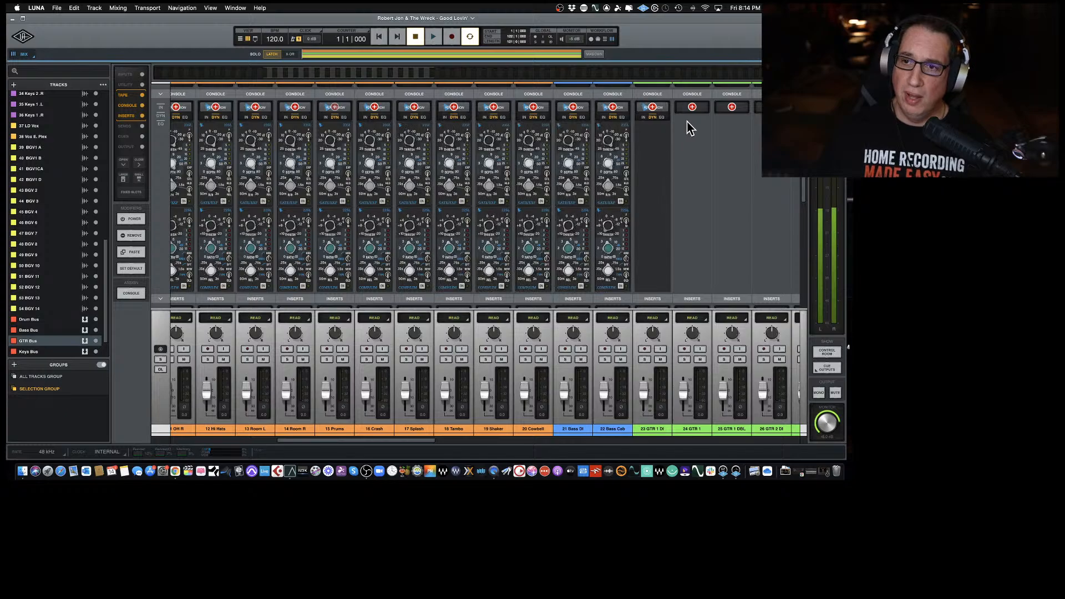
pyautogui.click(693, 107)
pyautogui.click(732, 108)
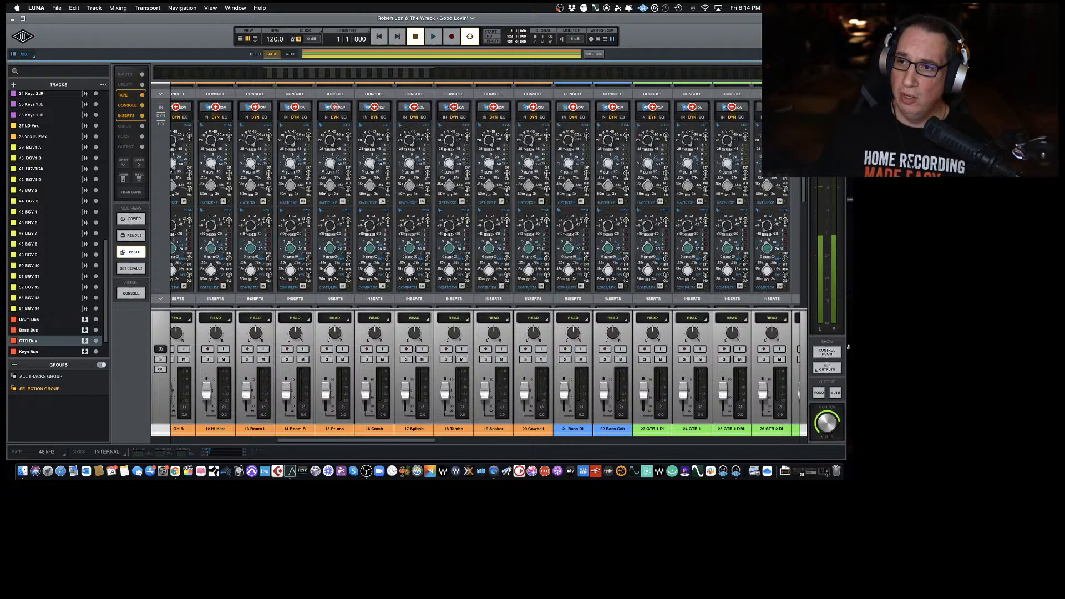
# Paste the API Vision strip into the console slots of the remaining guitar tracks, from 27 GTR 2 through the last GTR2 Back Harmony track.
pyautogui.hscroll(5, 661, 143)
pyautogui.hscroll(5, 662, 143)
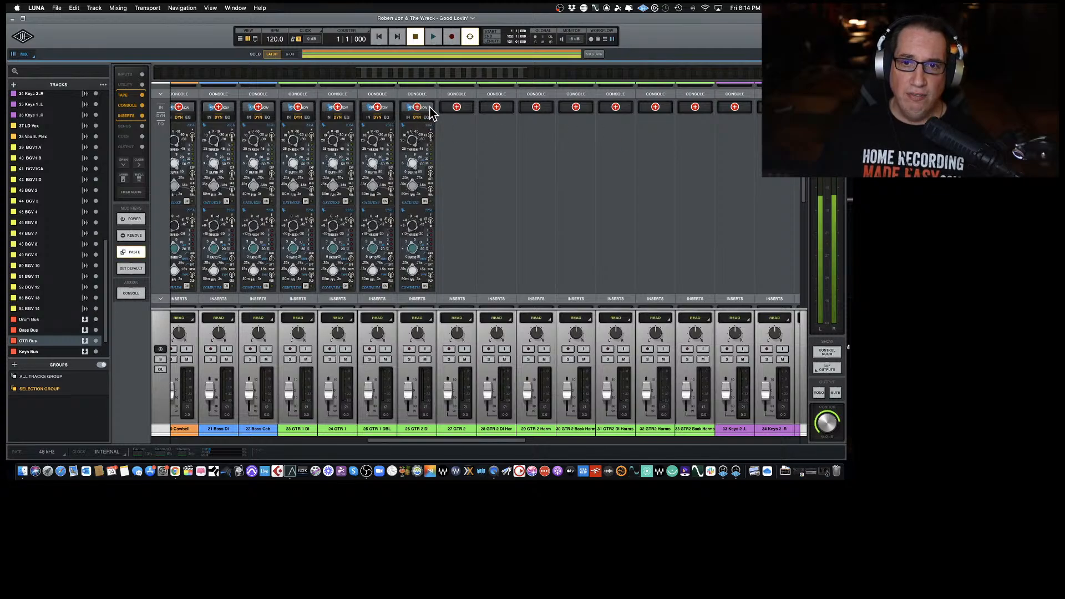
pyautogui.click(453, 121)
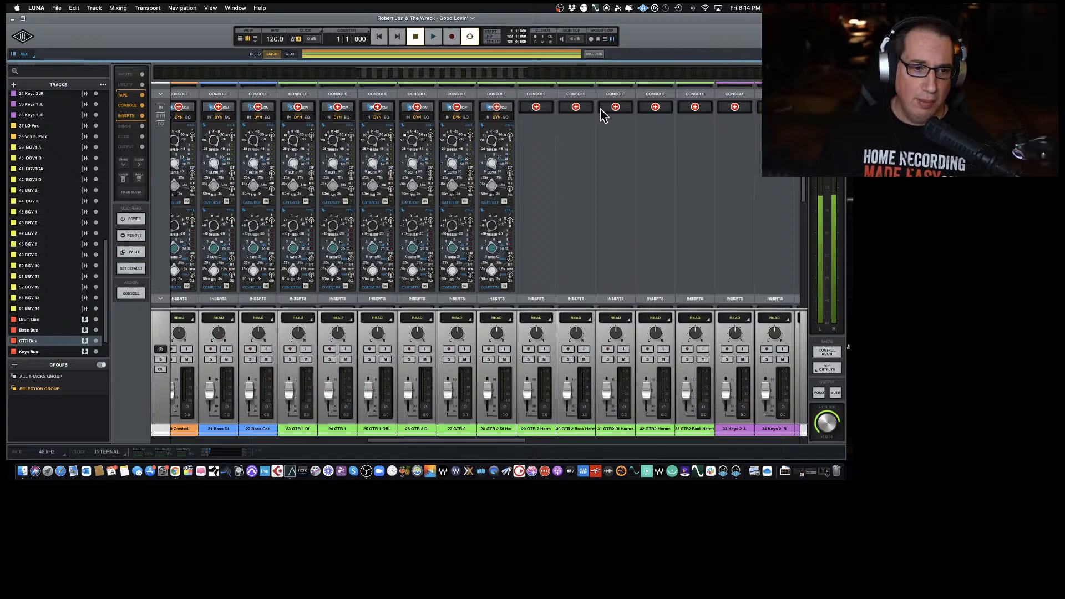
pyautogui.click(696, 115)
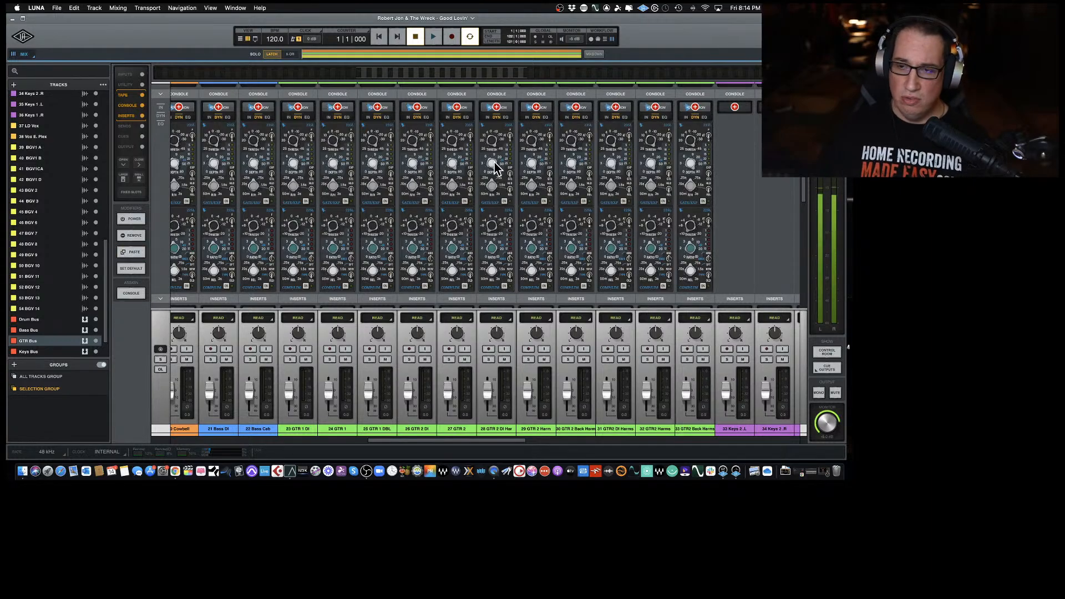
# Paste the API Vision strip into the console slots of the four Keys 2 and Keys 1 left and right tracks.
pyautogui.hscroll(5, 495, 167)
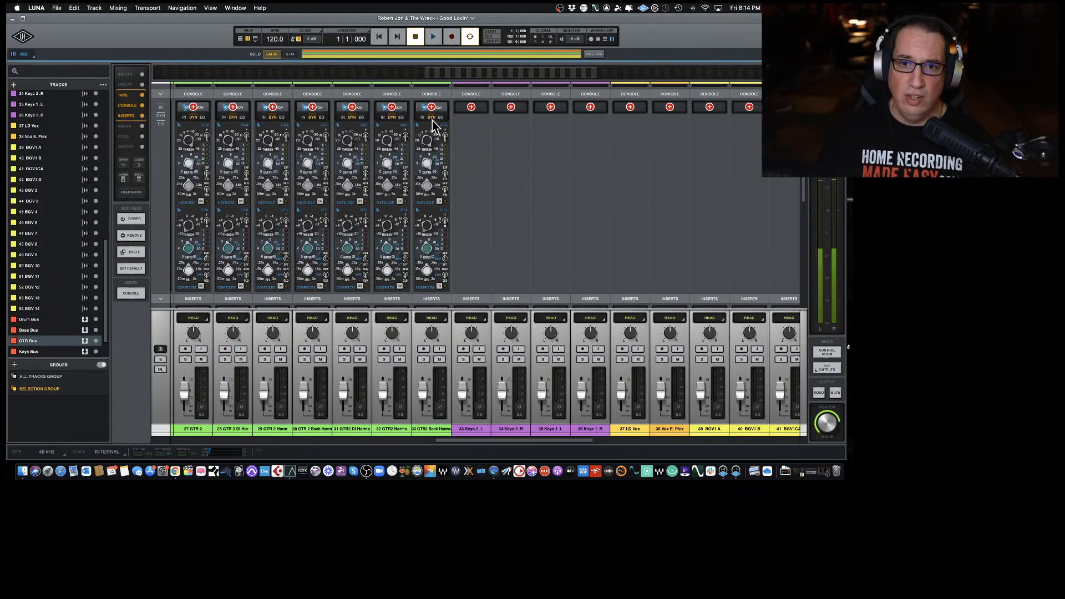
pyautogui.click(505, 108)
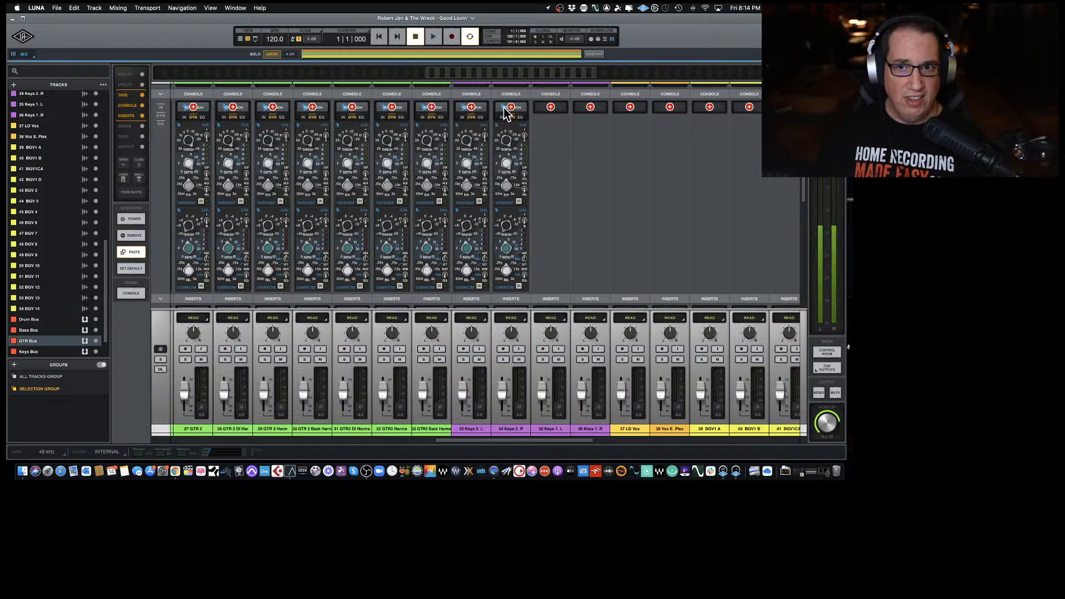
pyautogui.click(591, 112)
# Paste the API Vision strip into the console slots of 37 LD Vox, 38 Vox E. Plex, 39 BGV1 A and 40 BGV1 B.
pyautogui.hscroll(5, 588, 117)
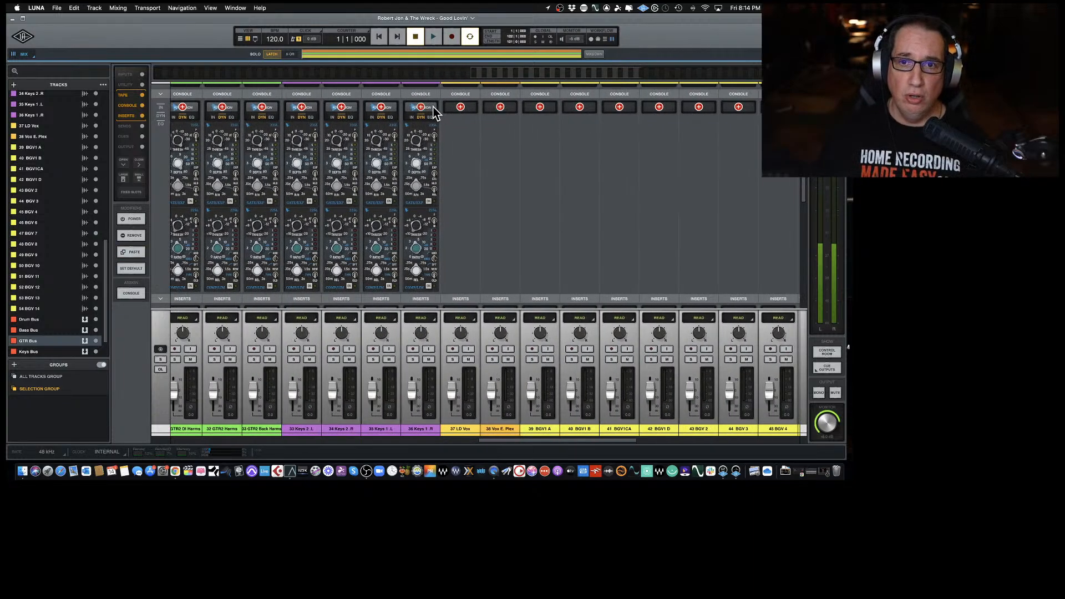
pyautogui.click(499, 109)
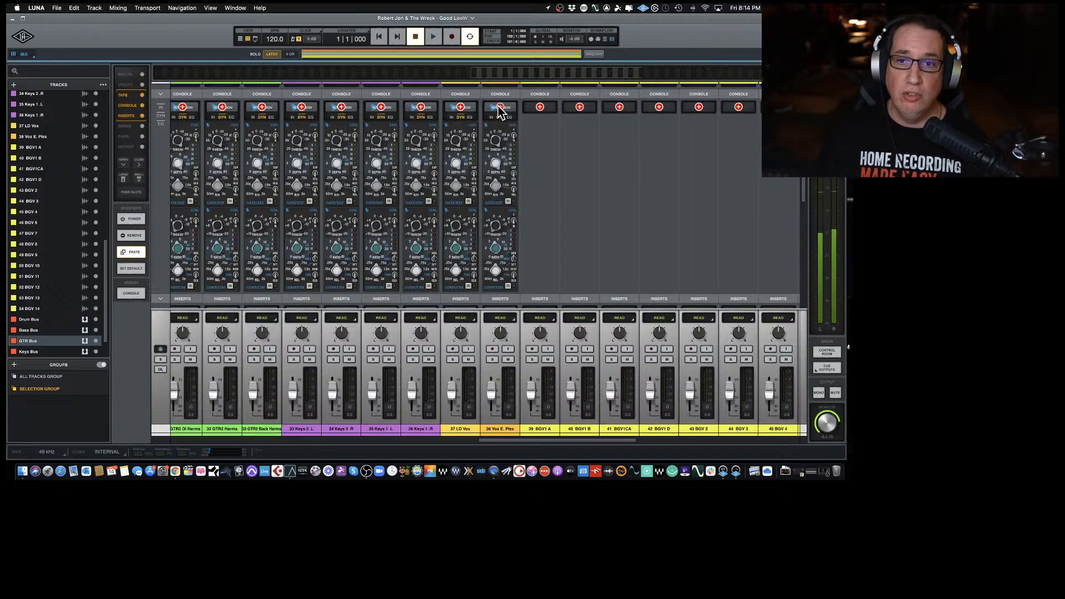
pyautogui.click(582, 110)
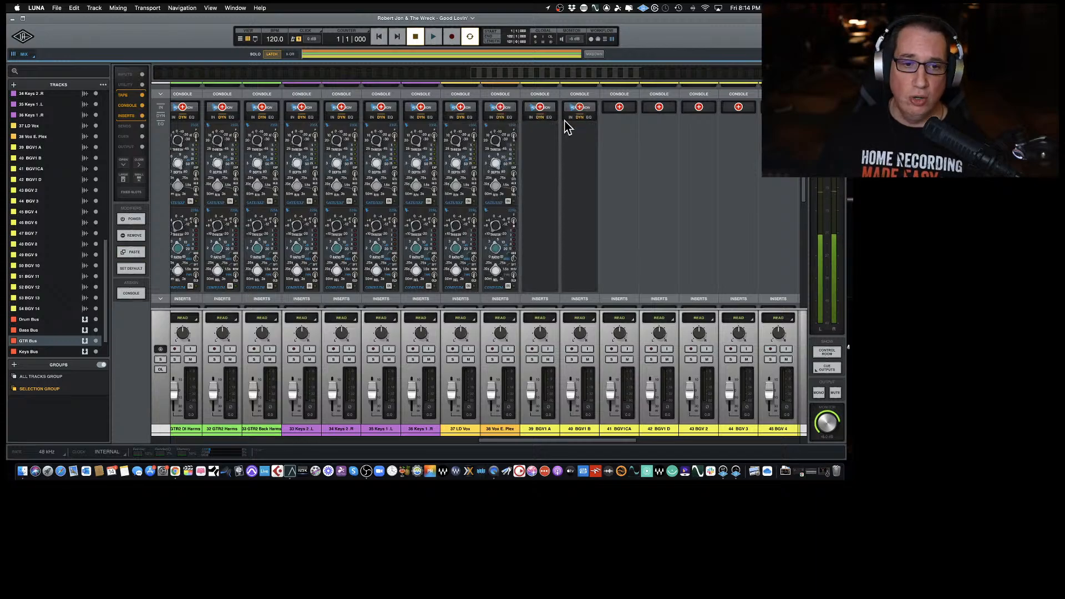
# Paste the API Vision strip into the console slots of tracks 41 BGV1CA through 54 BGV 14 and end the paste mode.
pyautogui.hscroll(2, 531, 141)
pyautogui.hscroll(3, 531, 142)
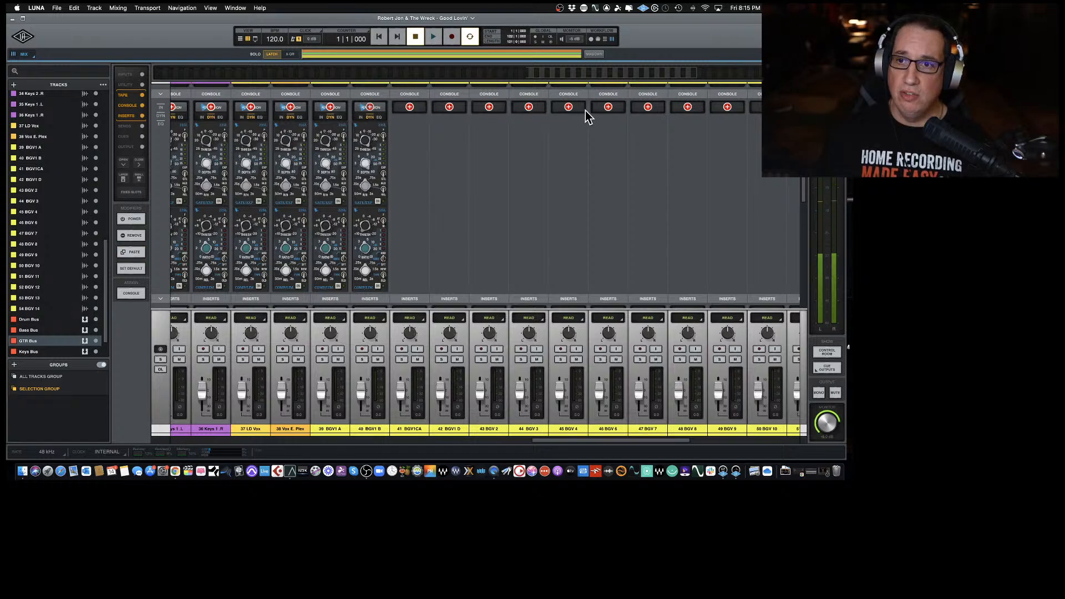
pyautogui.click(653, 111)
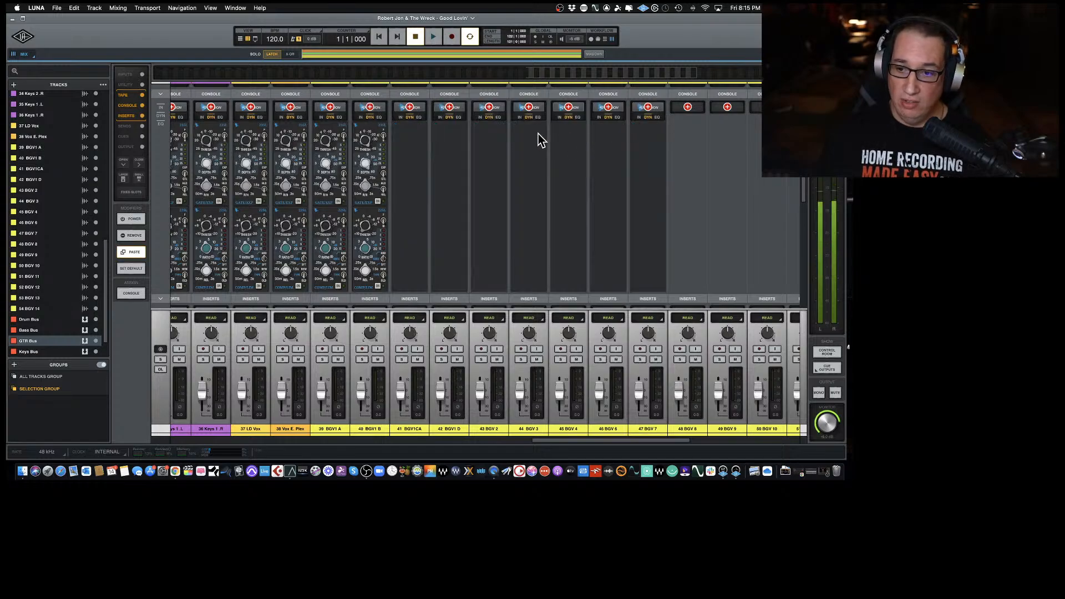
pyautogui.hscroll(5, 527, 138)
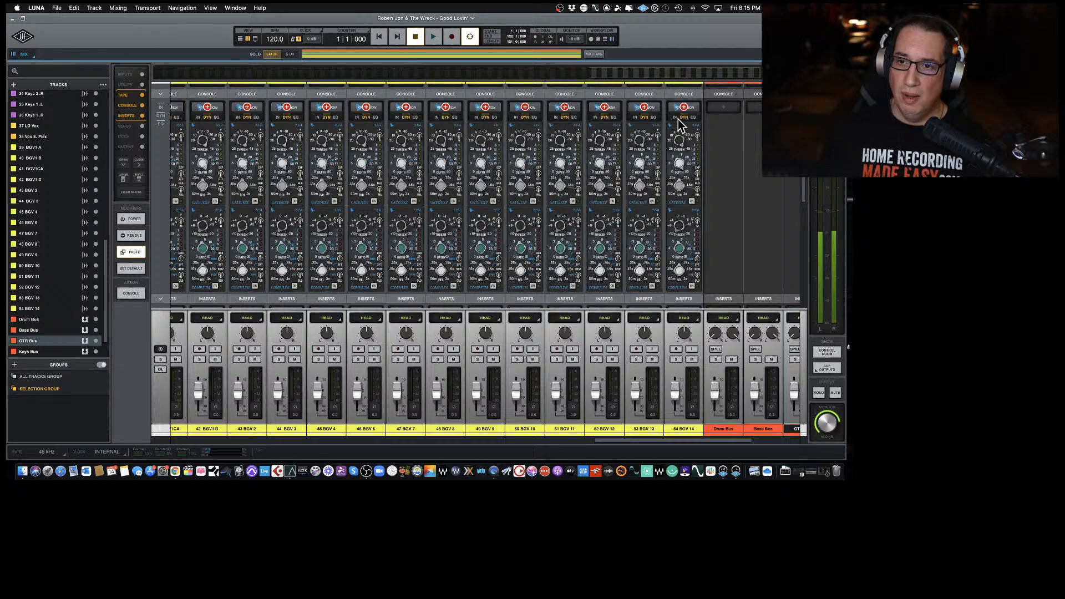
pyautogui.hscroll(2, 460, 143)
pyautogui.hscroll(3, 460, 143)
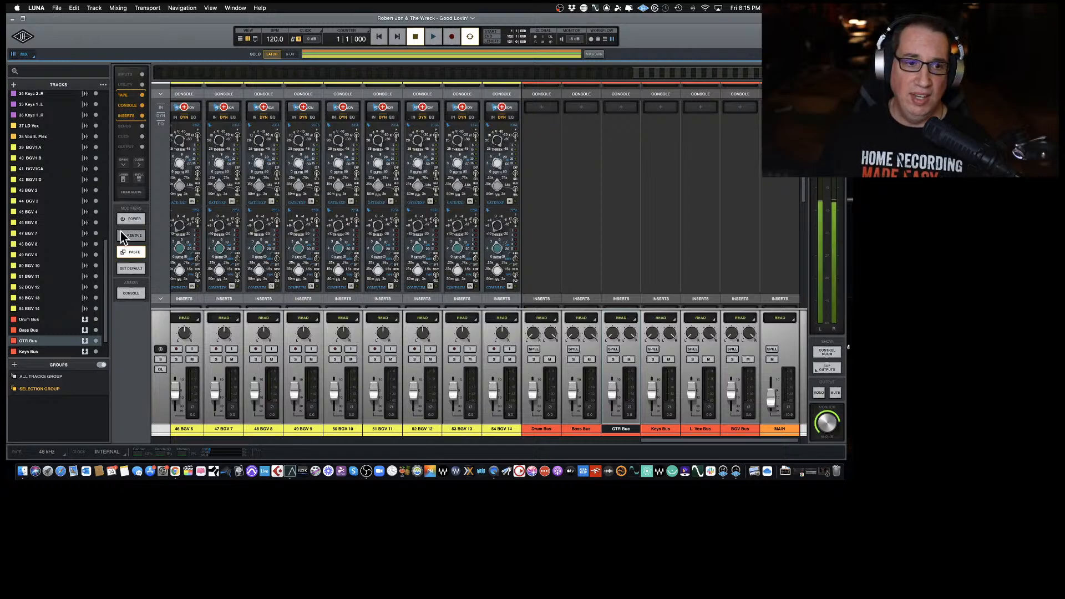
pyautogui.click(127, 253)
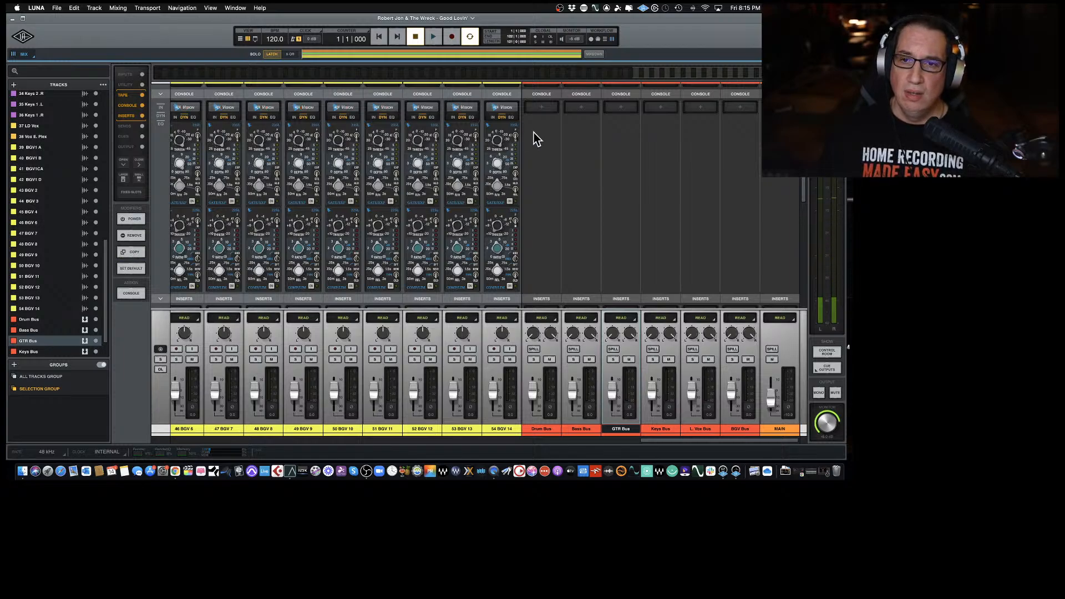
# Check the bus compressor choices for the Drum Bus and display the EQ section of the API Vision strip on 54 BGV 14.
pyautogui.click(543, 107)
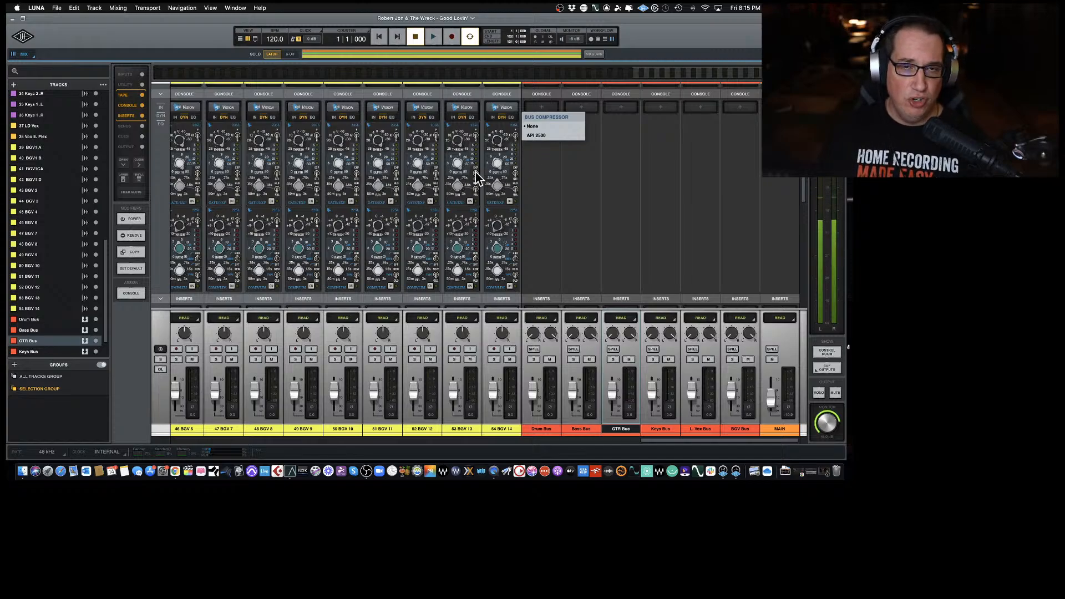
pyautogui.click(529, 196)
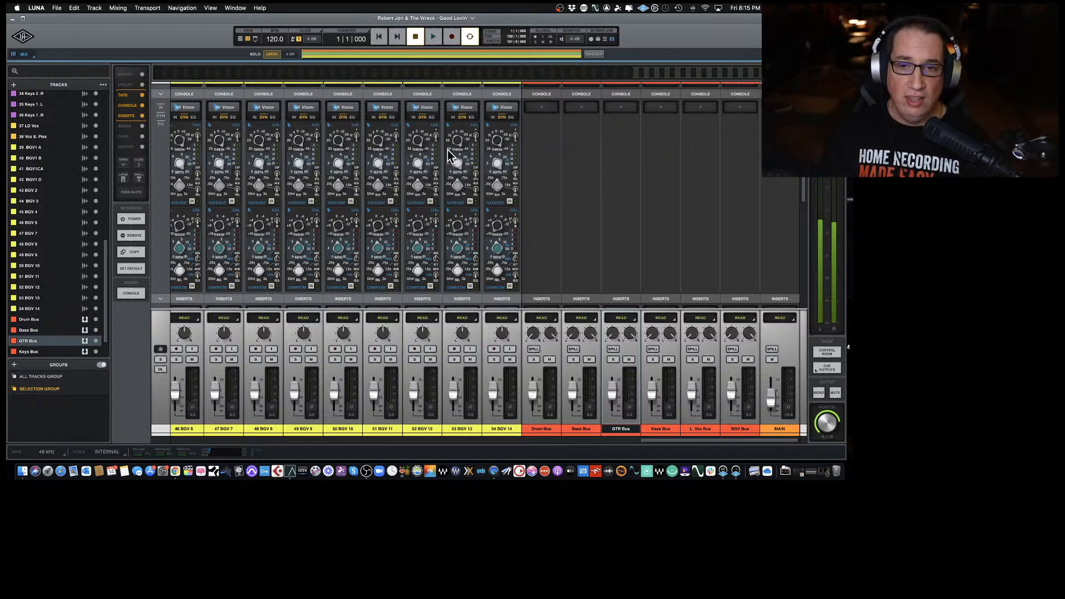
pyautogui.click(494, 118)
pyautogui.click(502, 118)
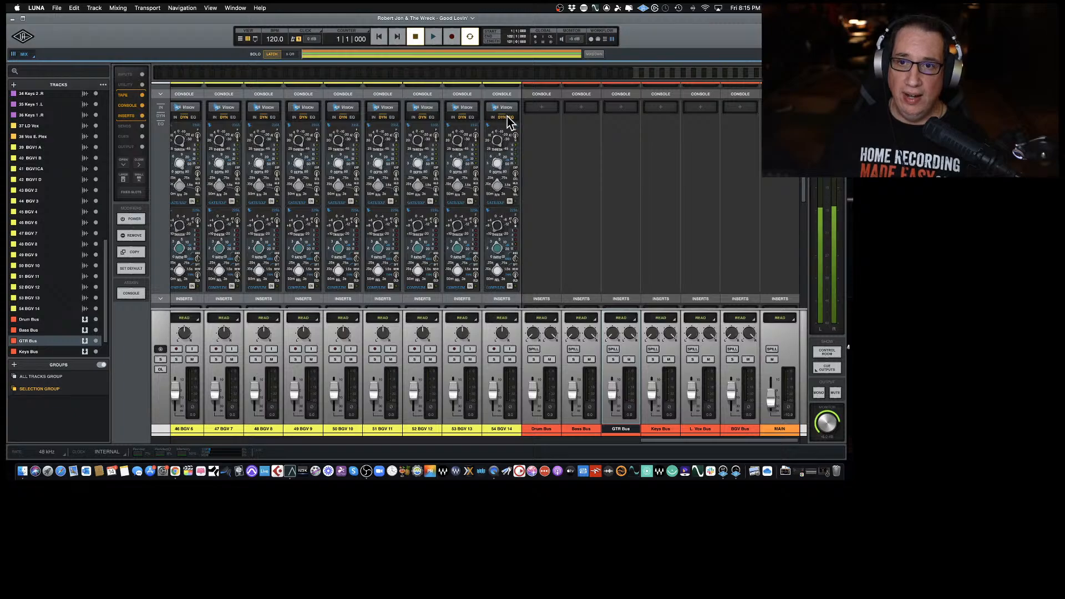
pyautogui.click(511, 117)
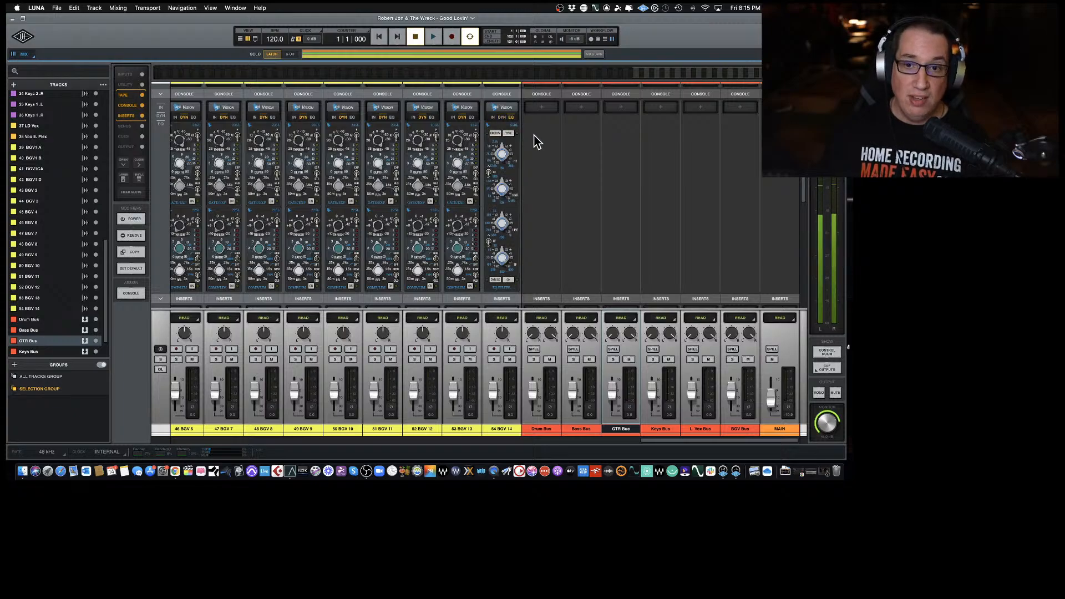
# Load the API 2500 bus compressor into the console slots of the Drum Bus and MAIN, and close the console browser.
pyautogui.scroll(5, 535, 141)
pyautogui.scroll(-2, 535, 140)
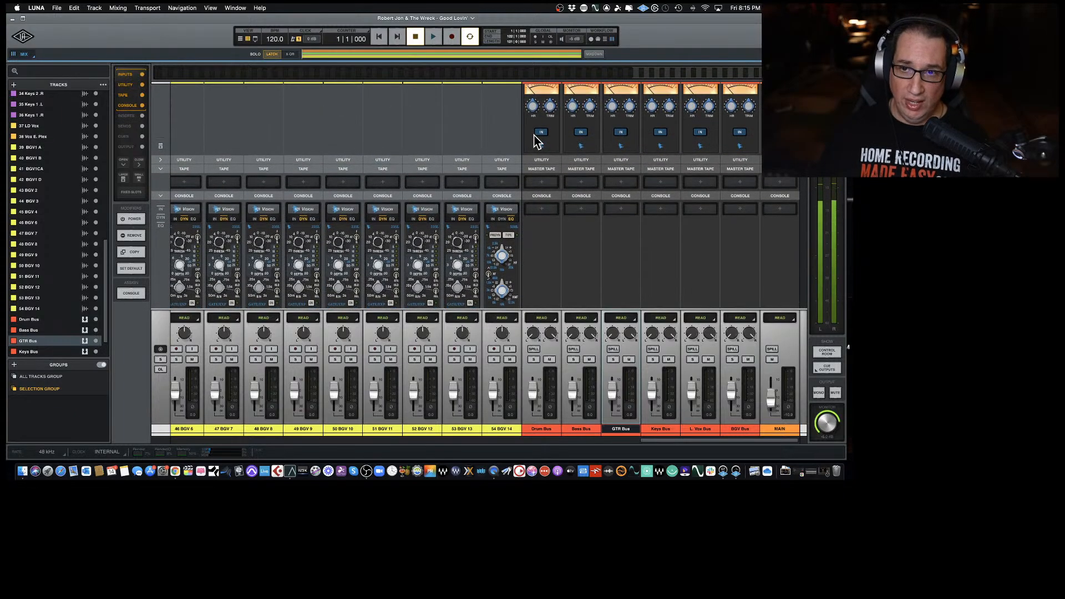
pyautogui.scroll(-5, 535, 140)
pyautogui.click(542, 125)
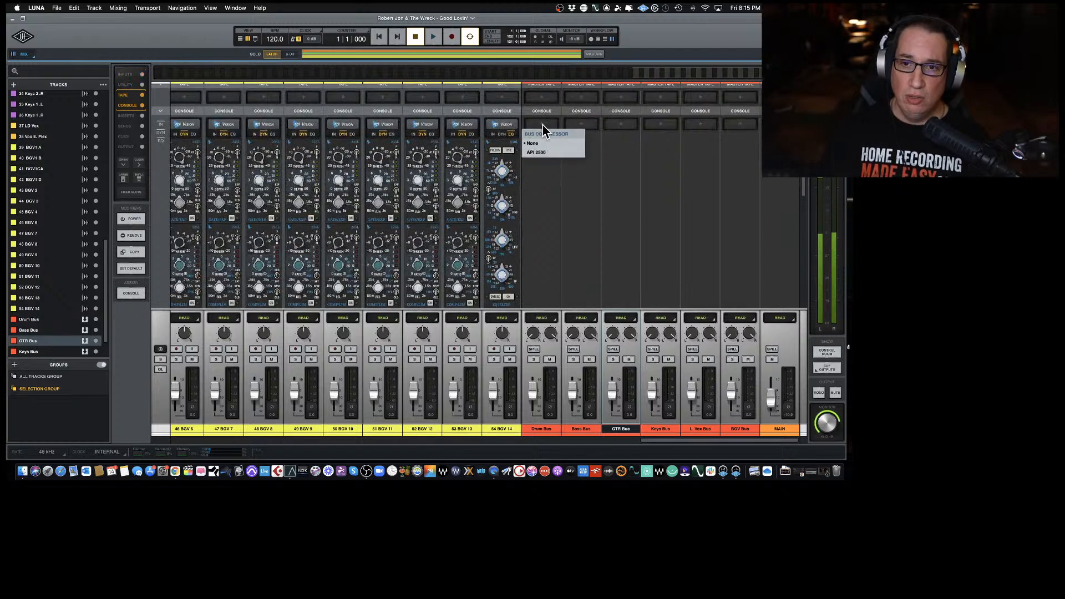
pyautogui.click(542, 154)
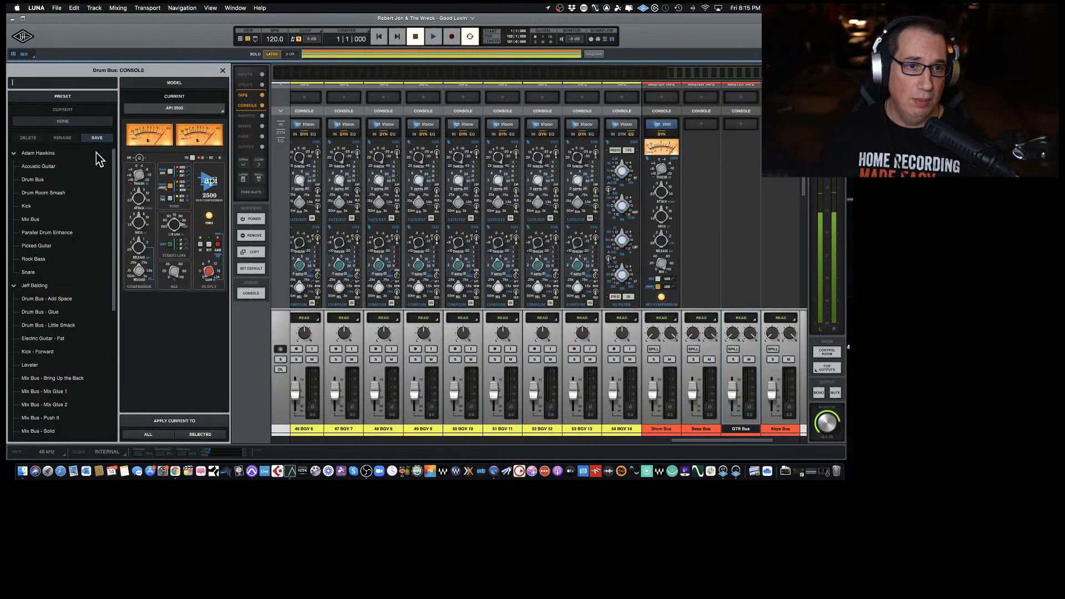
pyautogui.click(223, 70)
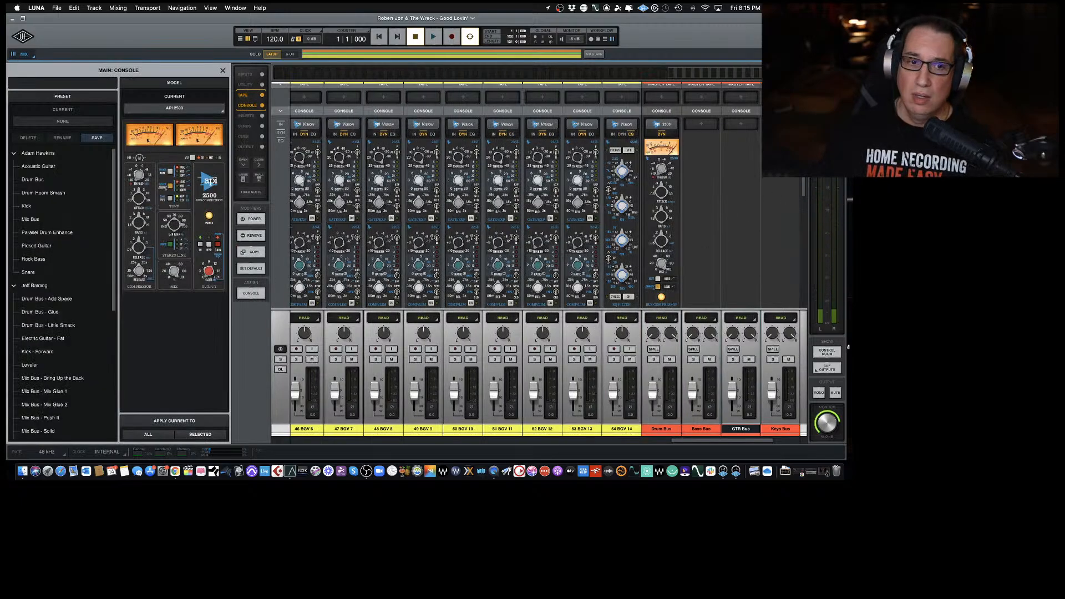
pyautogui.hscroll(3, 734, 185)
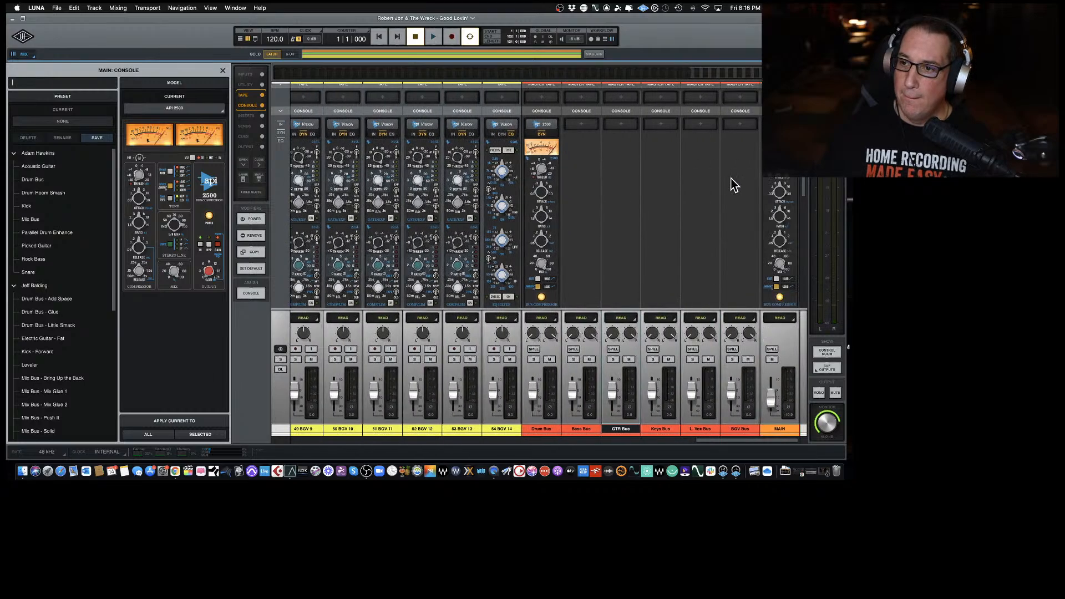
pyautogui.click(222, 71)
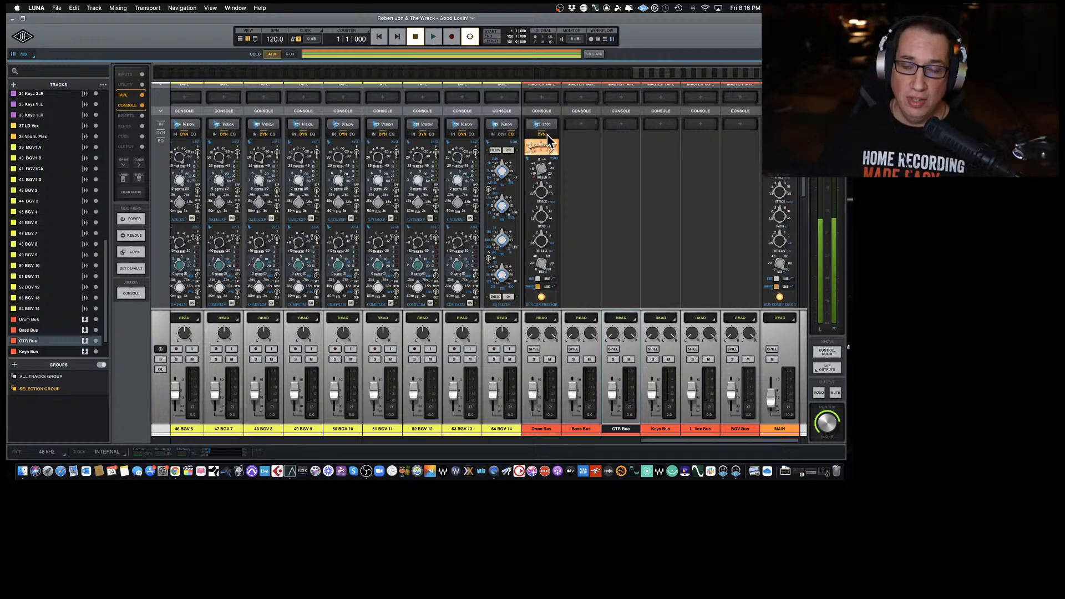
# Check the bus compressor choices for the Bass Bus and review the summing, tape, insert and output sections of the bus channels.
pyautogui.click(582, 126)
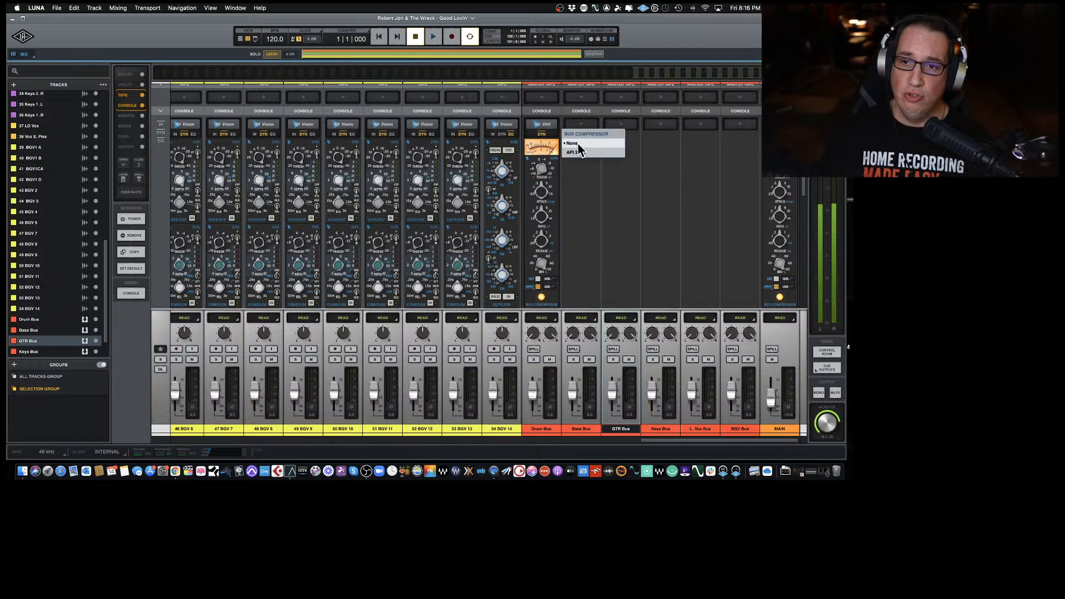
pyautogui.click(581, 177)
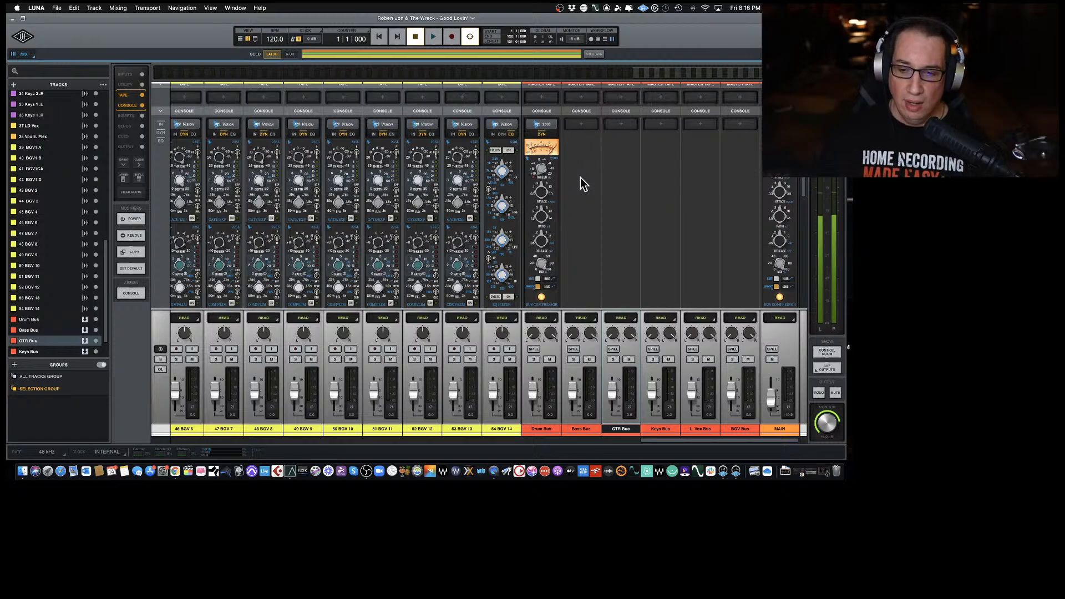
pyautogui.scroll(3, 580, 193)
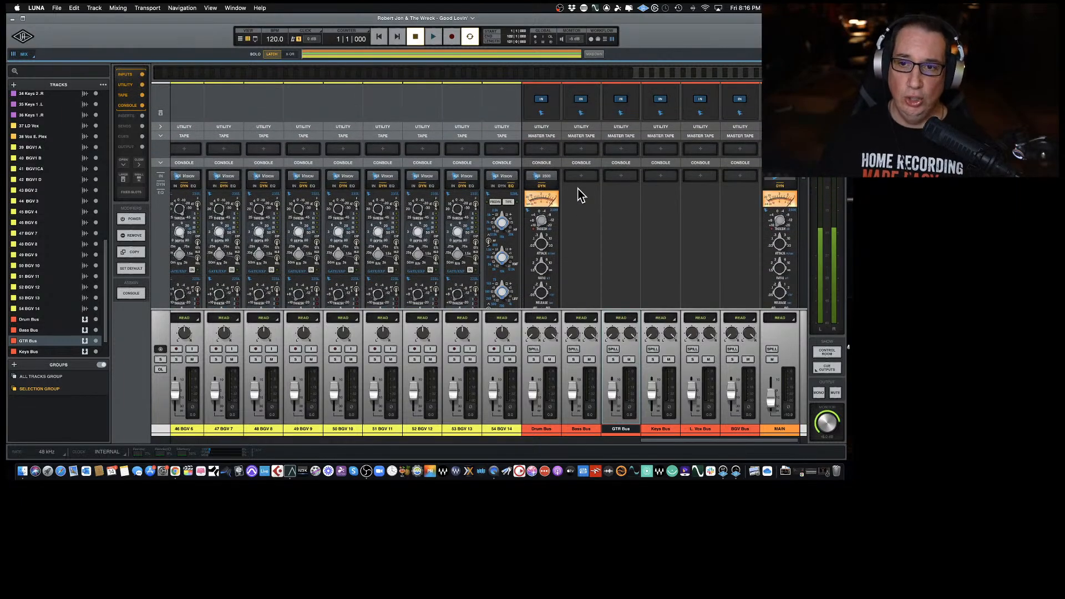
pyautogui.scroll(3, 579, 195)
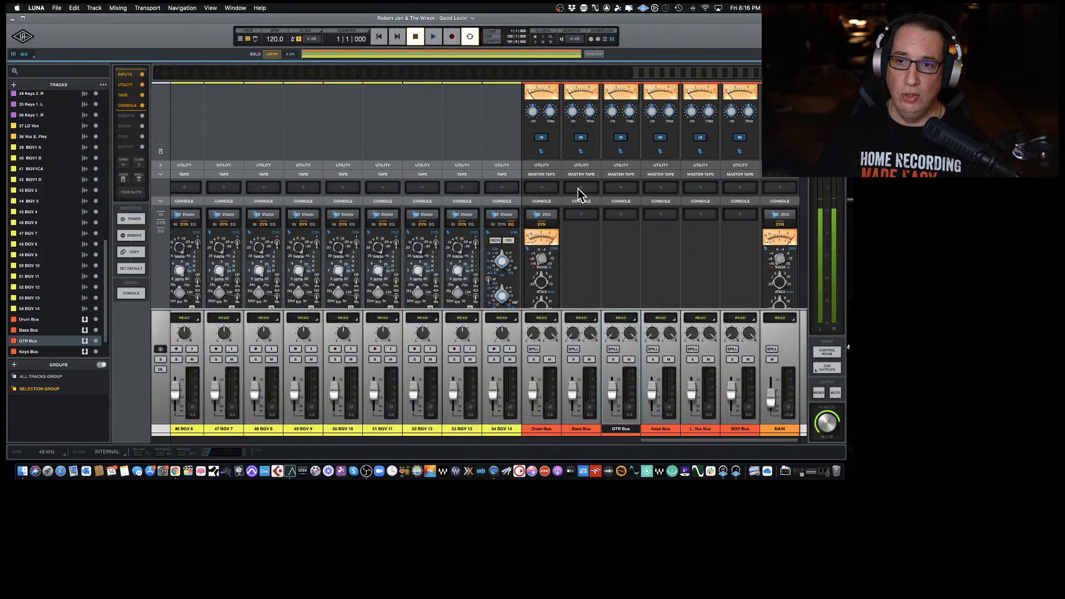
pyautogui.scroll(1, 577, 194)
pyautogui.scroll(2, 579, 200)
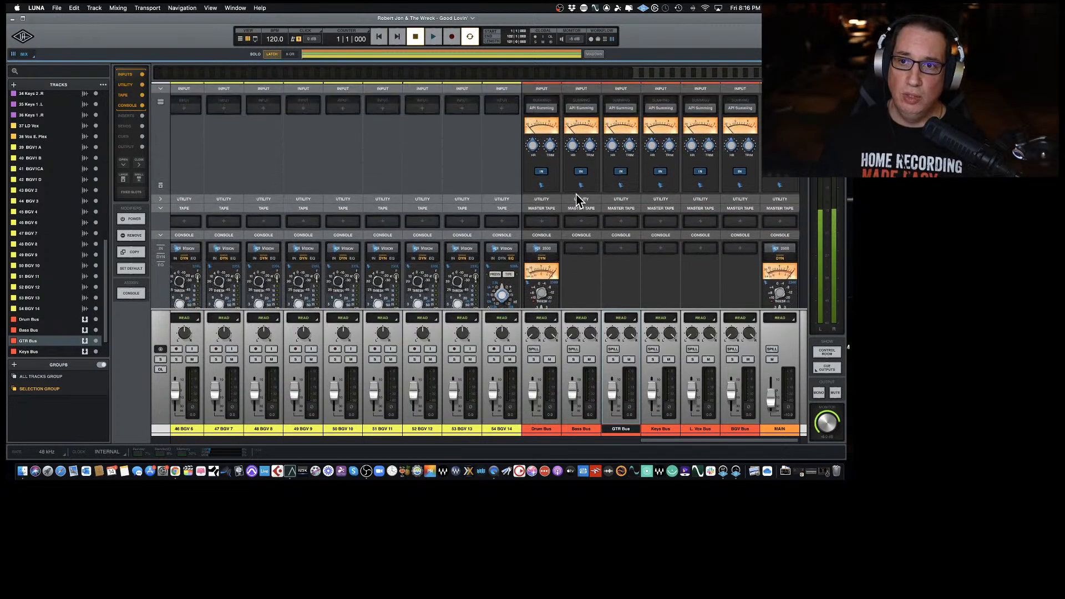
pyautogui.scroll(-10, 577, 200)
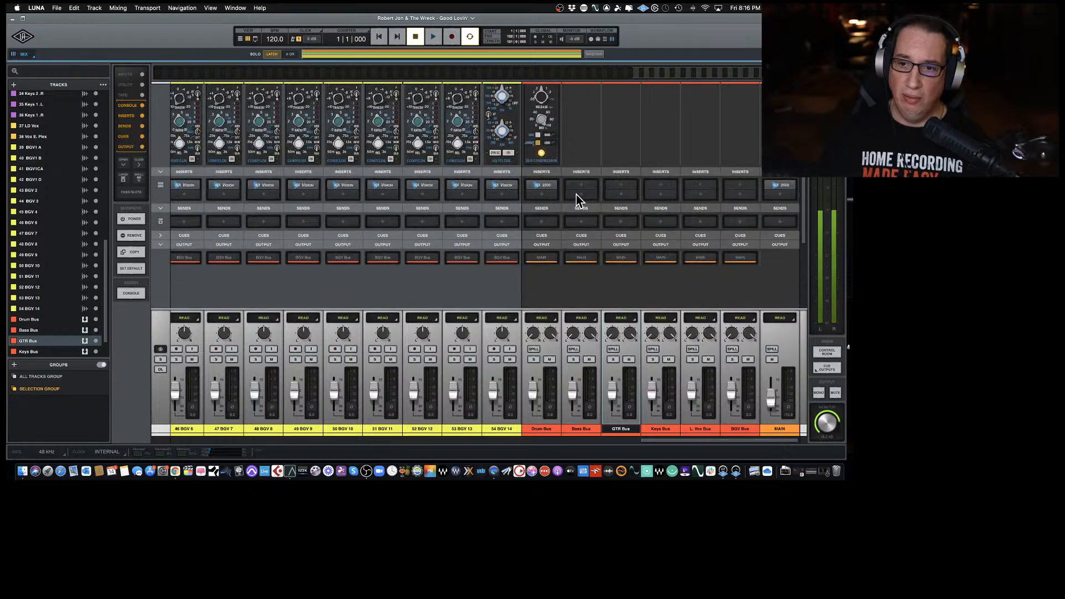
# Search the plug-ins for "ssl", load the SSL G Bus Compressor into the Bass Bus's first insert slot, and close its window.
pyautogui.click(581, 188)
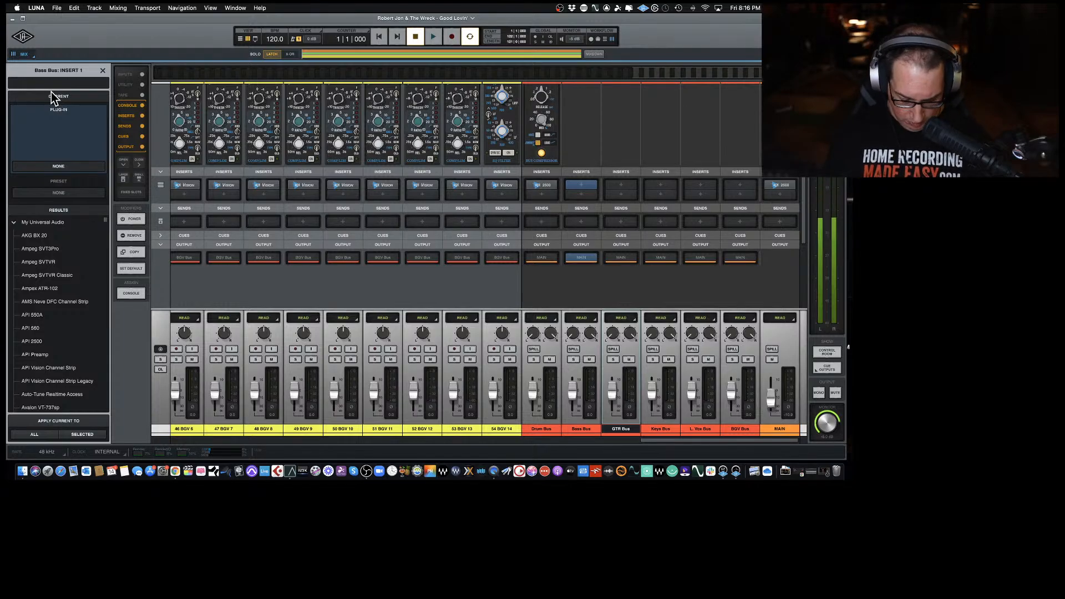
pyautogui.write('ssl')
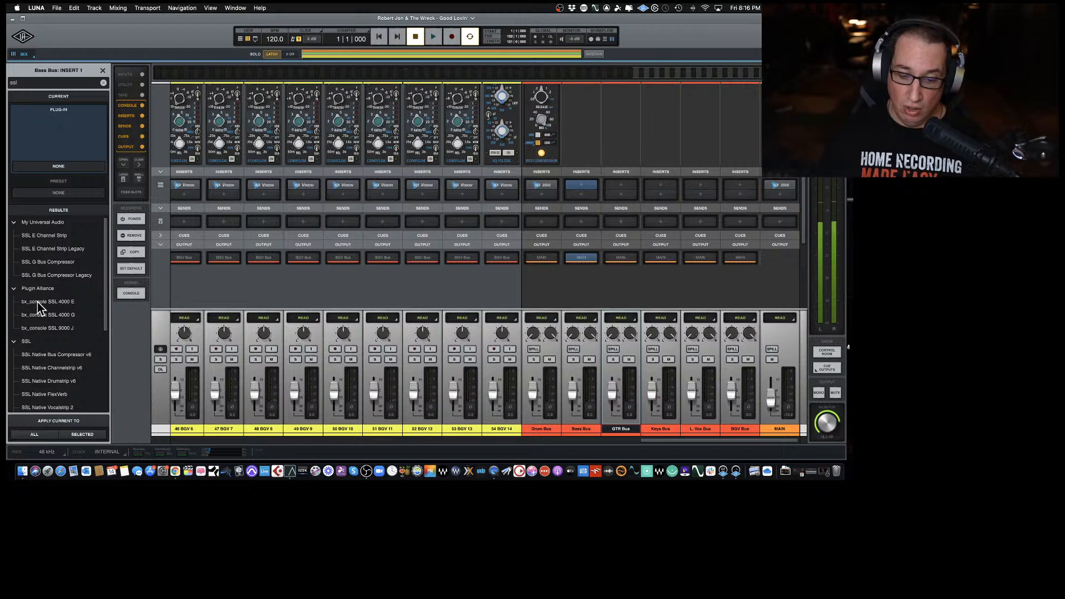
pyautogui.scroll(-4, 32, 302)
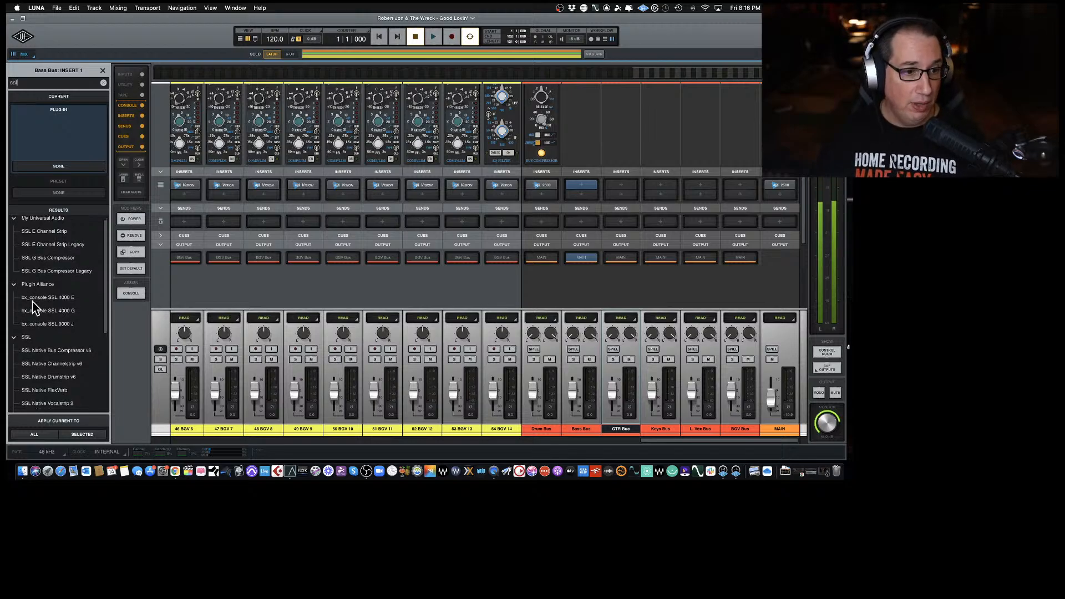
pyautogui.scroll(4, 32, 302)
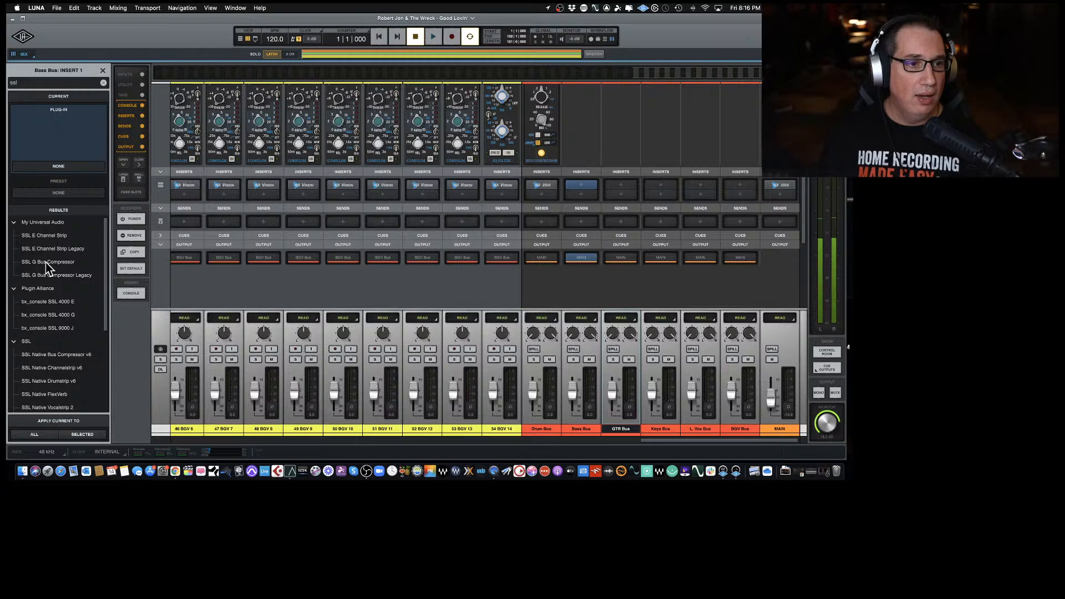
pyautogui.doubleClick(46, 262)
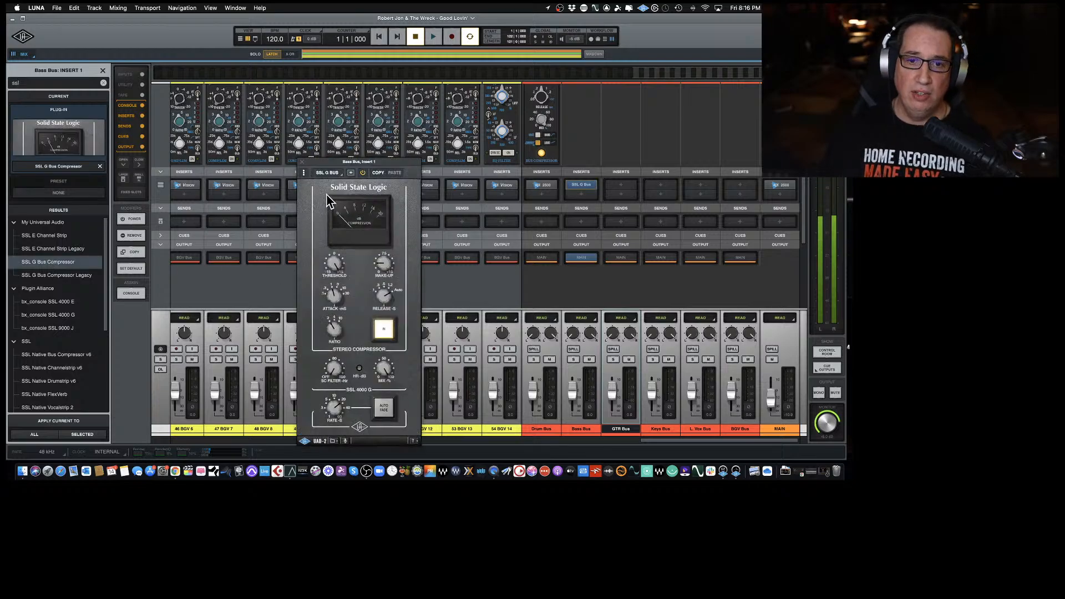
pyautogui.moveTo(378, 161); pyautogui.dragTo(464, 88)
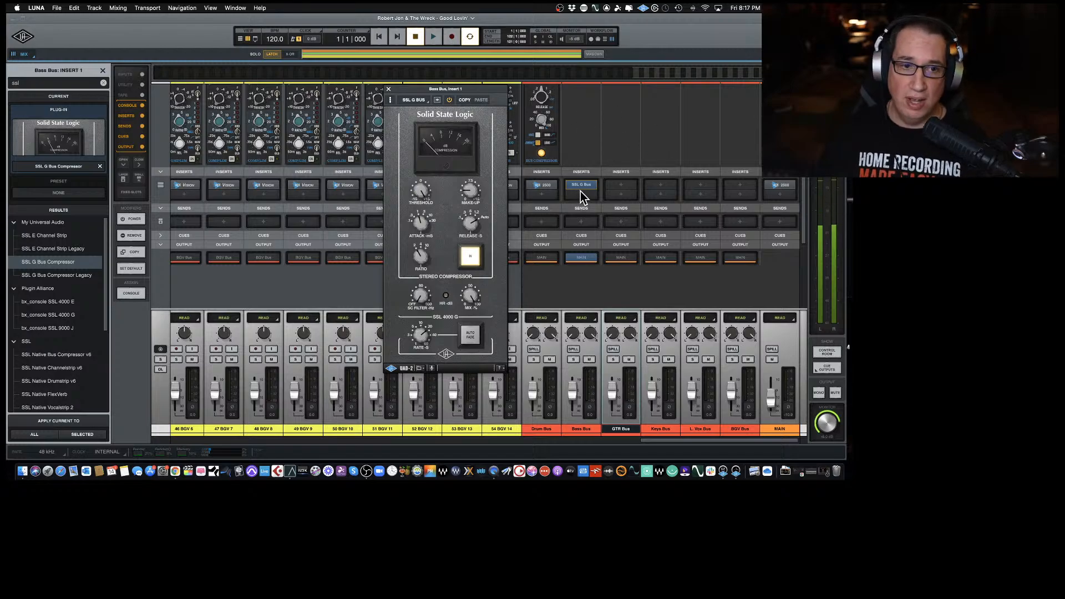
pyautogui.moveTo(484, 91); pyautogui.dragTo(408, 94)
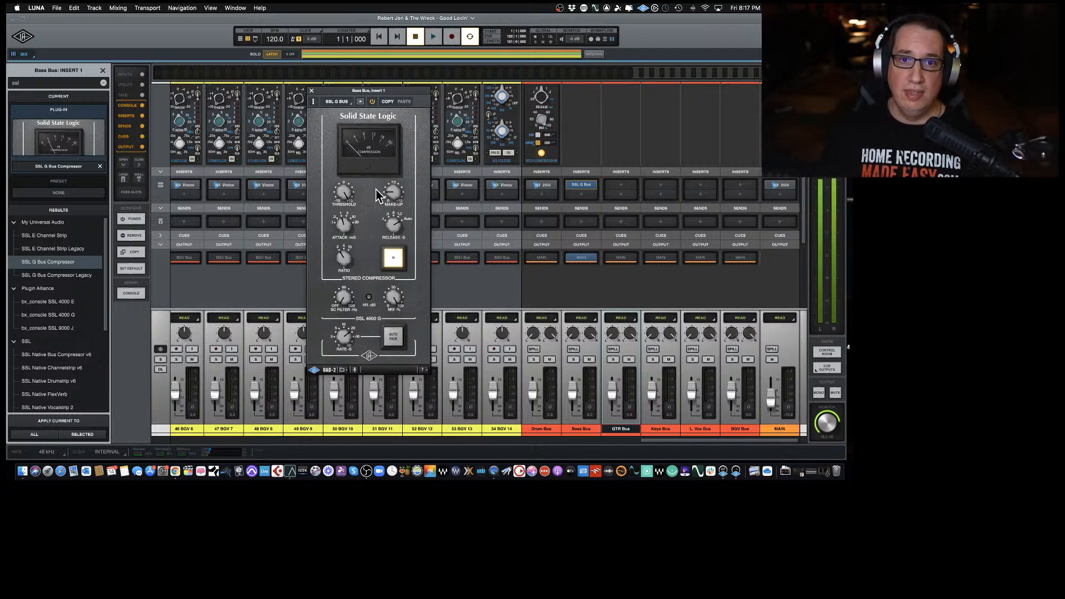
pyautogui.moveTo(394, 92); pyautogui.dragTo(377, 93)
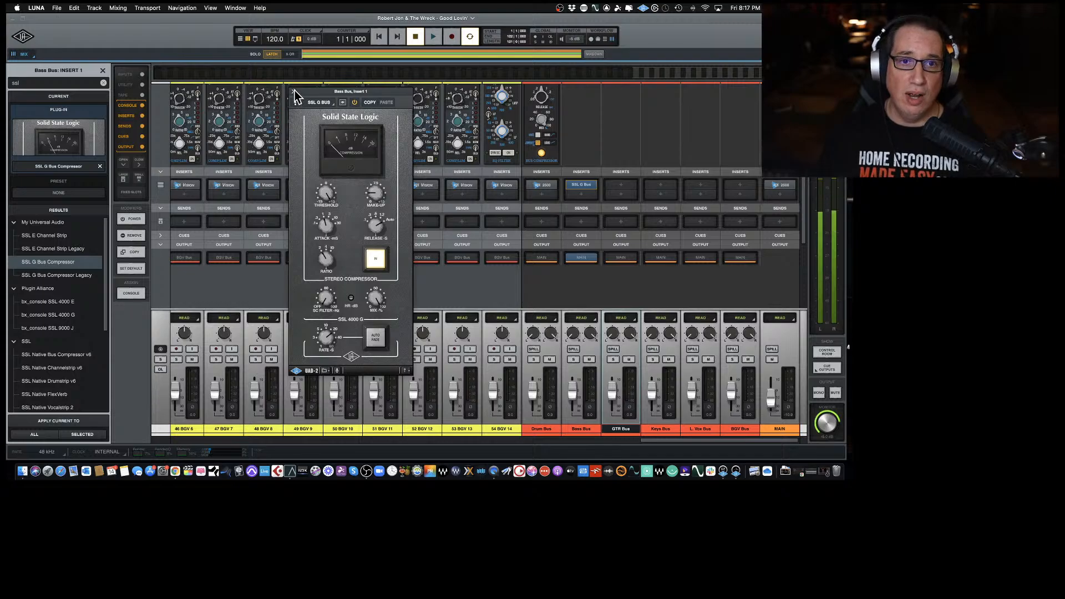
pyautogui.press('F2')
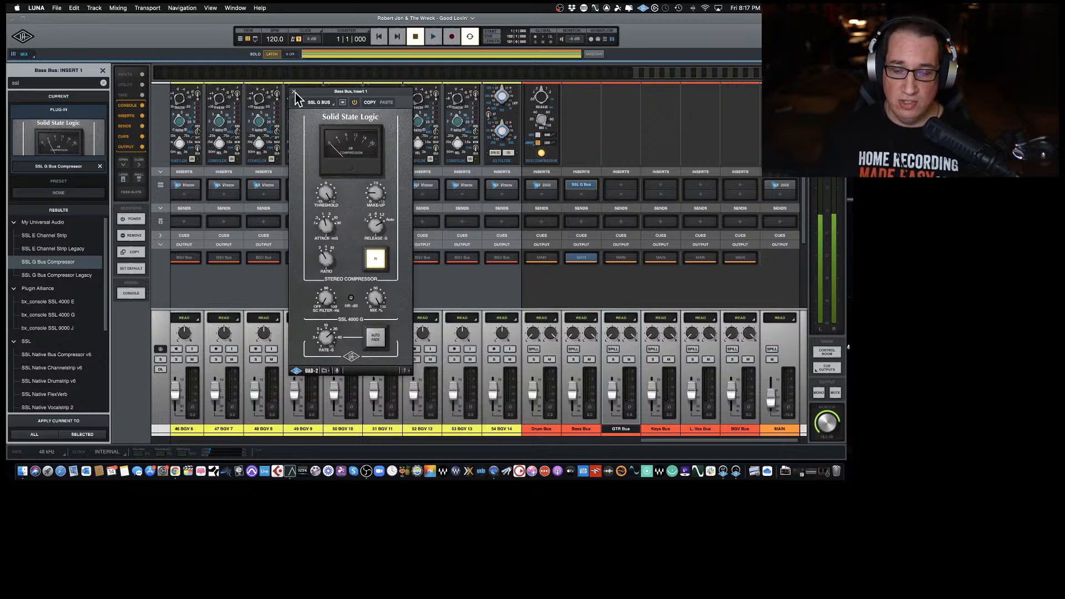
pyautogui.click(294, 92)
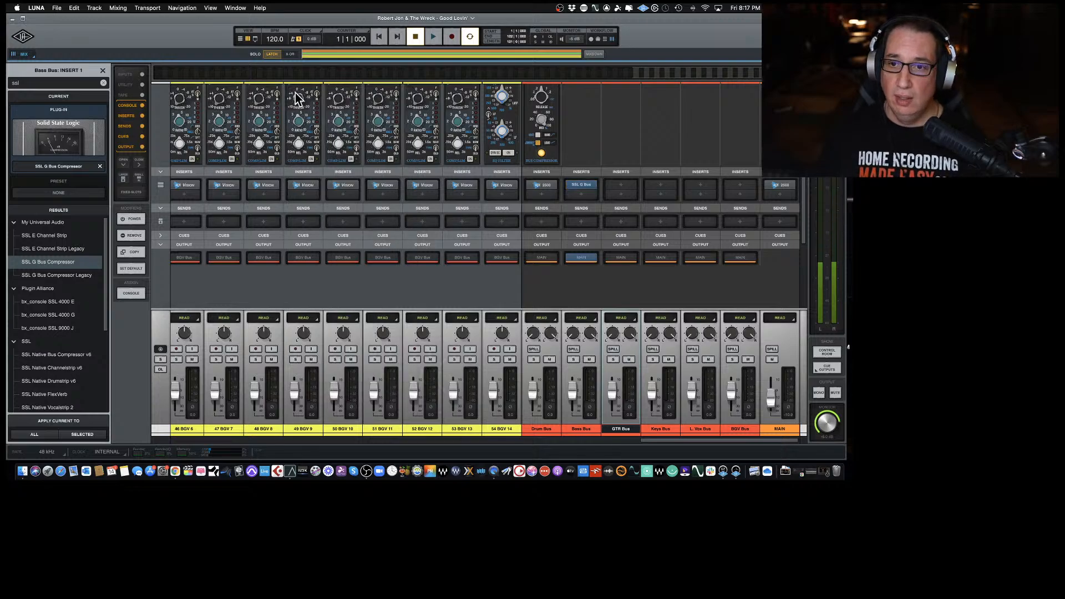
# Show the inserts as large thumbnails, and open and close the SSL G Bus Compressor on the Bass Bus.
pyautogui.click(161, 187)
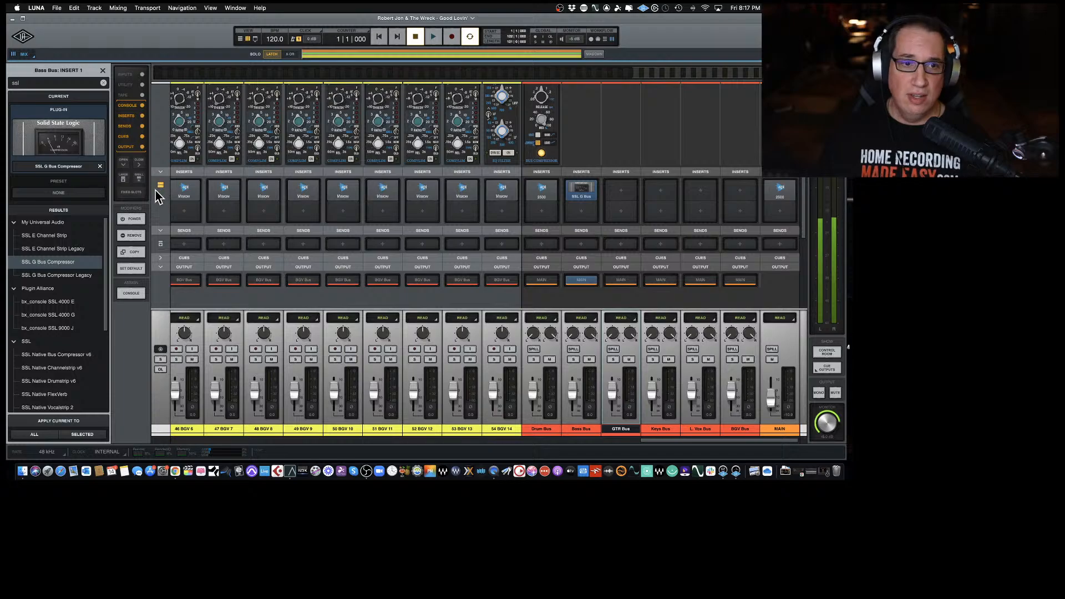
pyautogui.moveTo(584, 189)
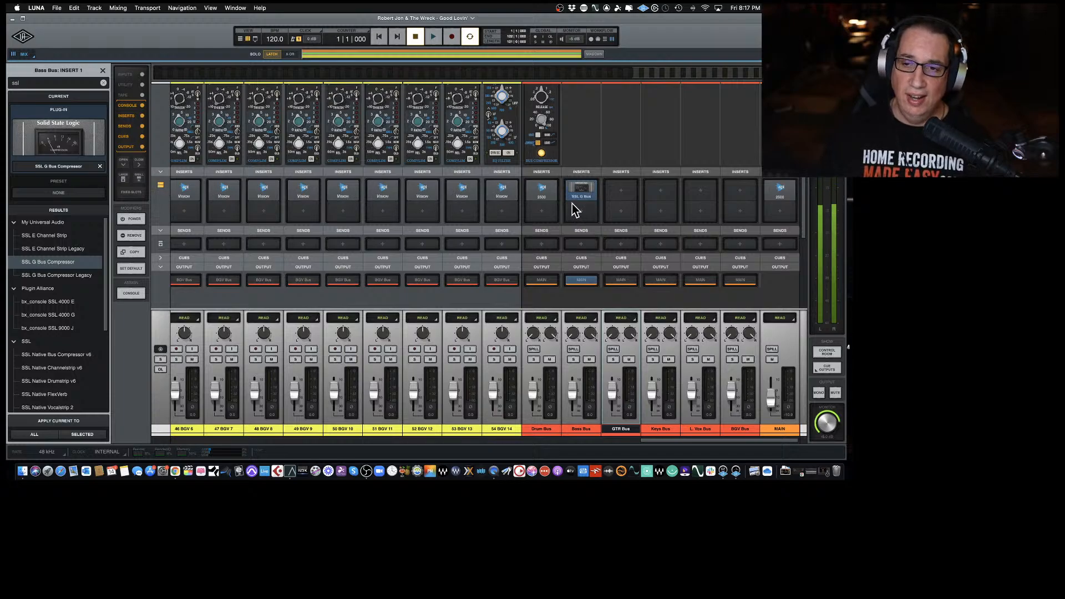
pyautogui.click(581, 197)
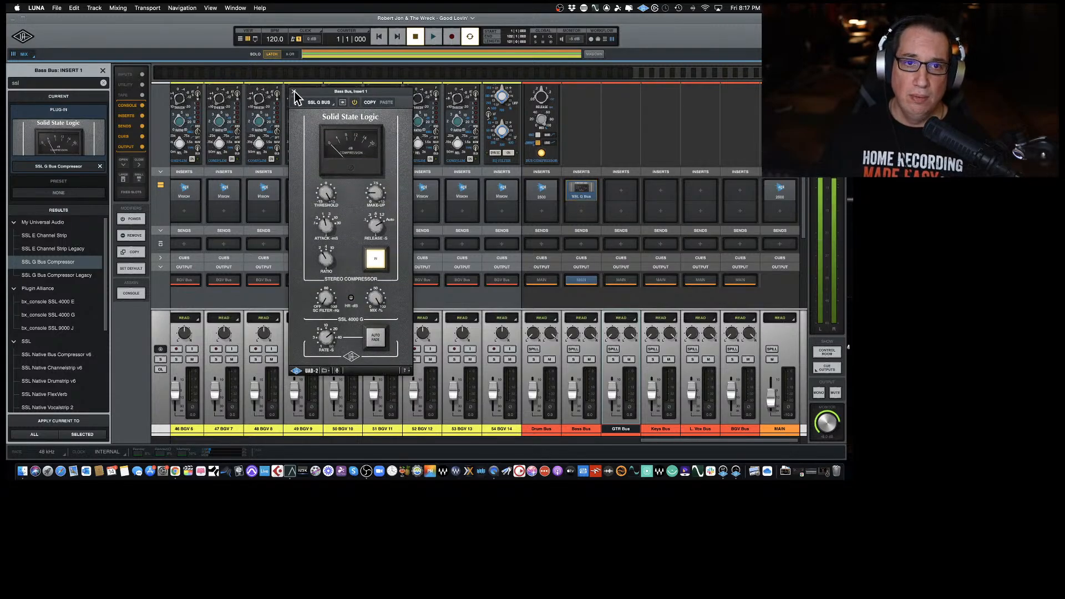
pyautogui.click(294, 93)
# Remove the SSL G Bus Compressor from the Bass Bus inserts and close the plug-in browser.
pyautogui.click(591, 197)
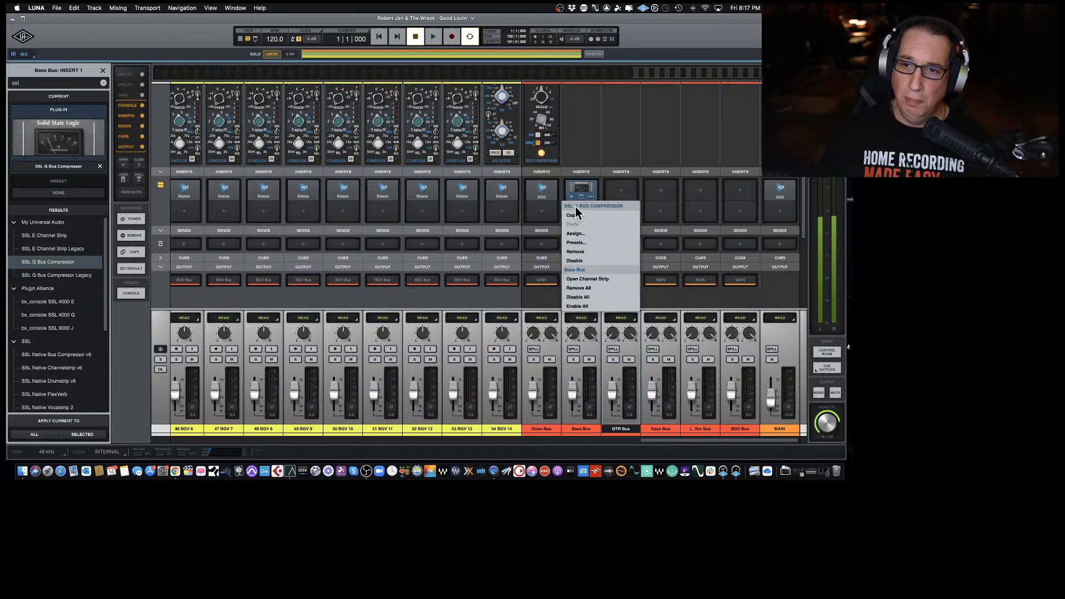
pyautogui.click(575, 252)
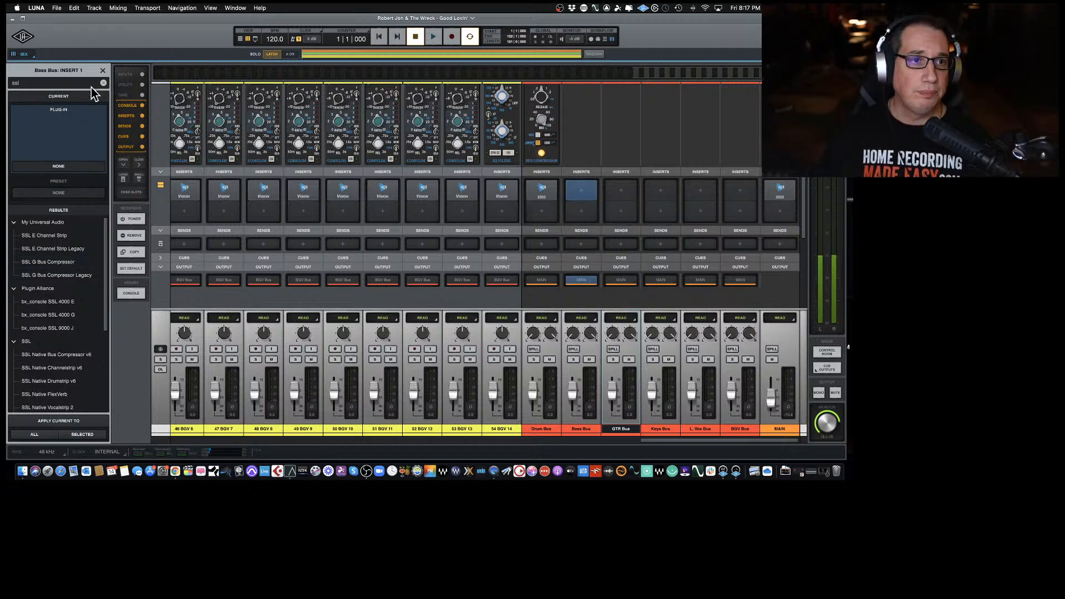
pyautogui.click(102, 71)
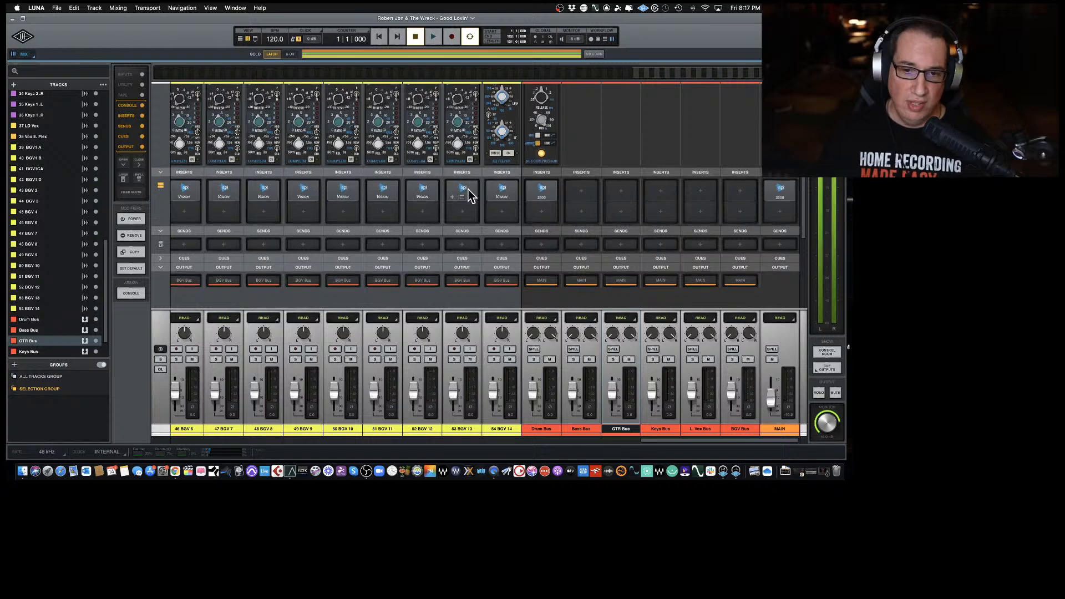
pyautogui.scroll(5, 468, 193)
pyautogui.scroll(5, 467, 193)
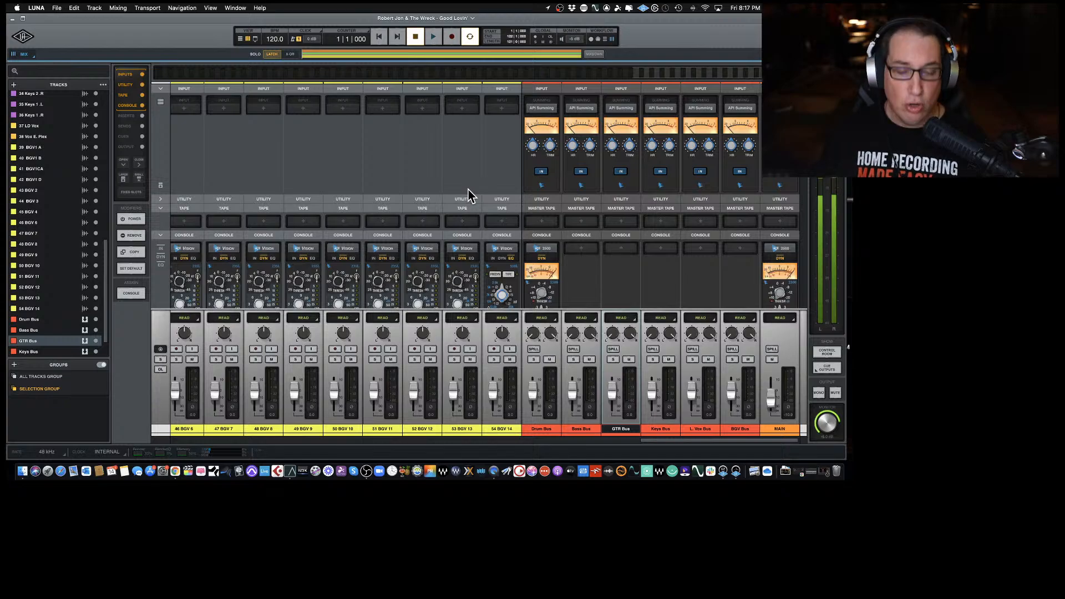
pyautogui.scroll(-10, 487, 235)
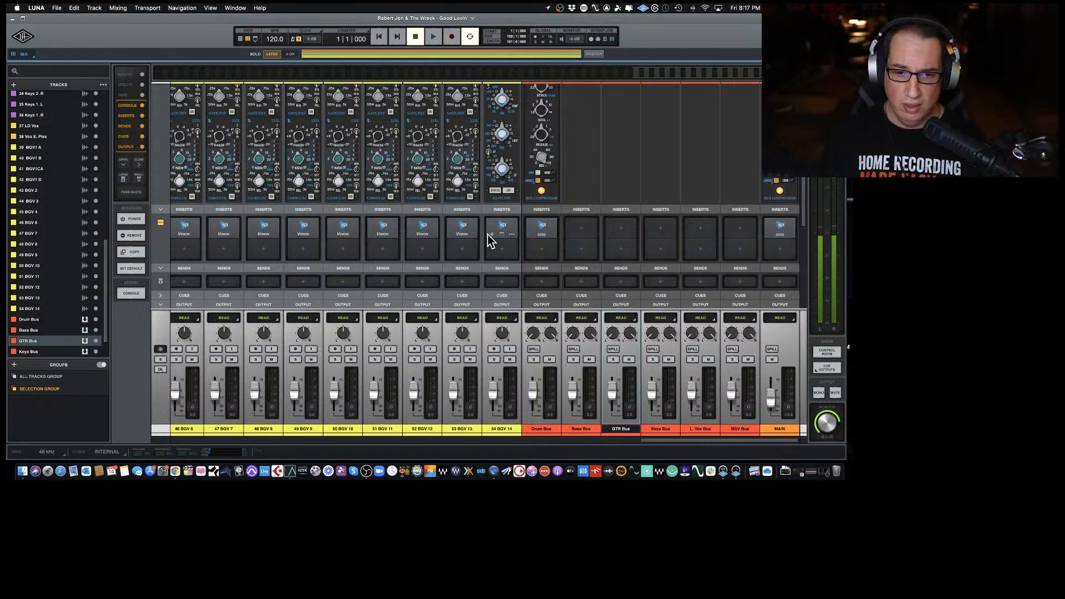
pyautogui.scroll(-3, 483, 250)
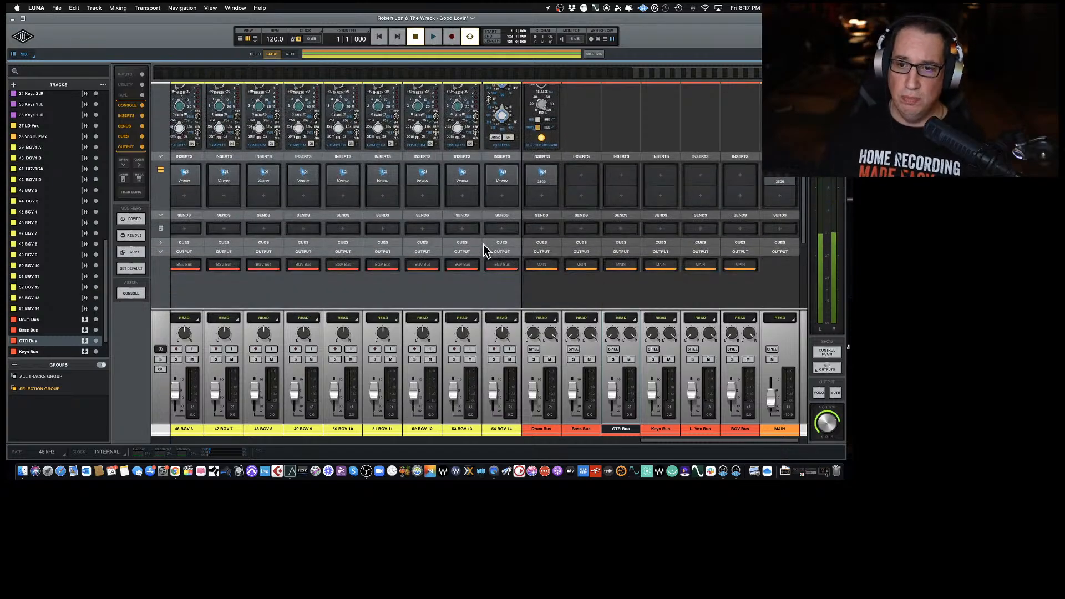
pyautogui.scroll(10, 585, 206)
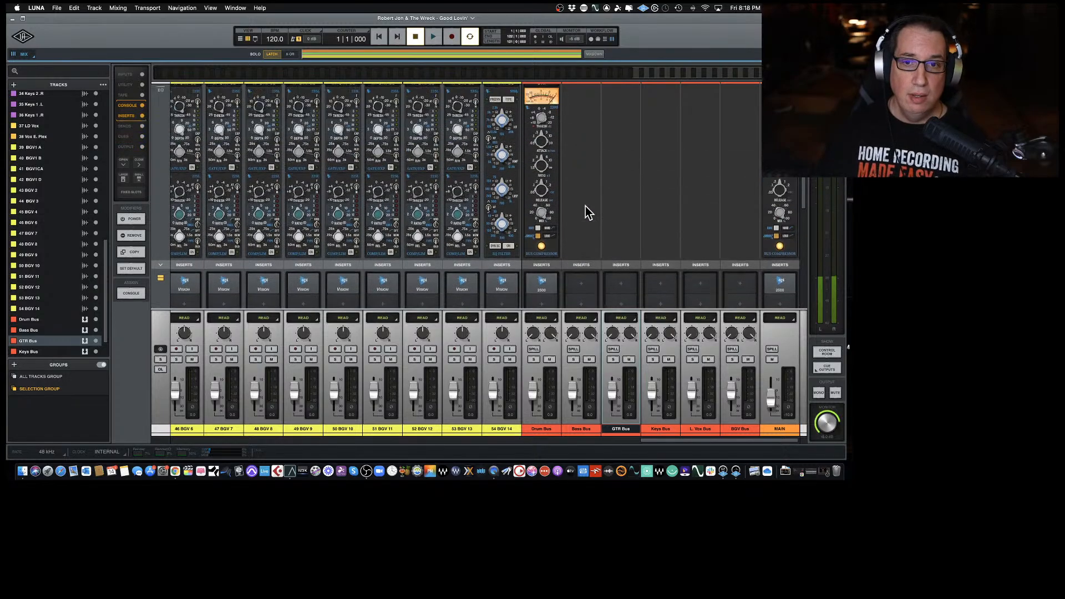
pyautogui.scroll(-3, 585, 205)
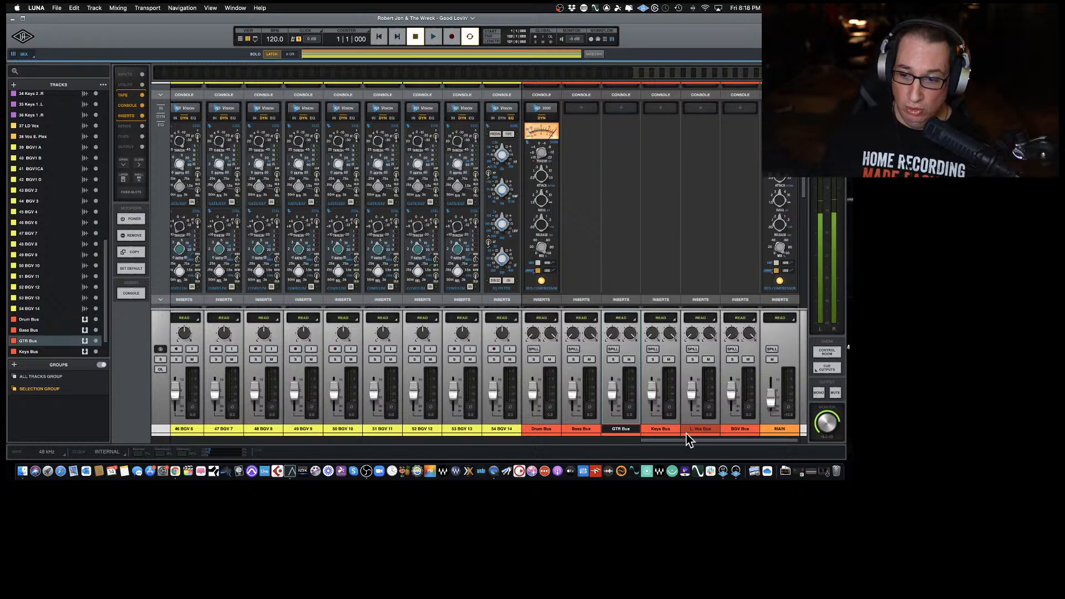
# Switch to UAD Meter & Control Panel, load the Apollo x6 – HEXA firmware update, dismiss the remaining prompts, and close the meter.
pyautogui.click(737, 472)
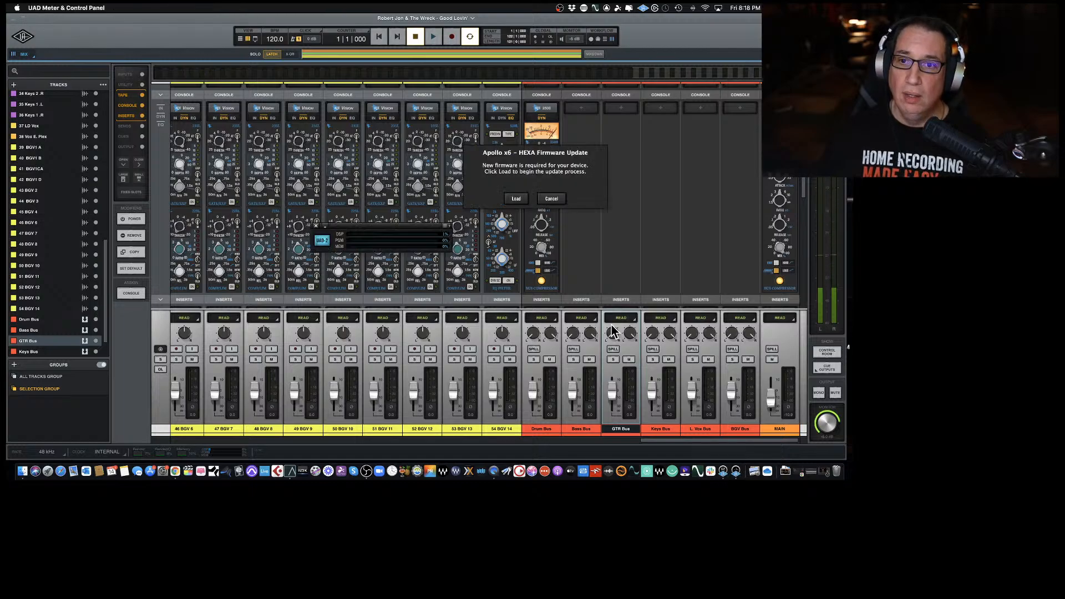
pyautogui.click(519, 200)
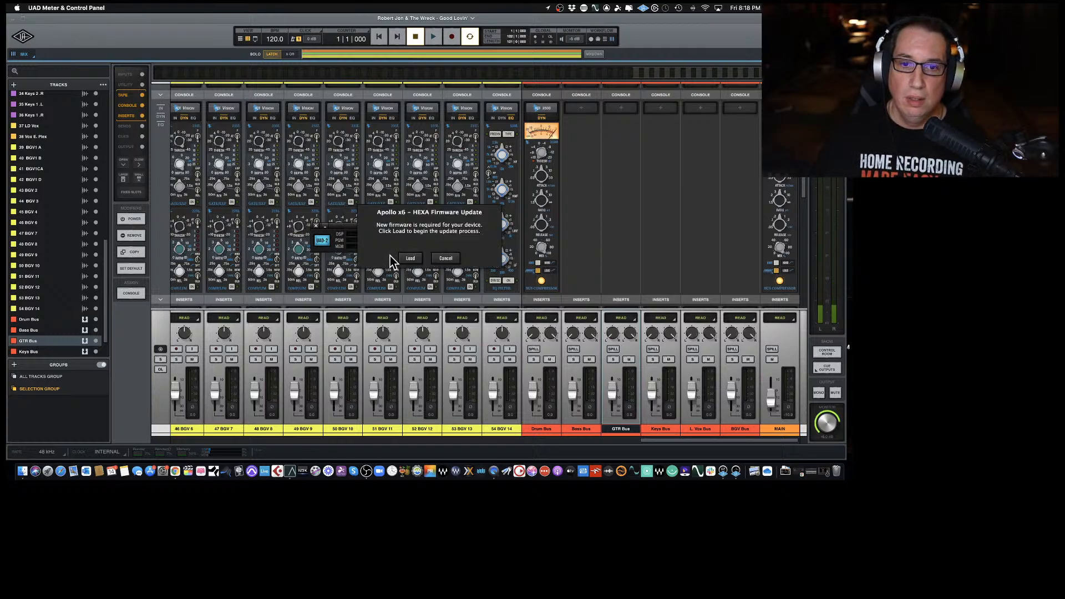
pyautogui.click(442, 261)
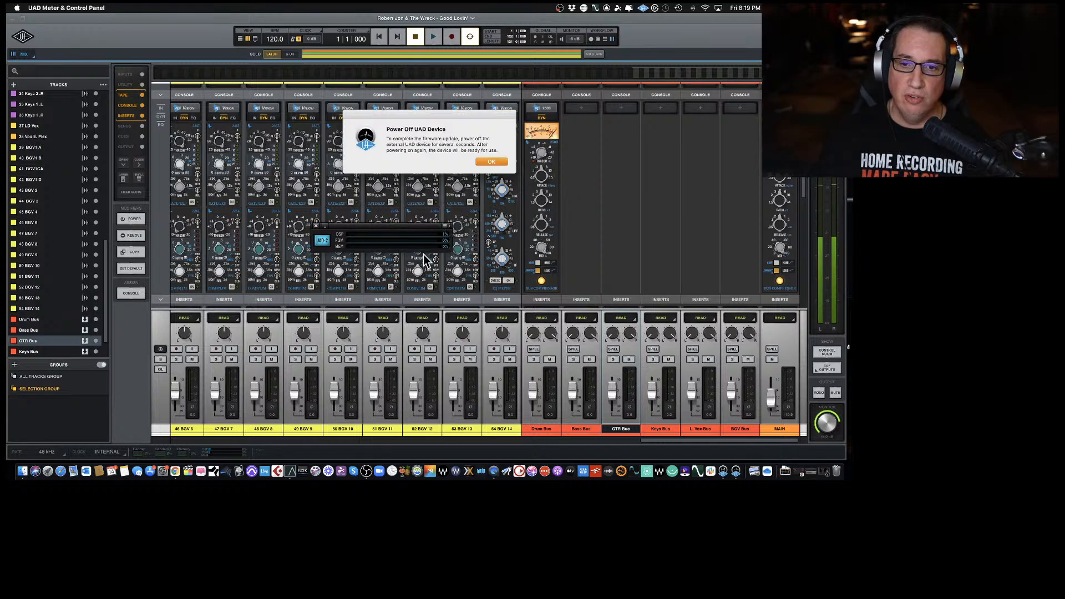
pyautogui.click(493, 161)
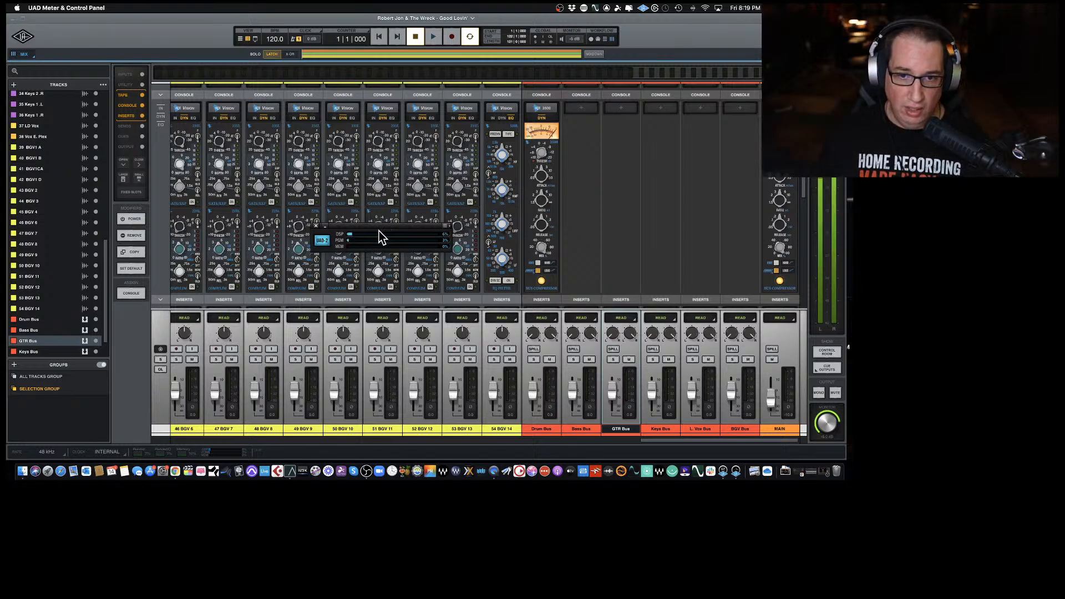
pyautogui.moveTo(378, 226); pyautogui.dragTo(404, 227)
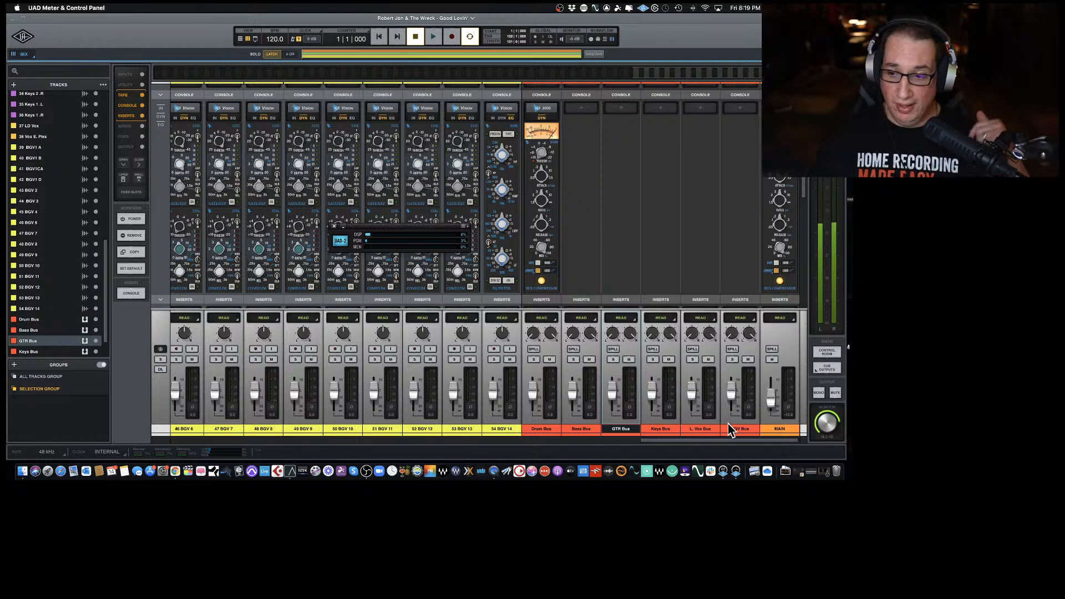
pyautogui.click(335, 225)
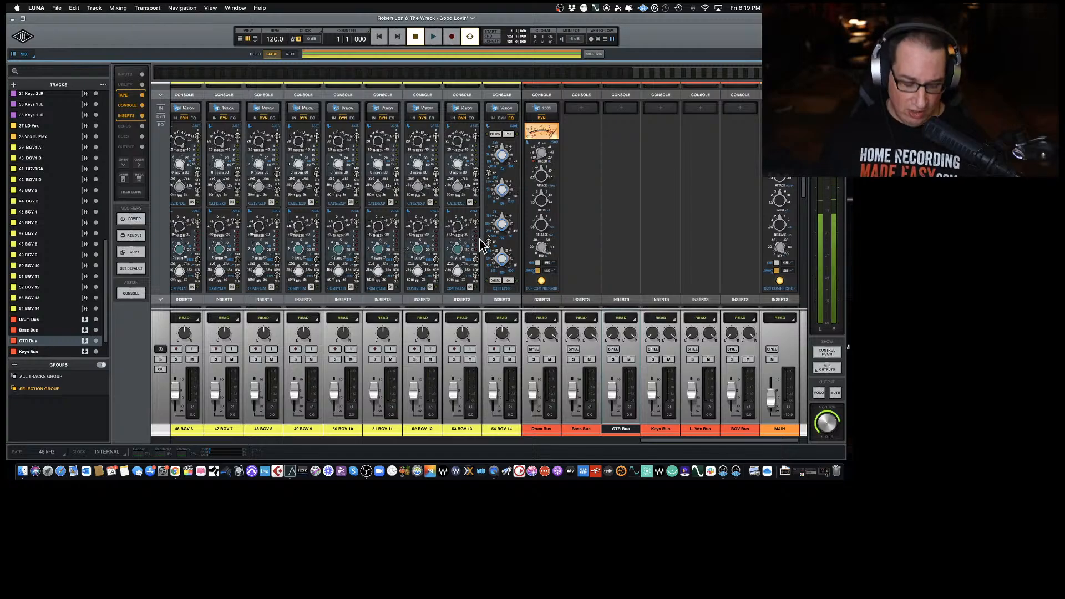
# Examine the BGV and bus channels from the input and summing sections through tape, console and inserts to the sends and outputs.
pyautogui.scroll(3, 522, 172)
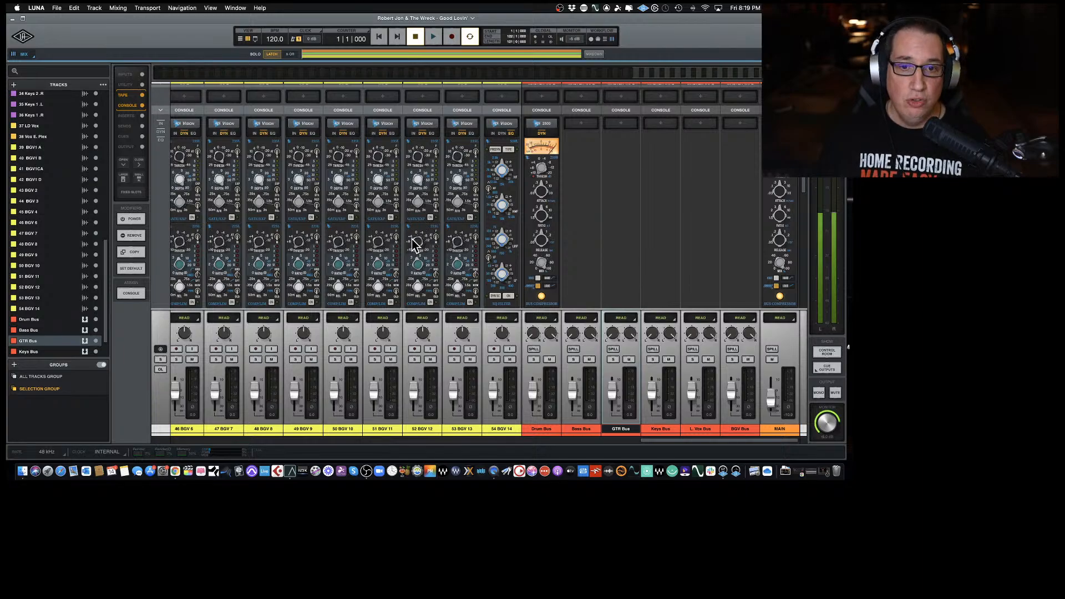
pyautogui.hscroll(-3, 413, 243)
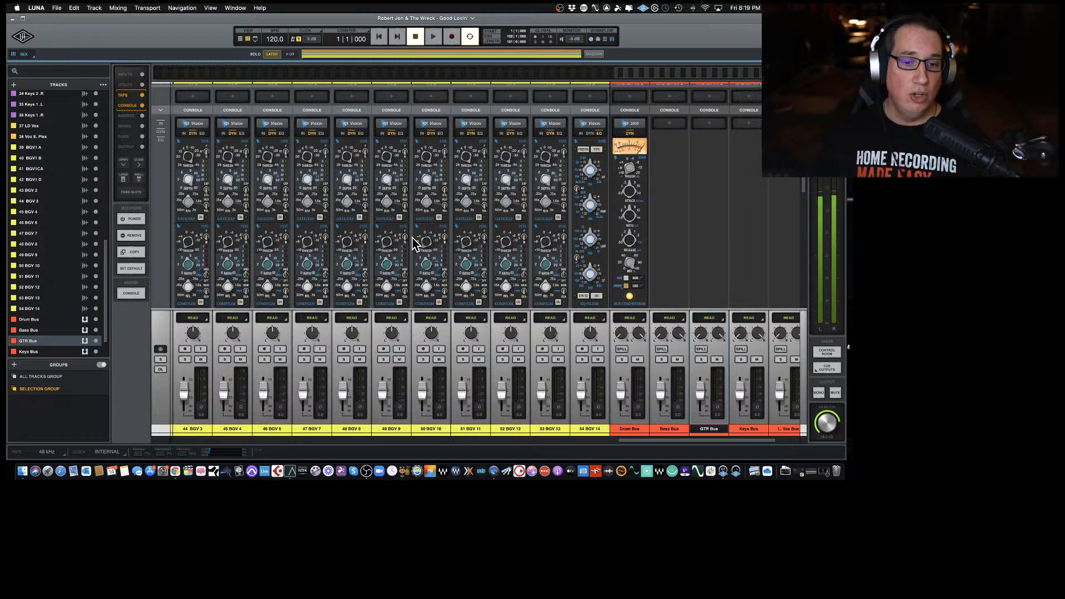
pyautogui.scroll(-5, 408, 247)
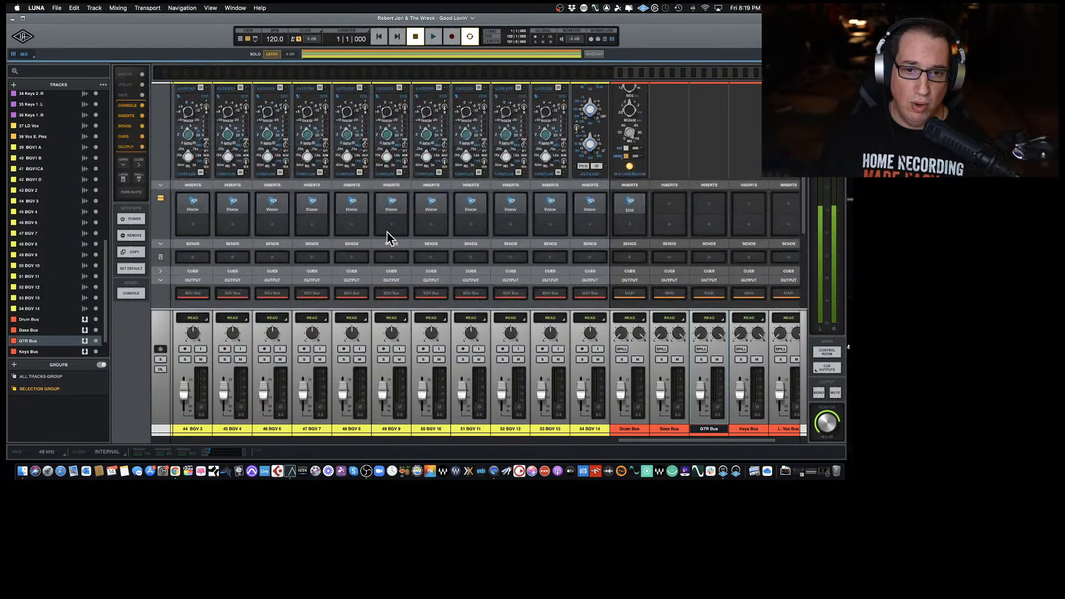
pyautogui.scroll(-2, 387, 236)
pyautogui.scroll(5, 387, 235)
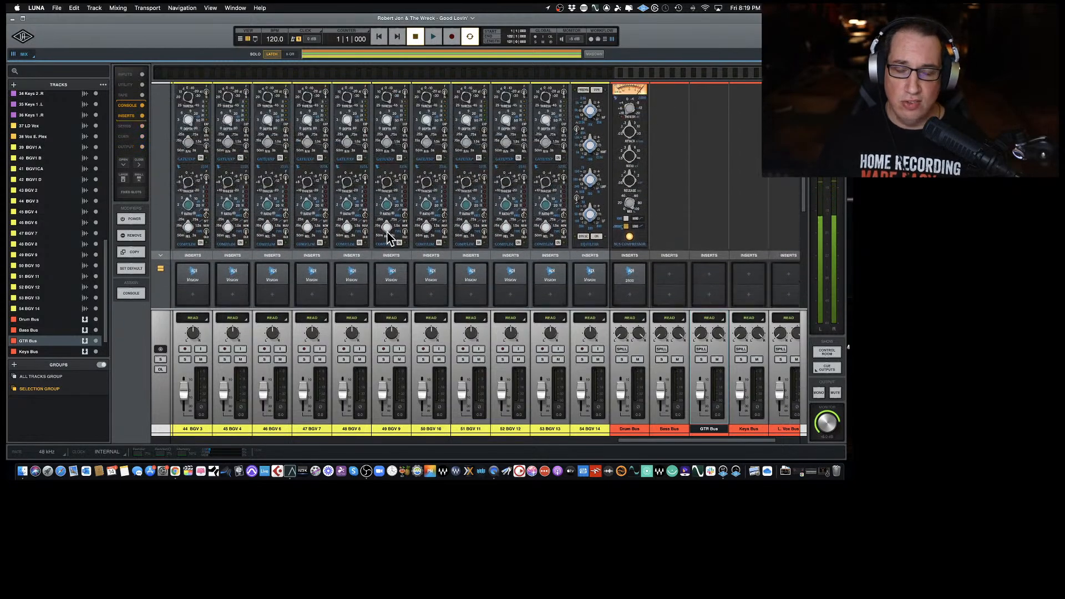
pyautogui.scroll(6, 387, 236)
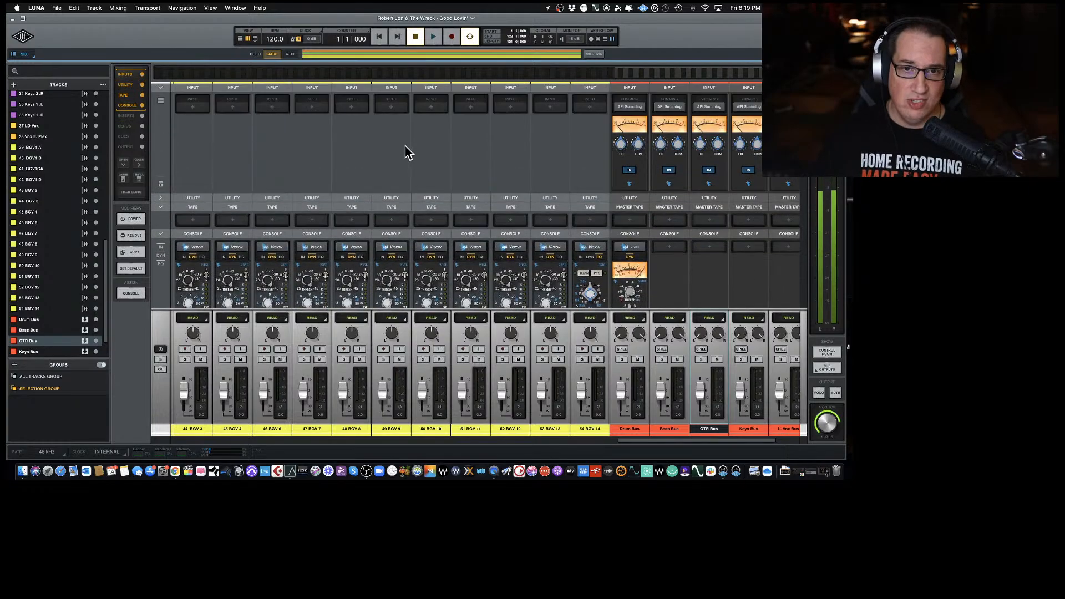
pyautogui.hscroll(3, 399, 152)
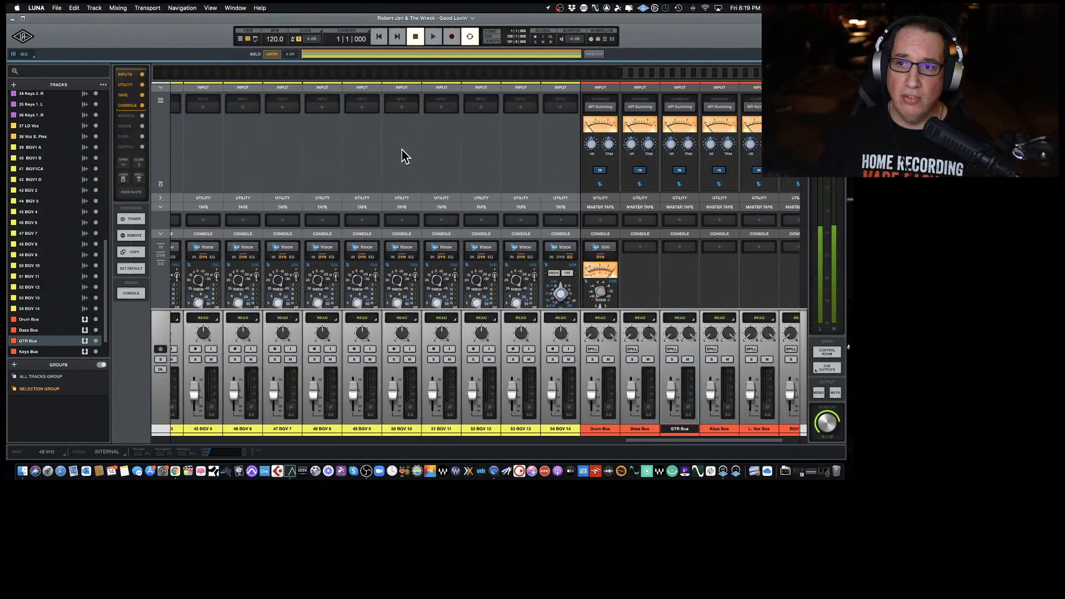
pyautogui.scroll(-4, 414, 182)
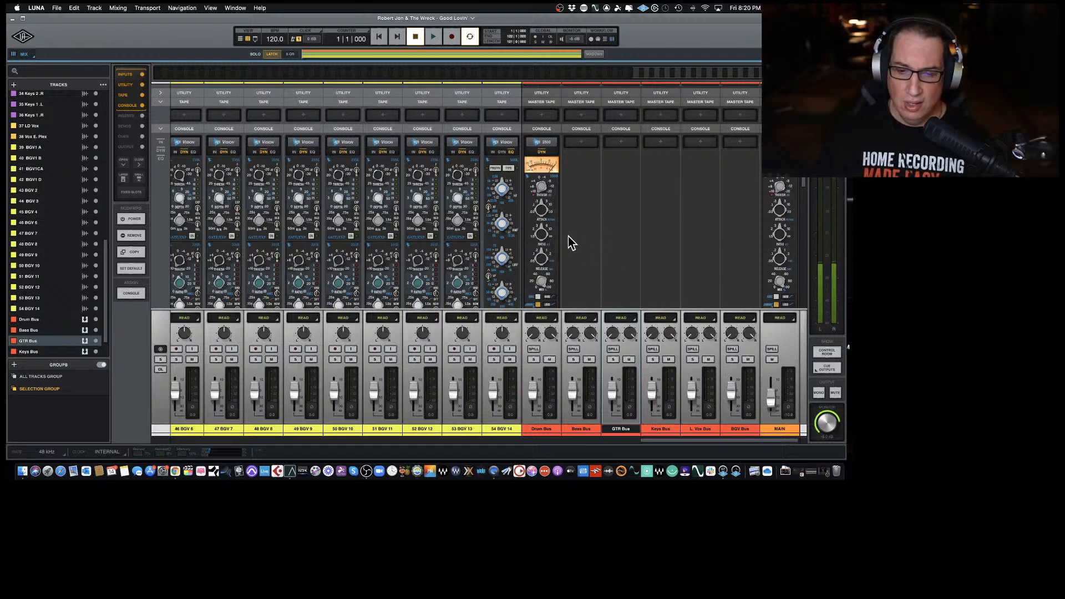
pyautogui.scroll(-10, 533, 224)
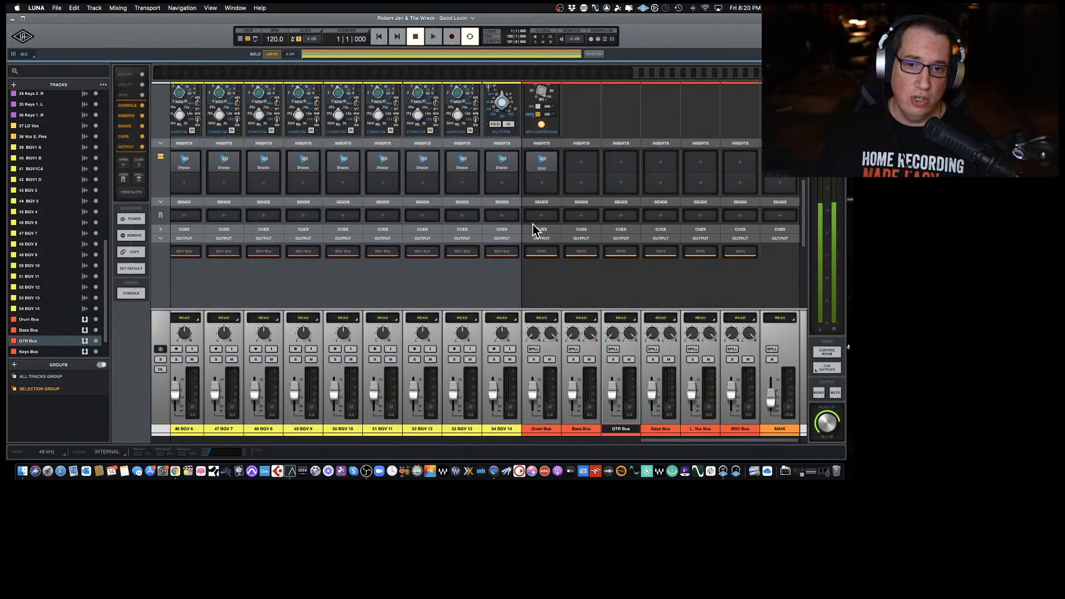
# Return to the drum channels and show the Vision input section on tracks 01 Kick In through 04 Snare BTM.
pyautogui.scroll(6, 533, 224)
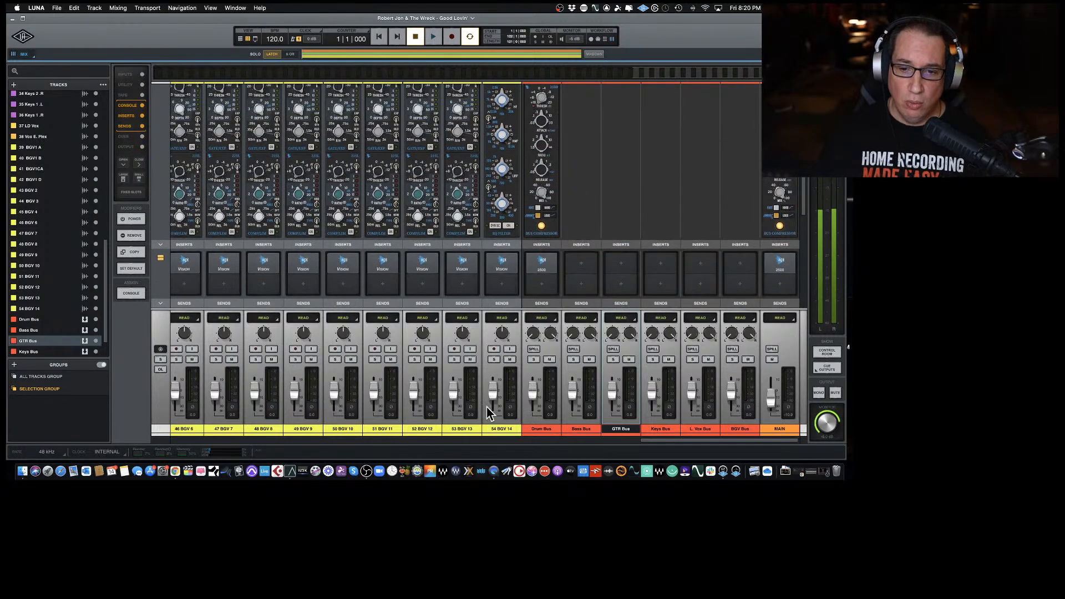
pyautogui.moveTo(676, 440); pyautogui.dragTo(187, 449)
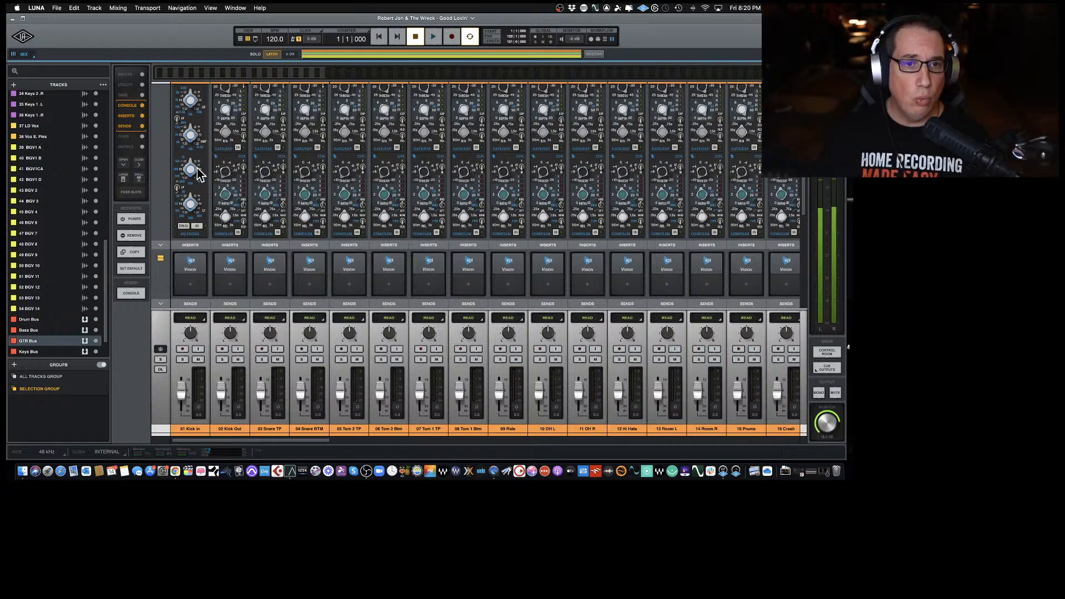
pyautogui.scroll(4, 198, 168)
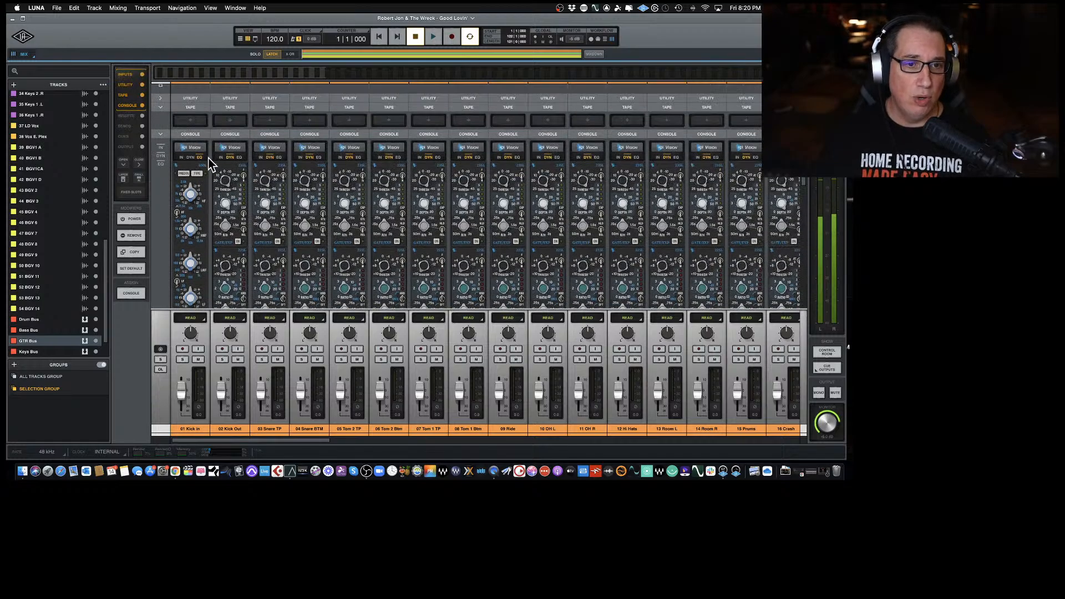
pyautogui.scroll(-2, 212, 179)
pyautogui.scroll(-2, 212, 179)
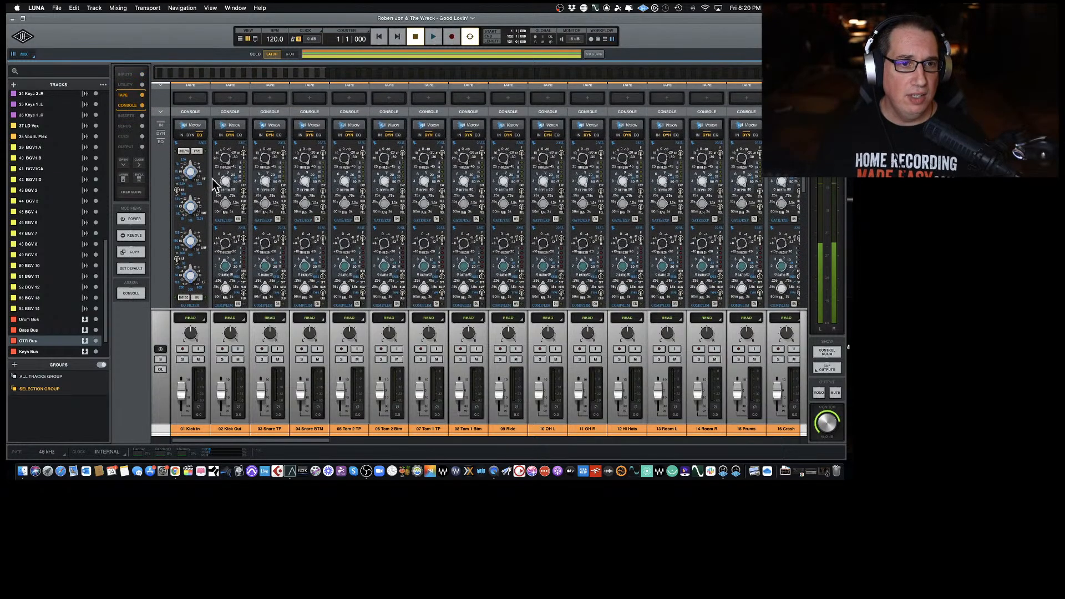
pyautogui.click(184, 123)
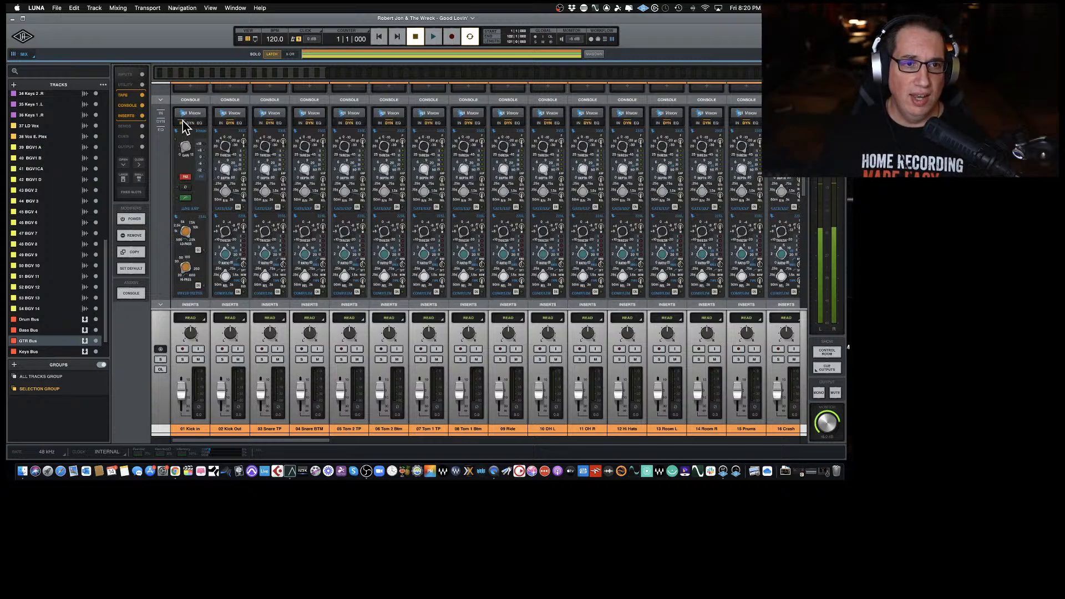
pyautogui.click(220, 123)
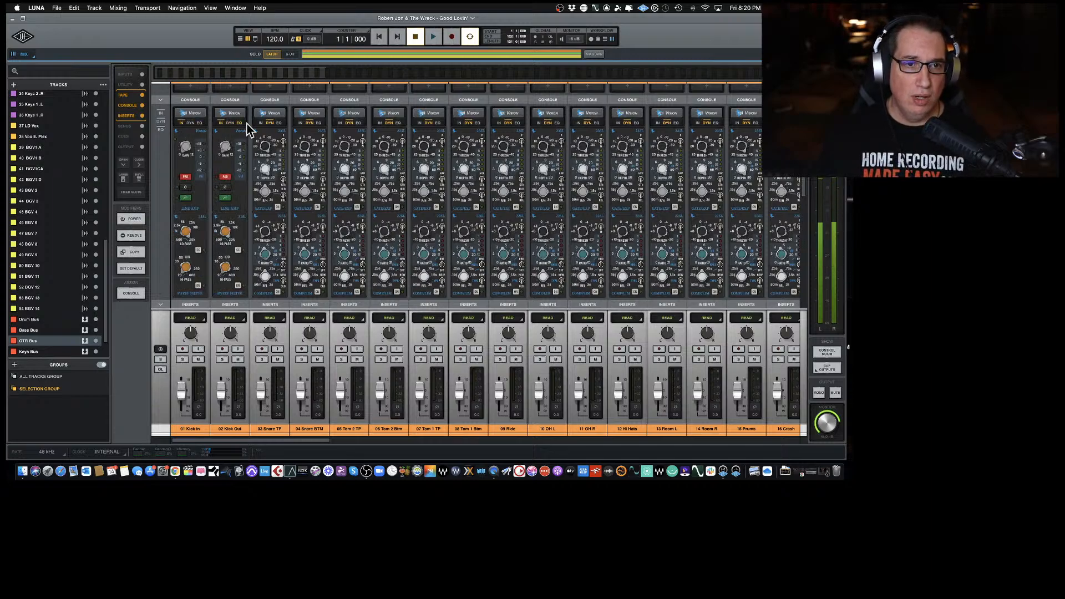
pyautogui.click(260, 122)
pyautogui.click(299, 123)
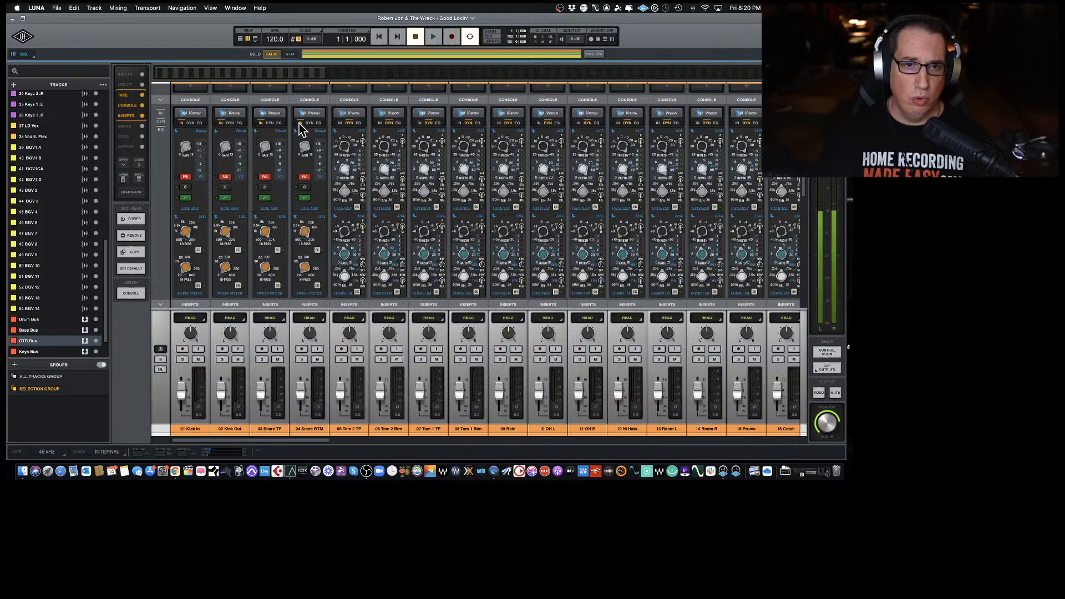
# Show the Vision EQ section on both snare tracks and the dynamics section on 02 Kick Out.
pyautogui.click(320, 122)
pyautogui.click(279, 122)
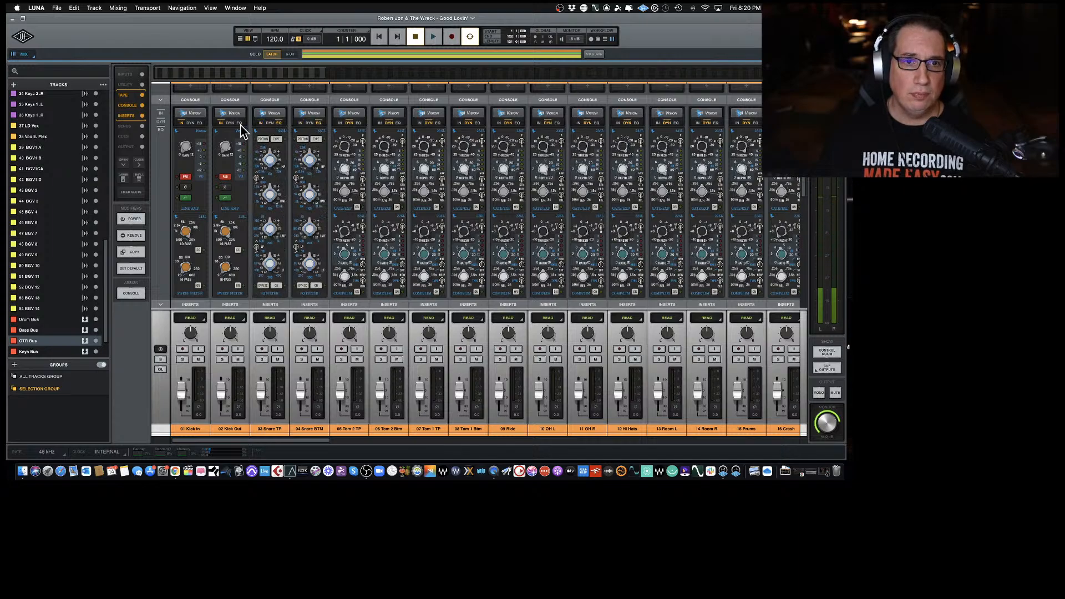
pyautogui.click(229, 122)
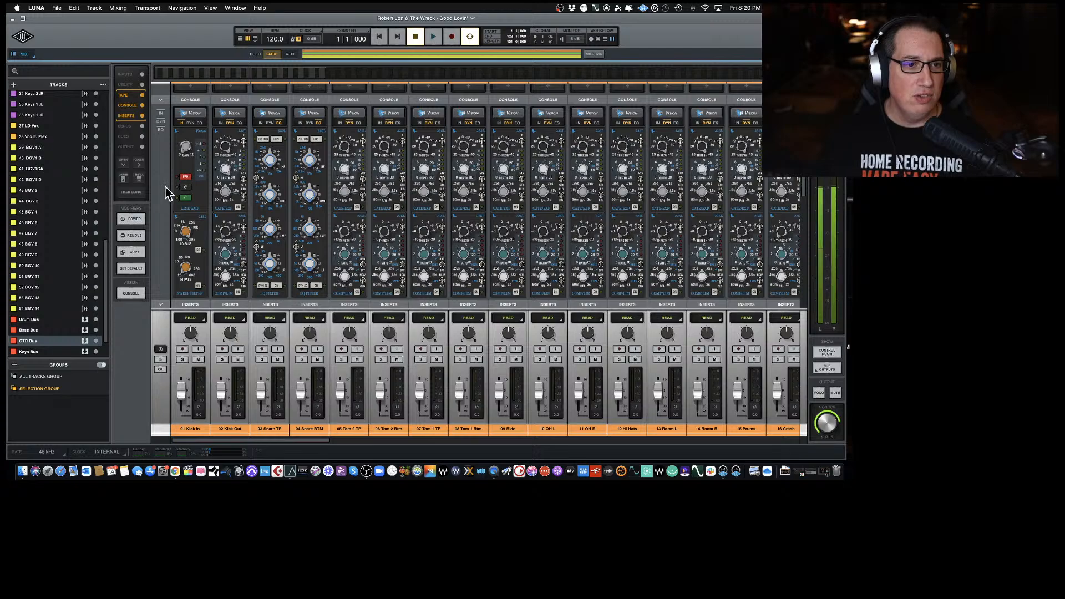
# Select both kick tracks and switch their Vision strips together through the dynamics and EQ sections to the input section.
pyautogui.click(196, 431)
pyautogui.keyDown('shift'); pyautogui.click(221, 430); pyautogui.keyUp('shift')
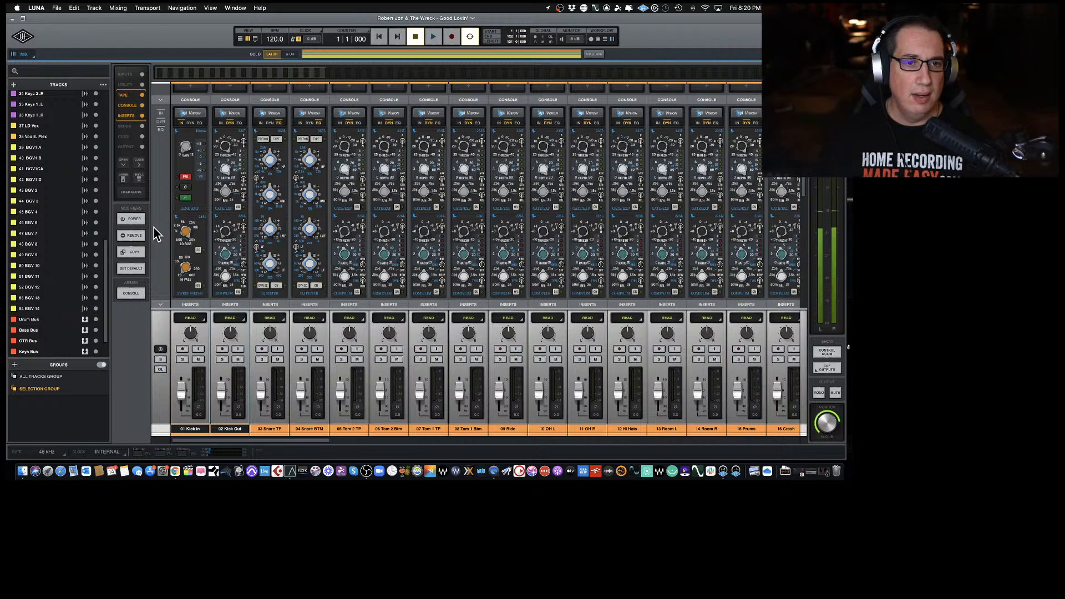
pyautogui.click(191, 123)
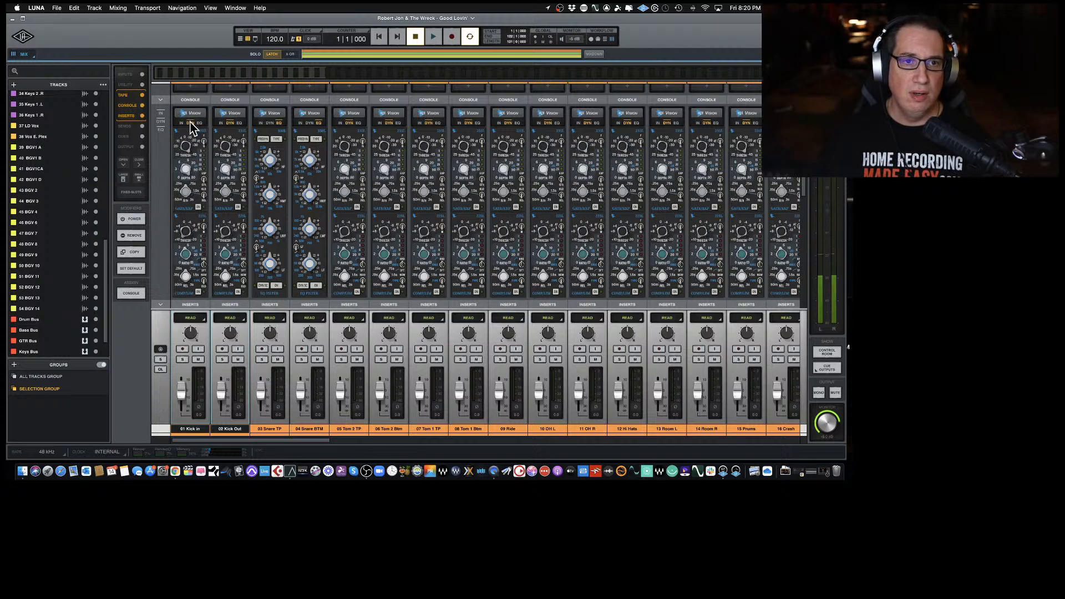
pyautogui.click(201, 122)
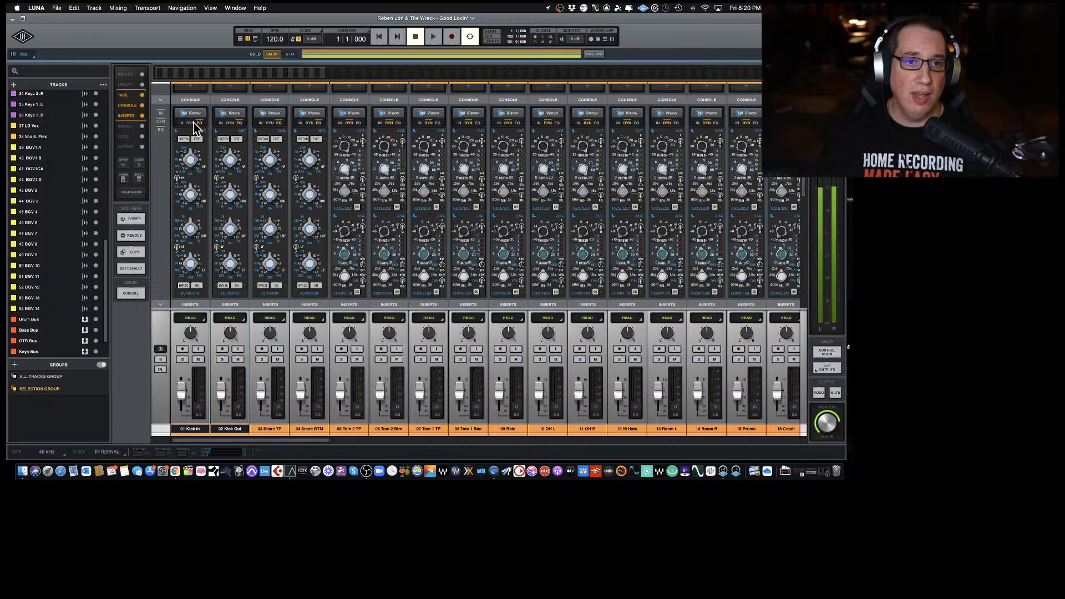
pyautogui.click(182, 123)
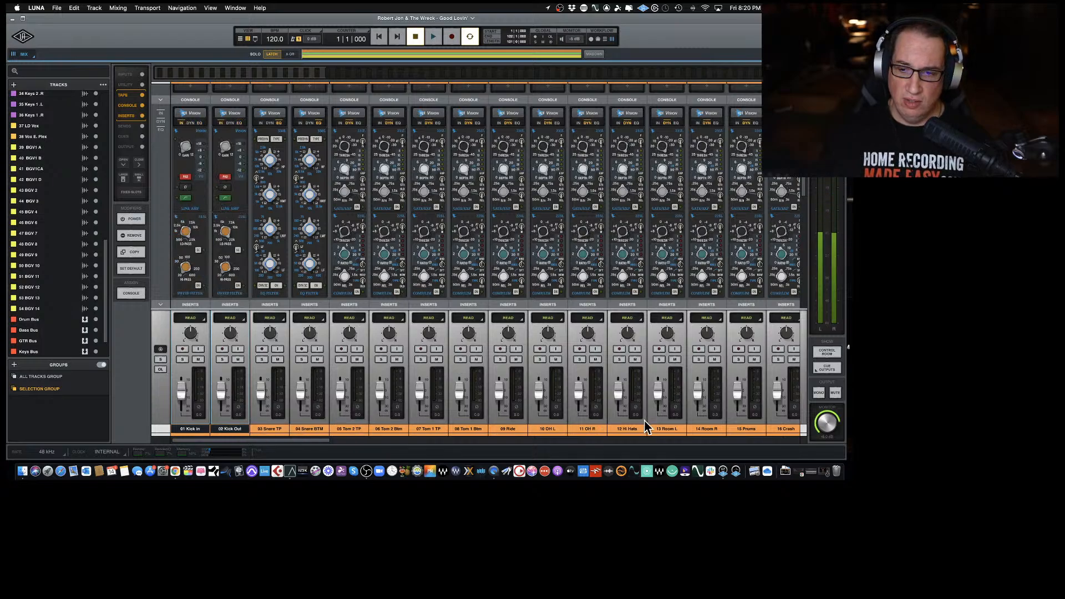
# Extend the selection through 14 Room R and cycle the grouped Vision strips through EQ and dynamics, ending on the input section.
pyautogui.keyDown('shift'); pyautogui.click(711, 428); pyautogui.keyUp('shift')
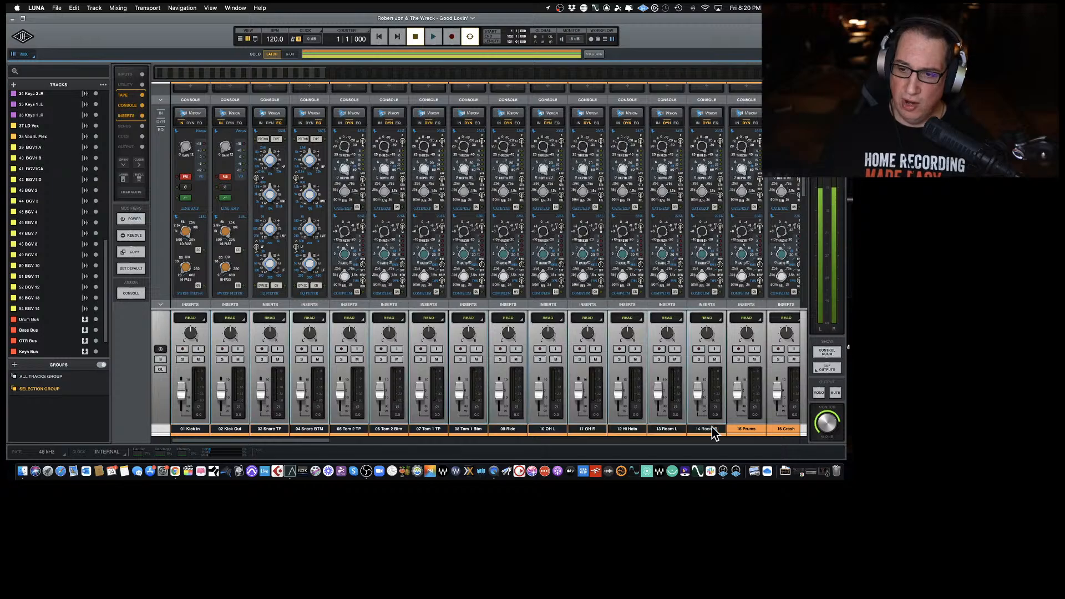
pyautogui.click(280, 123)
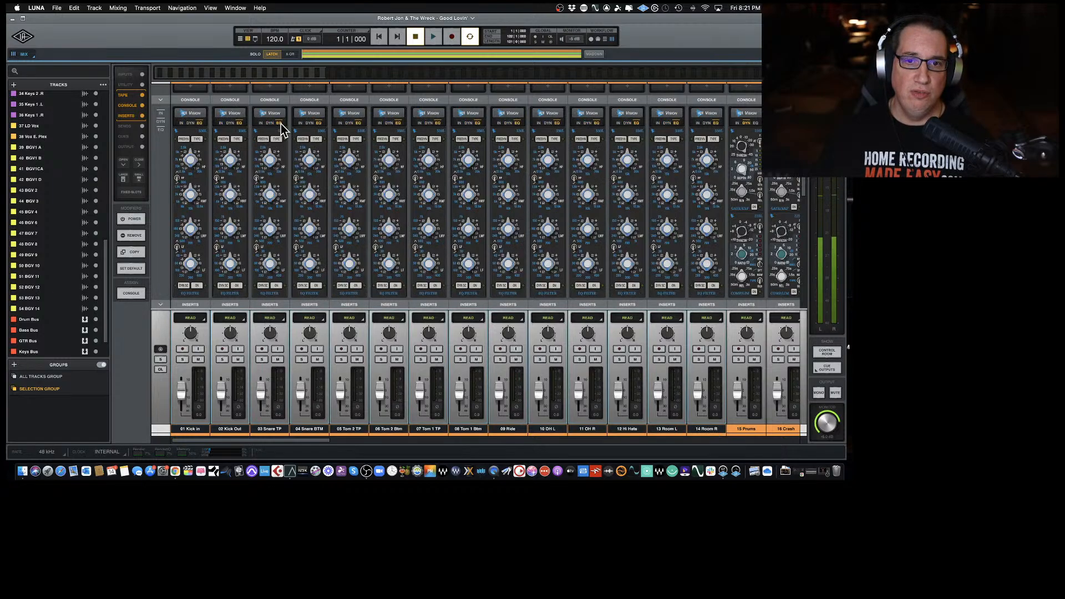
pyautogui.click(181, 123)
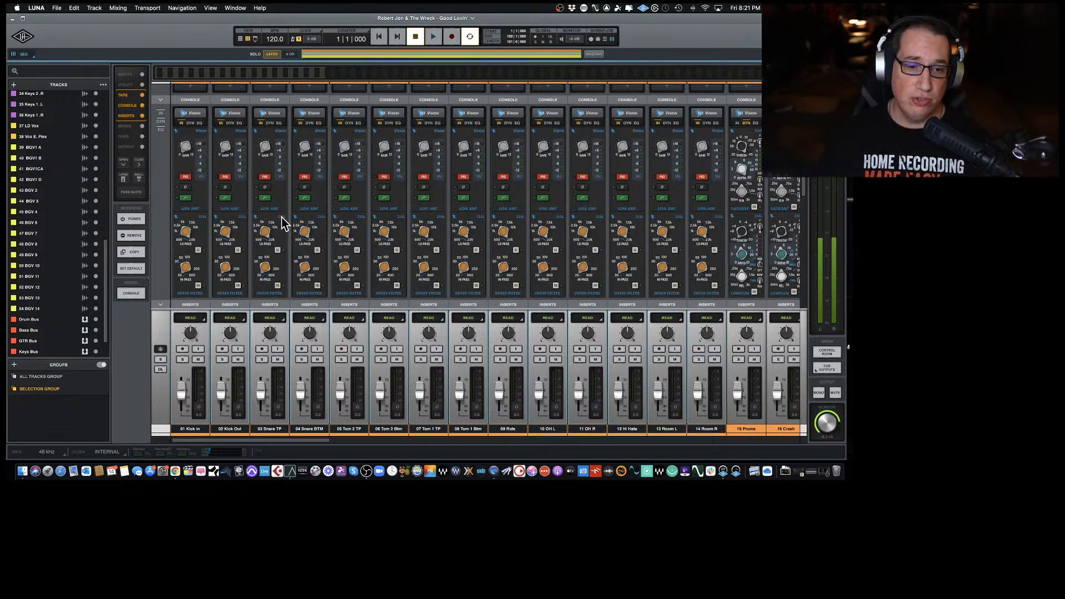
pyautogui.click(229, 125)
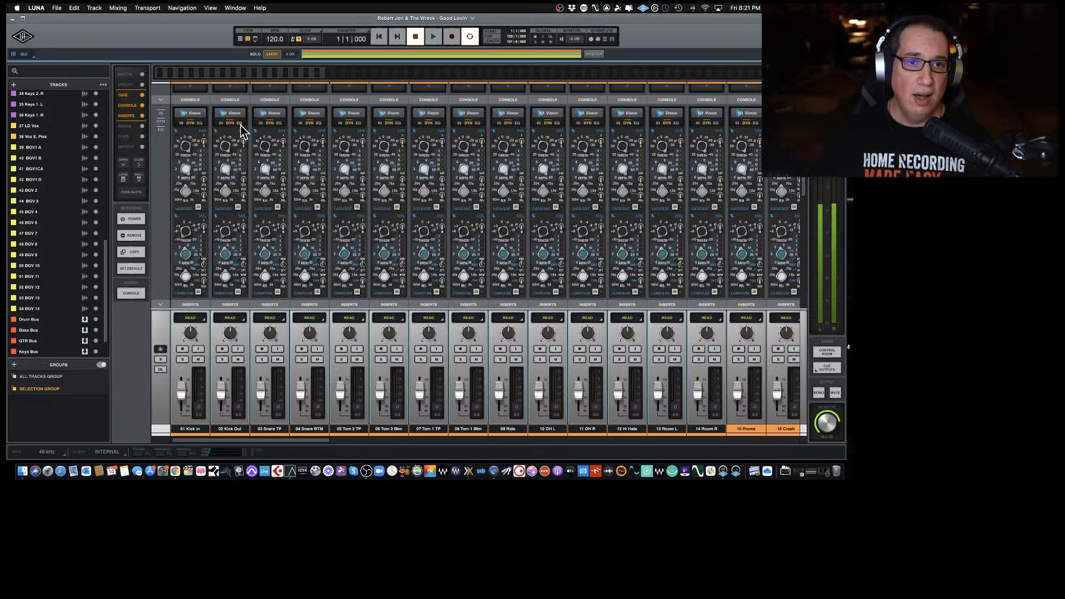
pyautogui.click(240, 123)
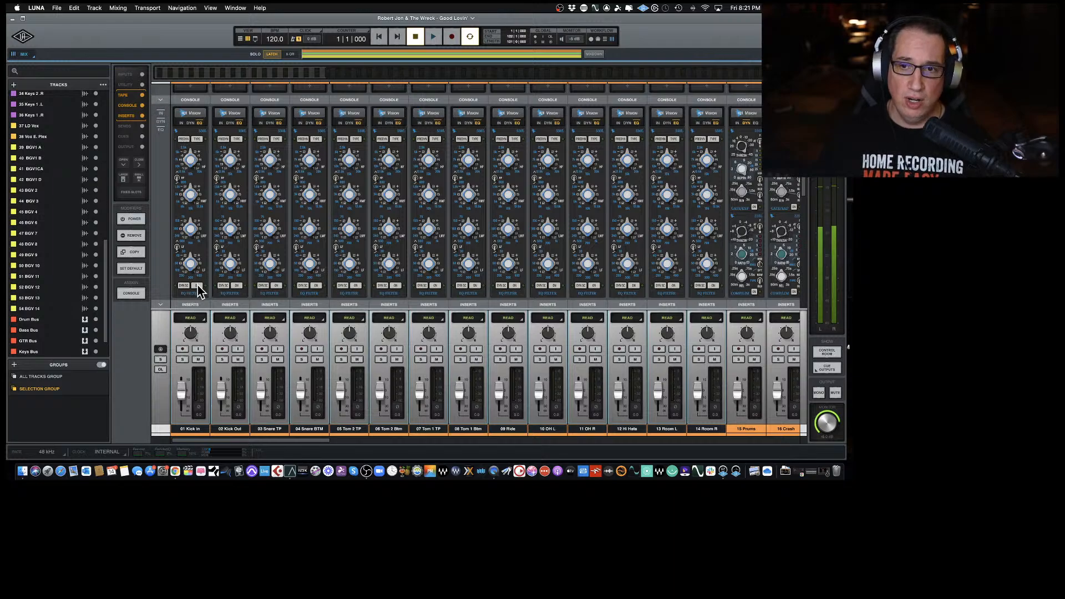
pyautogui.click(181, 123)
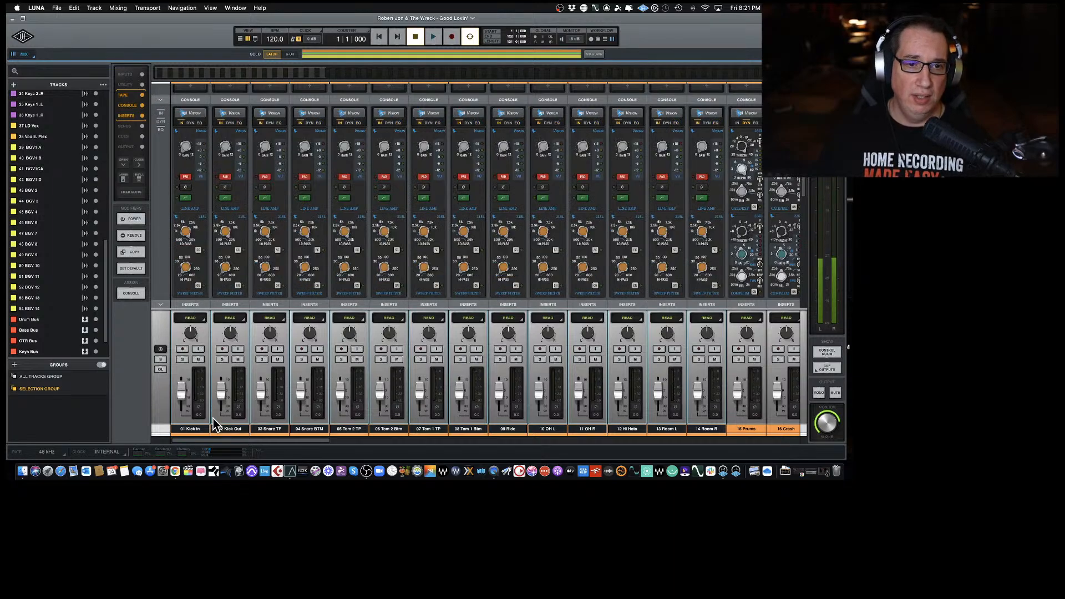
# Select only 01 Kick In and switch the two kick strips individually between Vision sections, returning both to the input section.
pyautogui.keyDown('shift'); pyautogui.click(190, 429); pyautogui.keyUp('shift')
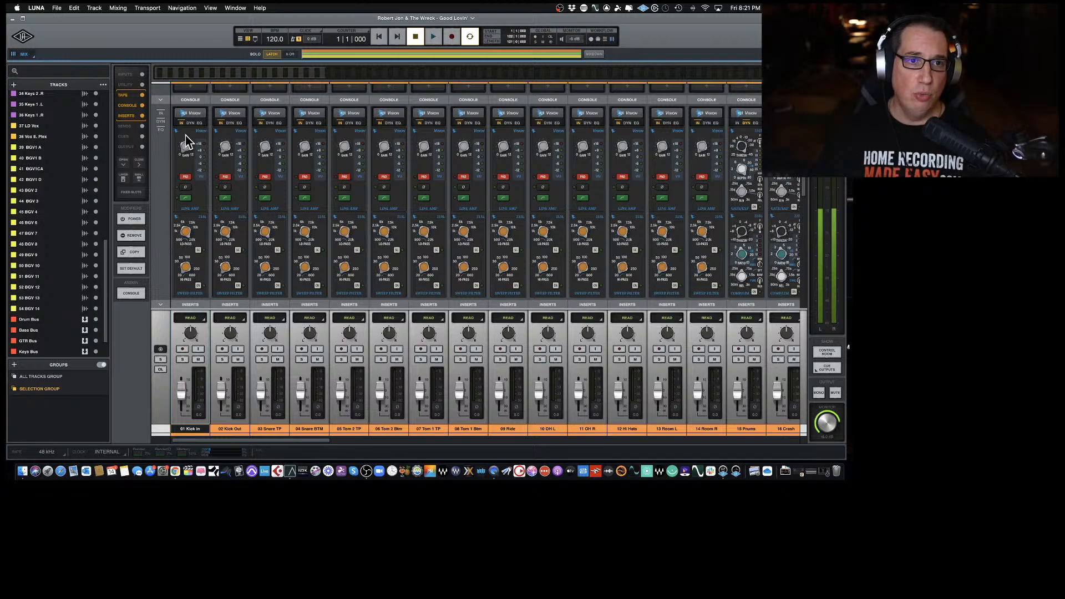
pyautogui.click(198, 123)
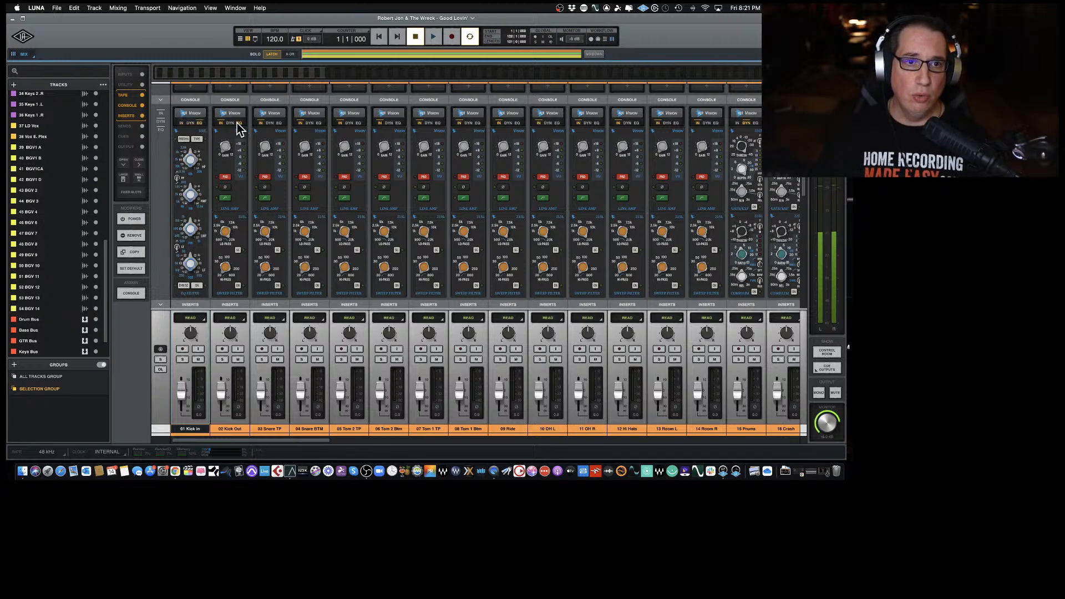
pyautogui.click(239, 123)
pyautogui.click(230, 123)
pyautogui.click(221, 123)
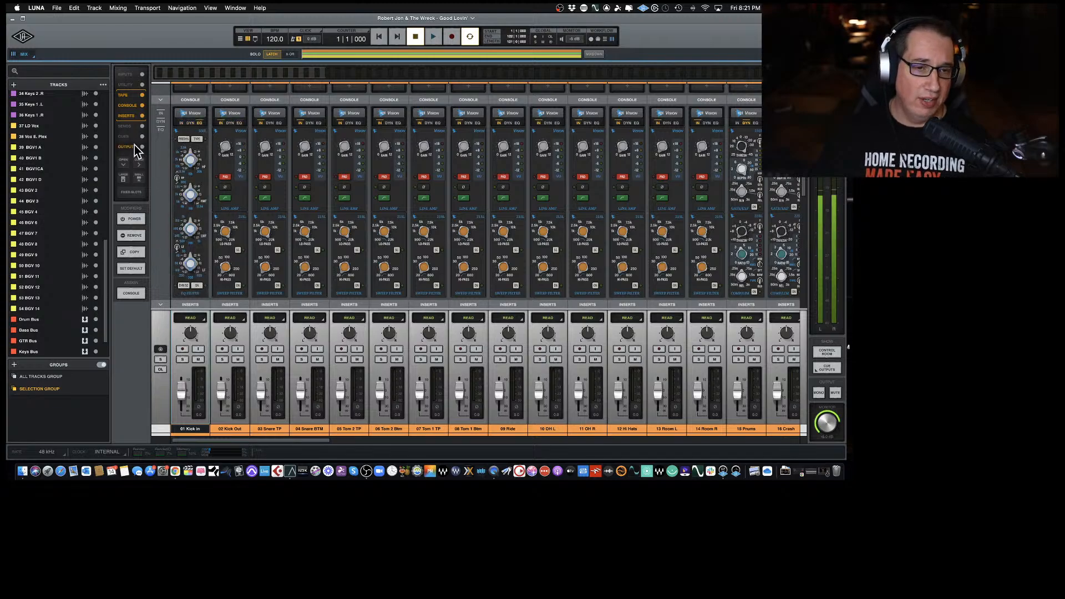
pyautogui.click(182, 123)
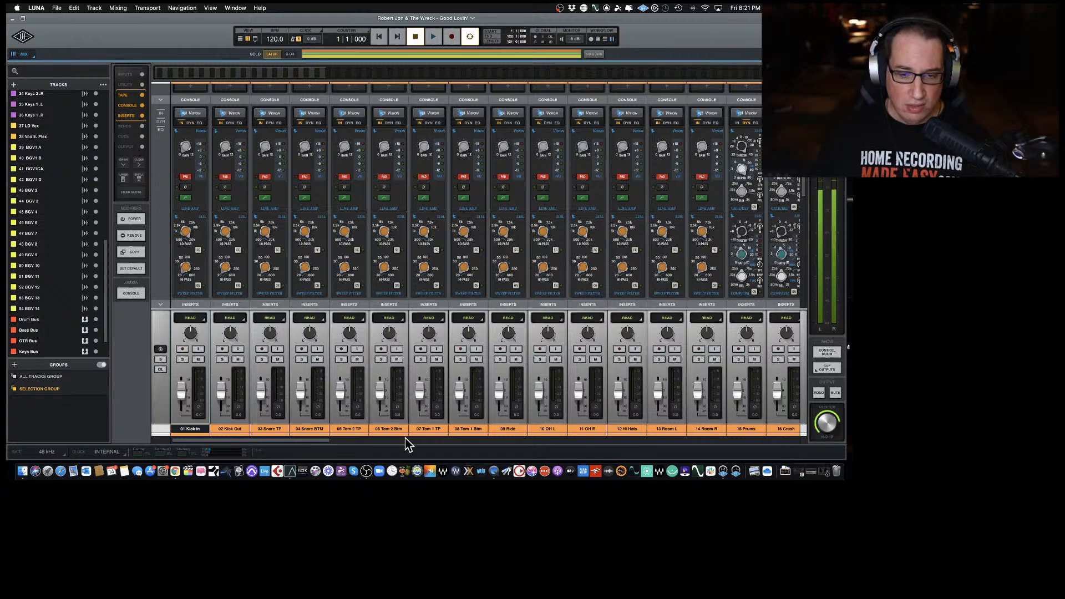
# Examine the mixer from the drum tracks across to the buses and MAIN, including the inputs, summing, tape, console, inserts and outputs.
pyautogui.moveTo(316, 442); pyautogui.dragTo(265, 410)
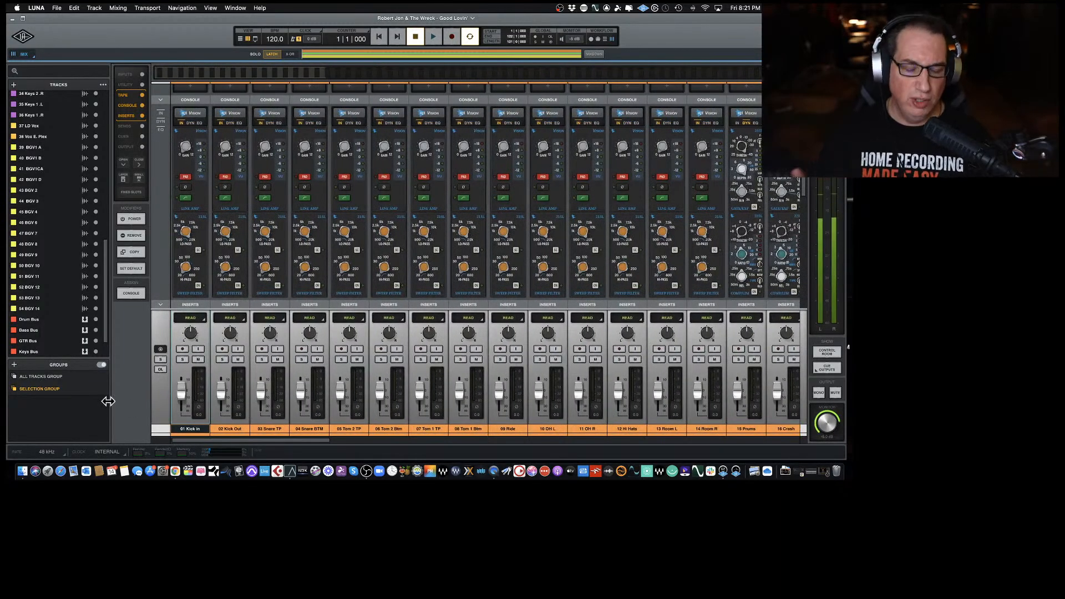
pyautogui.moveTo(291, 441); pyautogui.dragTo(761, 438)
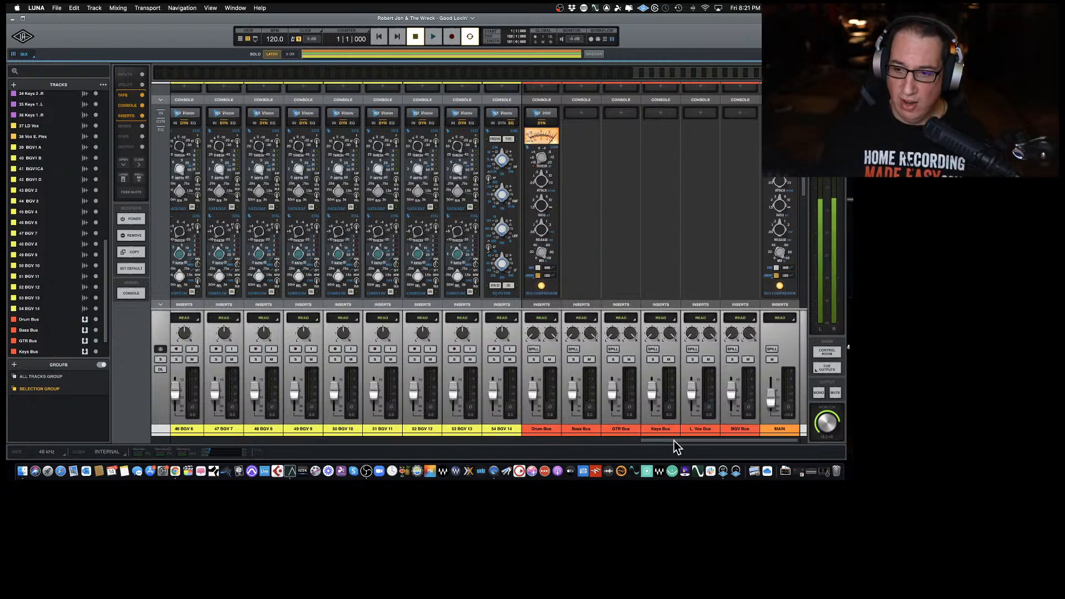
pyautogui.moveTo(675, 441); pyautogui.dragTo(77, 441)
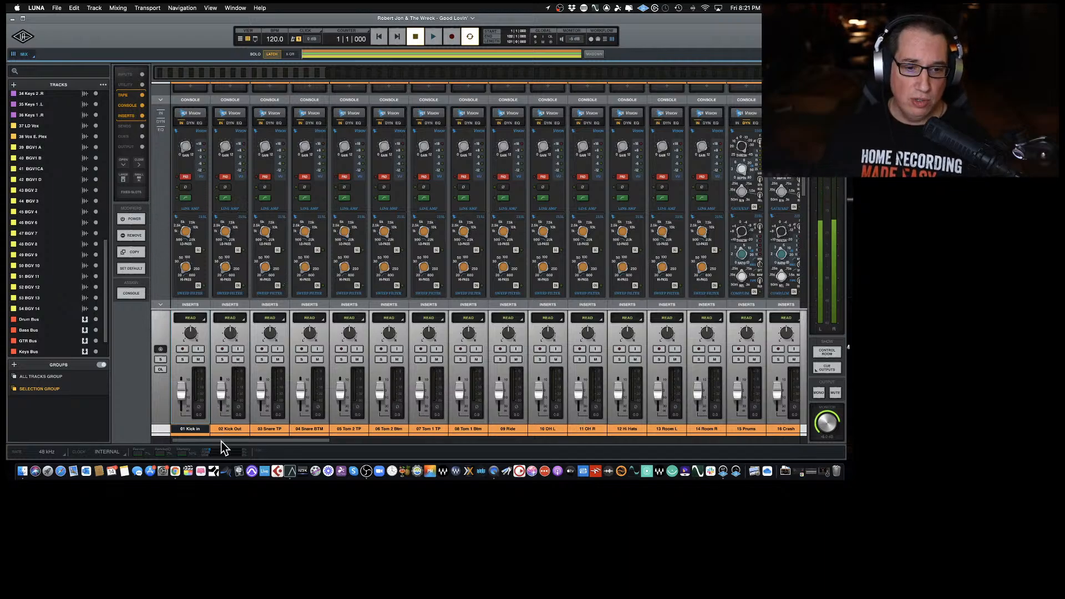
pyautogui.moveTo(222, 441); pyautogui.dragTo(666, 405)
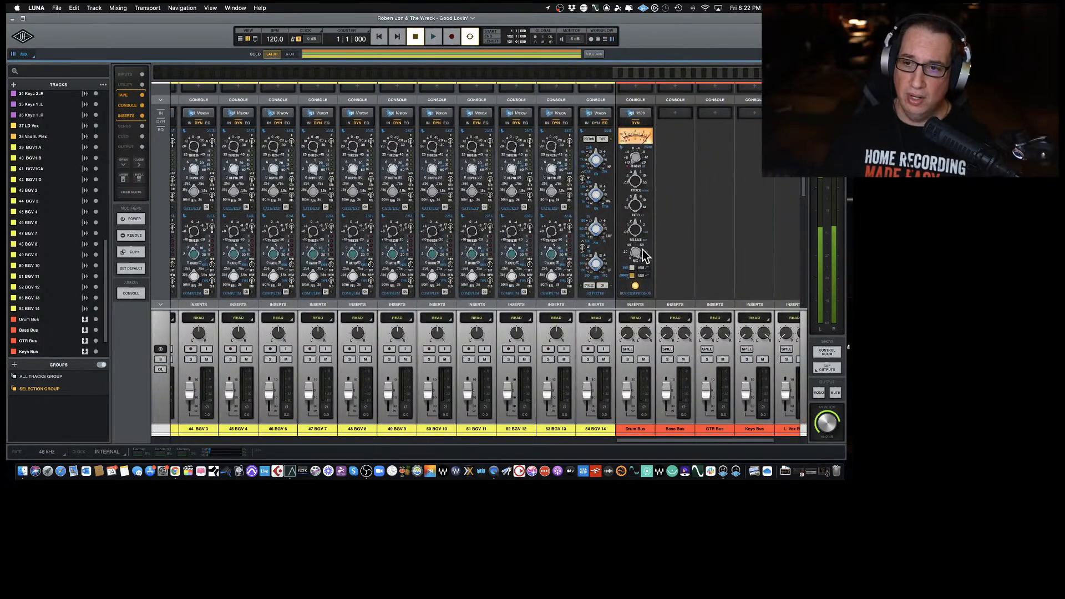
pyautogui.scroll(-10, 604, 189)
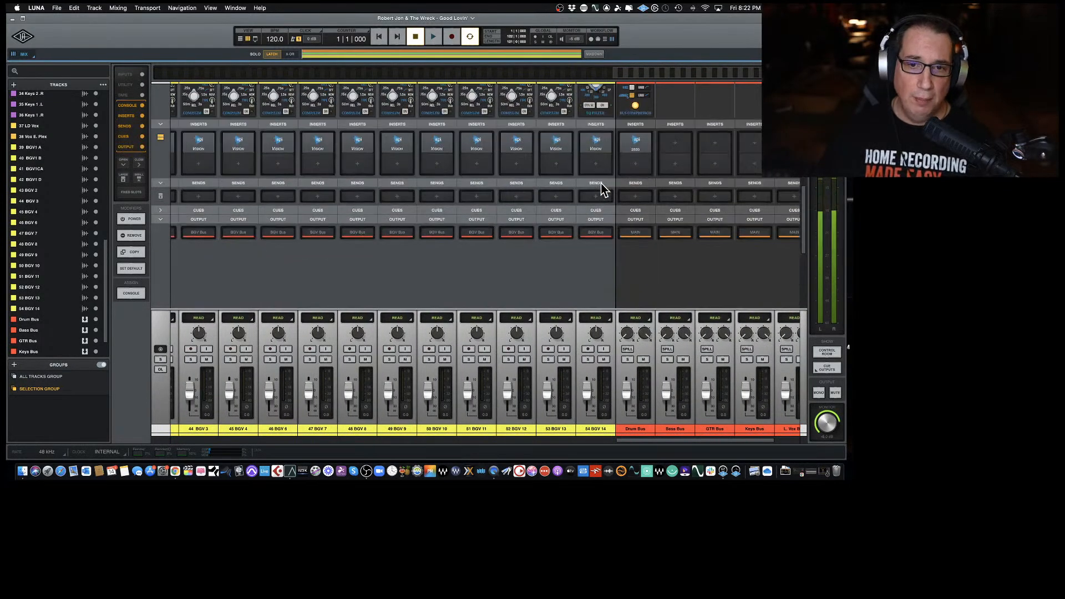
pyautogui.scroll(5, 604, 188)
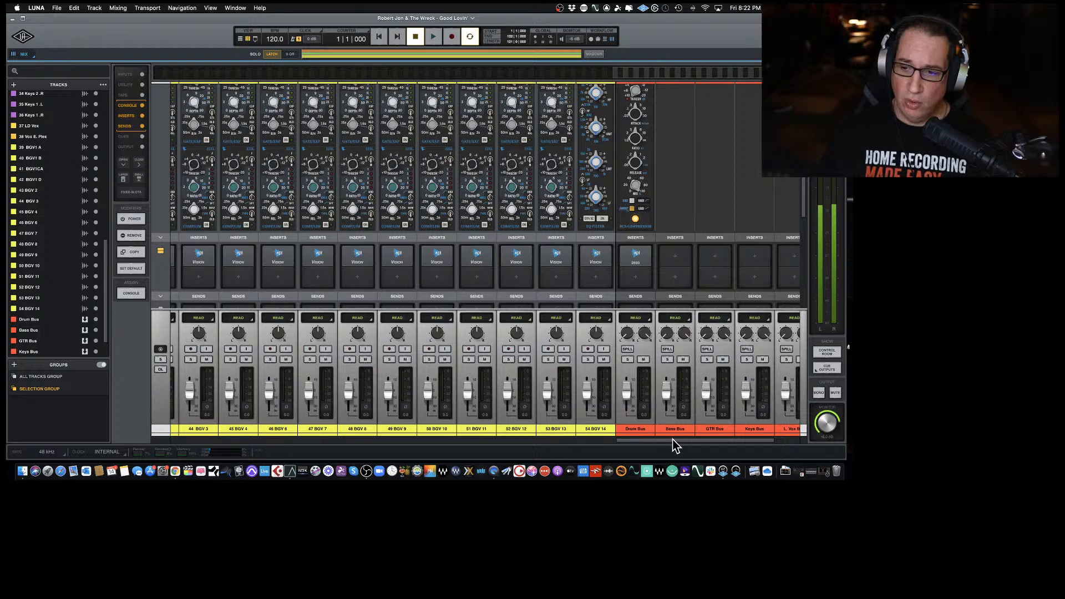
pyautogui.moveTo(673, 442); pyautogui.dragTo(705, 440)
pyautogui.scroll(8, 668, 247)
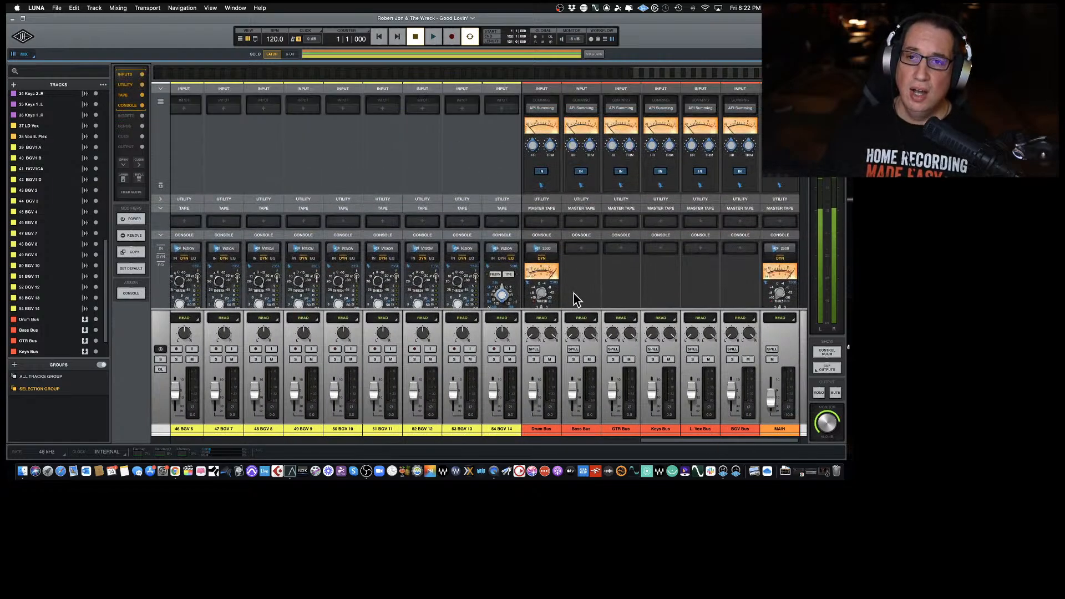
pyautogui.scroll(-5, 601, 272)
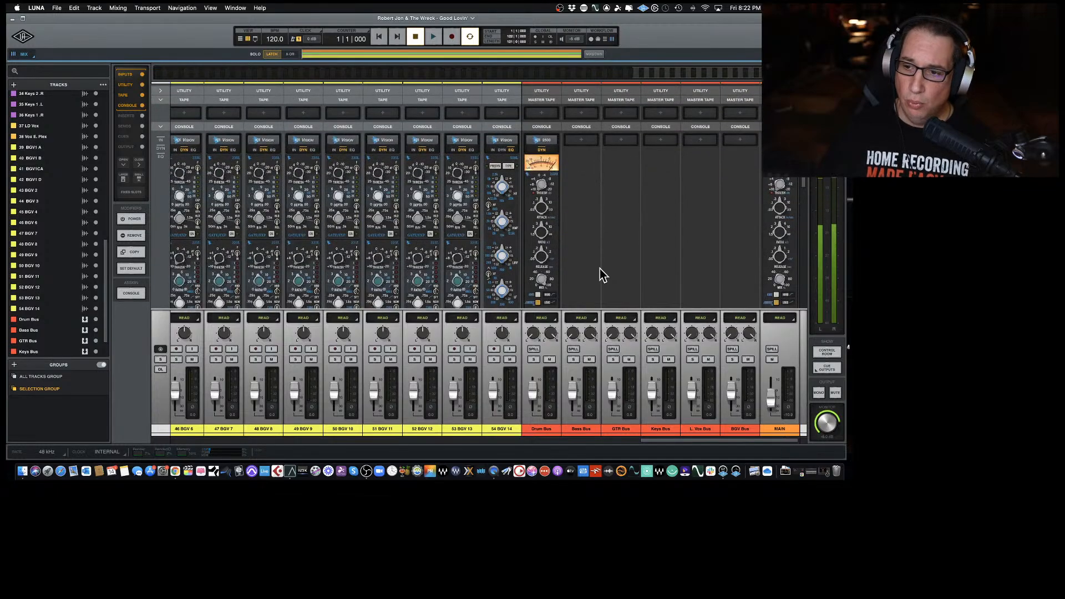